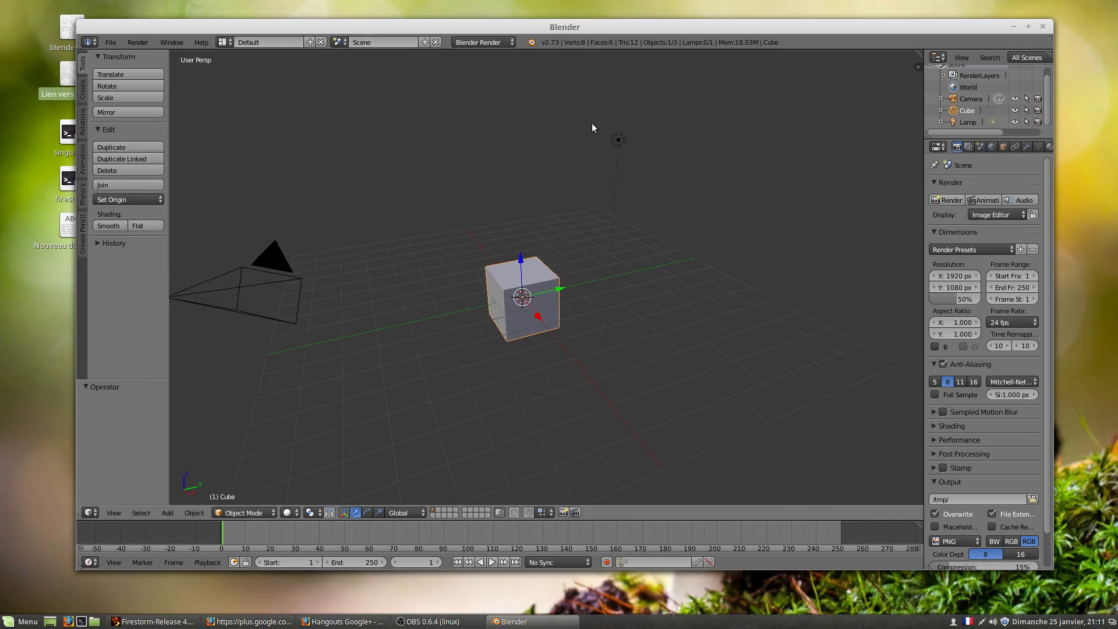
Switch the render engine to Cycles Render and show the cube's material properties in a widened properties editor.
double_click(586, 27)
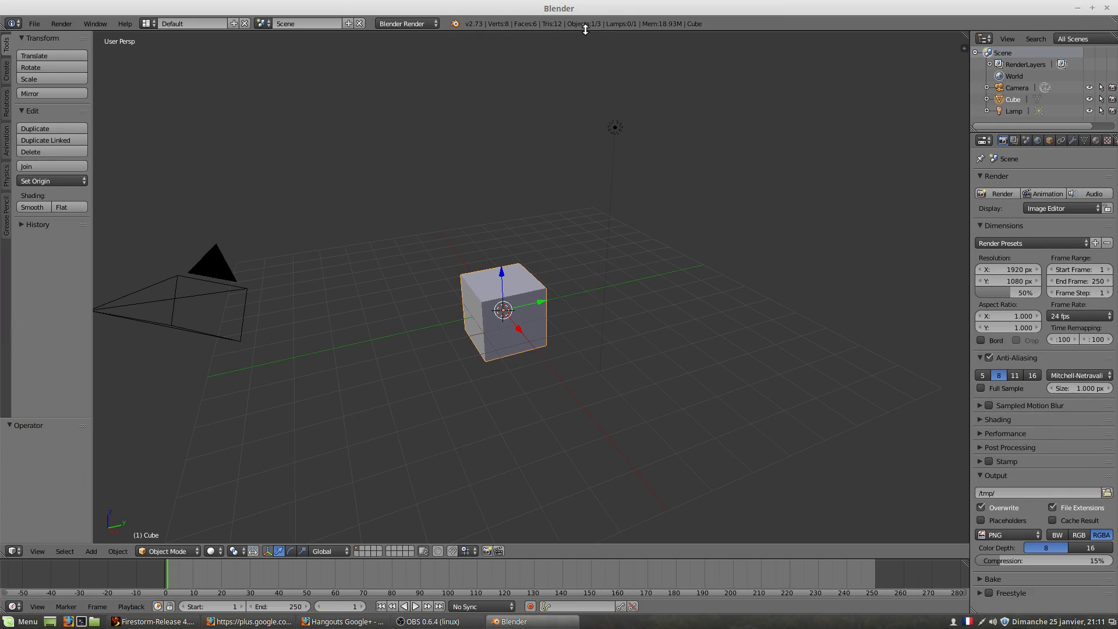
left_click(407, 23)
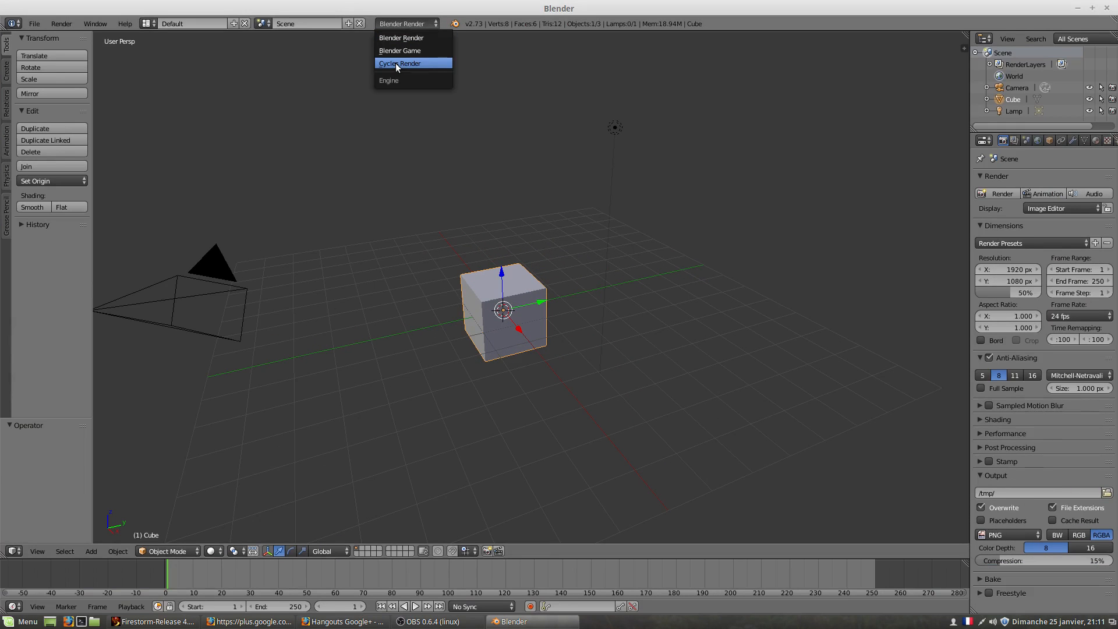
left_click(432, 63)
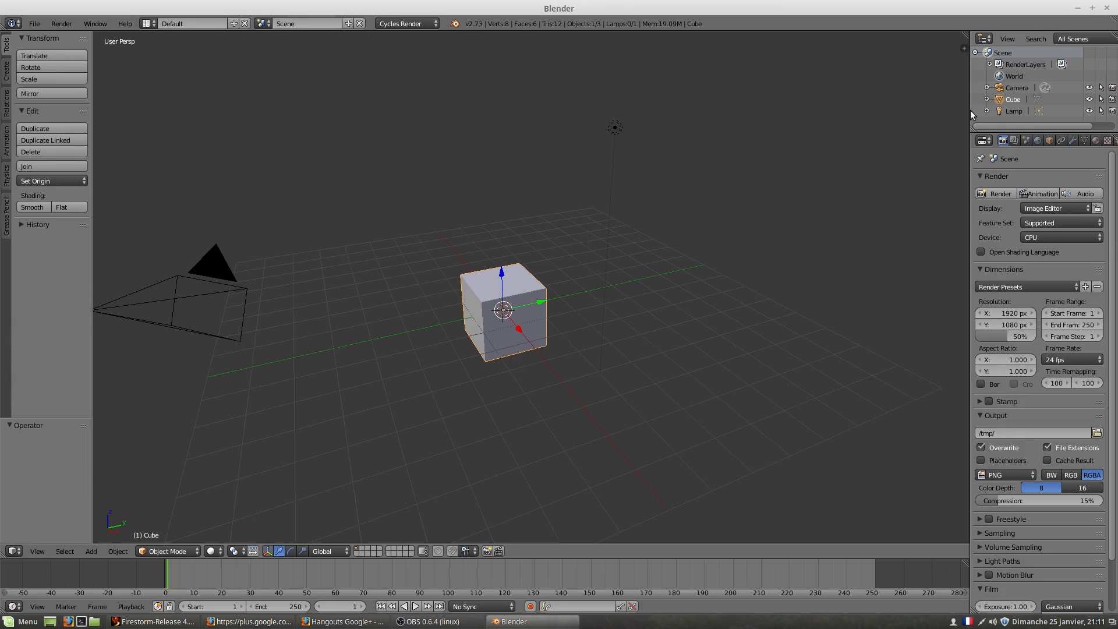
left_click_drag(970, 109, 789, 112)
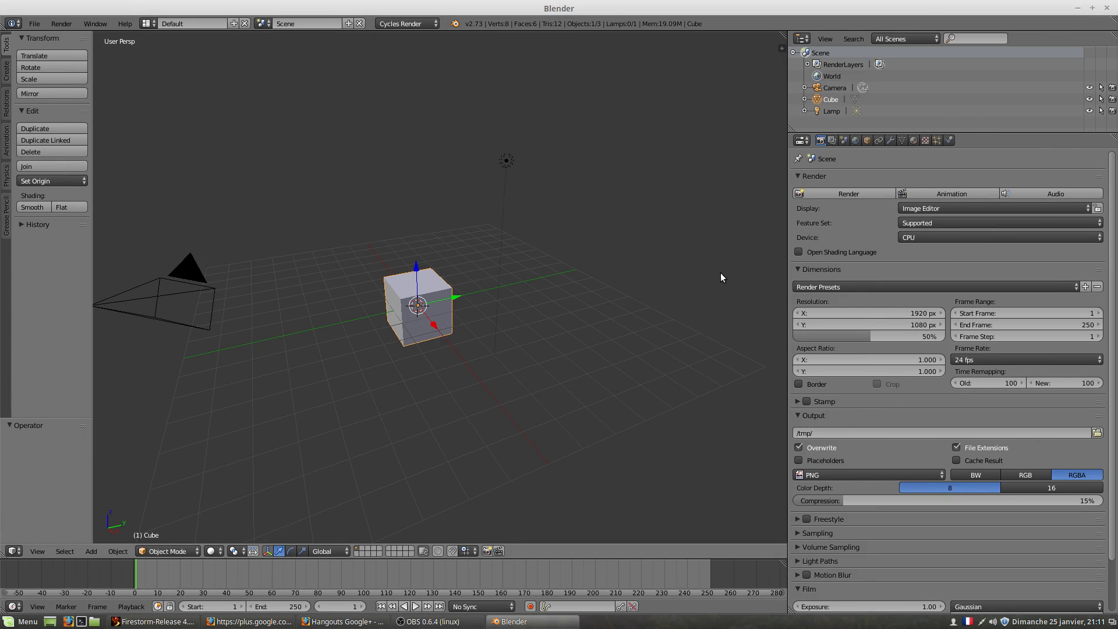
left_click(914, 140)
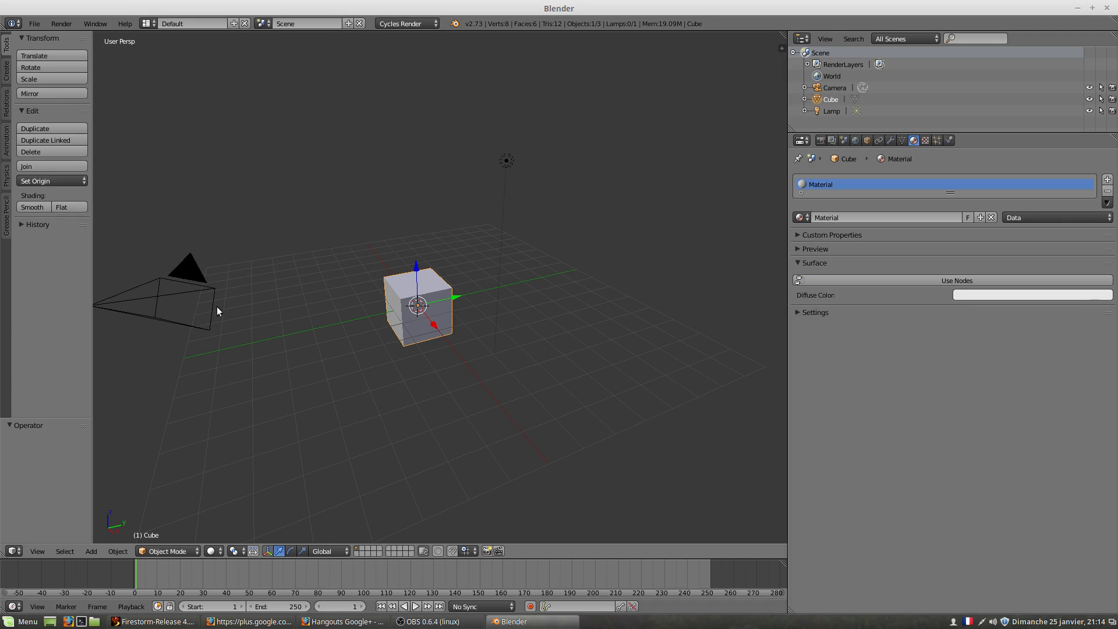
Delete the default cube from the scene.
scroll(420, 320, "up", 3)
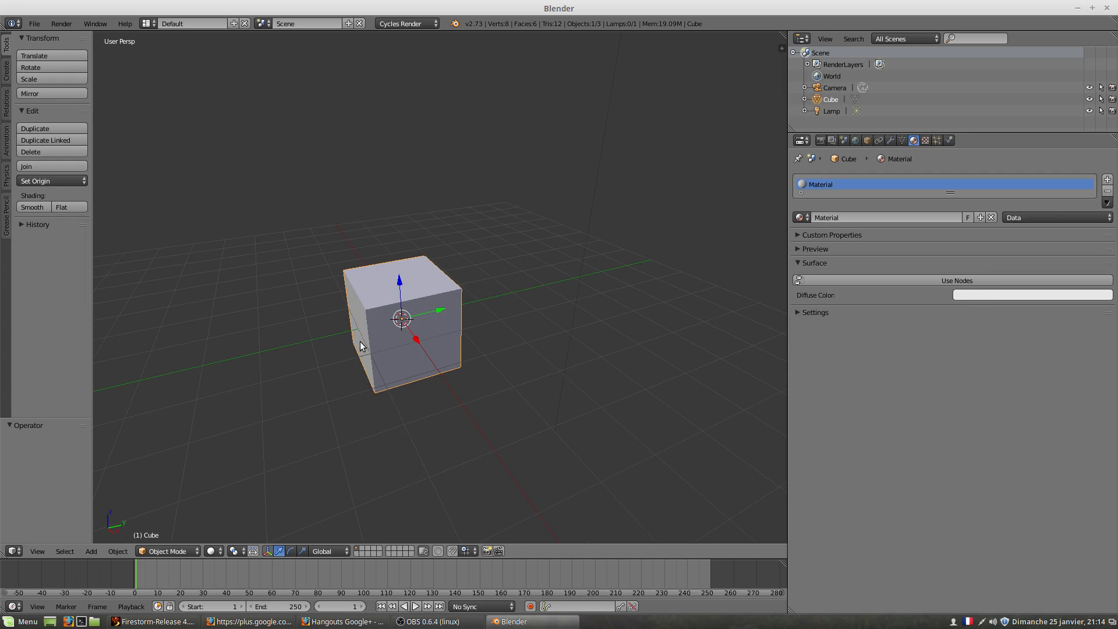
middle_click_drag(361, 342, 433, 342)
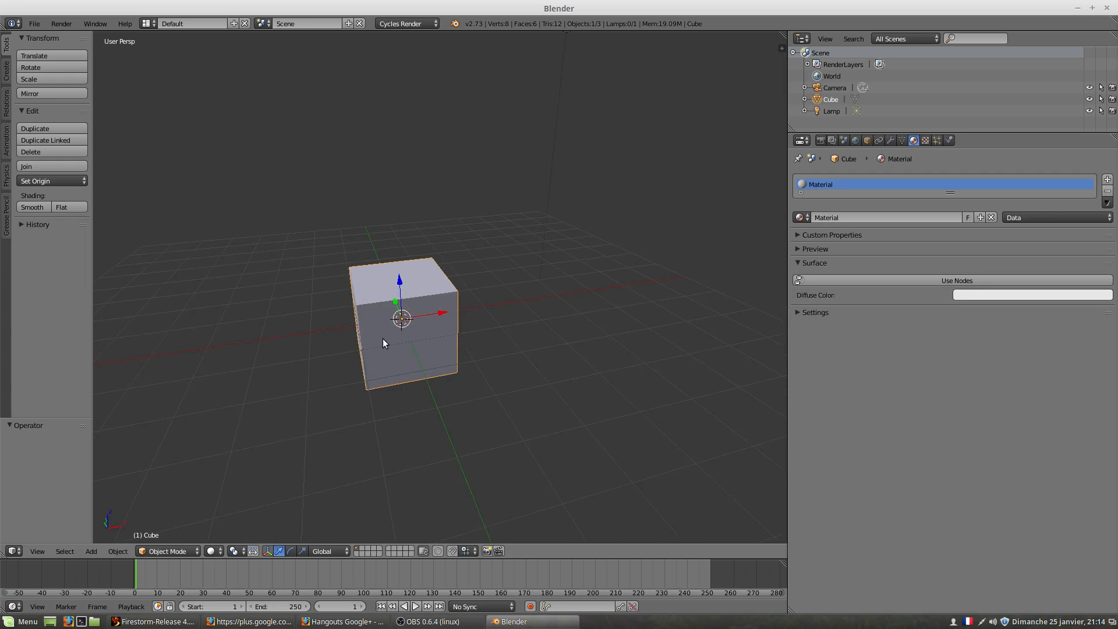
middle_click_drag(383, 338, 309, 325)
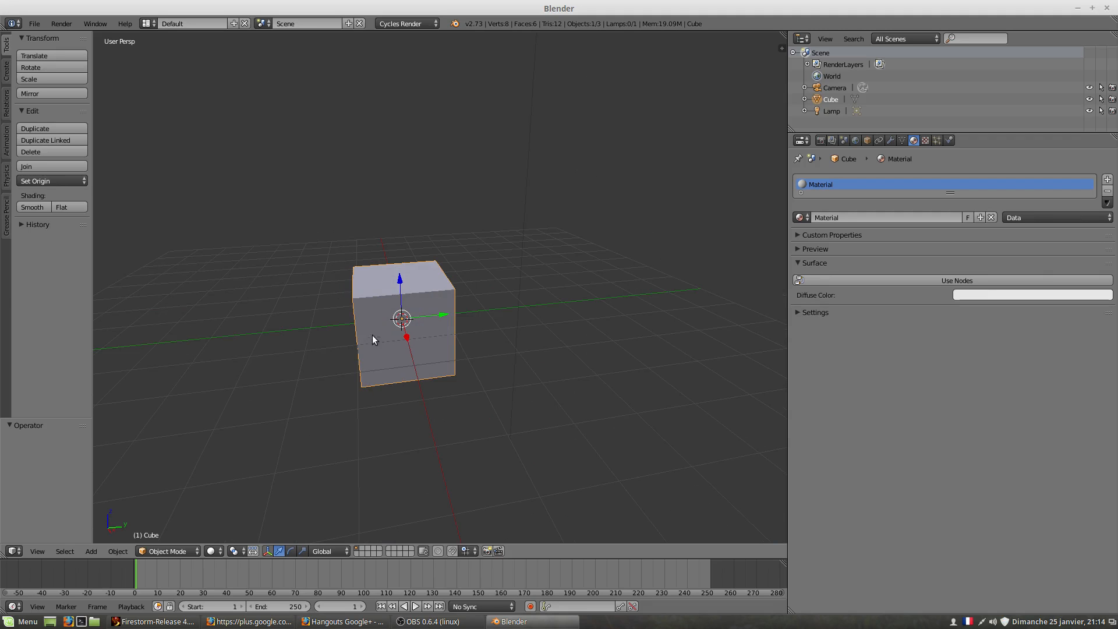
middle_click_drag(350, 343, 377, 347)
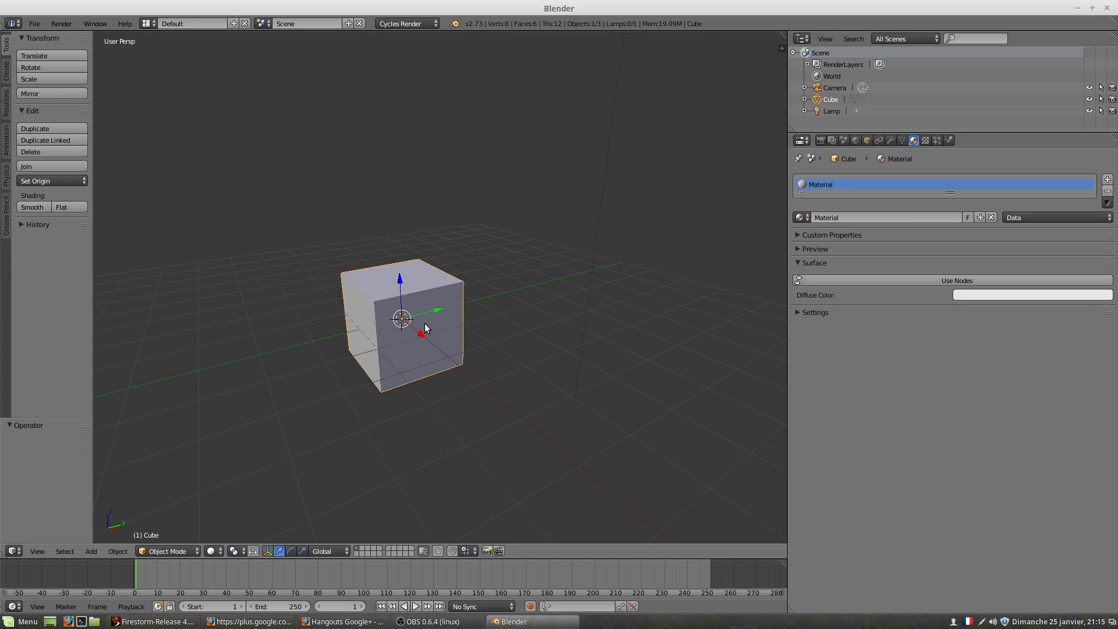
middle_click_drag(438, 334, 429, 349)
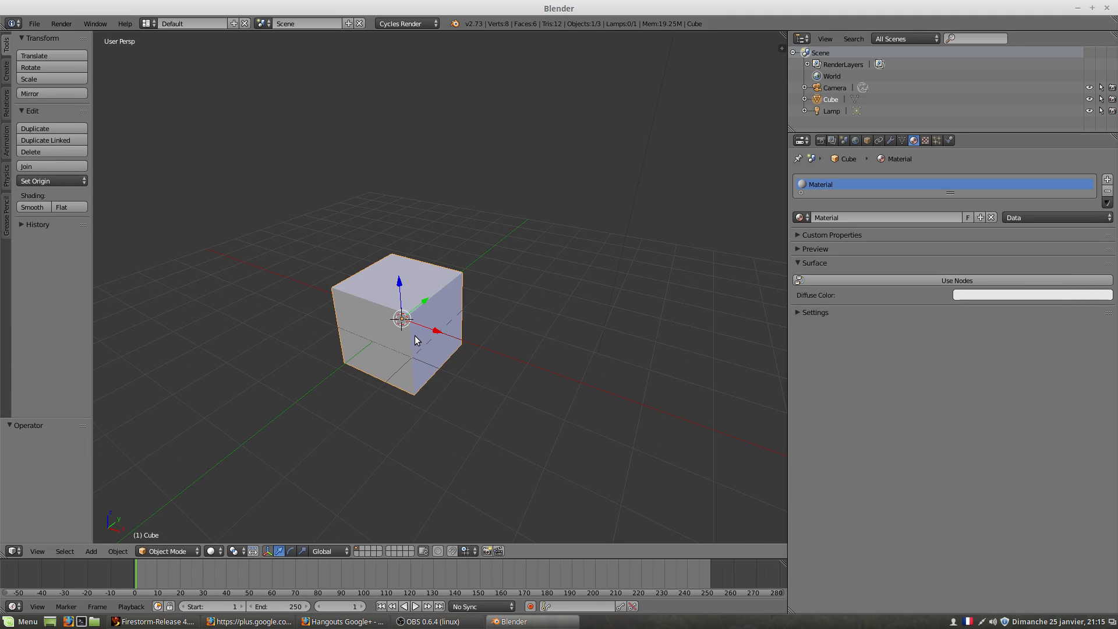
key("x")
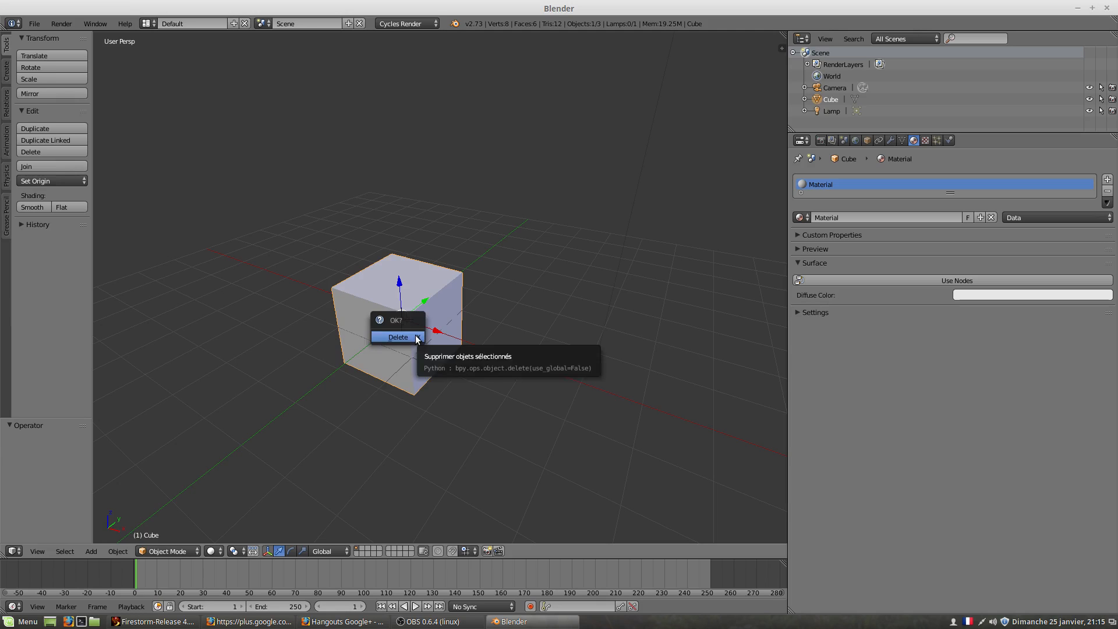
left_click(417, 333)
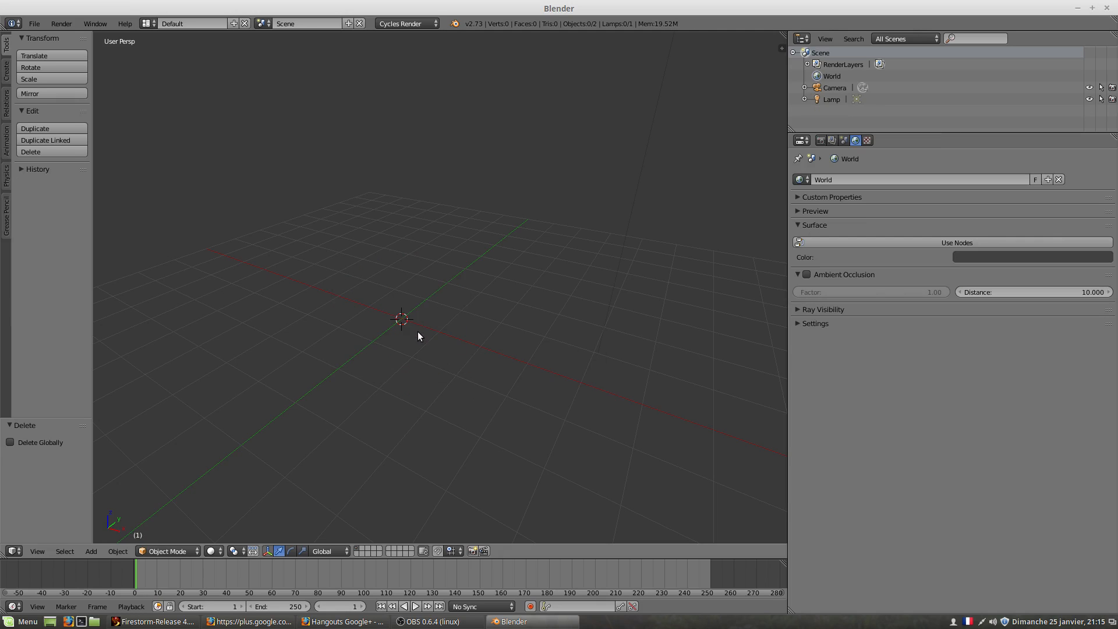
Add a Monkey mesh at the scene's origin and give it smooth shading.
key("shift+a")
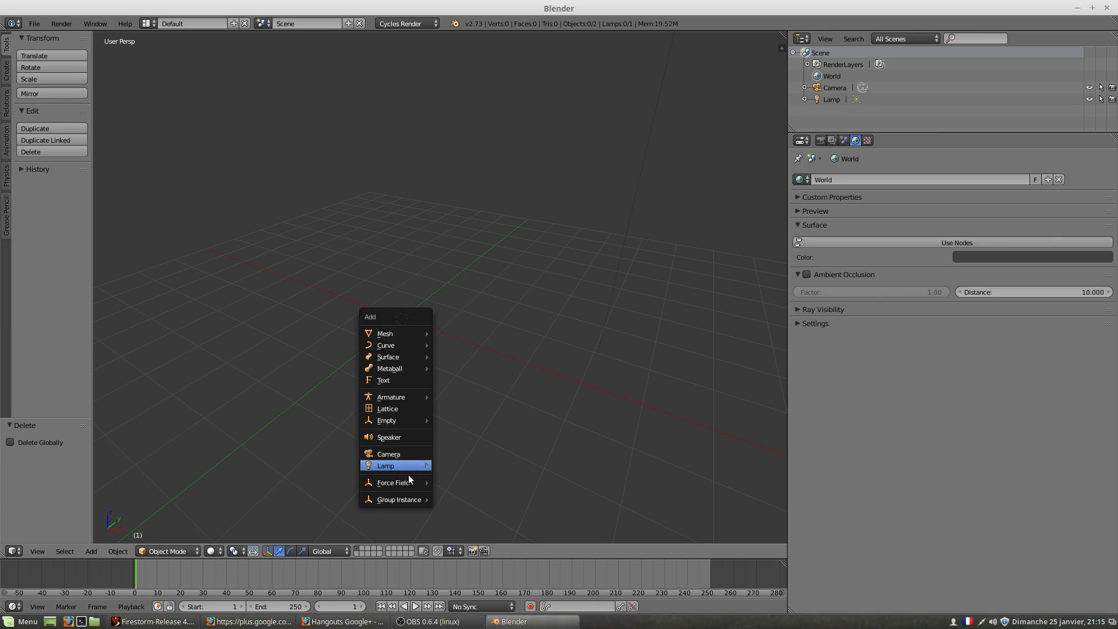
mouse_move(407, 483)
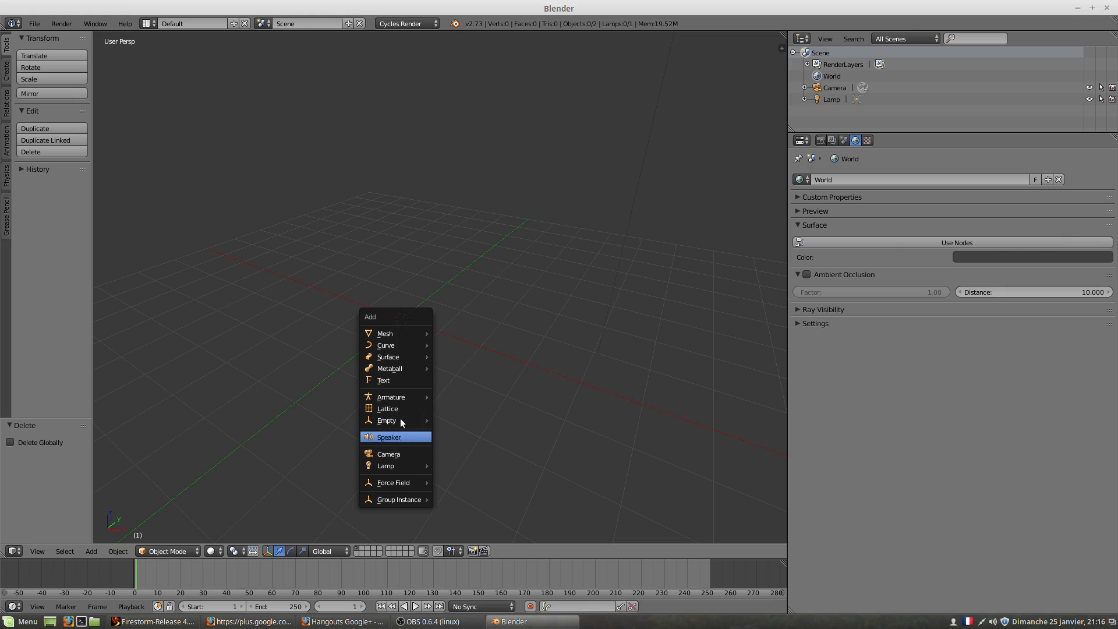
mouse_move(393, 335)
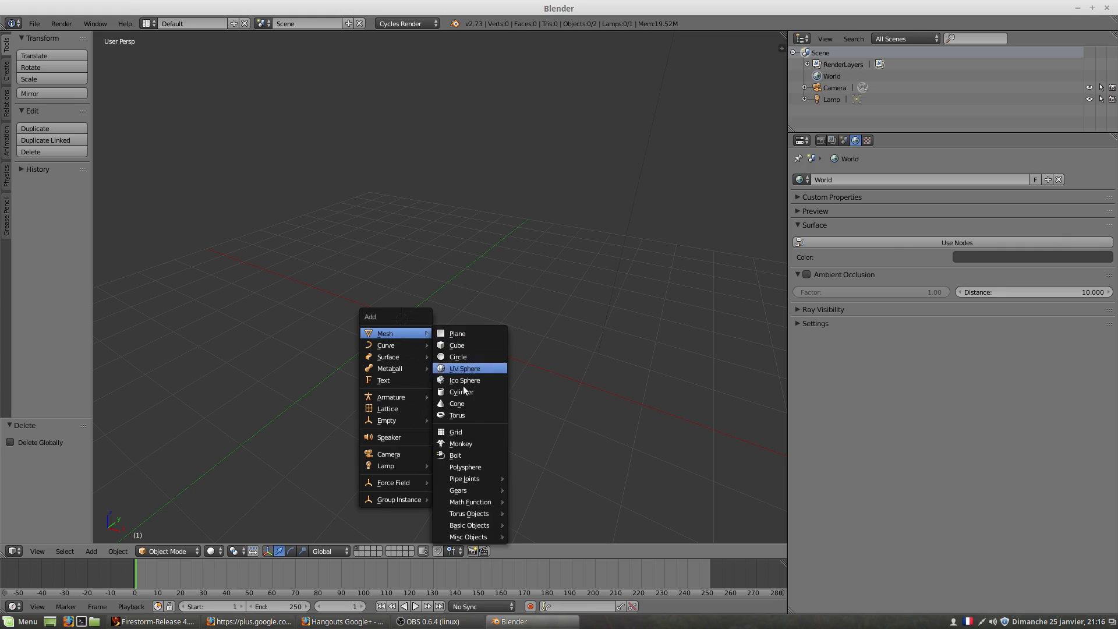
left_click(460, 444)
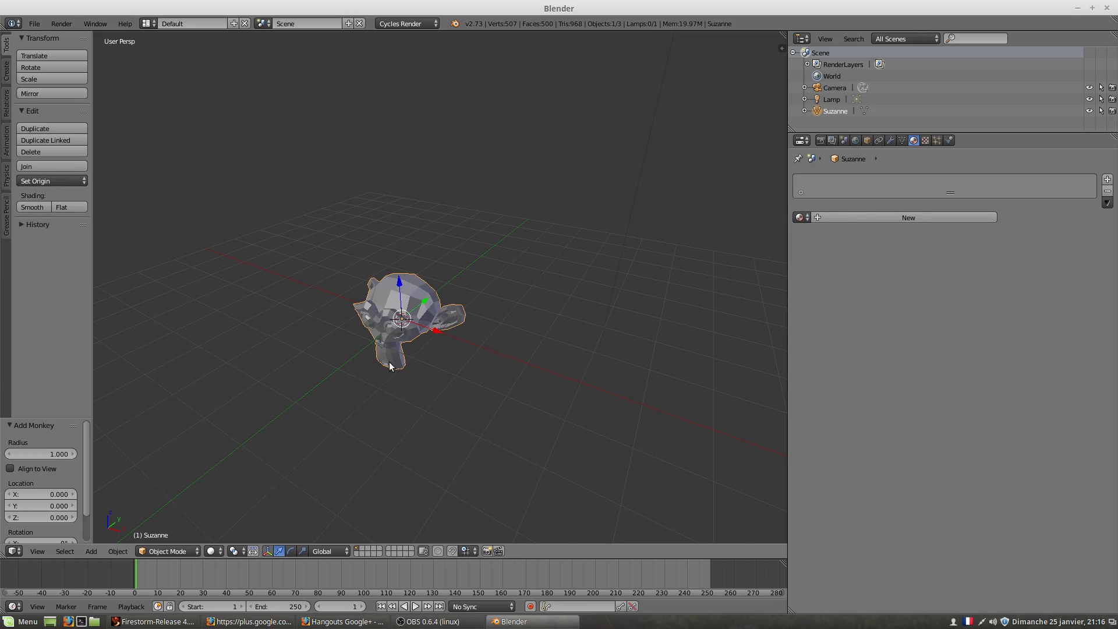
left_click(32, 207)
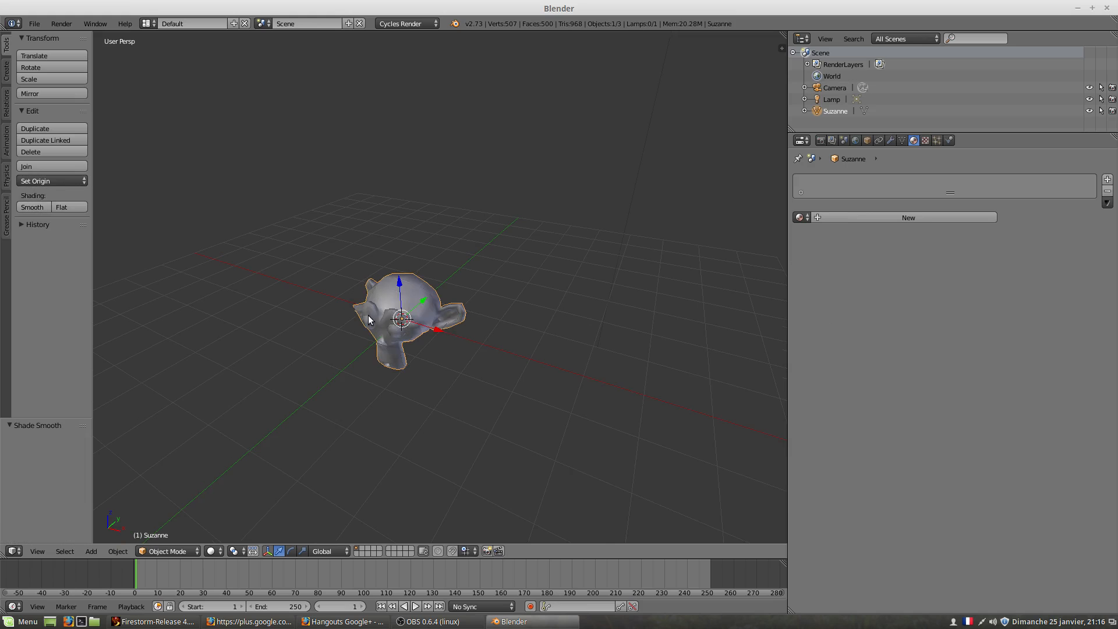
Add a level 2 subdivision surface to the monkey and reduce its viewport subdivisions to 1.
scroll(639, 286, "up", 4)
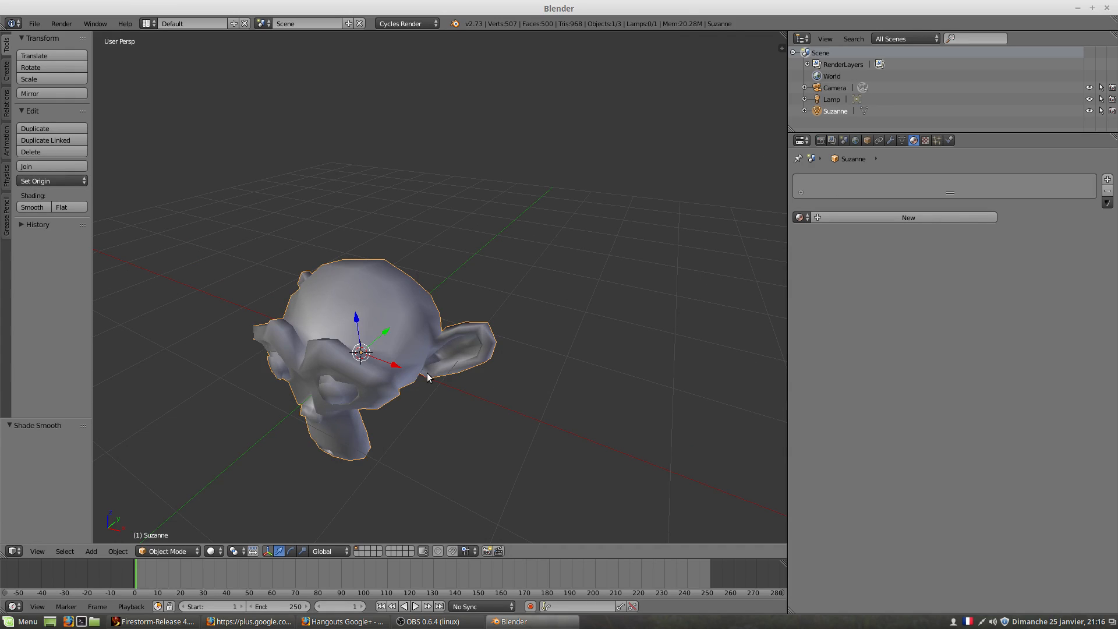
key("ctrl+2")
middle_click_drag(360, 356, 378, 328)
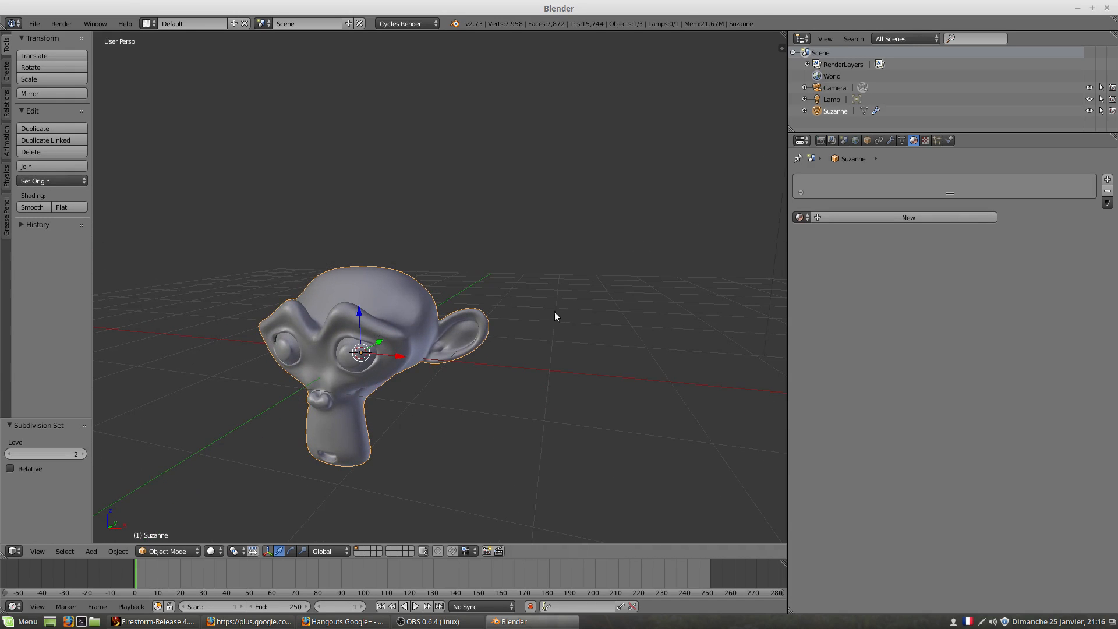
left_click(891, 141)
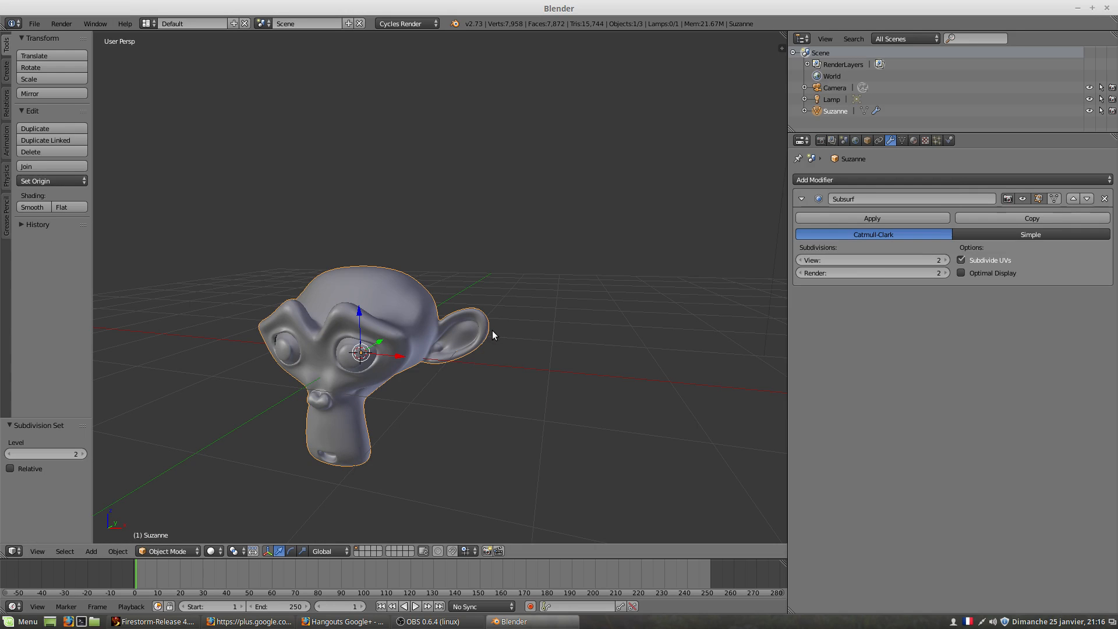
key("ctrl+1")
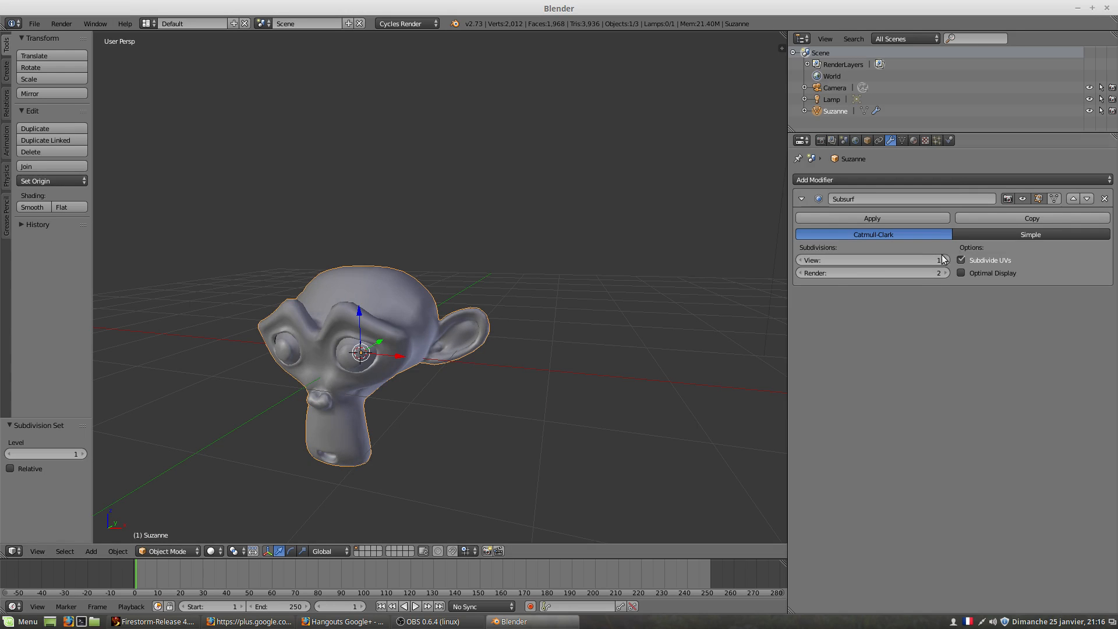
Start the Screencast Keys display with mouse events shown as Text, and hide the 3D view's properties region.
key("n")
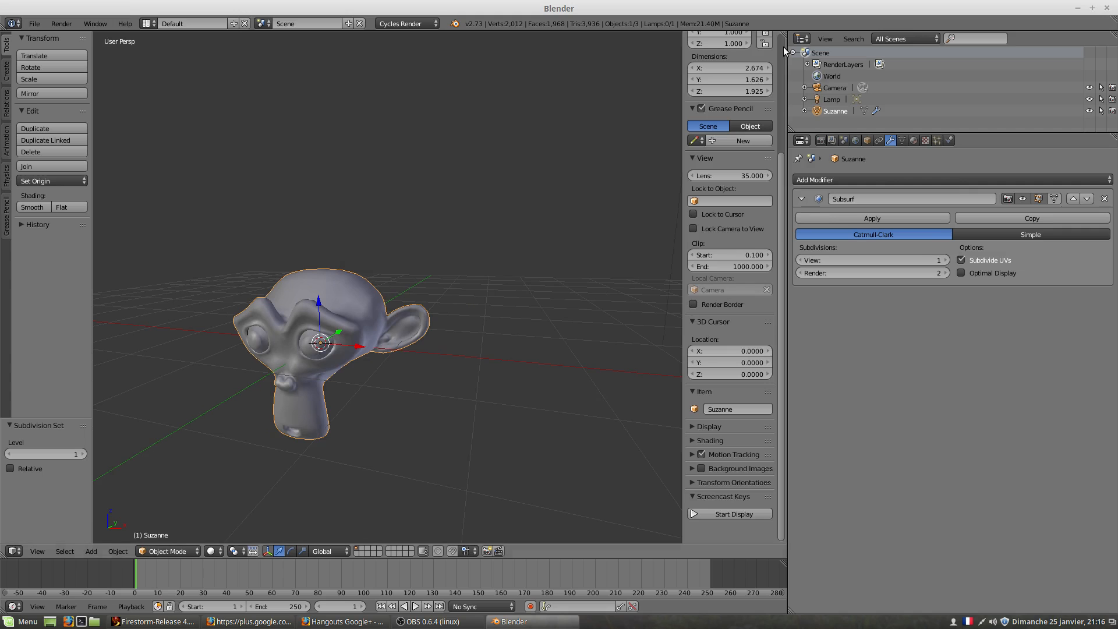
left_click(715, 513)
scroll(719, 519, "down", 4)
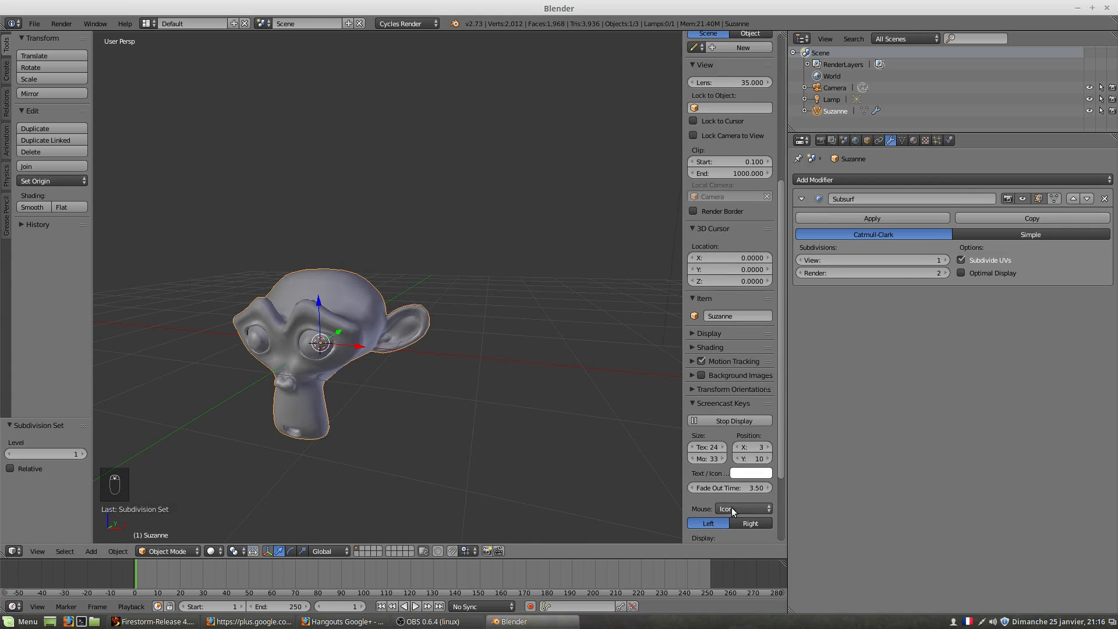
left_click(733, 509)
left_click(735, 474)
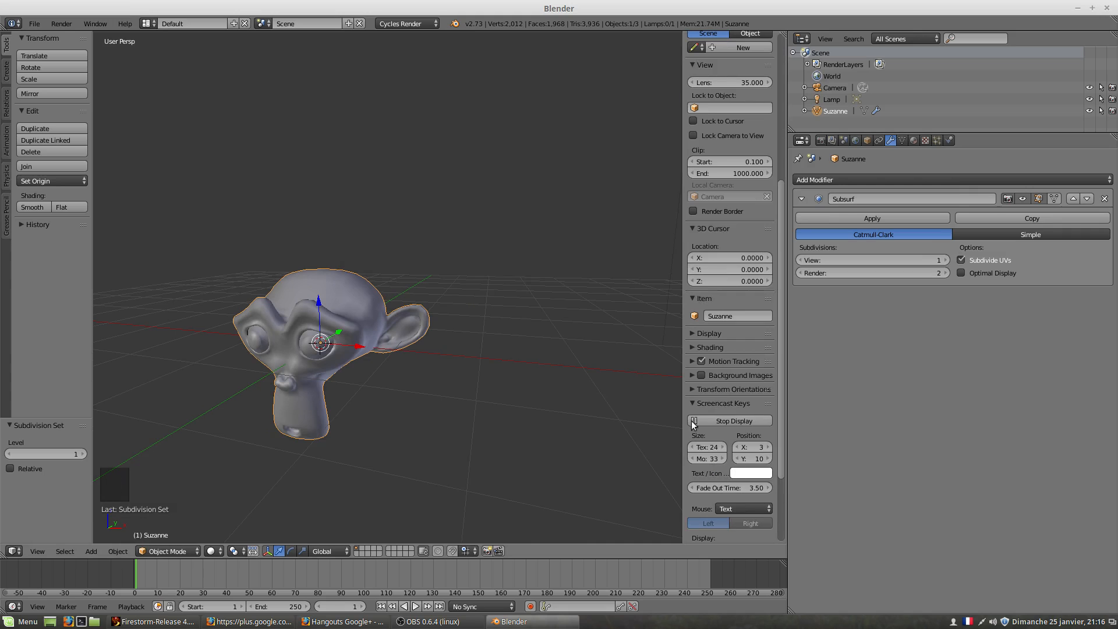
left_click_drag(681, 387, 839, 386)
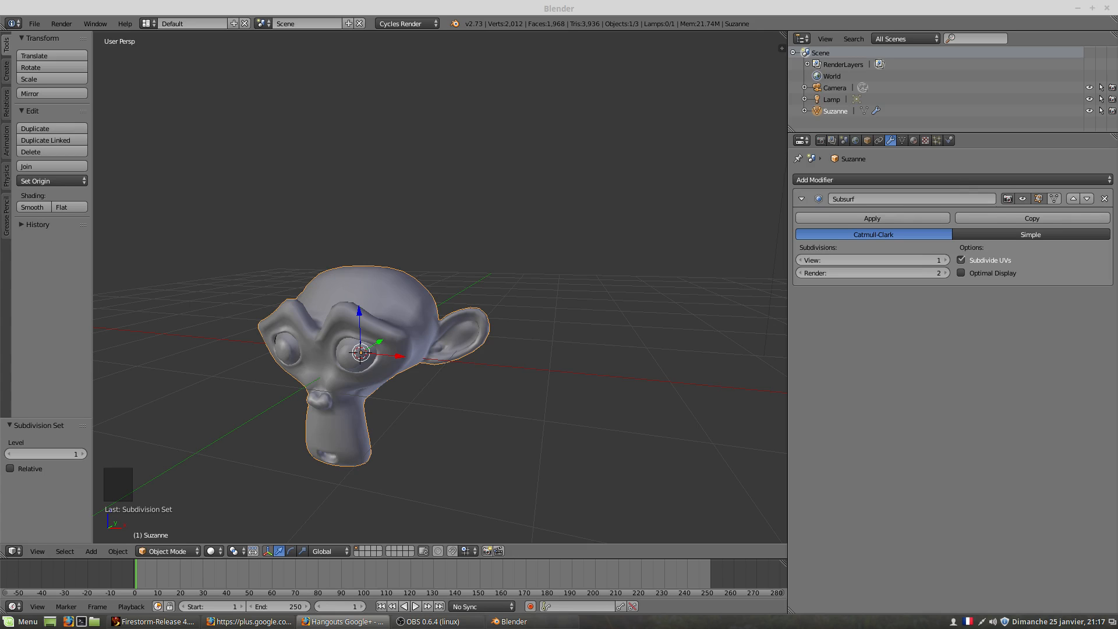
Compare the monkey's material properties under the Blender Render and Cycles Render engines.
key("alt+Tab")
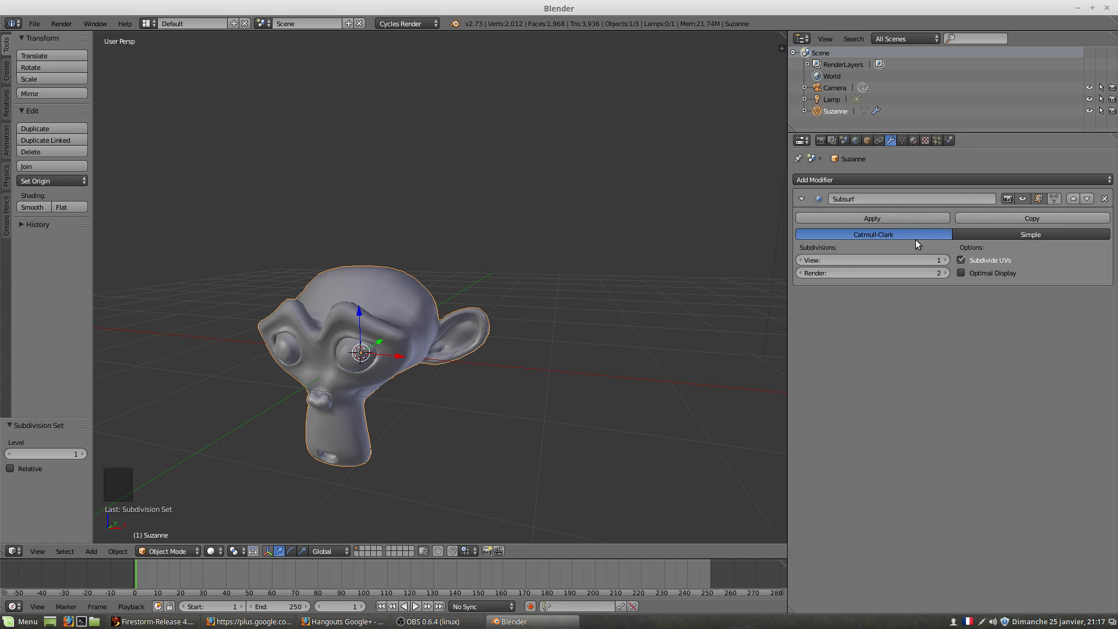
left_click(429, 24)
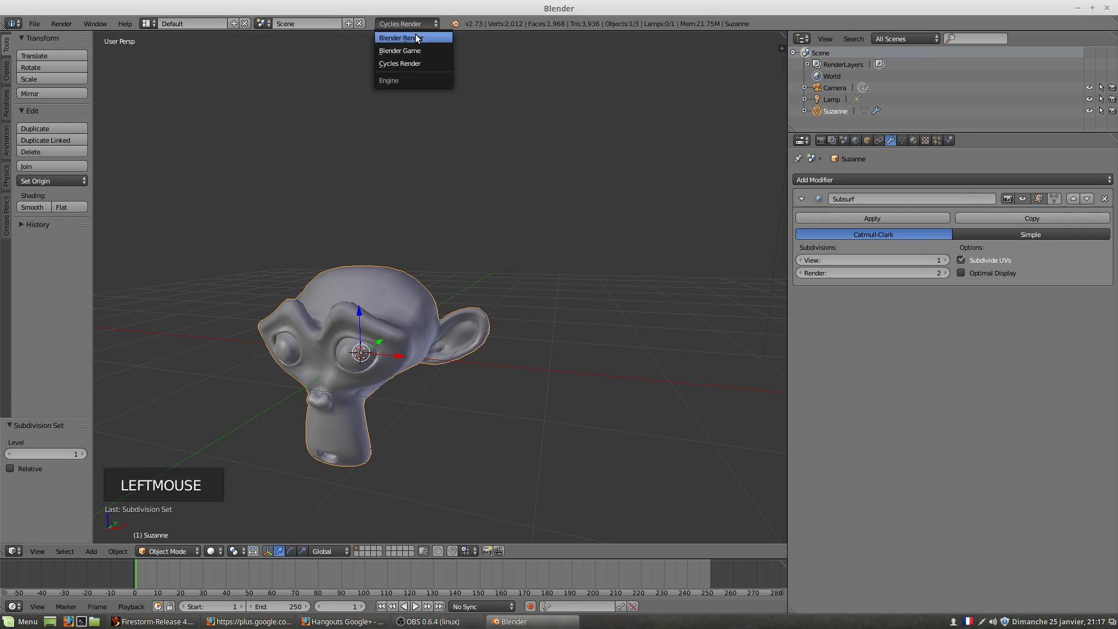
left_click(415, 36)
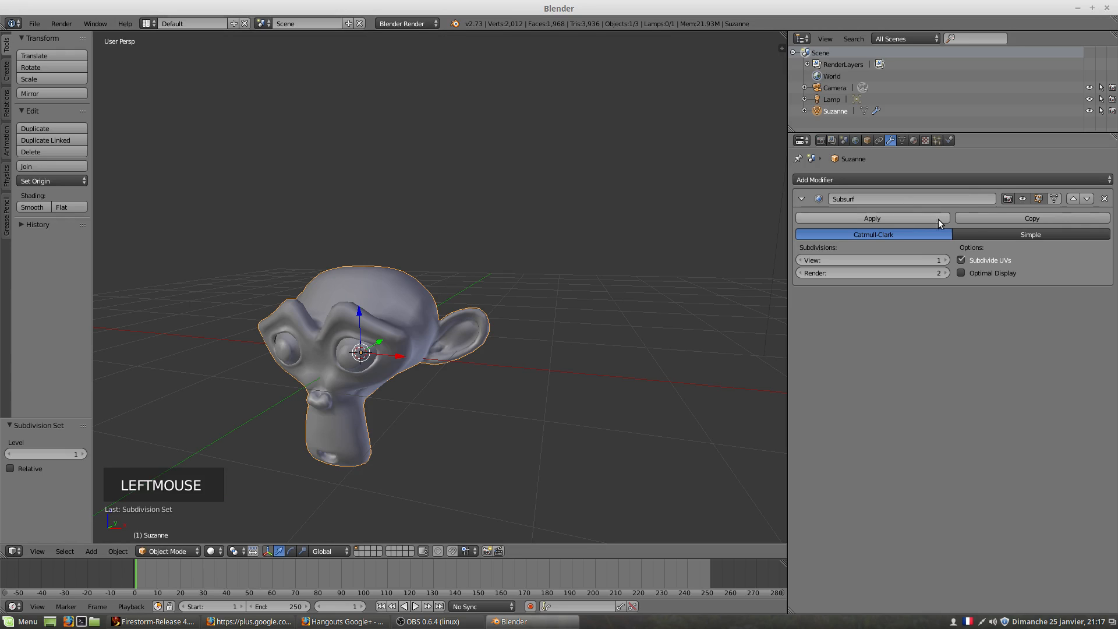
left_click(914, 140)
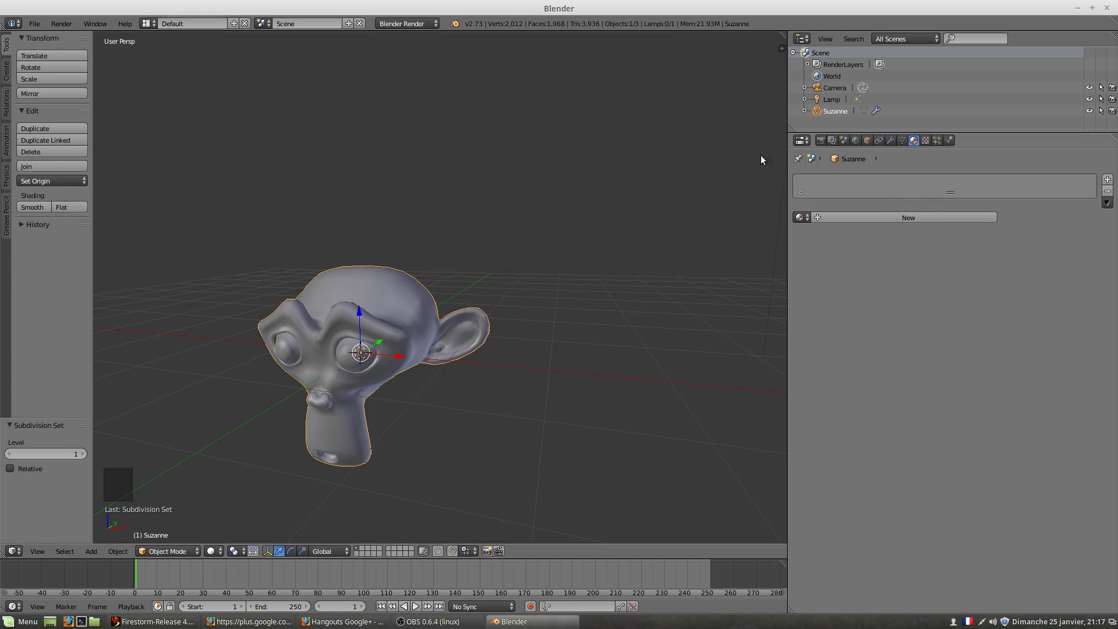
left_click(415, 23)
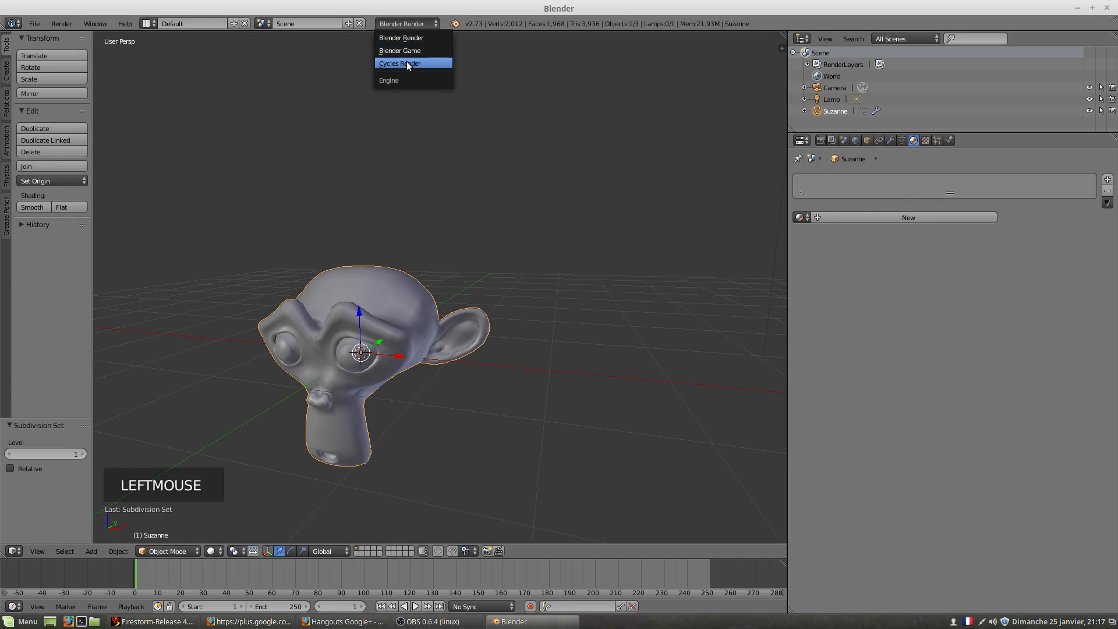
left_click(406, 62)
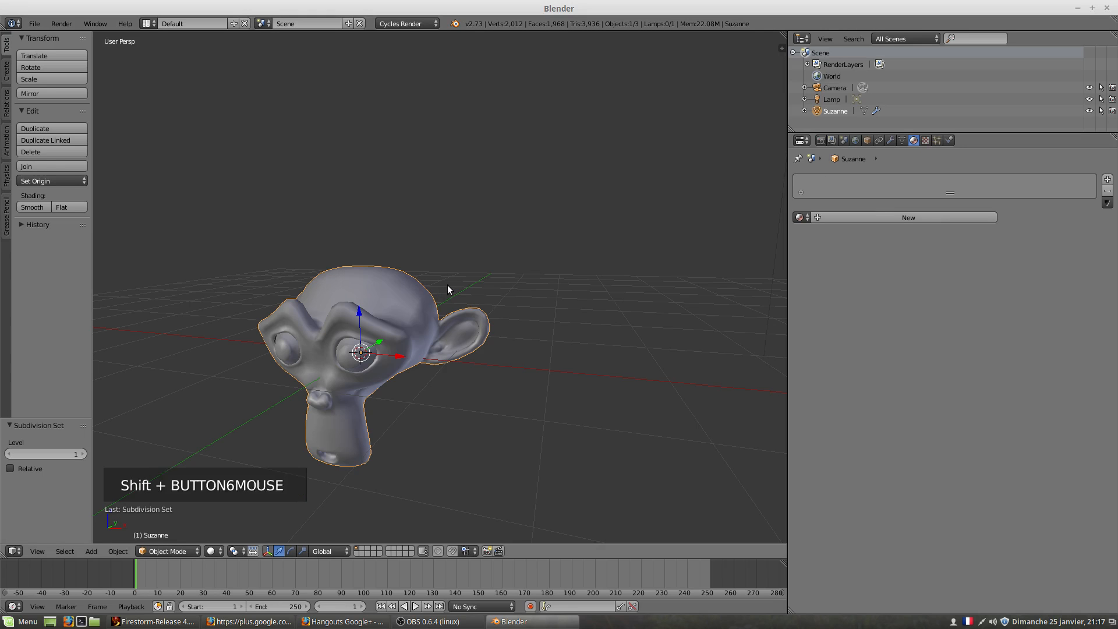
middle_click_drag(447, 285, 427, 285, "shift")
Create a new material on the monkey under Blender Render, and set the render engine back to Cycles Render.
left_click(409, 23)
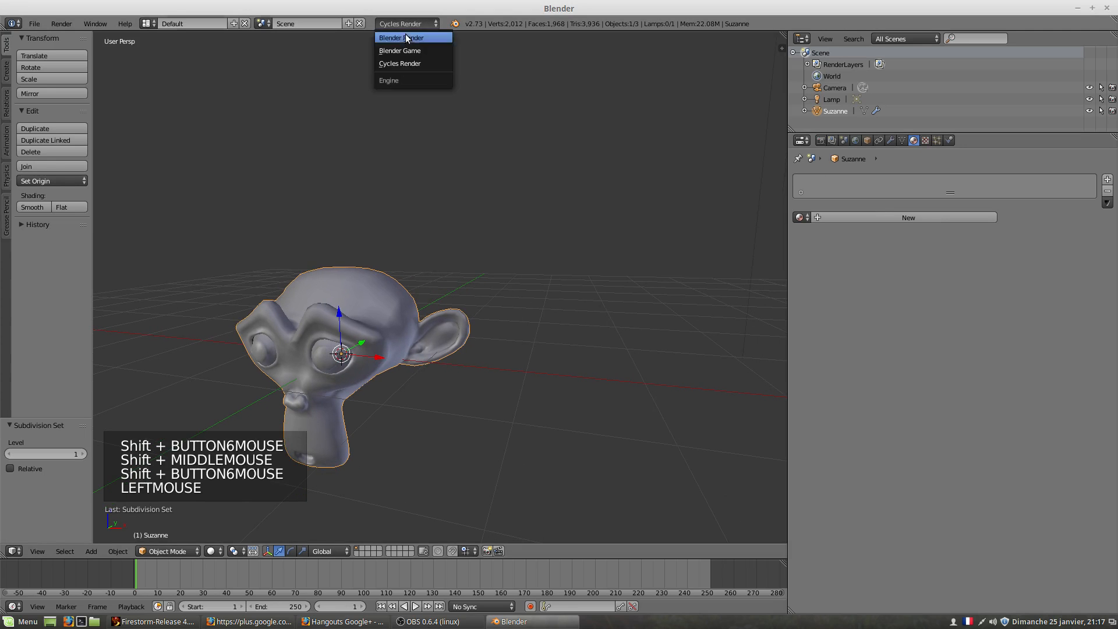
left_click(403, 37)
left_click(904, 217)
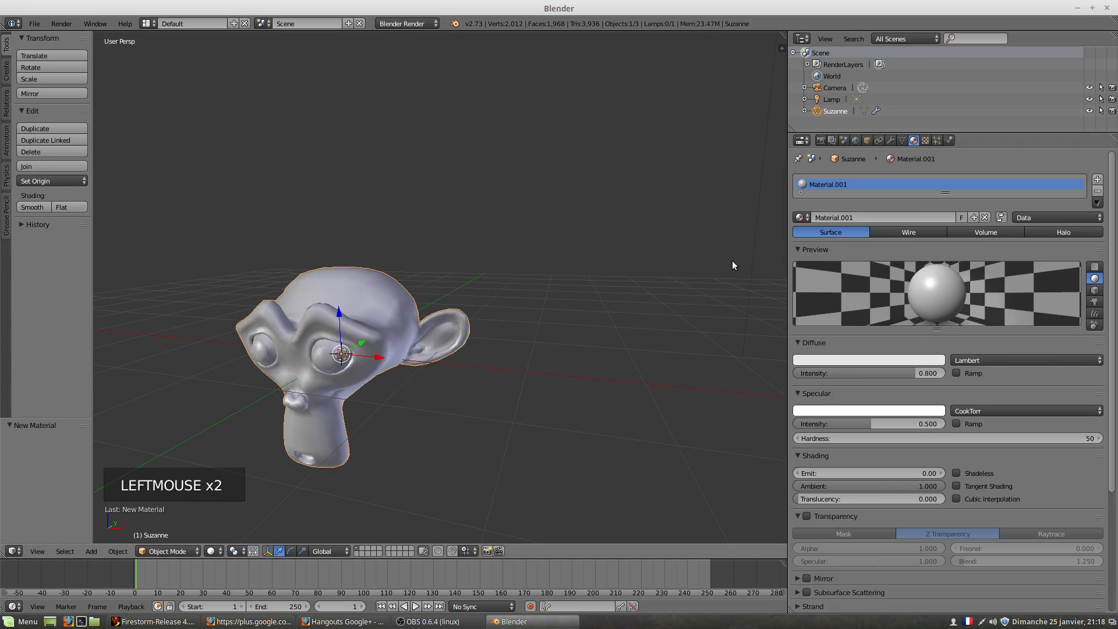
left_click(408, 23)
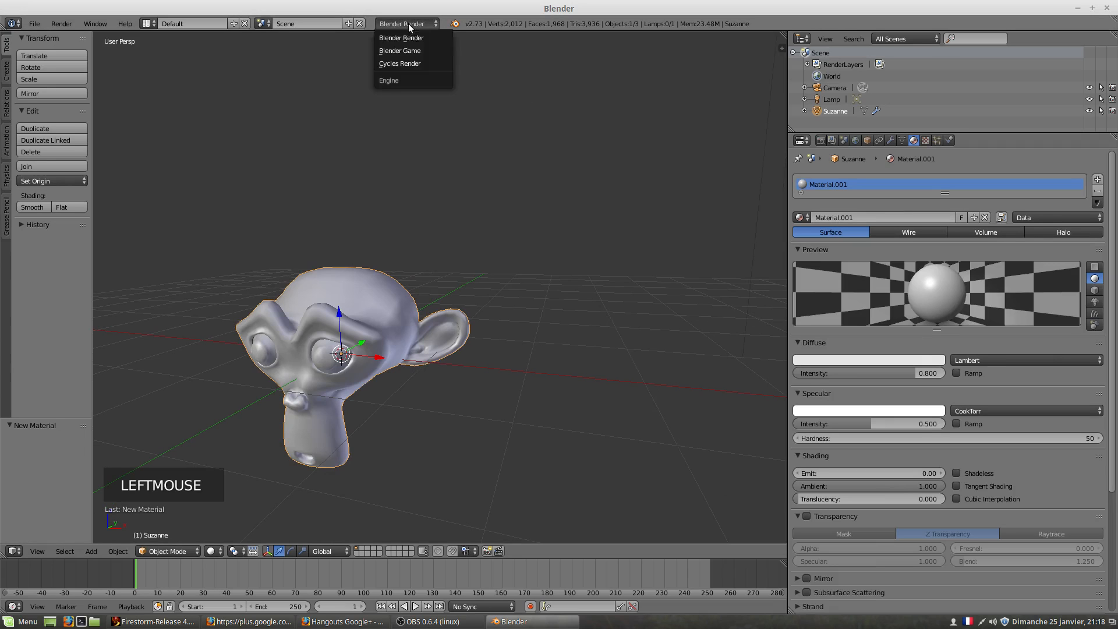
left_click(406, 62)
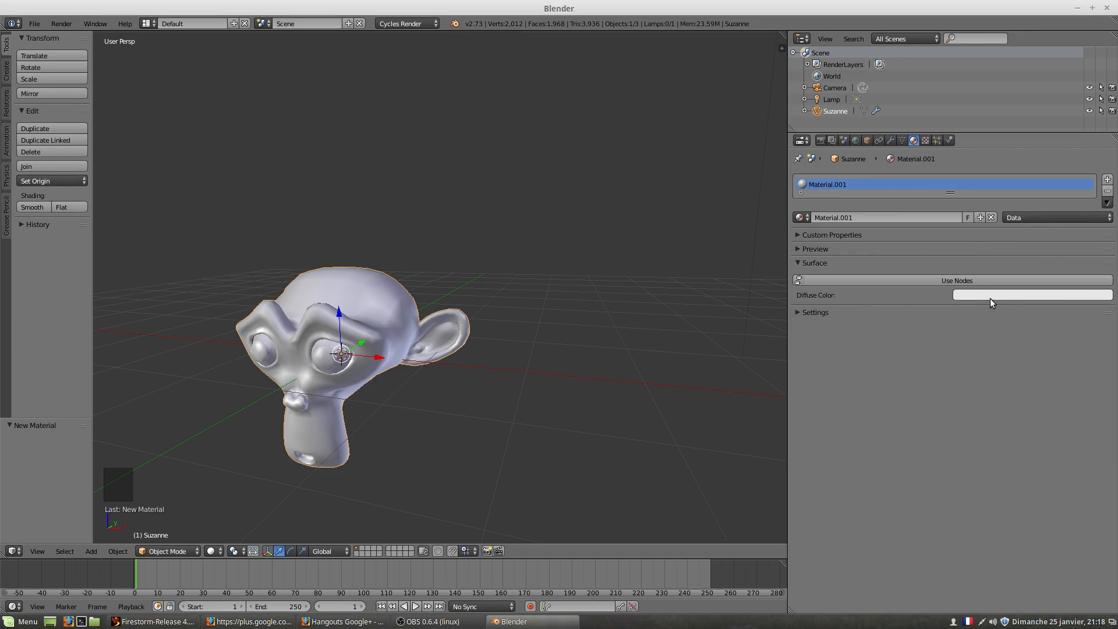
Try a light red diffuse color on the monkey's material, and remove that material slot.
left_click(1008, 294)
left_click(1049, 203)
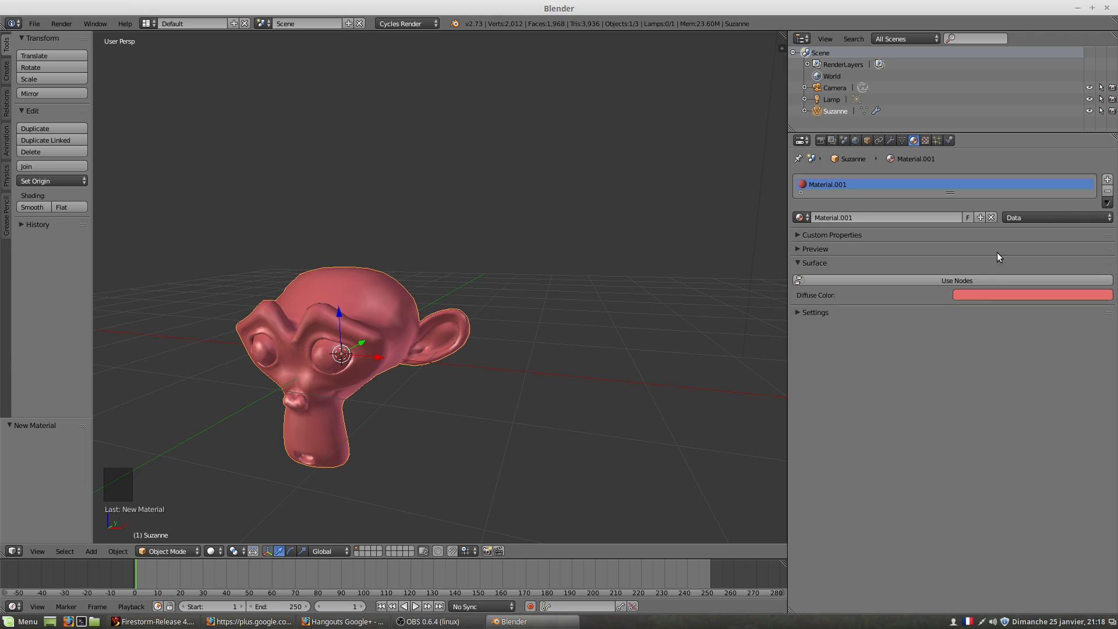
left_click(1108, 193)
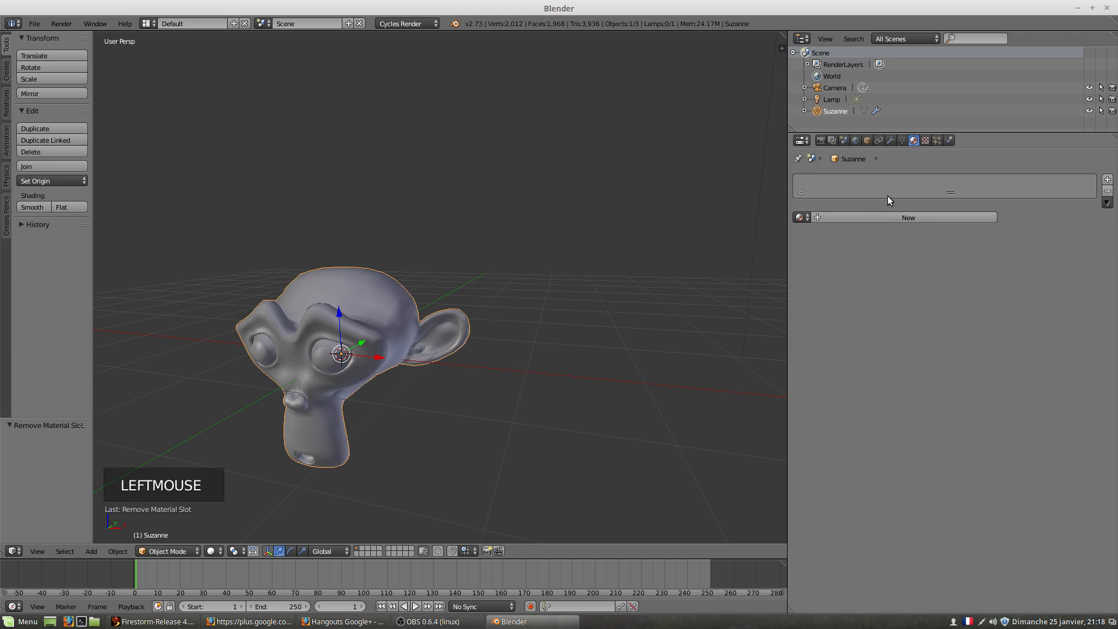
Create a new material on the monkey under Cycles and name it suzanne.
left_click(867, 217)
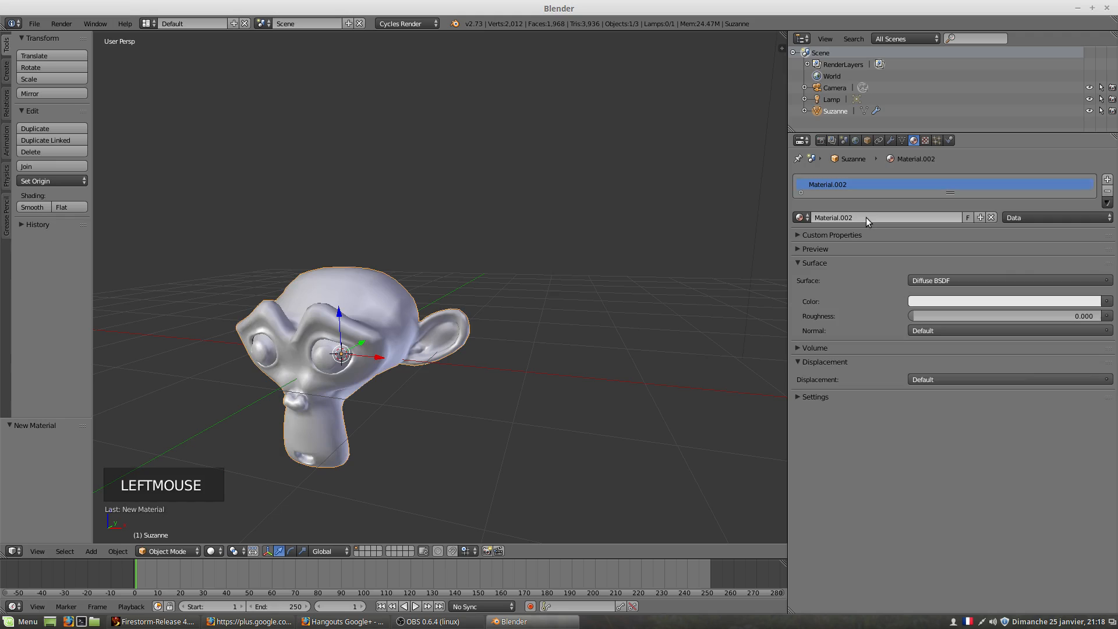
double_click(866, 218)
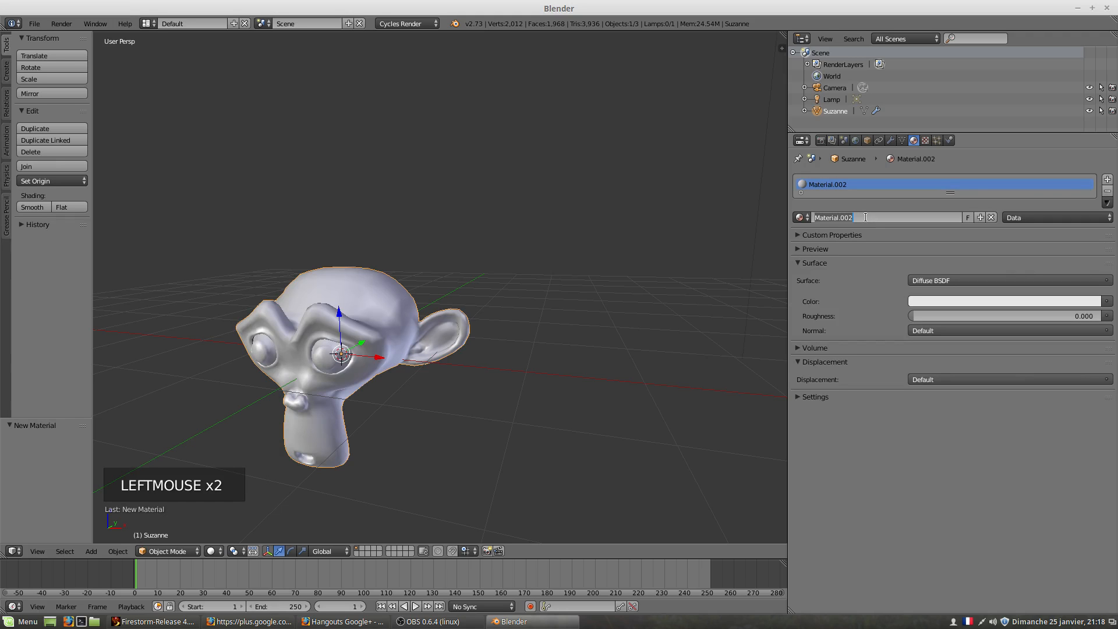
type("suzanne")
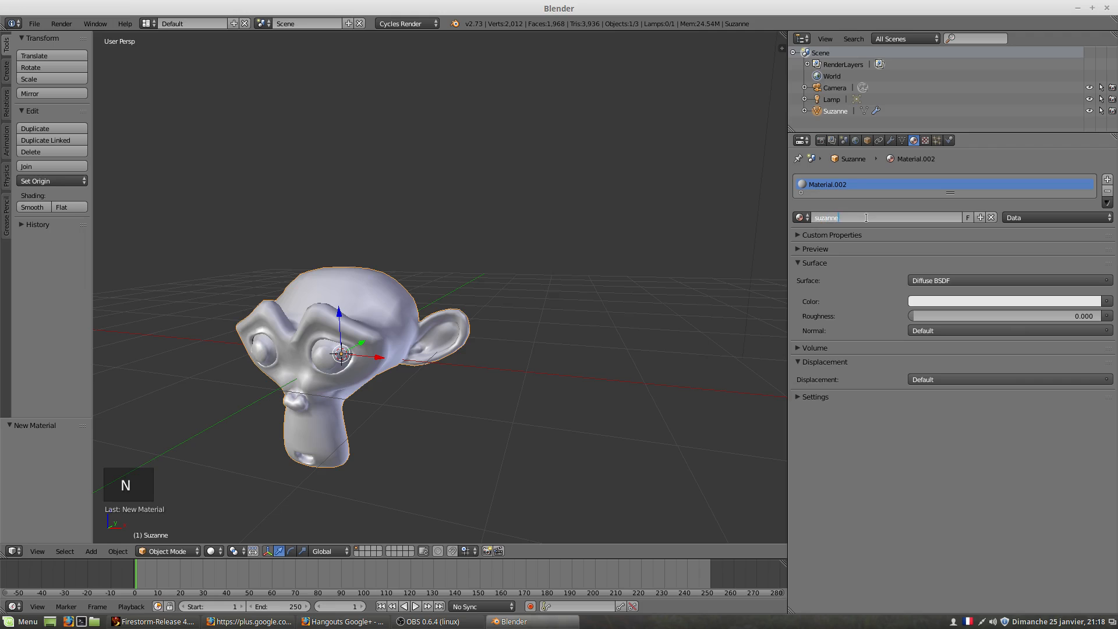
key("Return")
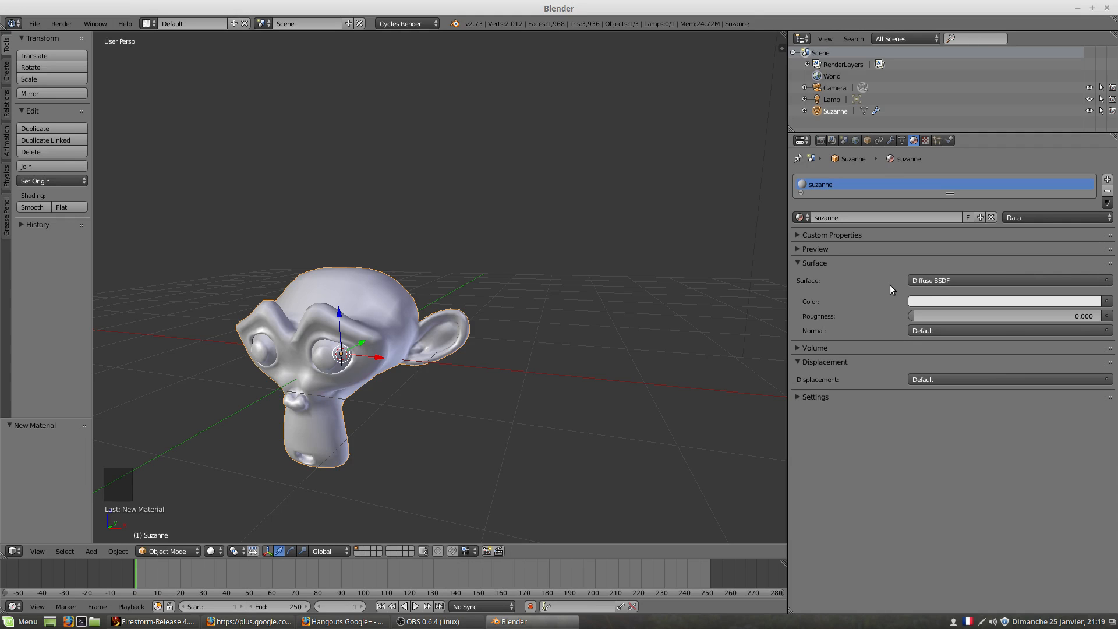
Look through the surface shader types available for the suzanne material.
left_click(921, 280)
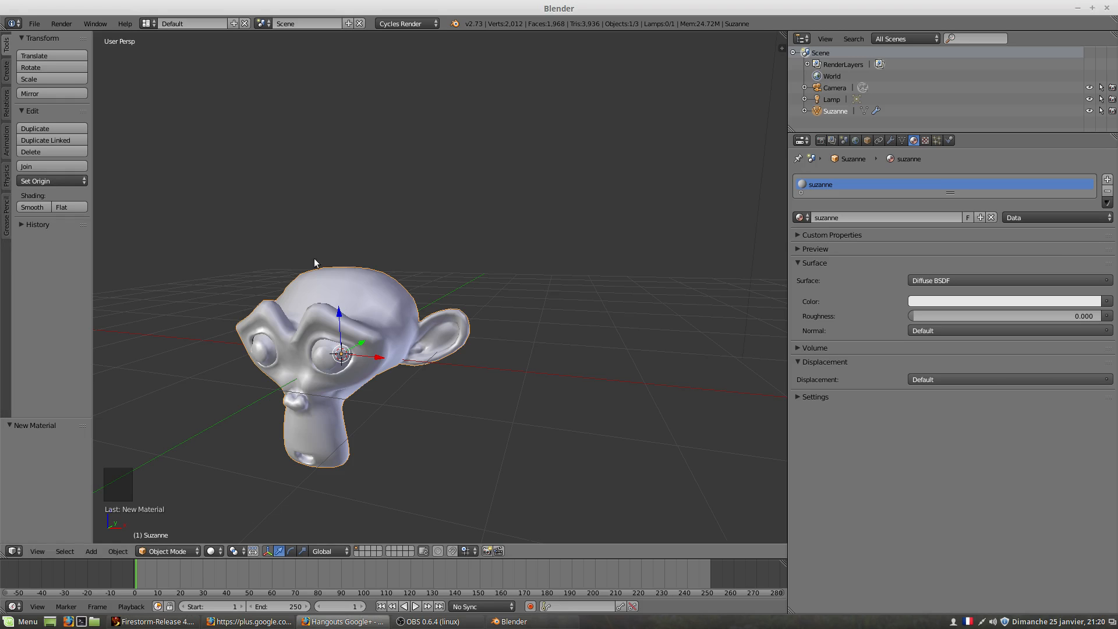
left_click(937, 280)
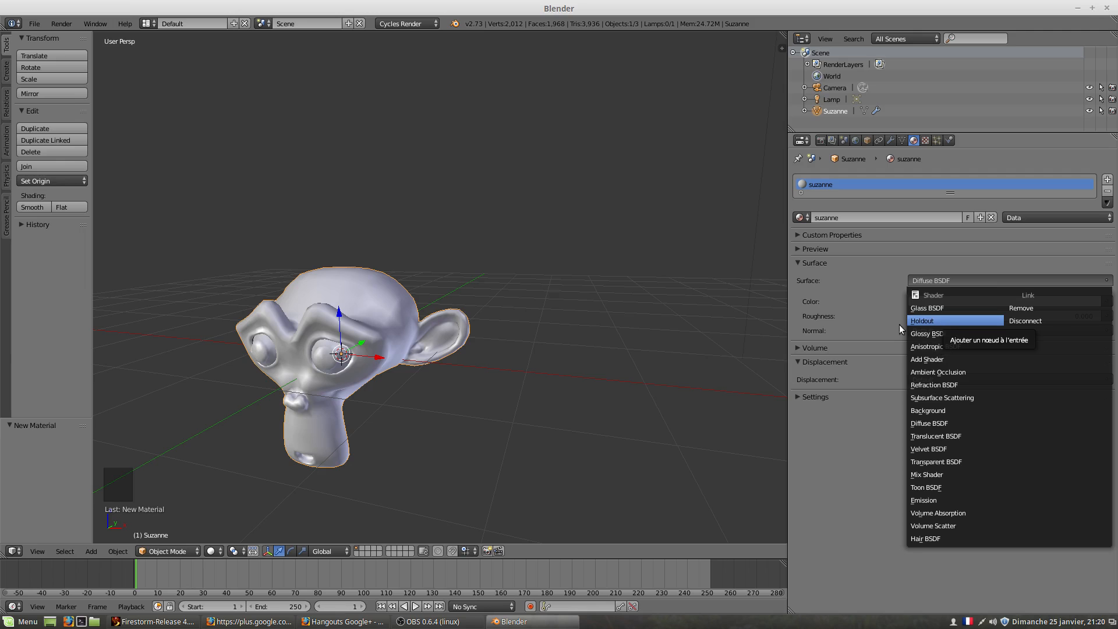
Bring the Hangouts window over the workspace to check the shared screen and group chat, and move it back off the screen.
left_click_drag(0, 268, 621, 94)
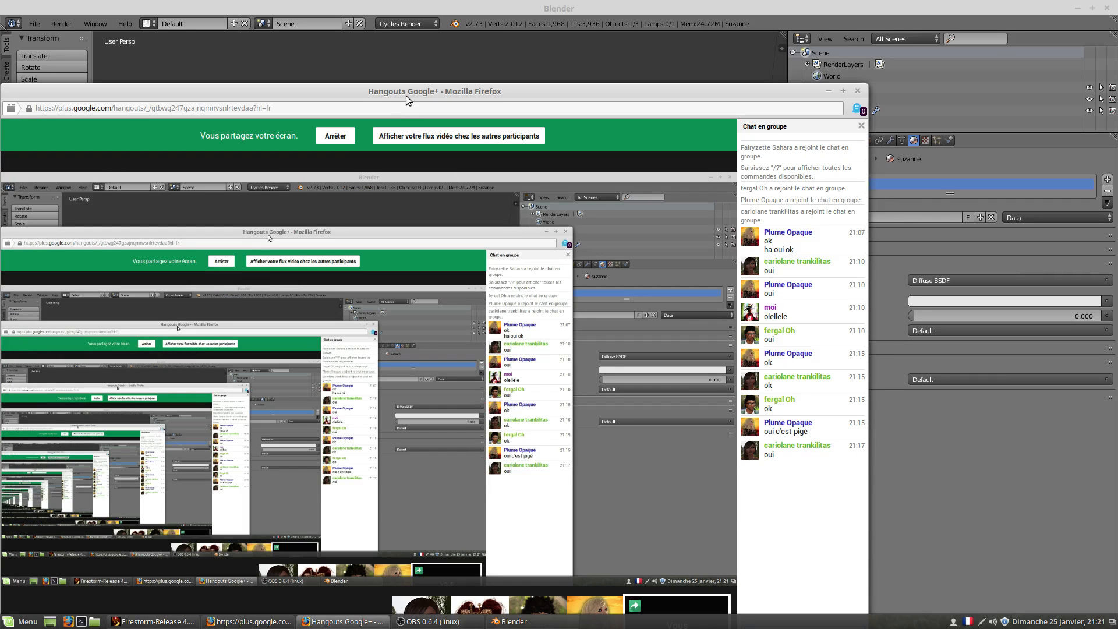
left_click_drag(406, 96, 410, 29)
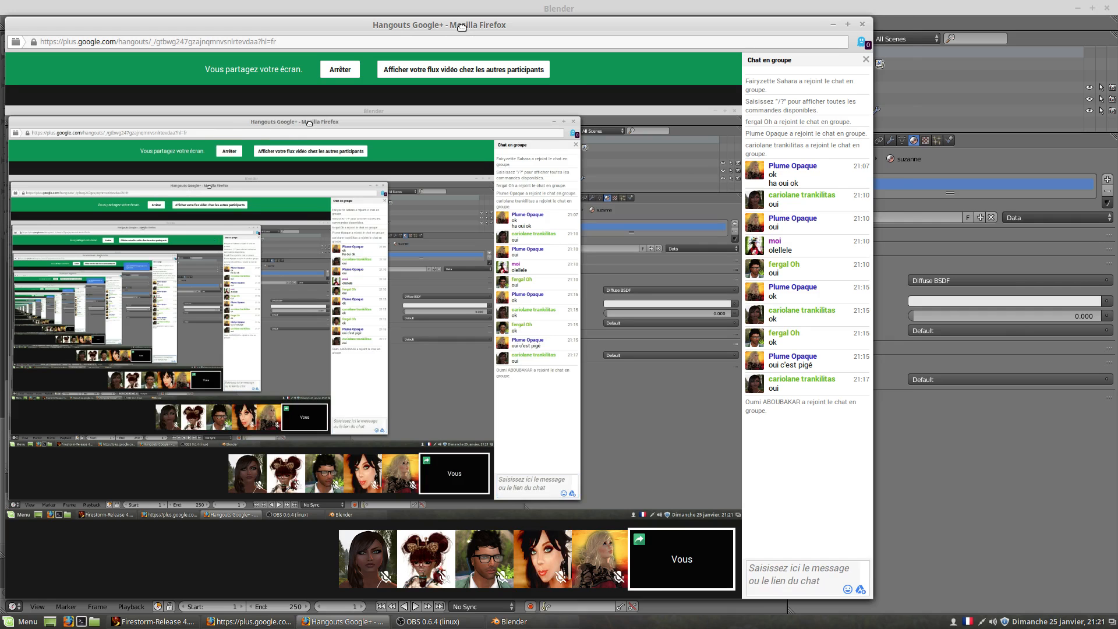
left_click_drag(461, 26, 498, 27)
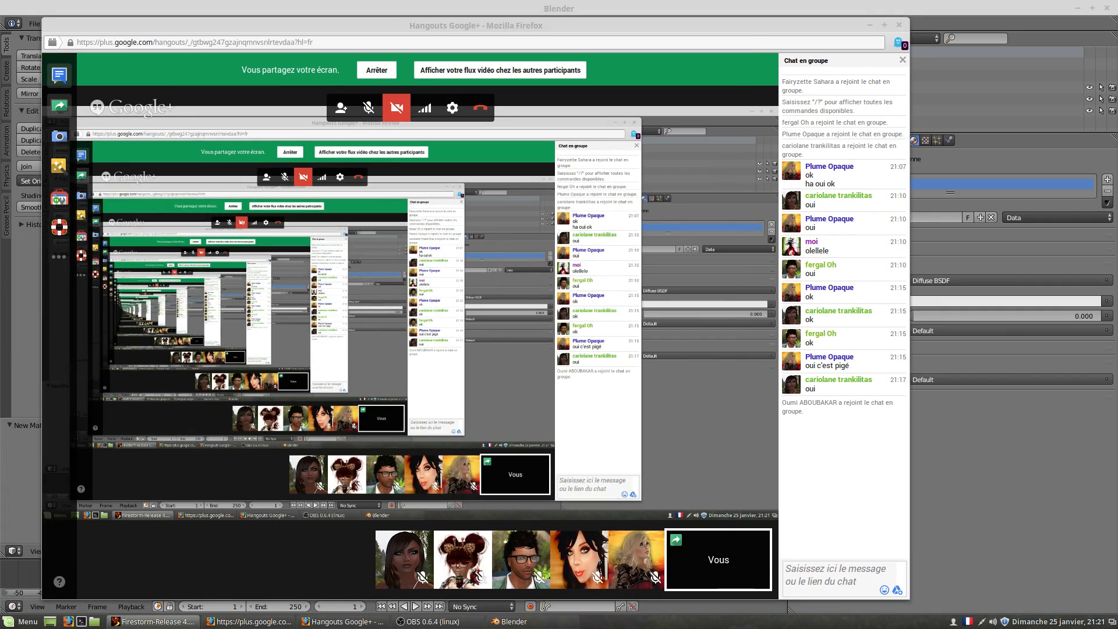
left_click(451, 66)
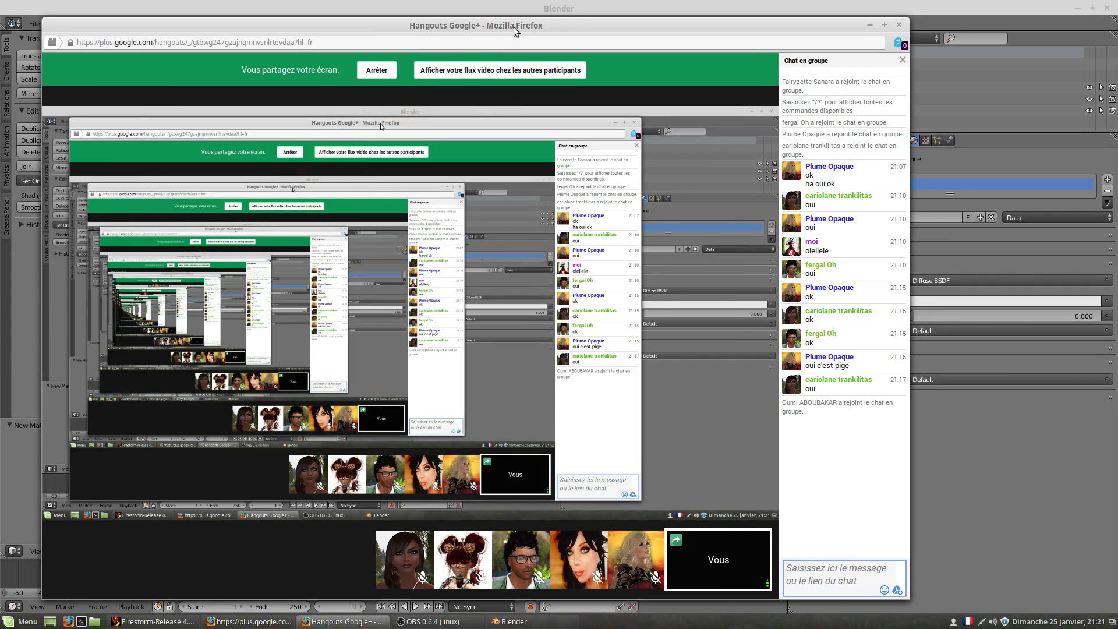
left_click_drag(513, 27, 0, 41)
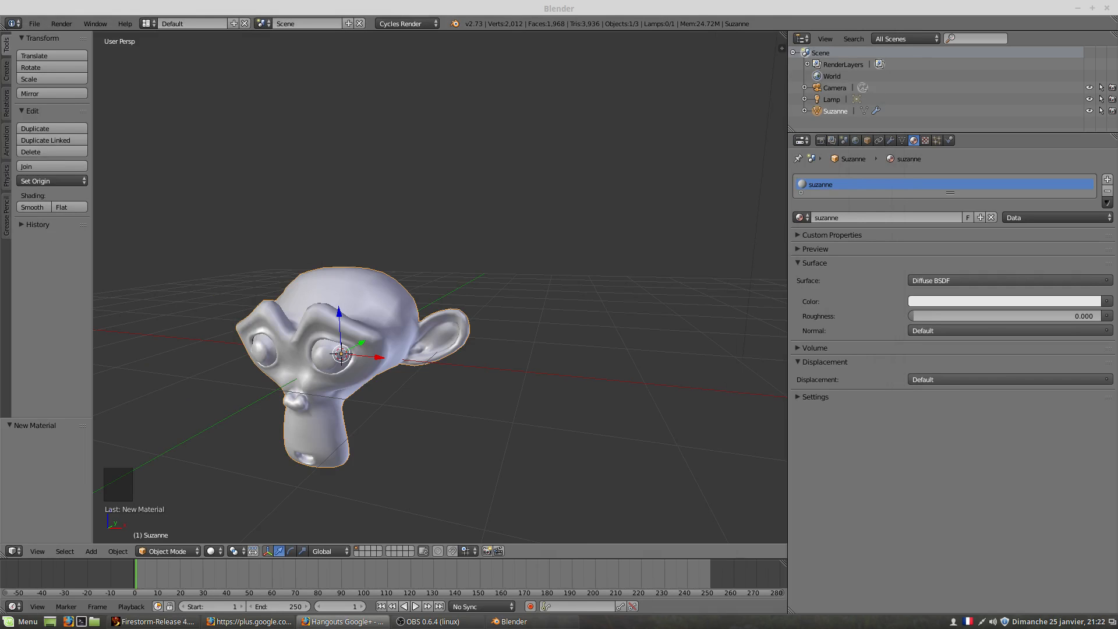
left_click(68, 319)
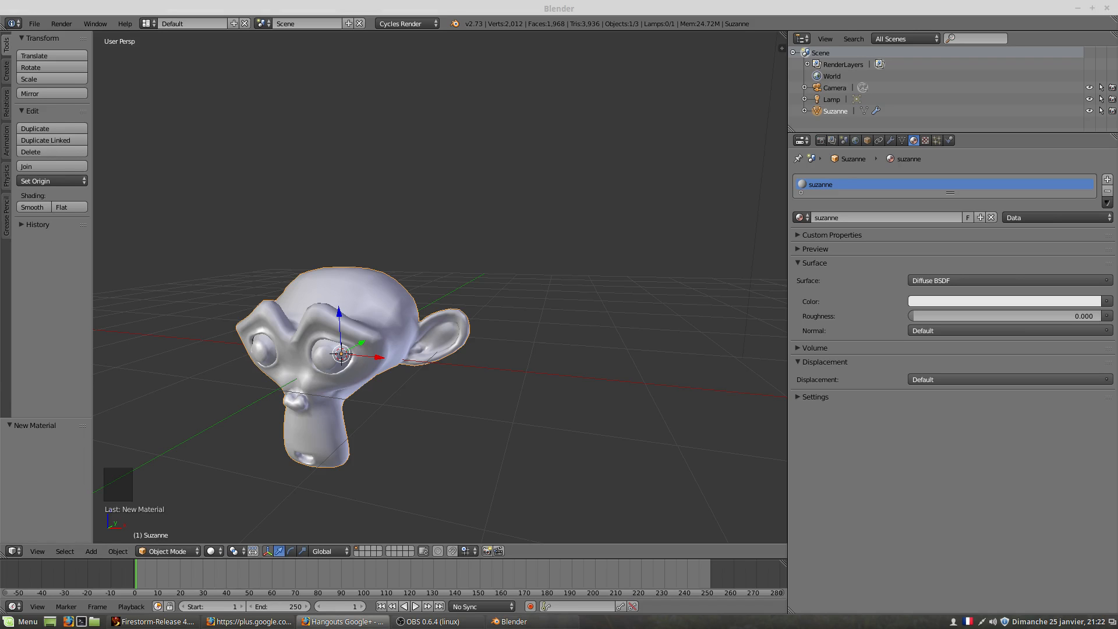
left_click(9, 380)
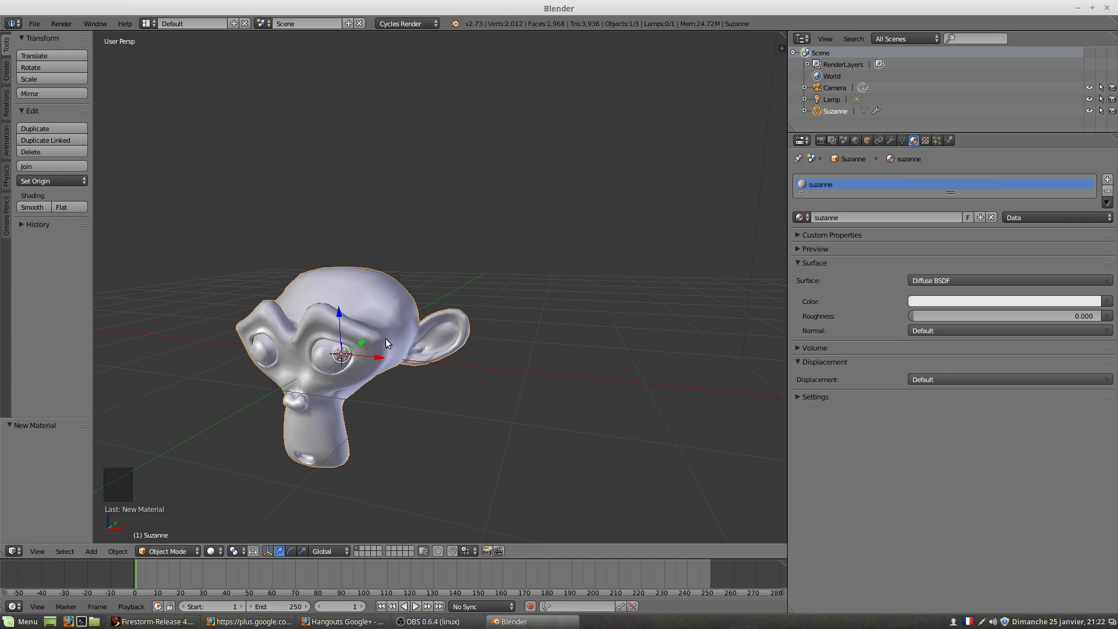
Show the suzanne material's preview, set its surface to Glass BSDF, and preview it on the monkey shape.
left_click(798, 249)
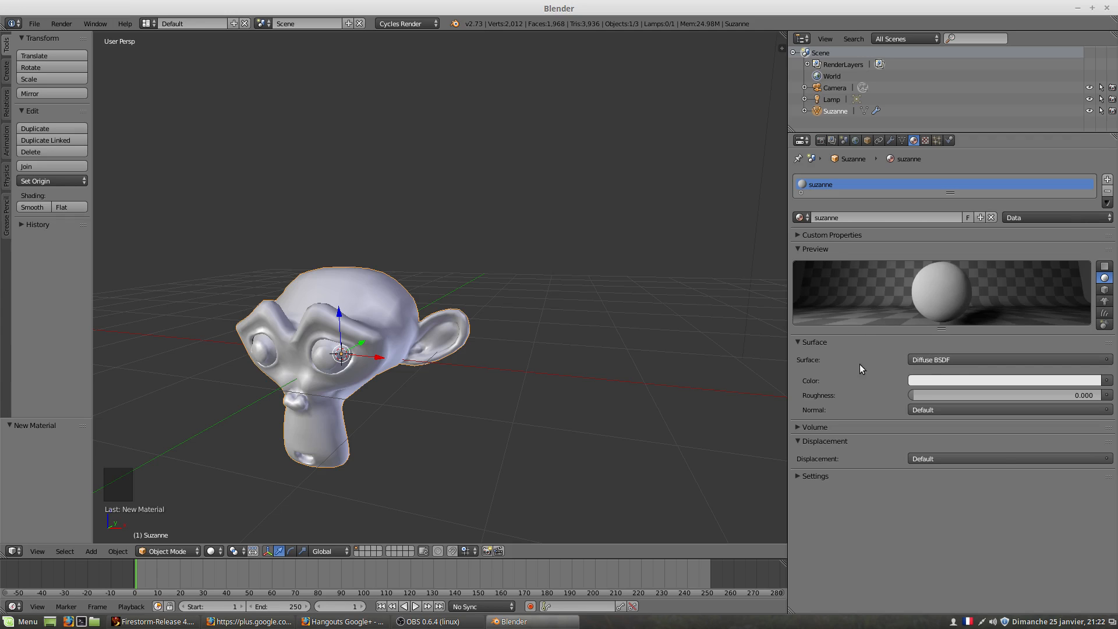
left_click(1002, 362)
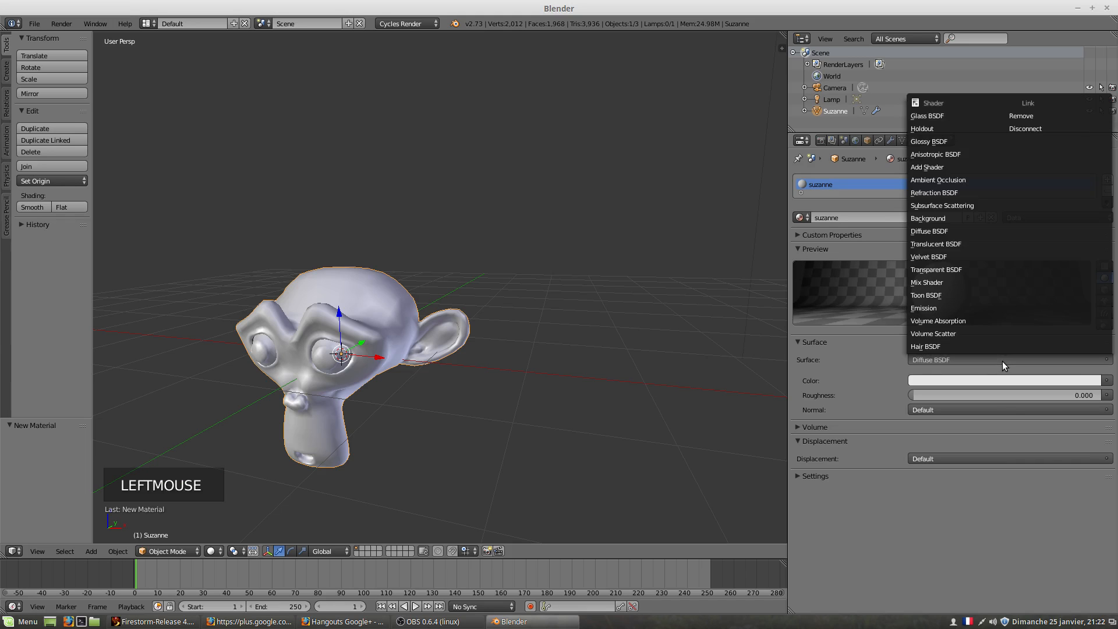
left_click(937, 115)
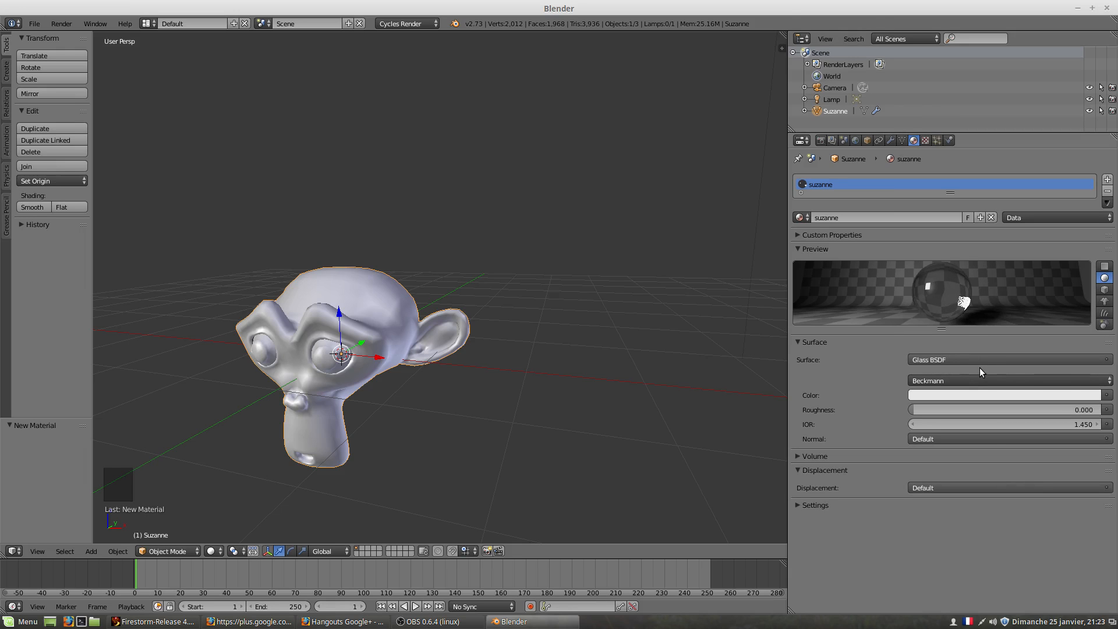
left_click(1105, 302)
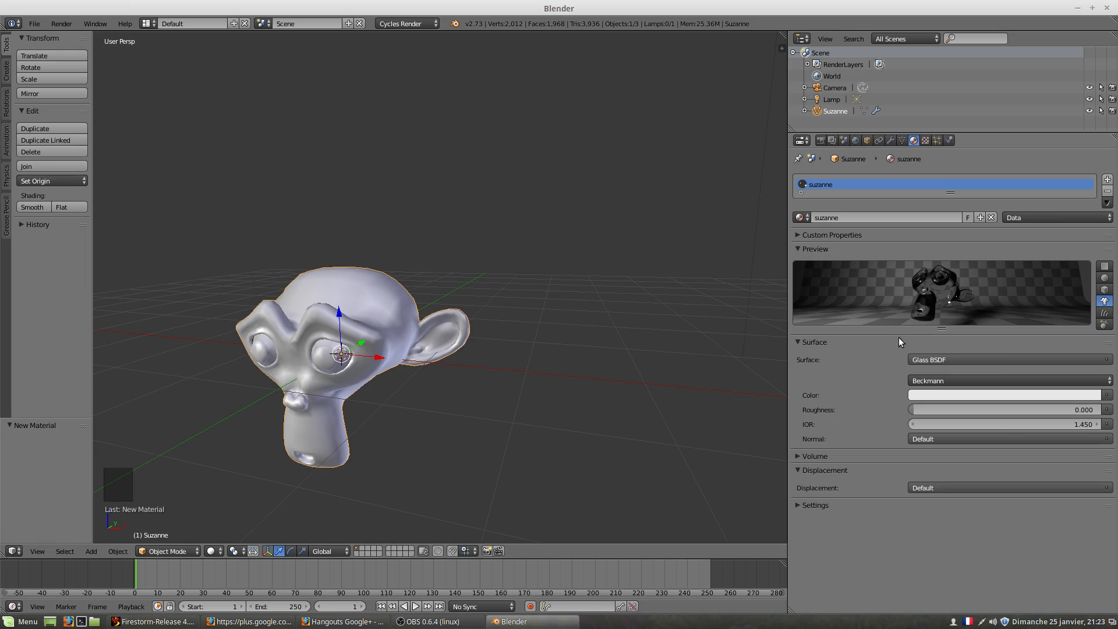
Check the glass monkey in Rendered viewport shading, and return to Solid shading.
left_click(211, 551)
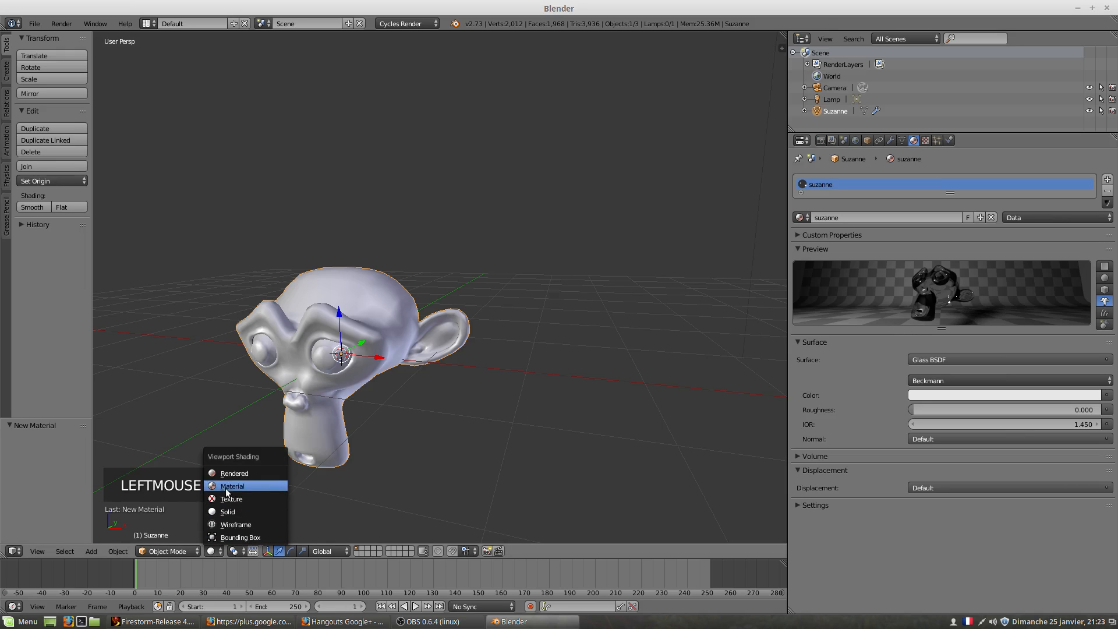
left_click(229, 473)
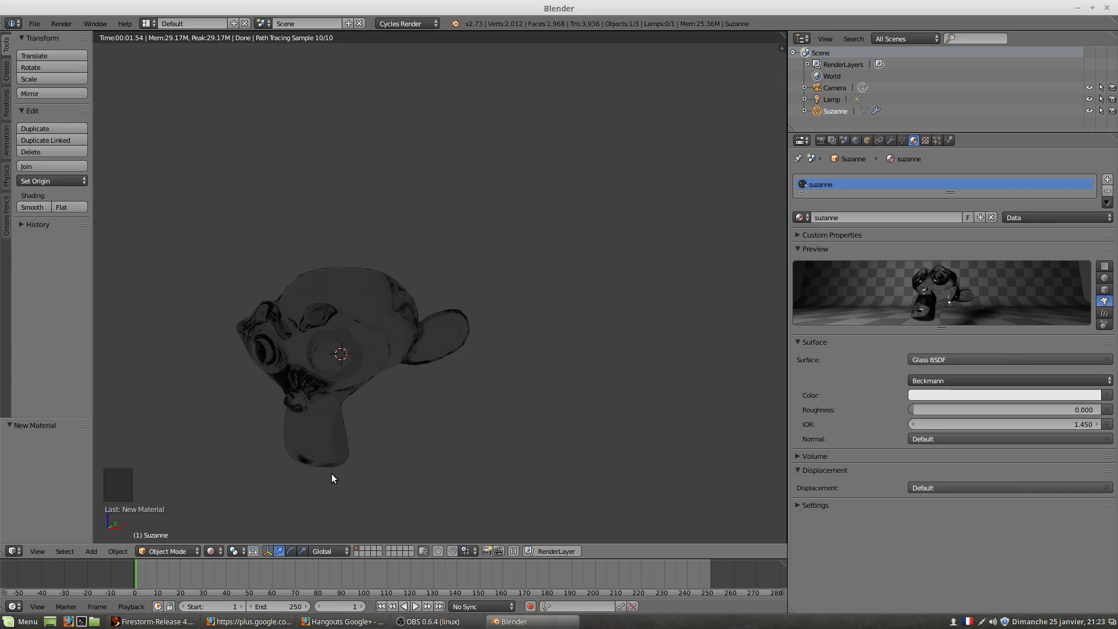
key("shift+z")
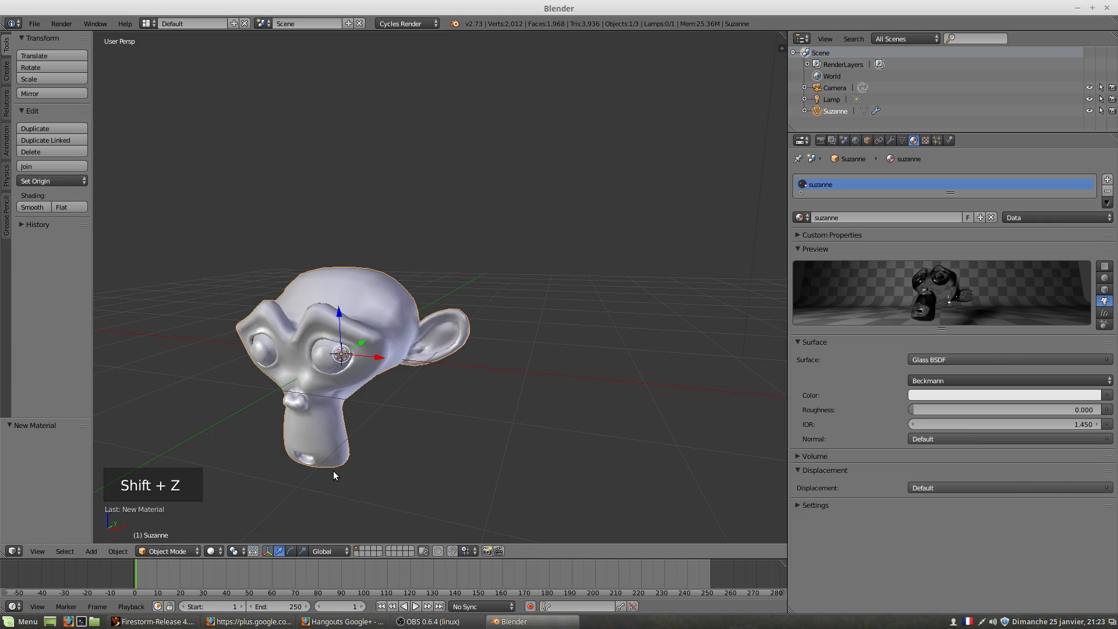
Place the 3D cursor beside the monkey's chin and add a plane mesh there.
left_click(369, 452)
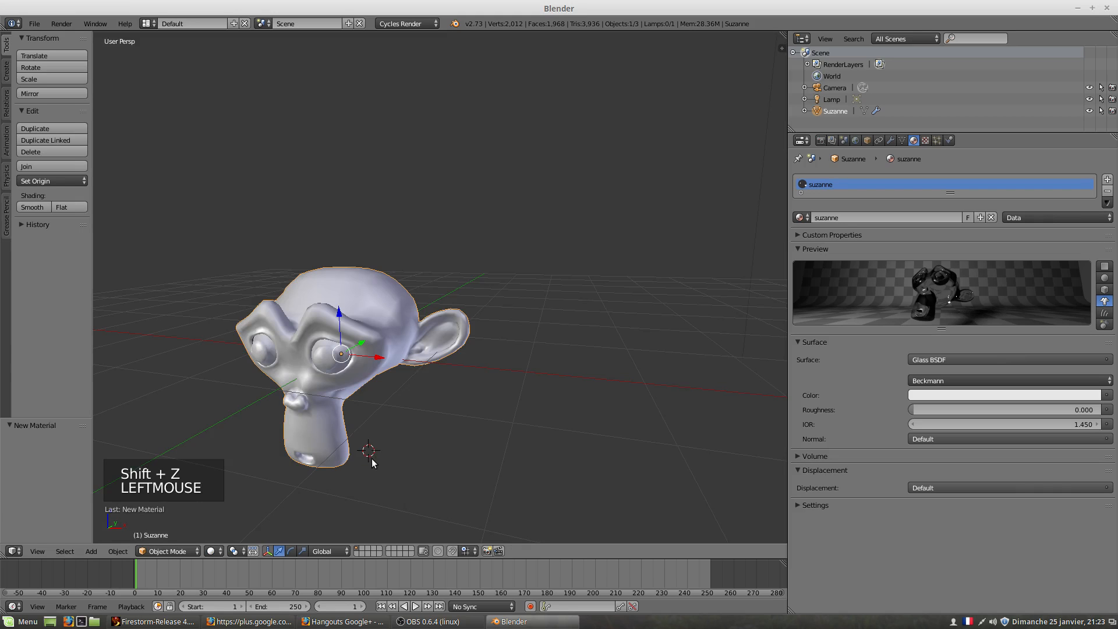
key("shift+a")
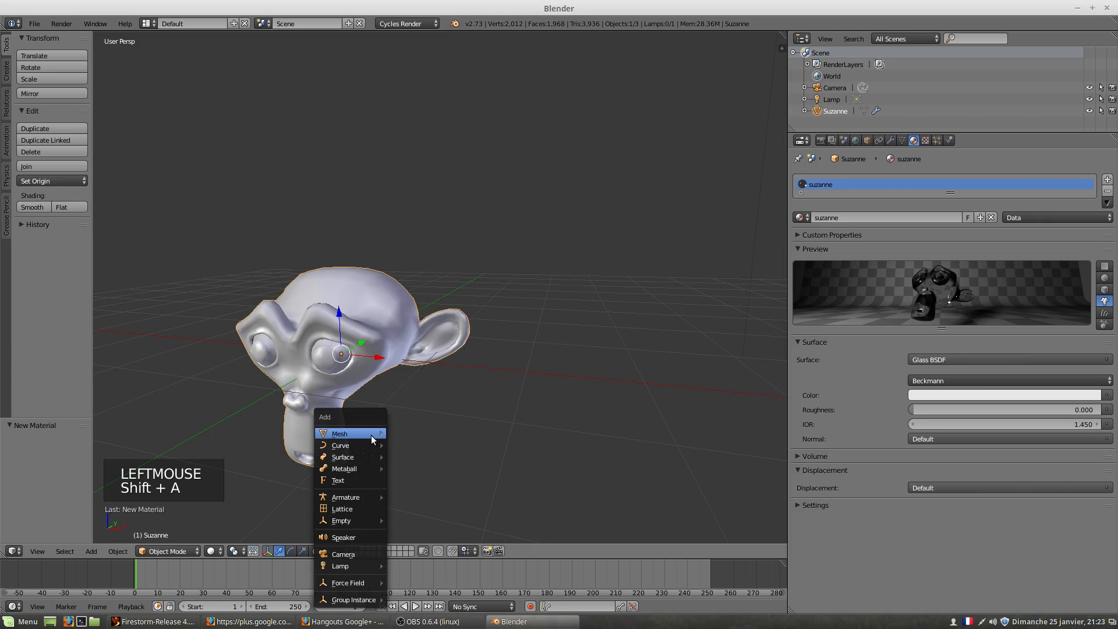
mouse_move(373, 437)
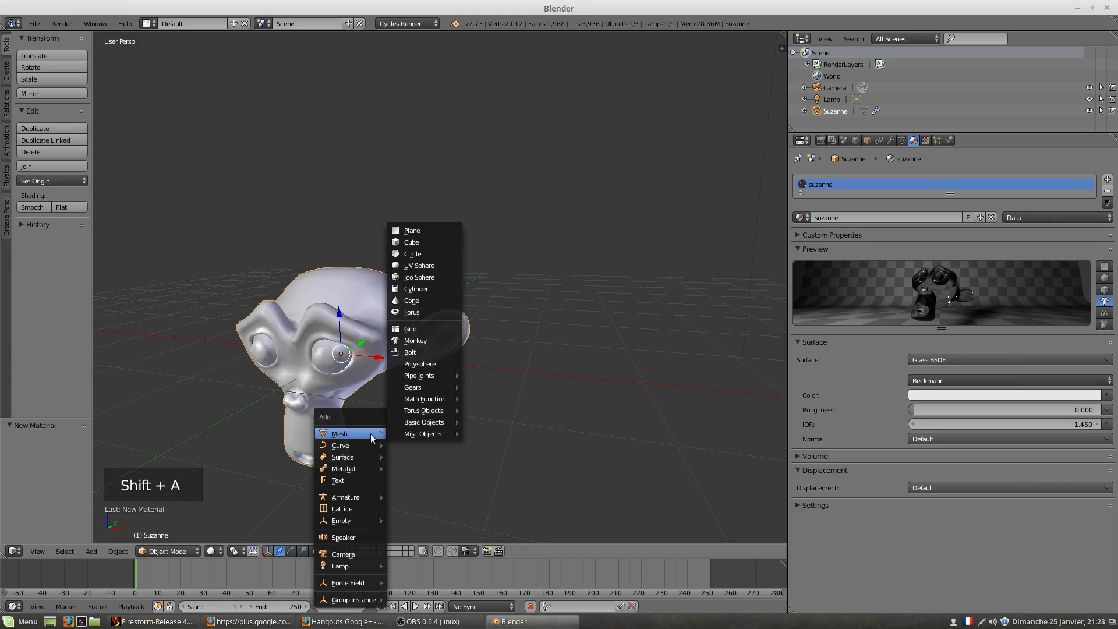
left_click(427, 230)
Raise the plane about 1.28 units and the monkey about 1.46 units along Z so the monkey sits above the plane.
middle_click_drag(410, 463, 425, 417)
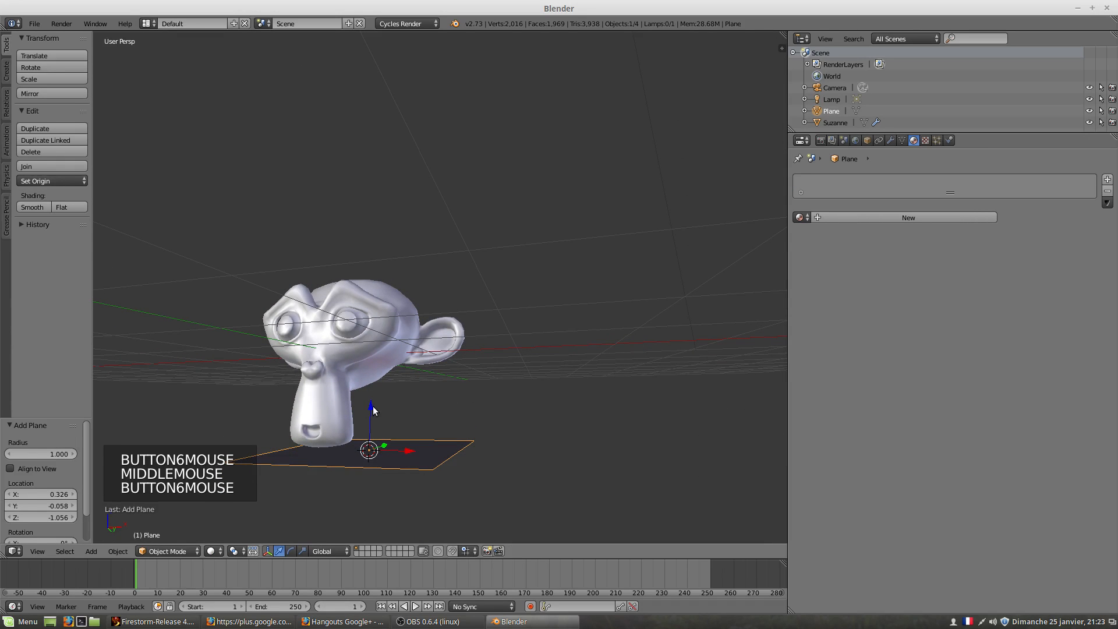
left_click_drag(372, 411, 385, 297)
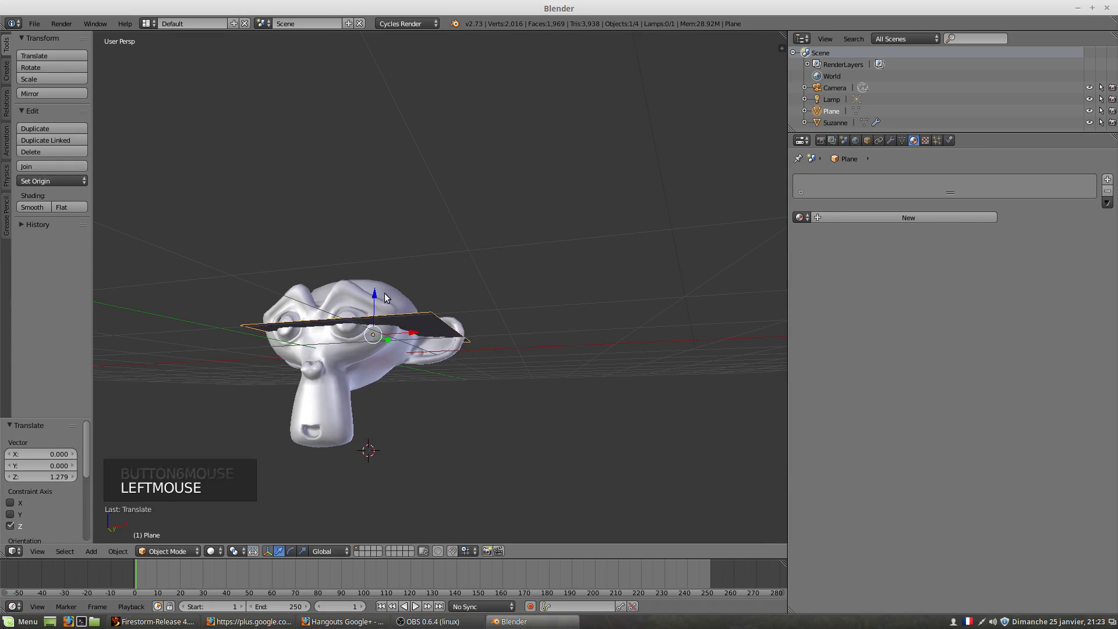
middle_click_drag(384, 298, 379, 362)
right_click(337, 325)
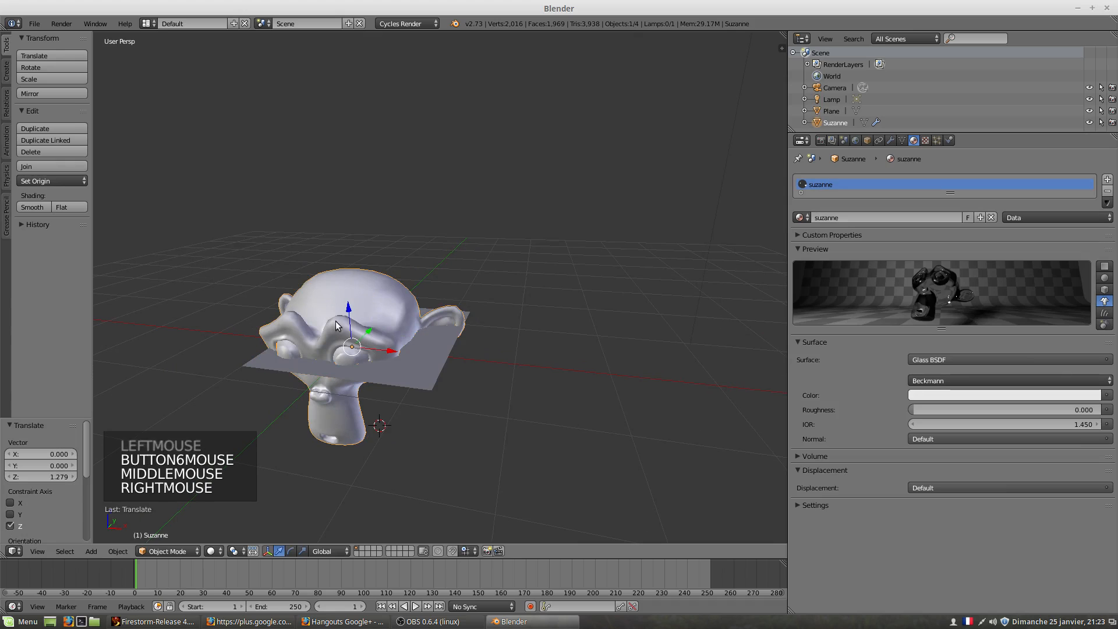
left_click_drag(349, 318, 346, 192)
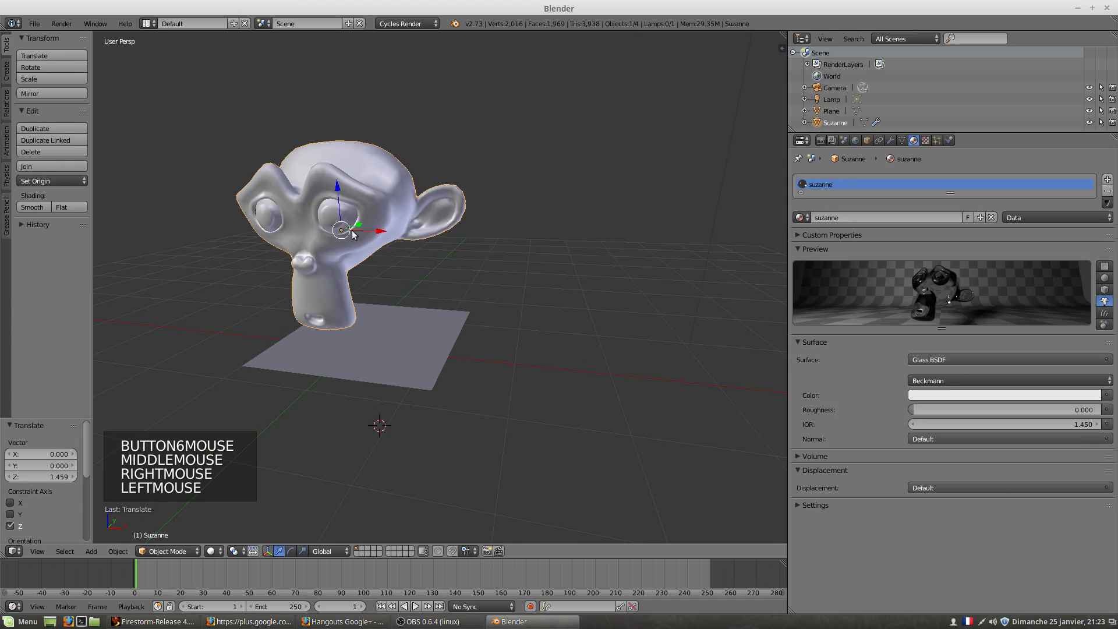
Scale the plane up by about 8.22 to form a large floor under the monkey.
right_click(391, 349)
key("s")
key("s")
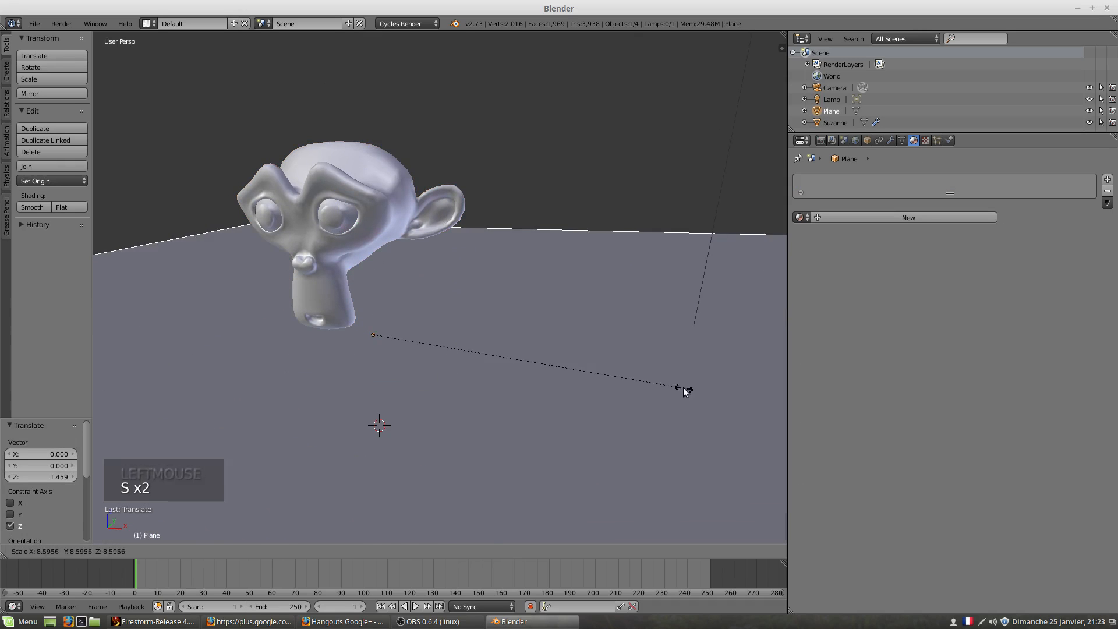
left_click(671, 392)
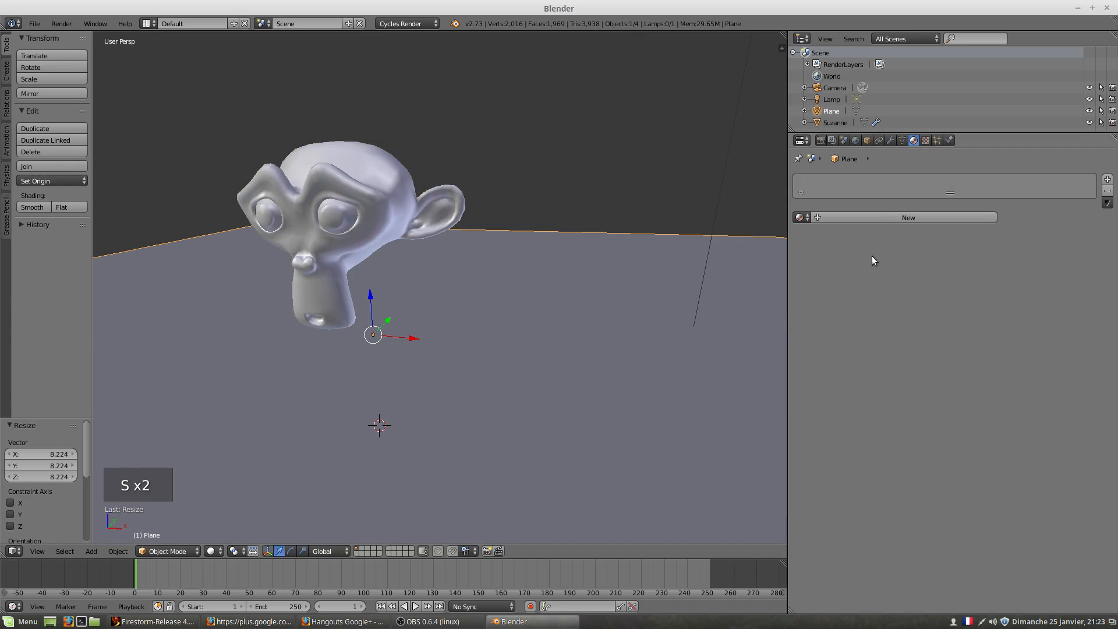
Give the floor plane a new material with a red color of about R 0.800, G 0.068, B 0.074, and select the monkey.
left_click(872, 218)
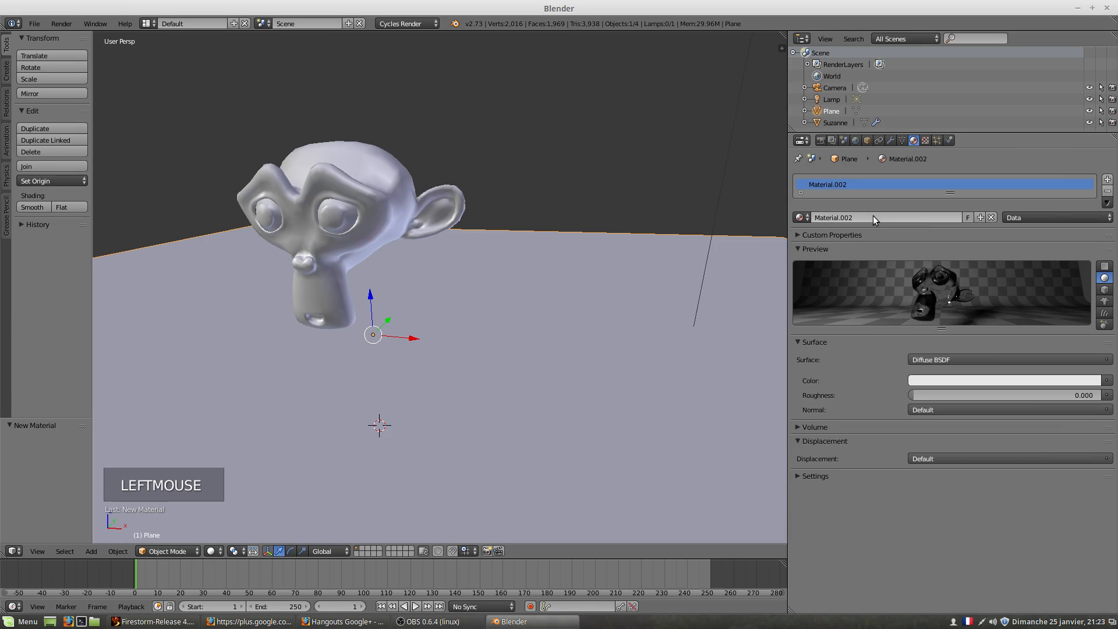
left_click(927, 381)
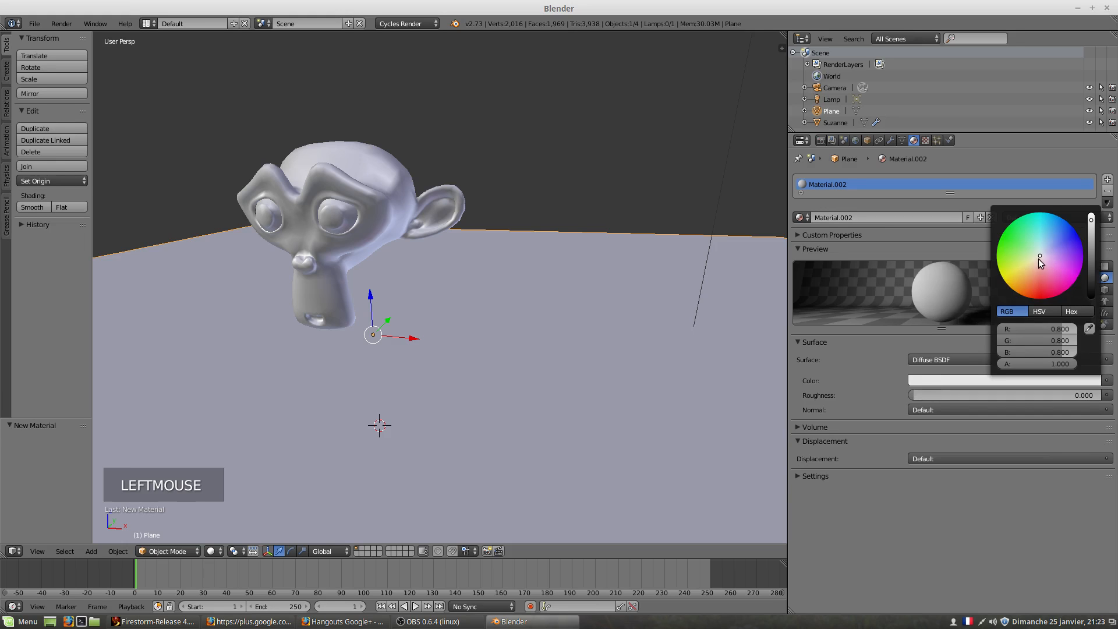
left_click_drag(1040, 259, 1041, 284)
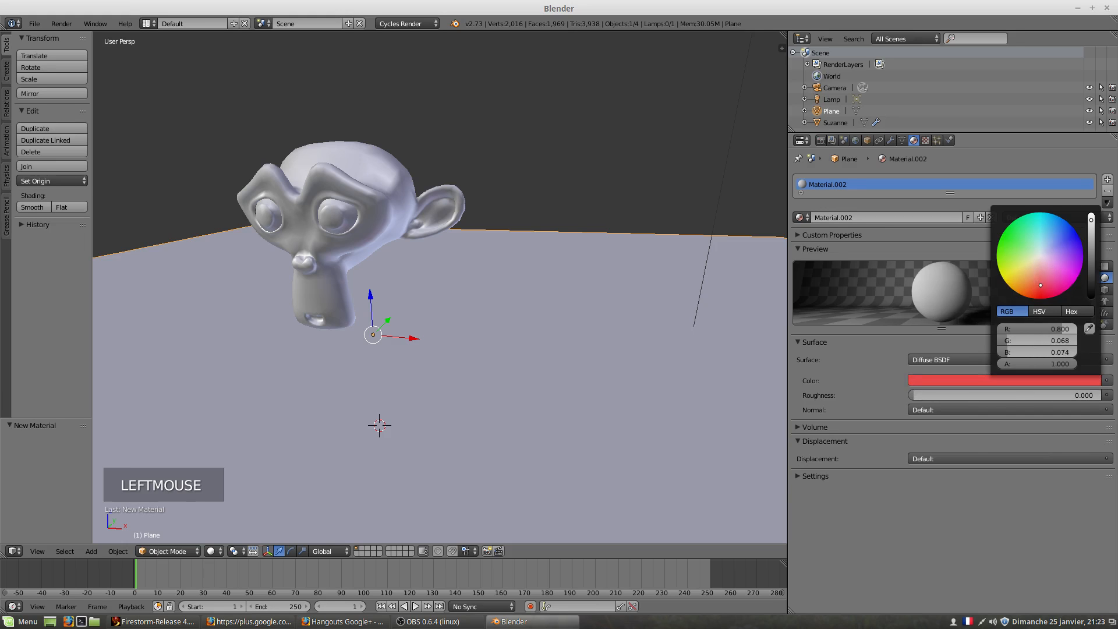
right_click(343, 232)
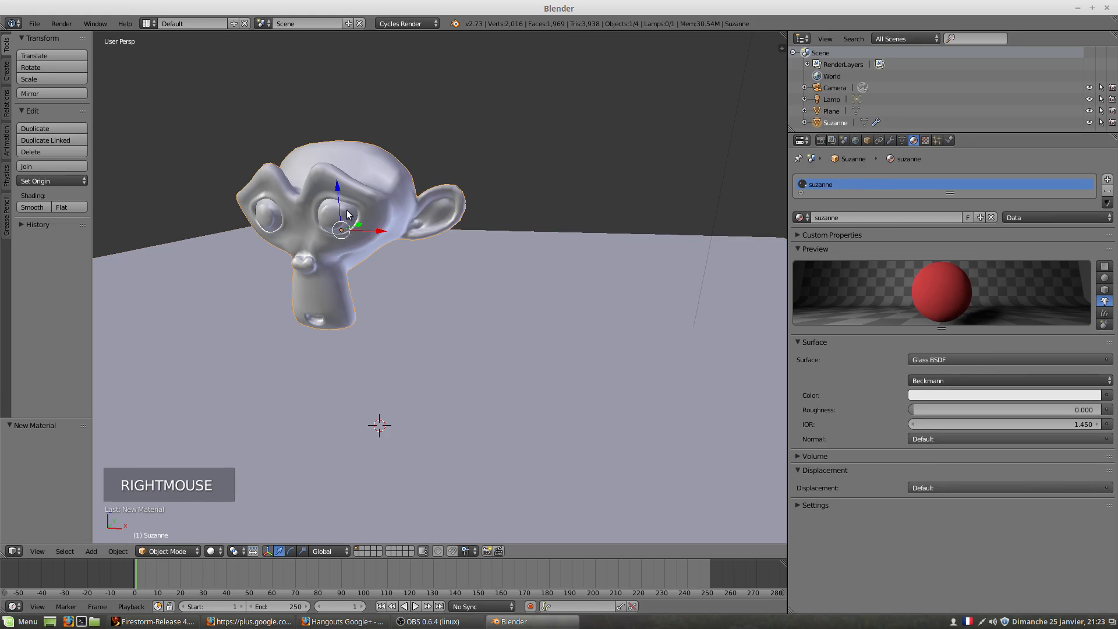
Lower the monkey about 0.296 units along Z and display the scene in the rendered viewport mode.
left_click_drag(342, 198, 352, 215)
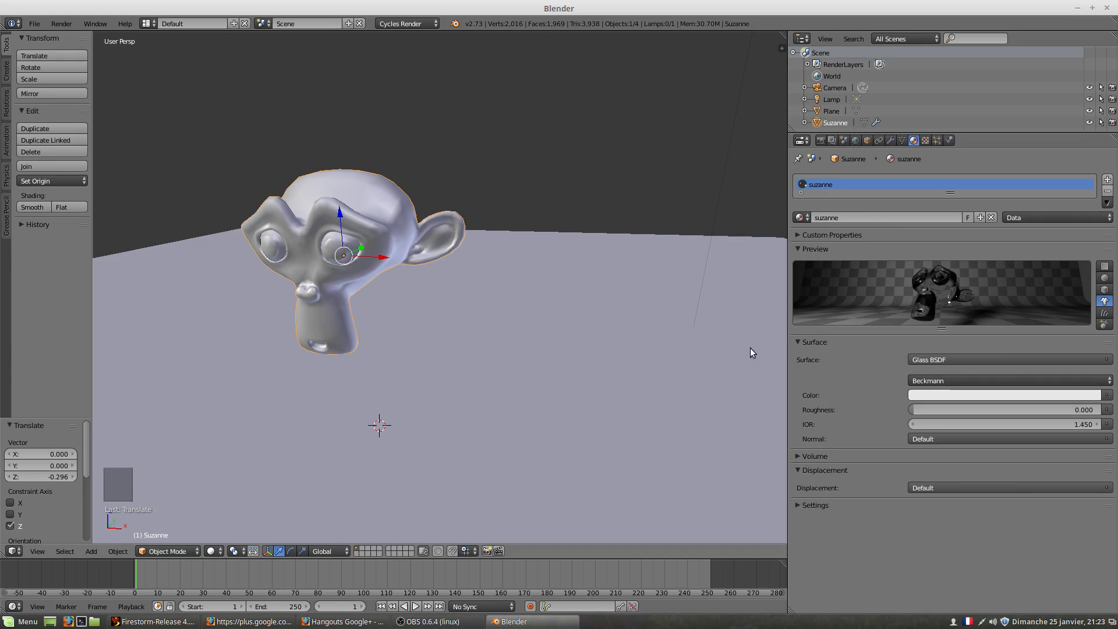
key("shift+z")
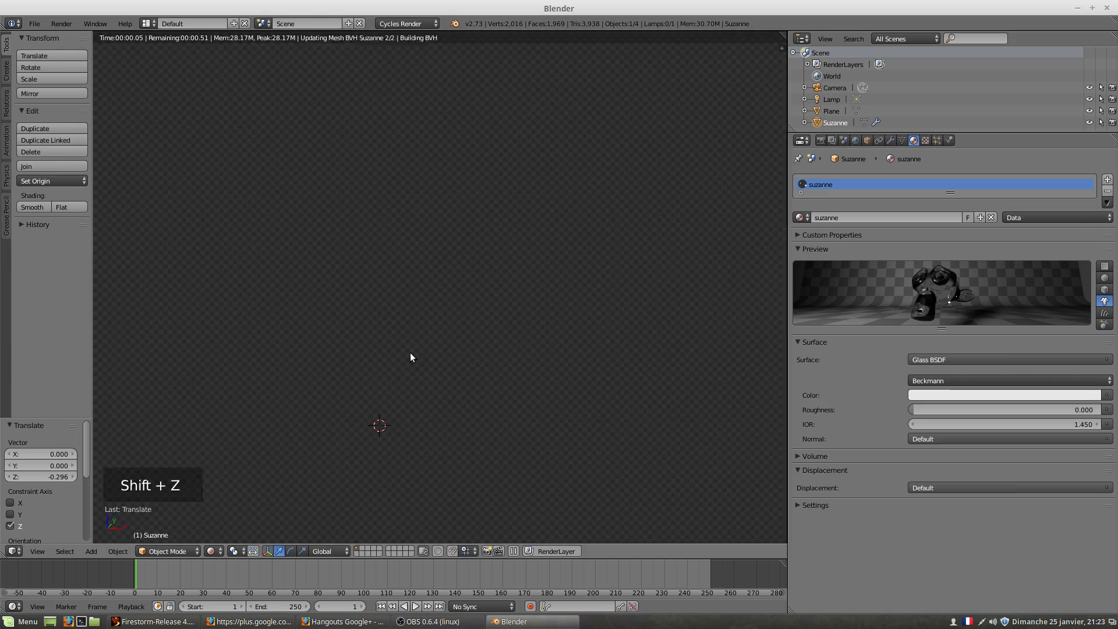
middle_click_drag(407, 345, 431, 352, "shift")
scroll(440, 368, "up", 1)
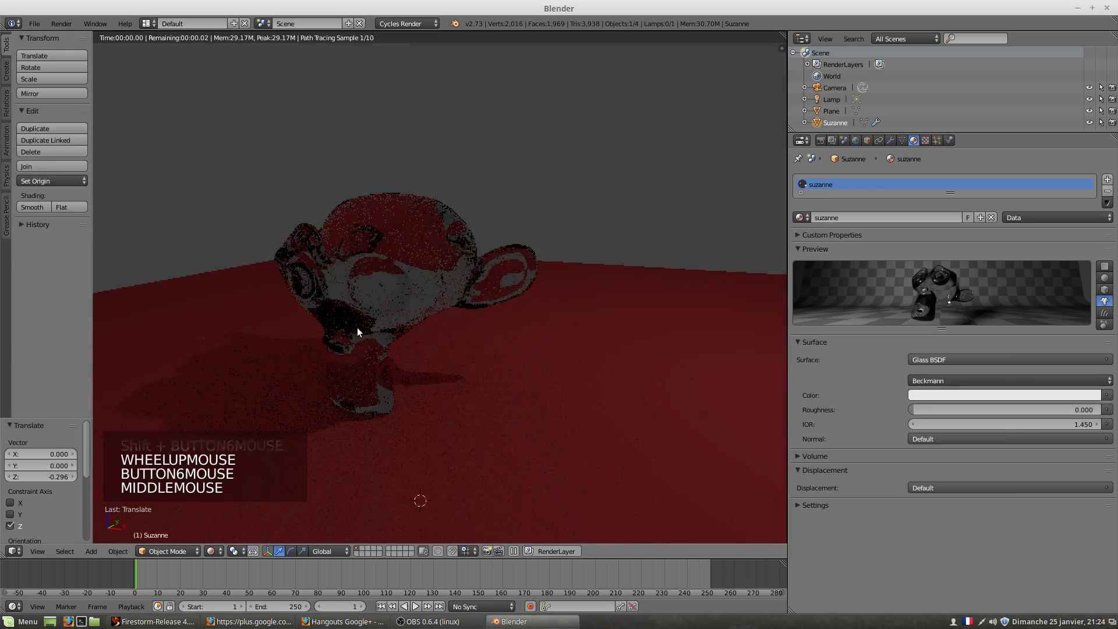
middle_click_drag(358, 327, 381, 353)
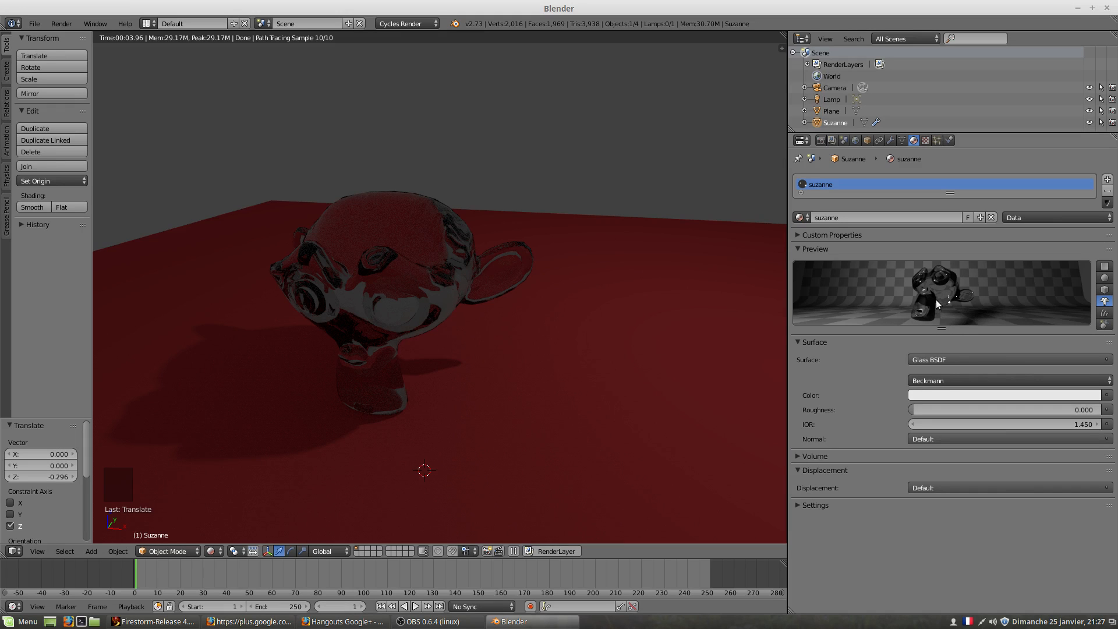
Set the monkey's glass distribution to GGX and try several color tints, ending on a light green.
left_click(939, 385)
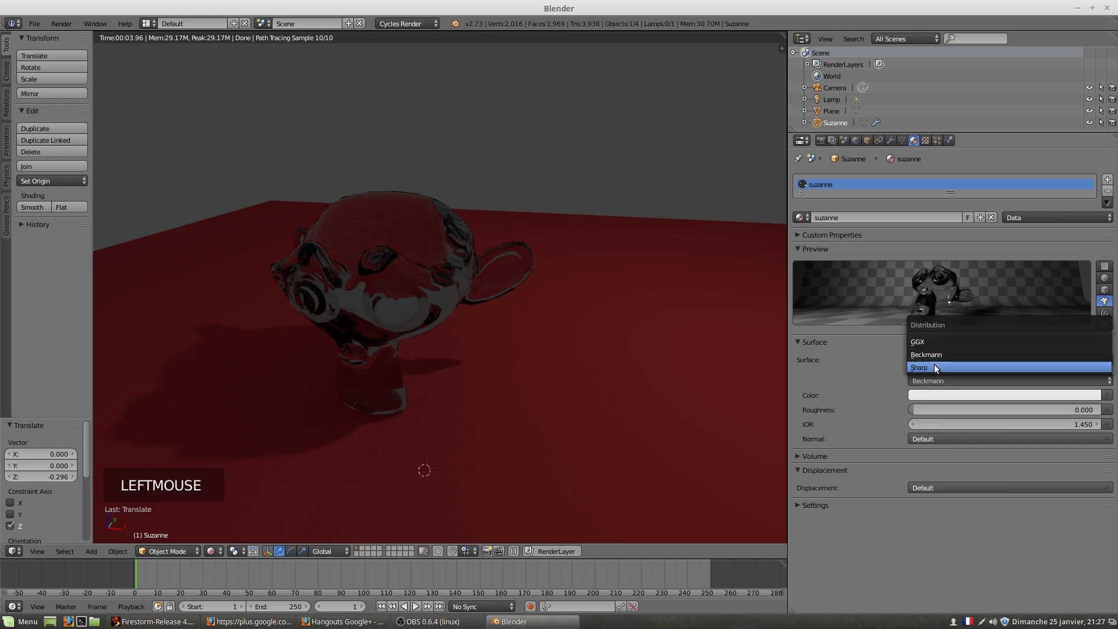
left_click(928, 341)
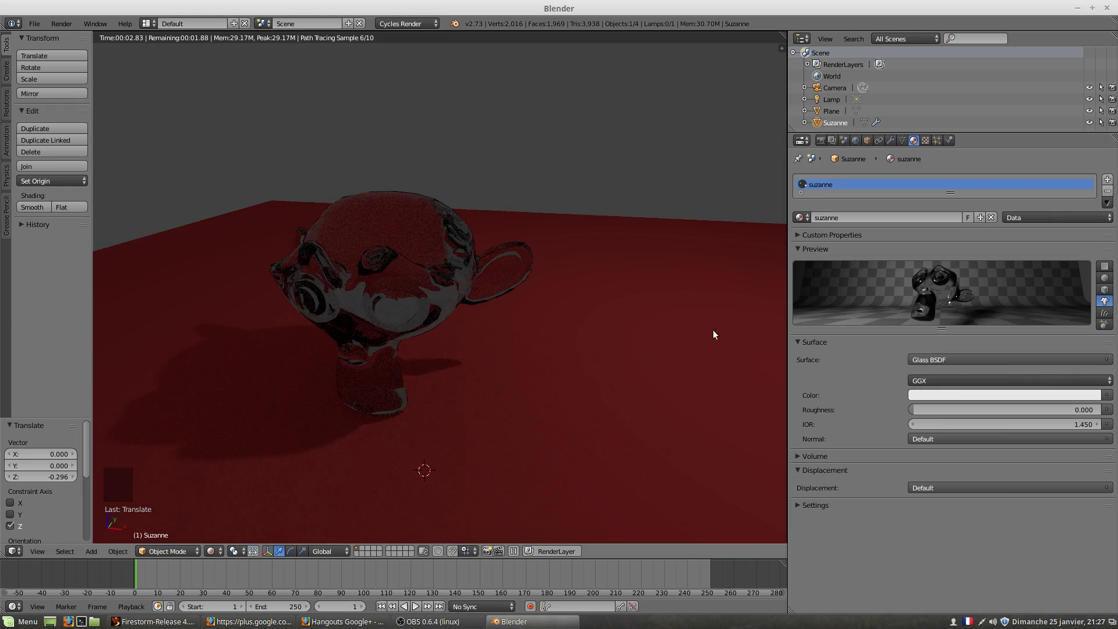
left_click(921, 398)
mouse_move(1044, 269)
left_mouse_down()
mouse_move(1068, 274)
mouse_move(1018, 281)
mouse_move(1071, 270)
mouse_move(1039, 270)
left_mouse_up()
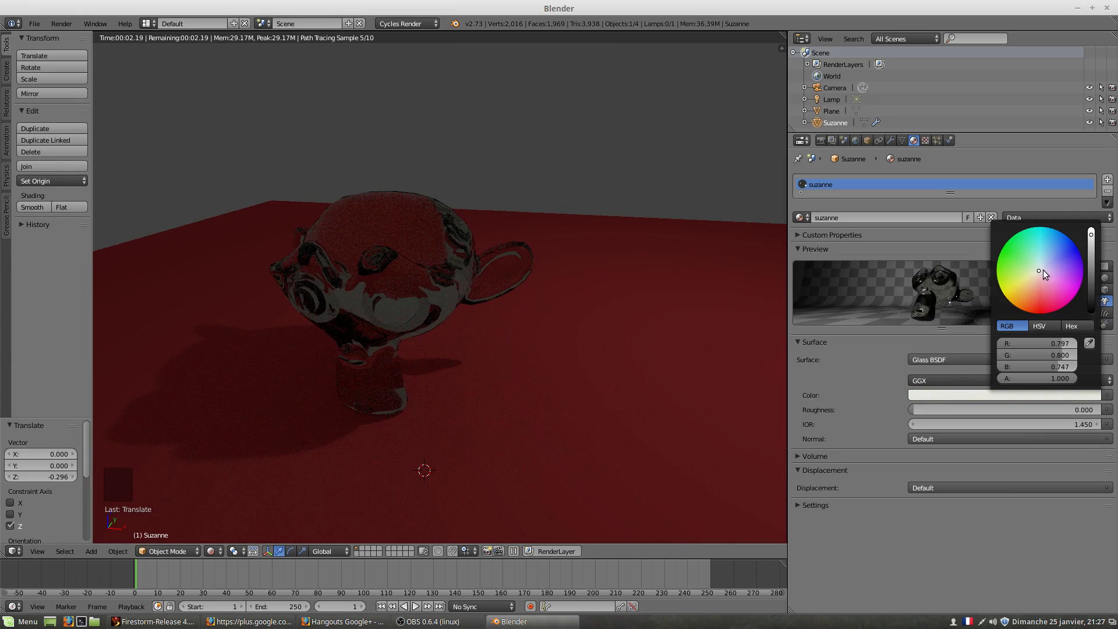
left_click(938, 395)
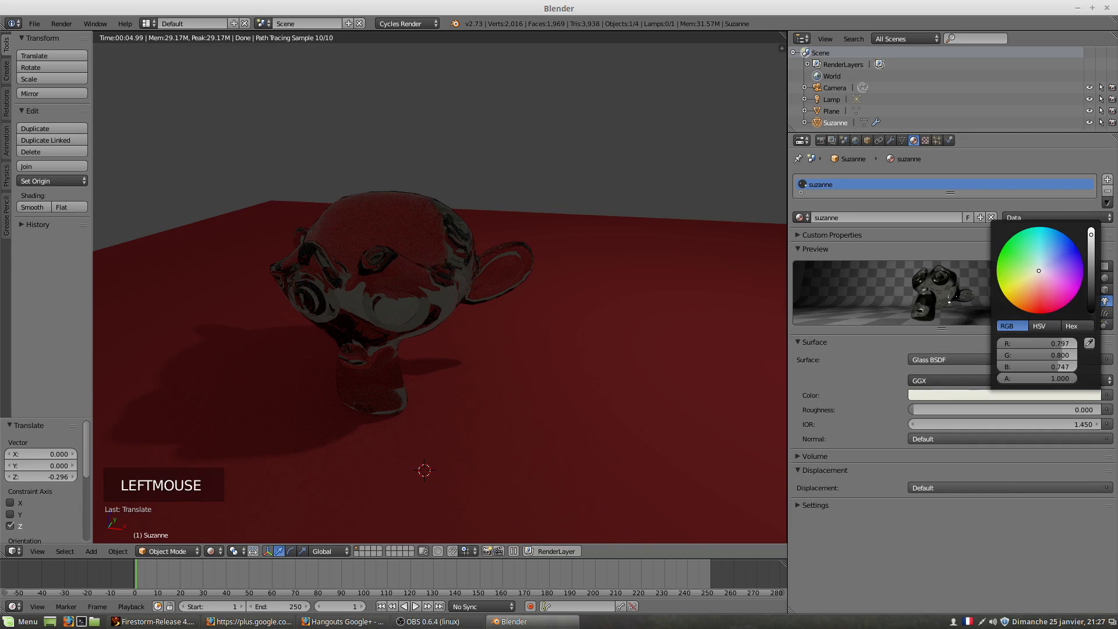
left_click_drag(1040, 271, 1048, 271)
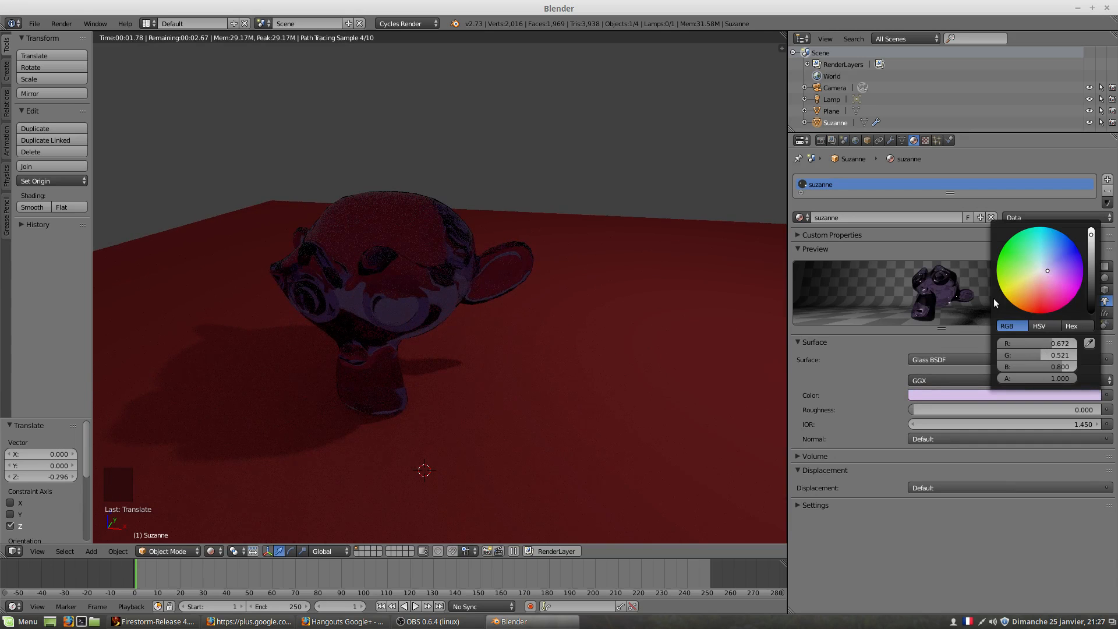
mouse_move(1046, 267)
left_mouse_down()
mouse_move(1041, 279)
mouse_move(1030, 267)
left_mouse_up()
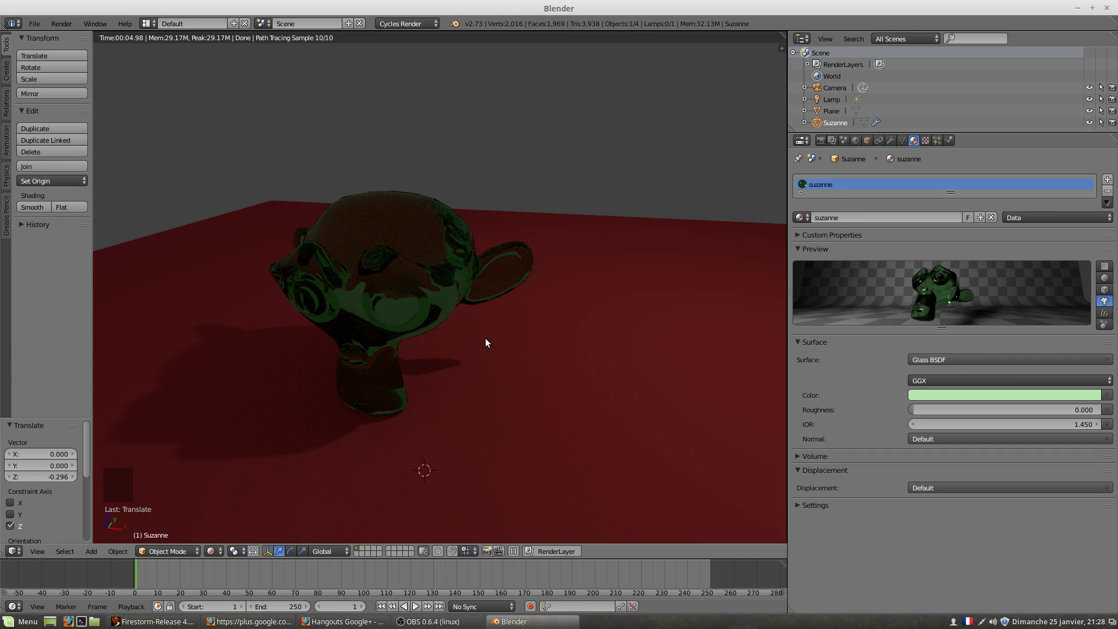
Duplicate the green glass monkey and place the copy beside it, offset about X -1.384, Y -0.306, Z 0.201.
right_click(608, 402)
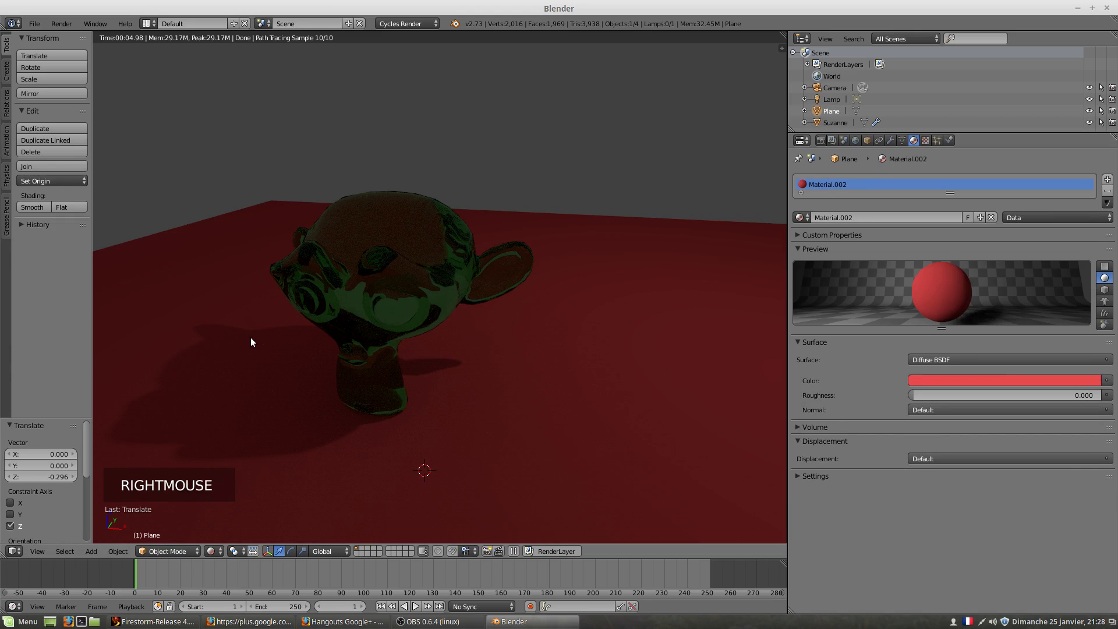
right_click(372, 298)
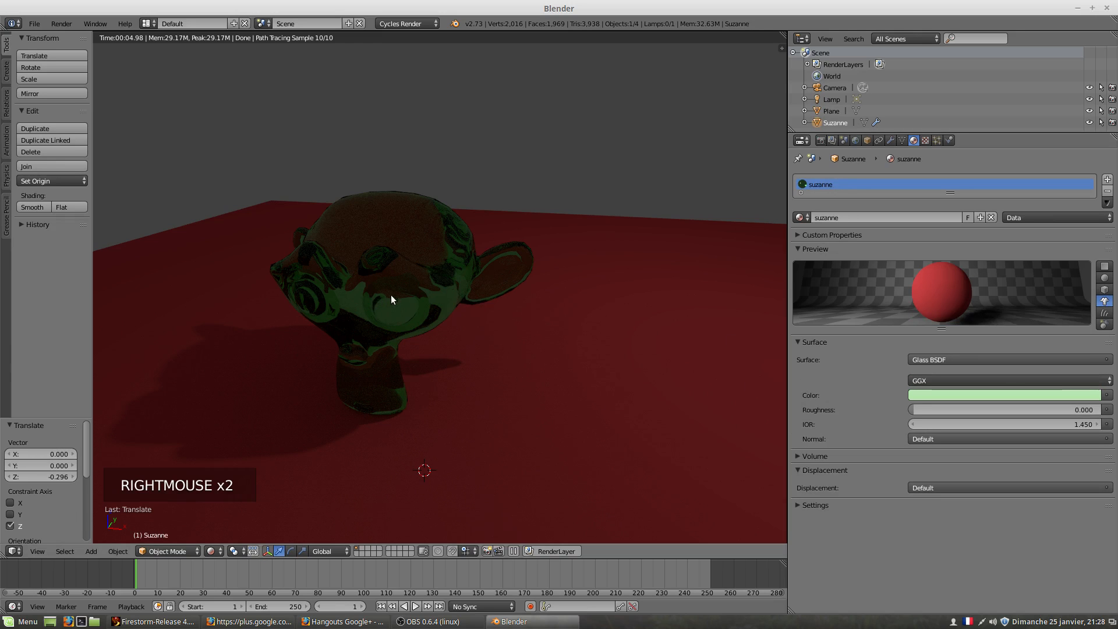
key("shift+d")
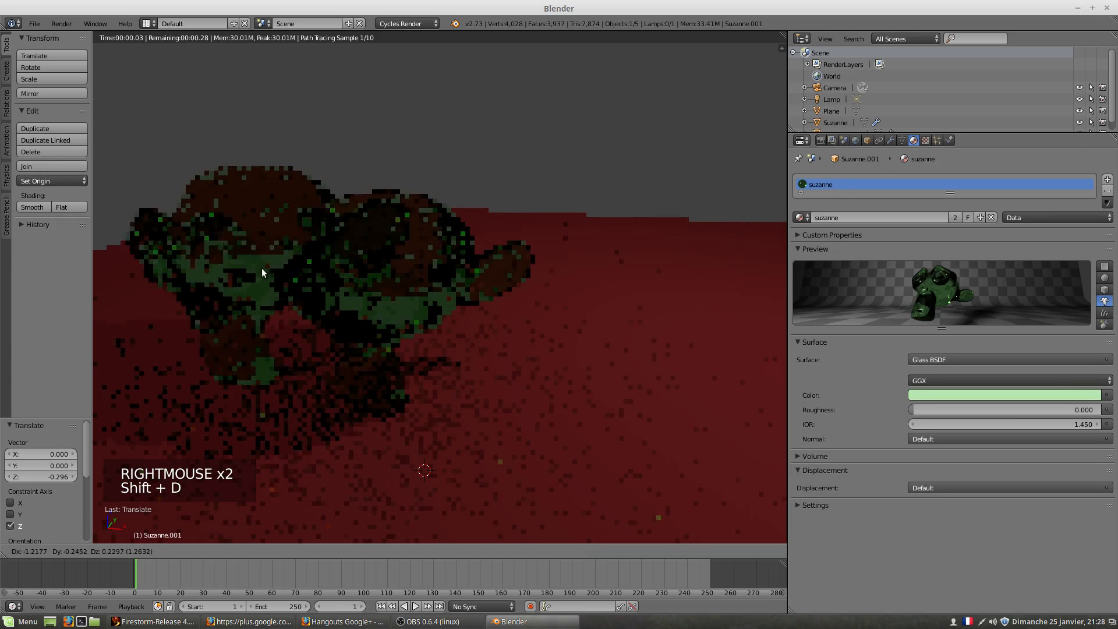
left_click(251, 268)
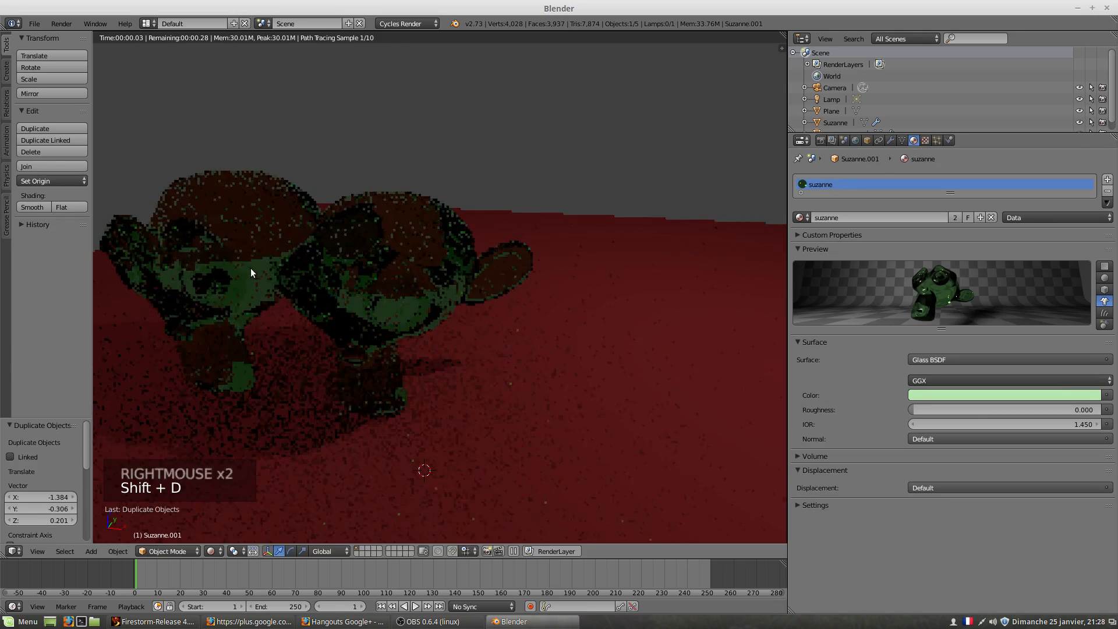
Change the shared glass color to blue, about R 0.075, G 0.126, B 0.800, and make the original monkey's material single-user.
left_click(929, 394)
left_click_drag(1031, 272, 1057, 257)
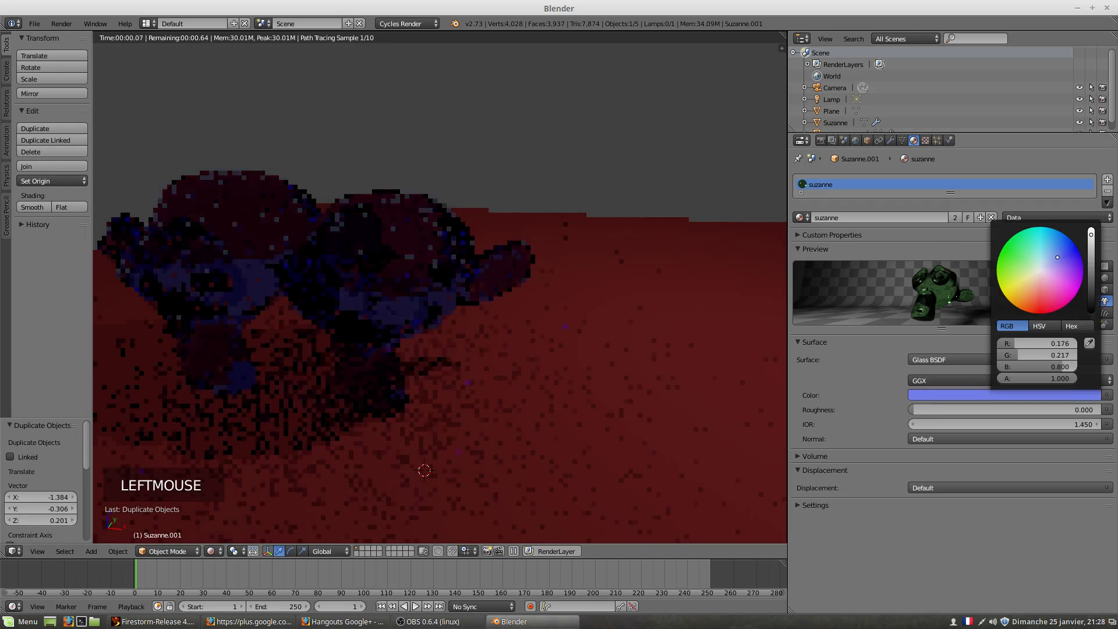
right_click(384, 274)
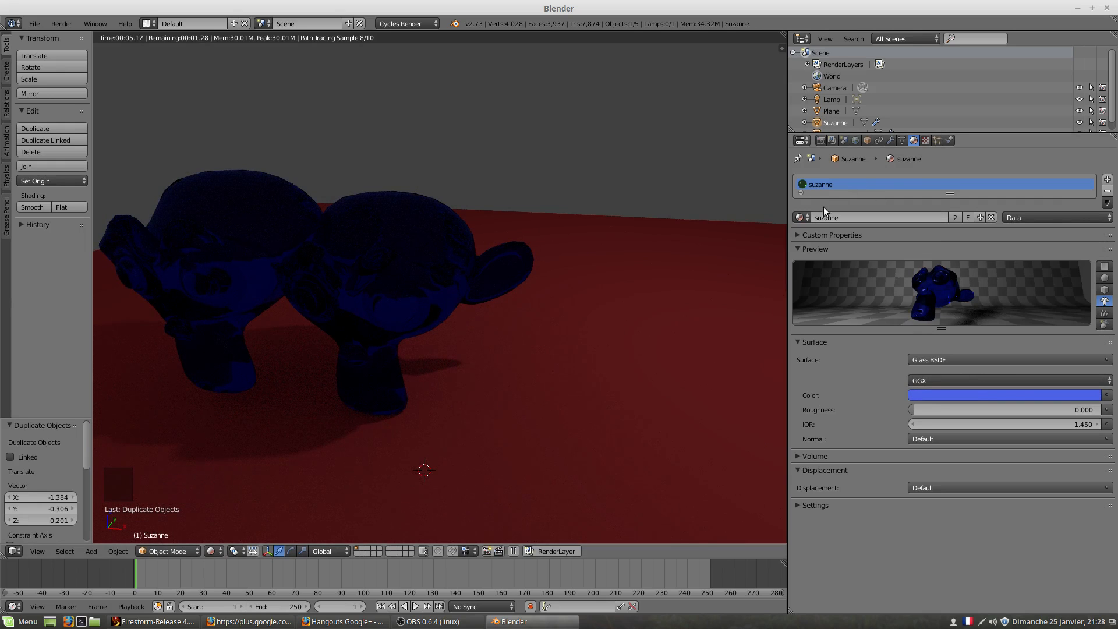
left_click(956, 217)
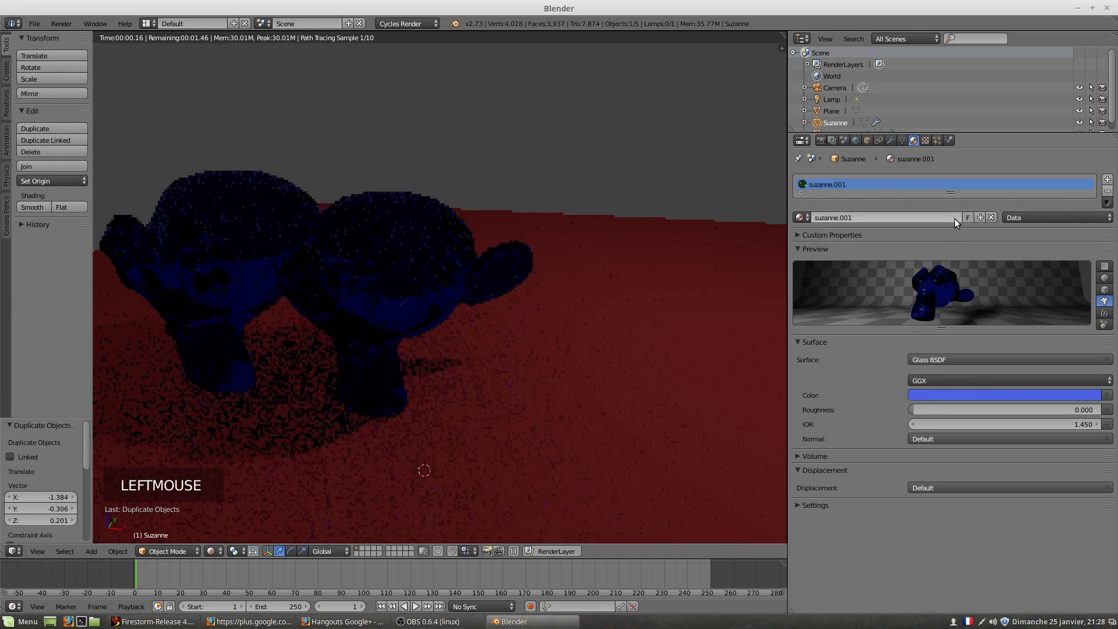
Recolor the duplicate monkey's glass material to a bright green.
right_click(386, 266)
left_click(936, 393)
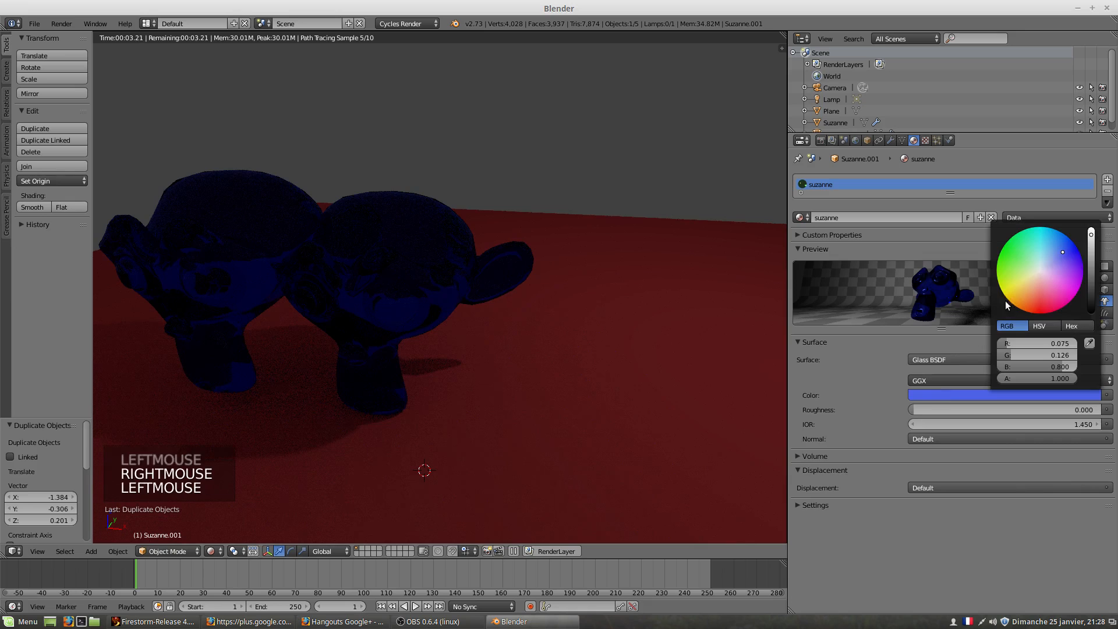
left_click(1024, 260)
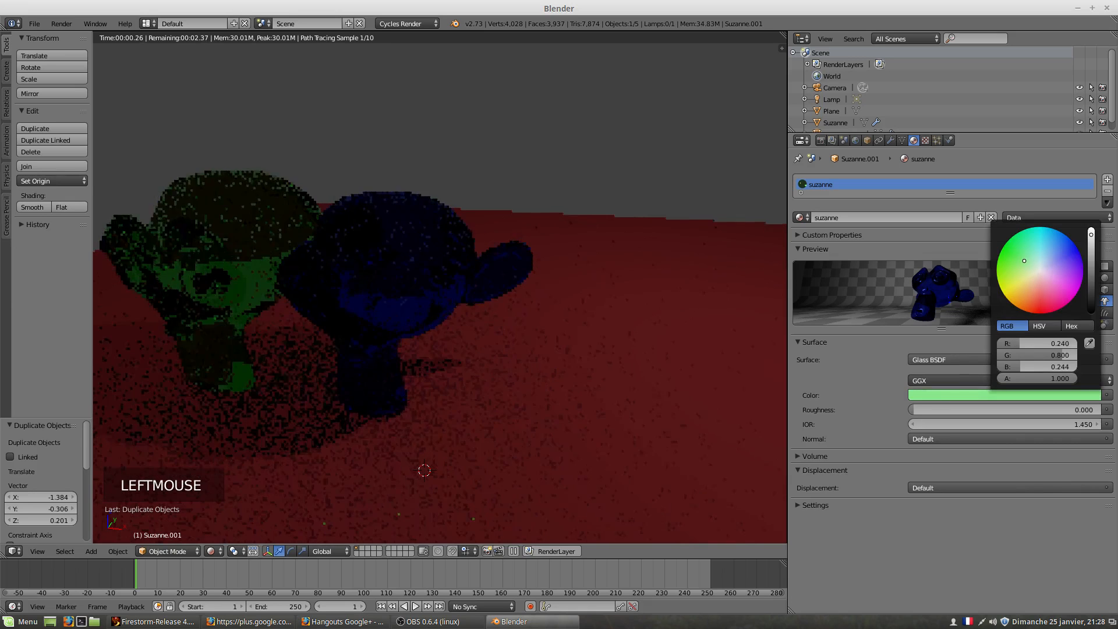
Brighten the world background color from dark gray to white to light the scene.
scroll(352, 327, "down", 2)
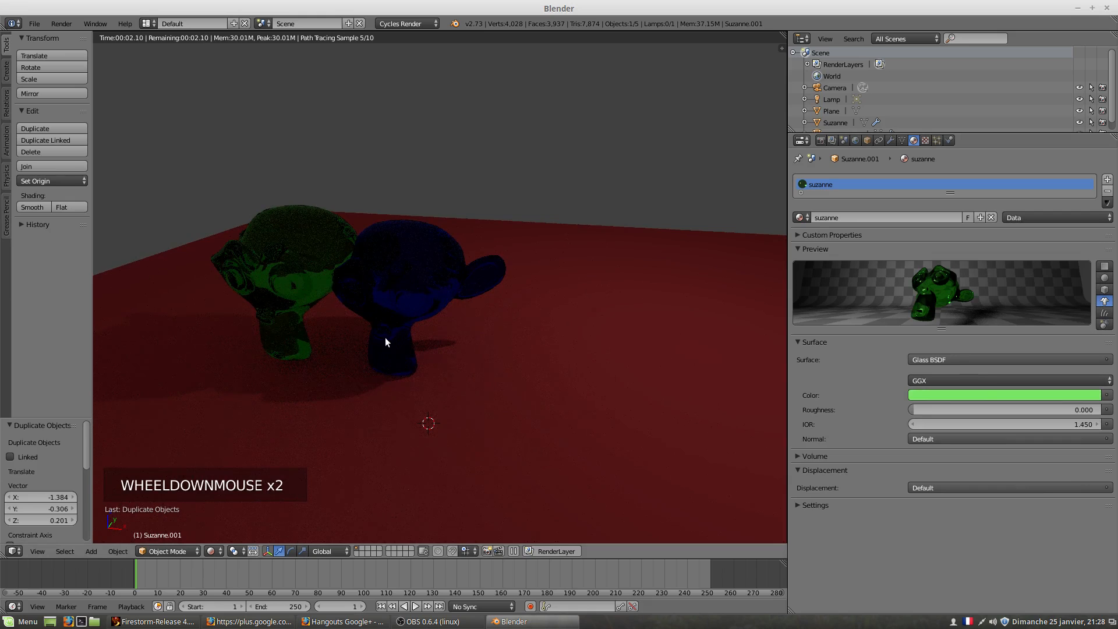
left_click(856, 140)
left_click(981, 255)
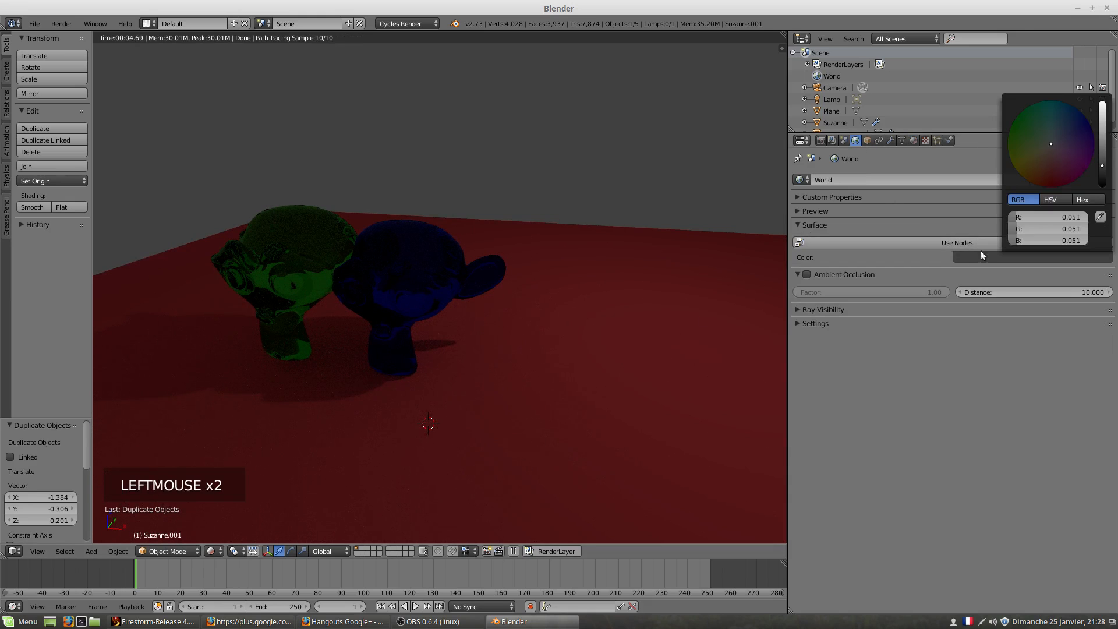
left_click_drag(1103, 165, 1104, 122)
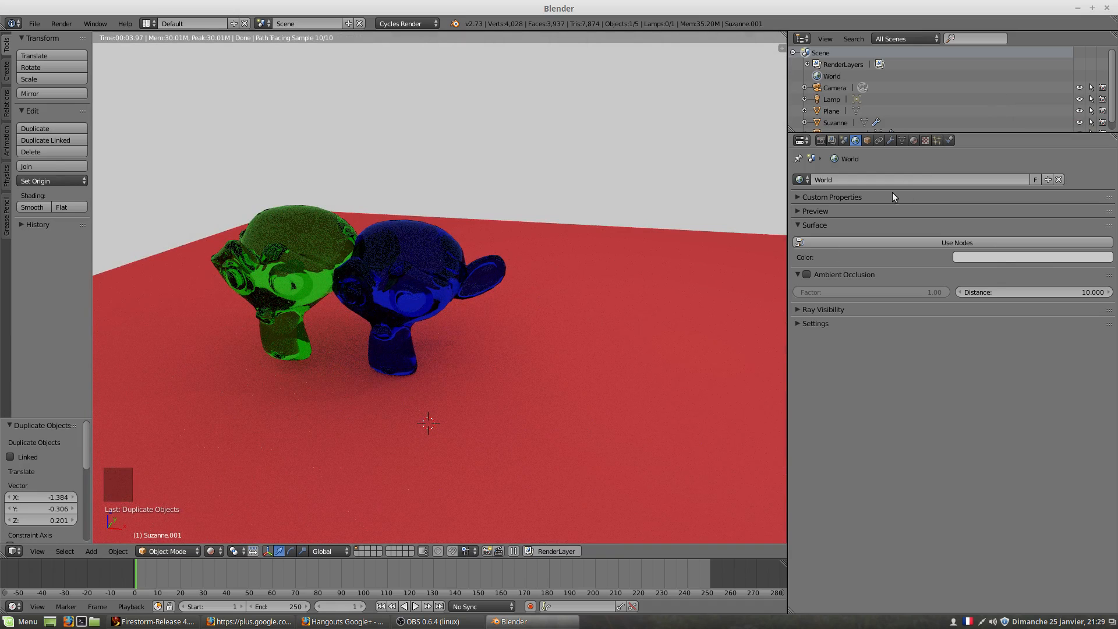
left_click(994, 258)
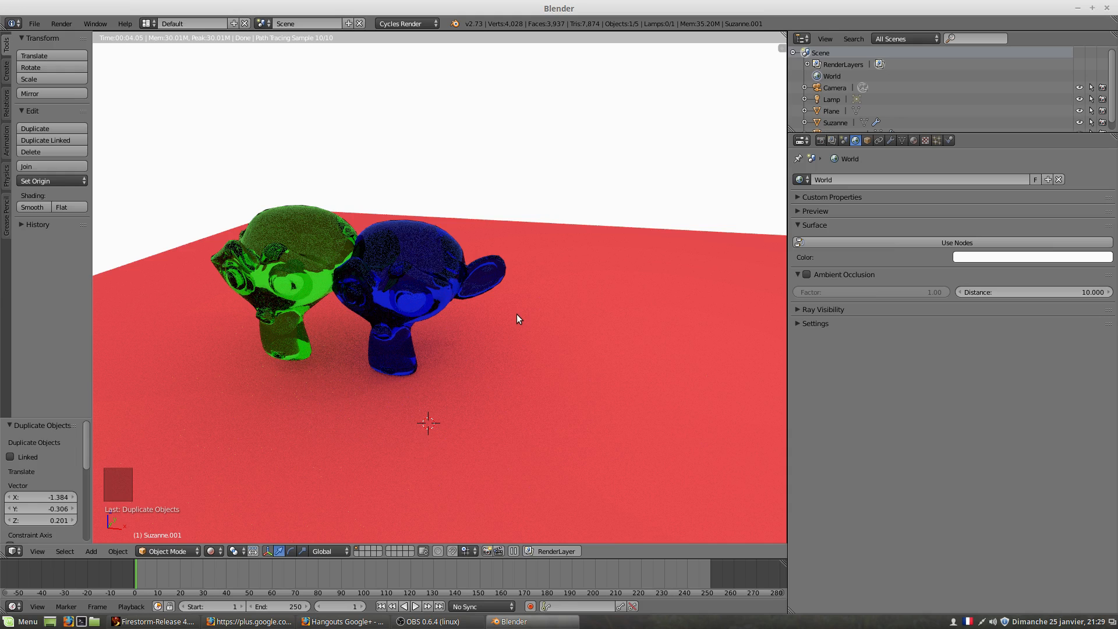
Open the green monkey's glass material and set its roughness to about 0.102.
right_click(423, 285)
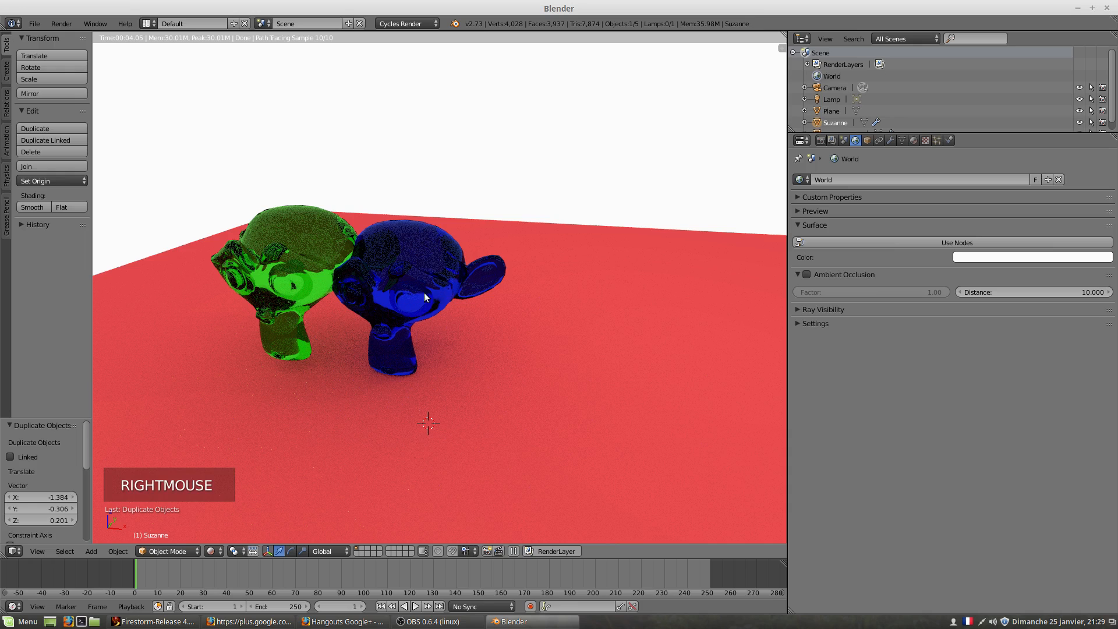
right_click(297, 266)
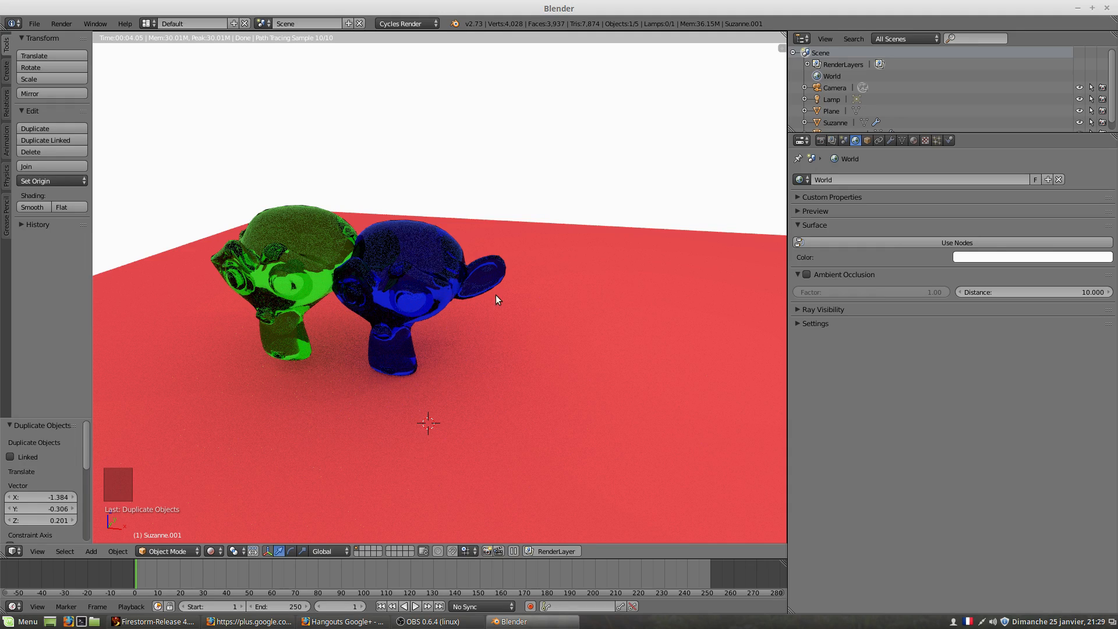
right_click(428, 269)
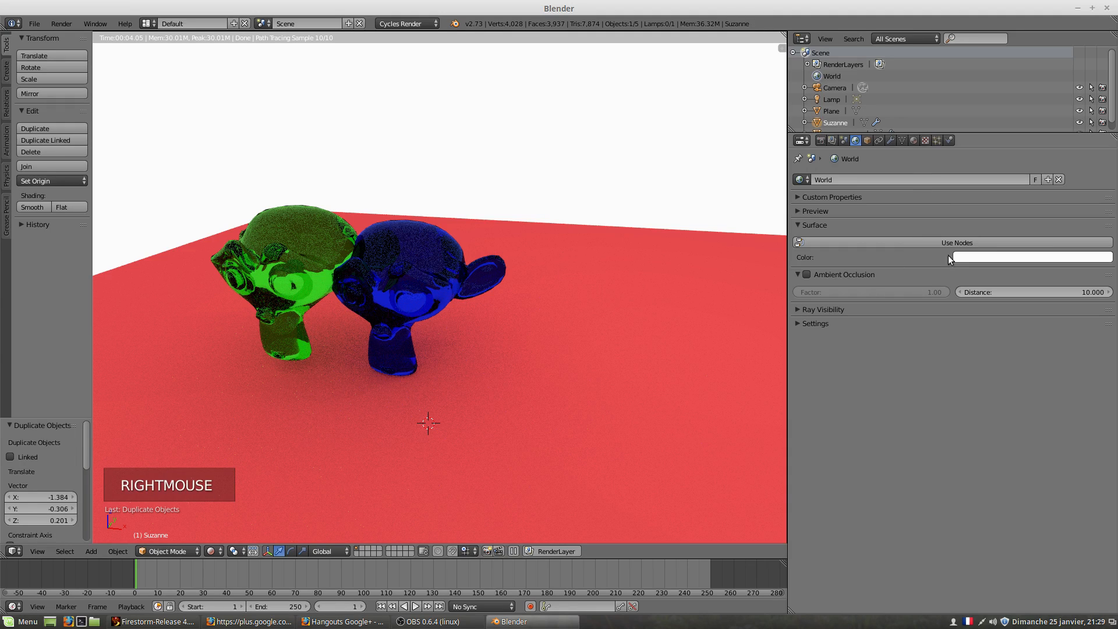
left_click(915, 140)
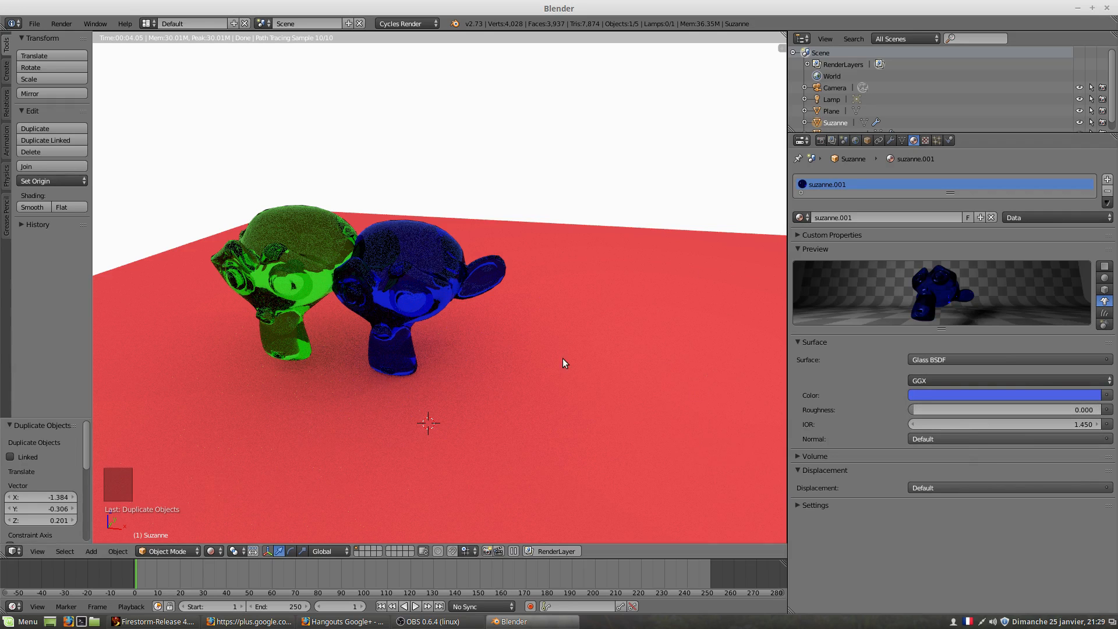
right_click(310, 232)
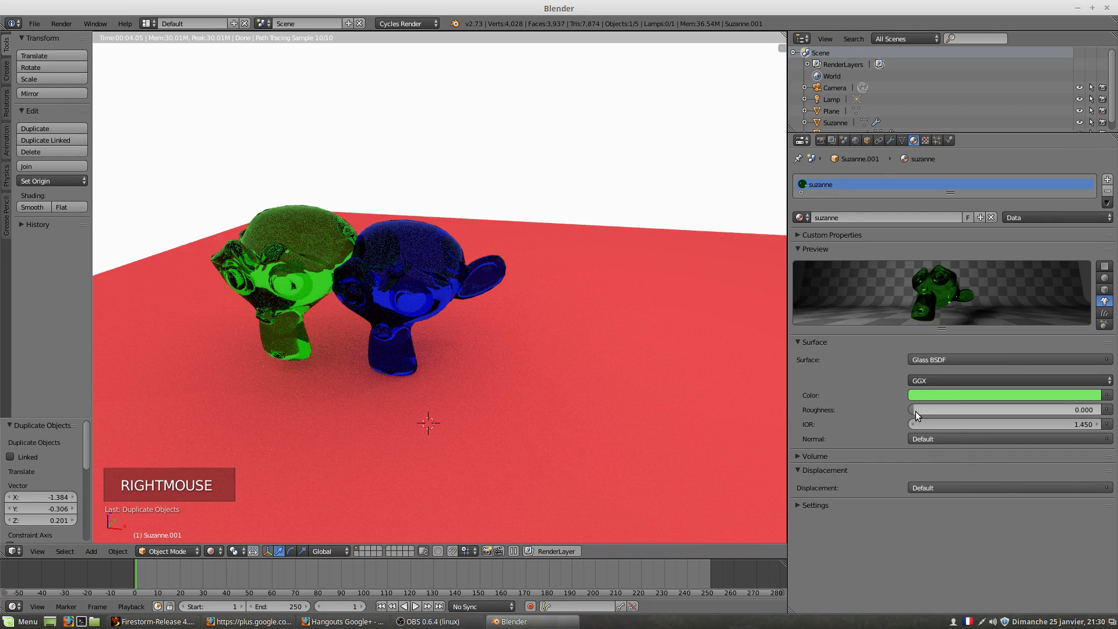
left_click_drag(912, 411, 932, 411)
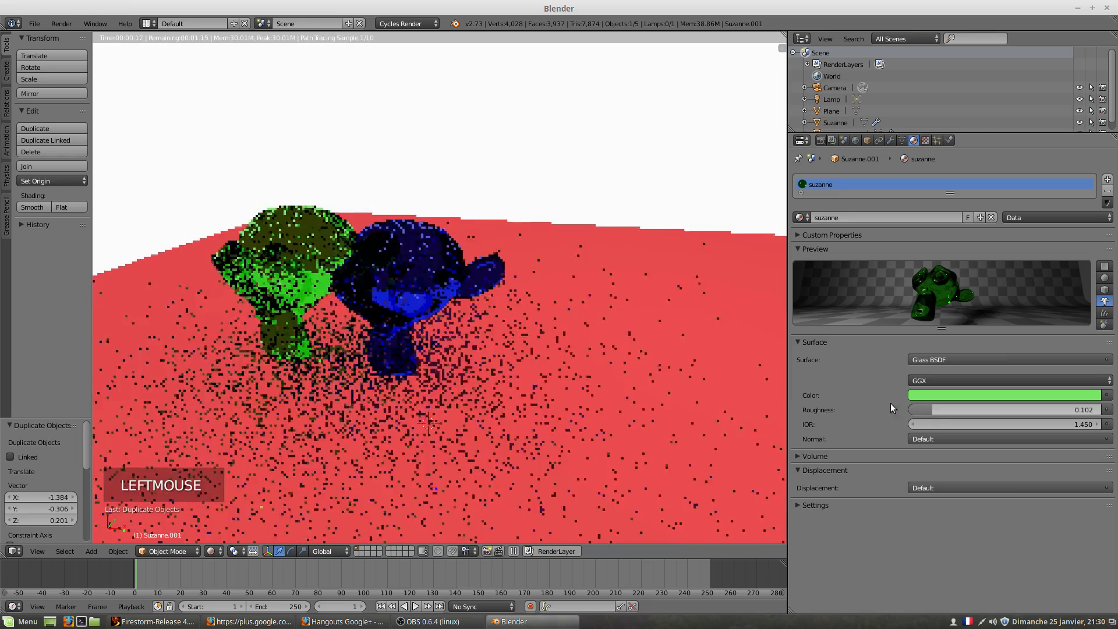
Reset the green monkey's glass roughness to 0.000.
scroll(379, 341, "up", 3)
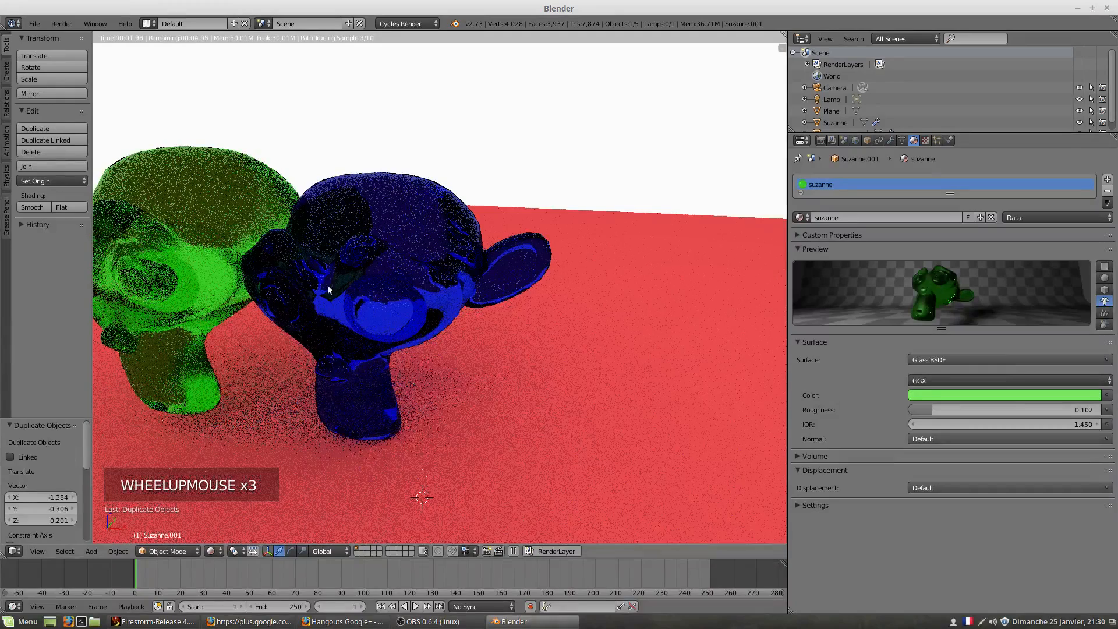
middle_click_drag(309, 277, 379, 299, "shift")
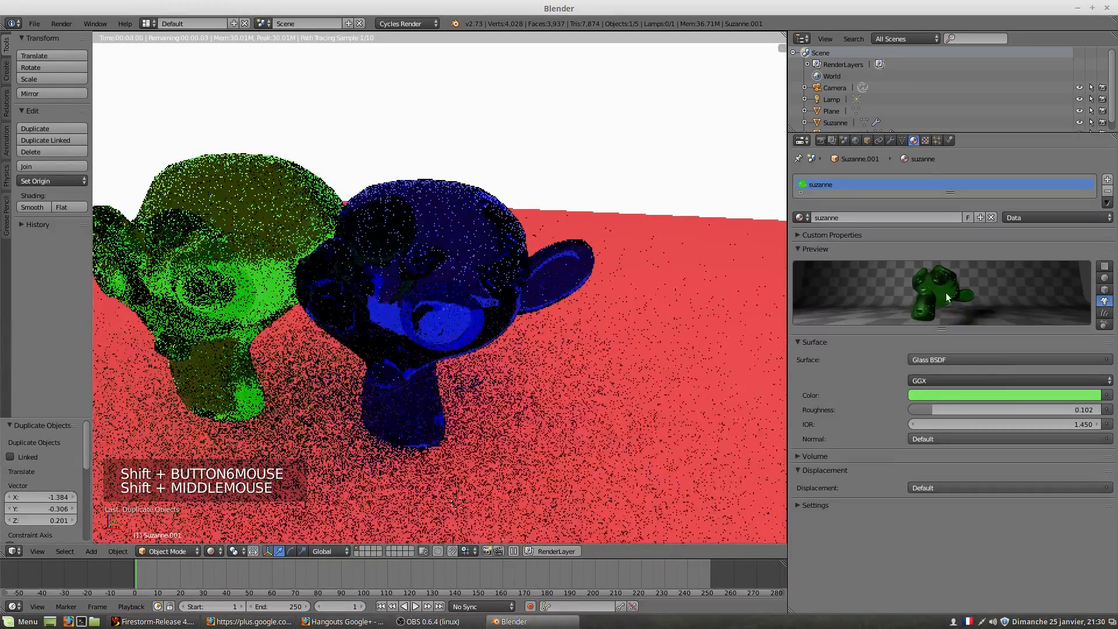
left_click_drag(938, 410, 915, 409)
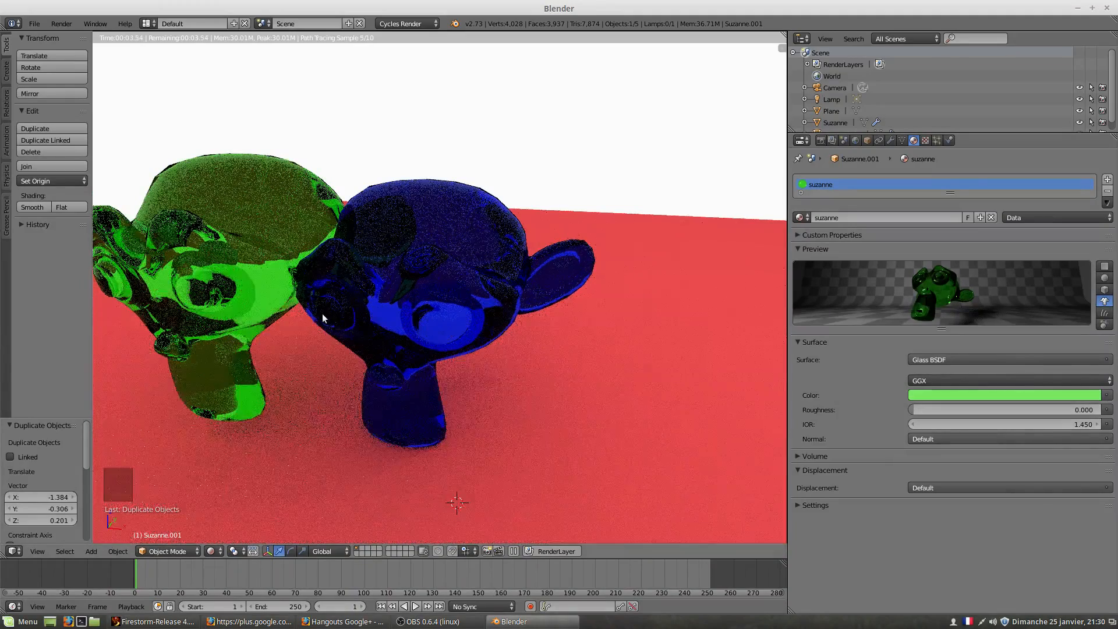
Set the green monkey's glass roughness to about 0.235 and inspect both monkeys from another angle.
middle_click_drag(310, 301, 407, 280, "shift")
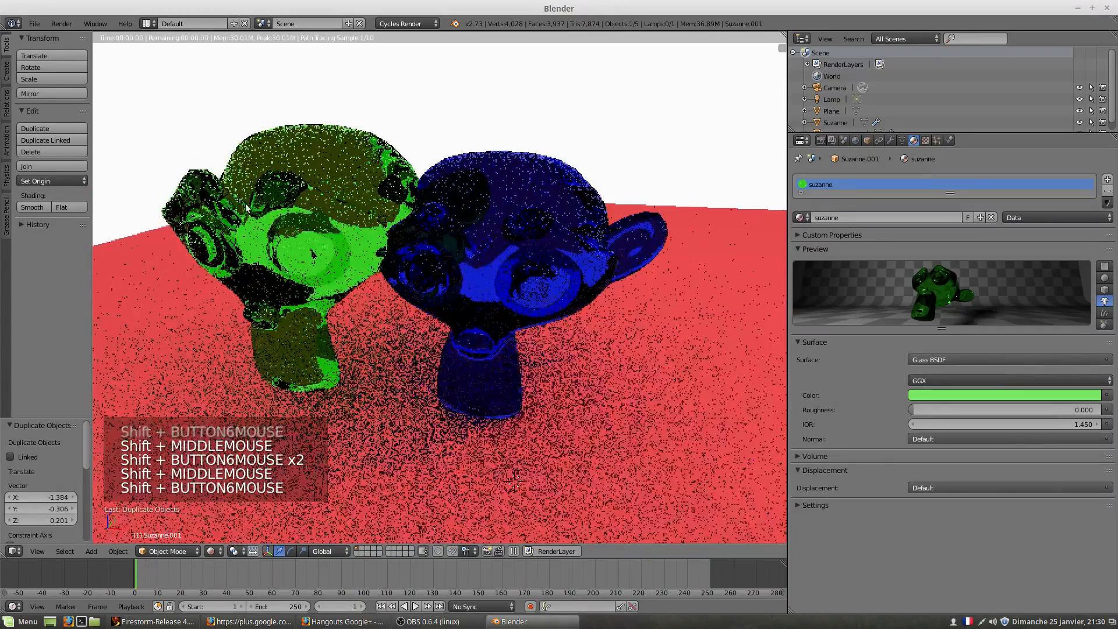
left_click_drag(913, 410, 958, 410)
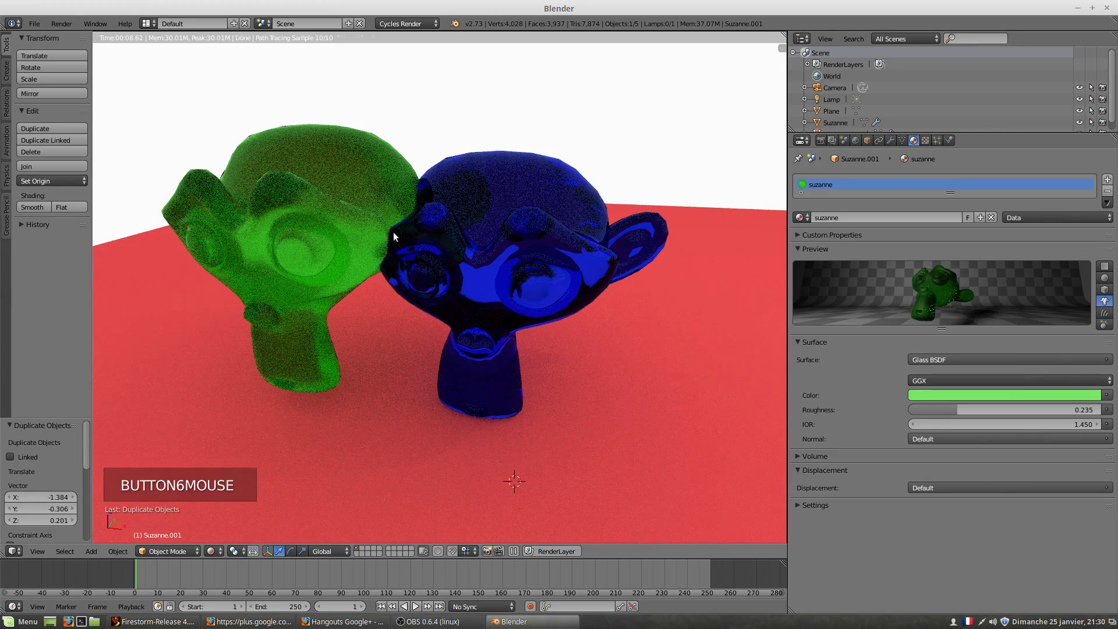
middle_click_drag(453, 236, 451, 233)
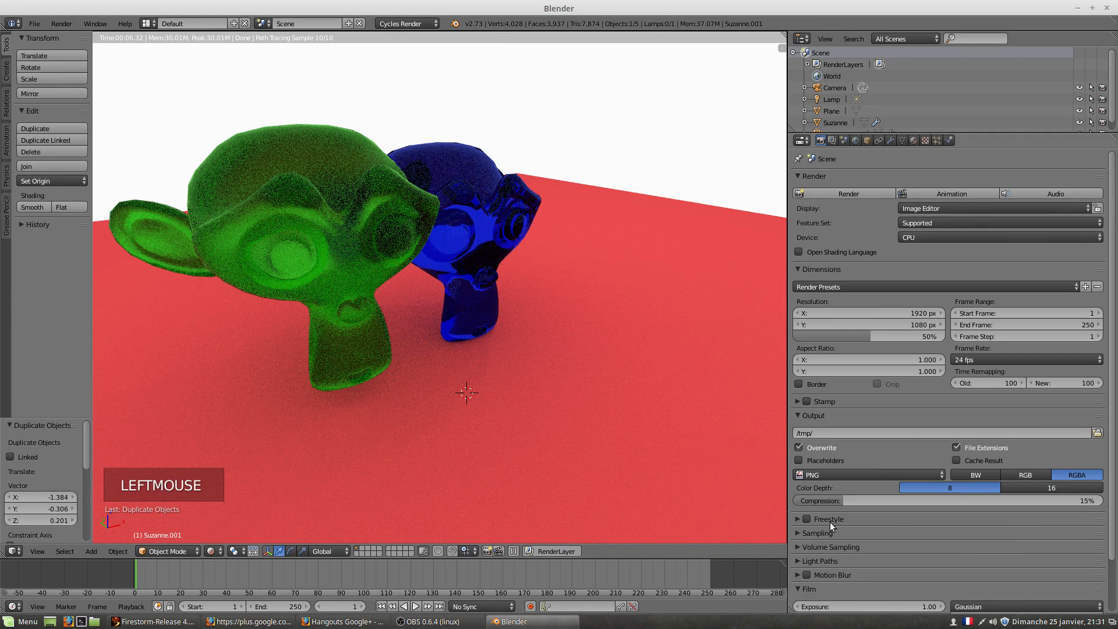
Expand the sampling settings and set both the render and preview samples to 200.
left_click(799, 530)
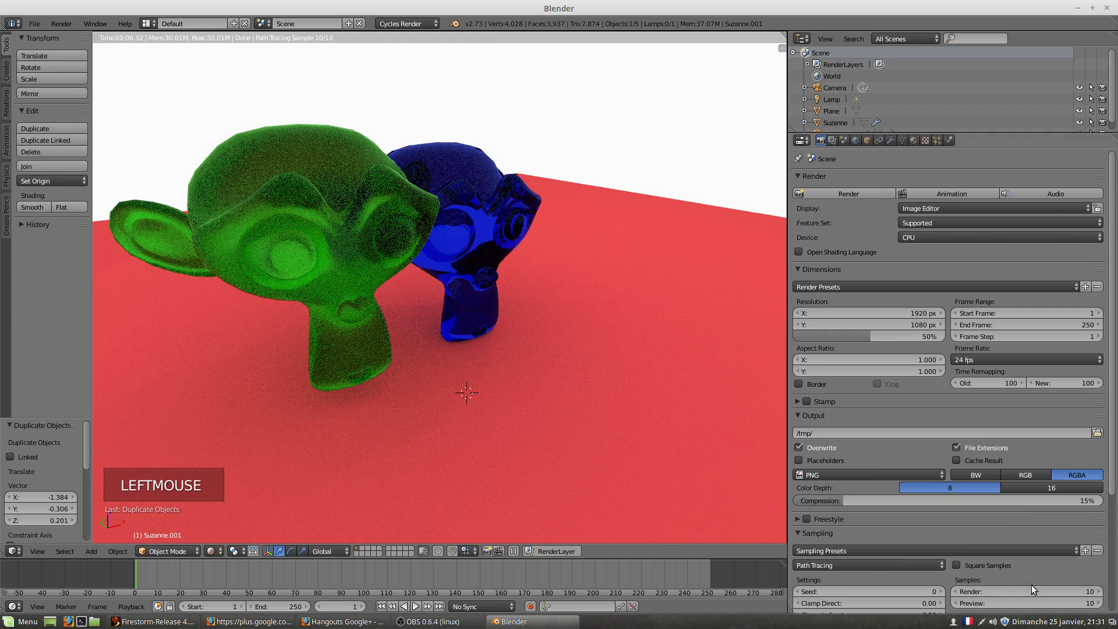
left_click(1086, 591)
left_click(1089, 592)
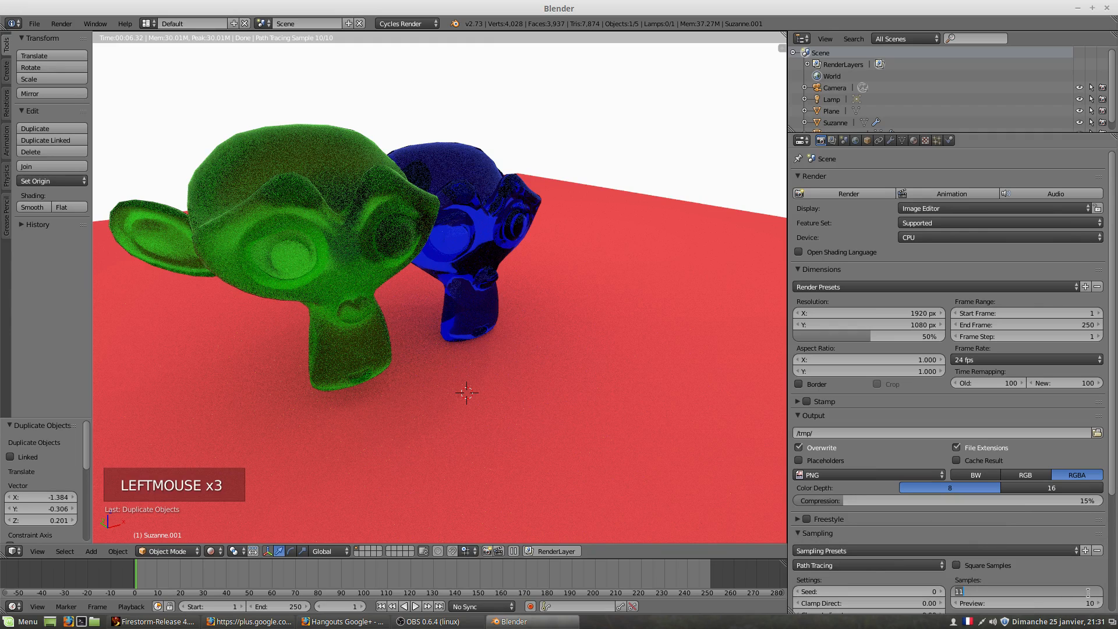
type("200")
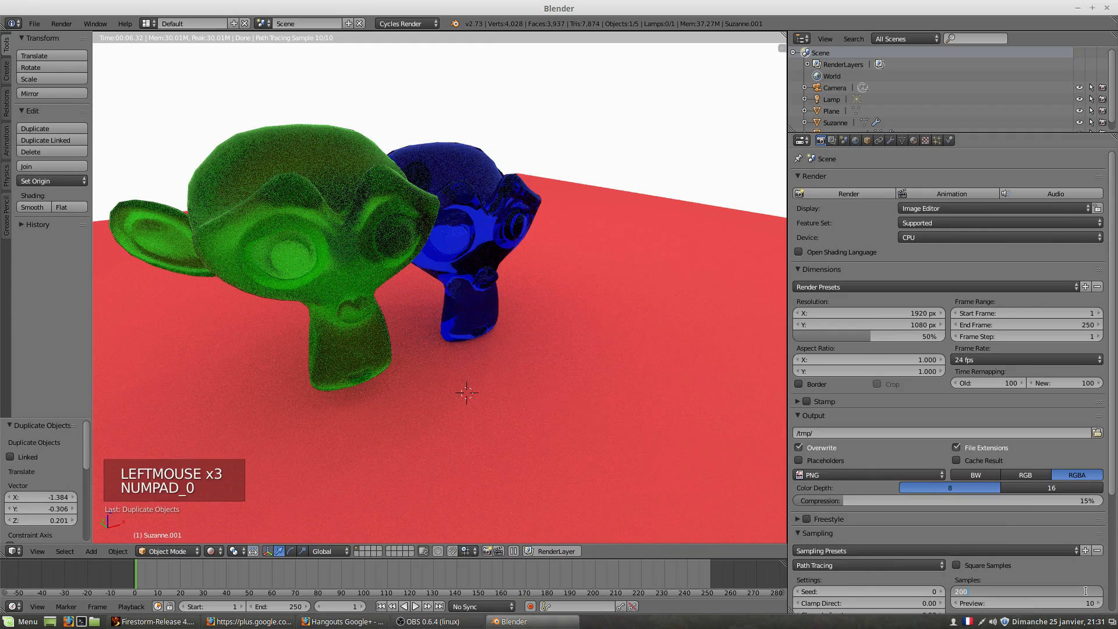
key("Return")
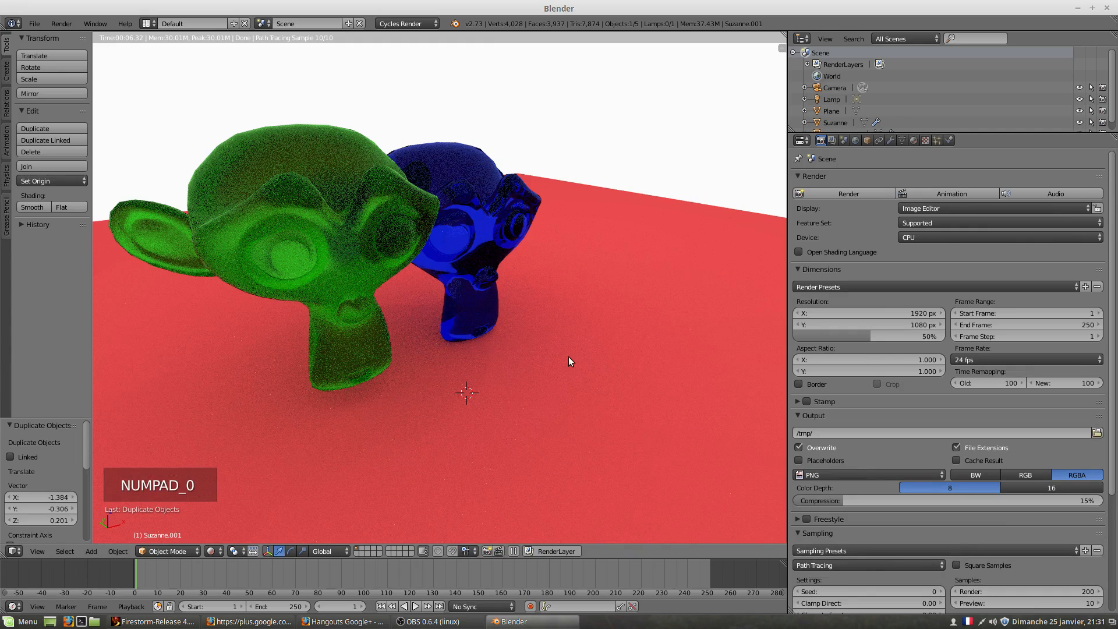
left_click(1090, 605)
type("200")
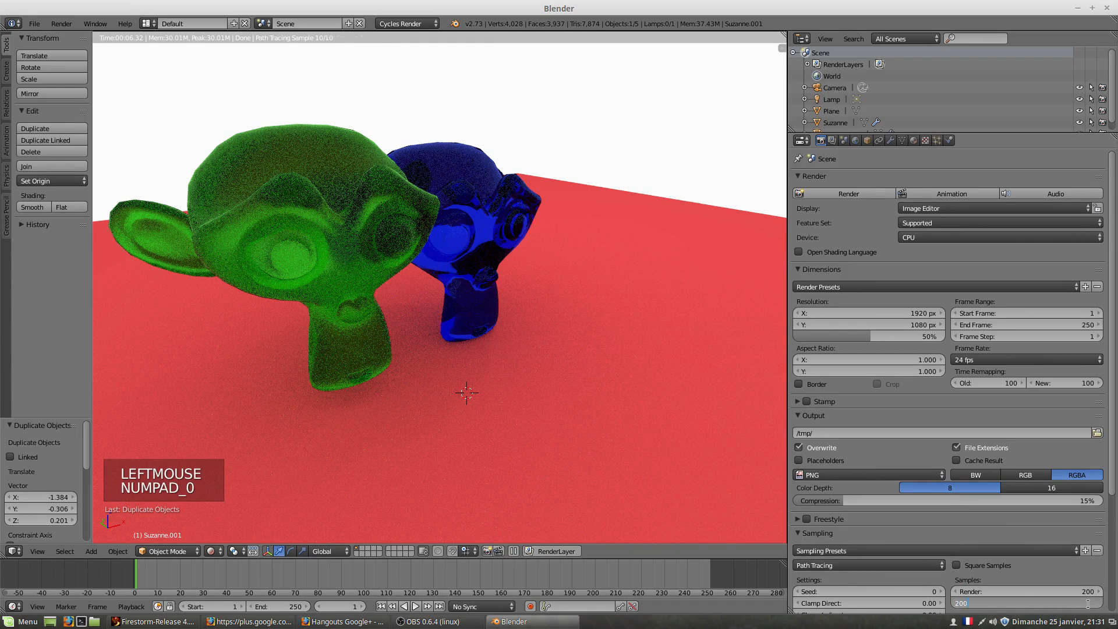
key("Return")
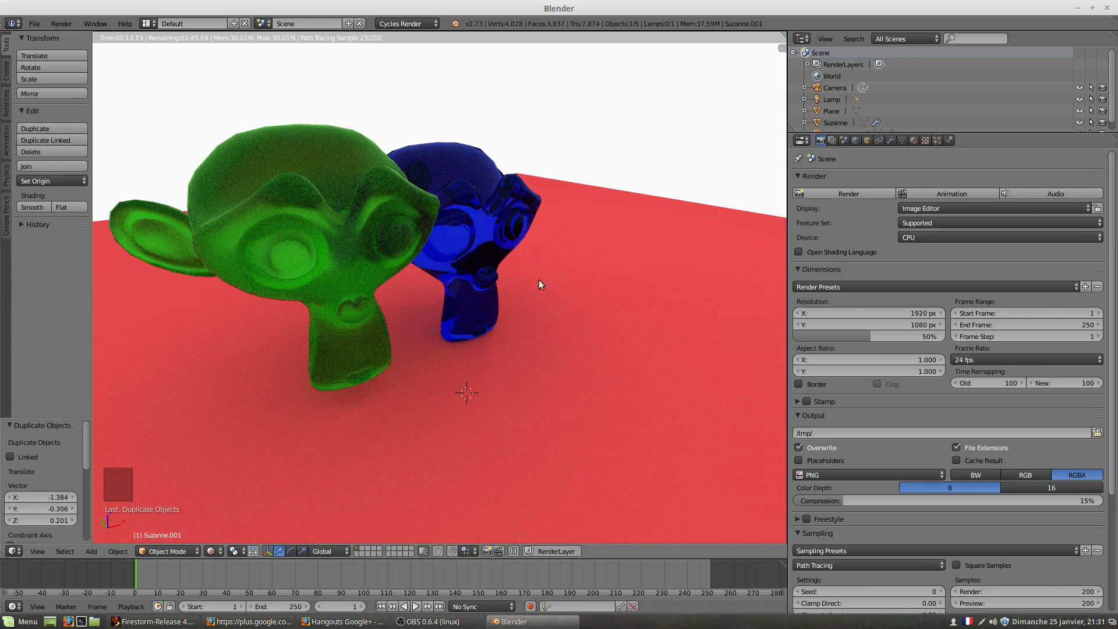
Reopen the green monkey's glass material and set its roughness to about 0.071, finishing at about 0.093.
left_click(912, 141)
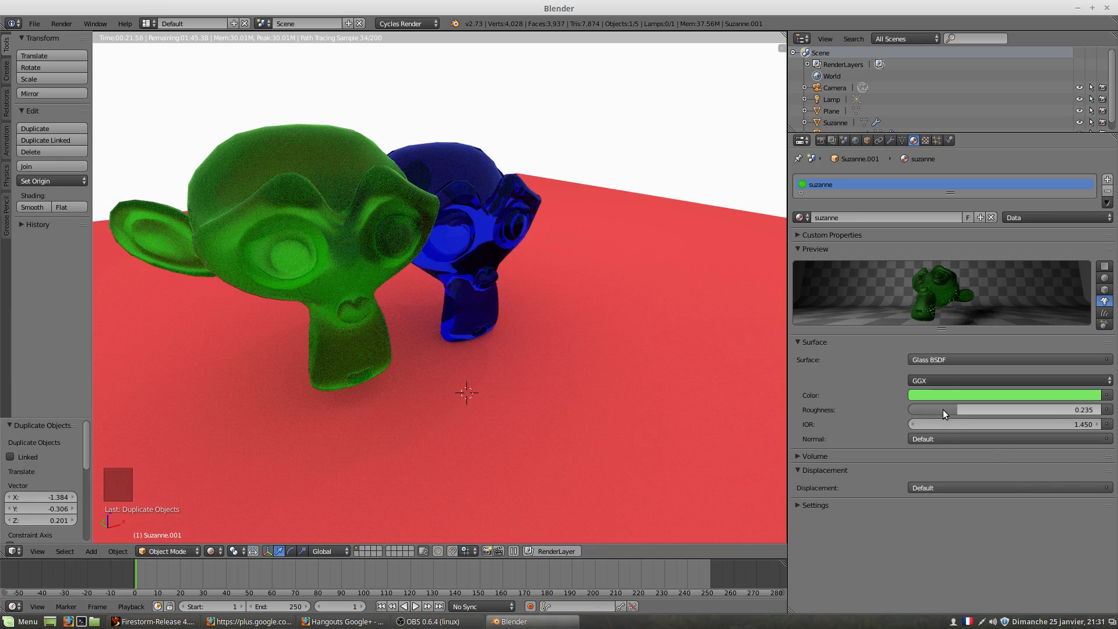
left_click_drag(953, 410, 928, 409)
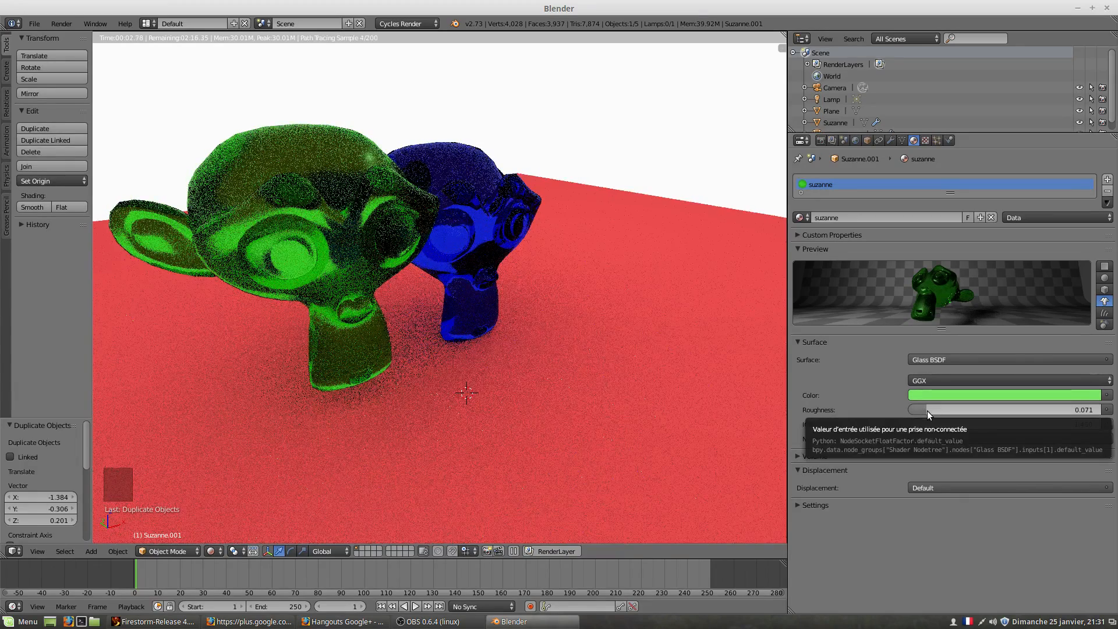
left_click_drag(924, 410, 938, 411)
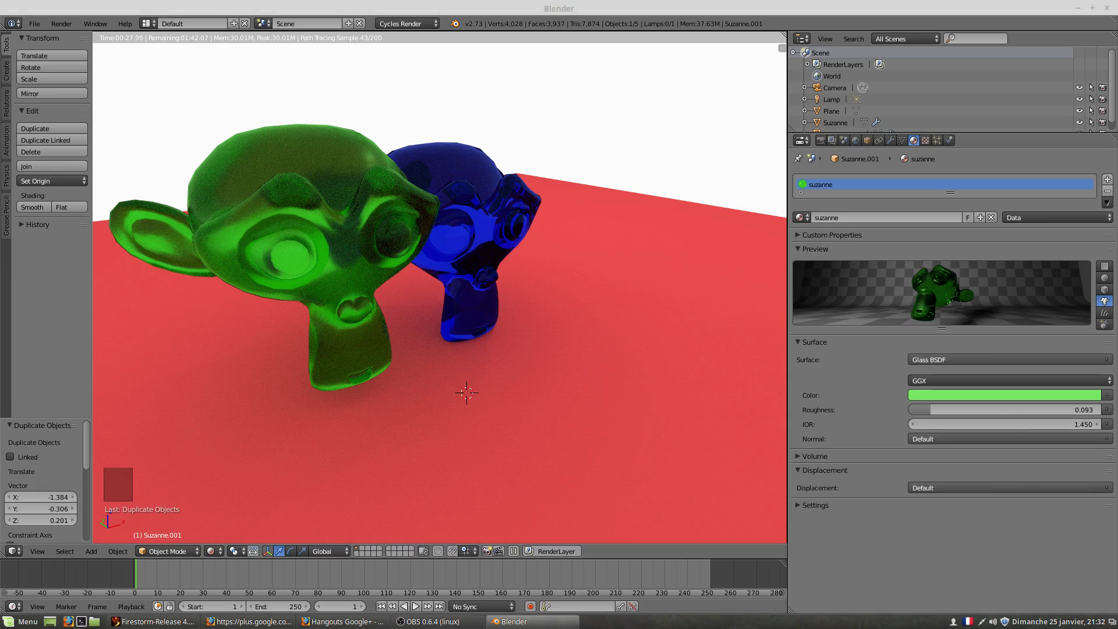
Switch to Firefox and search the web for "ior".
left_click(68, 622)
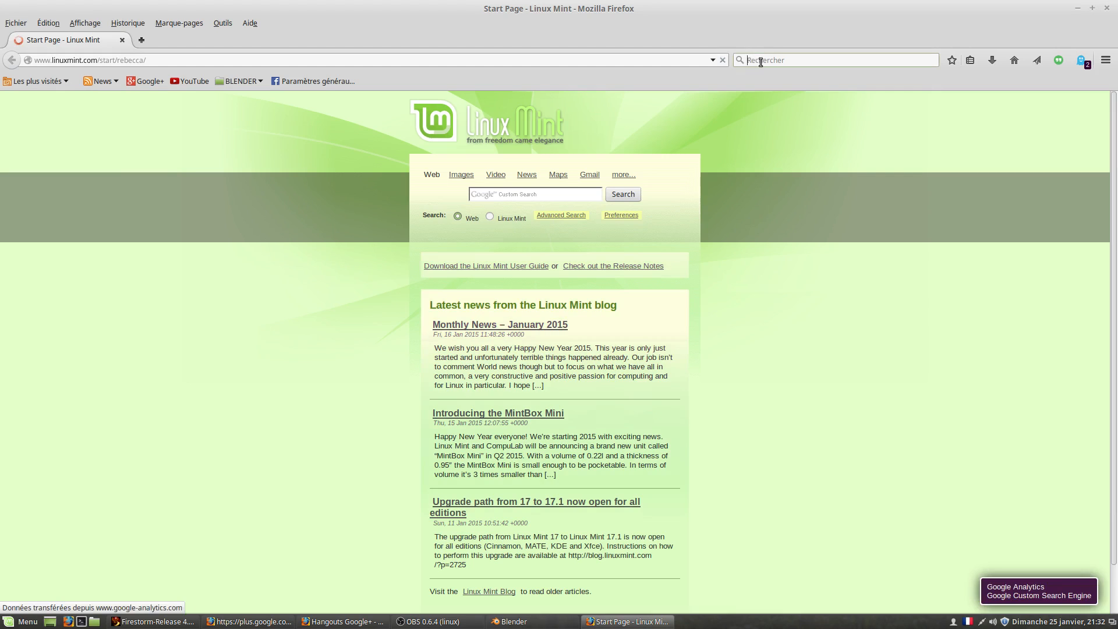
left_click(762, 60)
type("io")
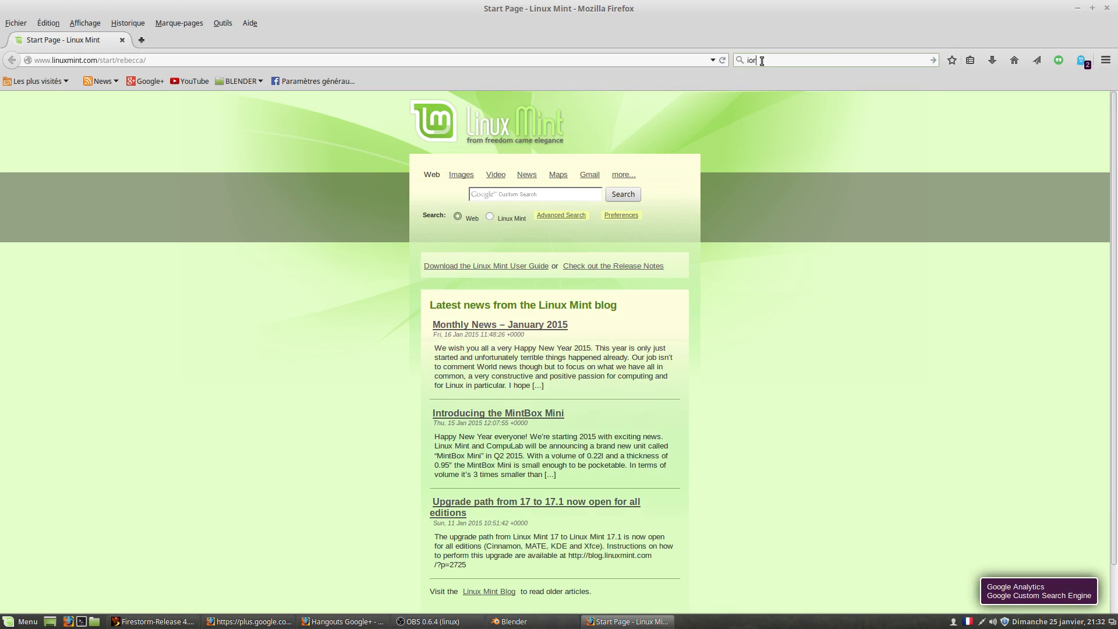
type("r")
key("Return")
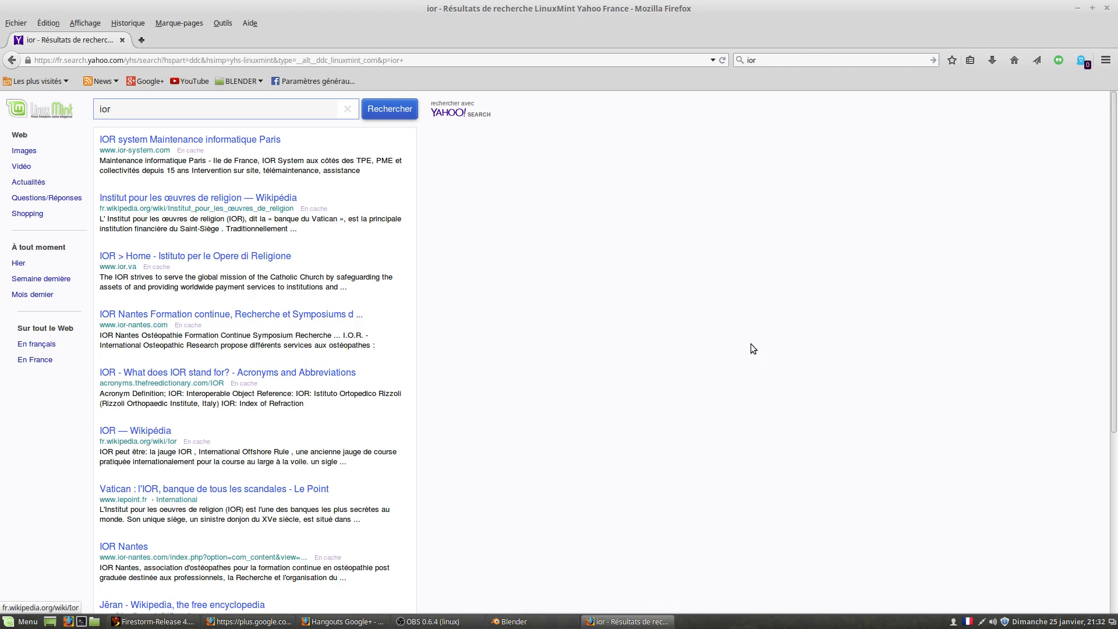
Refine the web search to "ior indice reflection and refraction".
left_click(799, 60)
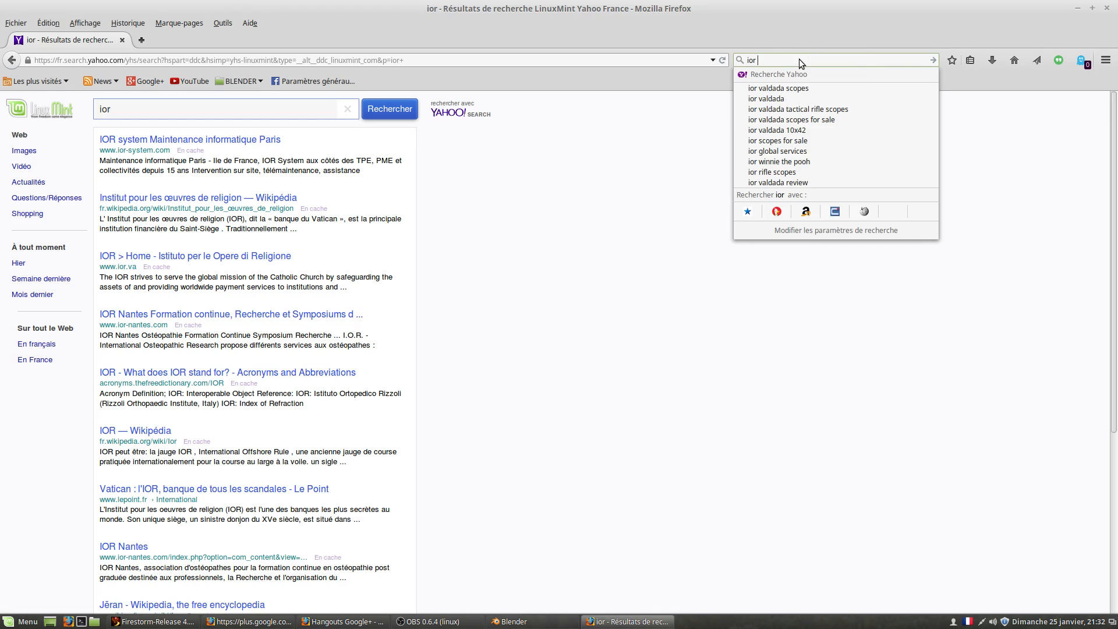
type("indice ")
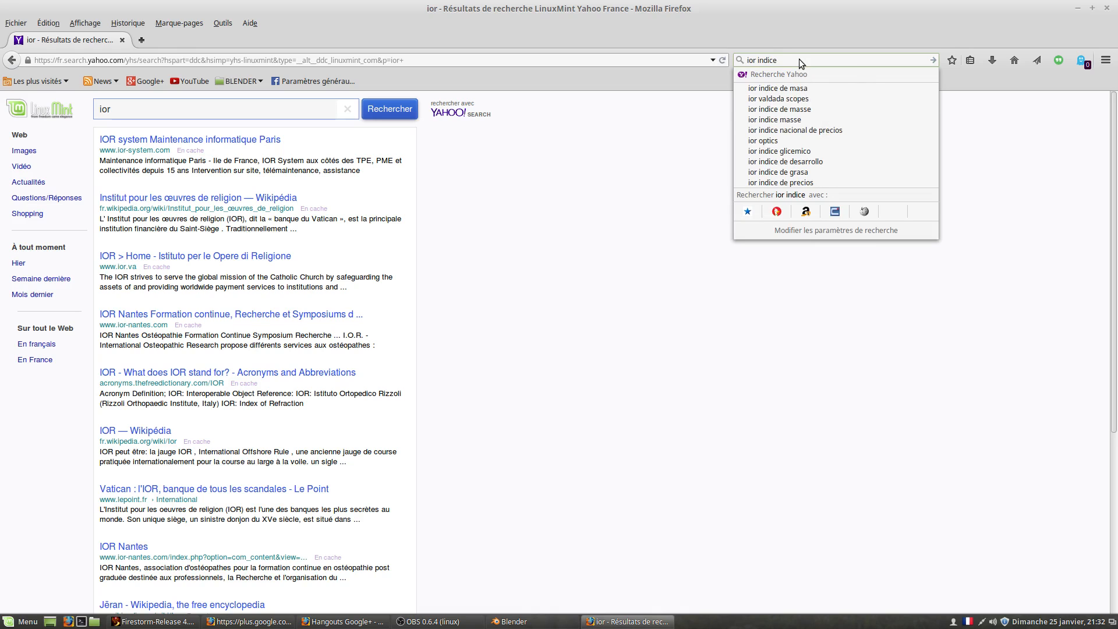
type("refrec")
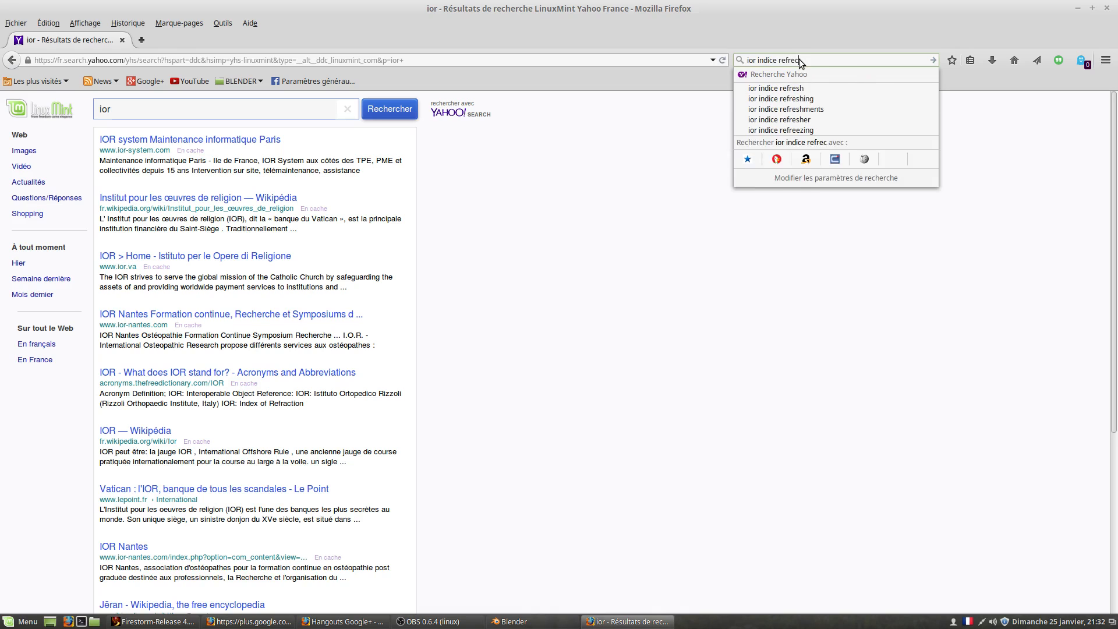
type("tion")
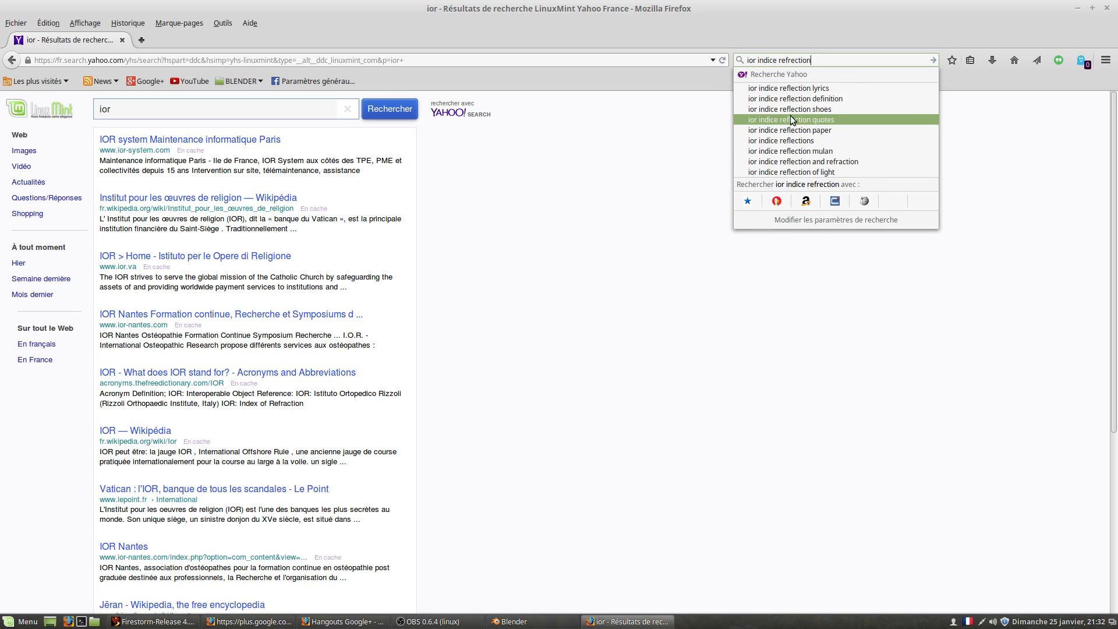
left_click(796, 162)
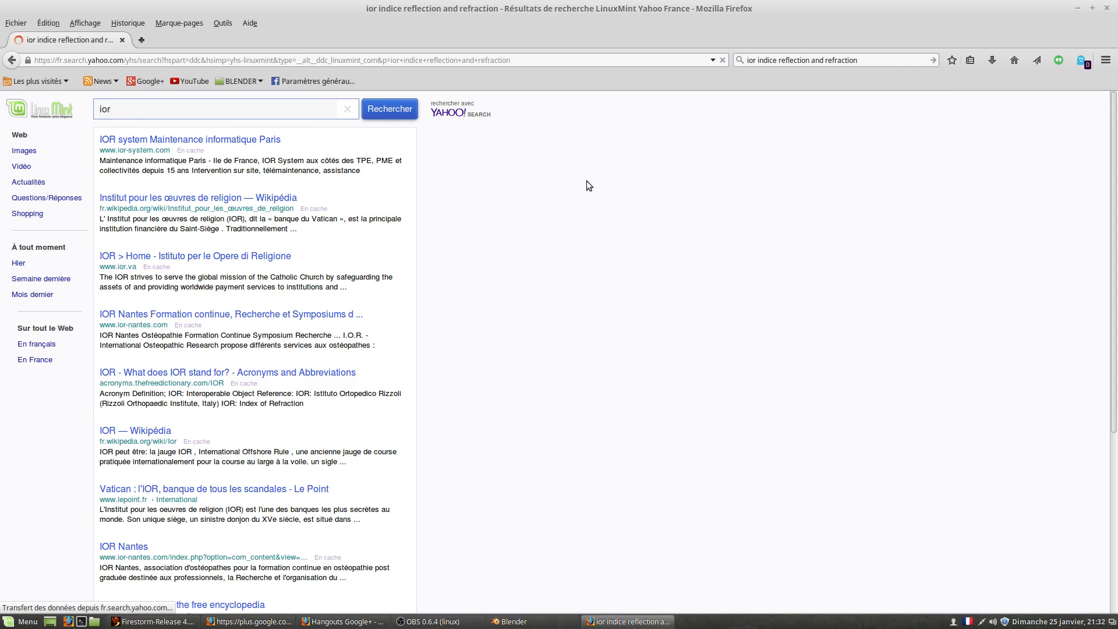
Open the Wikipedia article "Indice de réfraction" and examine its table of refractive indices by material.
left_click(137, 182)
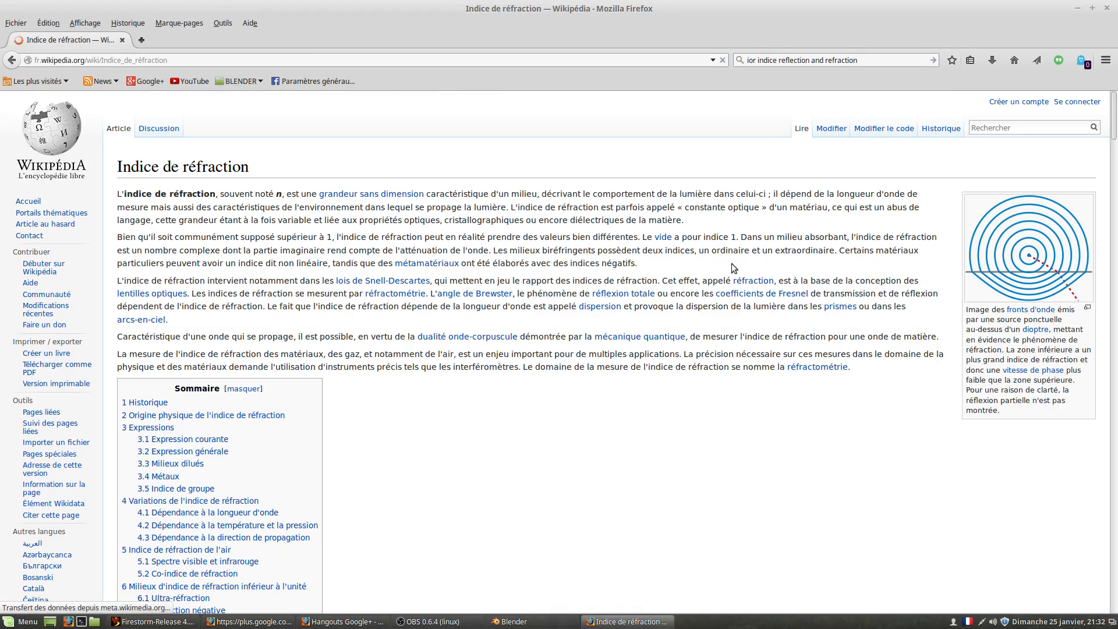
scroll(565, 368, "down", 5)
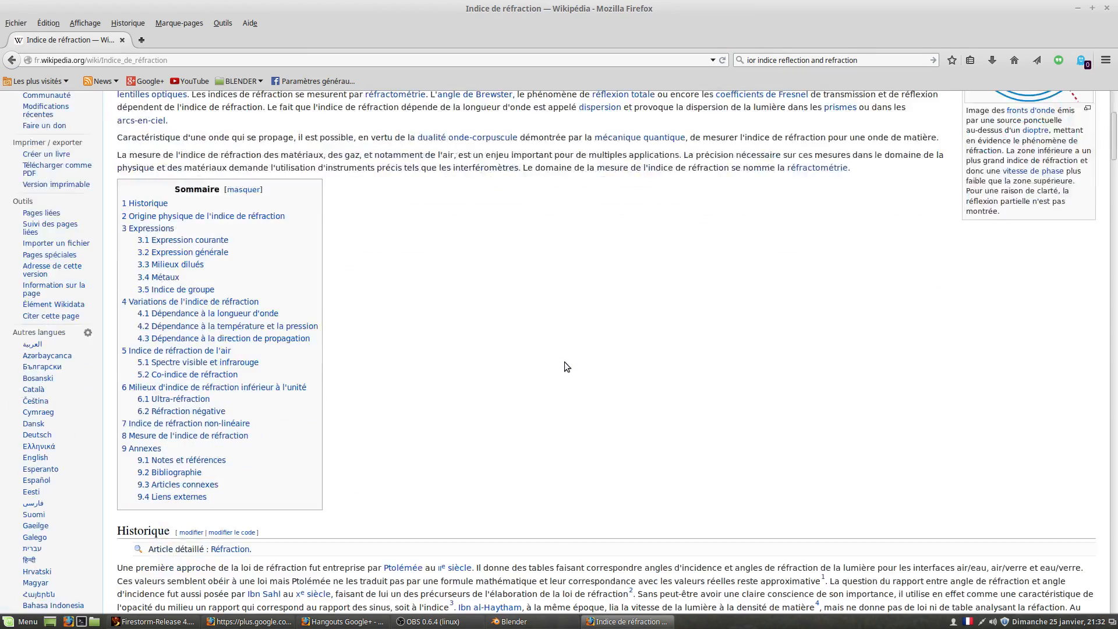
scroll(565, 361, "down", 10)
scroll(569, 364, "down", 8)
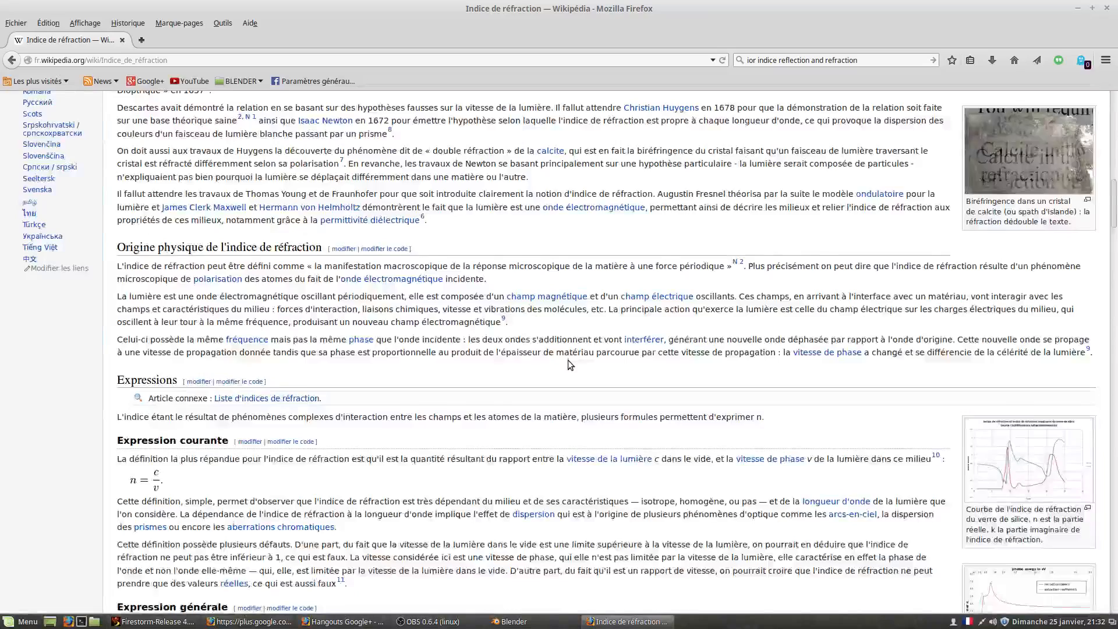
scroll(570, 361, "down", 4)
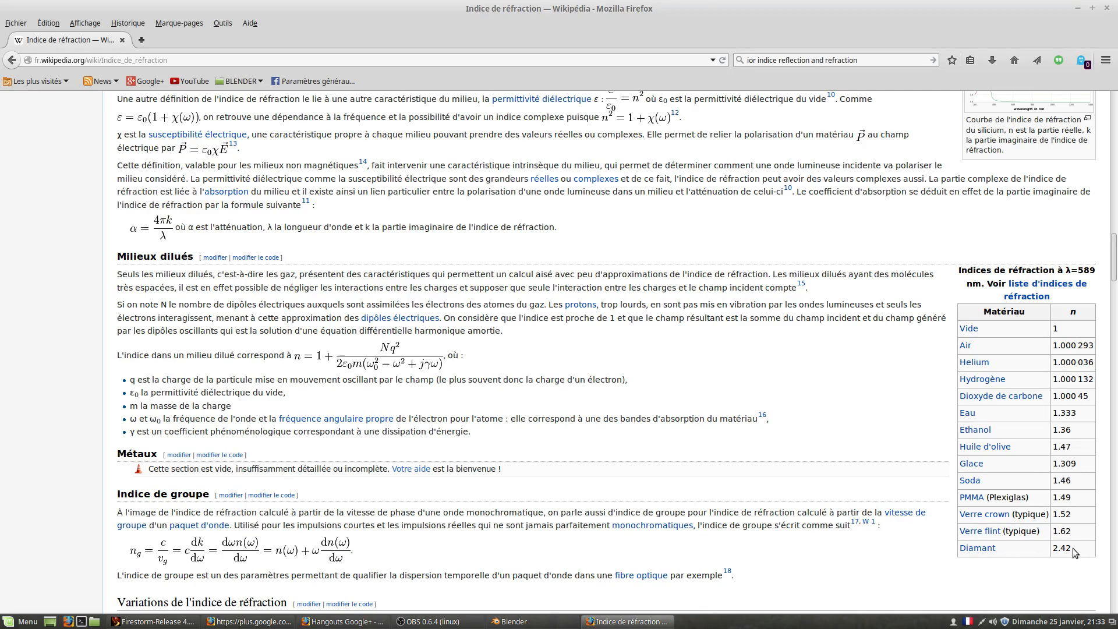
Return to Blender and set the green monkey's glass IOR to 2.420 and its roughness to 0.000.
left_click_drag(745, 14, 468, 124)
left_click(683, 122)
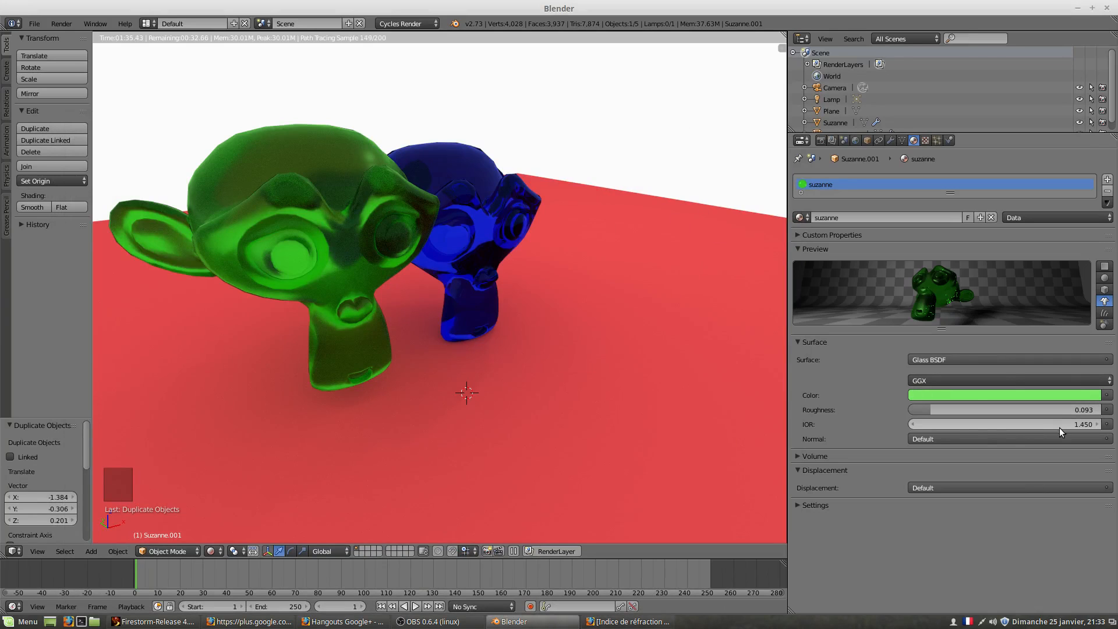
left_click(959, 424)
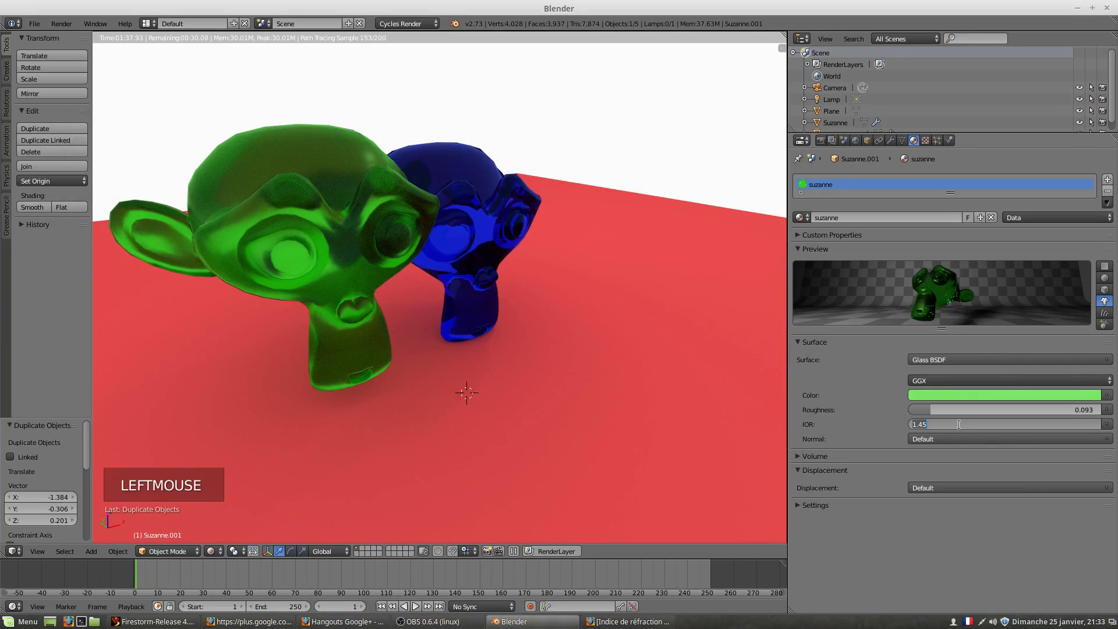
type("2")
key("Return")
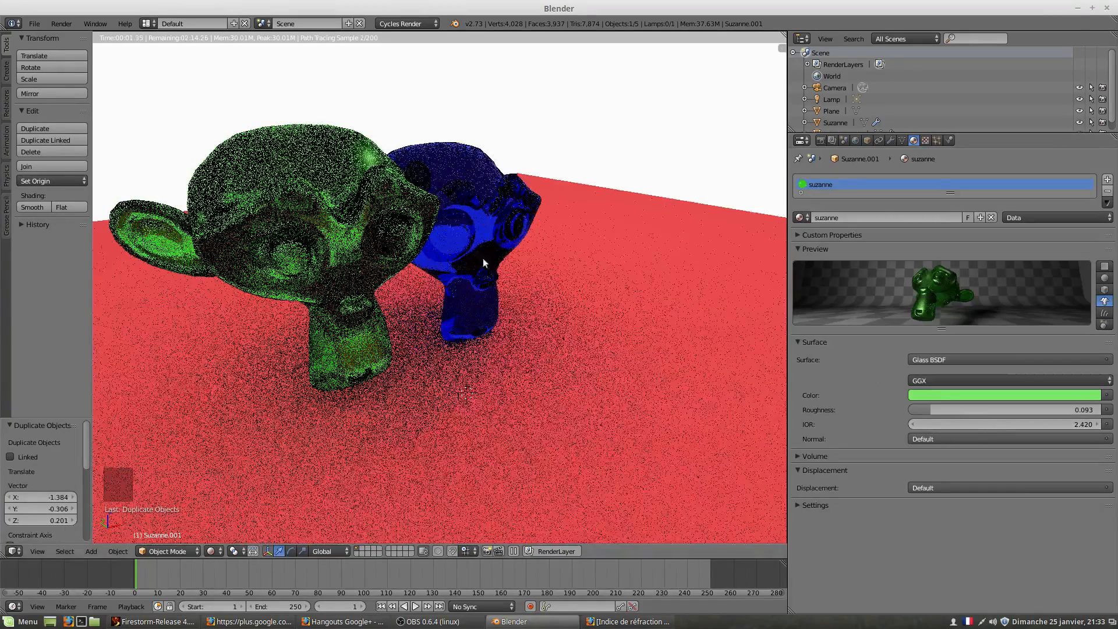
left_click_drag(961, 410, 914, 409)
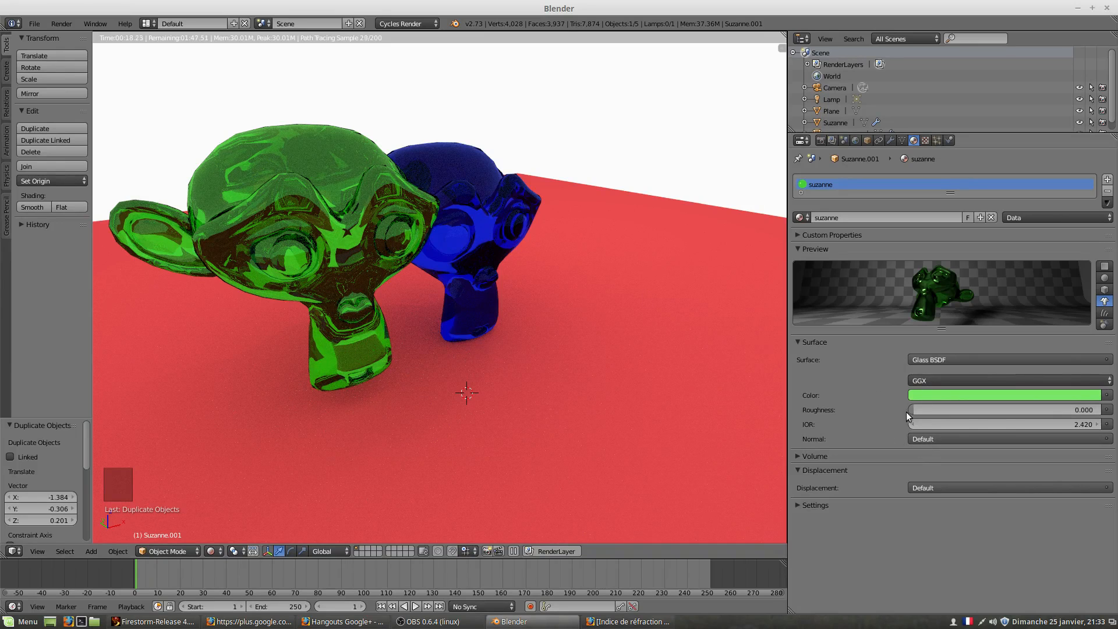
left_click(926, 441)
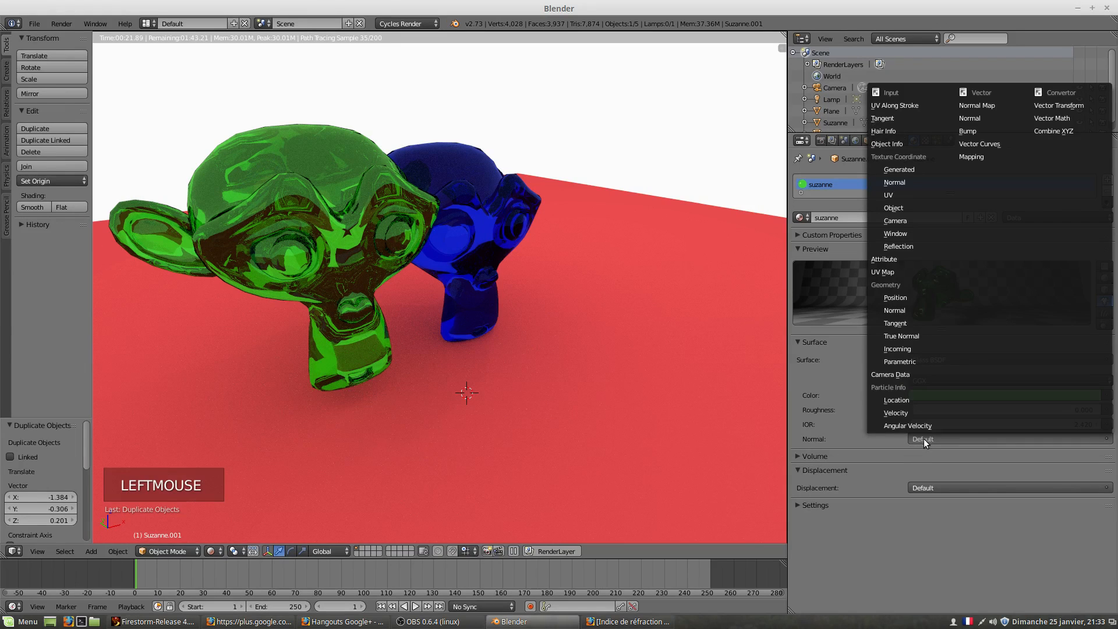
left_click(879, 439)
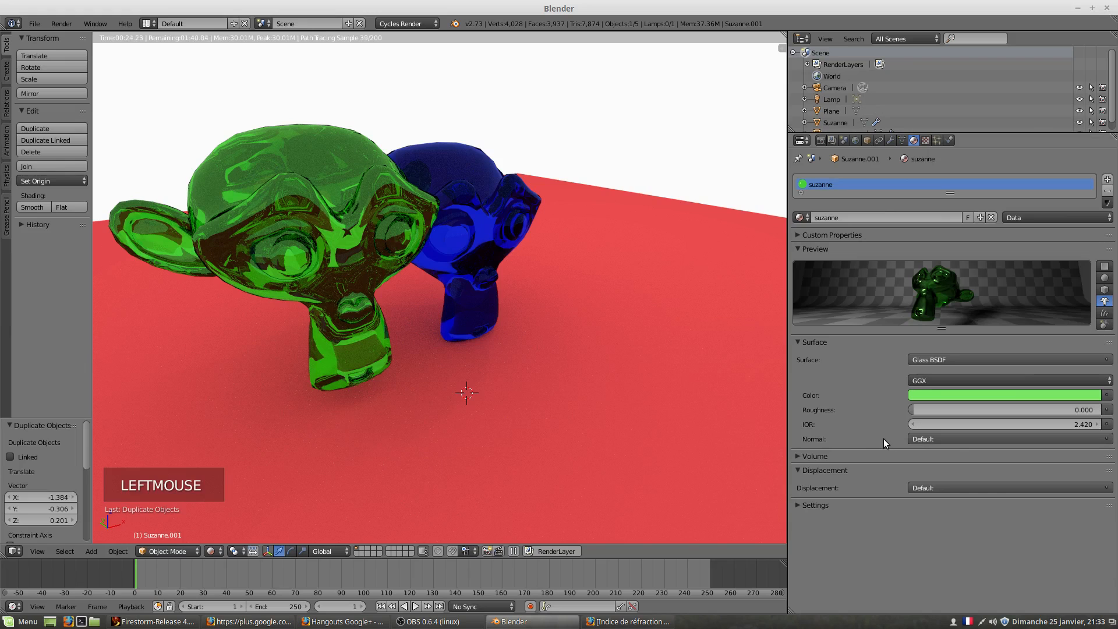
left_click(883, 438)
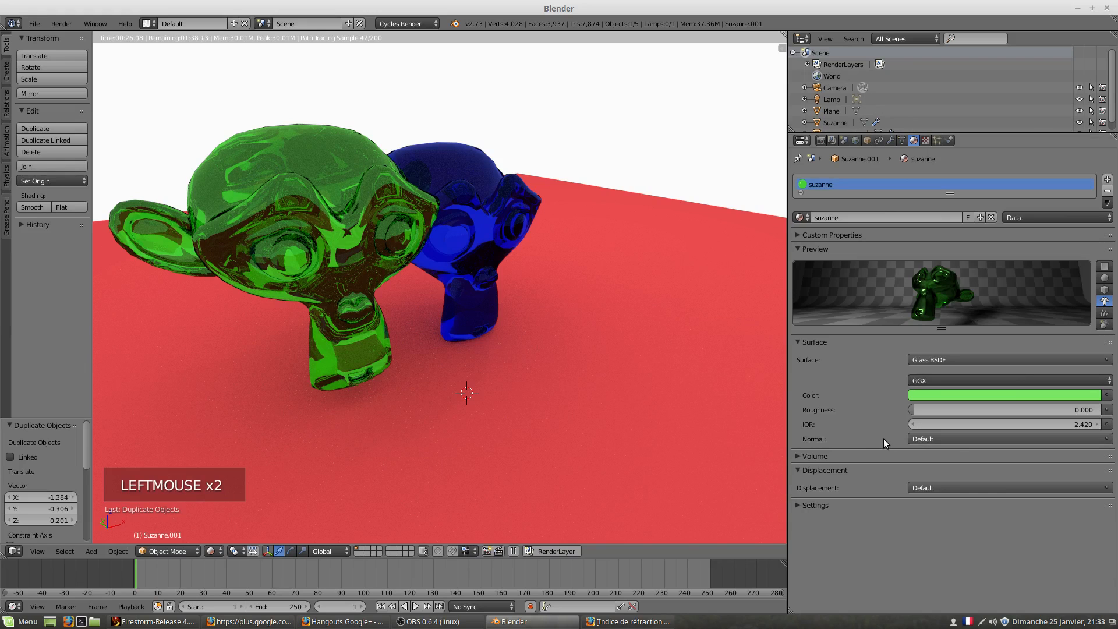
Change the green monkey's surface shader to Glossy BSDF and inspect both monkeys from a different, wider angle.
left_click(925, 359)
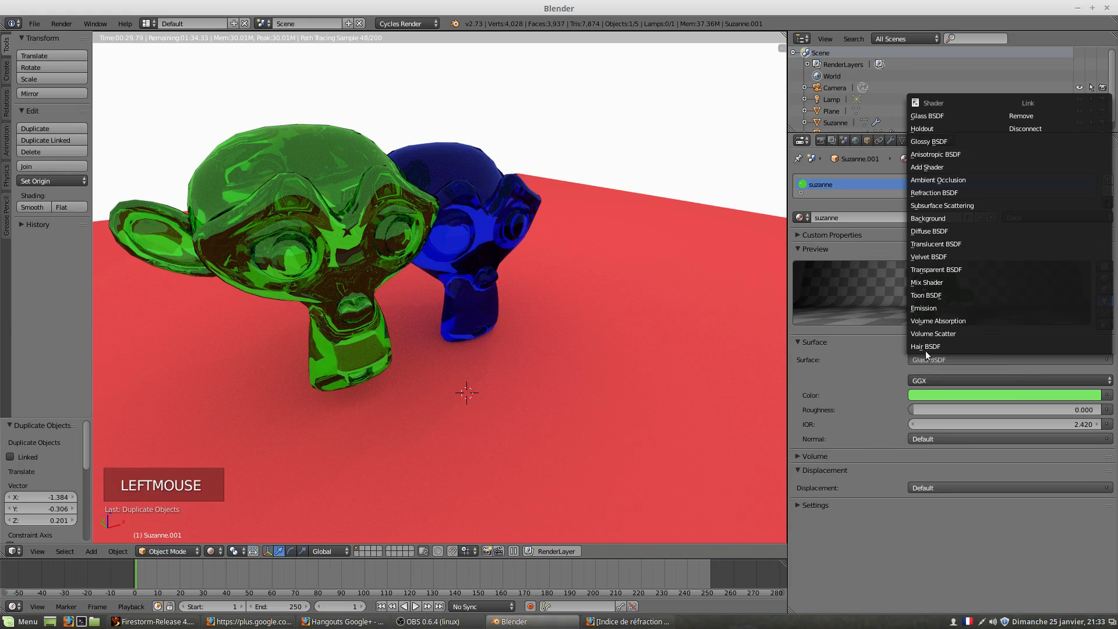
left_click(942, 142)
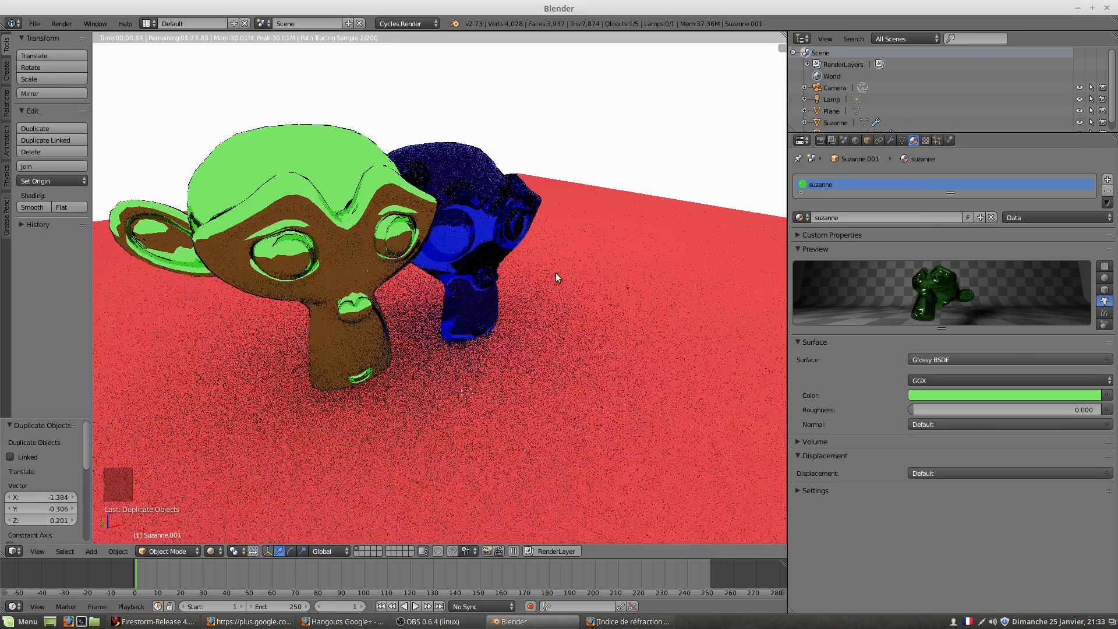
middle_click_drag(556, 273, 449, 257)
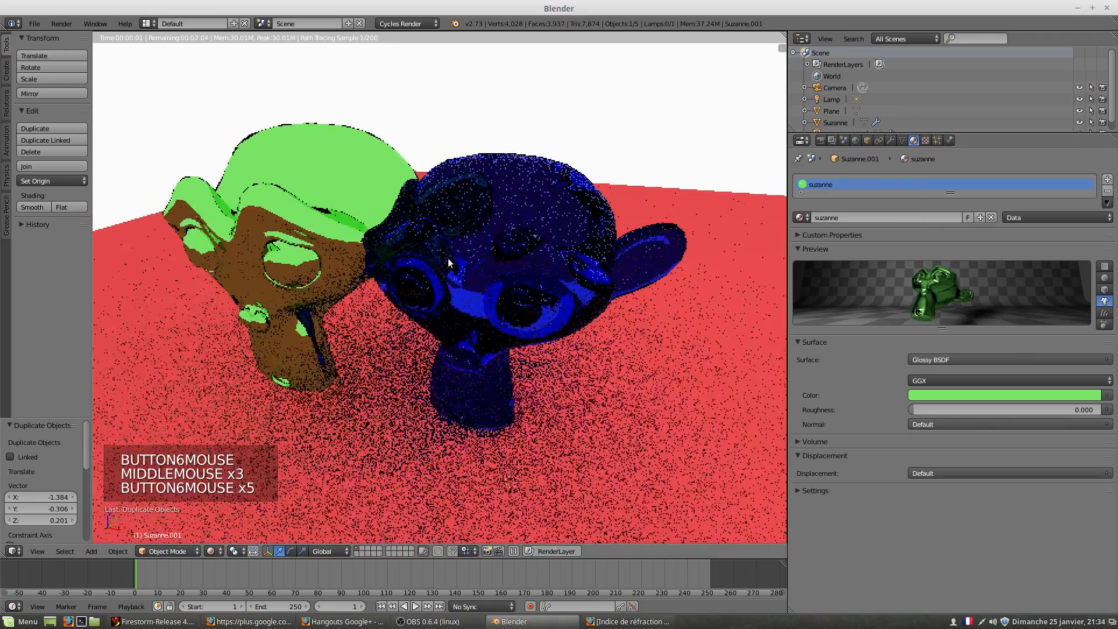
scroll(438, 258, "down", 2)
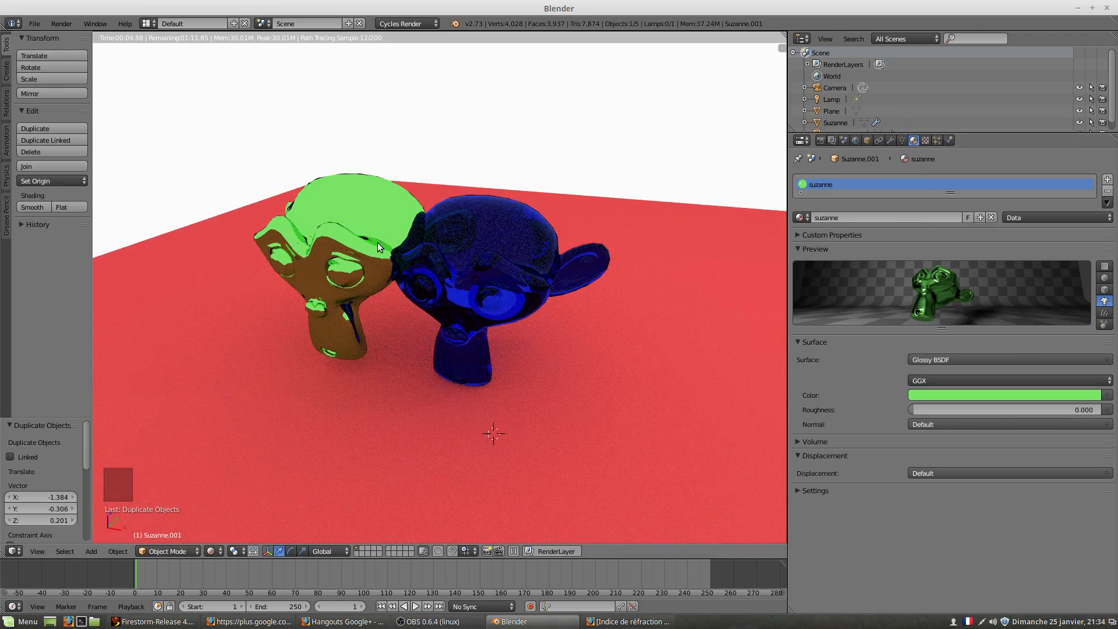
scroll(385, 249, "left", 5)
middle_click_drag(400, 268, 401, 272)
scroll(401, 273, "left", 1)
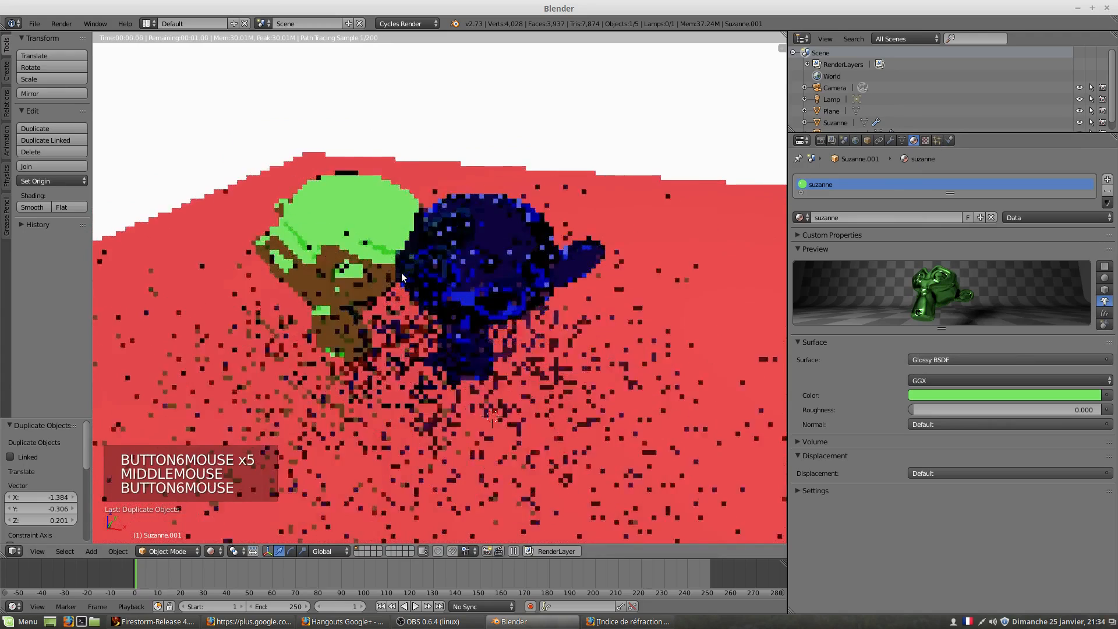
Select the red floor plane.
right_click(377, 236)
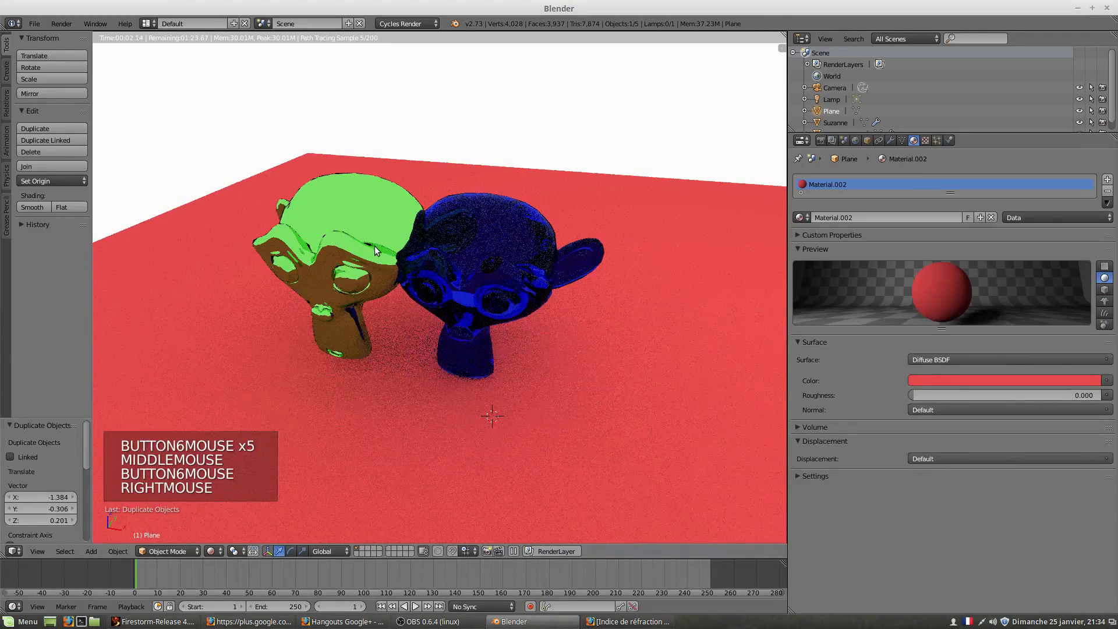
key("g")
key("g")
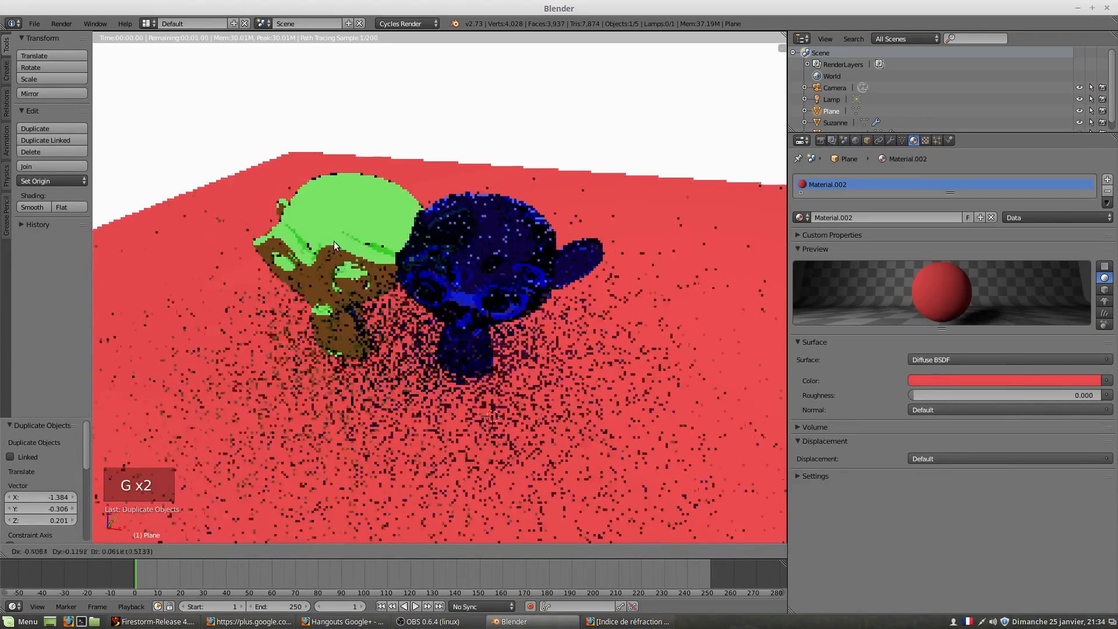
right_click(334, 242)
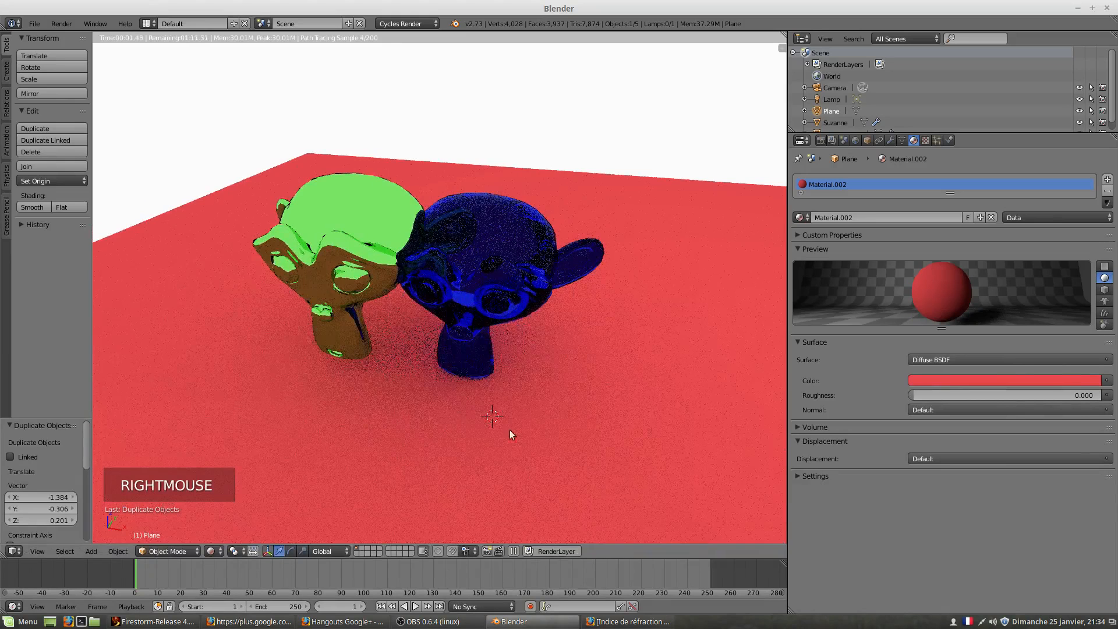
Change the red floor's surface shader to Glossy BSDF and inspect the monkeys' reflections from a wider, angled view.
left_click(958, 359)
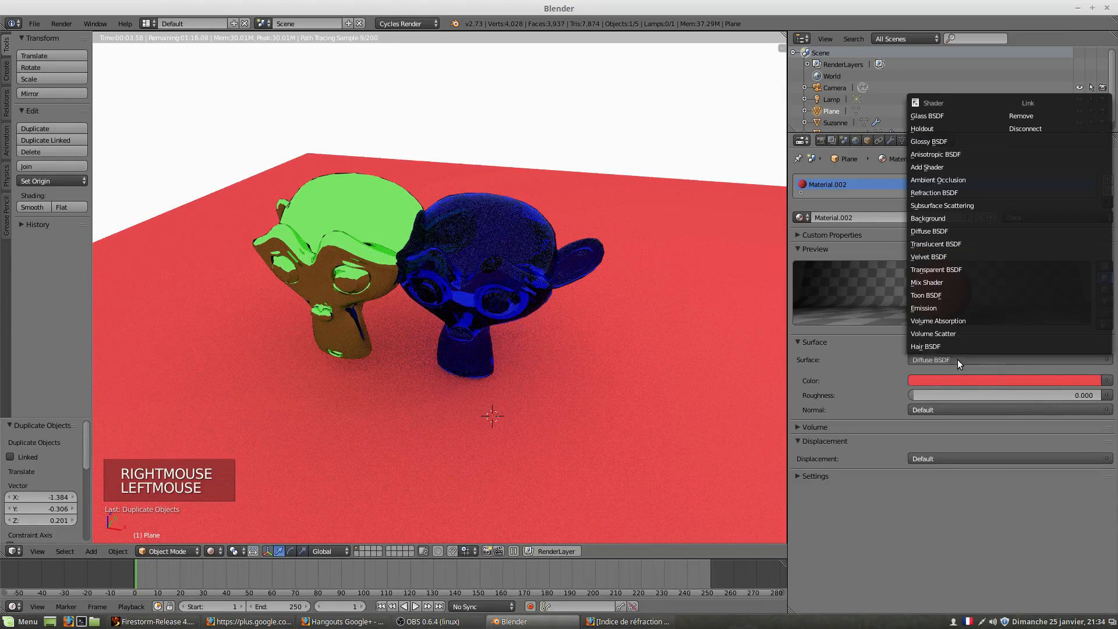
left_click(935, 140)
middle_click_drag(568, 351, 592, 337)
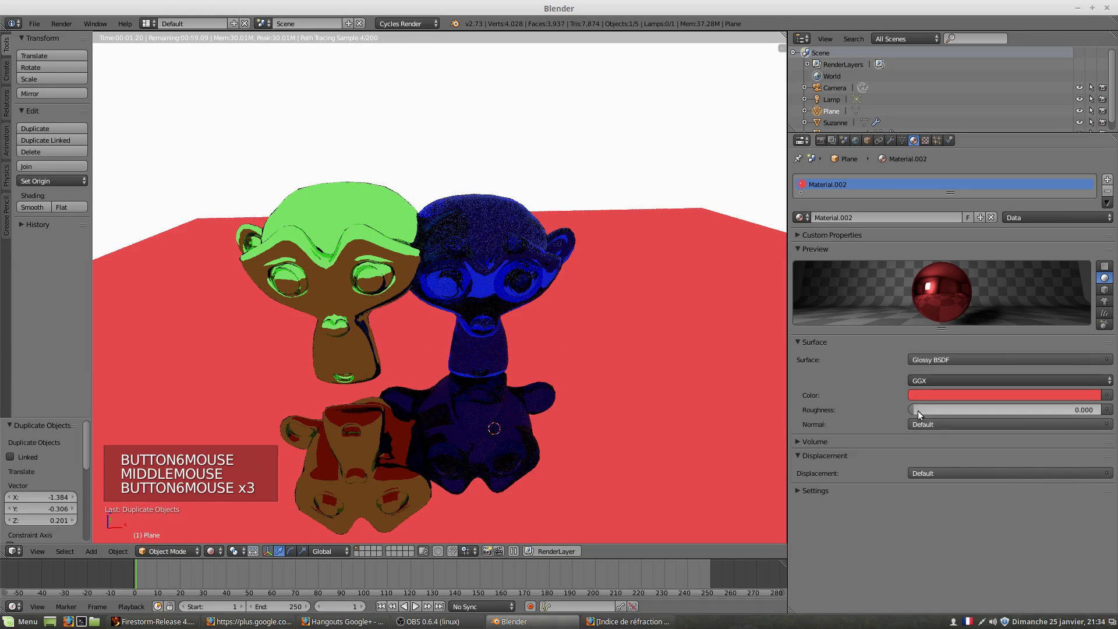
scroll(449, 412, "down", 2)
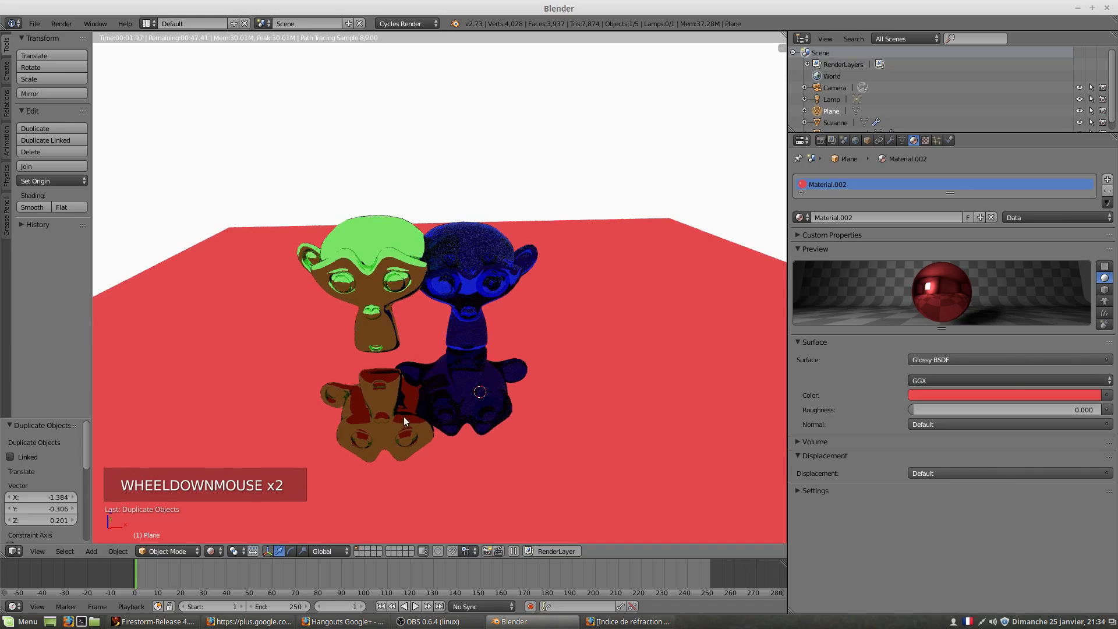
middle_click_drag(457, 418, 406, 422)
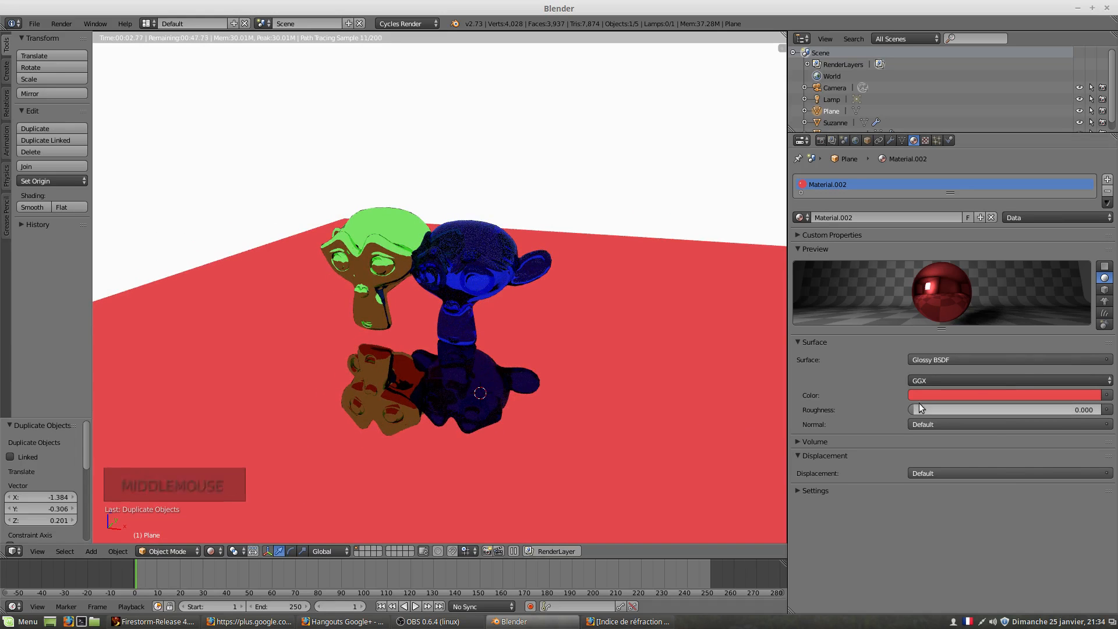
Try roughness values of 0.093 and 0.043 on the floor's Glossy shader.
left_click_drag(913, 409, 931, 410)
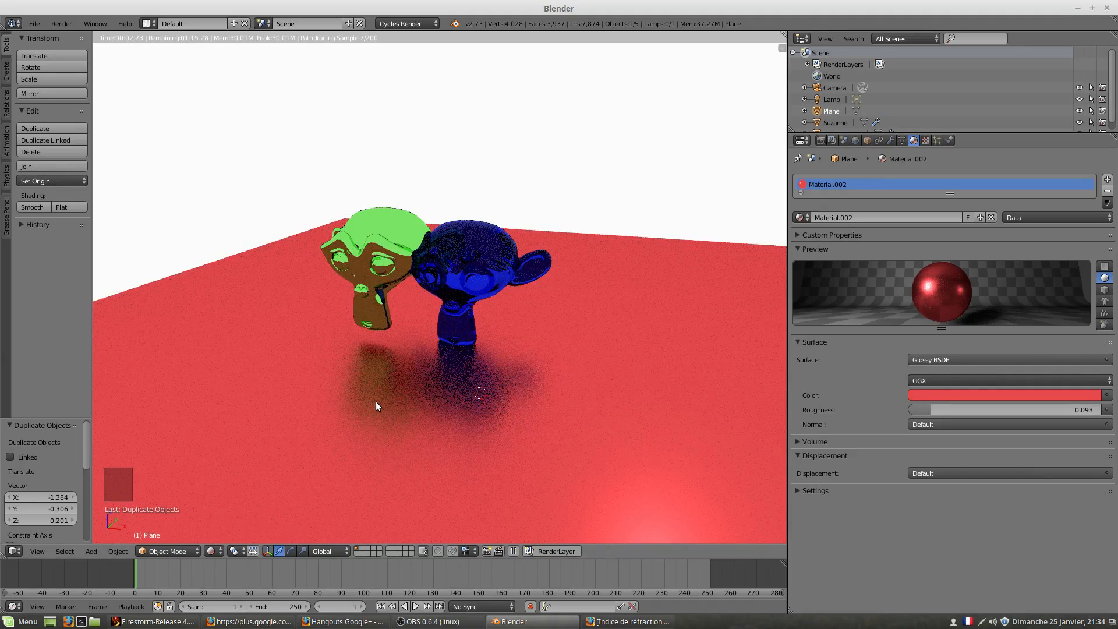
scroll(376, 403, "down", 1)
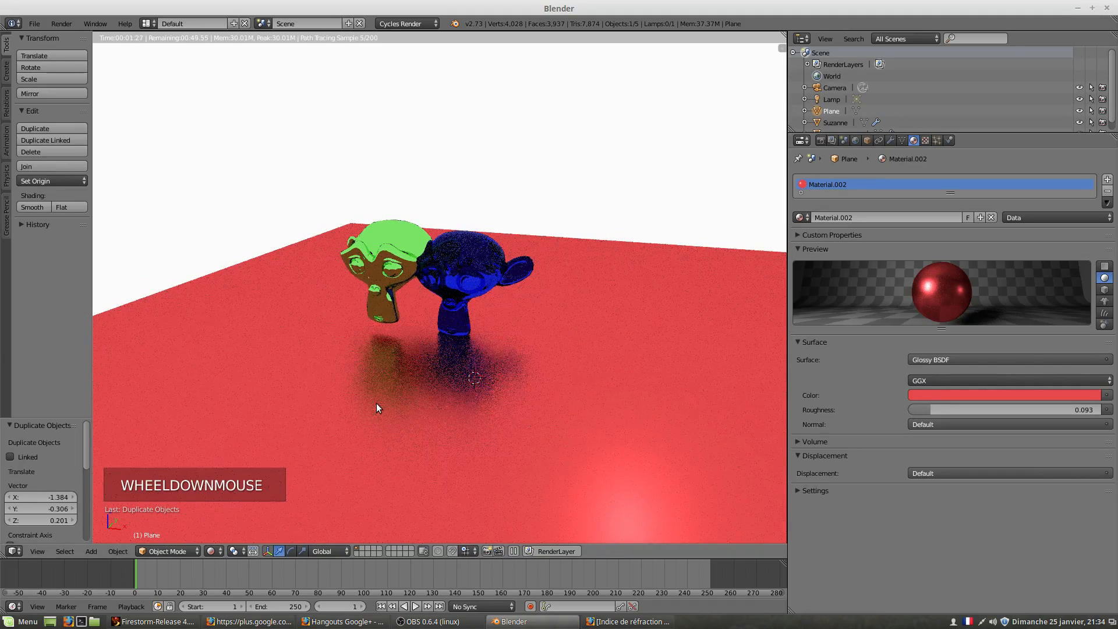
left_click_drag(925, 410, 907, 411)
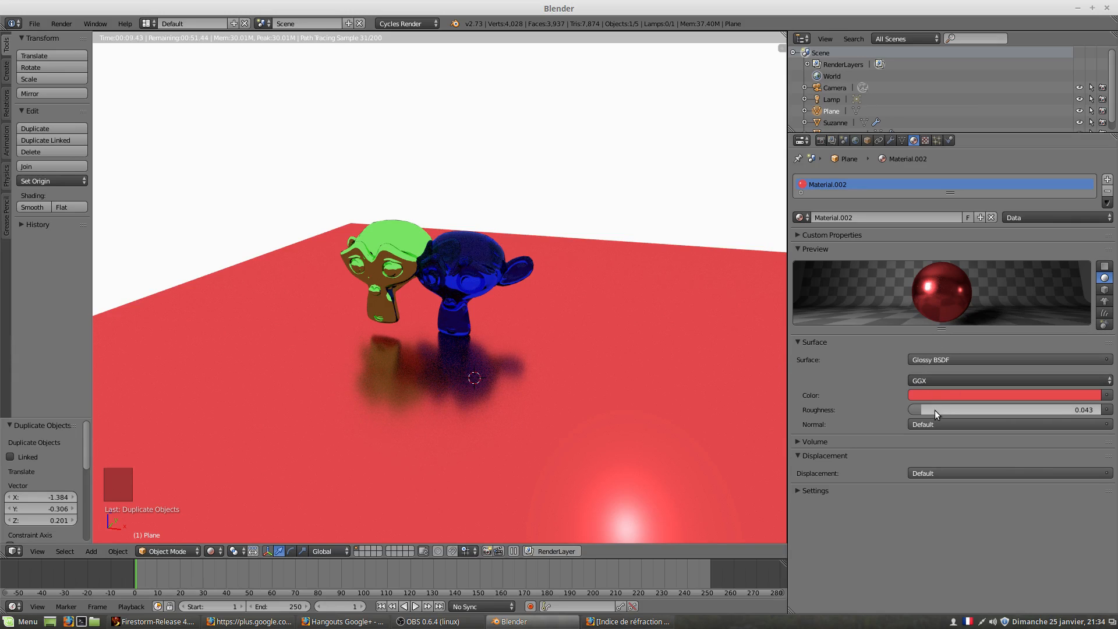
Compare the Sharp, Beckmann, GGX and Ashikhmin-Shirley distributions on the floor's Glossy shader.
left_click(927, 381)
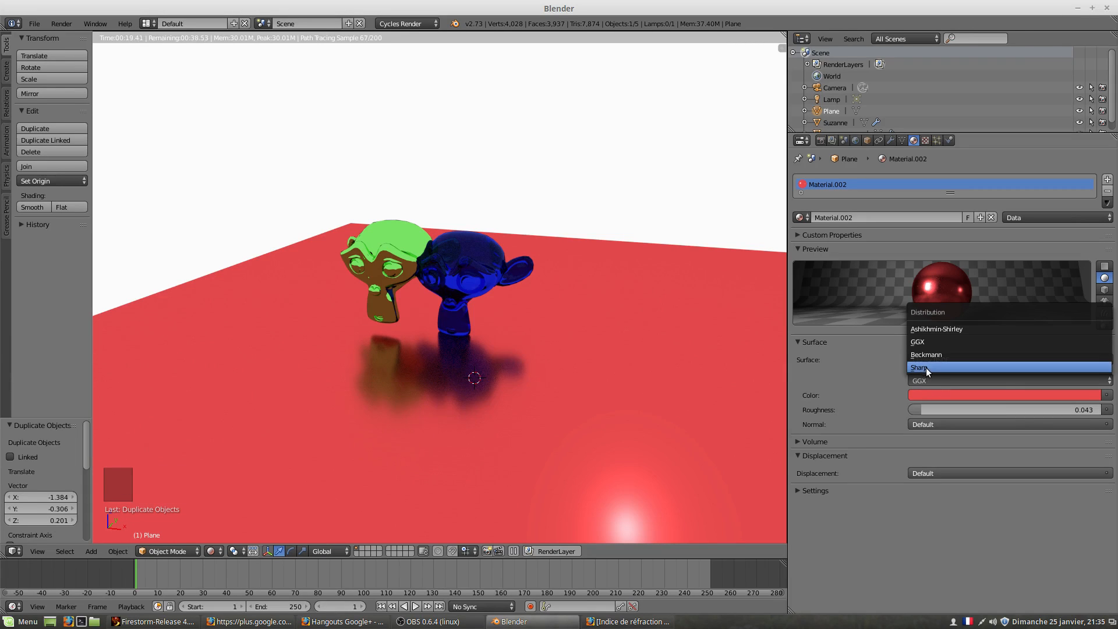
left_click(926, 368)
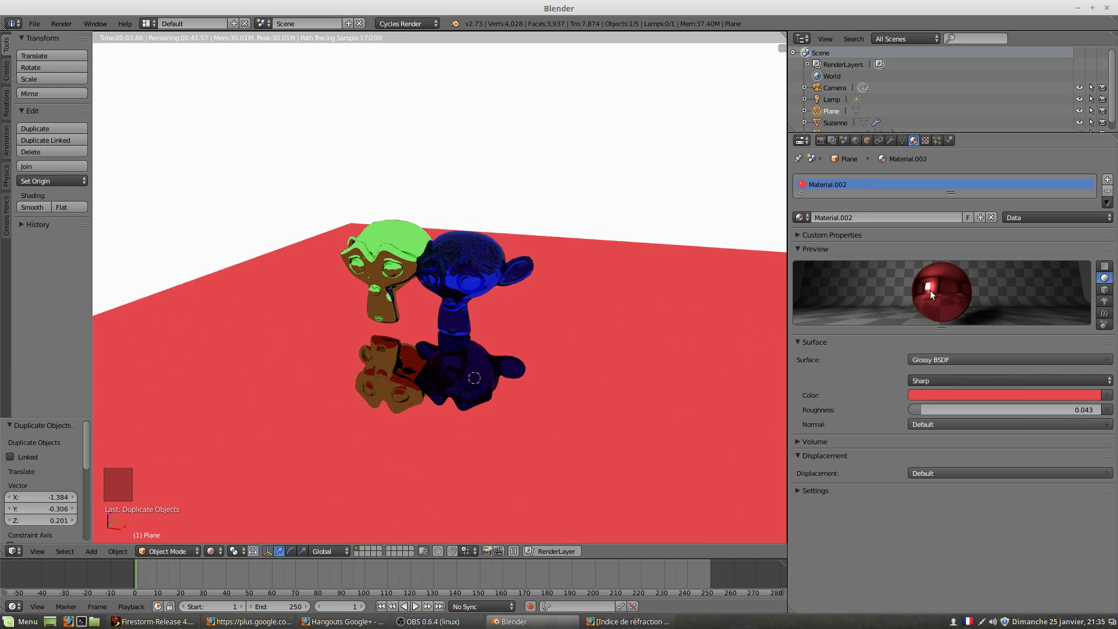
left_click(928, 382)
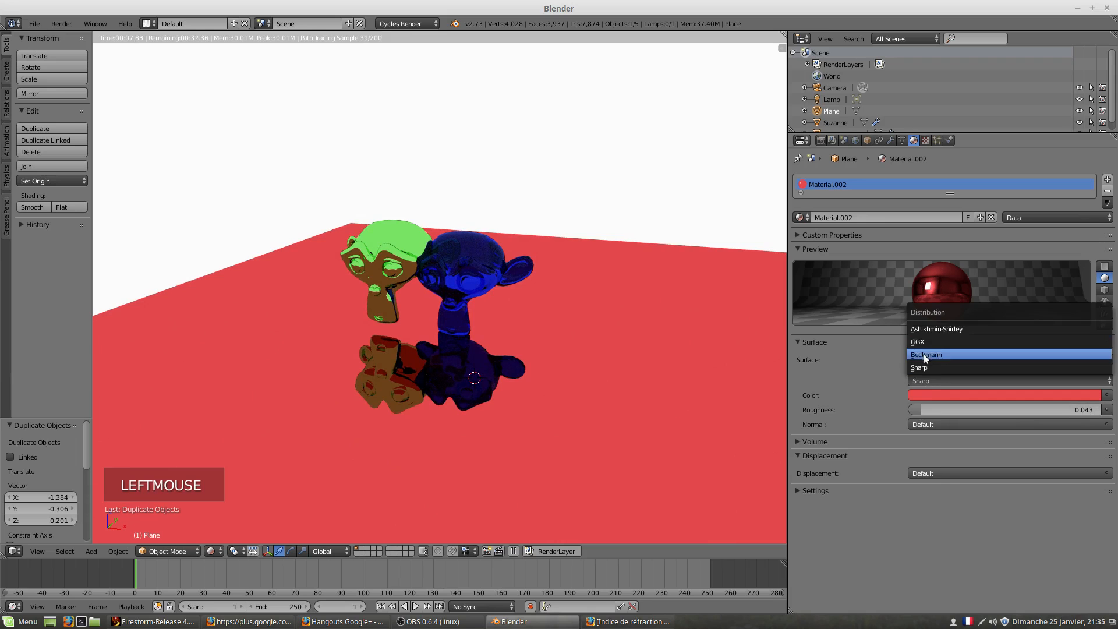
left_click(925, 354)
left_click(927, 380)
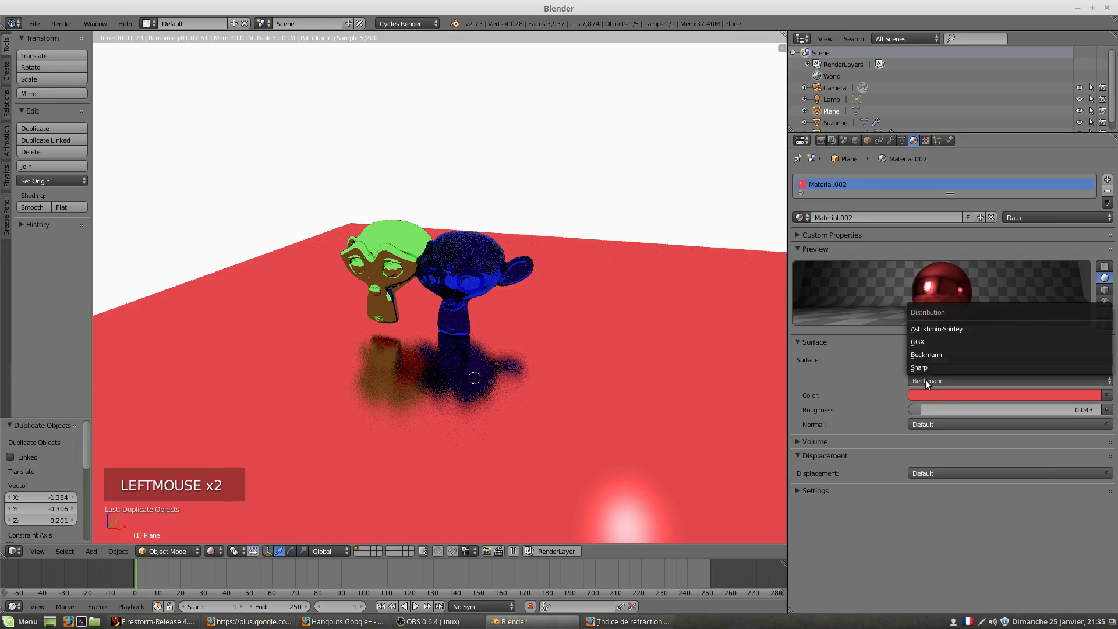
left_click(924, 341)
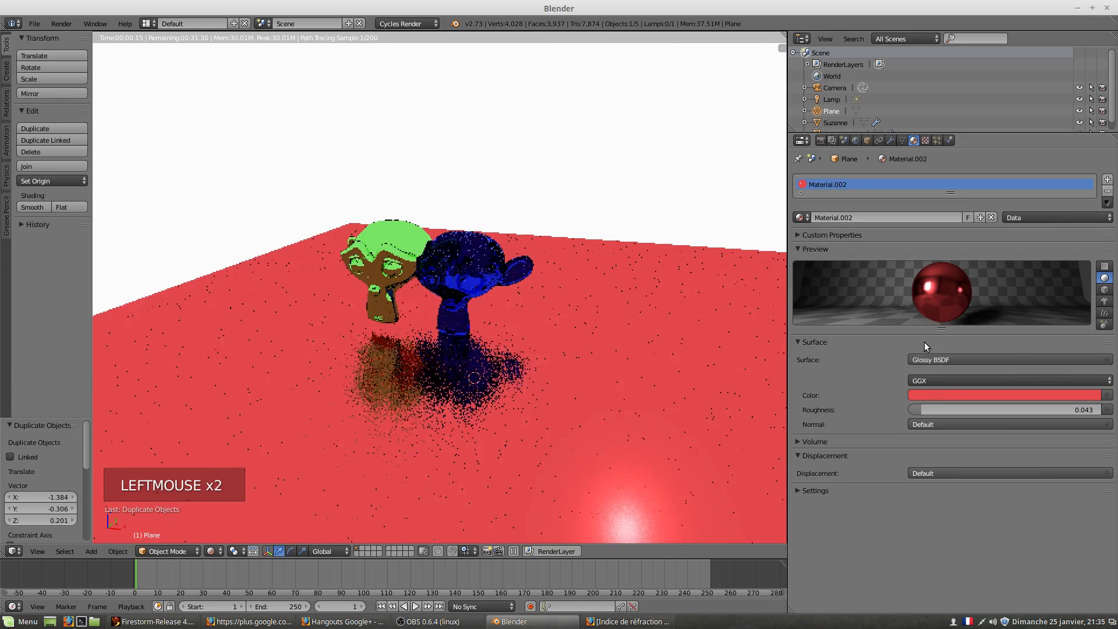
left_click(916, 381)
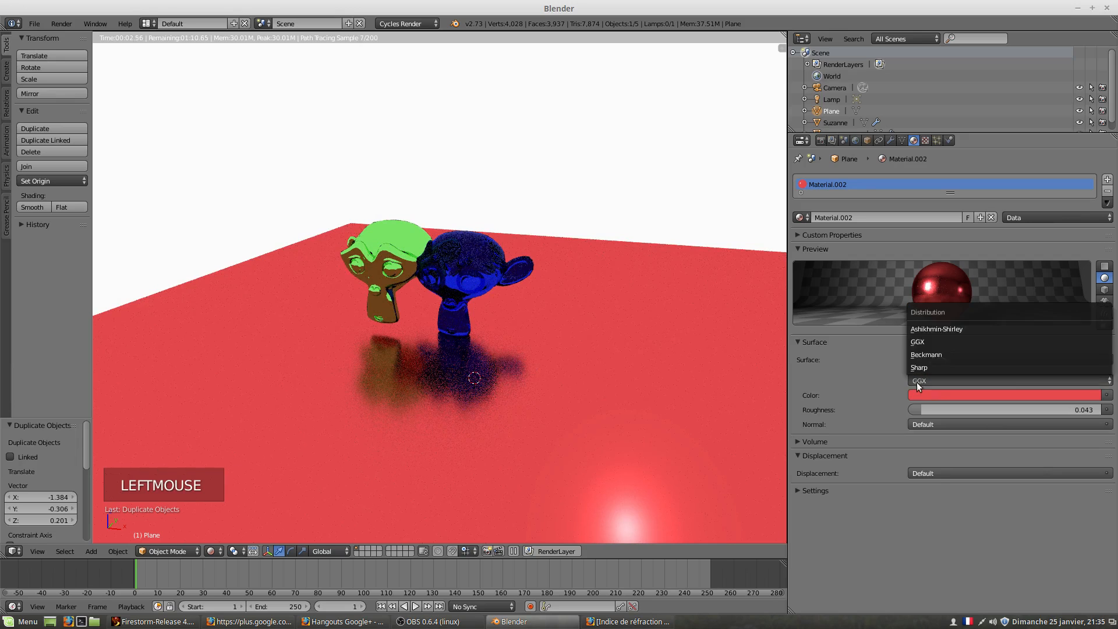
left_click(926, 330)
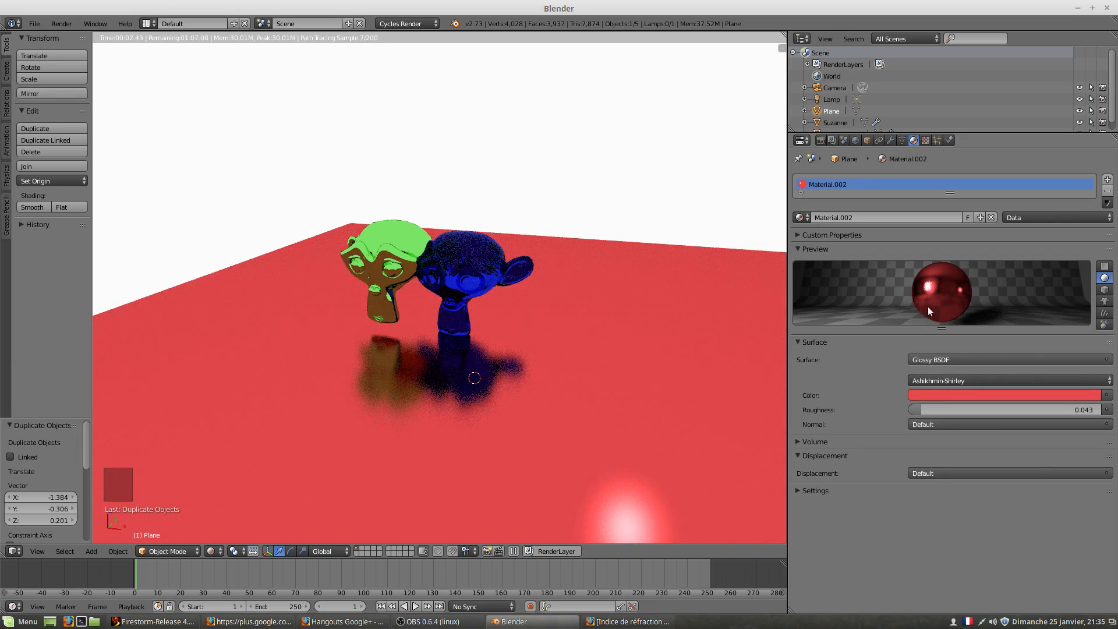
Switch the floor's glossy distribution to Sharp and test it with roughness values of 0.483 and 0.059.
left_click(928, 381)
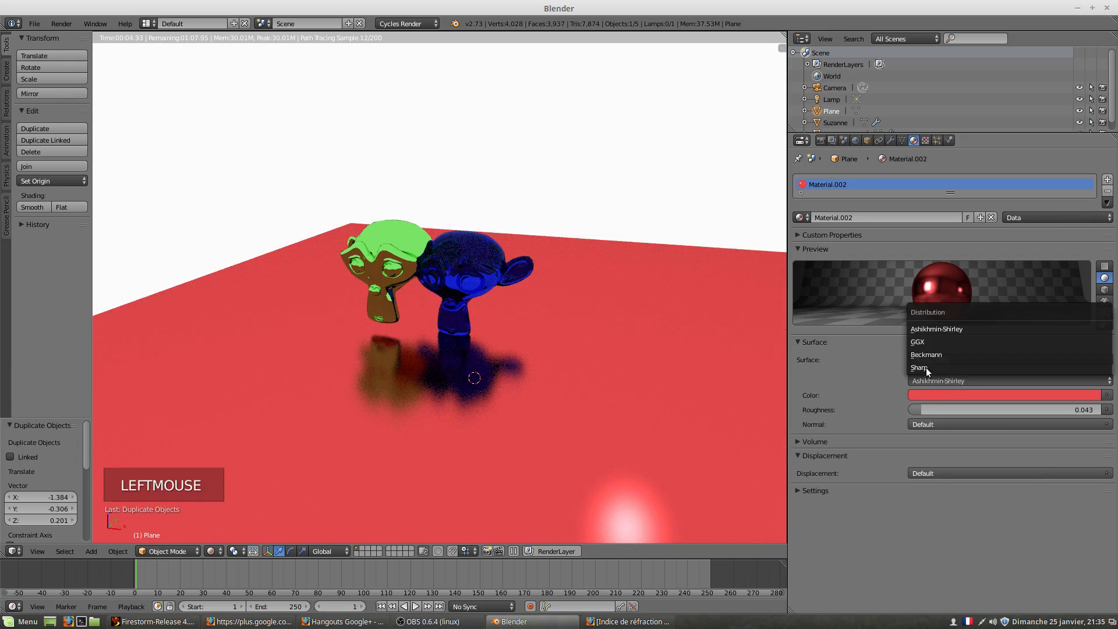
left_click(925, 365)
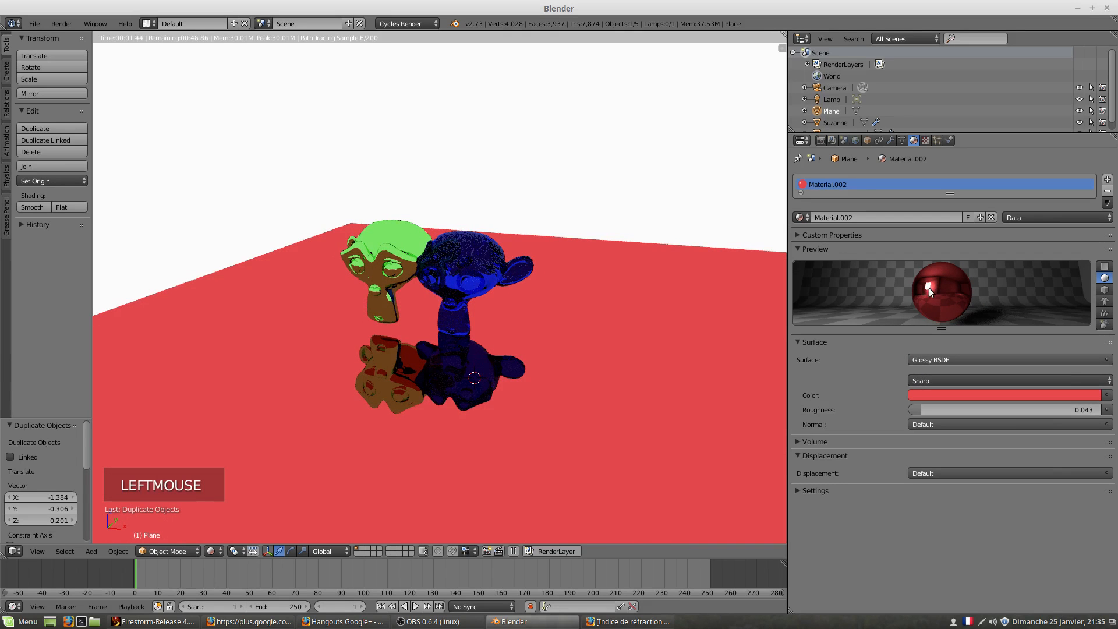
left_click_drag(917, 410, 1004, 409)
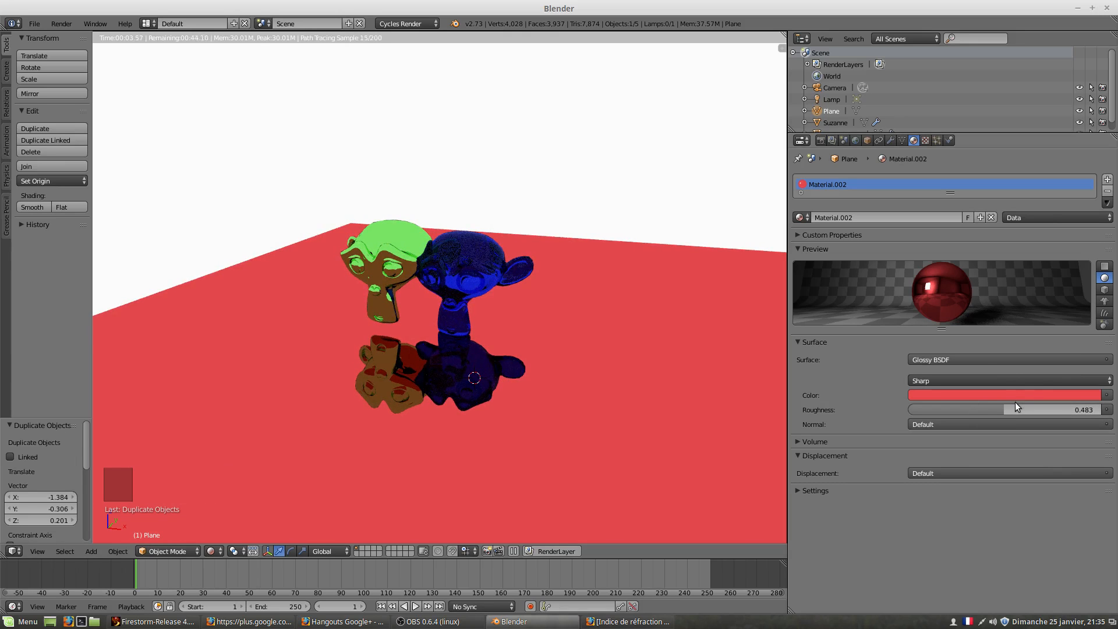
left_click_drag(1001, 408, 924, 409)
Set the floor's glossy distribution to GGX and its roughness to 0.022.
left_click(925, 380)
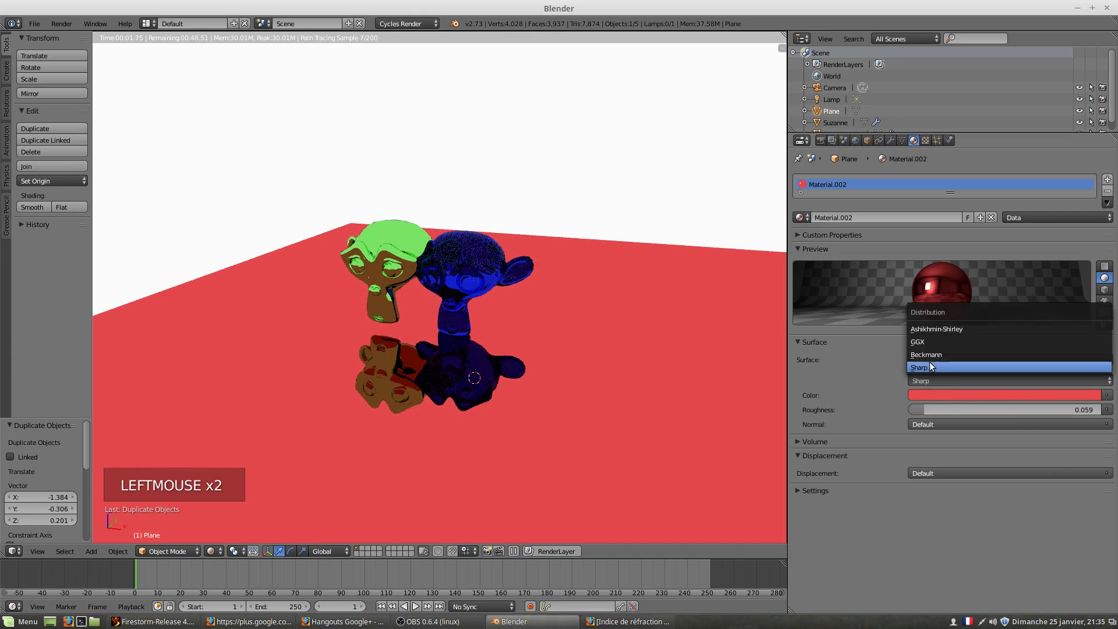
left_click(925, 342)
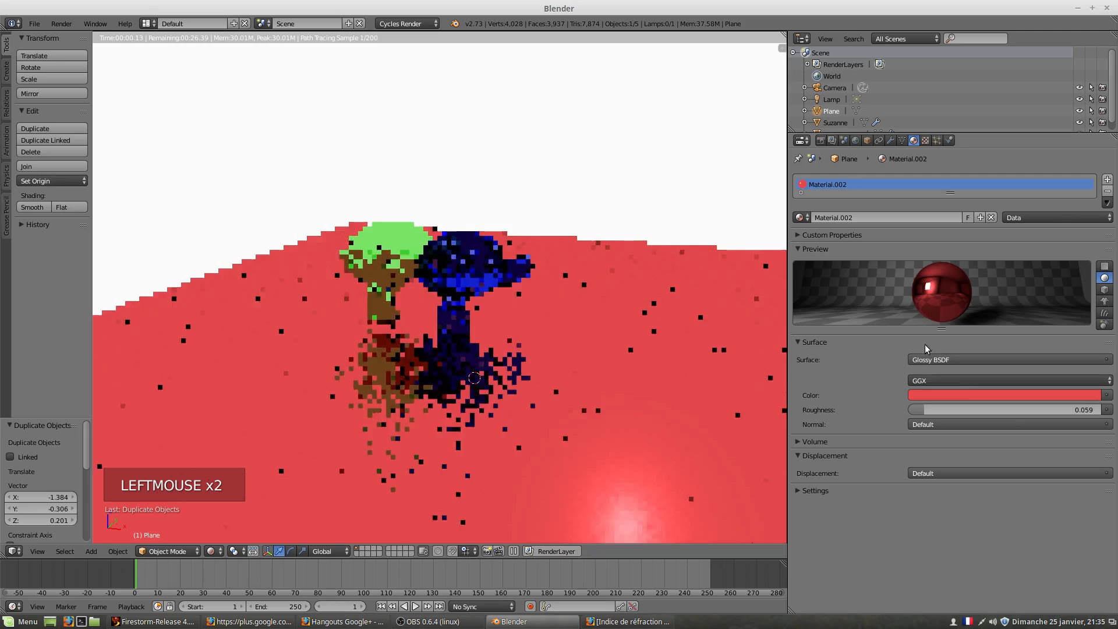
left_click_drag(921, 410, 917, 409)
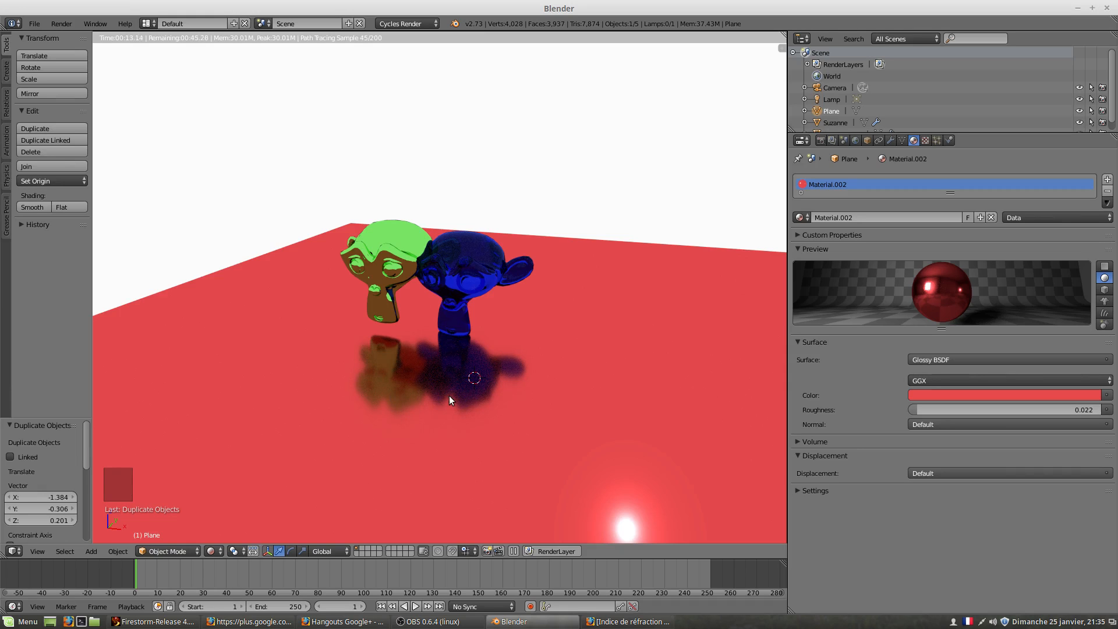
Select the green monkey and change its surface shader to Glass BSDF.
middle_click_drag(401, 340, 403, 331)
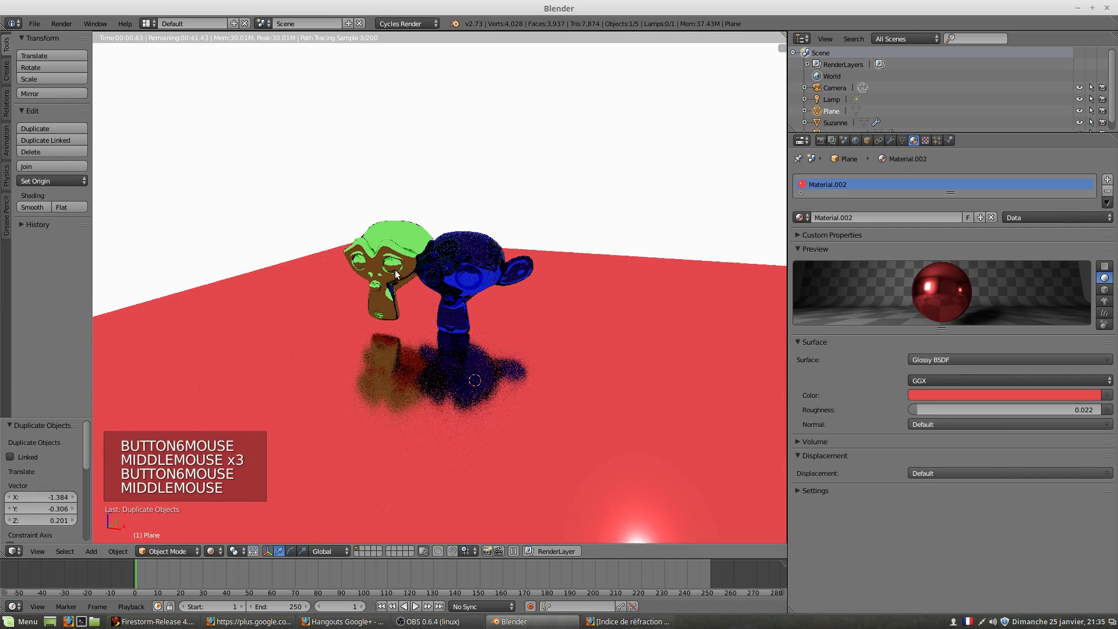
right_click(395, 289)
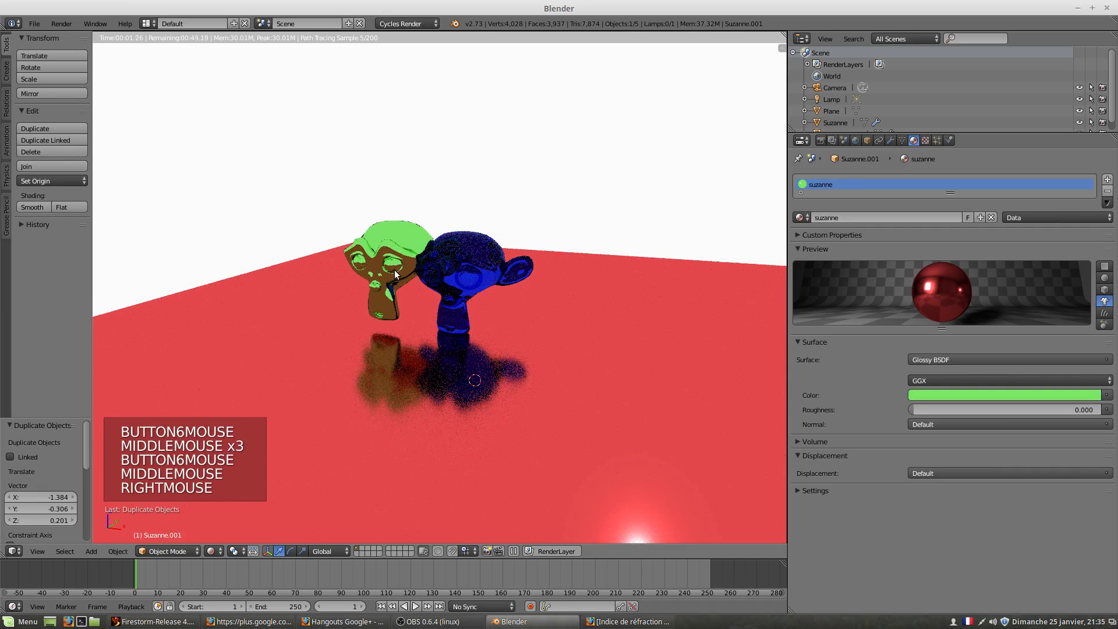
left_click(925, 360)
left_click(933, 117)
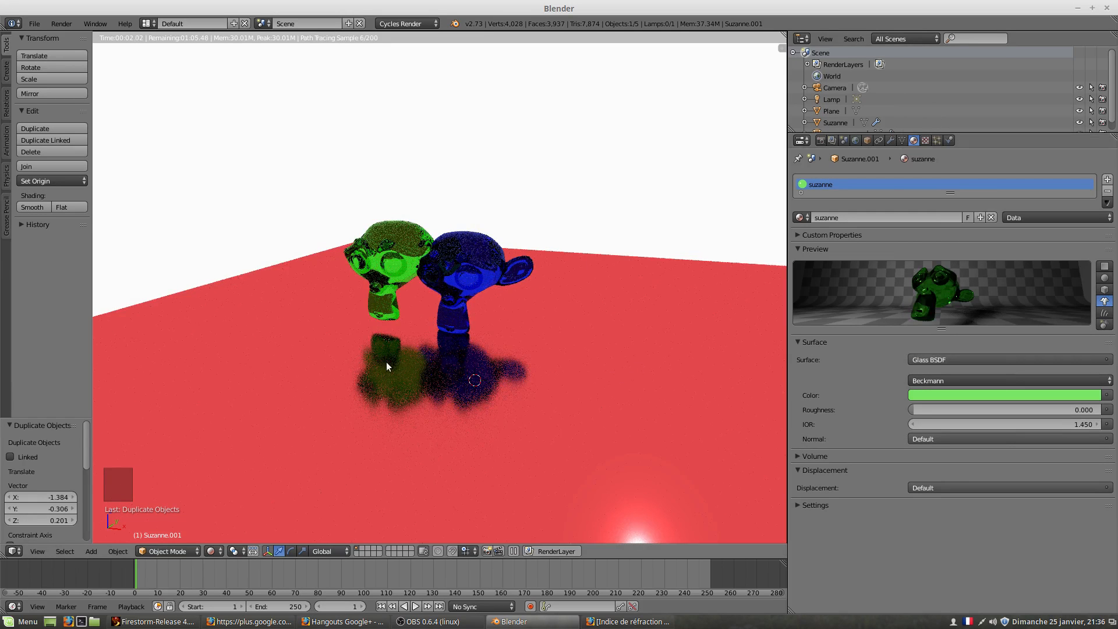
Change the blue monkey's surface shader to Anisotropic BSDF and inspect it up close and from farther away.
right_click(460, 280)
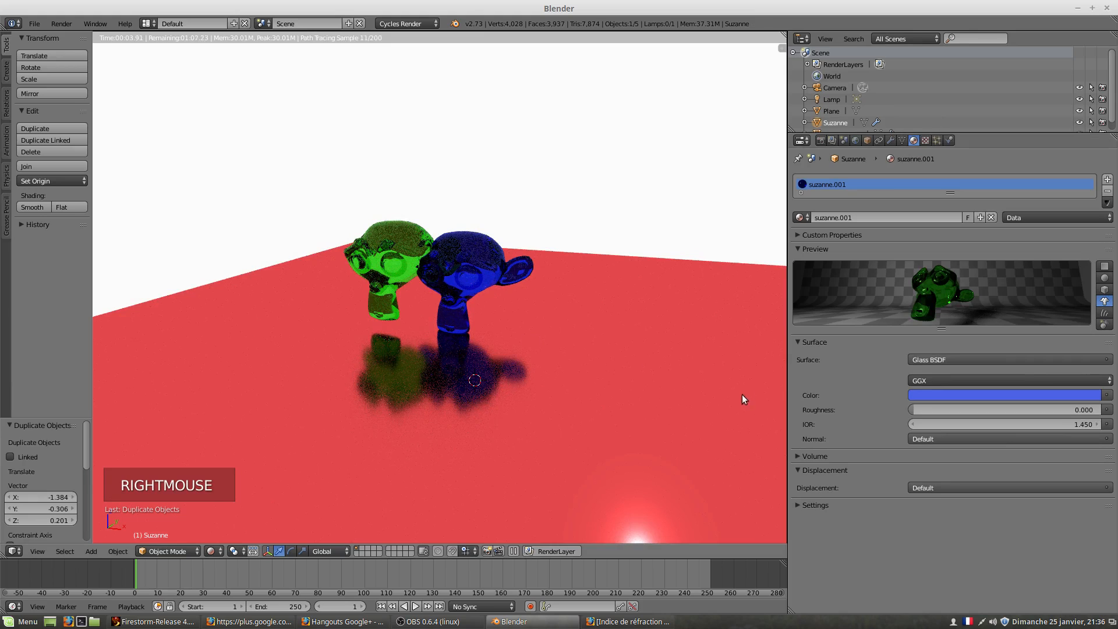
left_click(927, 359)
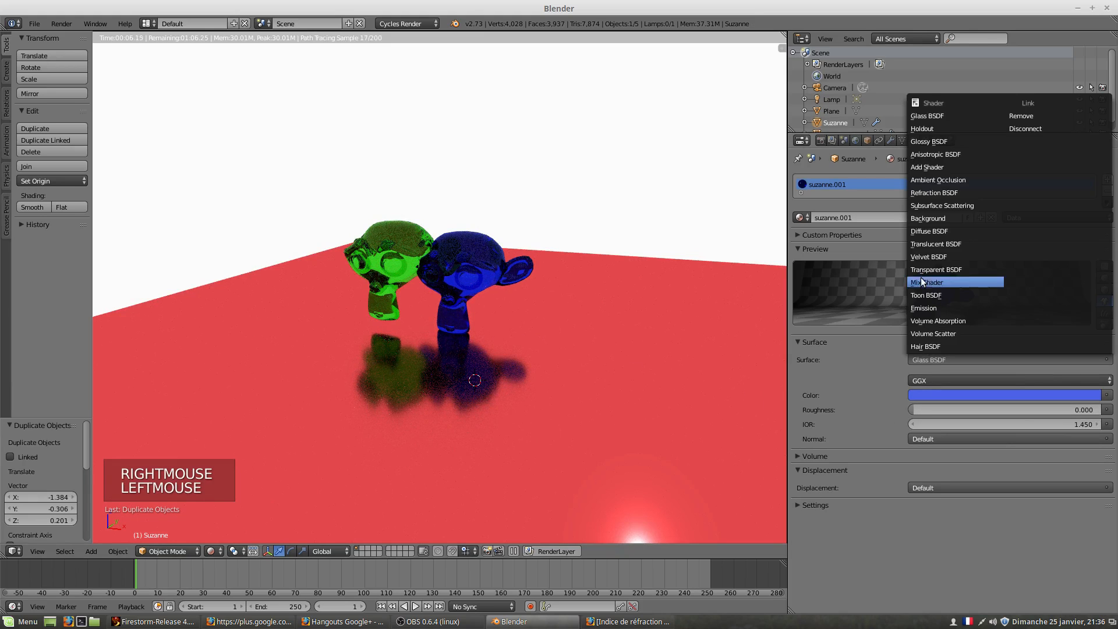
left_click(948, 155)
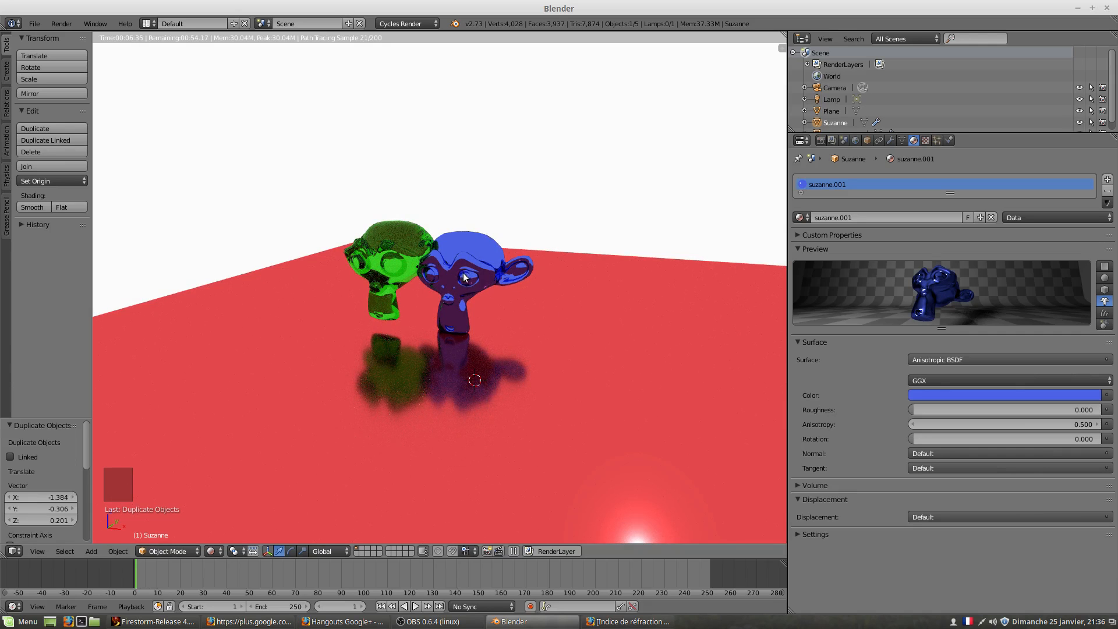
scroll(464, 279, "up", 2)
middle_click_drag(466, 272, 488, 290)
scroll(502, 282, "down", 1)
scroll(488, 286, "down", 1)
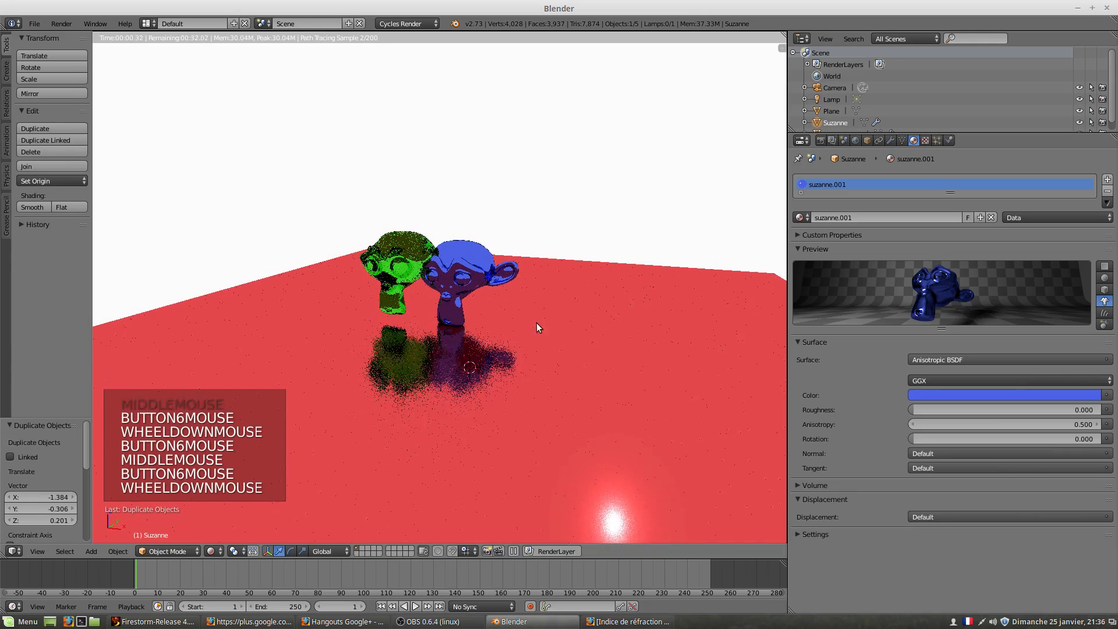
Add a cylinder mesh to the scene and place the 3D cursor on the floor beside the monkeys.
right_click(570, 365)
key("shift+a")
mouse_move(571, 364)
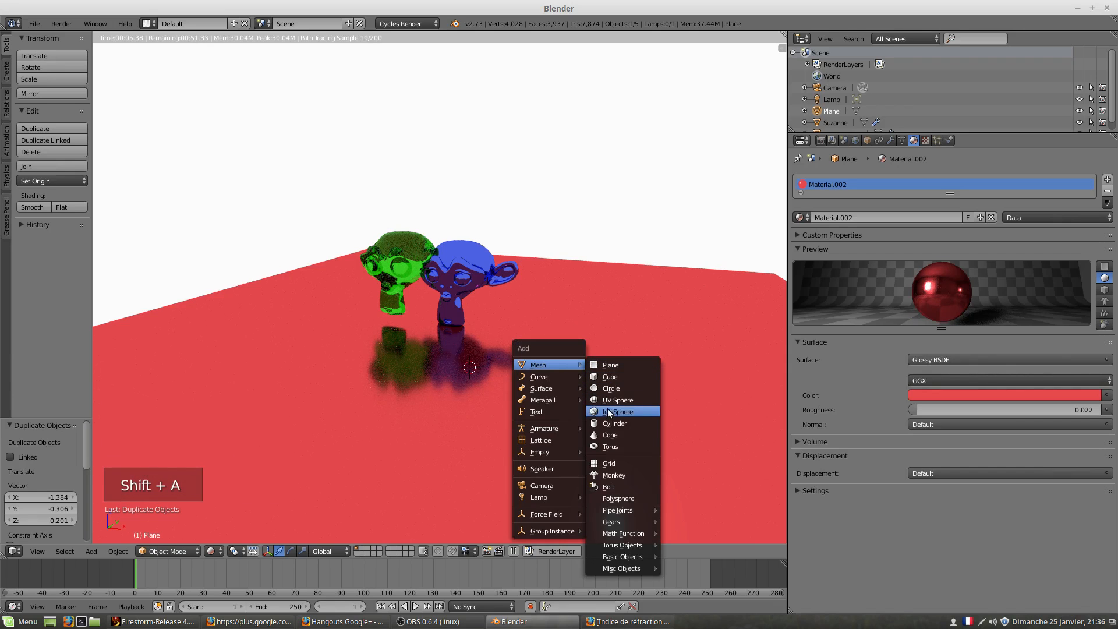
left_click(611, 427)
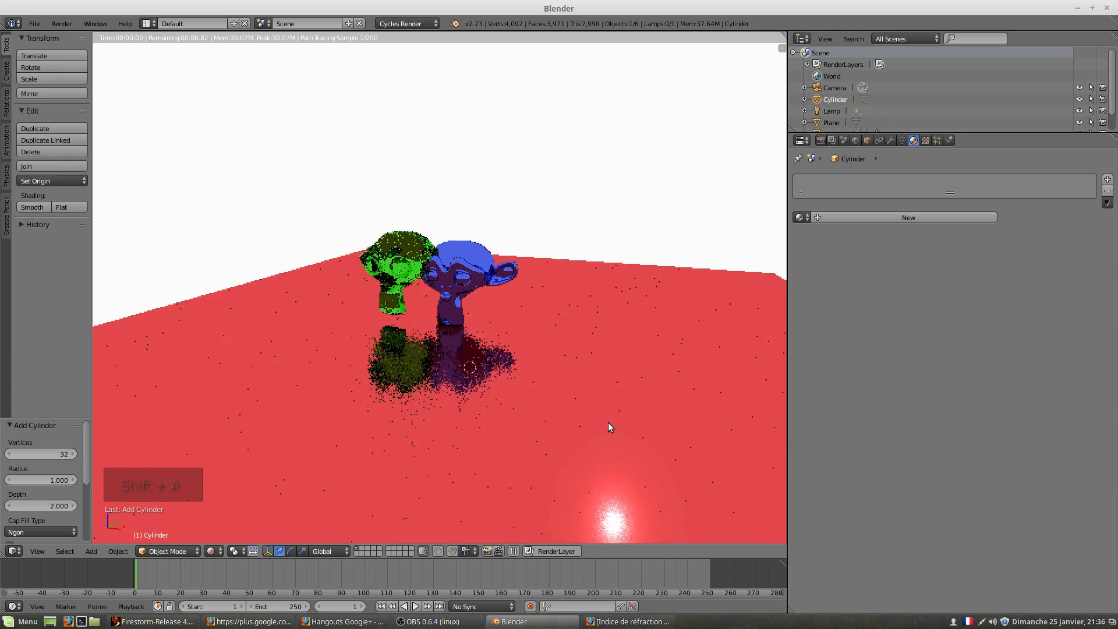
left_click(596, 364)
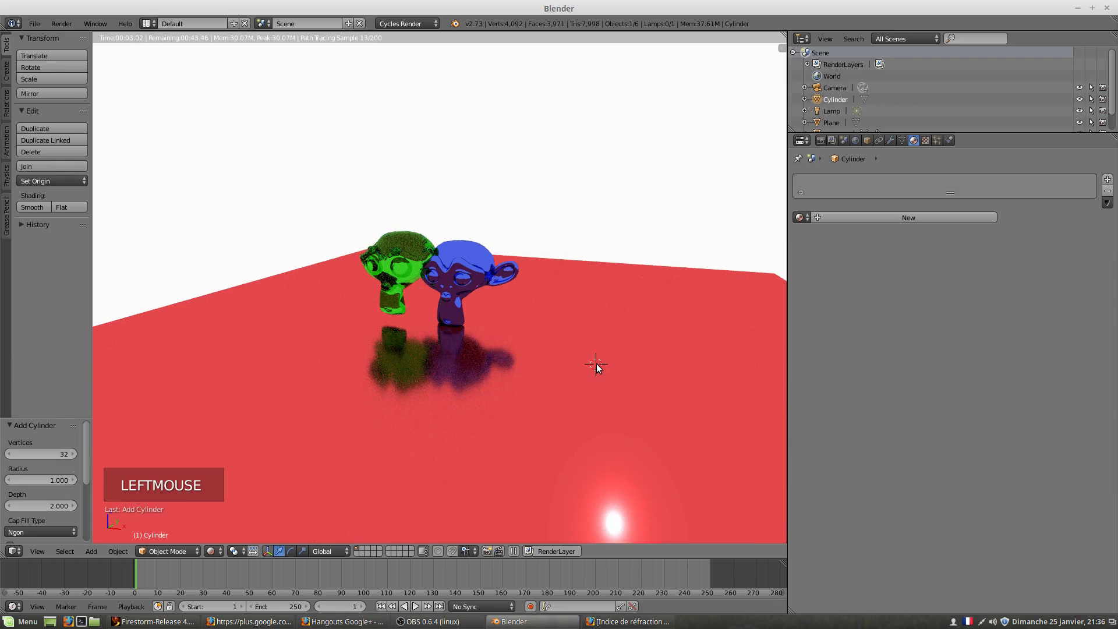
Switch the viewport to solid shading and raise the cylinder 3.174 units along the Z axis.
key("shift+z")
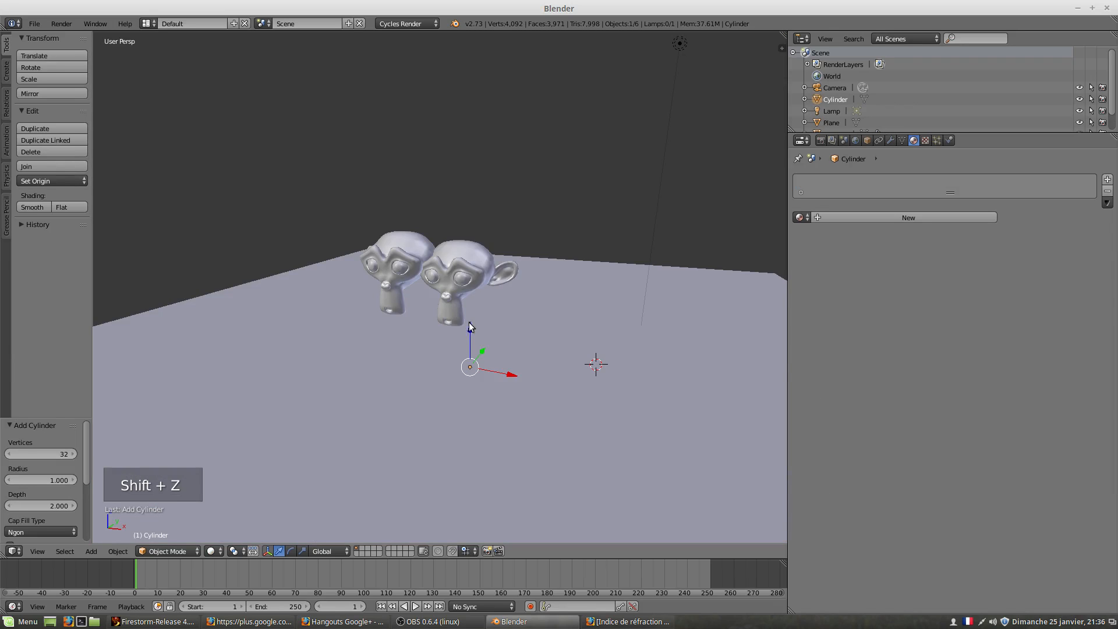
left_click_drag(470, 322, 484, 206)
left_click(484, 206)
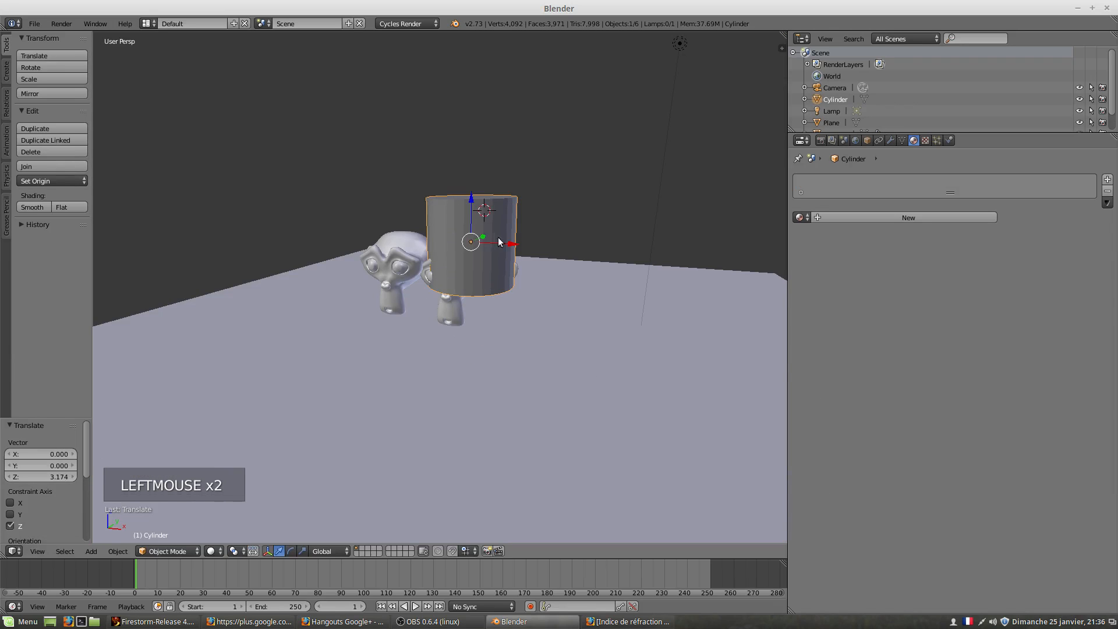
Move the cylinder 2.368 units along X beside the monkeys, lower it 0.912 units along Z, and shade it smooth.
left_click_drag(512, 243, 620, 247)
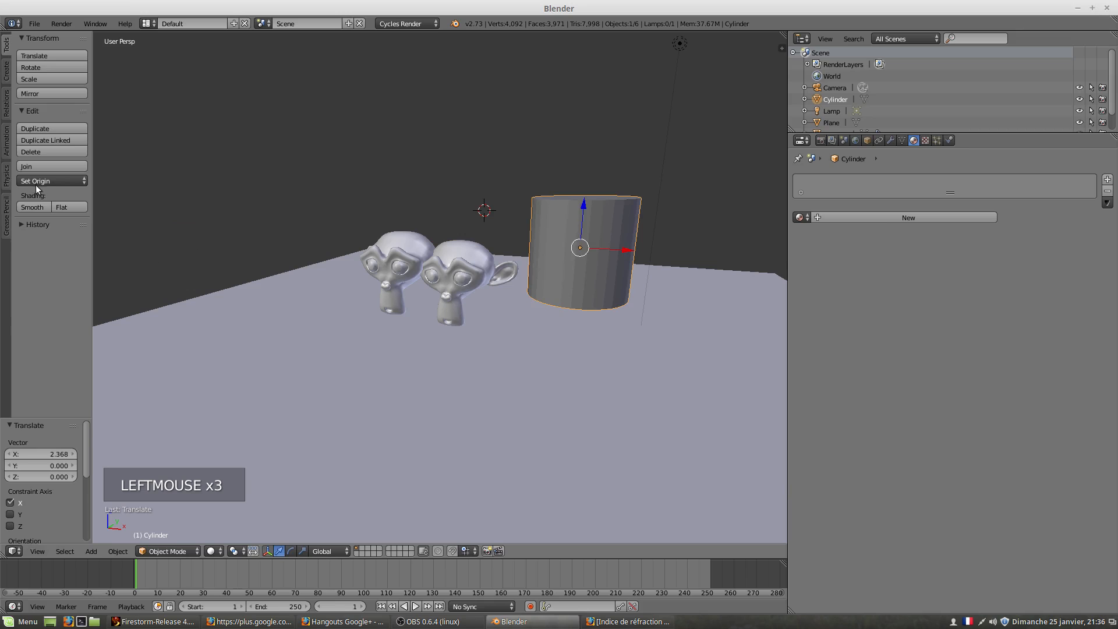
left_click(29, 208)
left_click_drag(584, 204, 579, 249)
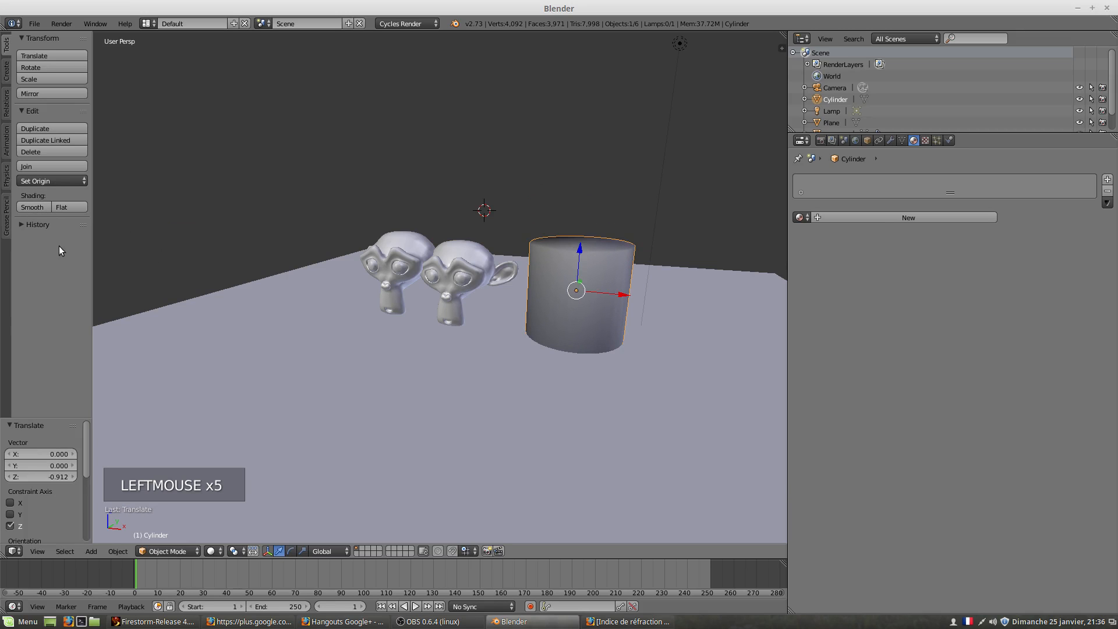
left_click(37, 208)
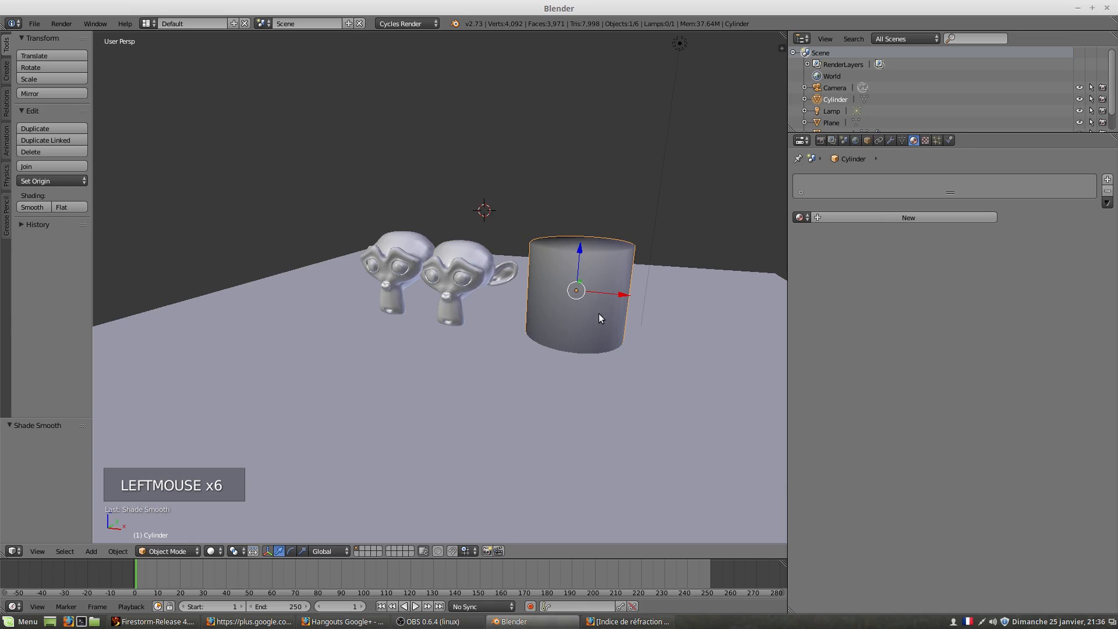
Give the cylinder a new material, switch the viewport to rendered shading, and set its surface shader to Glossy BSDF.
left_click(917, 218)
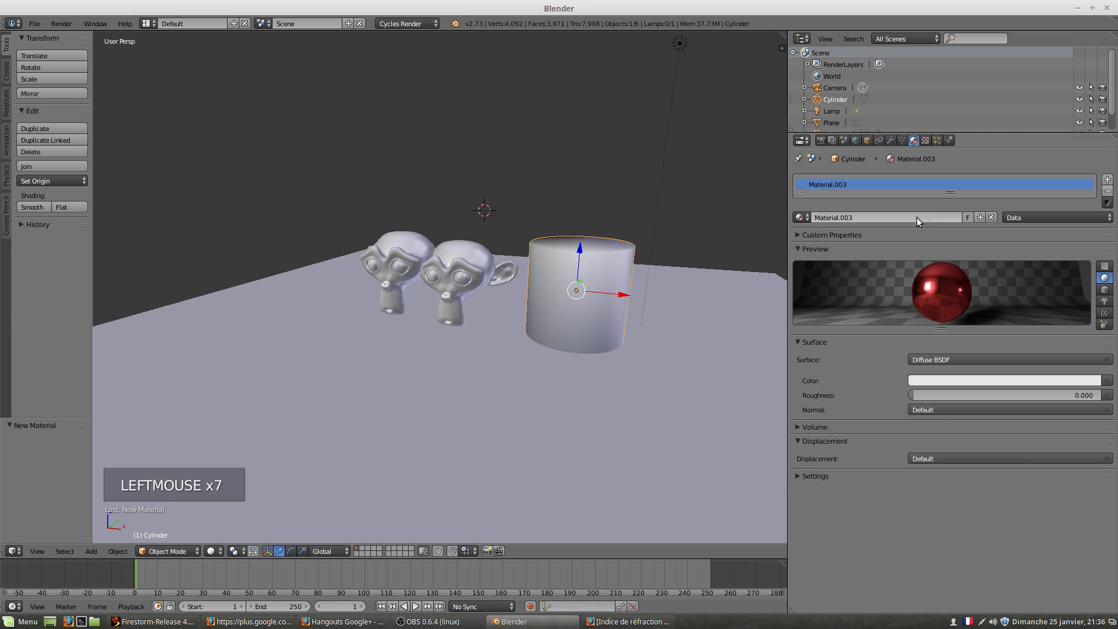
key("shift+z")
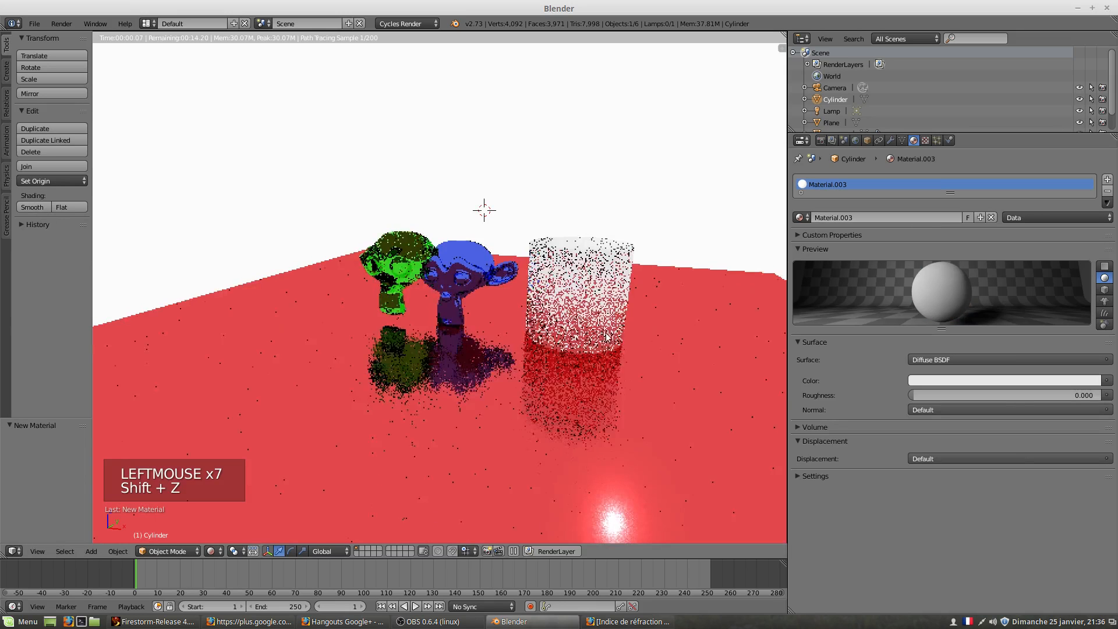
middle_click_drag(609, 303, 573, 321, "shift")
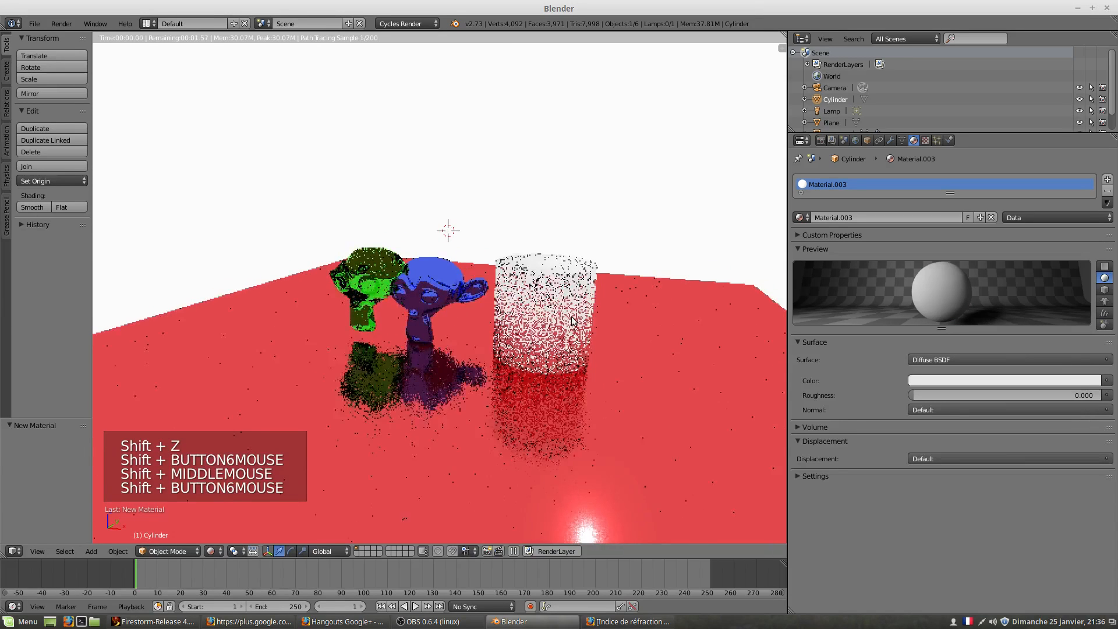
left_click(921, 359)
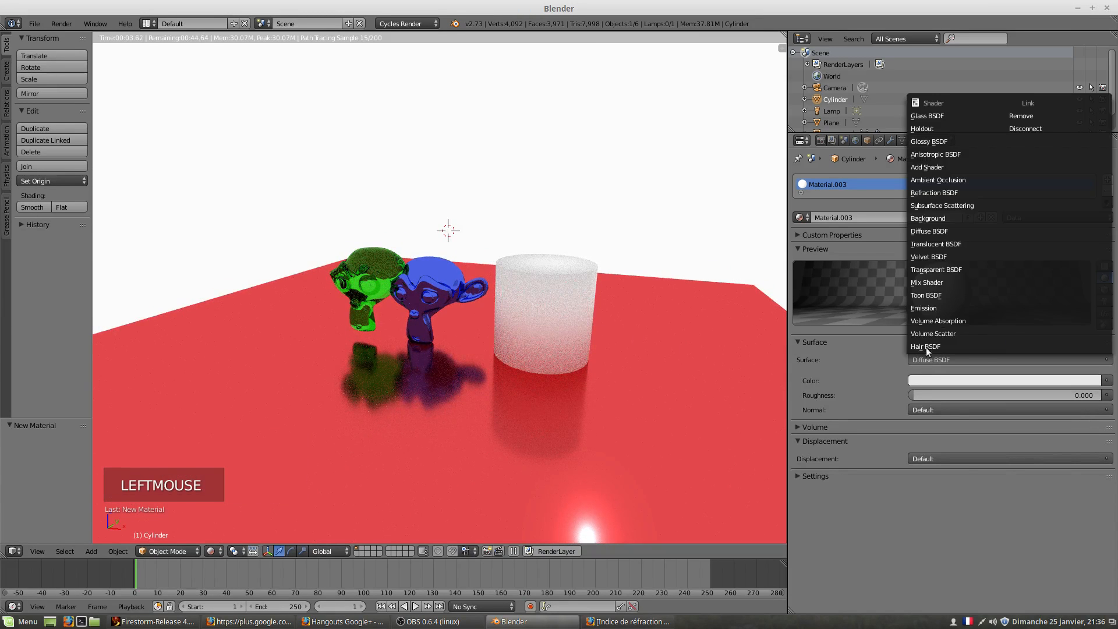
left_click(962, 139)
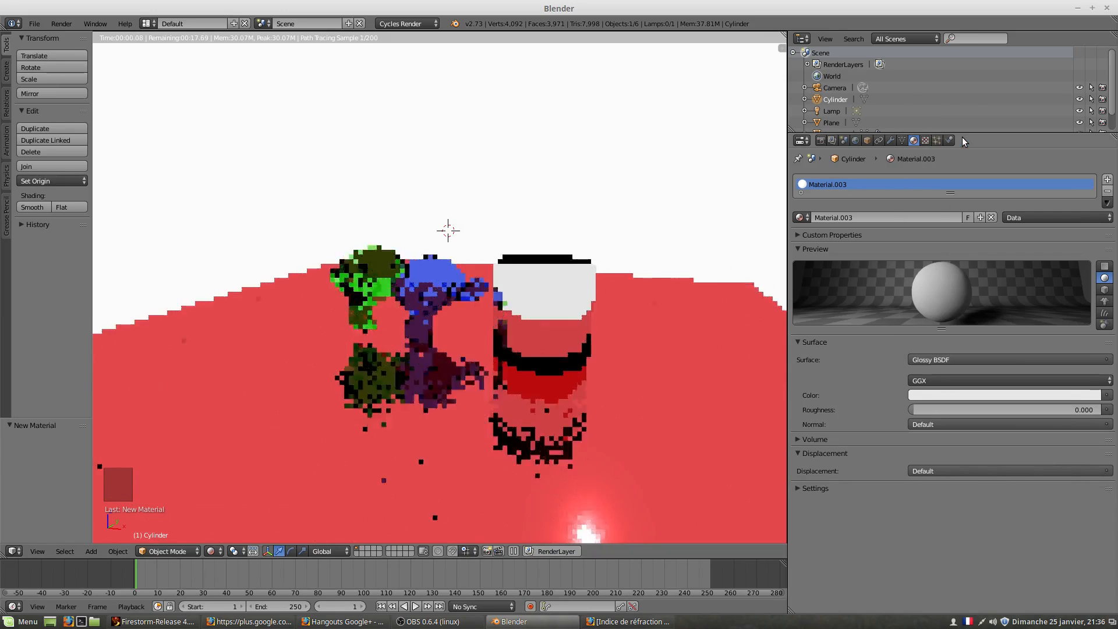
Duplicate the red floor plane with an offset of X 2.743, Y 1.104 and Z -0.465.
right_click(559, 315)
key("shift+d")
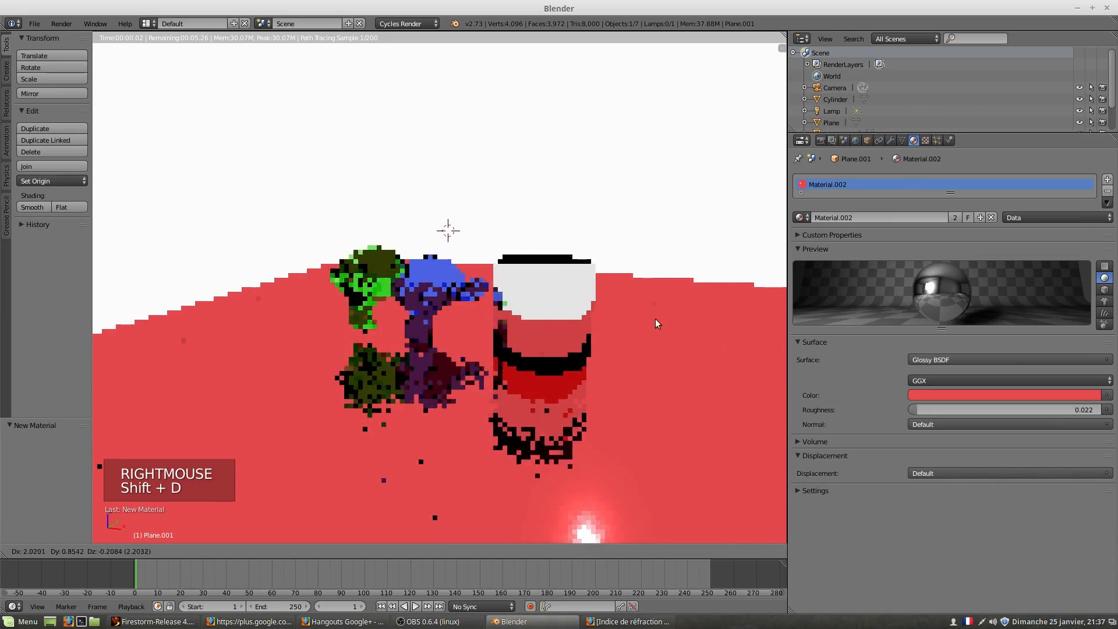
left_click(683, 328)
Duplicate the cylinder with an offset of X 2.409, Y 1.098, Z 0.010 and change its surface shader to Anisotropic BSDF.
right_click(560, 299)
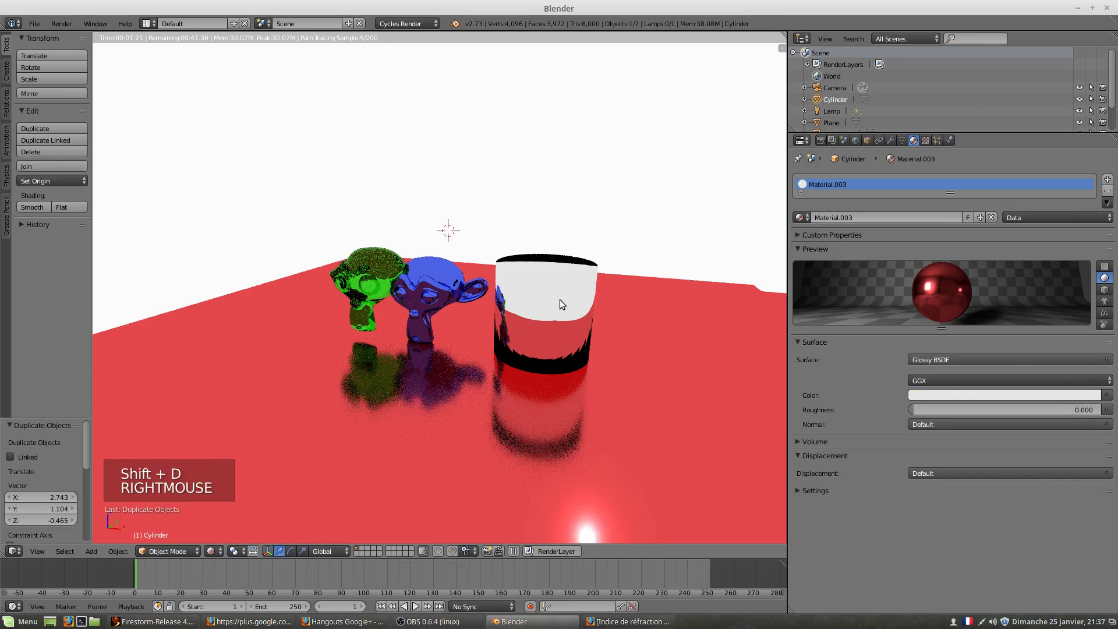
right_click(542, 292)
right_click(529, 303)
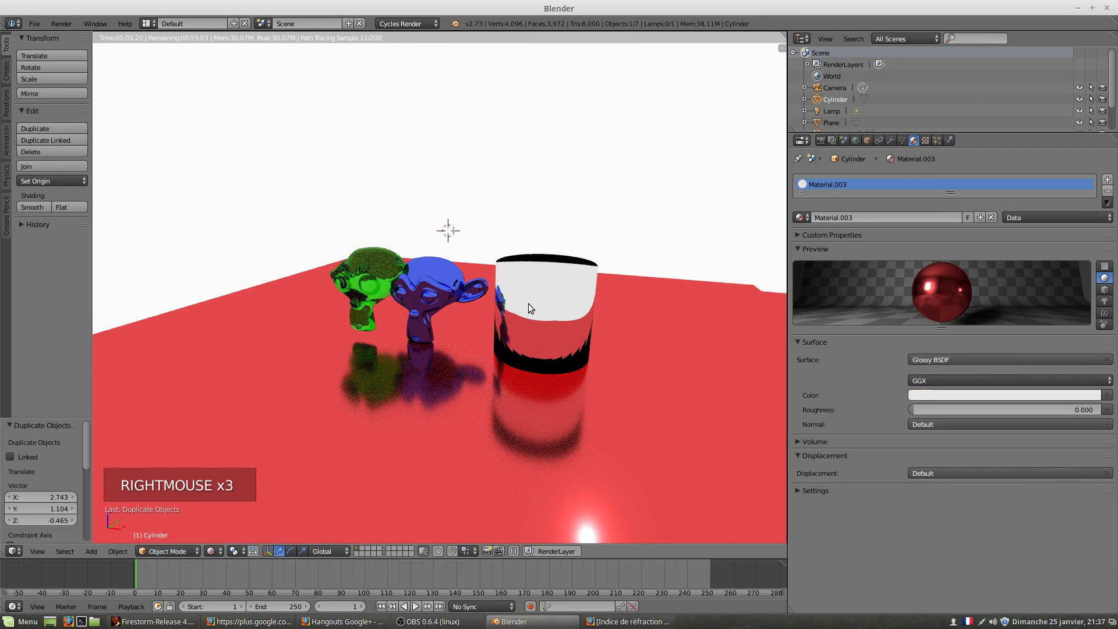
right_click(531, 307)
right_click(531, 305)
key("shift+d")
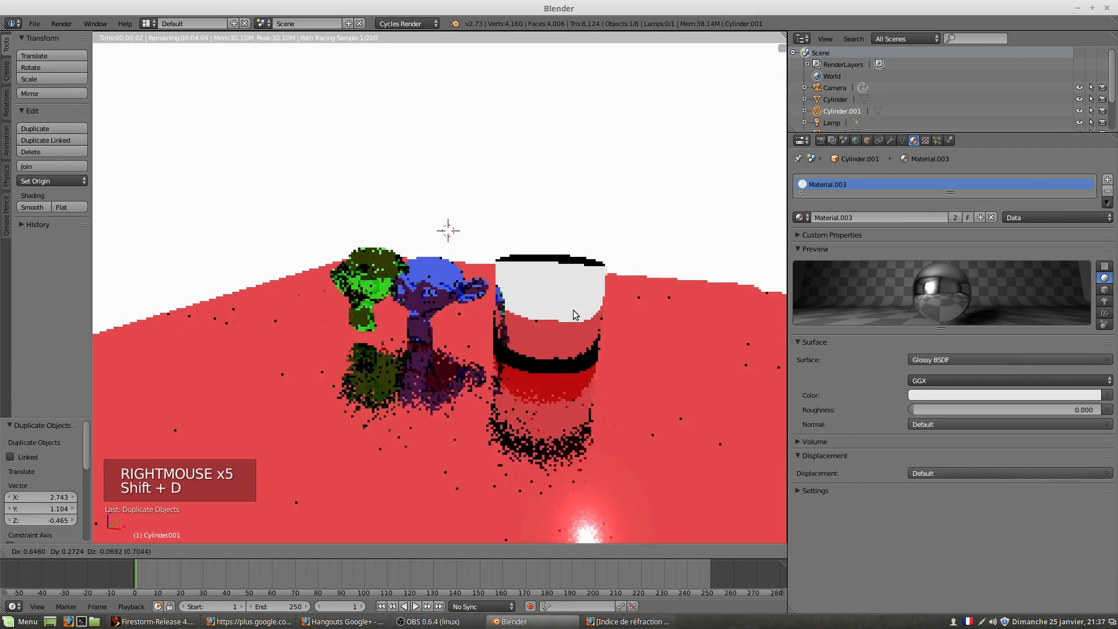
left_click(655, 303)
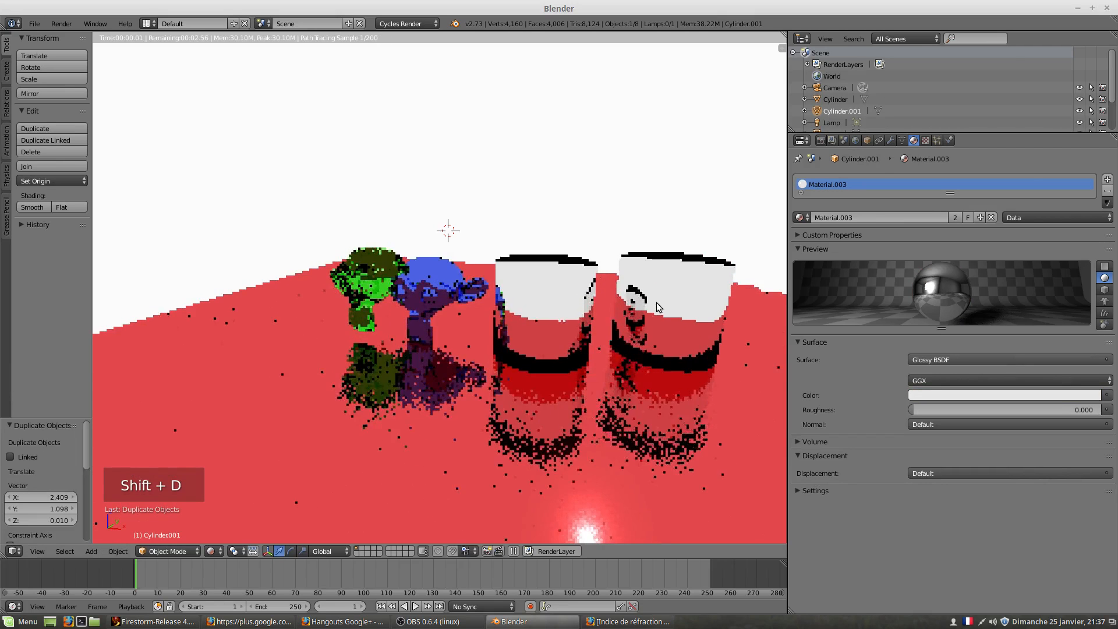
left_click(923, 359)
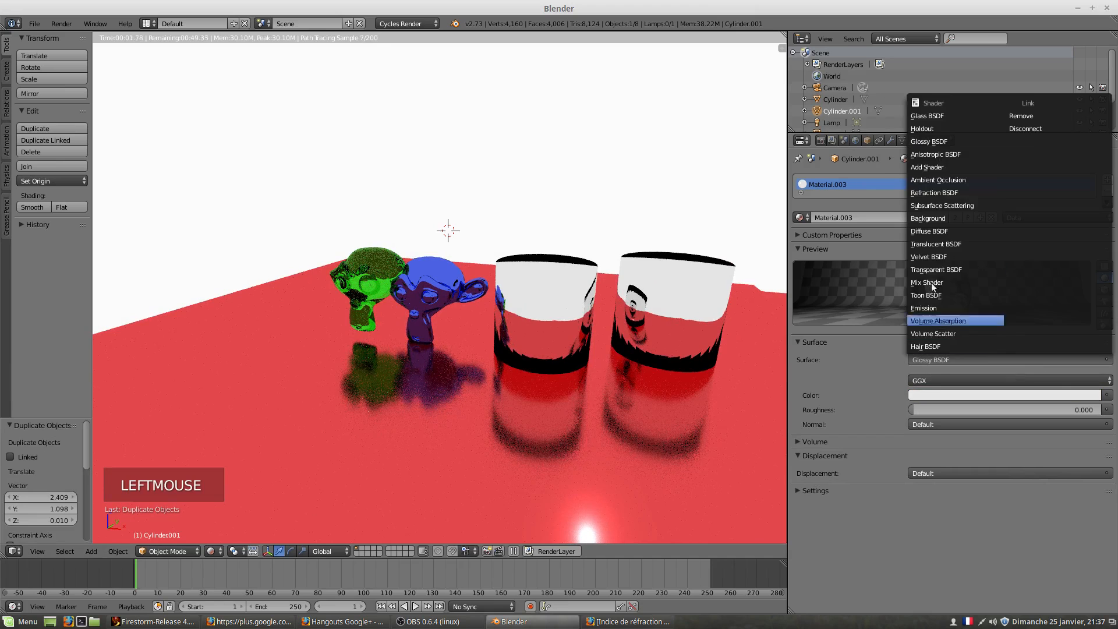
left_click(930, 155)
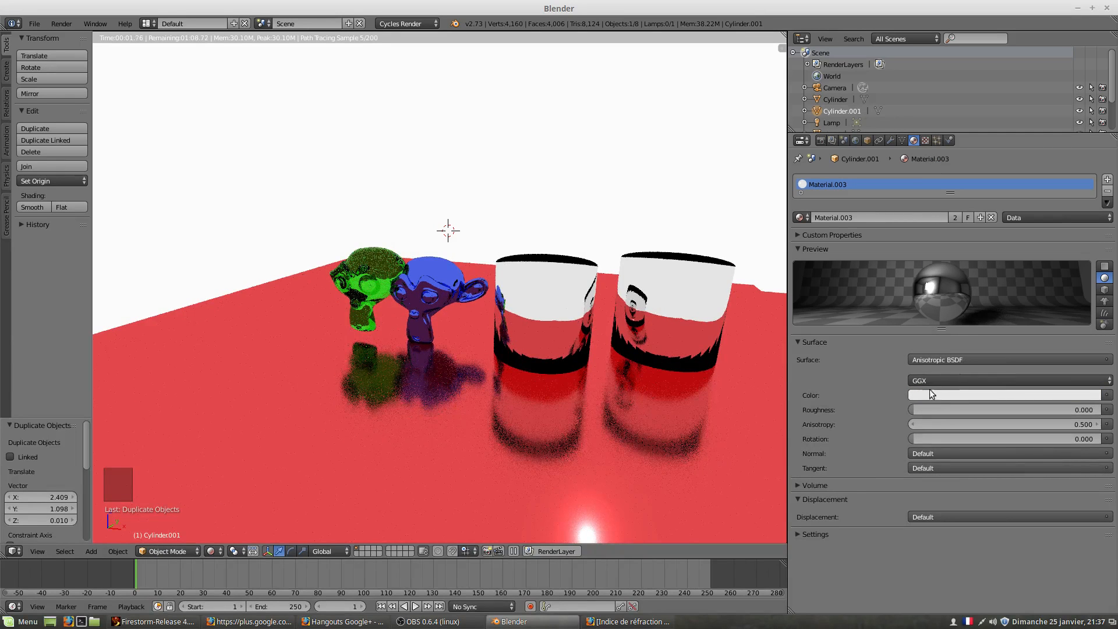
Select the original red floor plane and move it X -0.188, Y -1.076, Z 0.205.
right_click(689, 322)
middle_click_drag(693, 333, 617, 404)
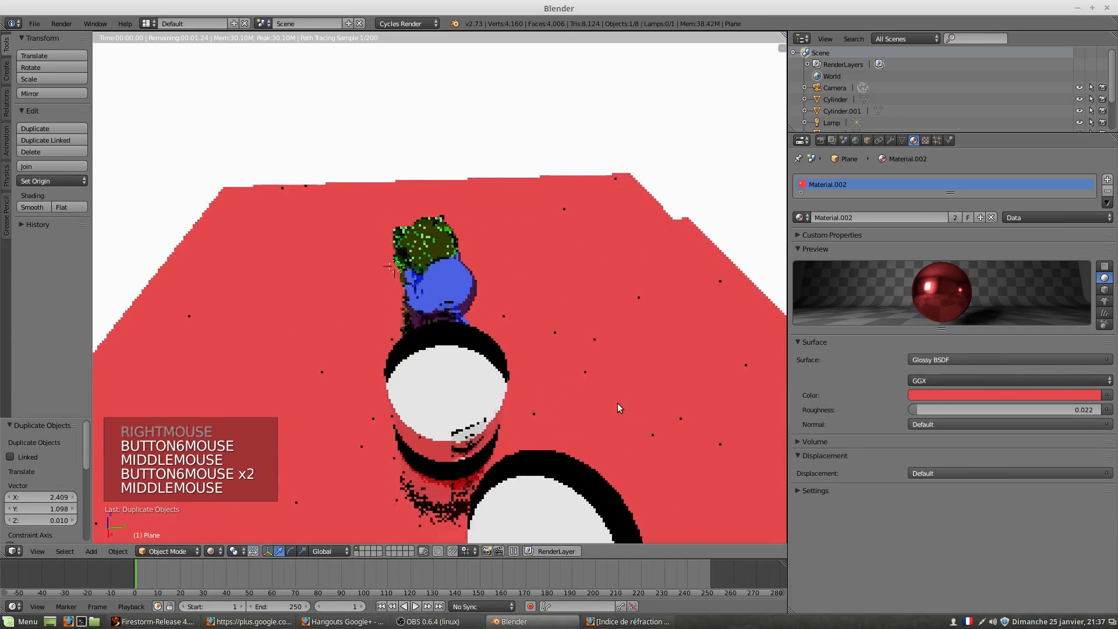
scroll(617, 403, "down", 2)
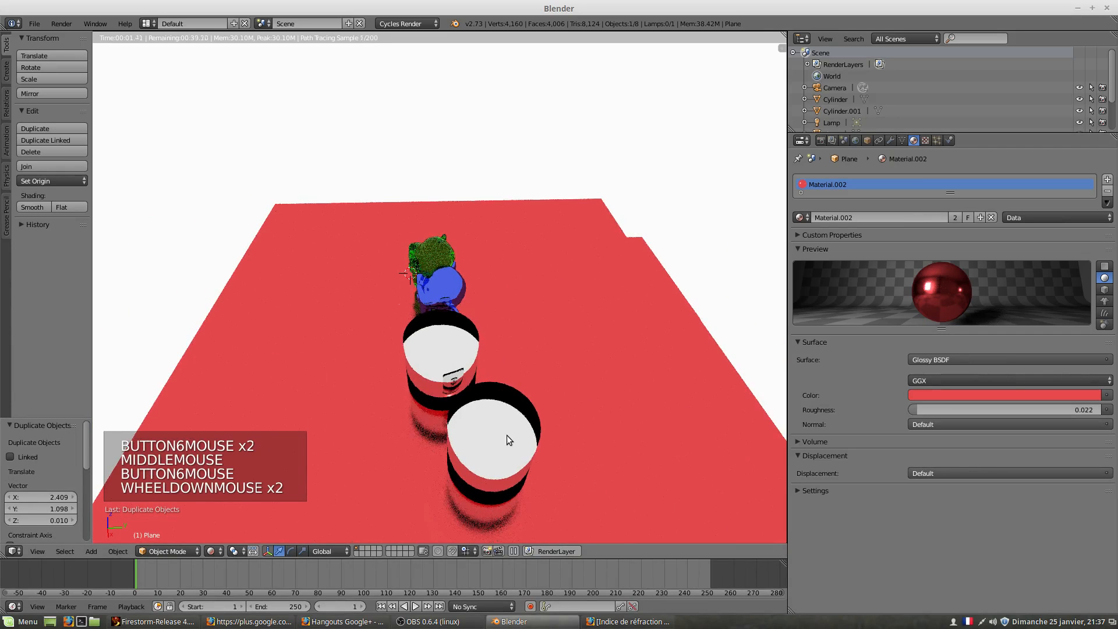
key("g")
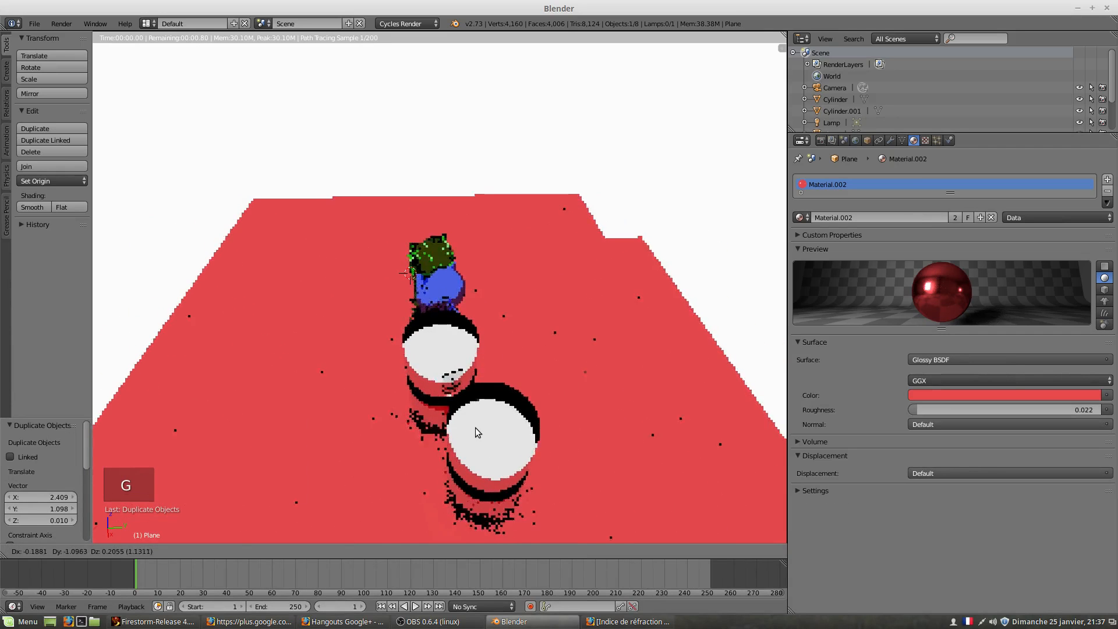
left_click(475, 427)
Move the duplicated cylinder X 0.004, Y -1.113, Z -0.007 to line it up with the first cylinder.
right_click(508, 468)
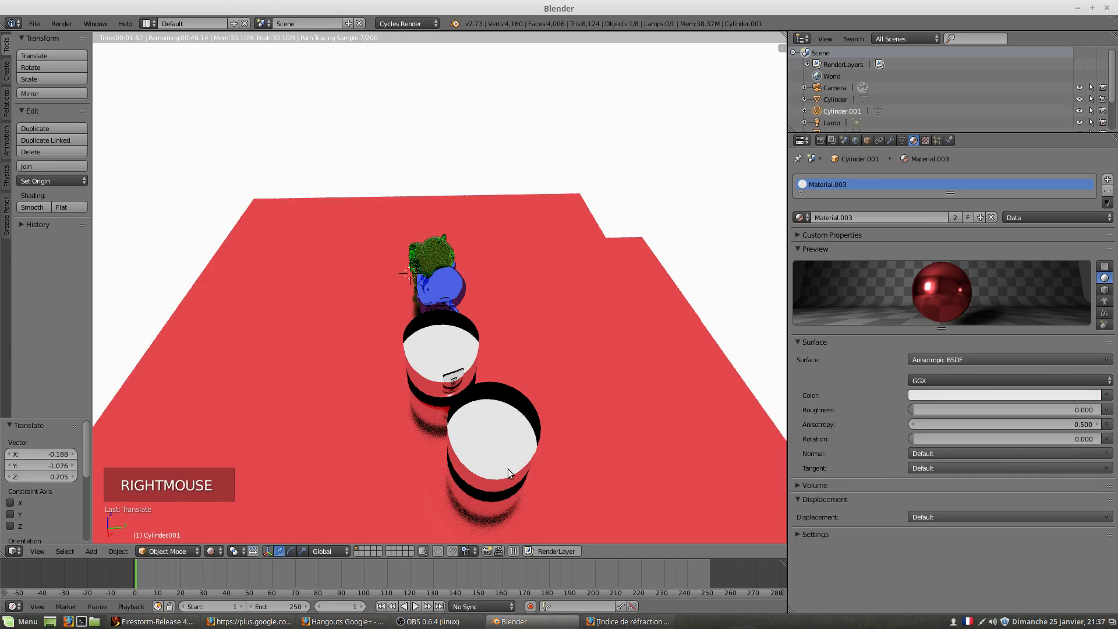
key("g")
key("g")
left_click(452, 469)
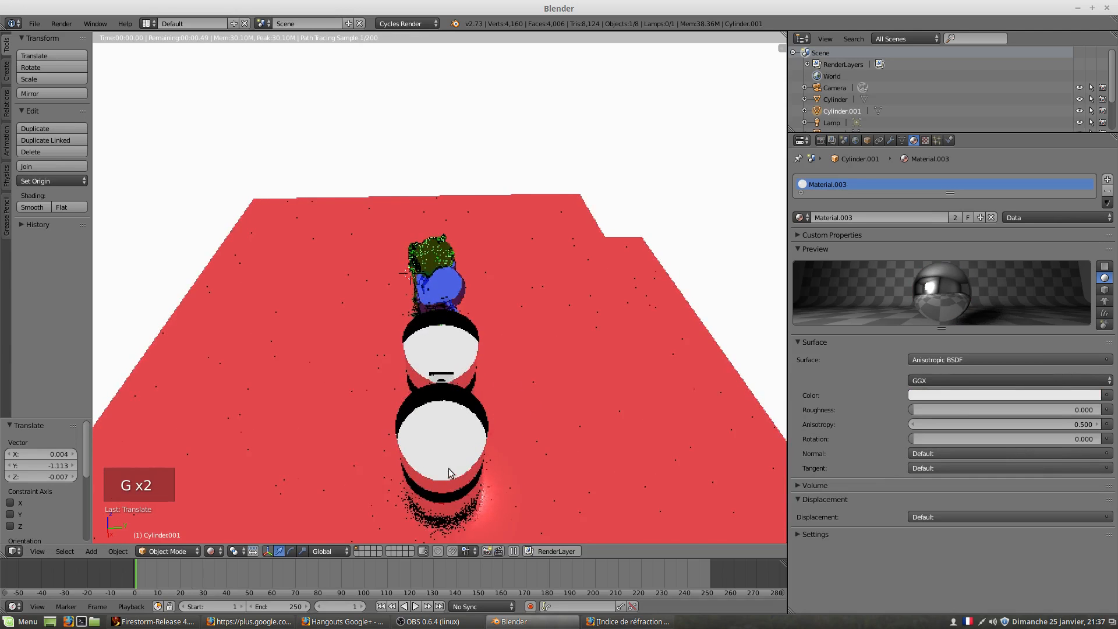
Examine the reflections on the two cylinders up close and from farther away.
scroll(460, 466, "down", 1)
middle_click_drag(461, 466, 555, 430)
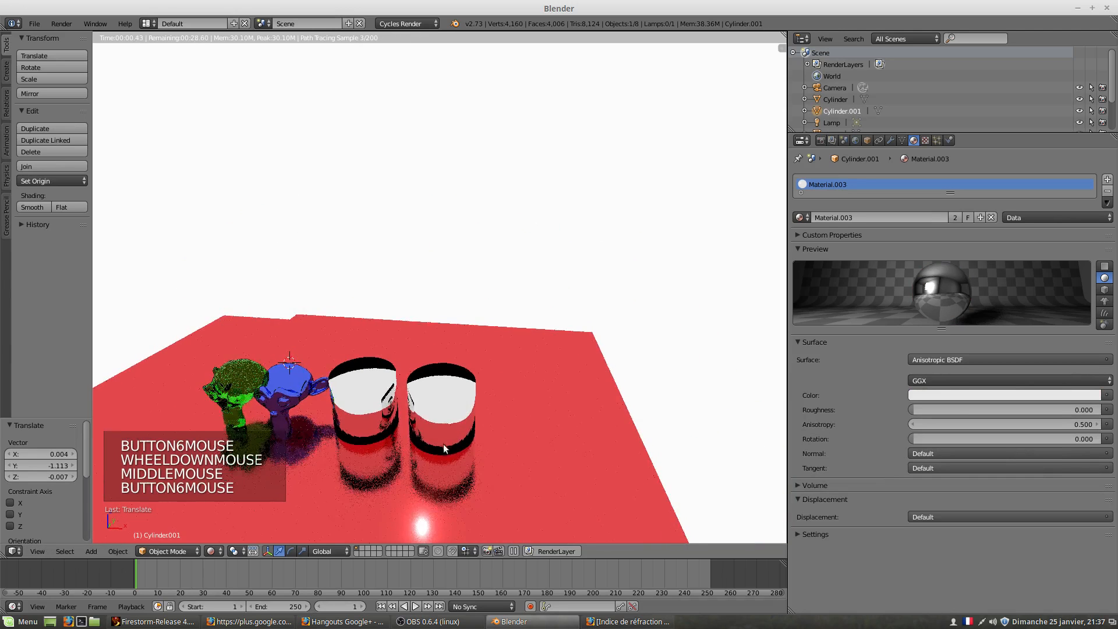
middle_click_drag(442, 444, 478, 361, "shift")
scroll(452, 386, "up", 5)
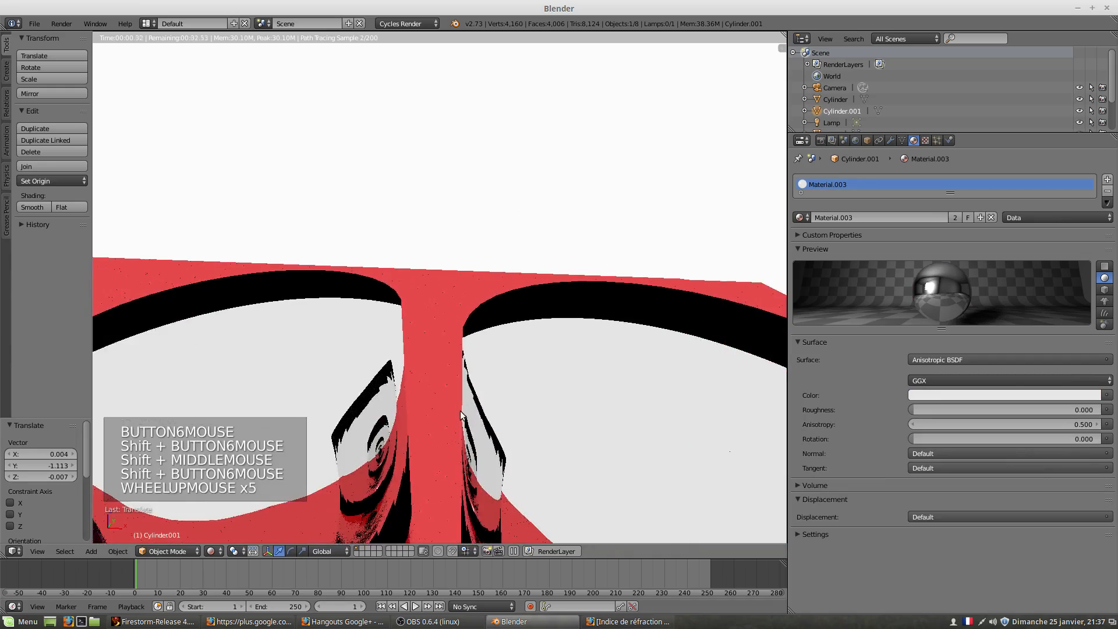
scroll(460, 411, "down", 4)
middle_click_drag(419, 407, 420, 378, "shift")
scroll(440, 383, "down", 1, "shift")
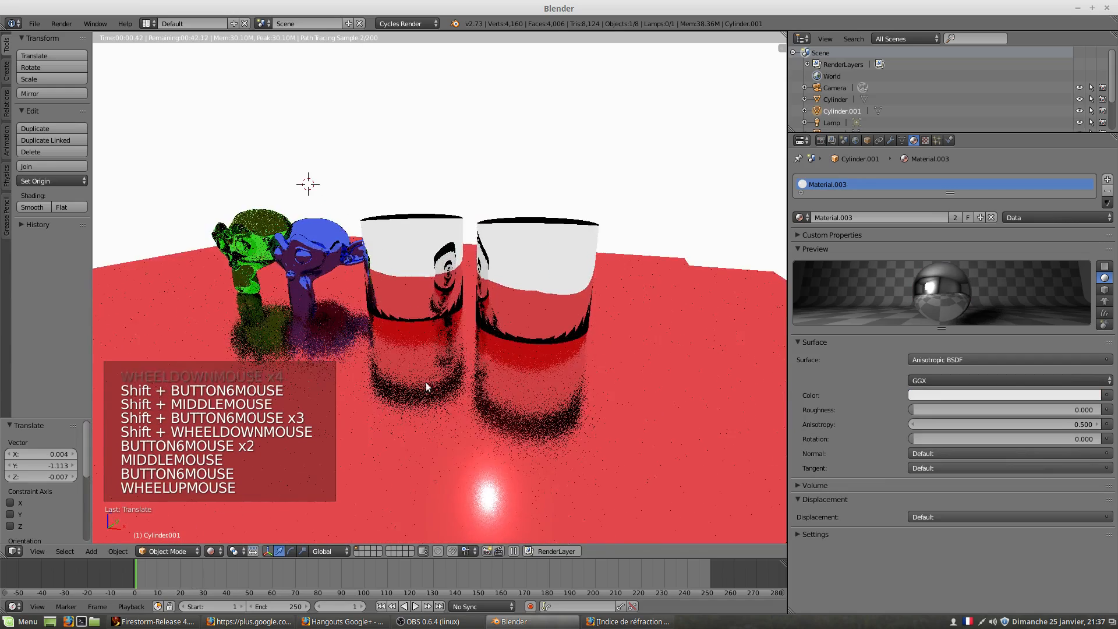
scroll(427, 380, "up", 1)
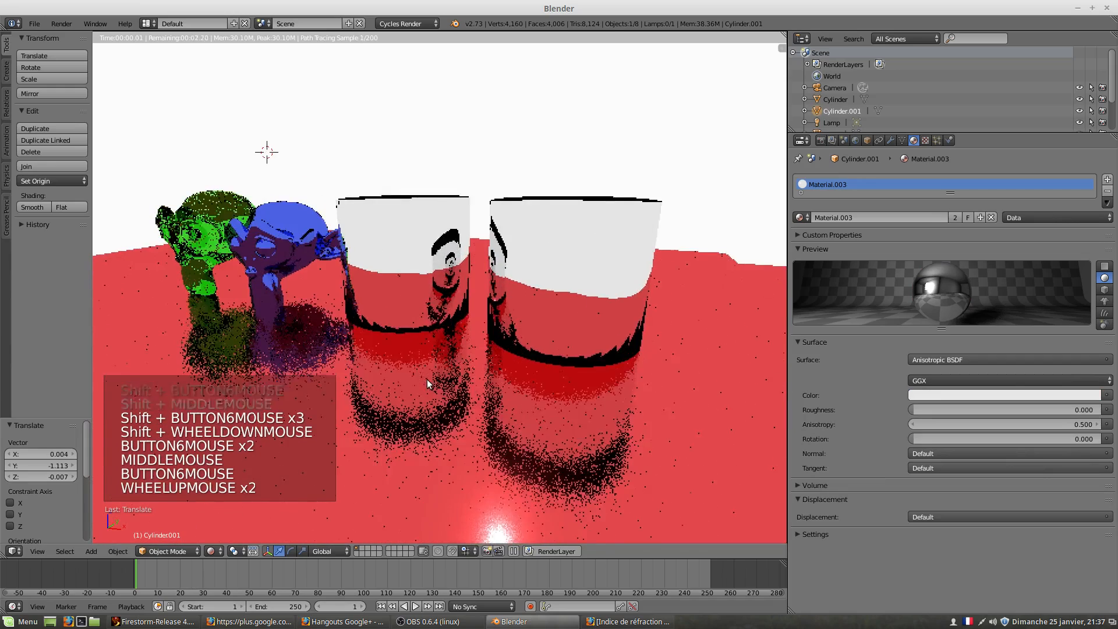
Try adjusting the roughness of the duplicated cylinder's material and return it to 0.000.
right_click(577, 265)
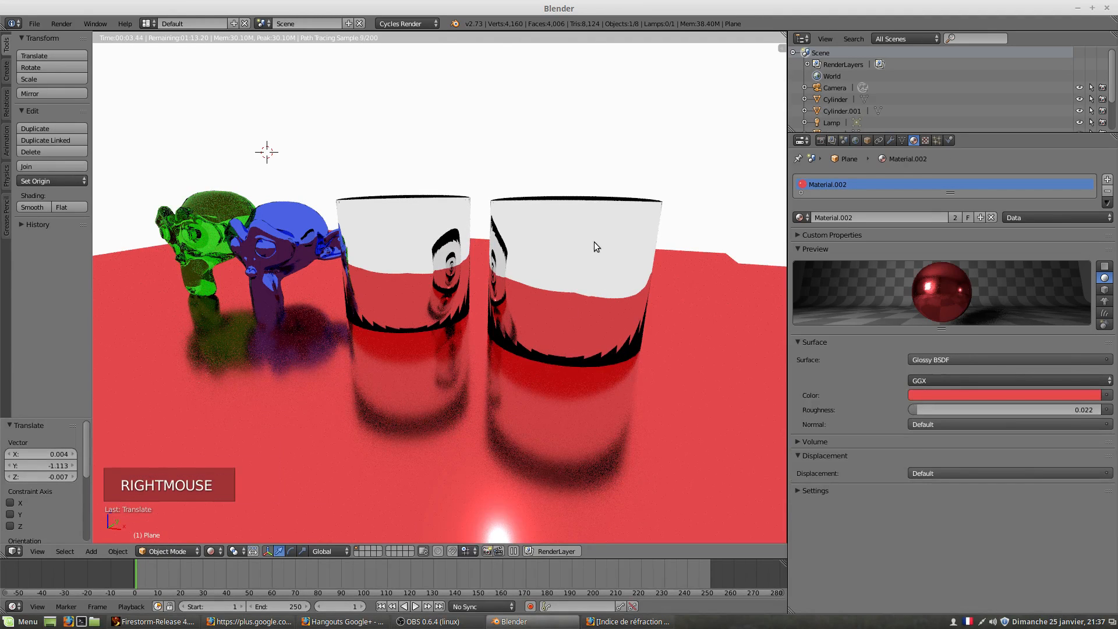
right_click(594, 245)
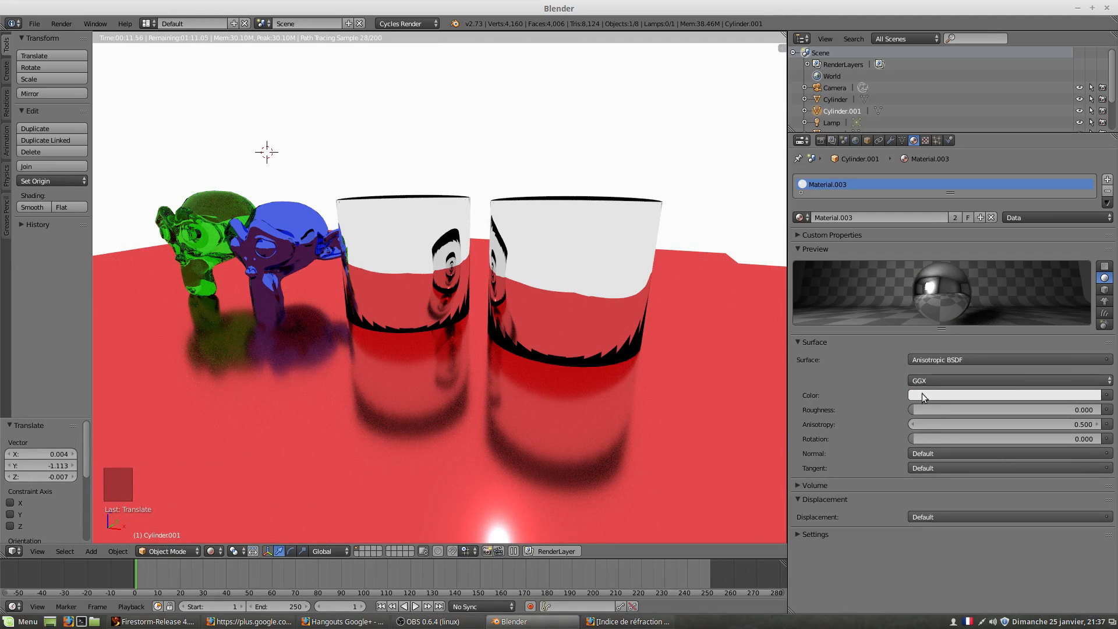
mouse_move(914, 411)
left_mouse_down()
mouse_move(932, 410)
mouse_move(912, 410)
left_mouse_up()
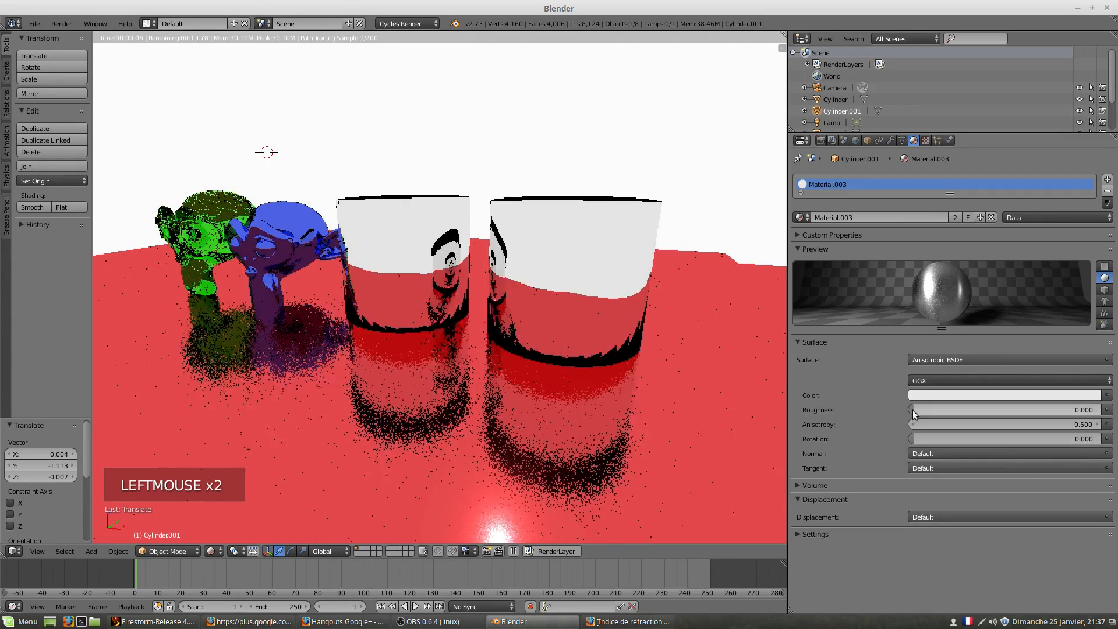
Reselect the duplicated cylinder and make its shared material a single-user copy.
right_click(582, 288)
right_click(579, 254)
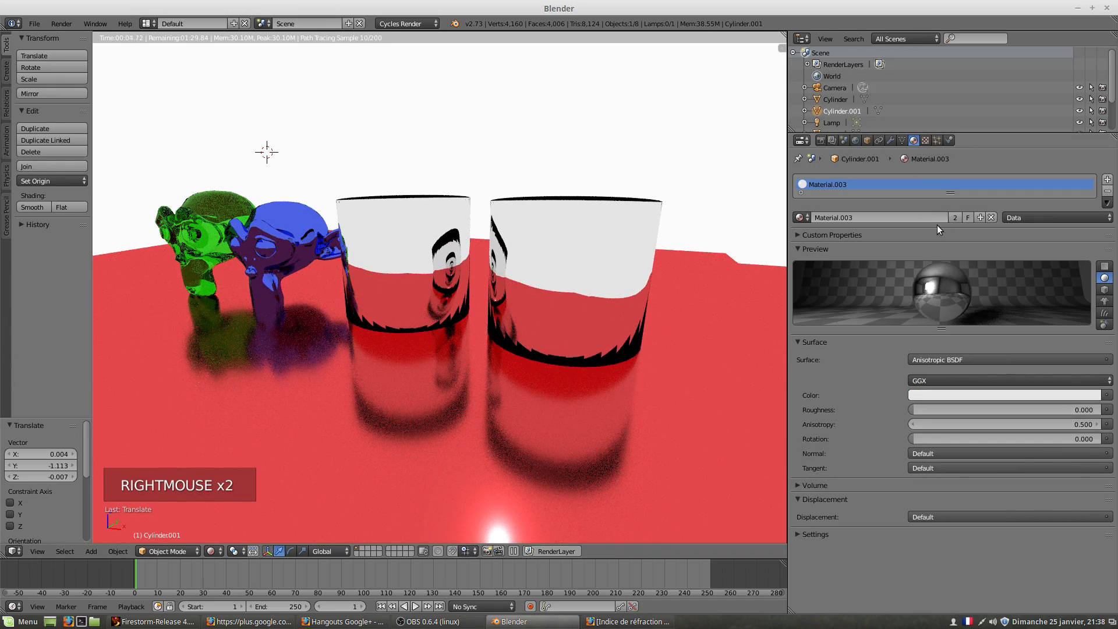
left_click(956, 218)
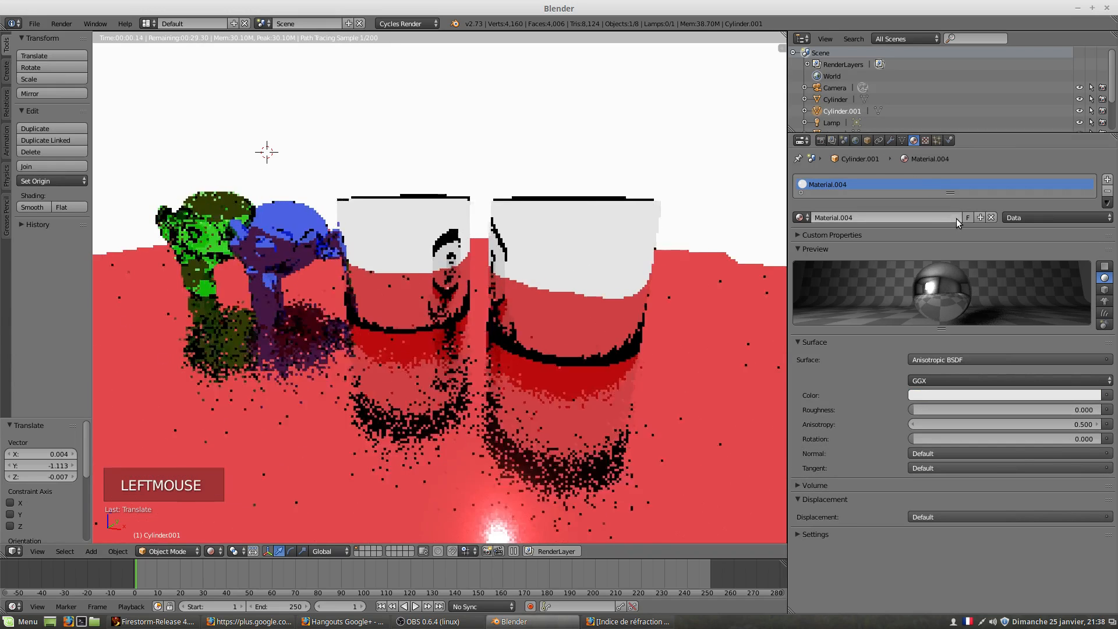
Select the first cylinder and change its surface shader to Glossy BSDF.
right_click(408, 251)
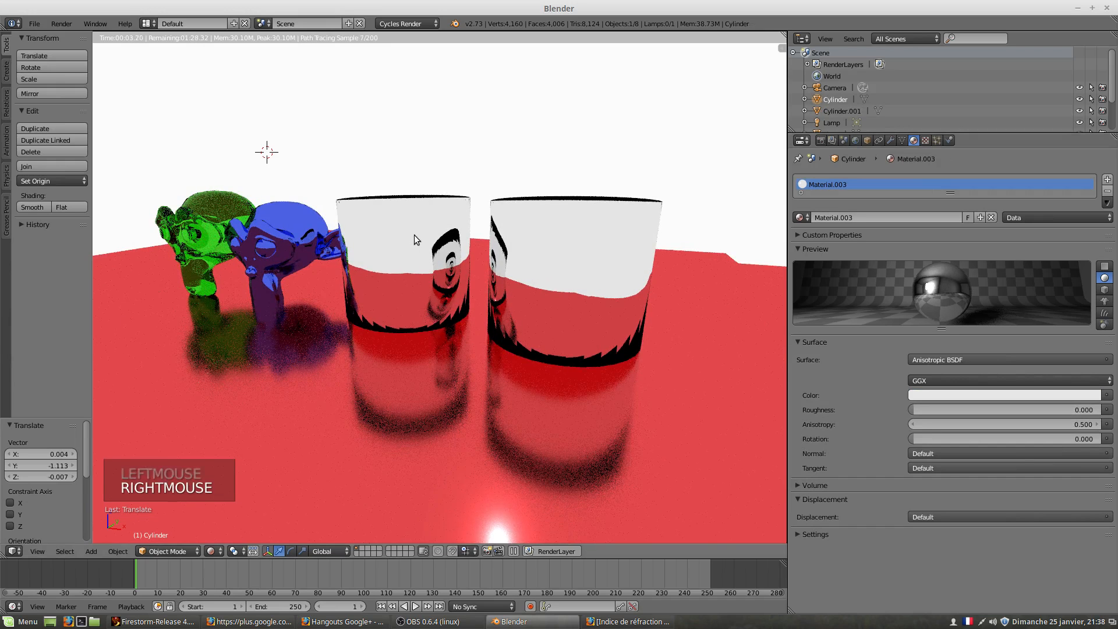
left_click(917, 357)
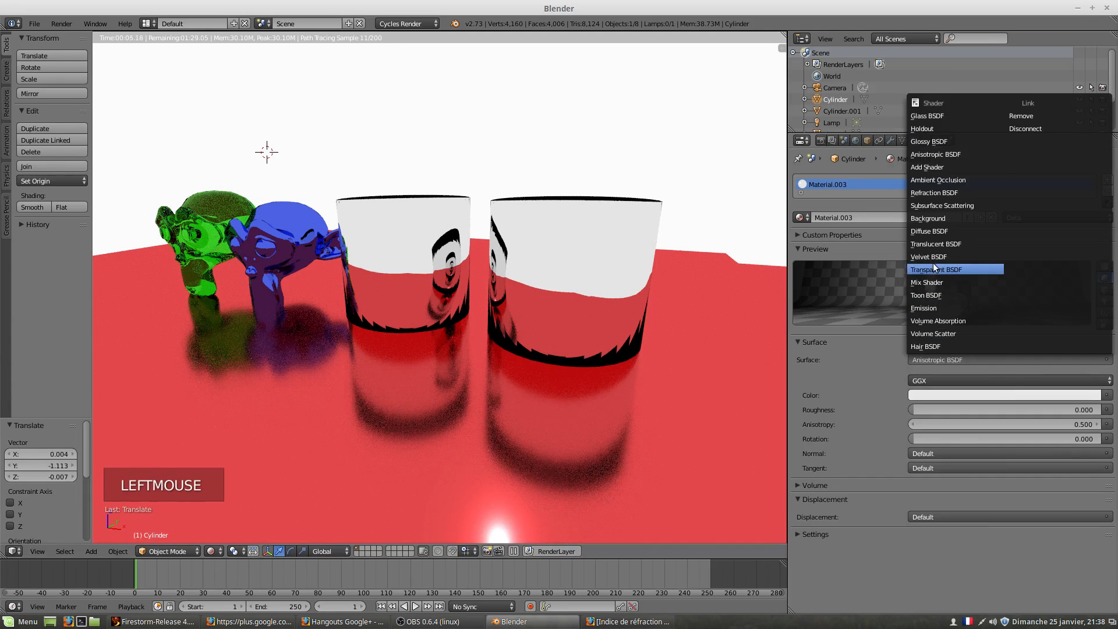
left_click(951, 139)
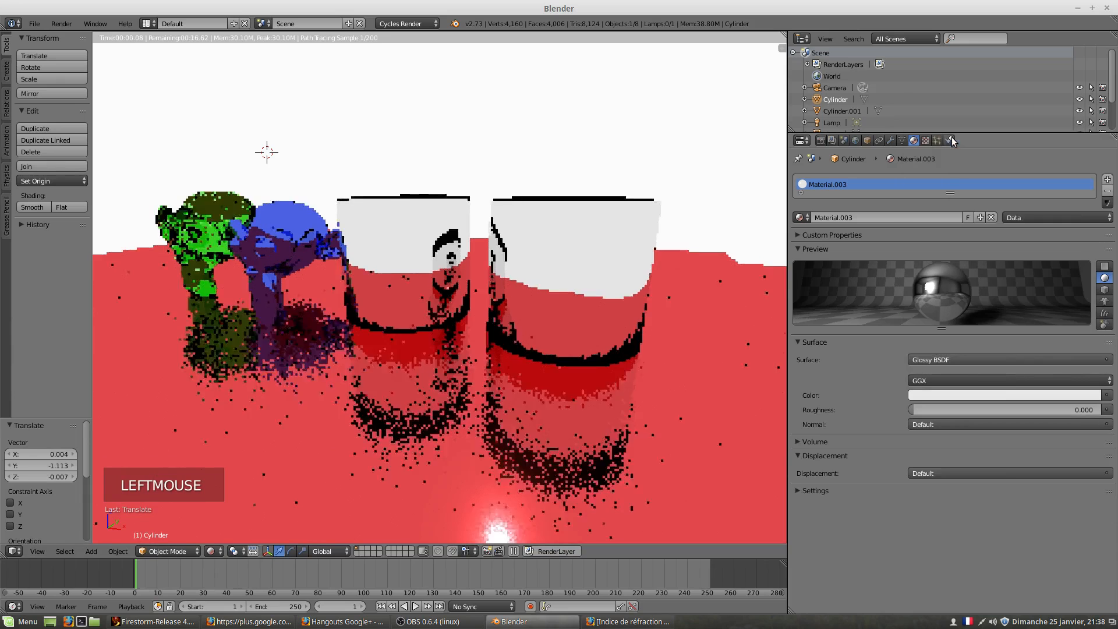
Set the duplicated cylinder's anisotropic shader to roughness 0.025 and anisotropy -1.000.
right_click(631, 227)
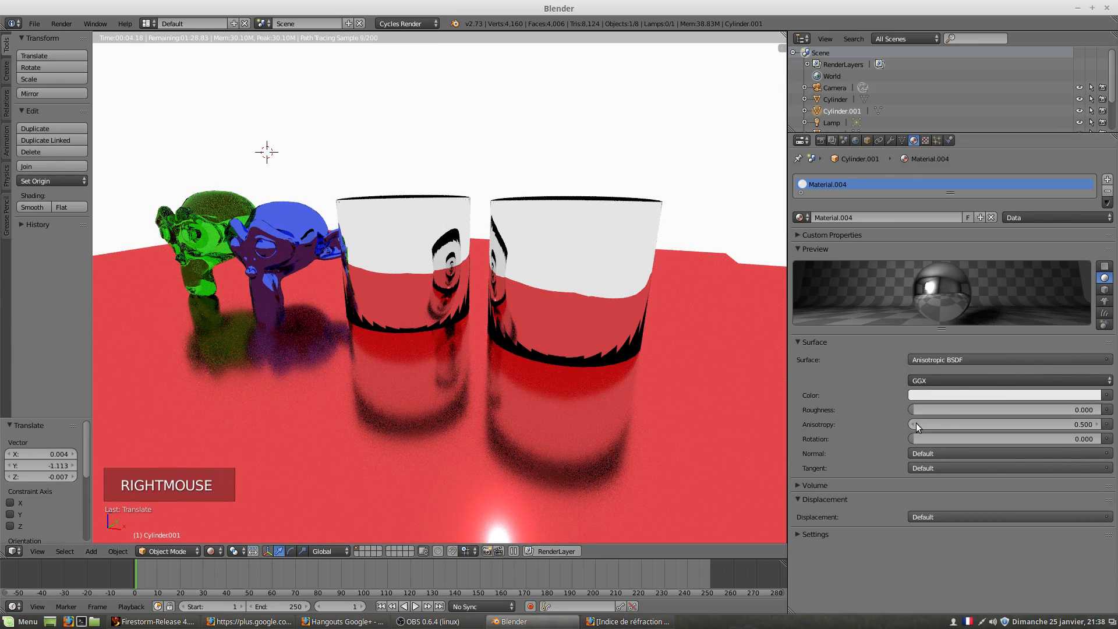
left_click_drag(912, 415, 920, 415)
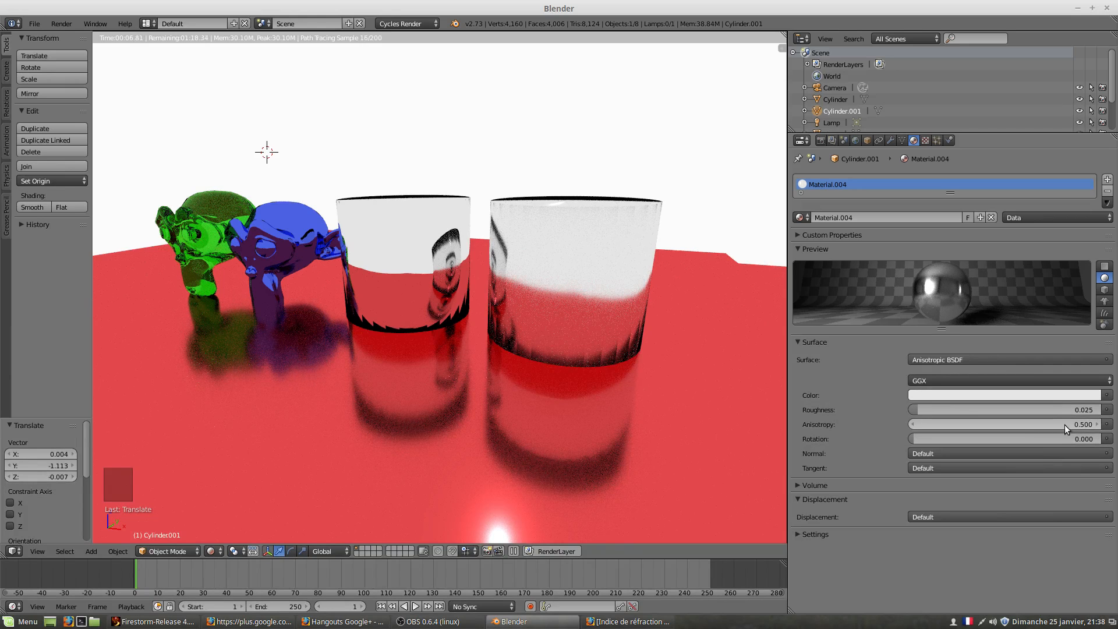
left_click_drag(1058, 426, 915, 425)
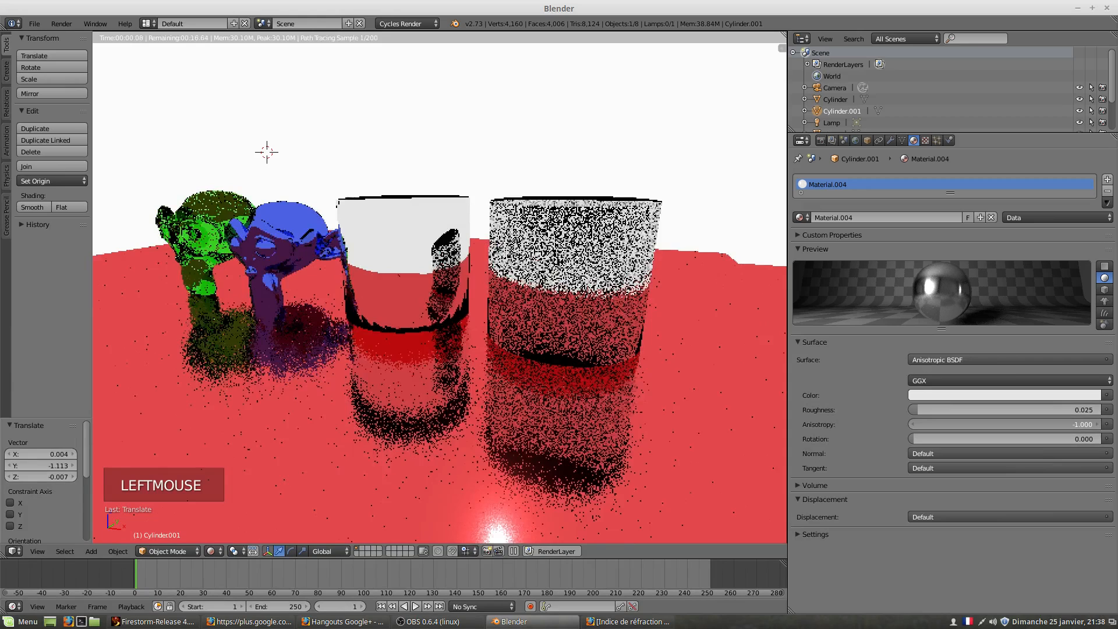
Reset the duplicated cylinder's anisotropy to 0 and raise it to 1.000.
left_click_drag(1000, 425, 985, 425)
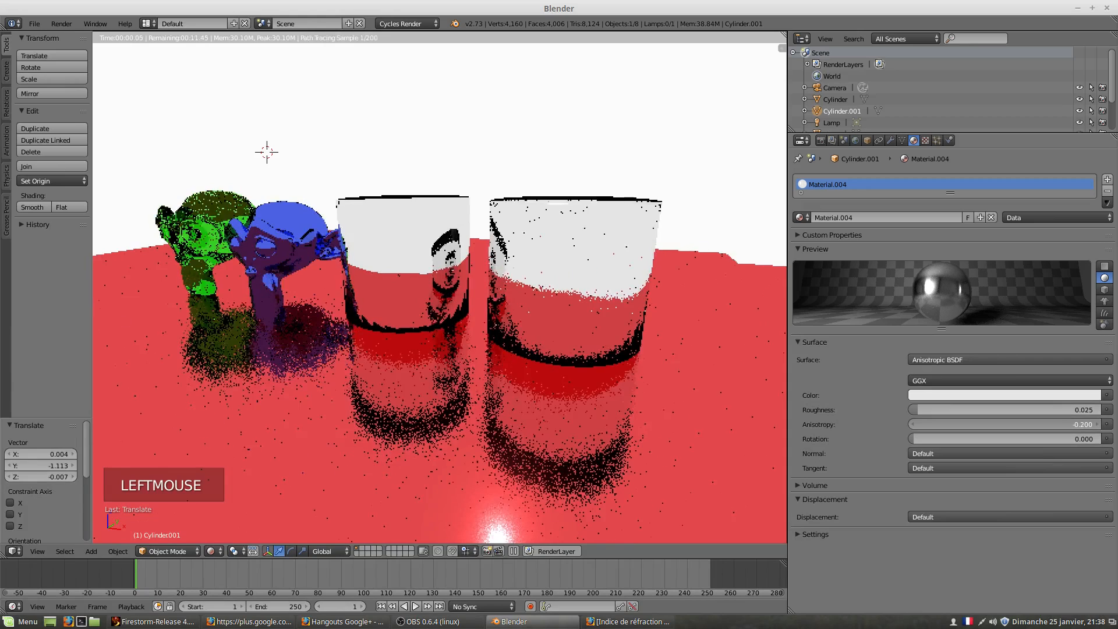
double_click(1081, 428)
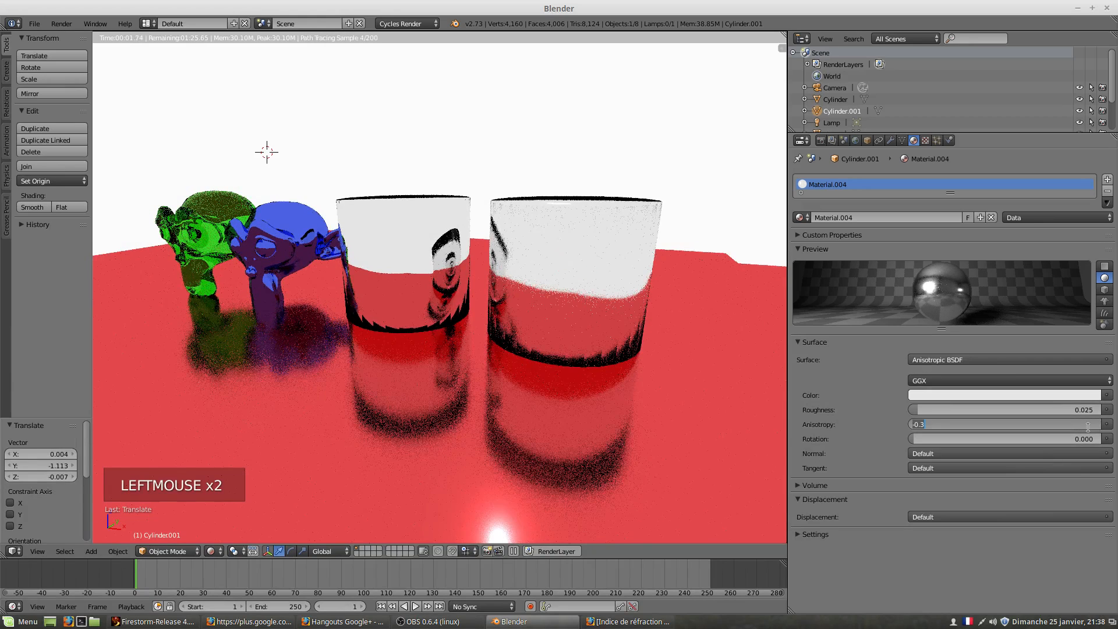
type("0")
key("Return")
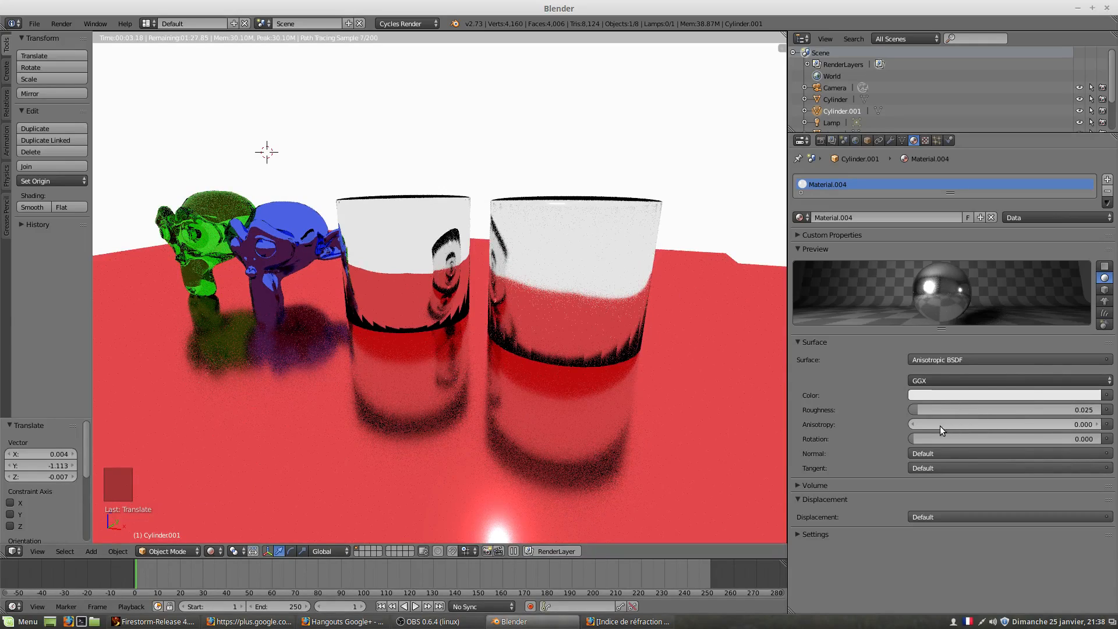
left_click_drag(940, 425, 1098, 425)
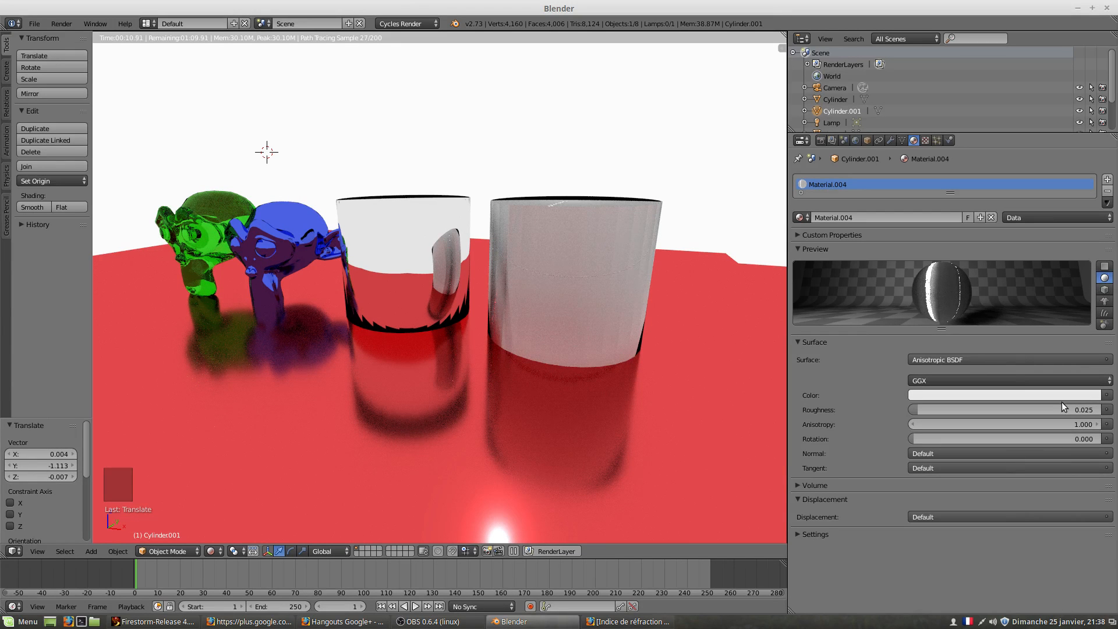
Set the duplicated cylinder's shader roughness to 0.012 and its anisotropy to 0.600.
scroll(560, 288, "down", 2)
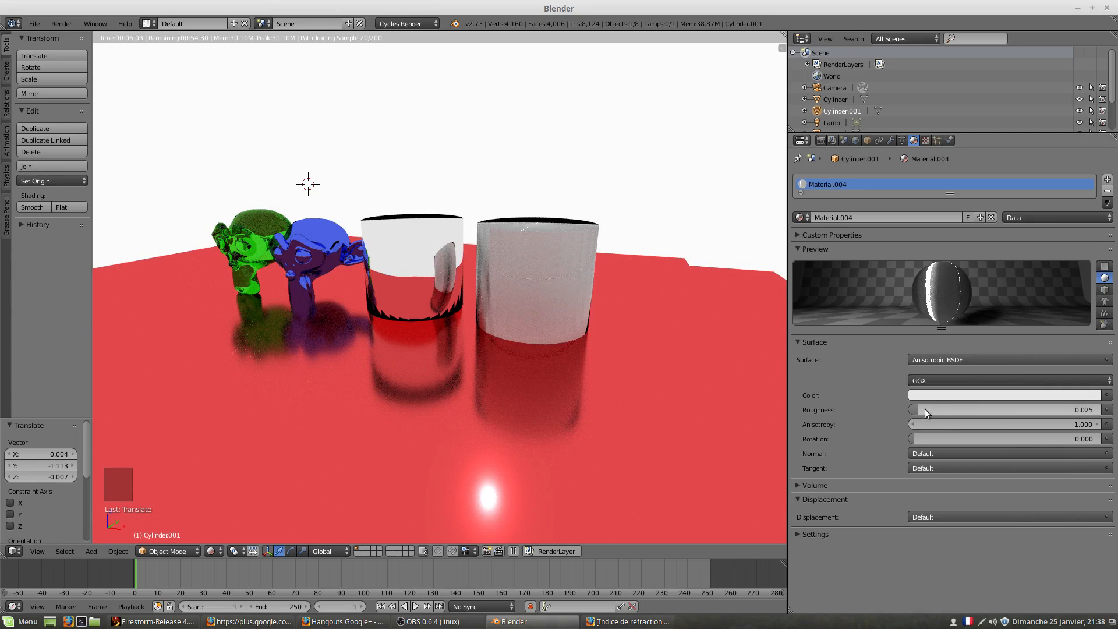
left_click_drag(912, 413, 909, 414)
left_click_drag(1060, 427, 999, 427)
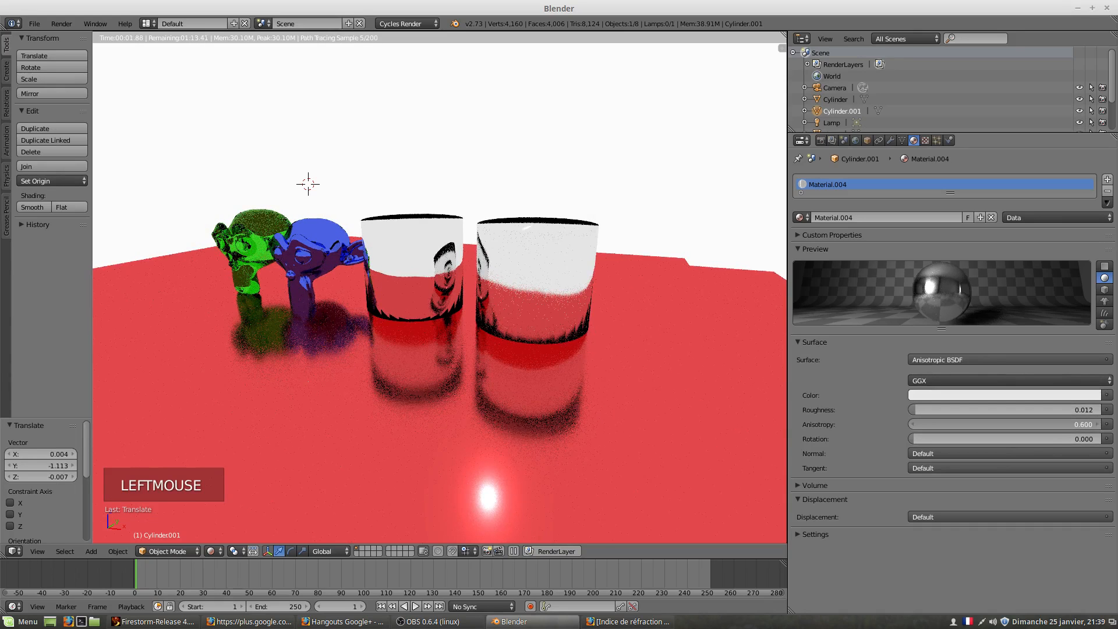
key("Return")
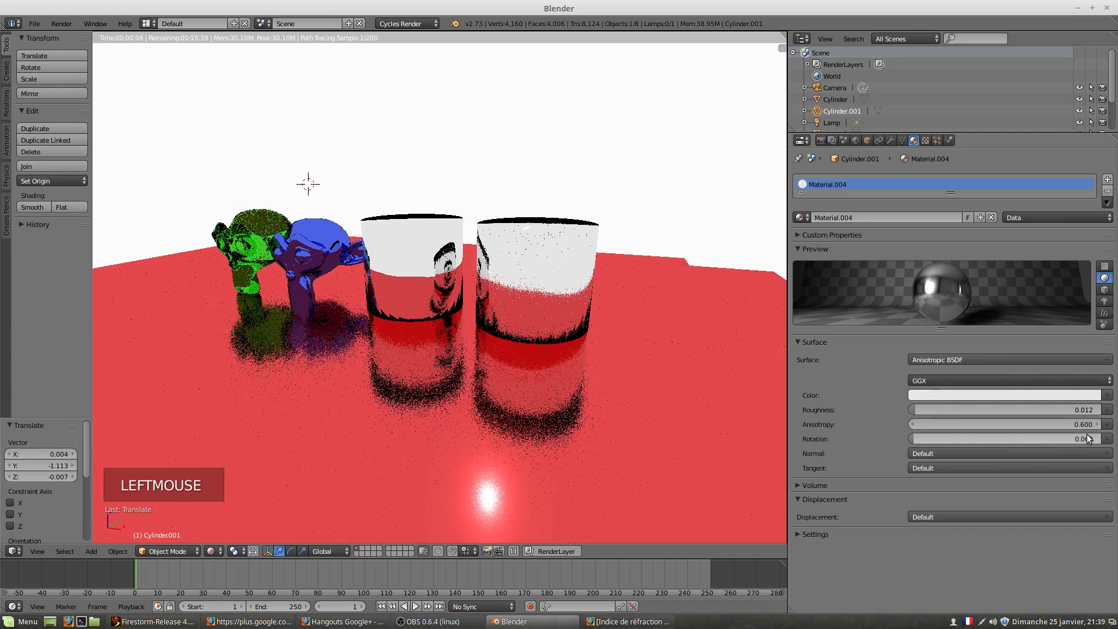
Raise the duplicated cylinder's anisotropy in 0.1 increments to 1.000 and bring it back down to 0.700.
left_click(1099, 425)
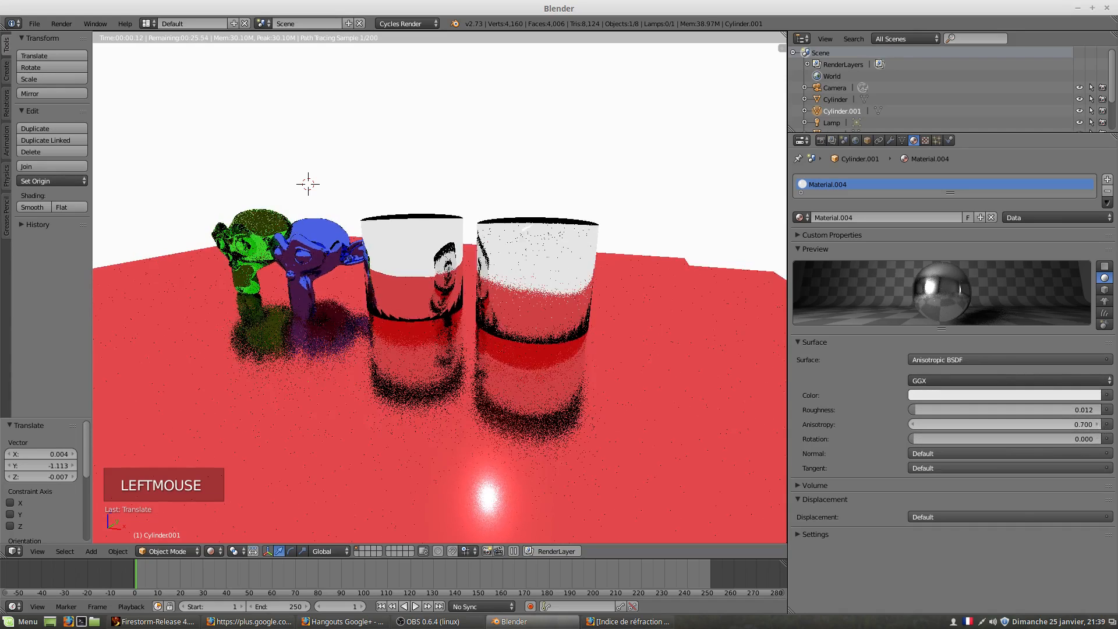
left_click(1099, 425)
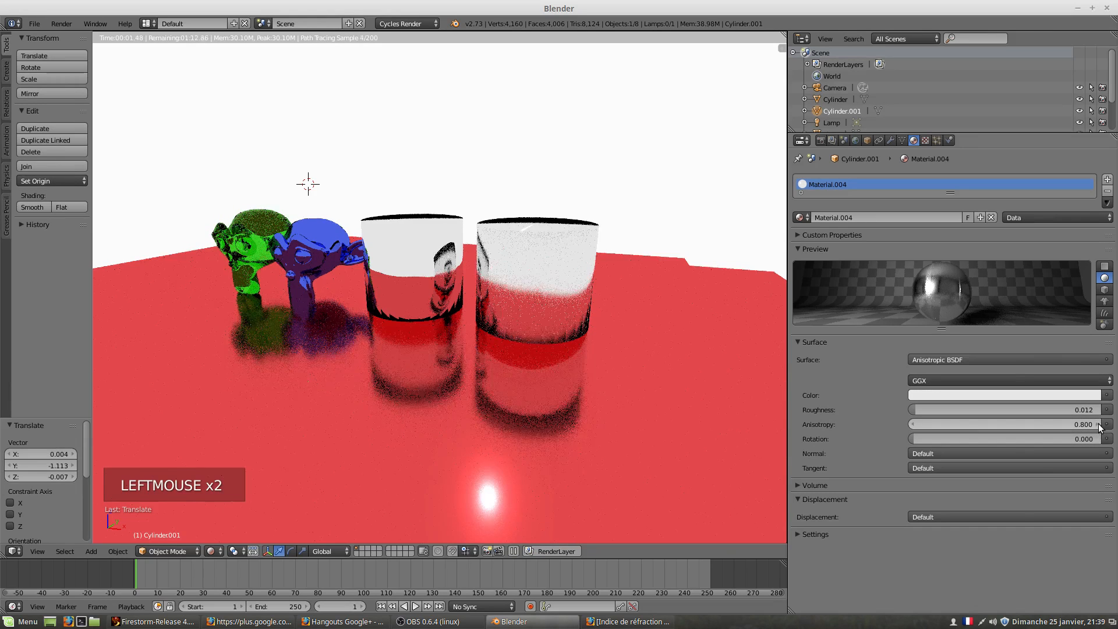
left_click(1099, 425)
left_click(1099, 425)
left_click(1099, 425)
left_click(1099, 424)
left_click(1099, 425)
left_click(1099, 424)
left_click(1099, 425)
left_click(1099, 425)
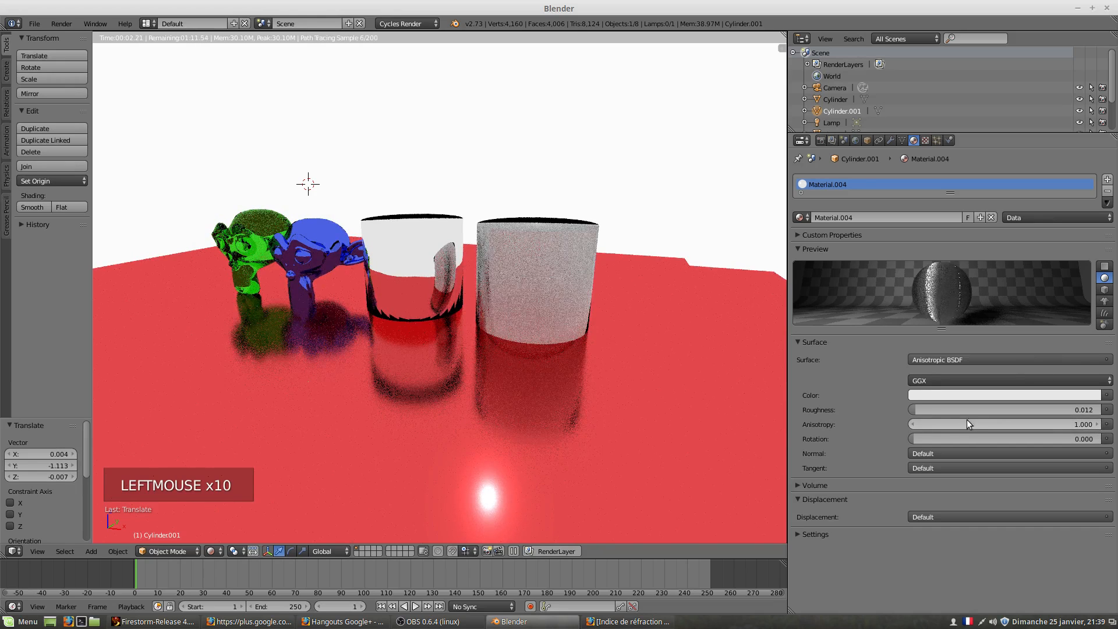
left_click(912, 424)
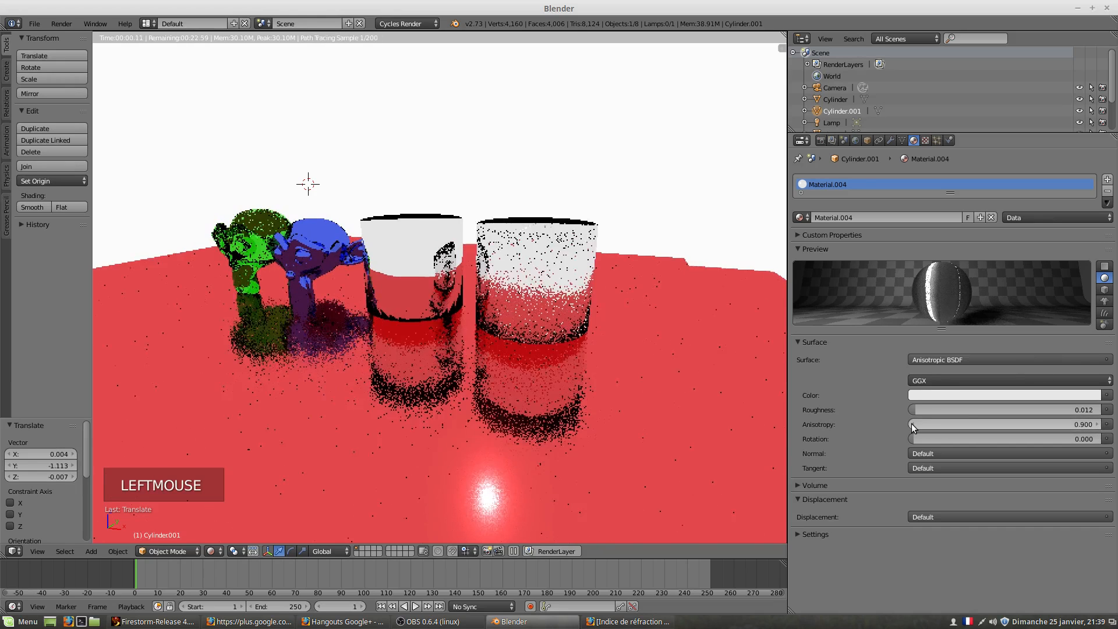
left_click(912, 424)
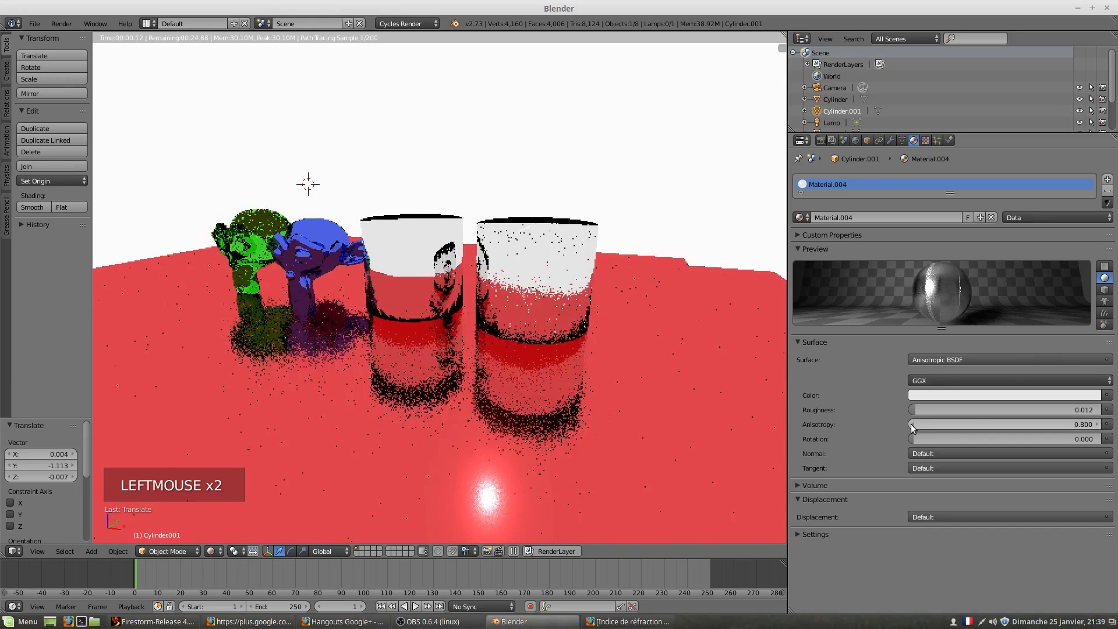
left_click(913, 424)
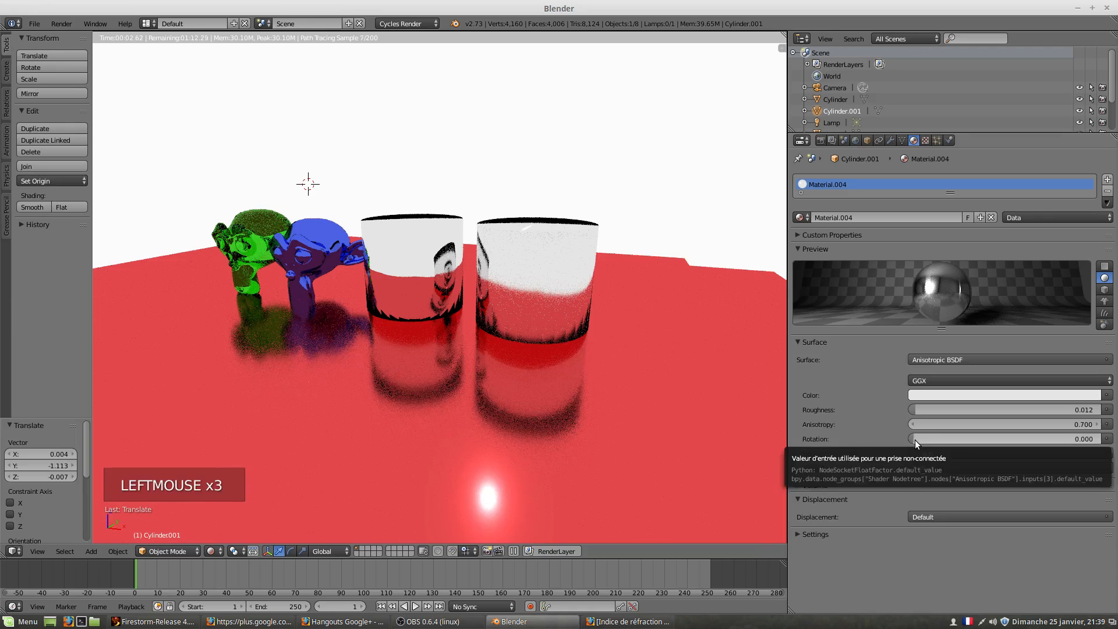
Try an anisotropic rotation of 0.211 on the duplicated cylinder's material and increase it to 0.353.
left_click_drag(915, 439, 953, 438)
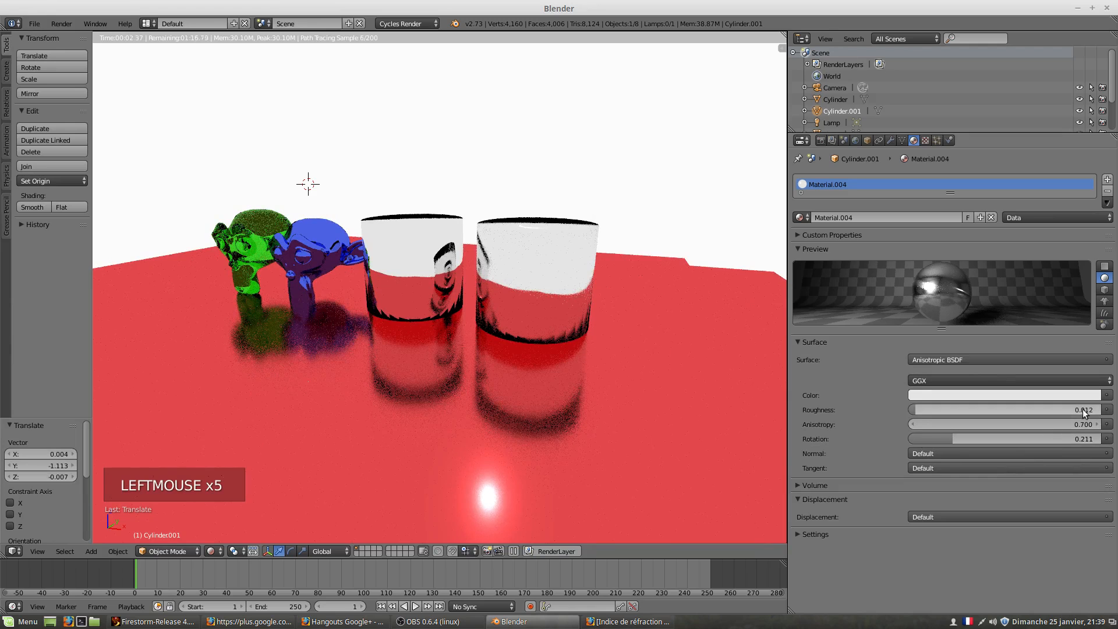
left_click(1098, 411)
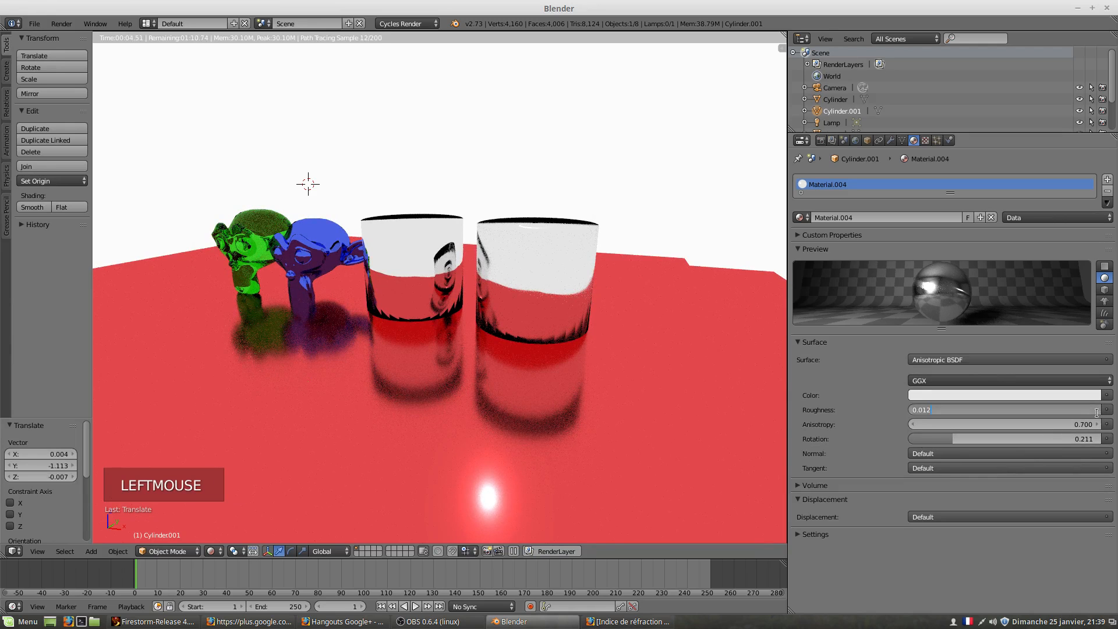
left_click(1060, 424)
left_click_drag(939, 438, 966, 438)
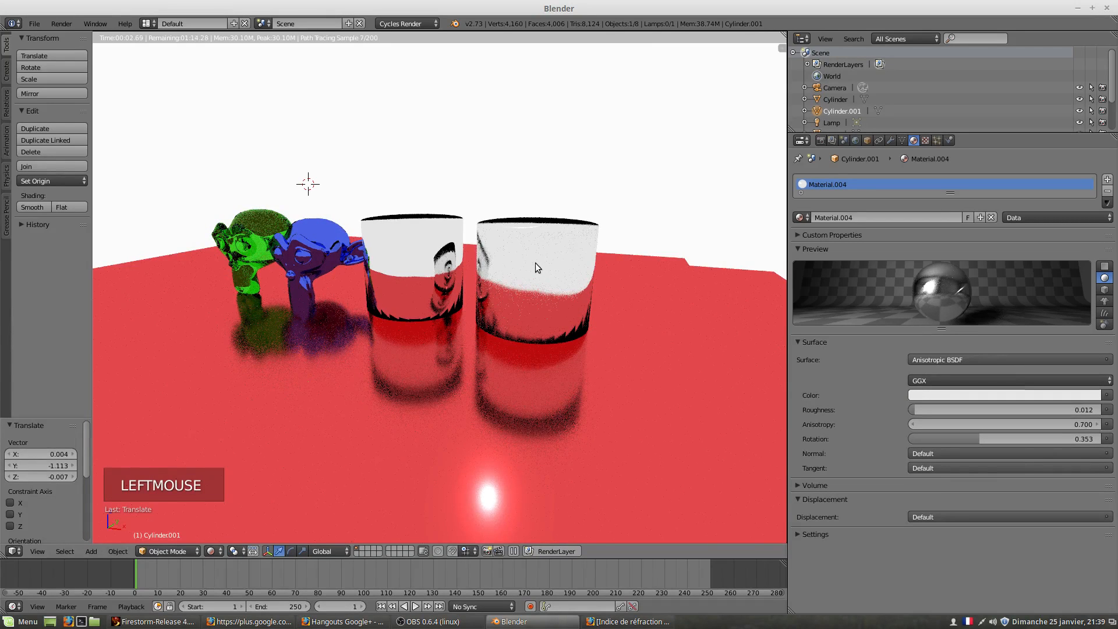
Switch the viewport to solid shading and move the point lamp about 7 units in the negative Y direction.
right_click(599, 302)
middle_click_drag(556, 285, 498, 314)
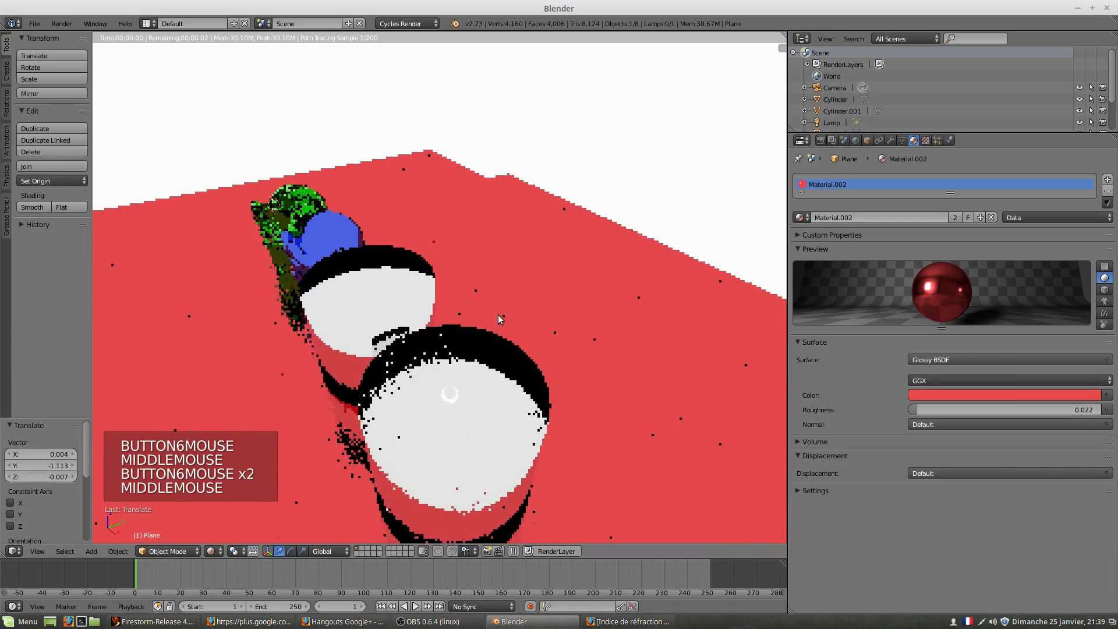
right_click(457, 372)
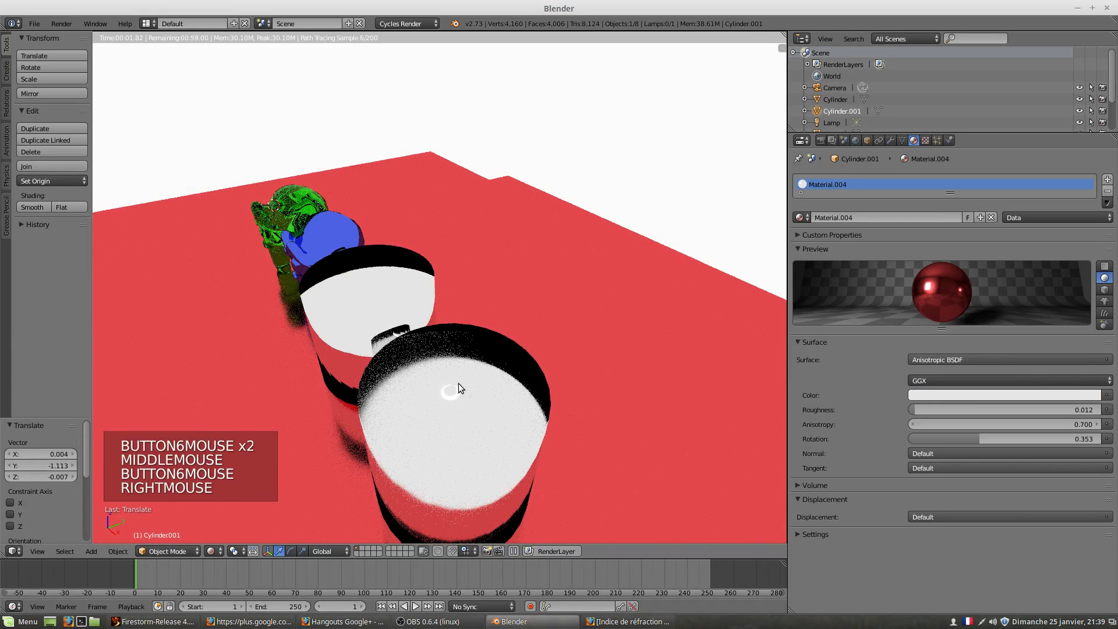
scroll(459, 383, "down", 5)
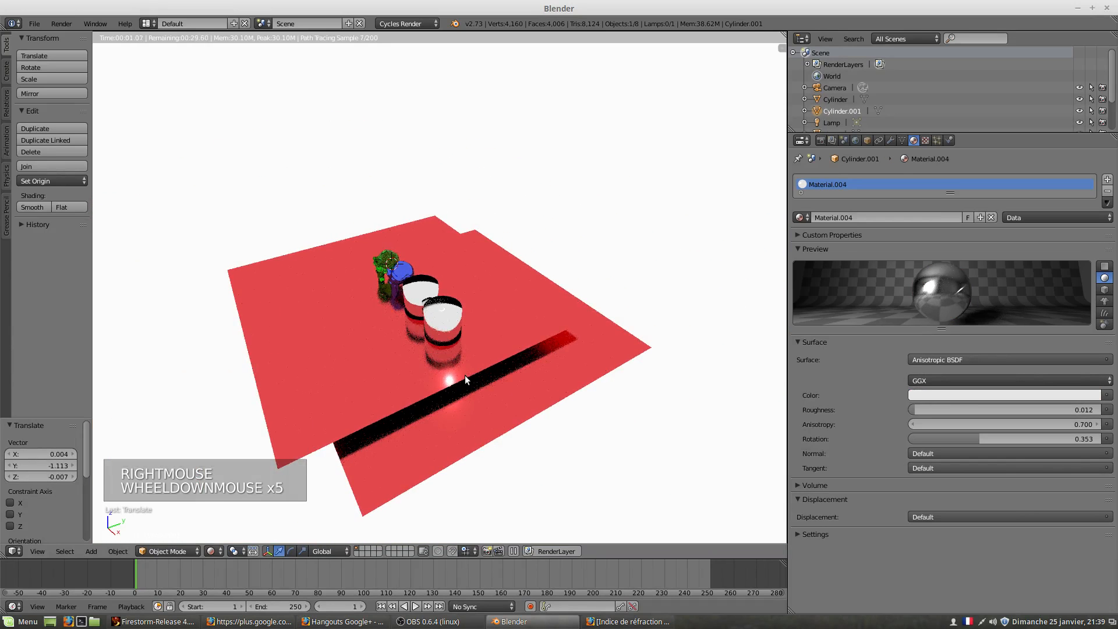
key("shift+z")
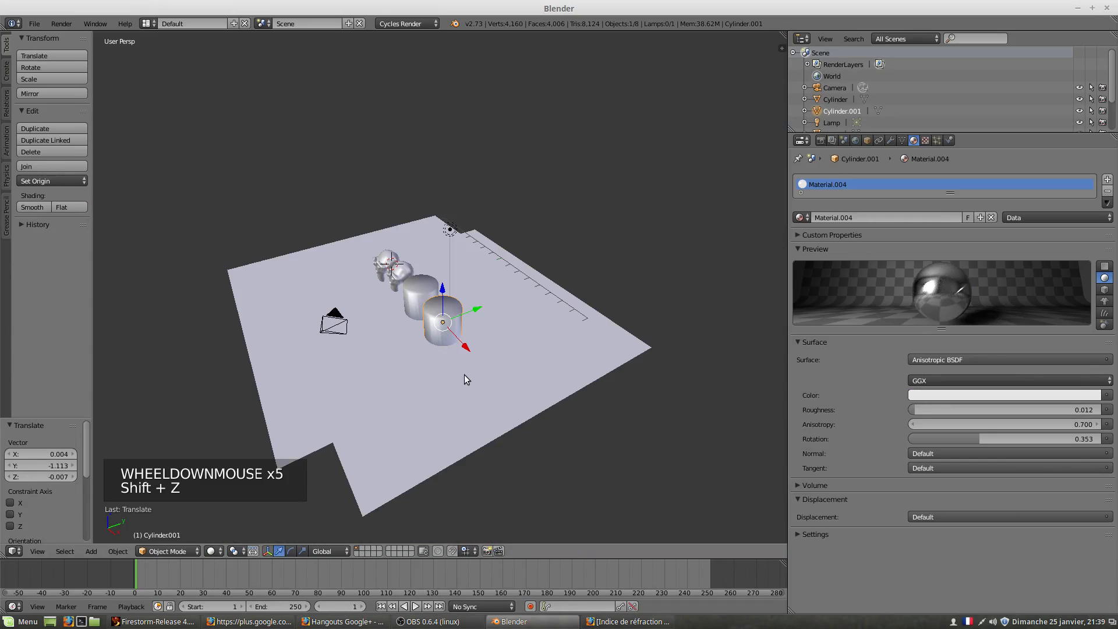
right_click(449, 229)
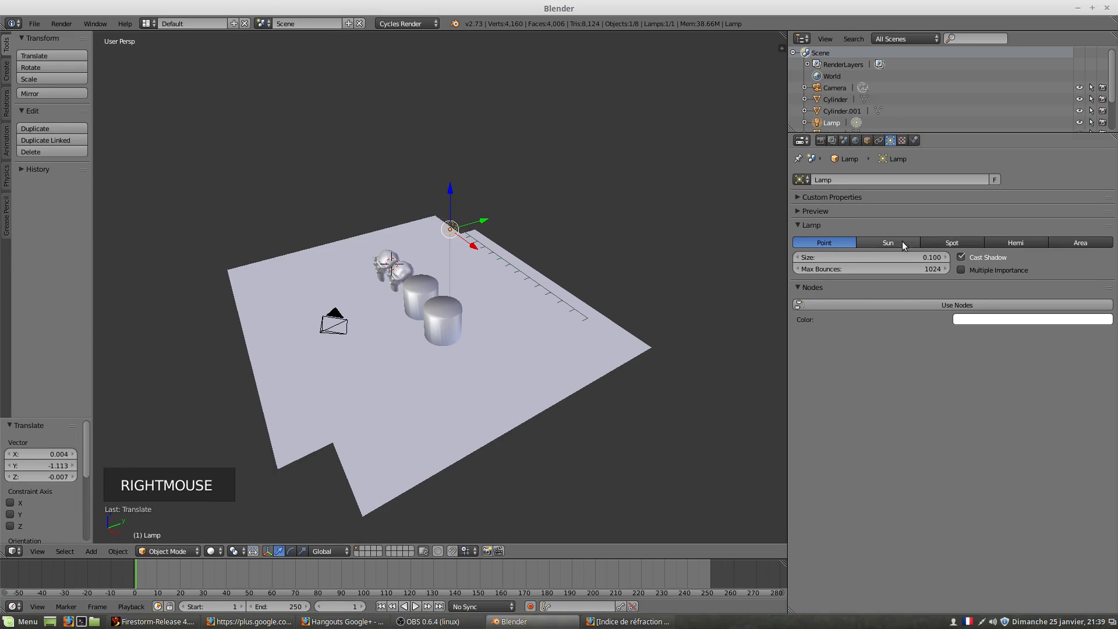
left_click_drag(484, 221, 330, 229)
Return the viewport to rendered shading and examine the lamp's reflections on the two cylinders up close.
middle_click_drag(377, 310, 449, 293)
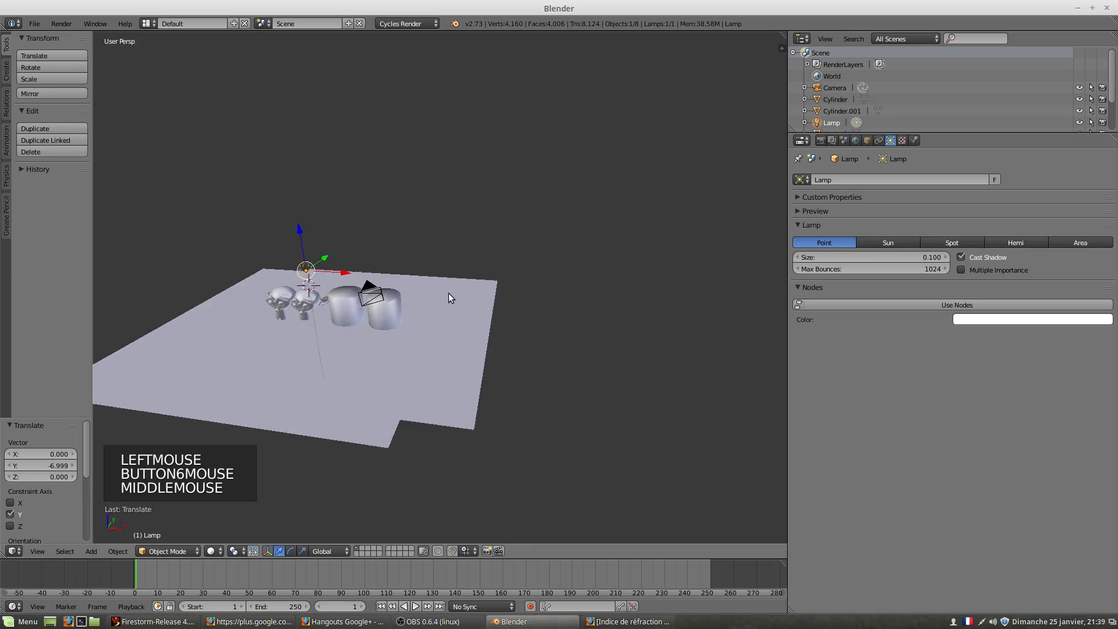
scroll(355, 327, "up", 3)
middle_click_drag(330, 331, 429, 290, "shift")
scroll(372, 320, "up", 3)
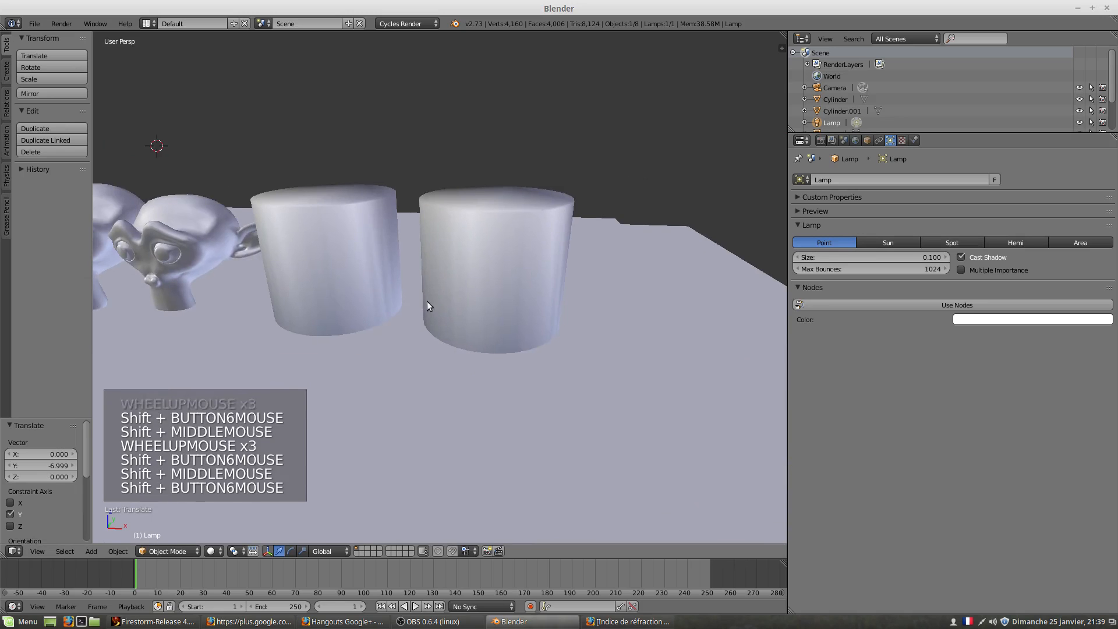
scroll(424, 309, "down", 1)
key("shift+z")
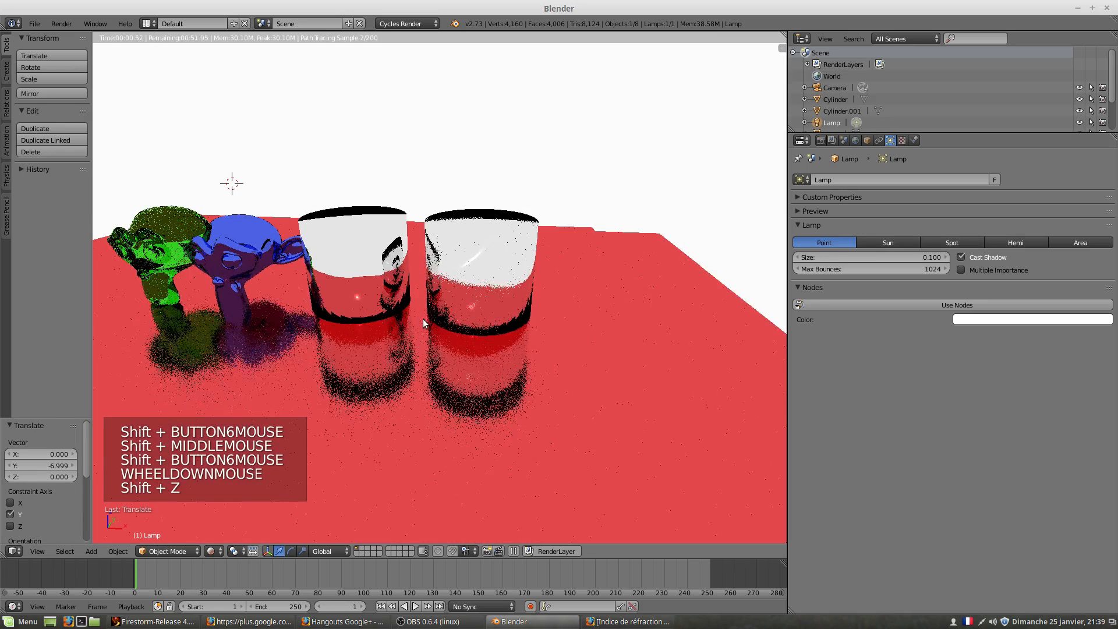
right_click(422, 419)
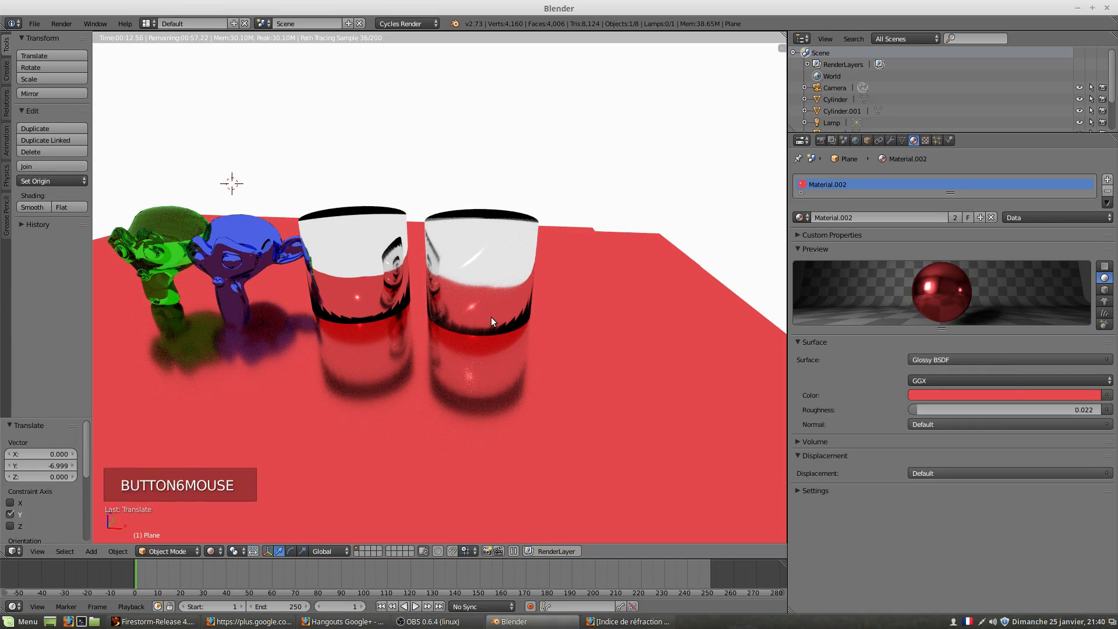
mouse_move(491, 317)
middle_mouse_down()
mouse_move(477, 290)
mouse_move(475, 316)
middle_mouse_up()
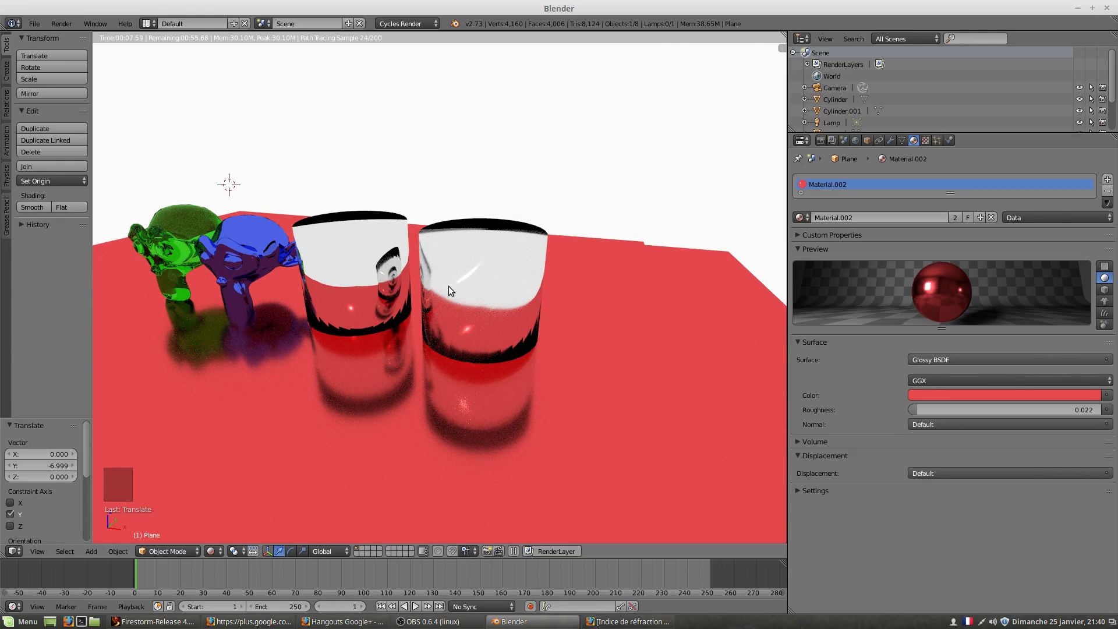
Reselect the duplicated cylinder, raise its anisotropy stepwise from -1.000 to 0.500, and set its rotation to 0.195.
right_click(495, 256)
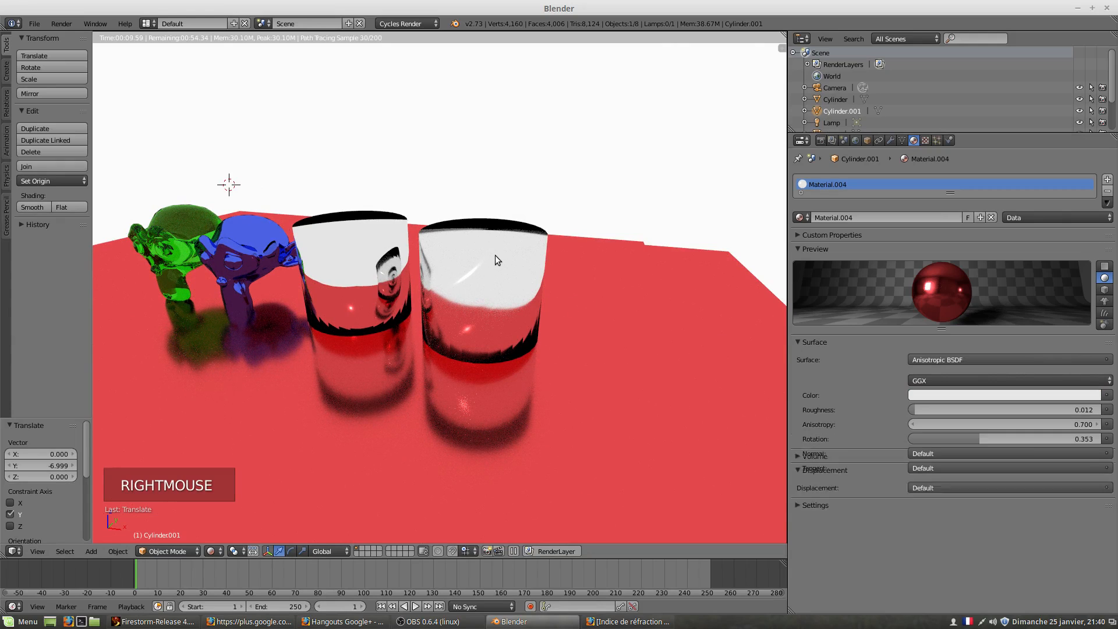
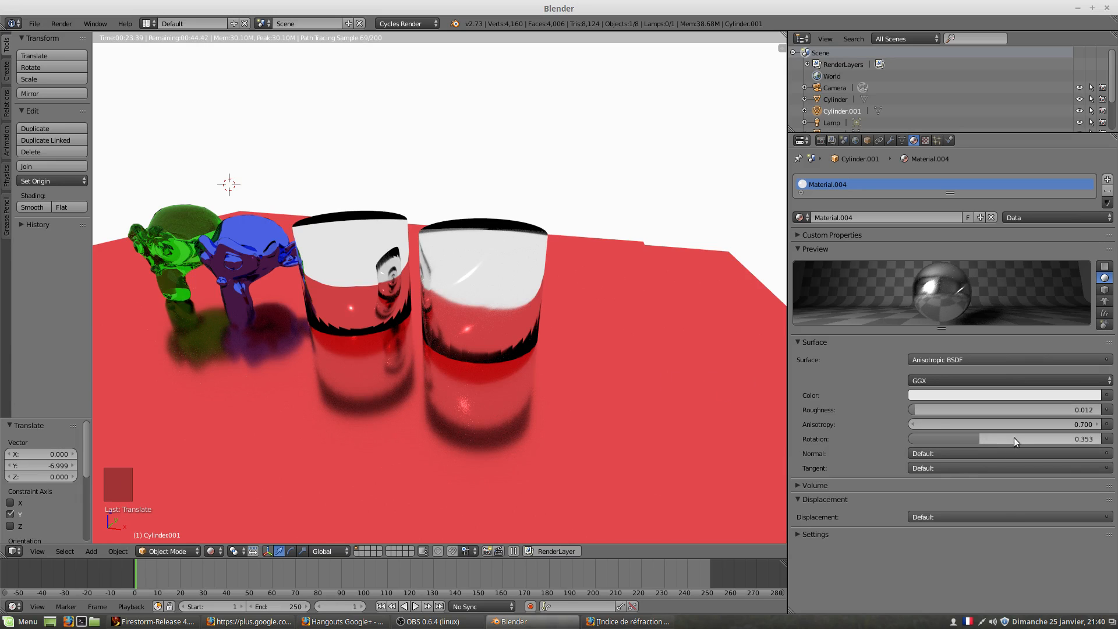
left_click(1031, 425)
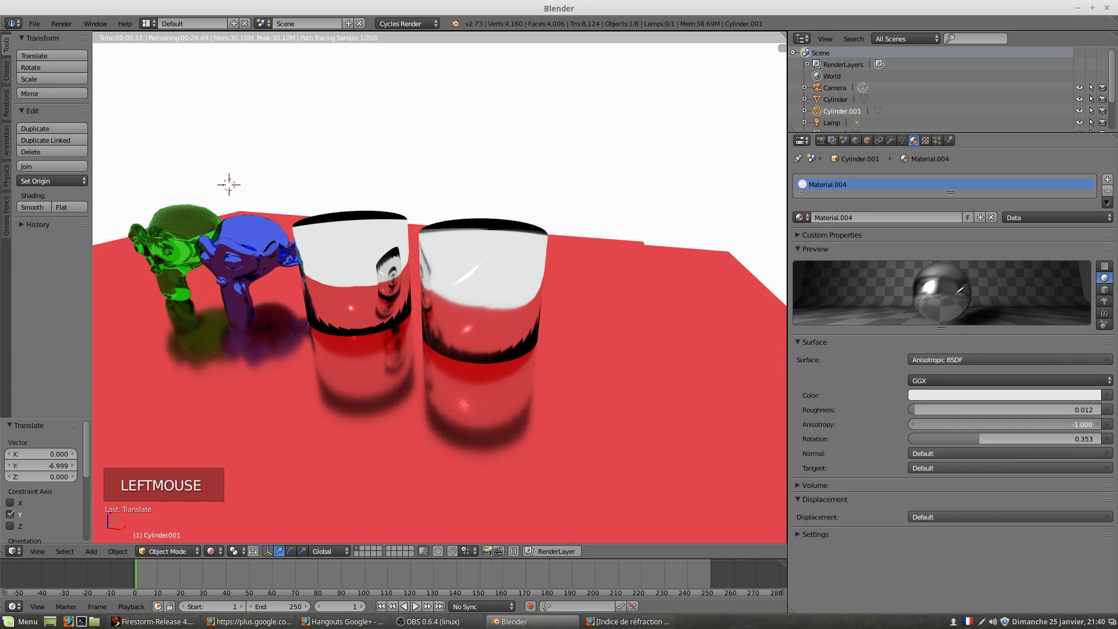
left_click(1098, 425)
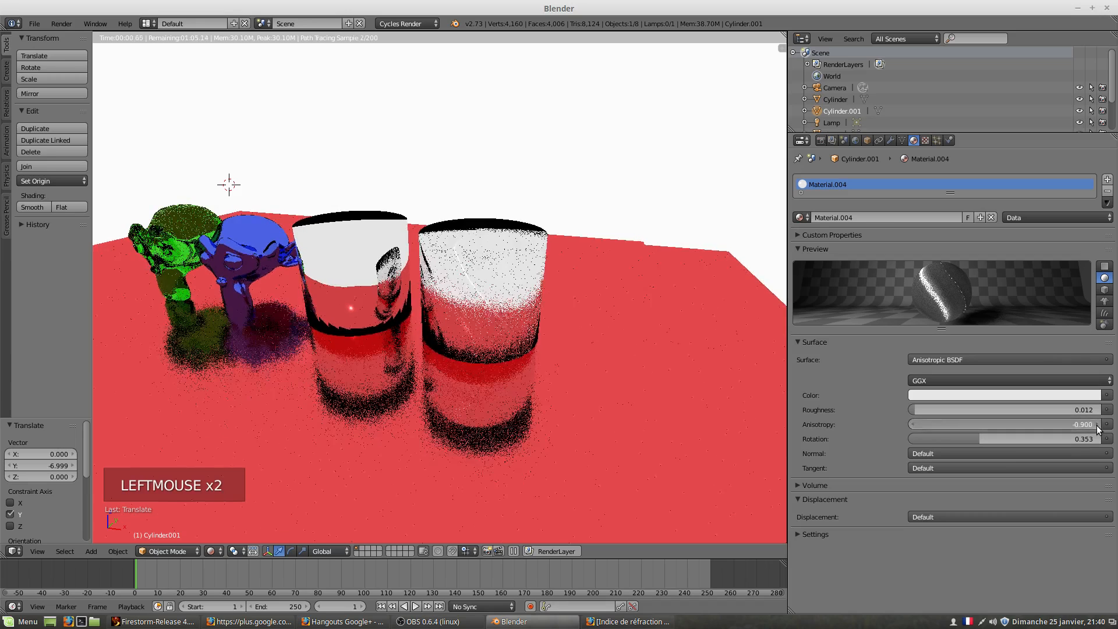
double_click(1098, 426)
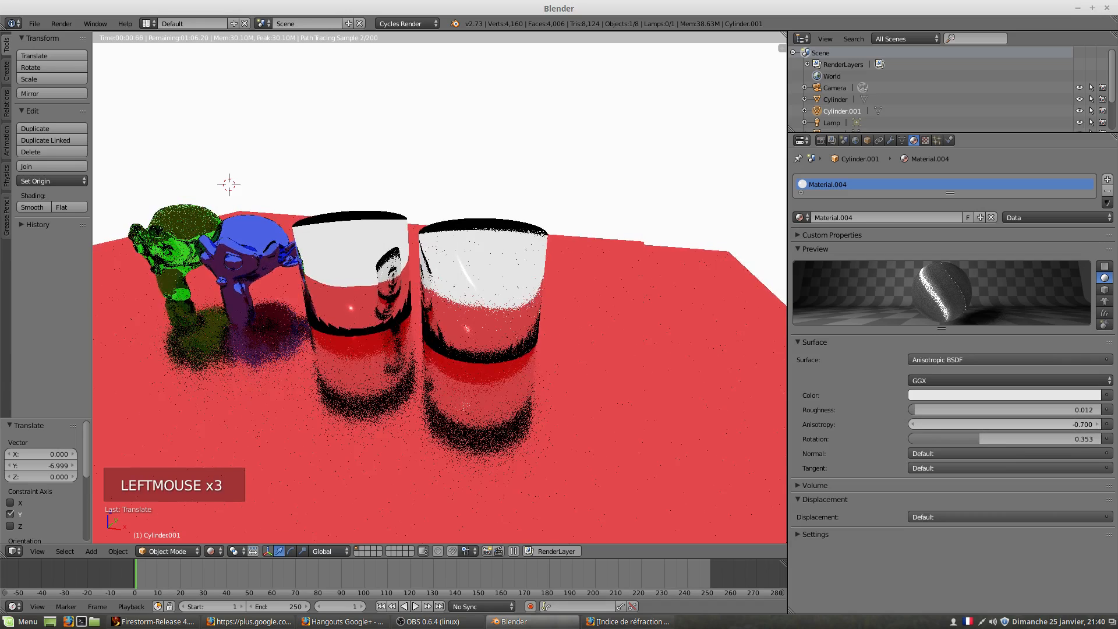
triple_click(1098, 425)
left_click(1098, 425)
triple_click(1098, 425)
triple_click(1098, 425)
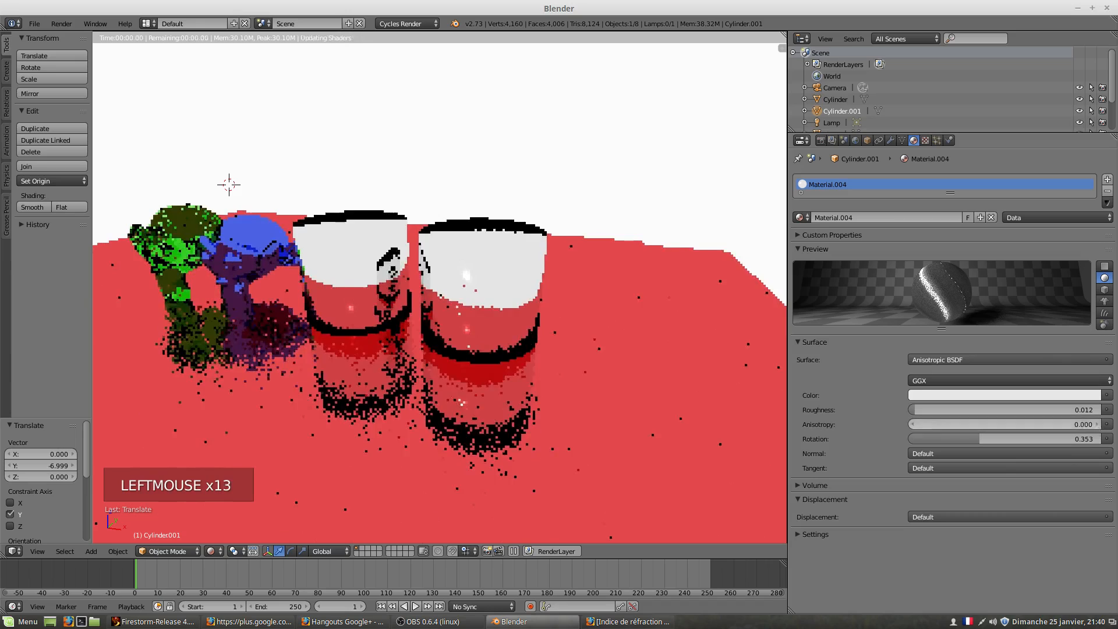
left_click(1099, 424)
left_click(1098, 424)
left_click(1098, 425)
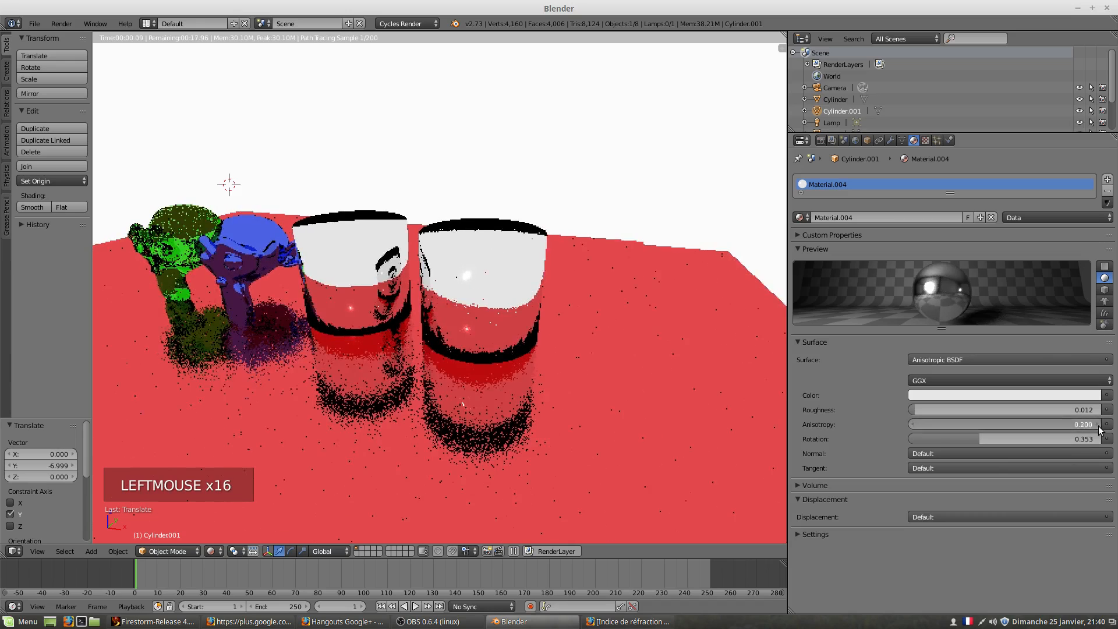
double_click(1098, 425)
left_click(1099, 424)
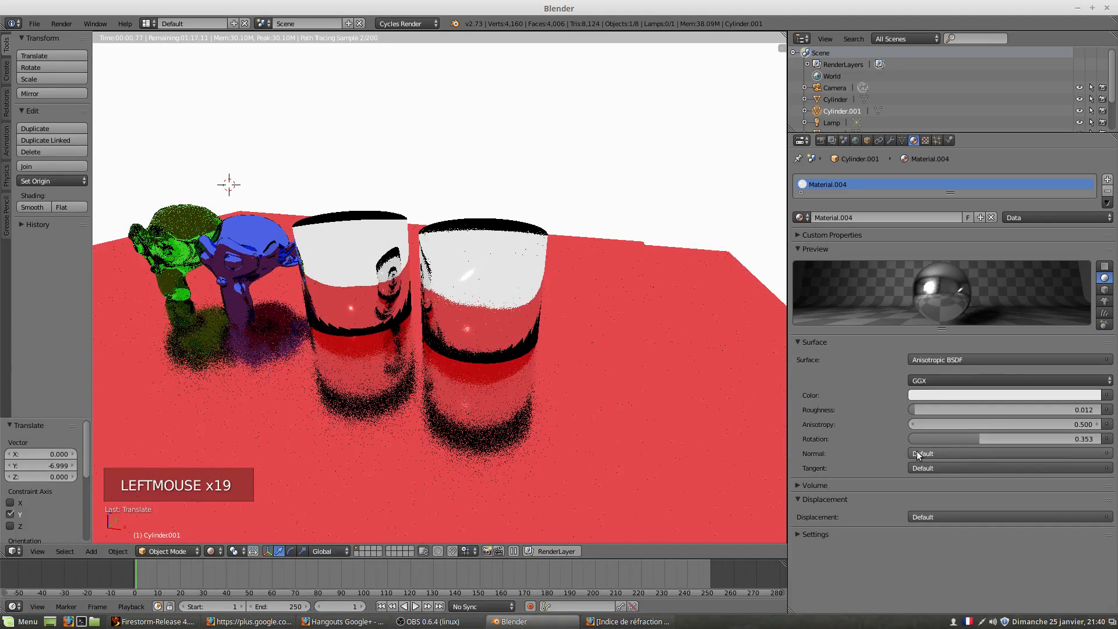
mouse_move(956, 443)
left_mouse_down()
mouse_move(918, 439)
mouse_move(977, 437)
left_mouse_up()
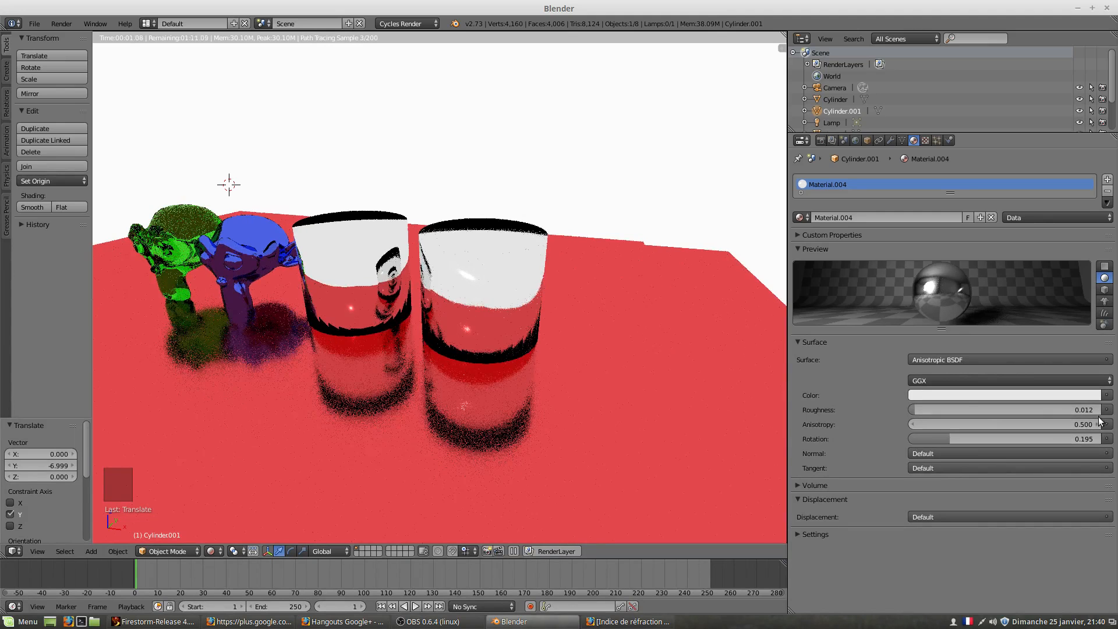
Set the duplicated cylinder's anisotropic rotation to 0.307 and raise its anisotropy stepwise to 1.000.
left_click_drag(948, 439, 971, 439)
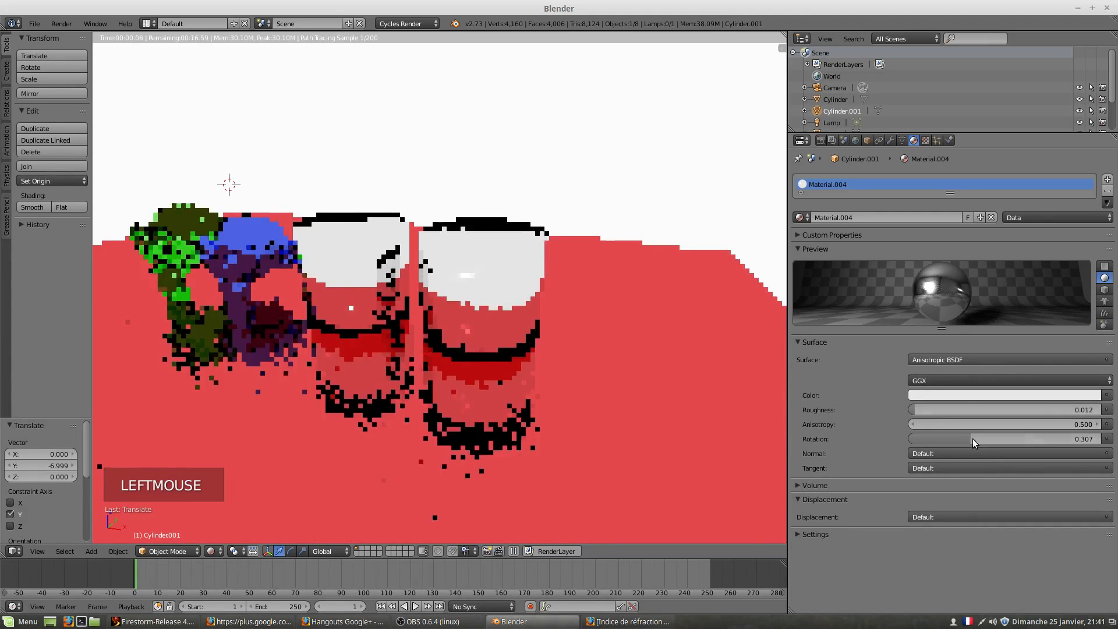
left_click(1096, 424)
left_click(1098, 425)
left_click(1098, 425)
left_click(1098, 426)
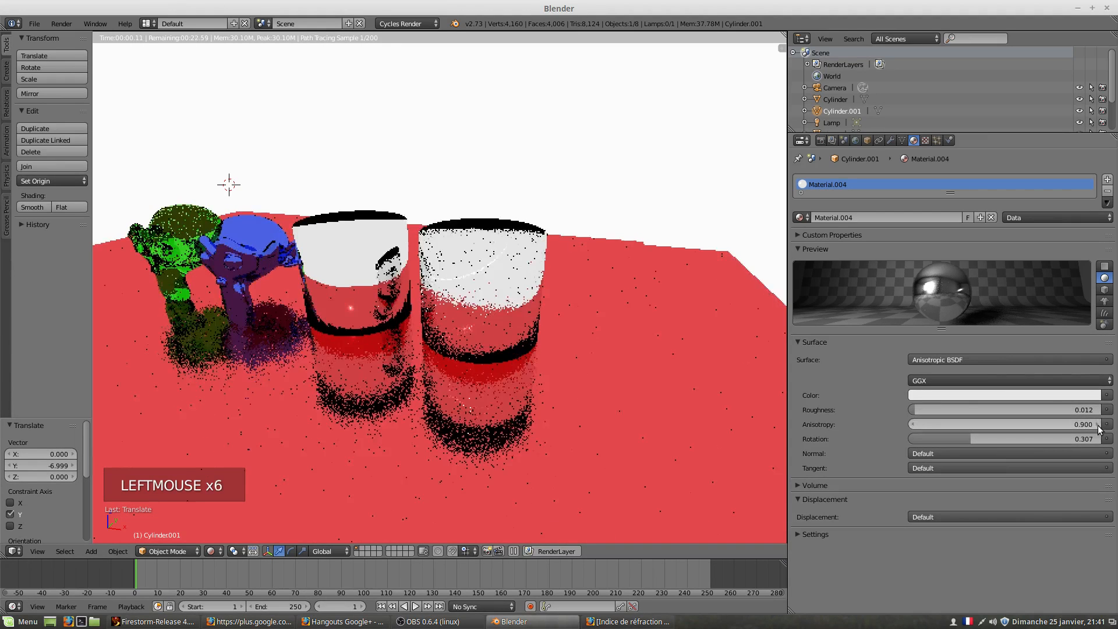
left_click(1098, 425)
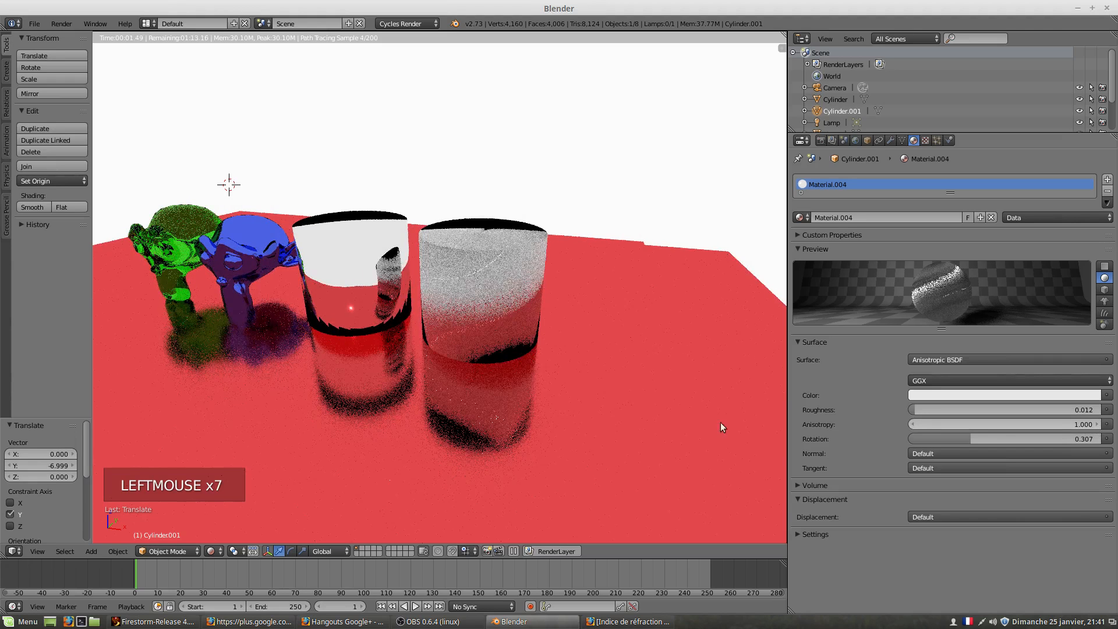
Select the red floor plane and change its surface shader to Anisotropic BSDF.
right_click(493, 469)
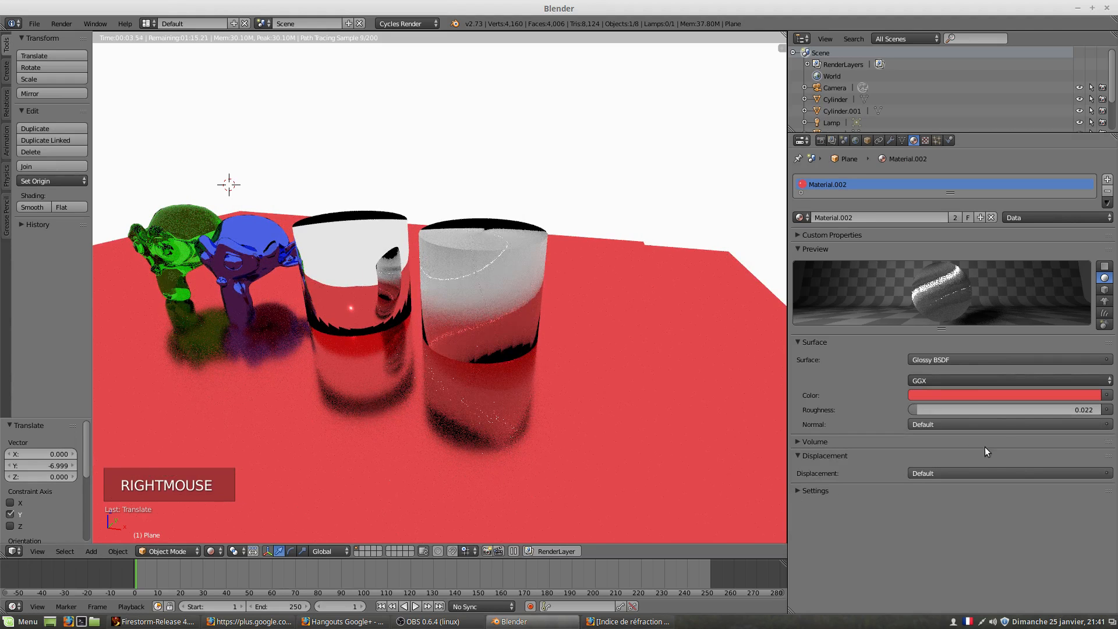
left_click(933, 359)
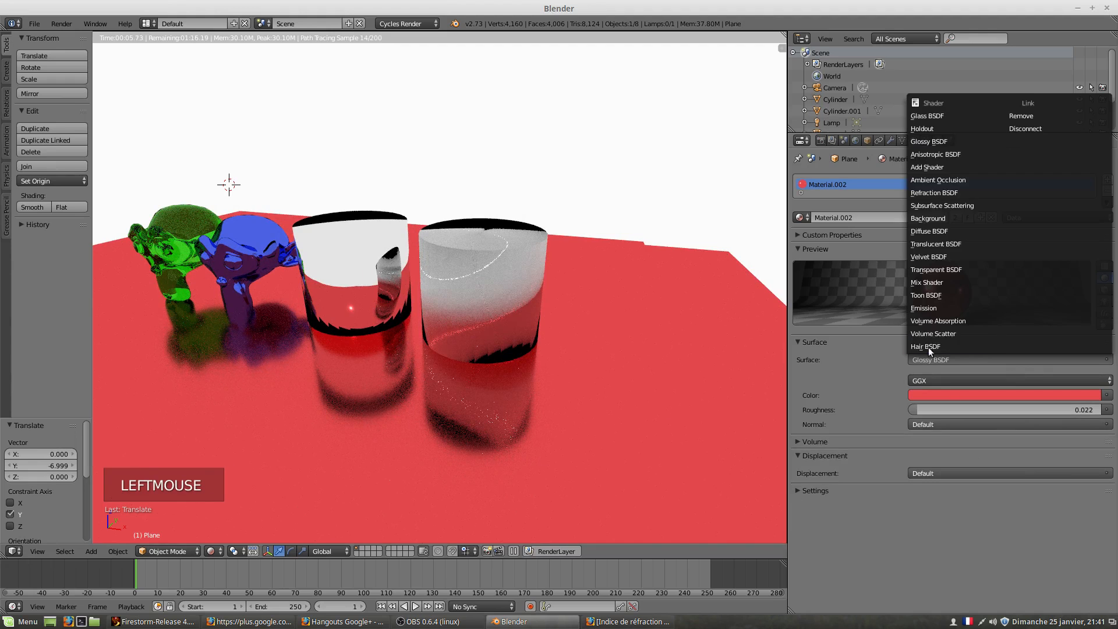
left_click(935, 154)
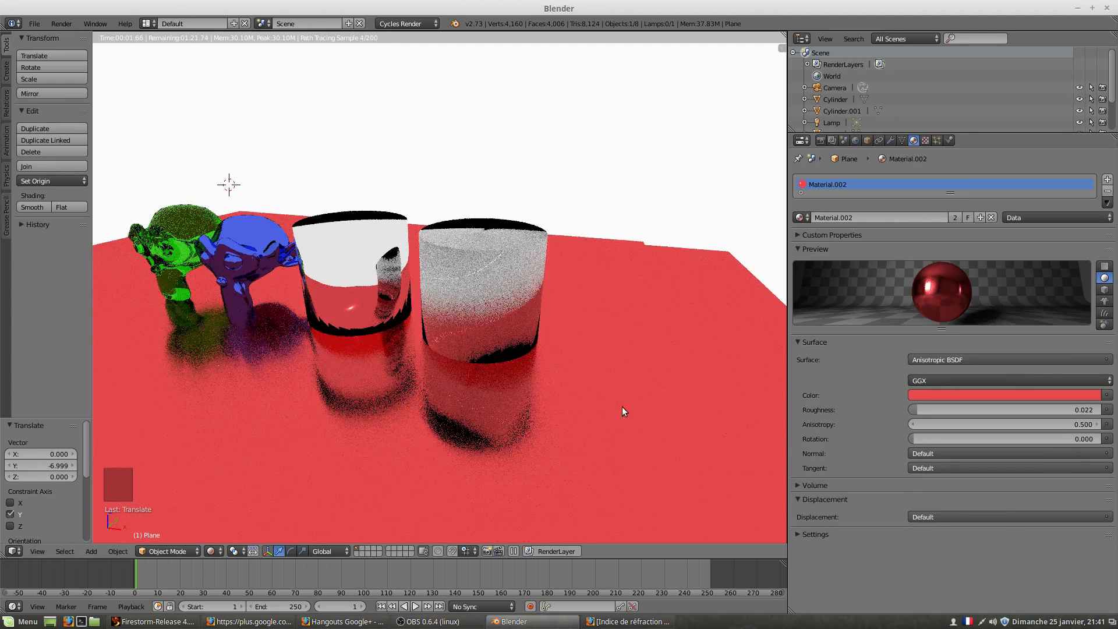
Examine the lamp's highlight and the objects' reflections on the whole floor from farther away and above.
scroll(603, 426, "down", 3)
scroll(577, 414, "left", 1)
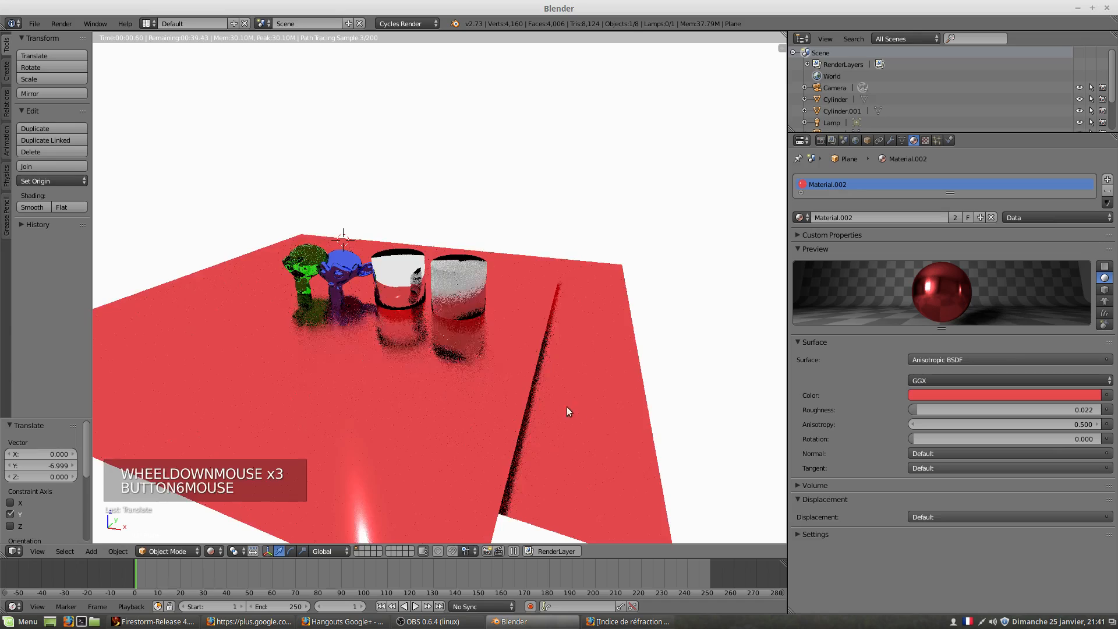
scroll(559, 407, "down", 1)
scroll(518, 400, "up", 1)
scroll(514, 400, "left", 1)
middle_click_drag(514, 400, 479, 420)
scroll(416, 411, "left", 1)
scroll(408, 410, "left", 1)
middle_click_drag(408, 410, 435, 372, "shift")
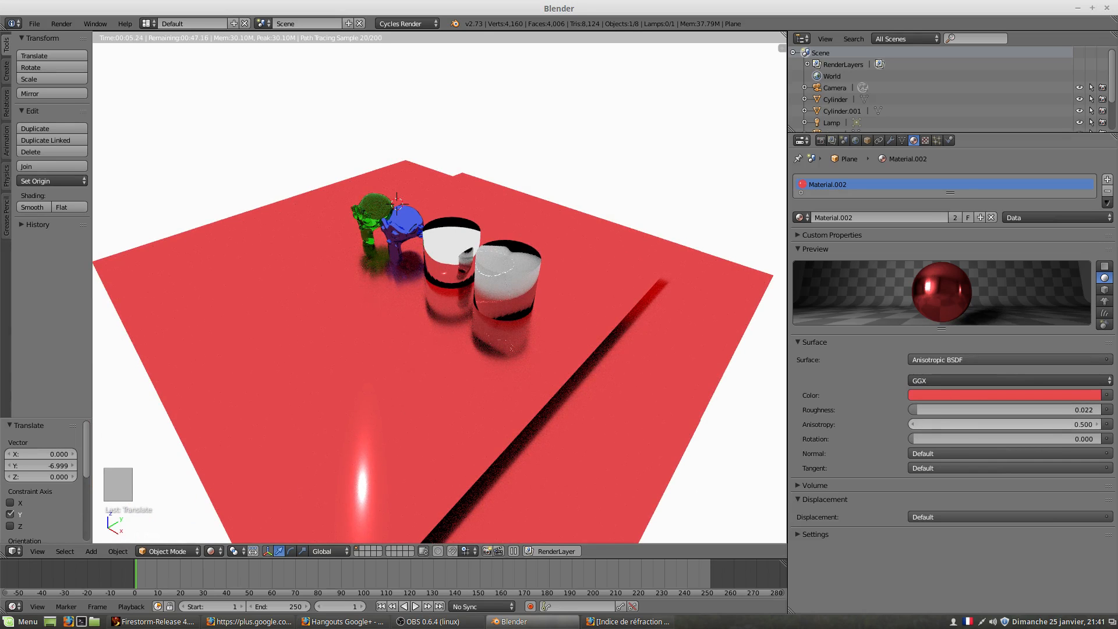
Try an anisotropy of 0.200 on the floor's material and raise it stepwise to 0.800.
left_click_drag(1005, 424, 1064, 424)
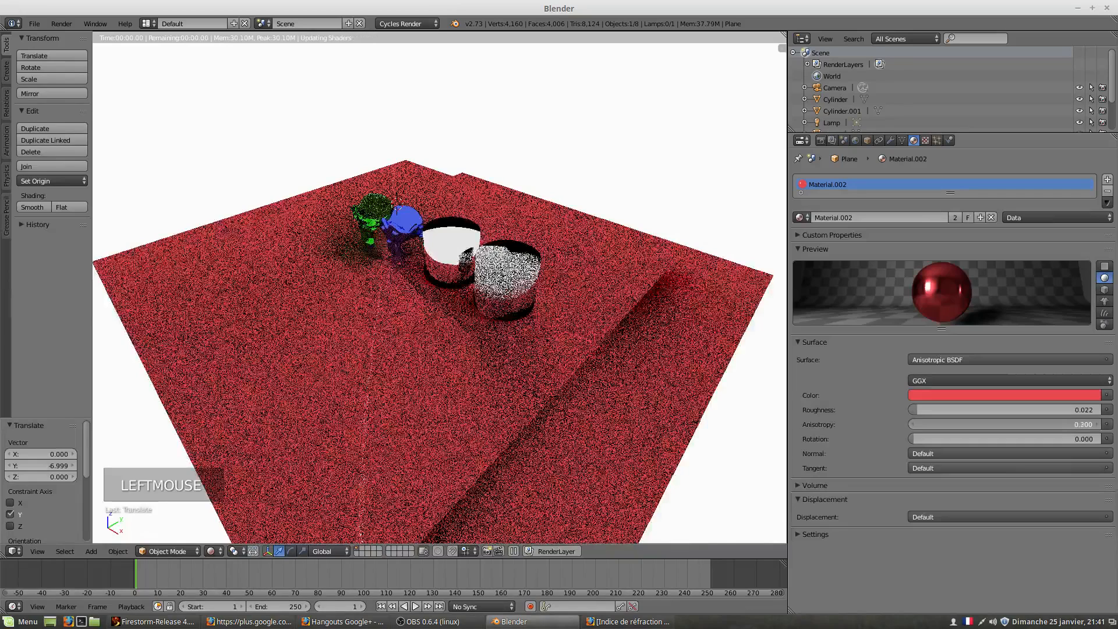
double_click(1057, 424)
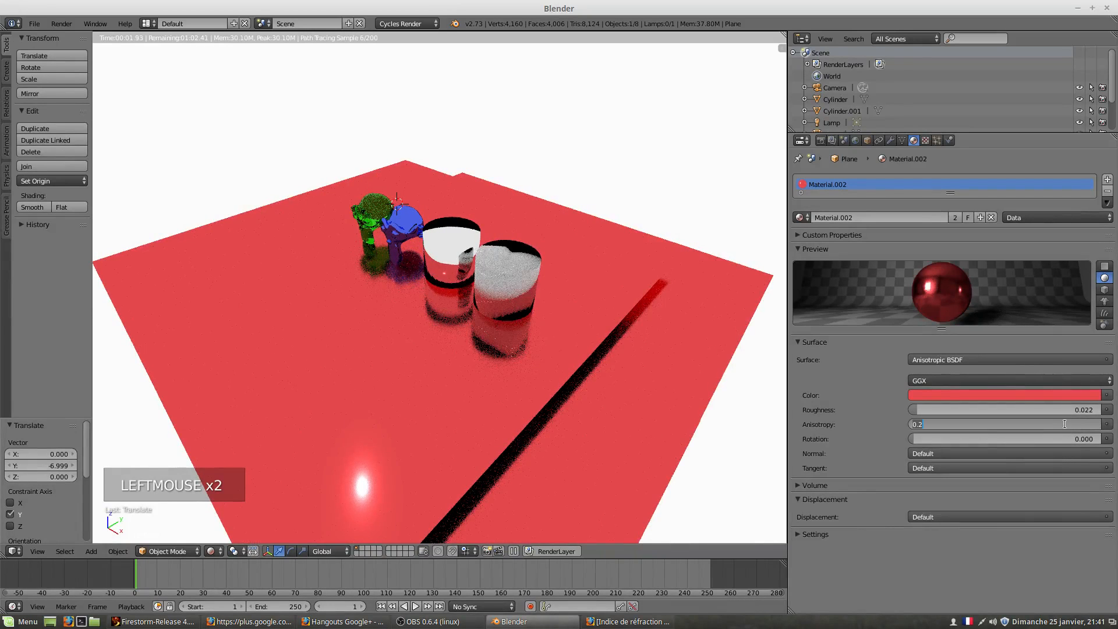
key("Return")
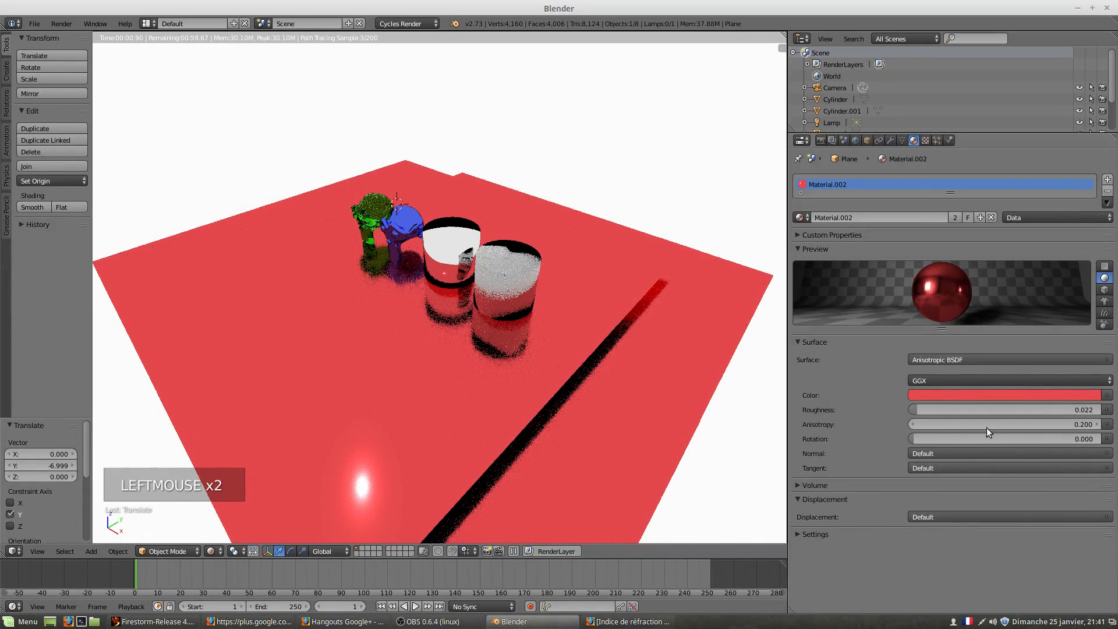
left_click(1099, 425)
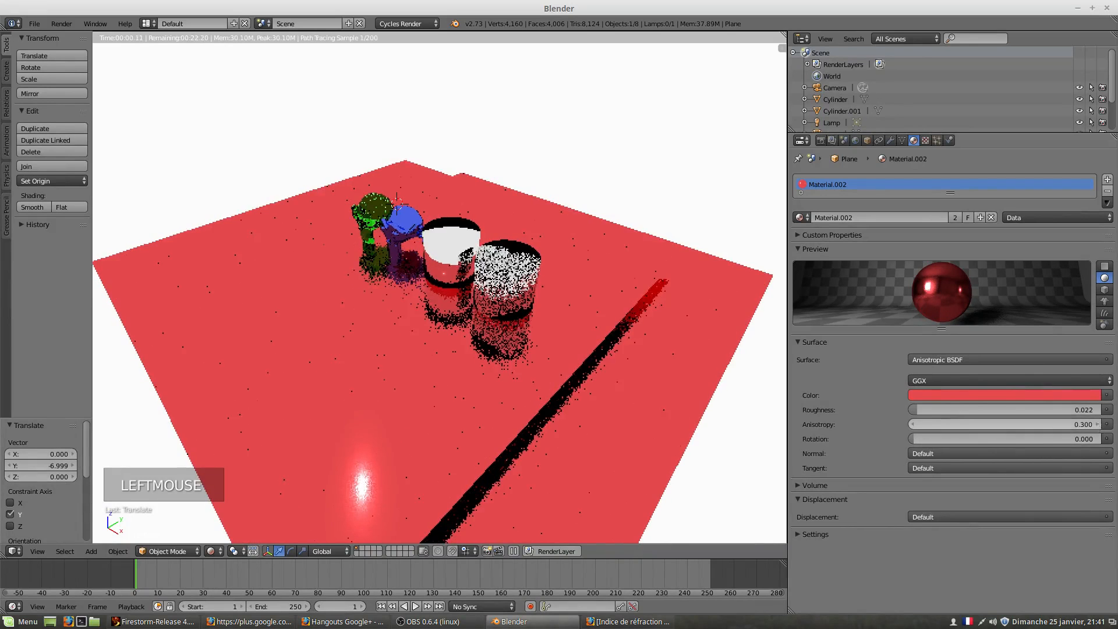
left_click(1098, 425)
left_click(1099, 425)
left_click(1098, 425)
left_click(1099, 424)
left_click(1099, 425)
left_click(1098, 425)
left_click(1098, 424)
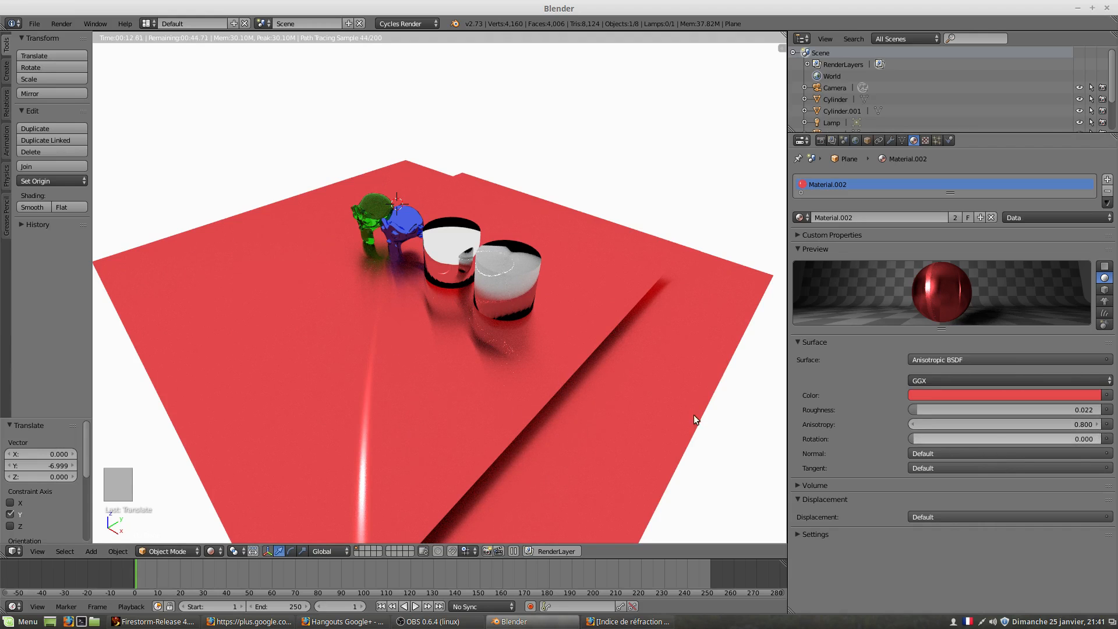
Switch the floor's surface shader to Glossy BSDF for comparison and back to Anisotropic BSDF.
left_click(970, 359)
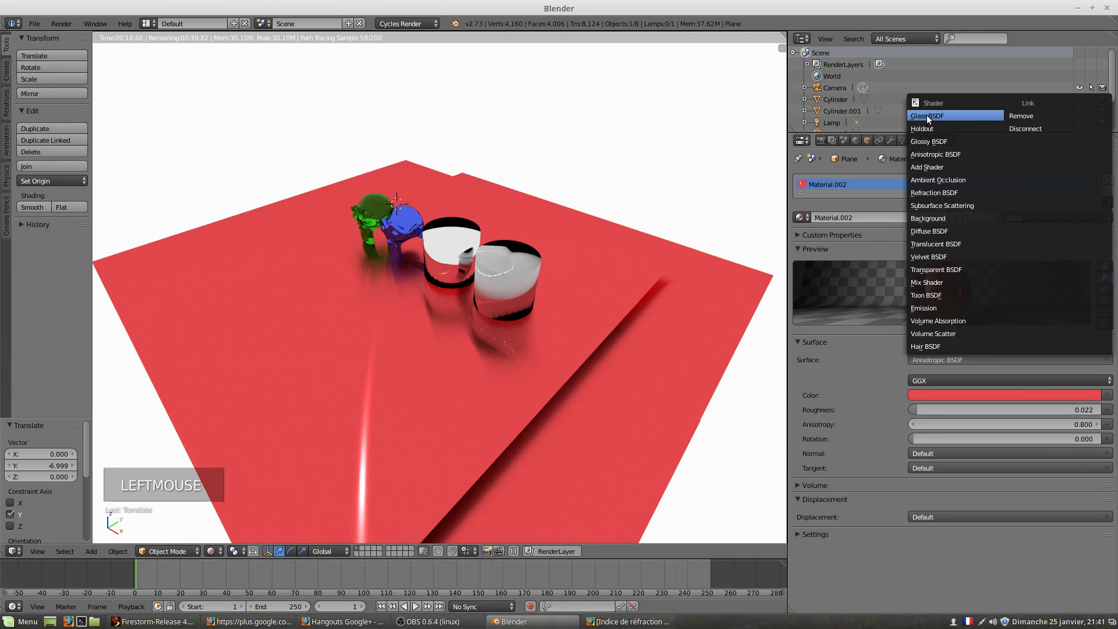
left_click(924, 142)
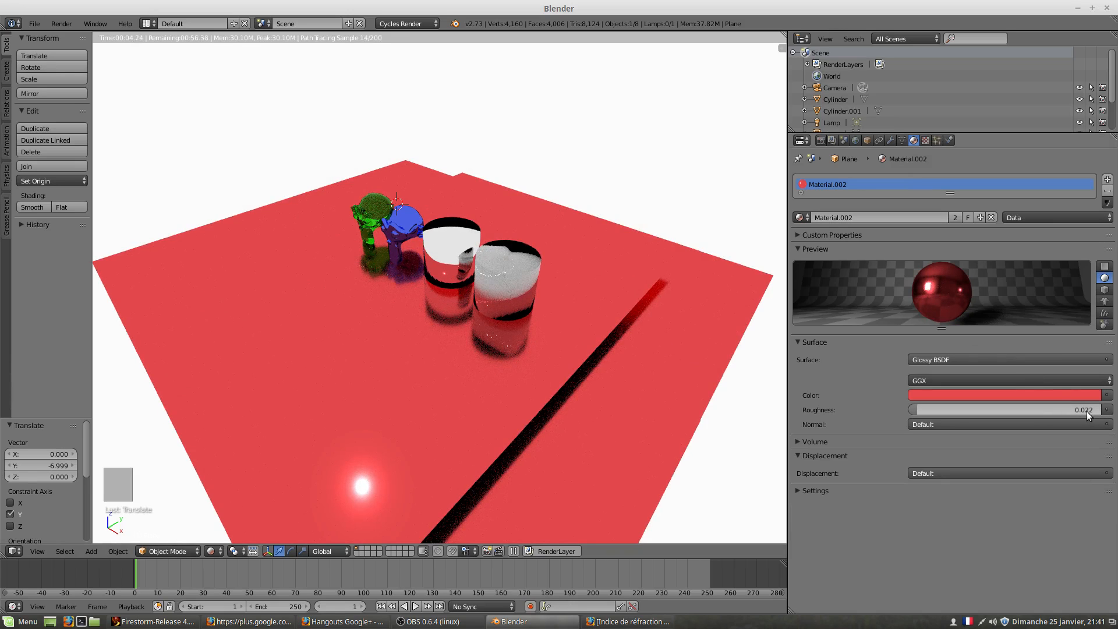
left_click(983, 359)
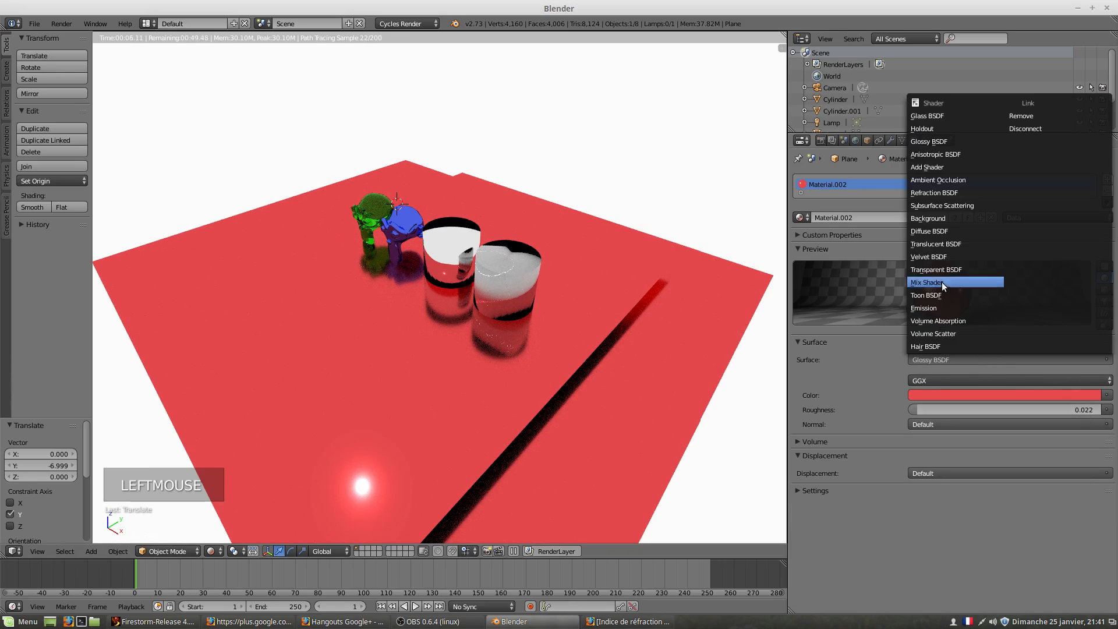
left_click(926, 153)
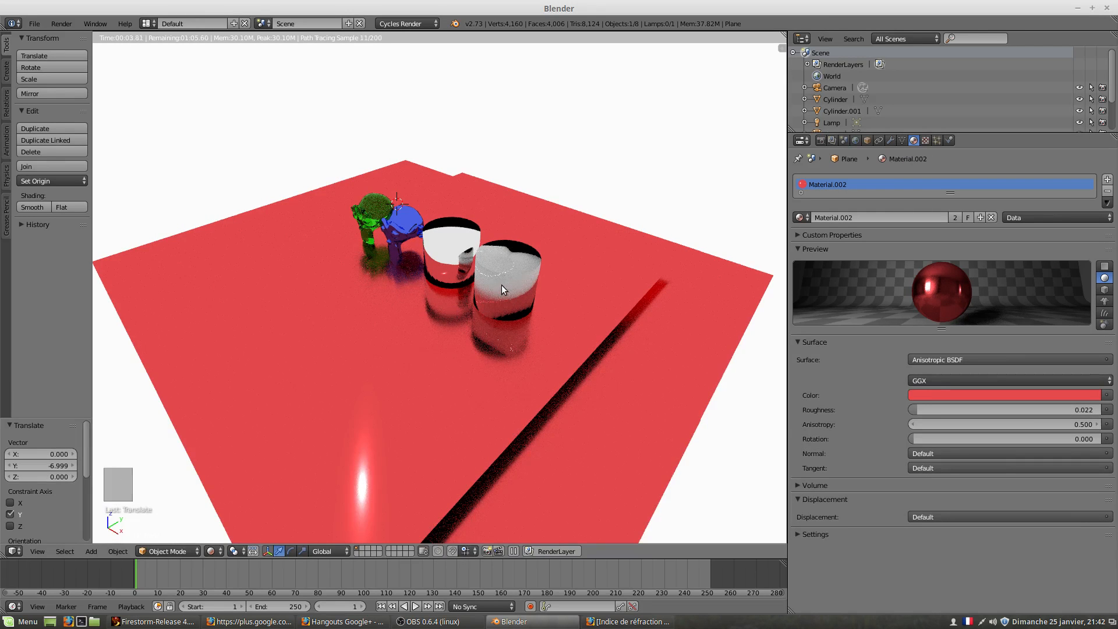
Select the duplicated cylinder and rotate it about 79° around the global X axis, tipping its cap toward the viewer.
middle_click_drag(498, 286, 518, 282)
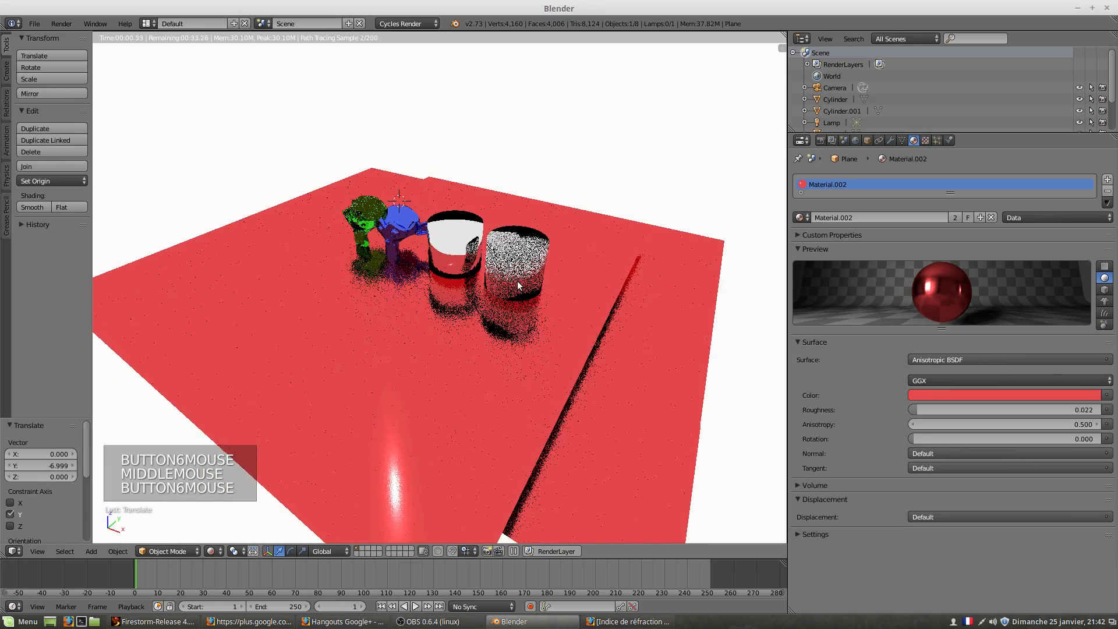
scroll(518, 281, "up", 2)
right_click(572, 246)
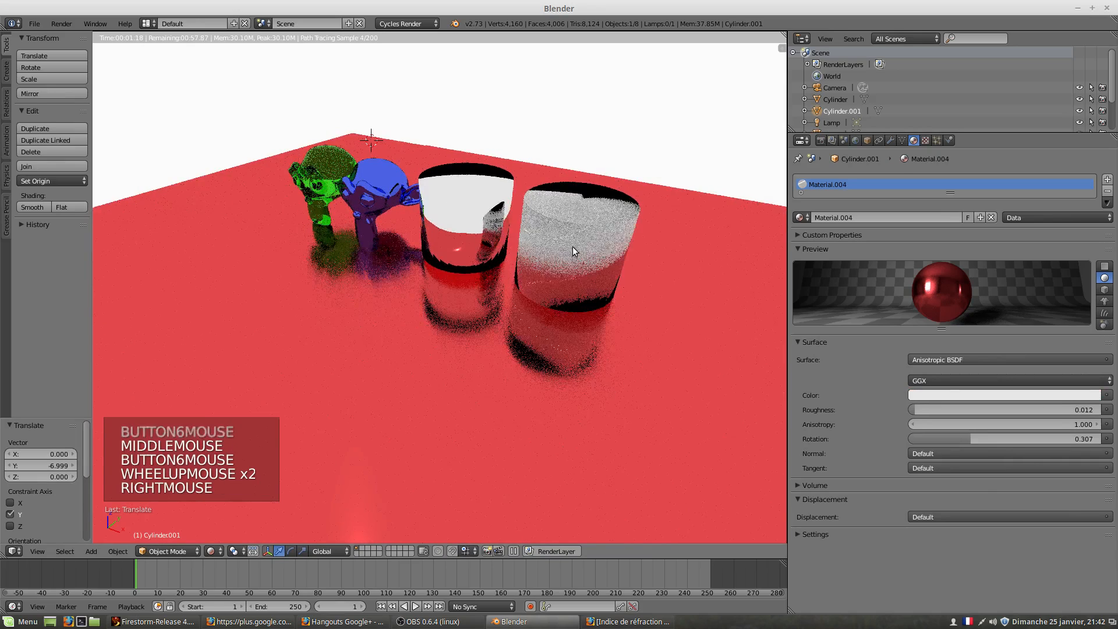
middle_click_drag(581, 254, 594, 291)
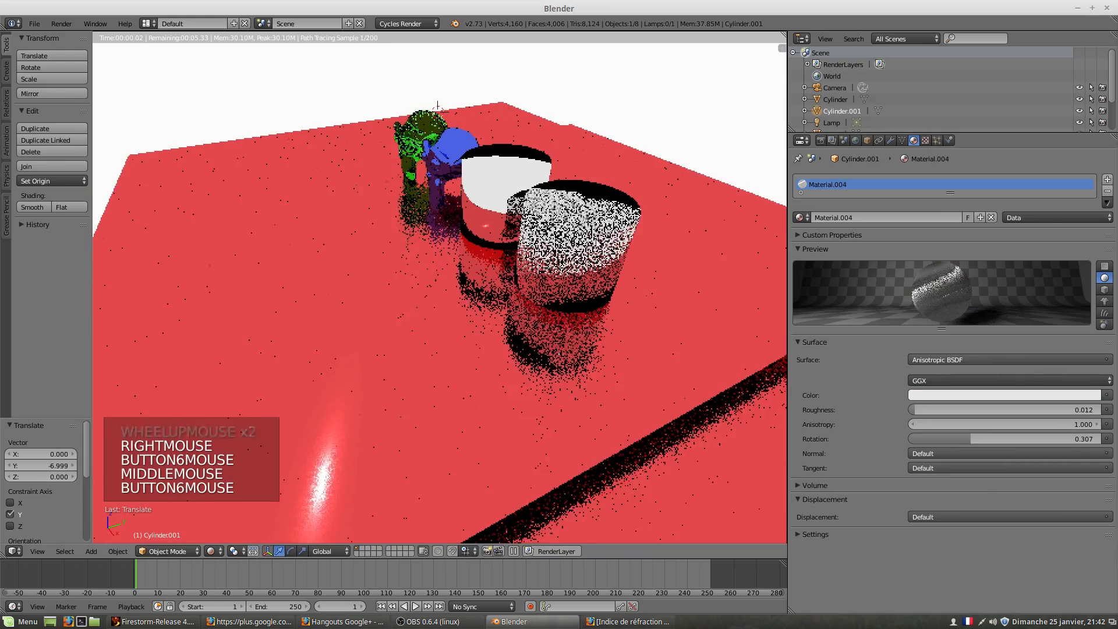
key("r")
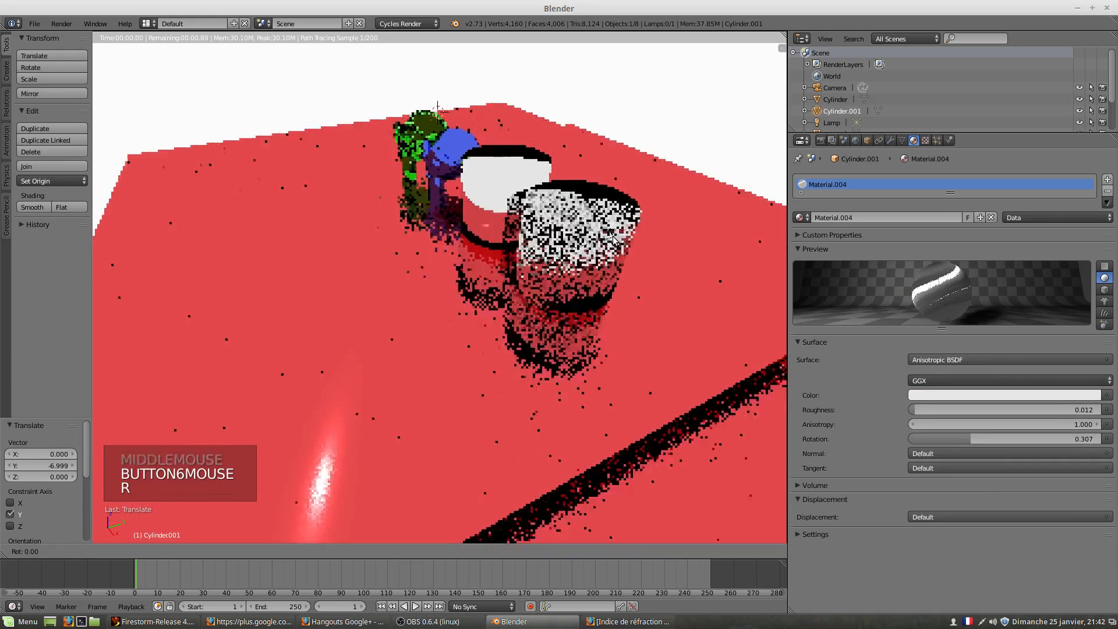
key("x")
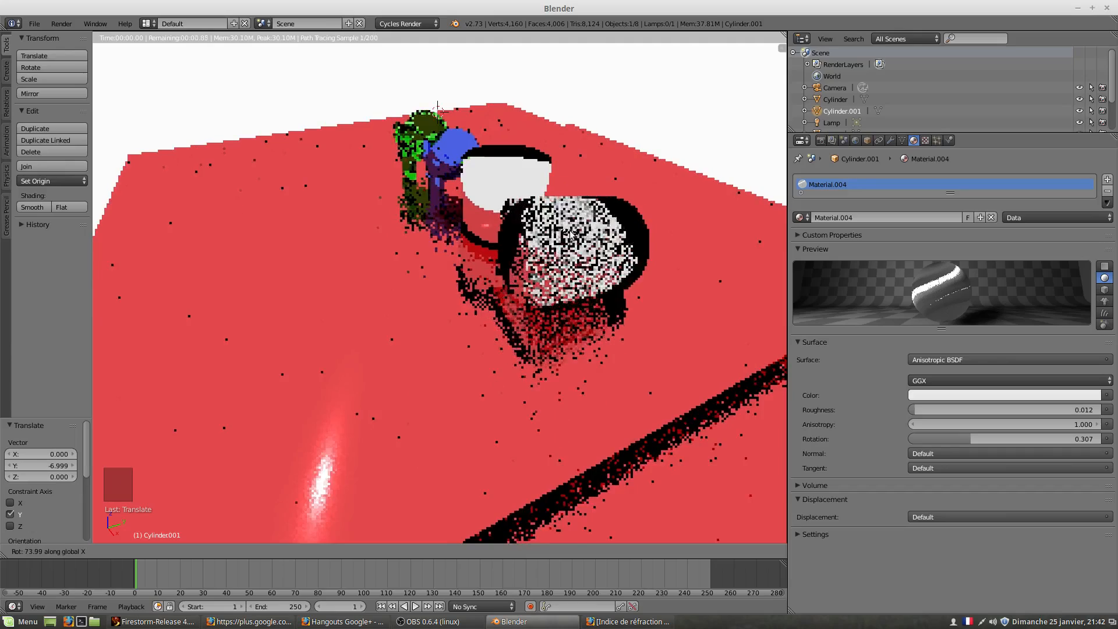
left_click(572, 232)
middle_click_drag(562, 252, 620, 239)
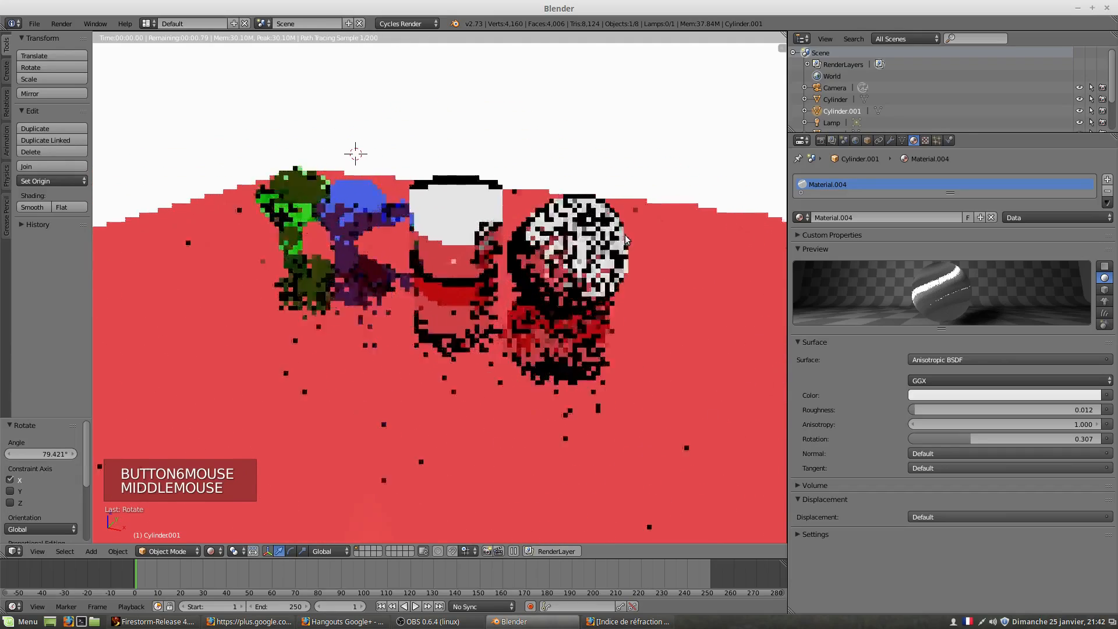
scroll(657, 233, "up", 2)
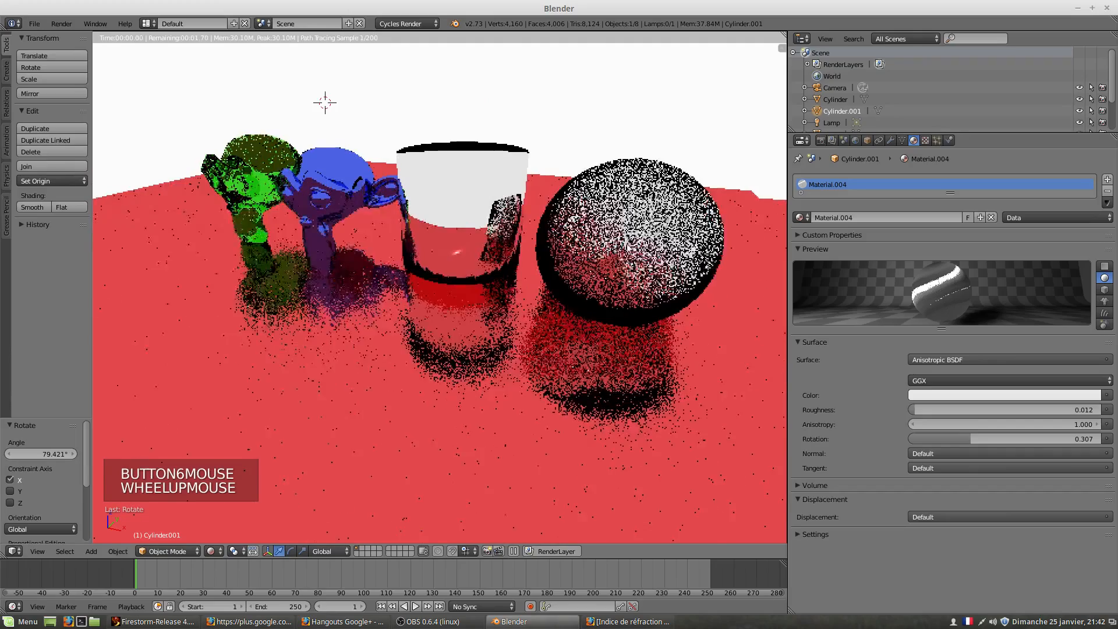
right_click(657, 233)
key("r")
key("r")
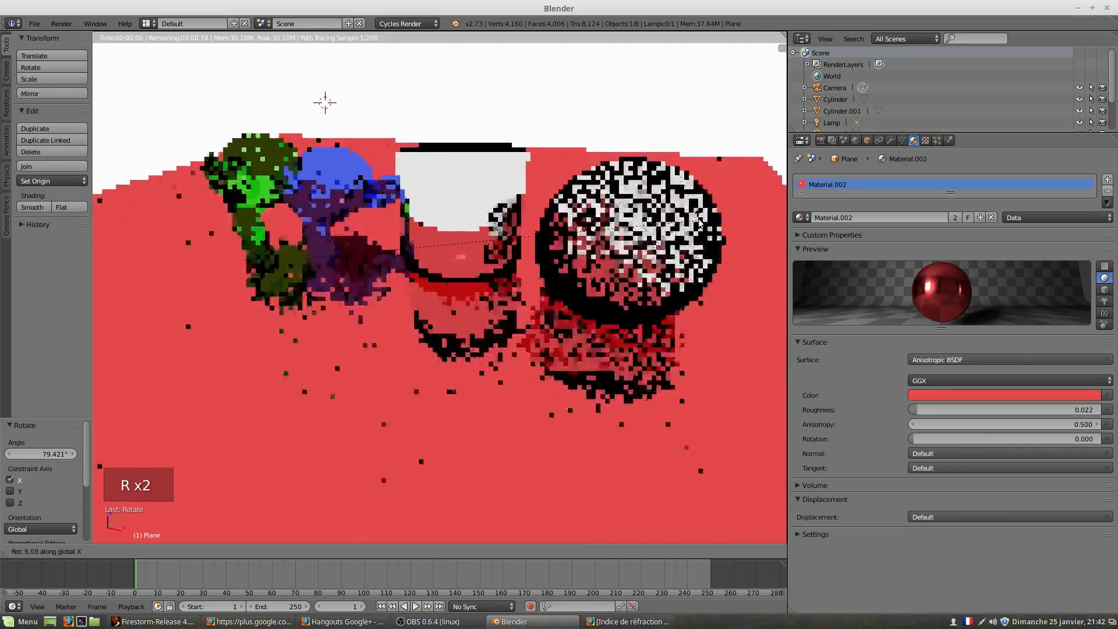
key("Escape")
right_click(659, 205)
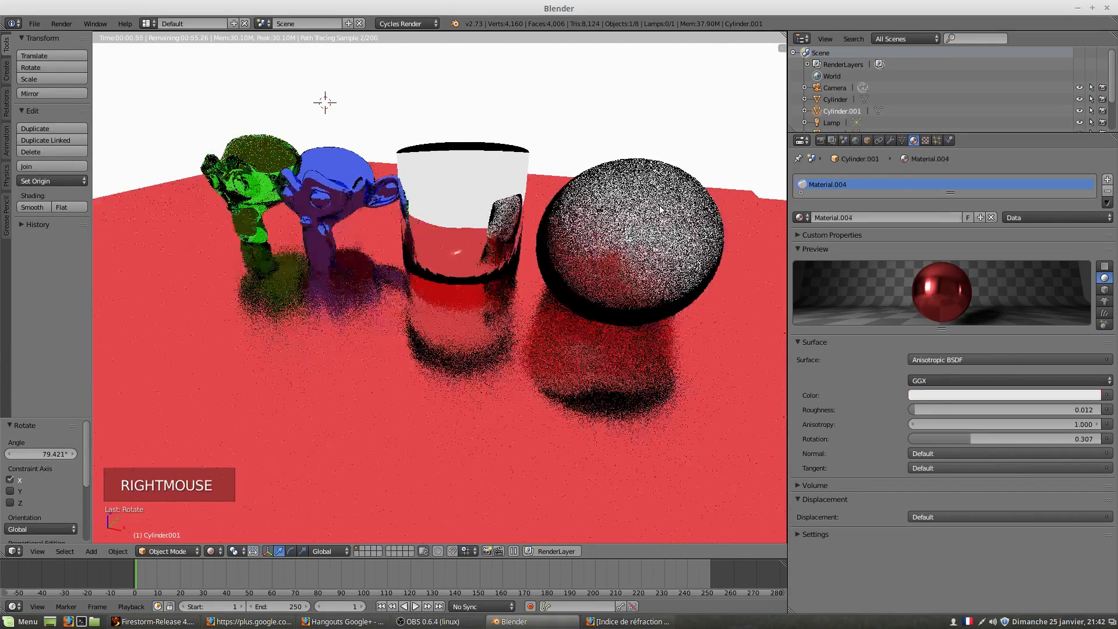
right_click(649, 229)
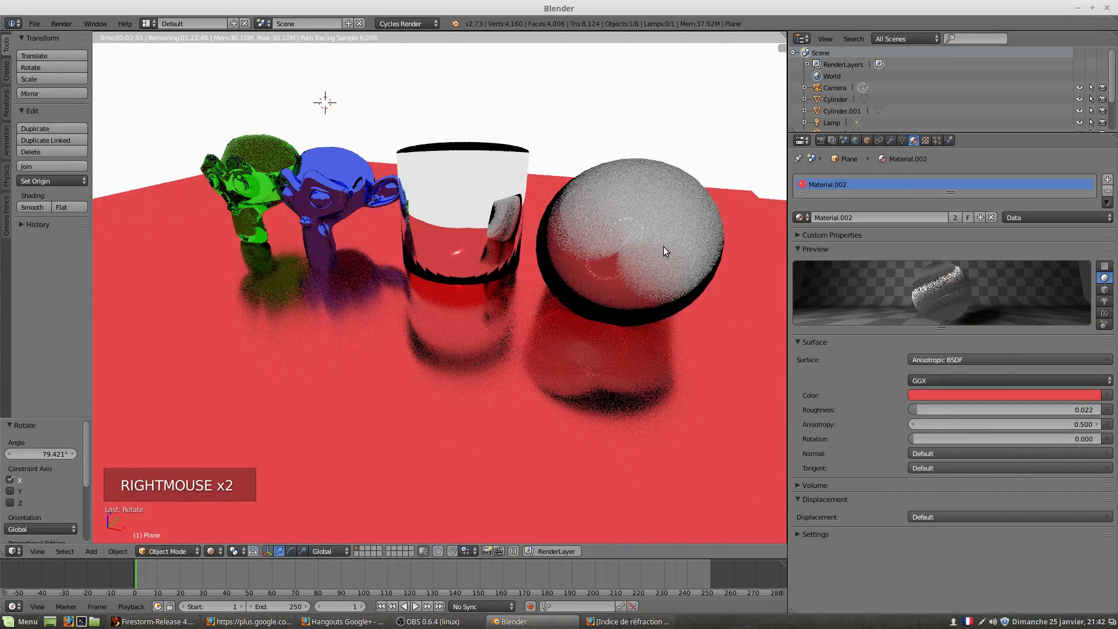
key("r")
key("r")
key("r")
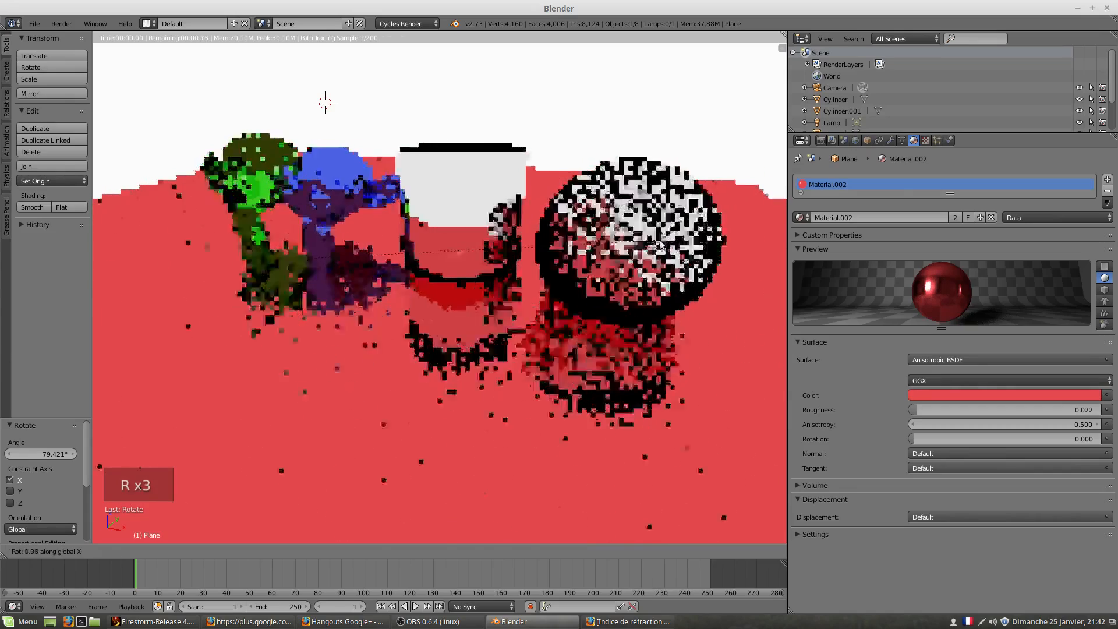
key("Escape")
right_click(625, 246)
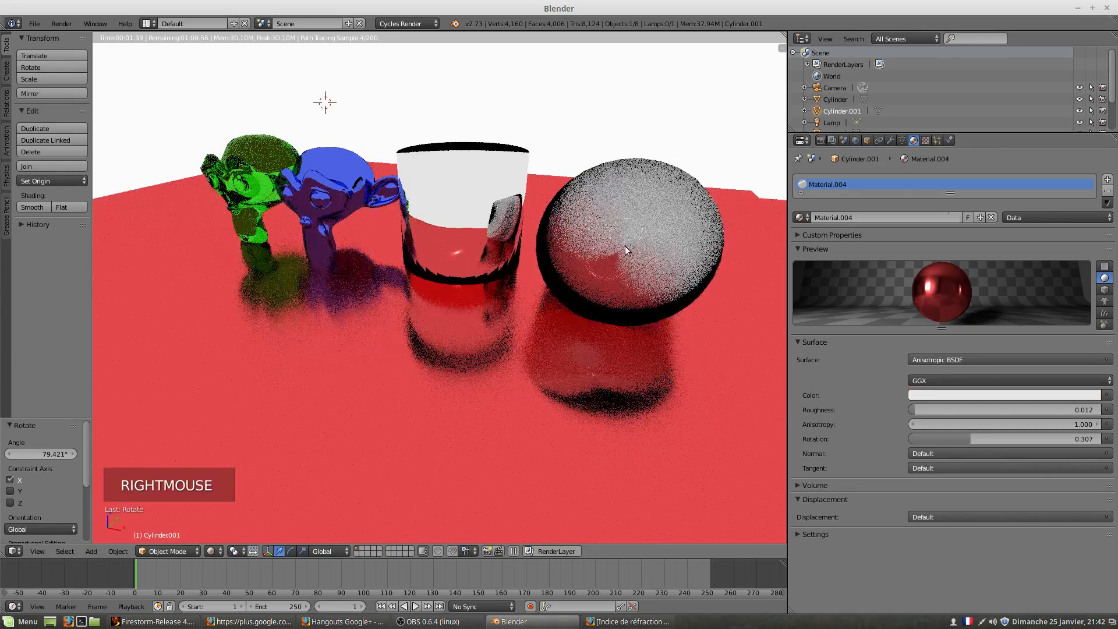
right_click(605, 239)
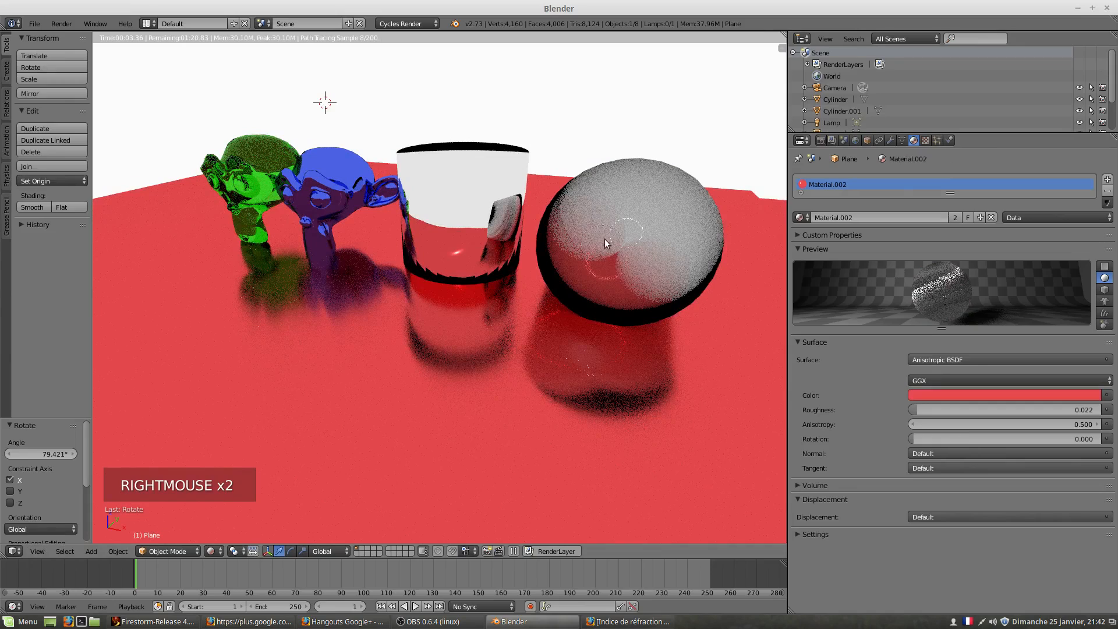
Rotate the tipped cylinder about -14.6° around the global X axis and change its surface shader to Glossy BSDF.
right_click(631, 280)
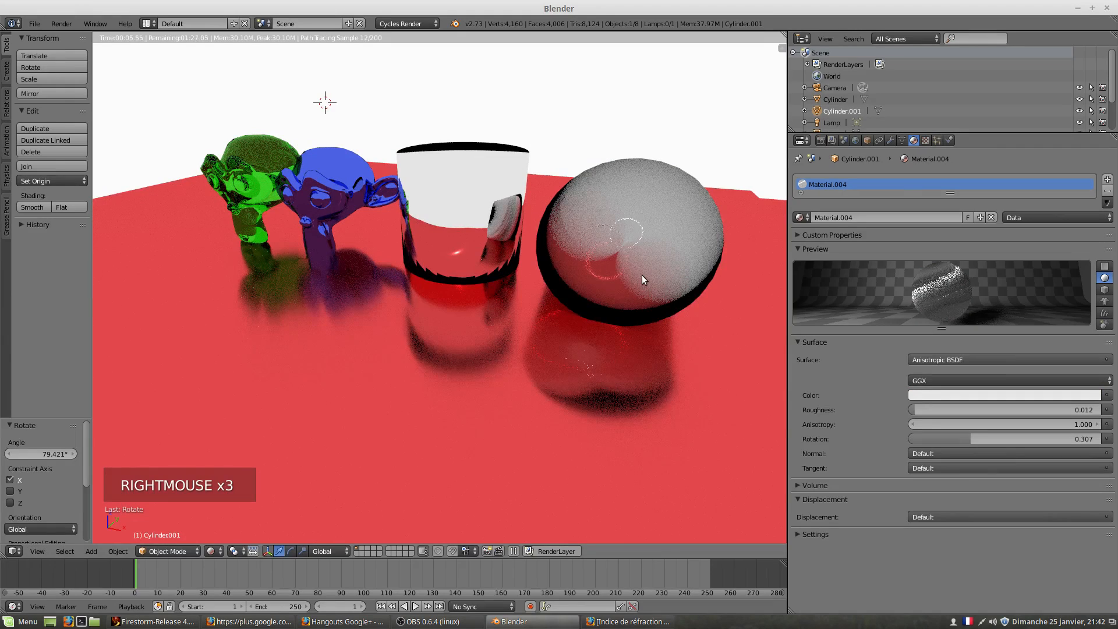
key("r")
key("r")
key("r")
key("r")
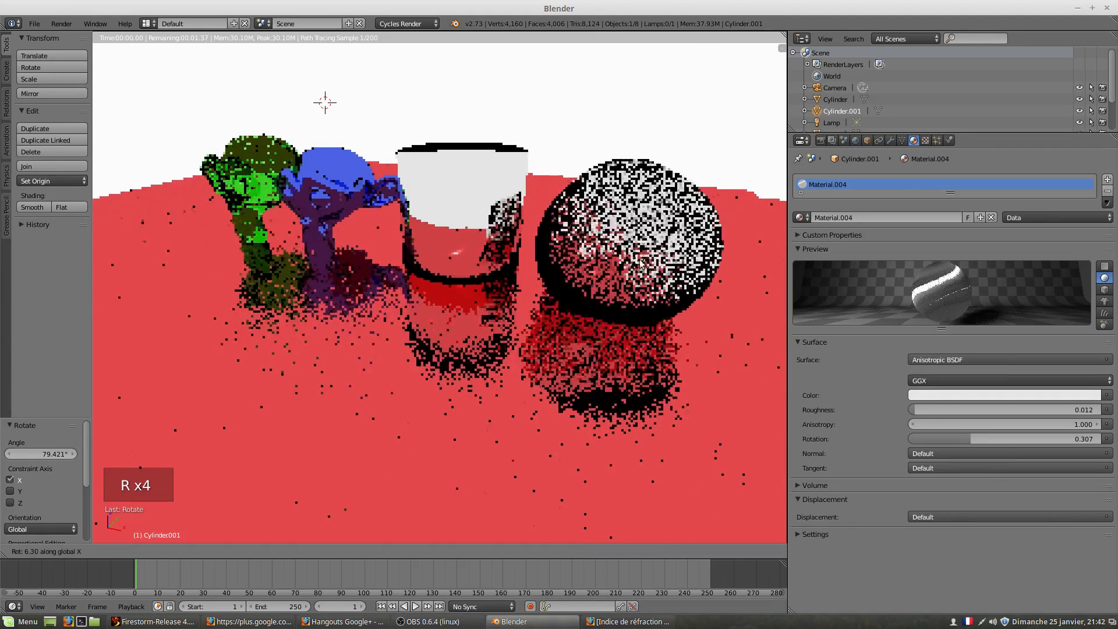
left_click(635, 303)
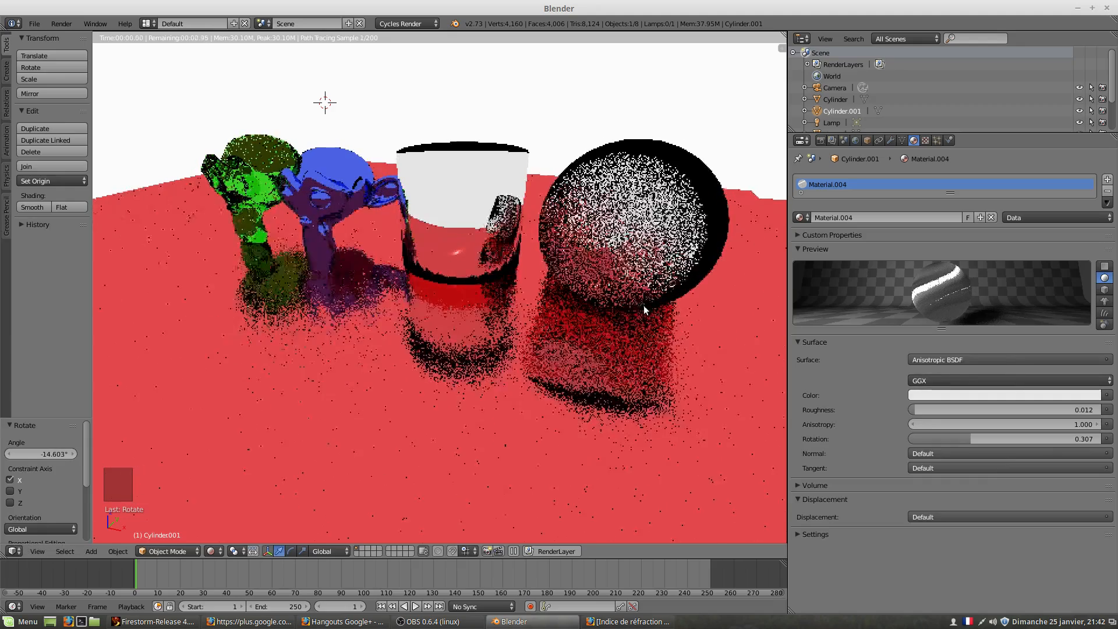
left_click(950, 359)
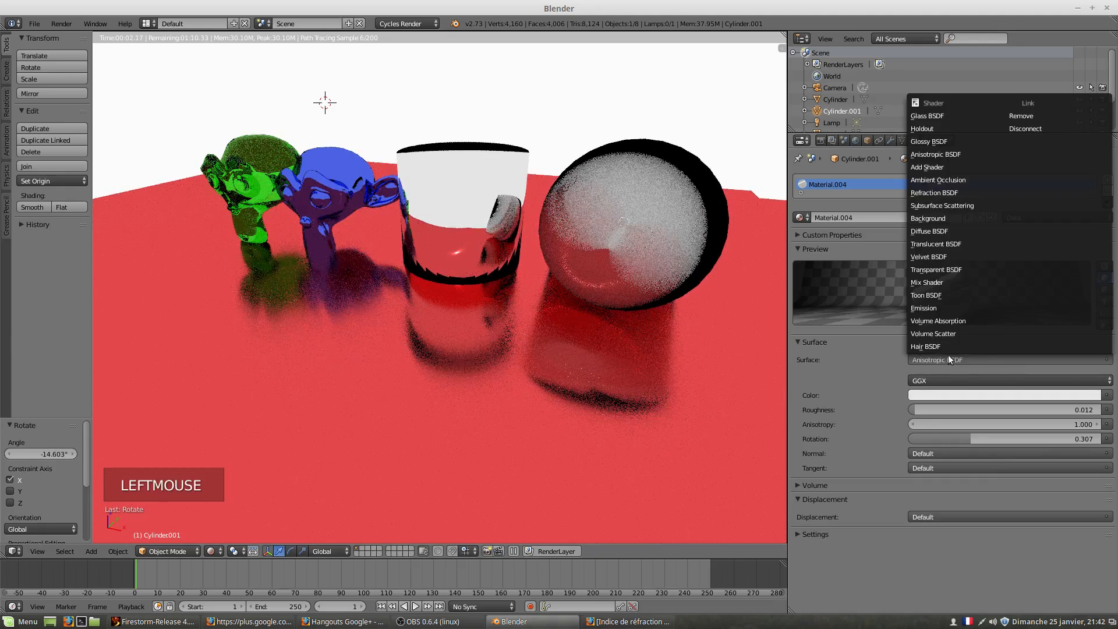
left_click(926, 141)
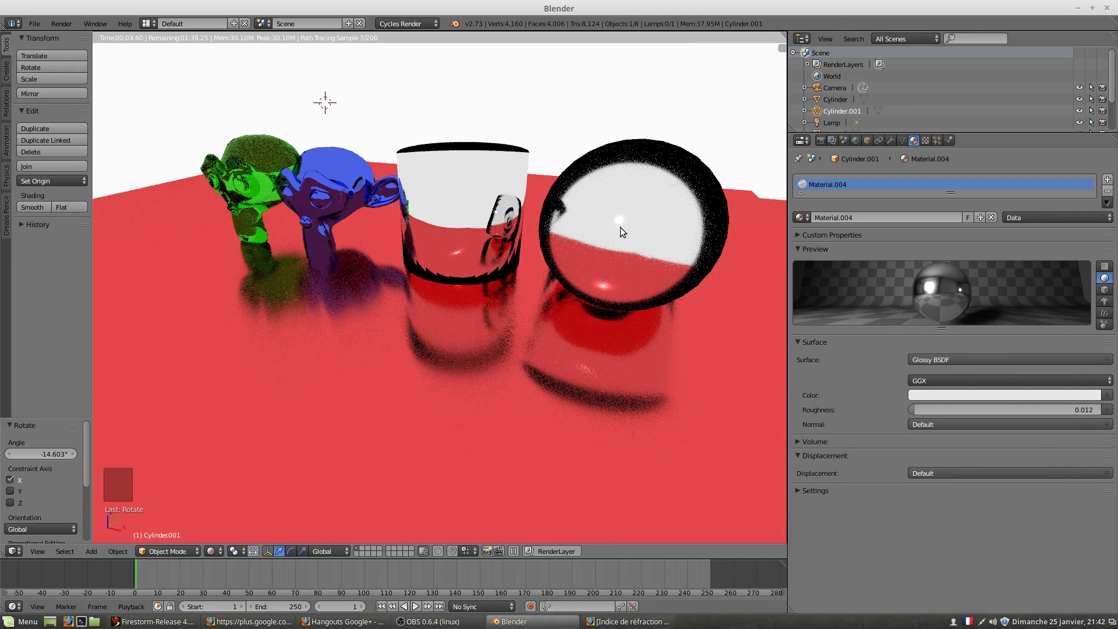
Change the tipped cylinder's surface shader to Anisotropic BSDF, drop its anisotropy to 0.000 and raise it stepwise to 0.800.
left_click(943, 360)
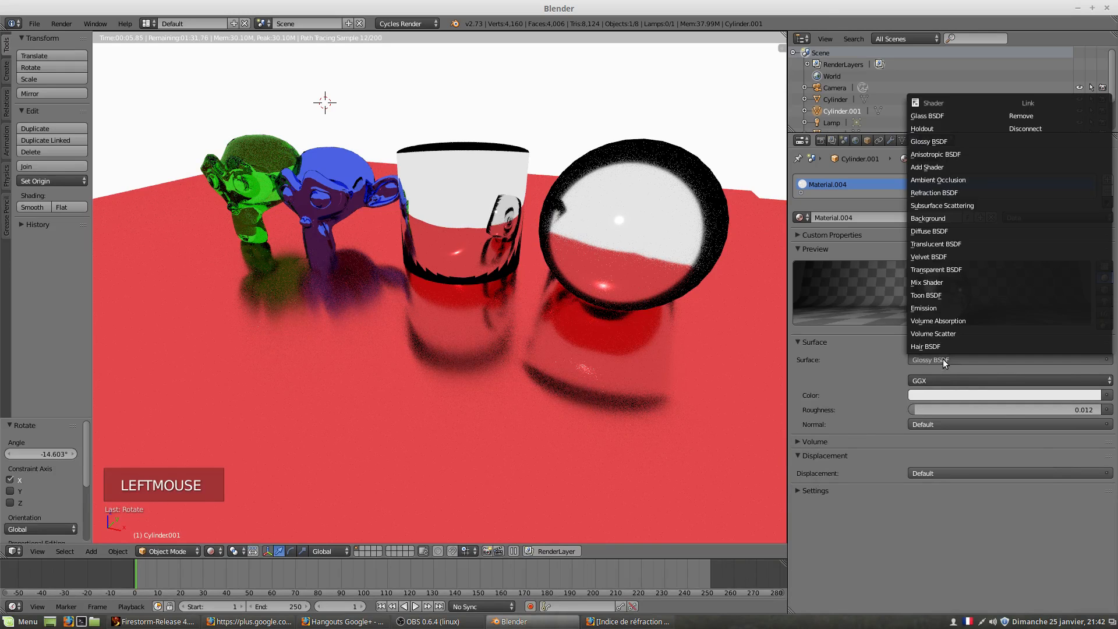
left_click(935, 155)
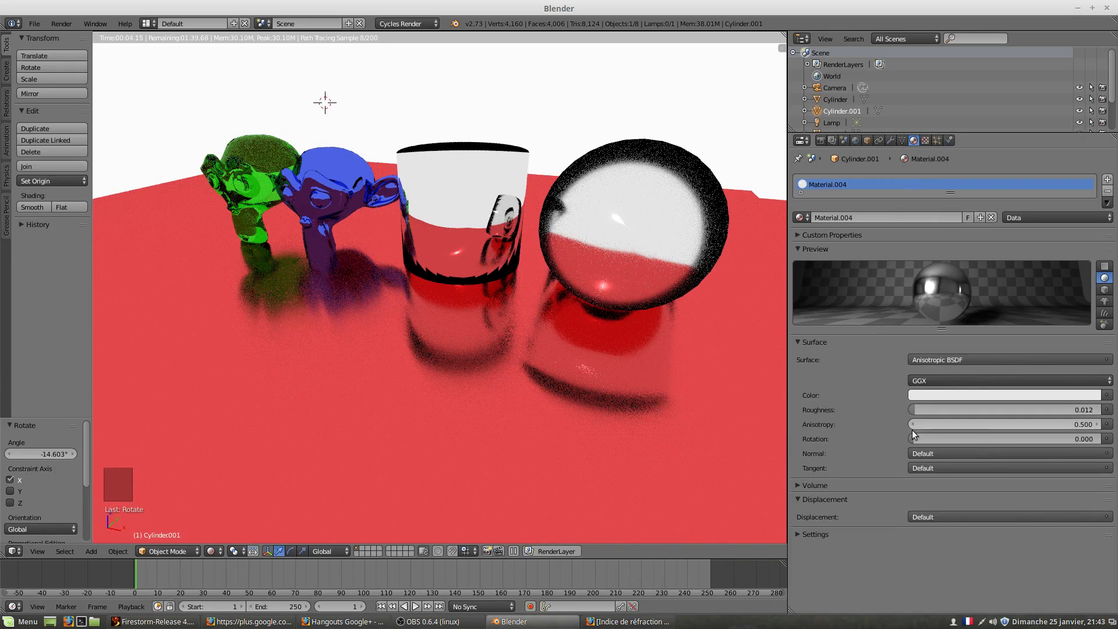
left_click_drag(1026, 426, 953, 426)
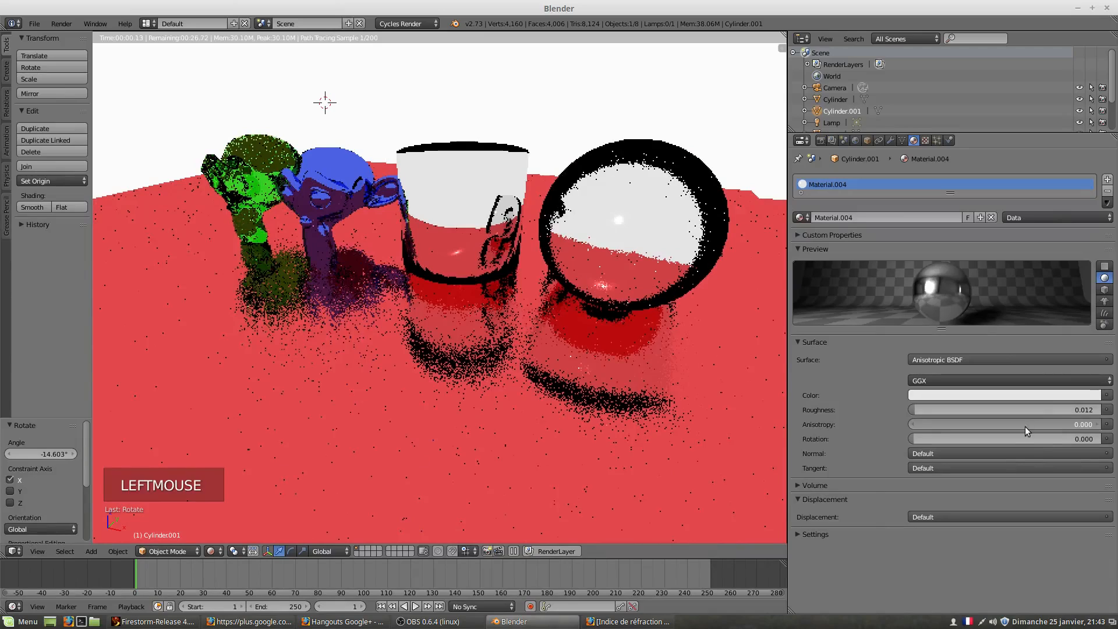
left_click(1095, 425)
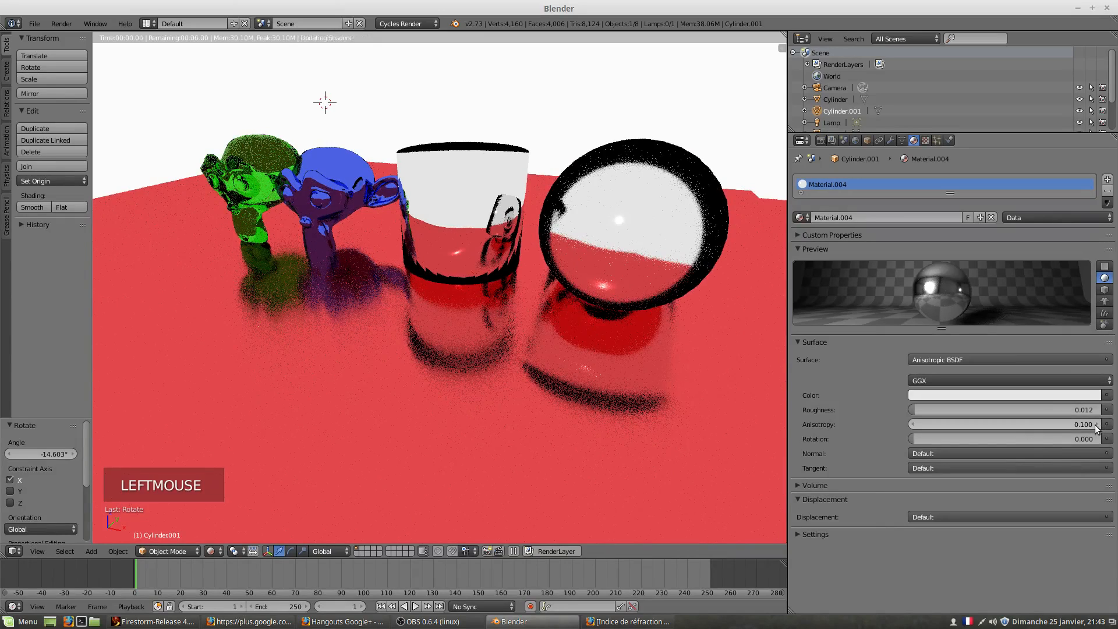
left_click(1096, 424)
left_click(1096, 425)
left_click(1096, 425)
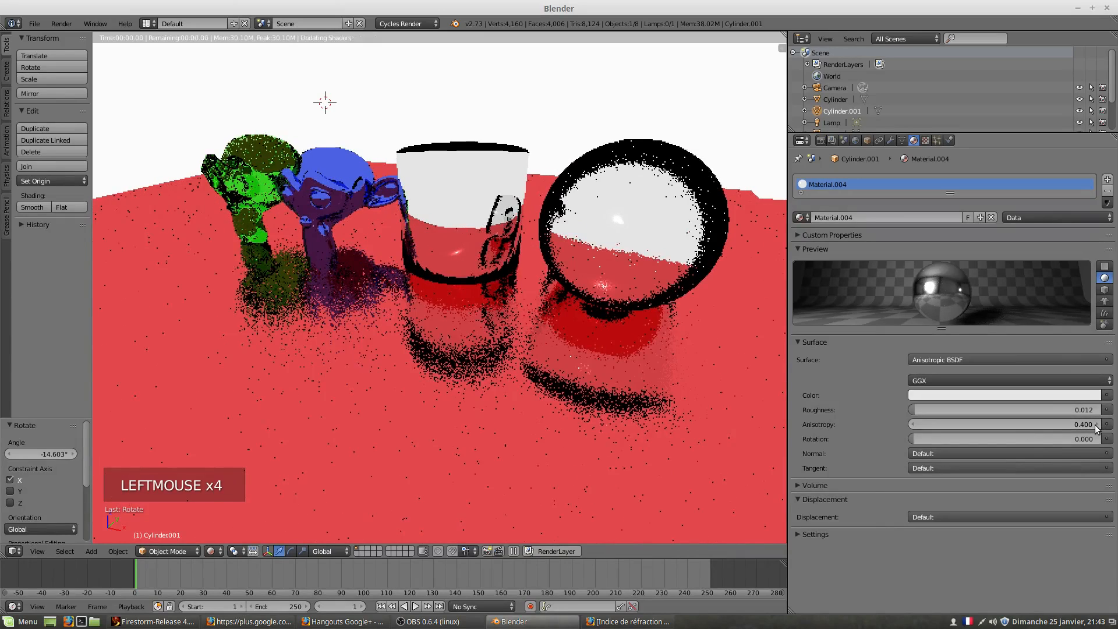
left_click(1095, 425)
left_click(1095, 424)
left_click(1095, 425)
left_click(1094, 425)
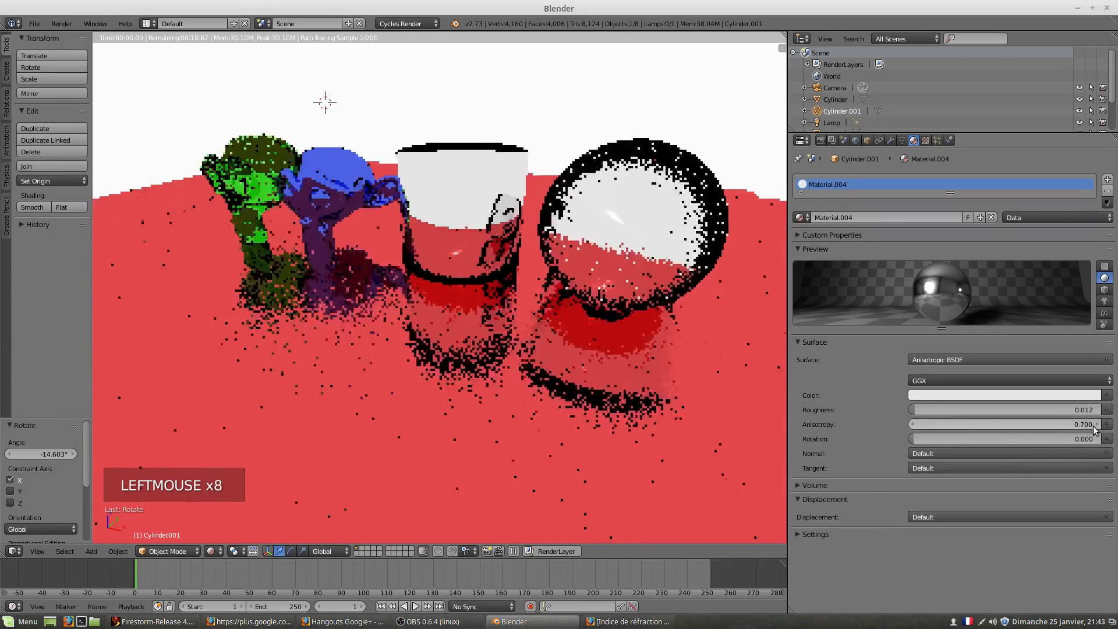
left_click(1093, 425)
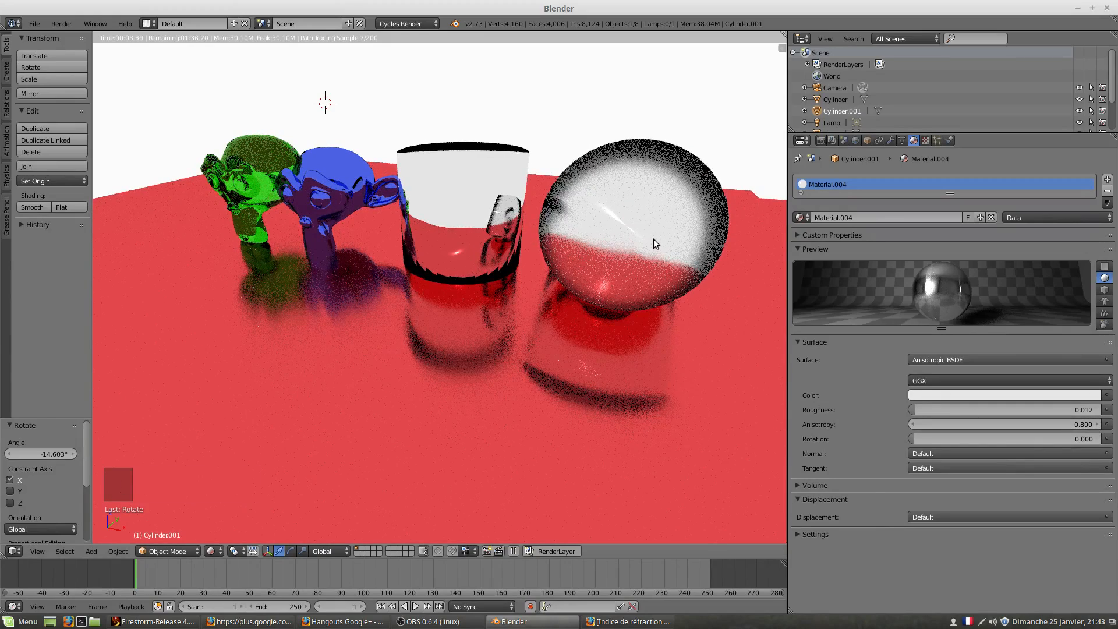
Try a deep blue color on the tipped cylinder's material, return it to near-white, and keep the anisotropic rotation at 0.000.
scroll(653, 239, "up", 1)
middle_click_drag(722, 215, 675, 230, "shift")
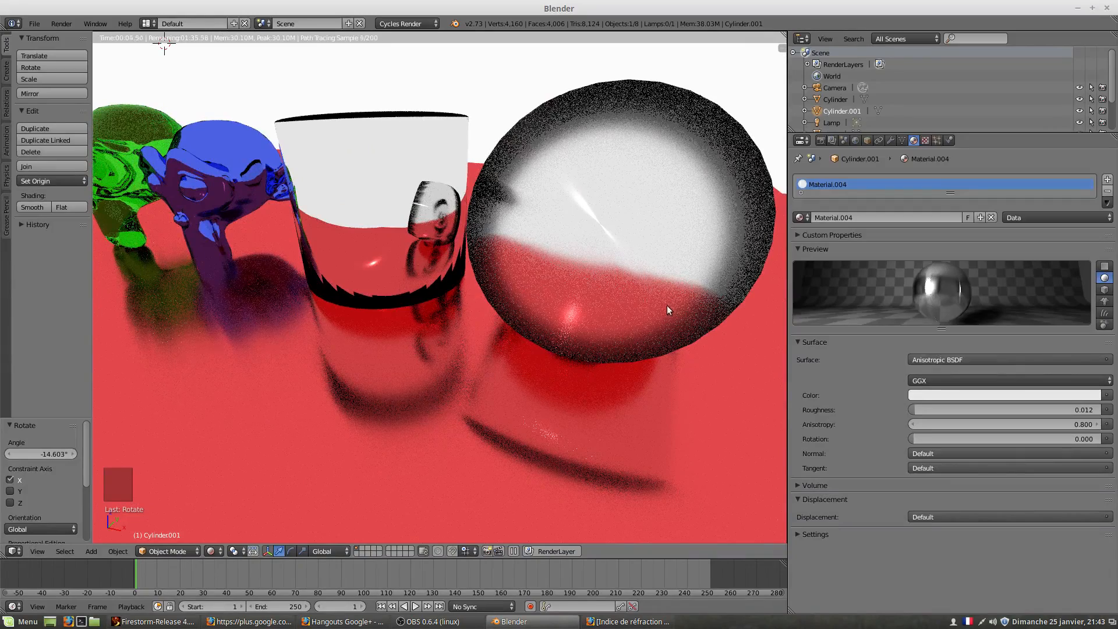
middle_click_drag(698, 318, 598, 219)
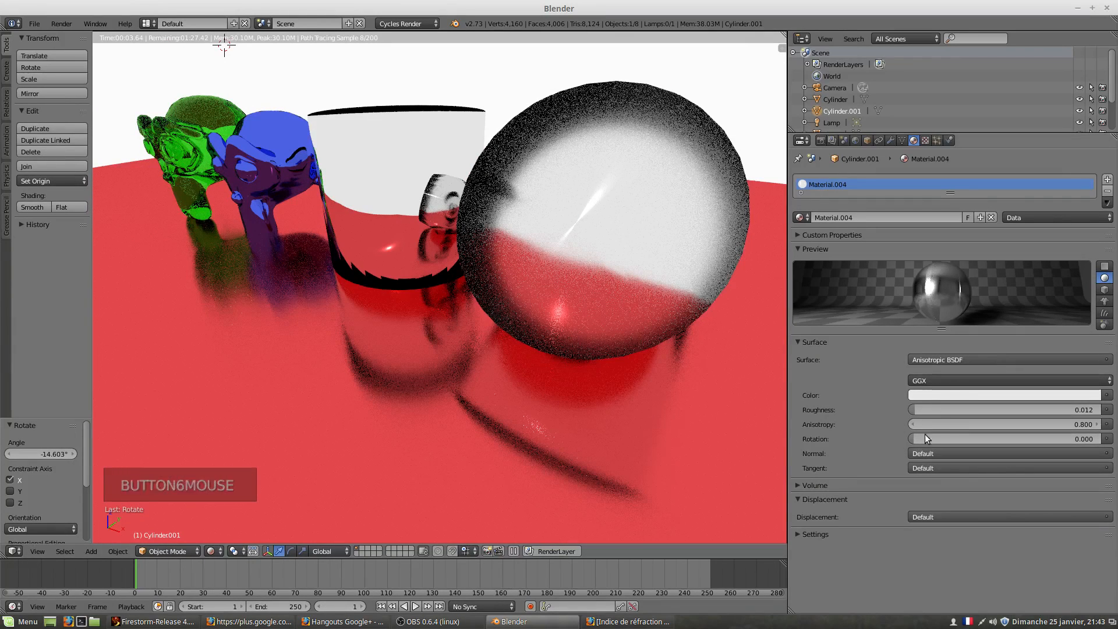
left_click(937, 397)
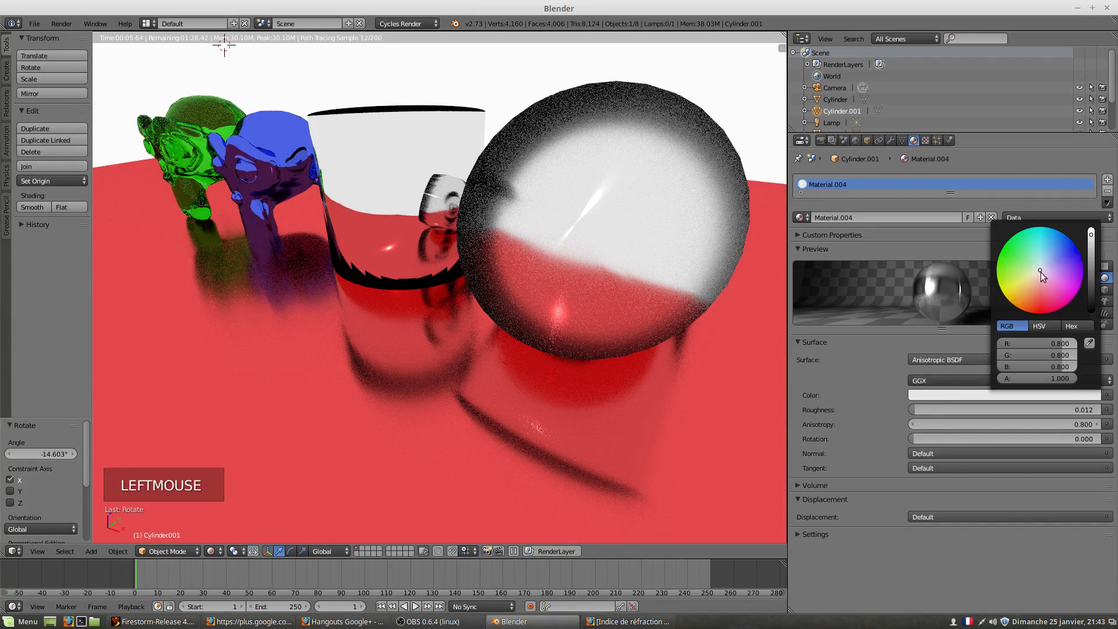
left_click(1080, 251)
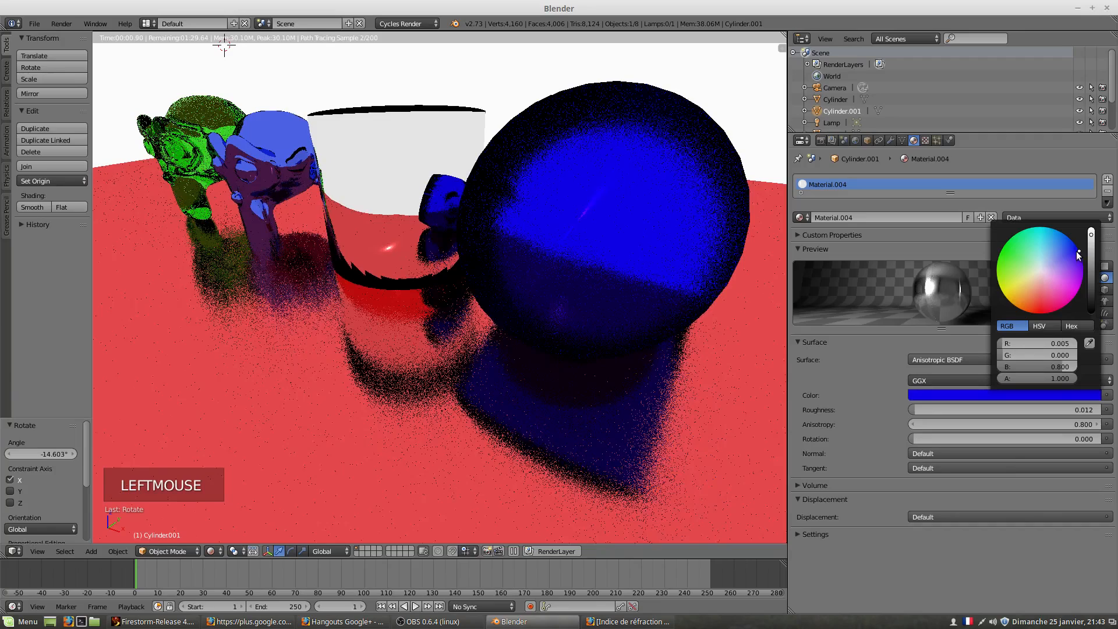
left_click_drag(1079, 252, 1042, 271)
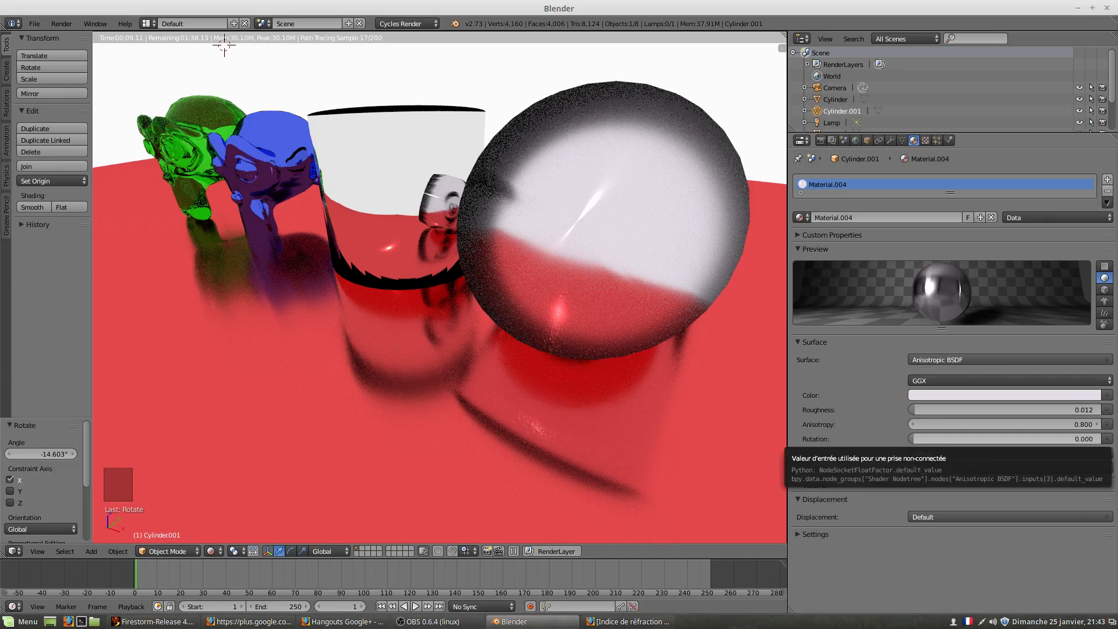
left_click_drag(1099, 440, 929, 439)
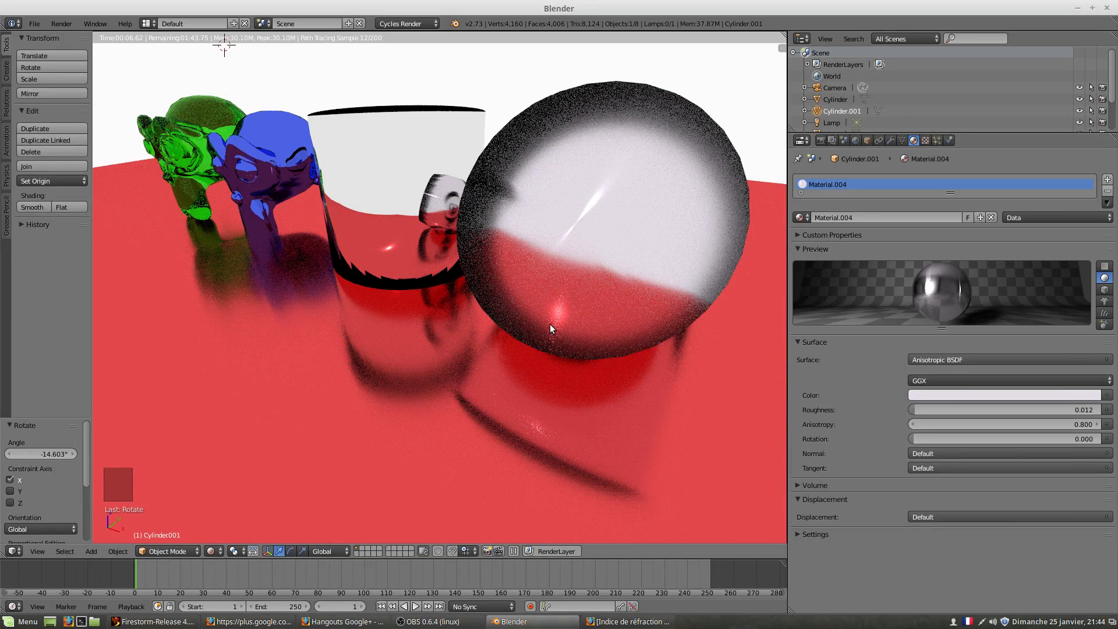
Delete the extra red plane lying over the floor beneath the monkeys and cylinders.
right_click(577, 288)
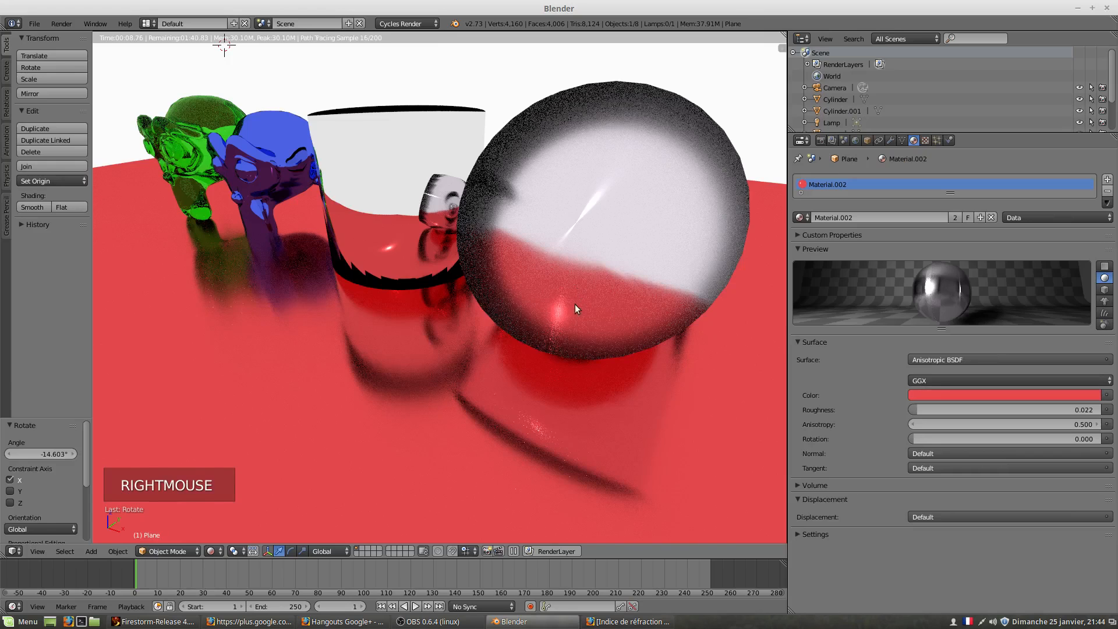
scroll(575, 306, "down", 3)
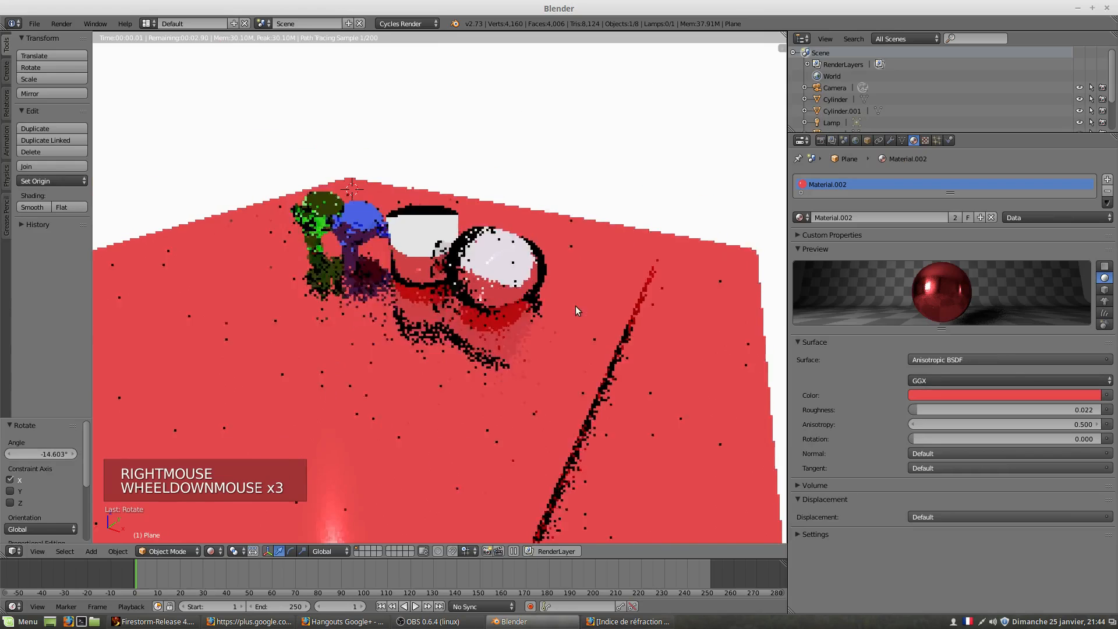
right_click(508, 278)
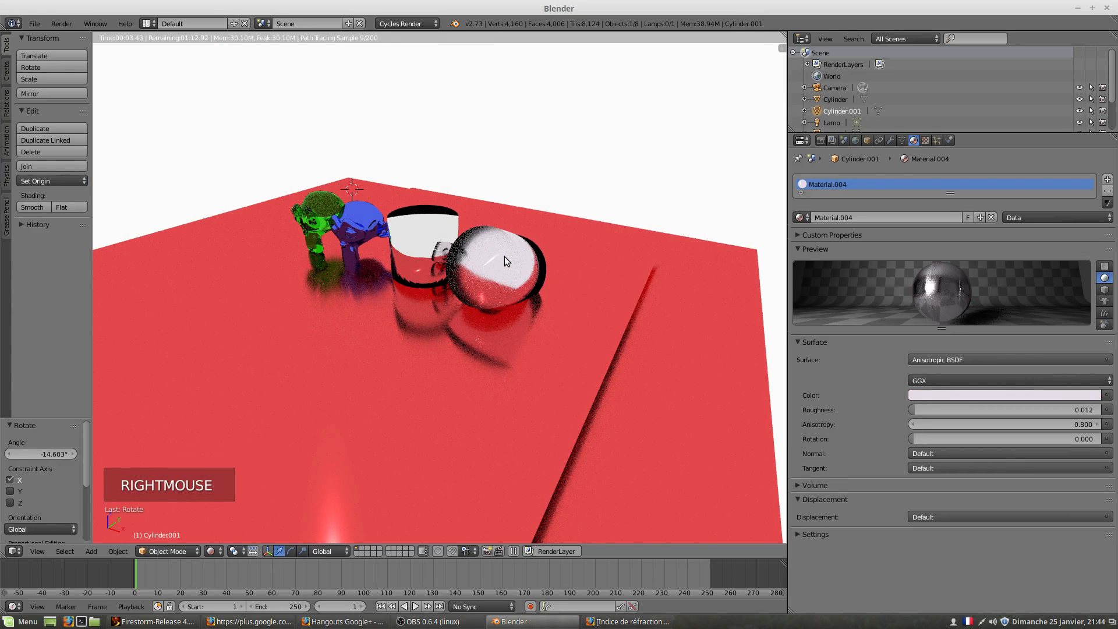
right_click(504, 260)
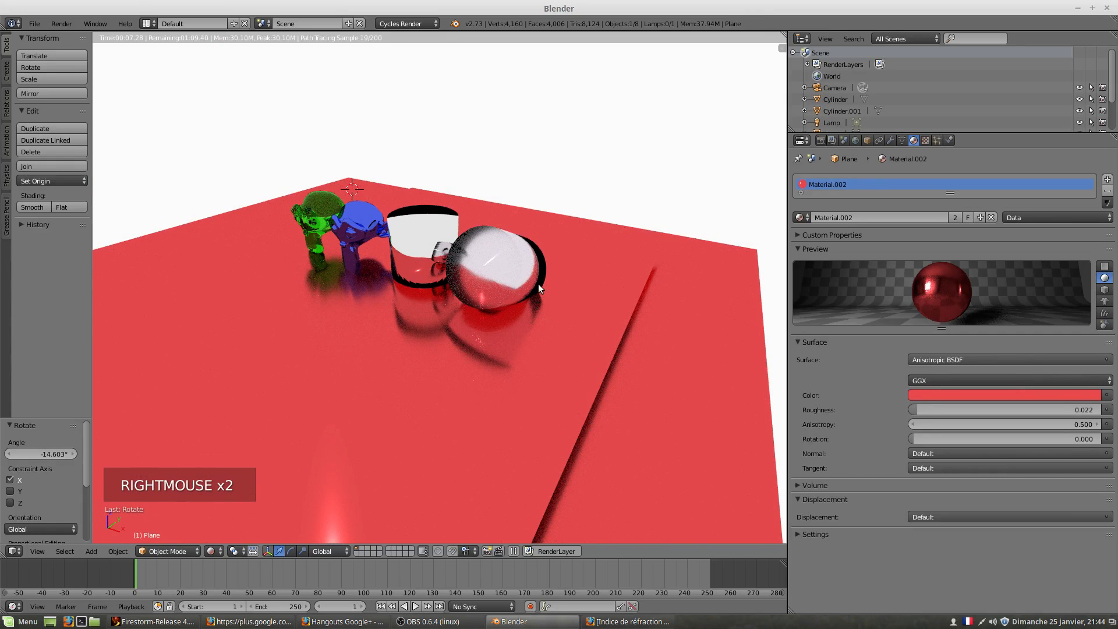
key("r")
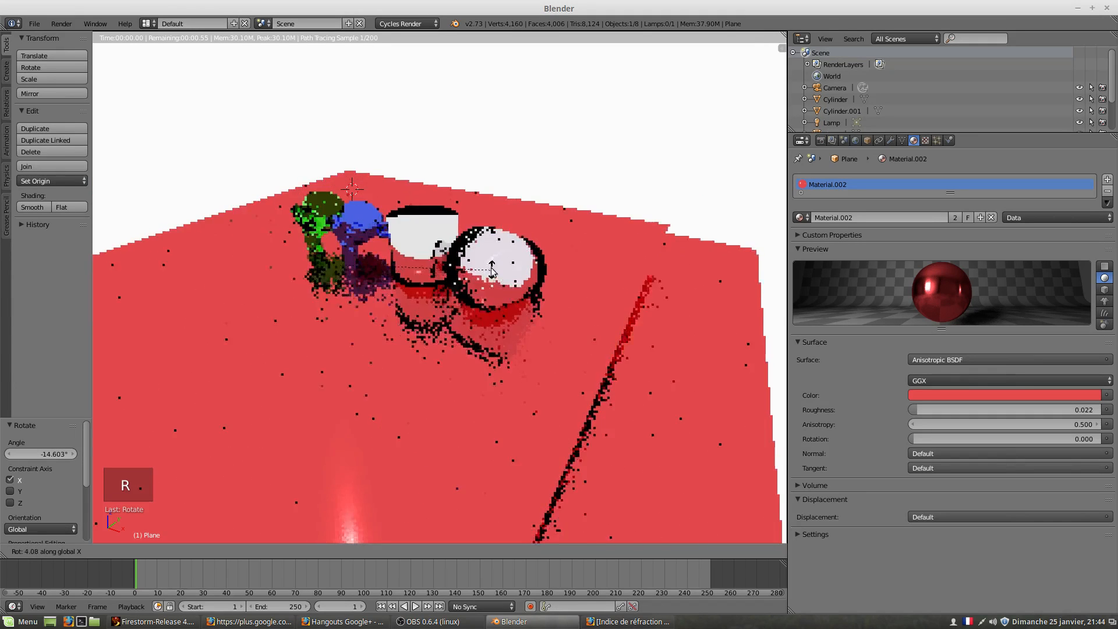
right_click(591, 329)
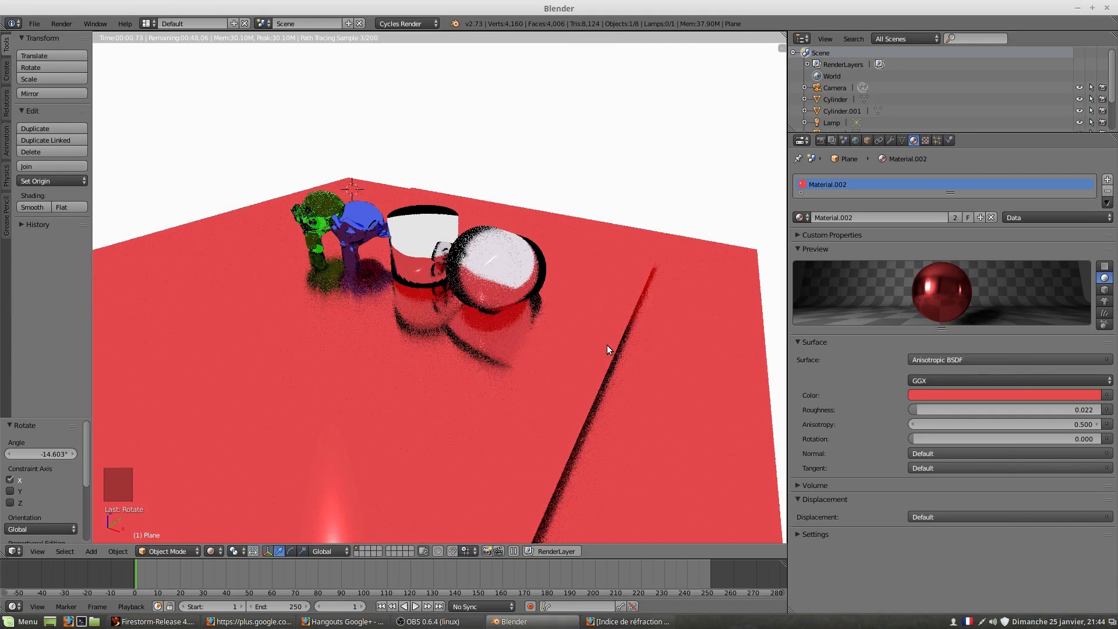
key("Delete")
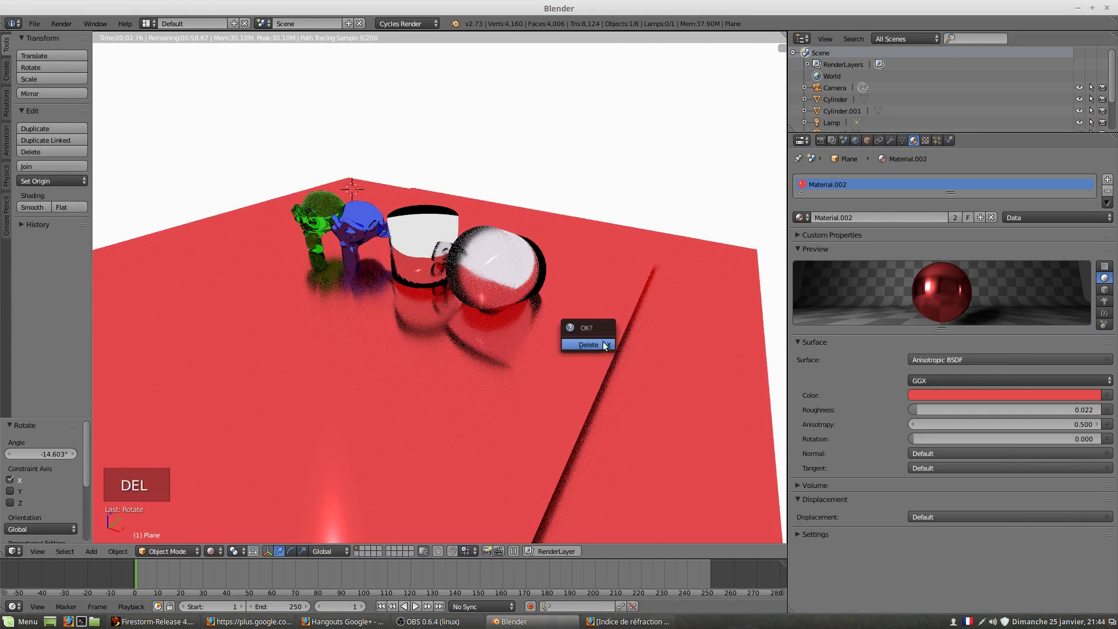
left_click(605, 344)
Select the tipped cylinder and rotate it about -64° around the global X axis to stand it upright.
right_click(507, 260)
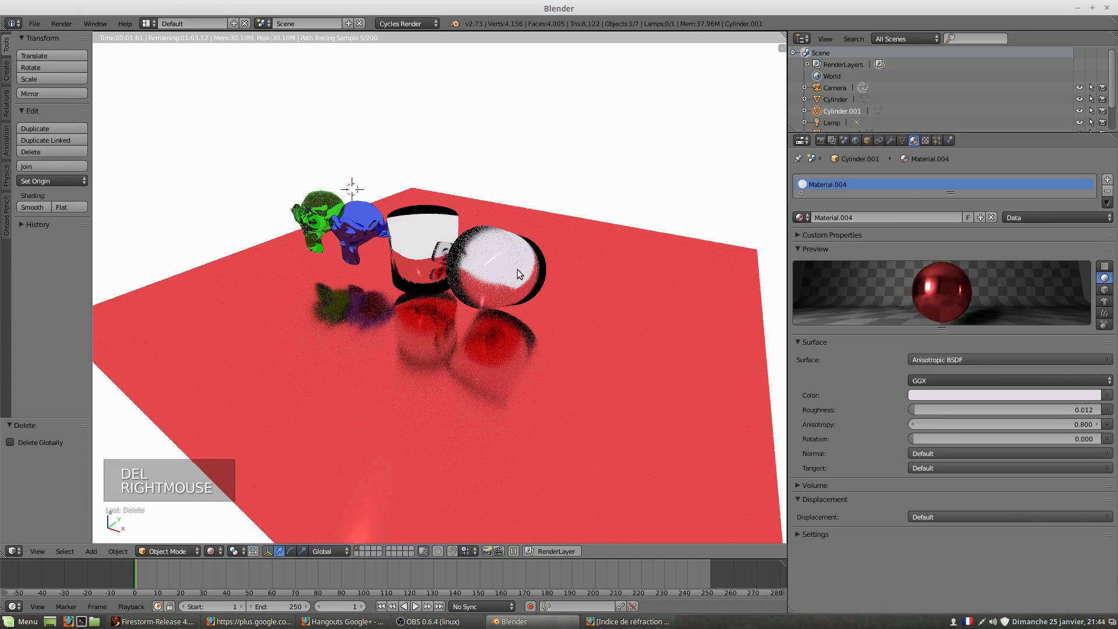
right_click(507, 266)
right_click(502, 264)
right_click(500, 260)
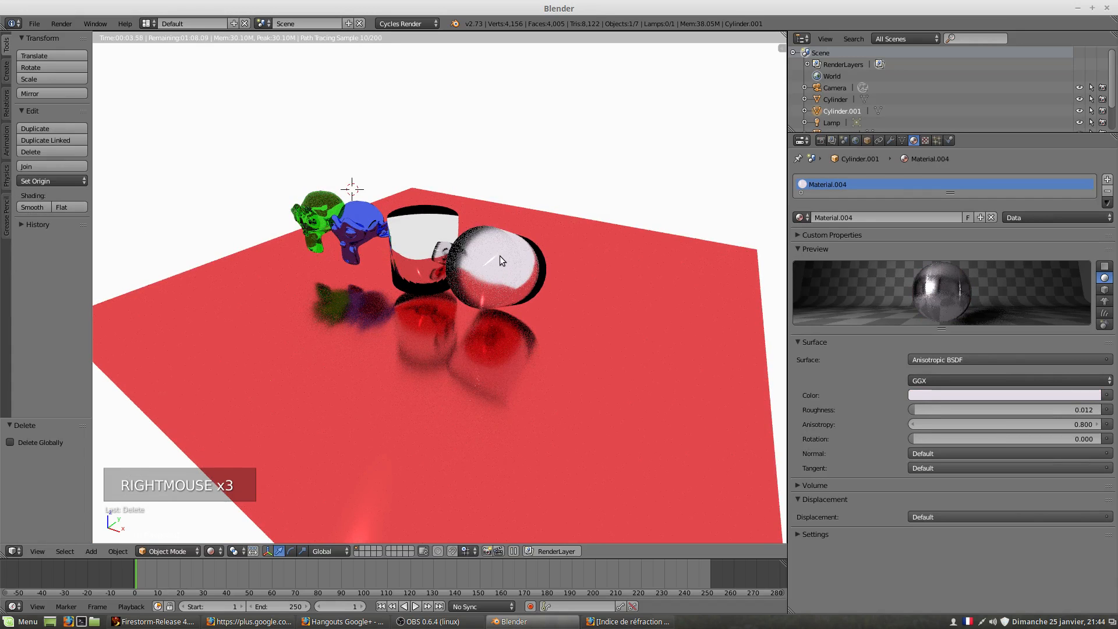
key("r")
key("r")
key("r")
key("r")
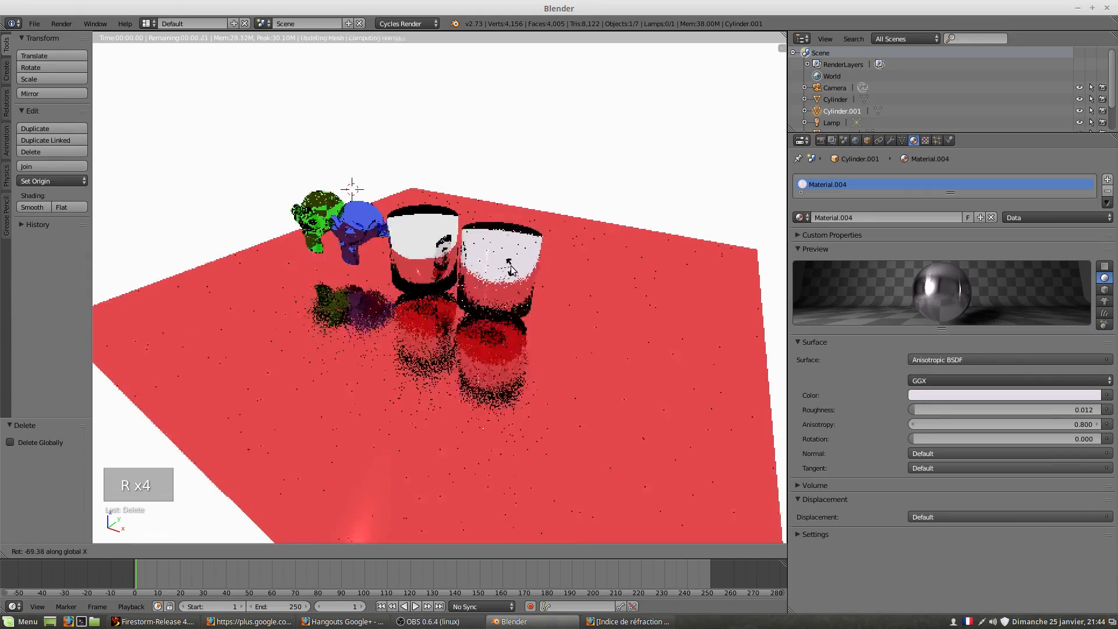
scroll(513, 273, "up", 2)
left_click(515, 293)
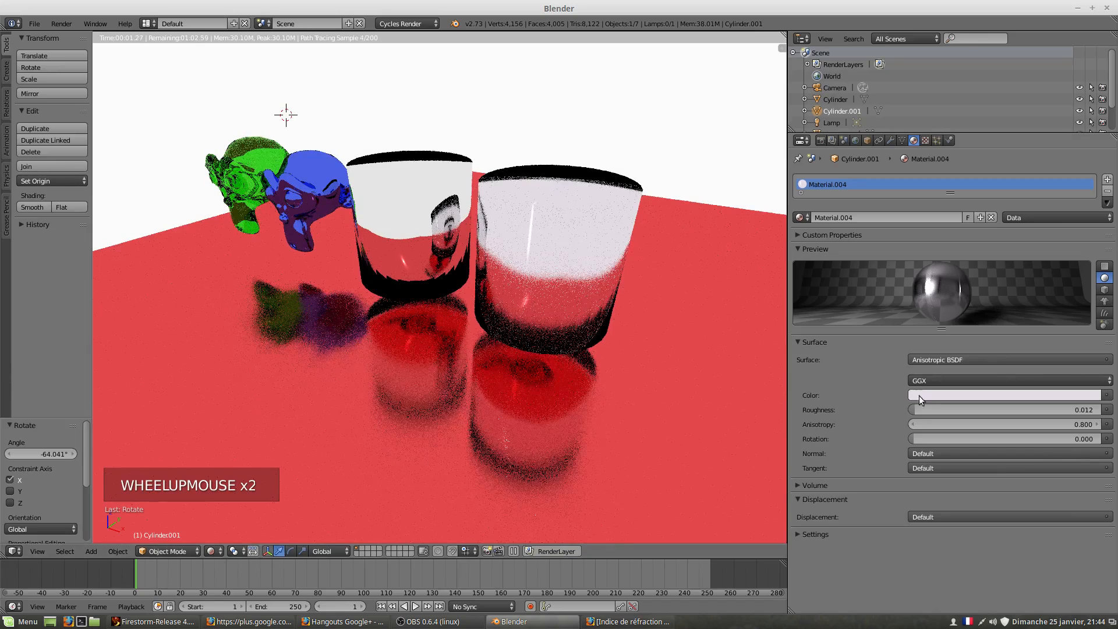
Set the anisotropic cylinder's roughness to 0.195 and raise its anisotropy to 1.000.
left_click_drag(915, 412, 962, 409)
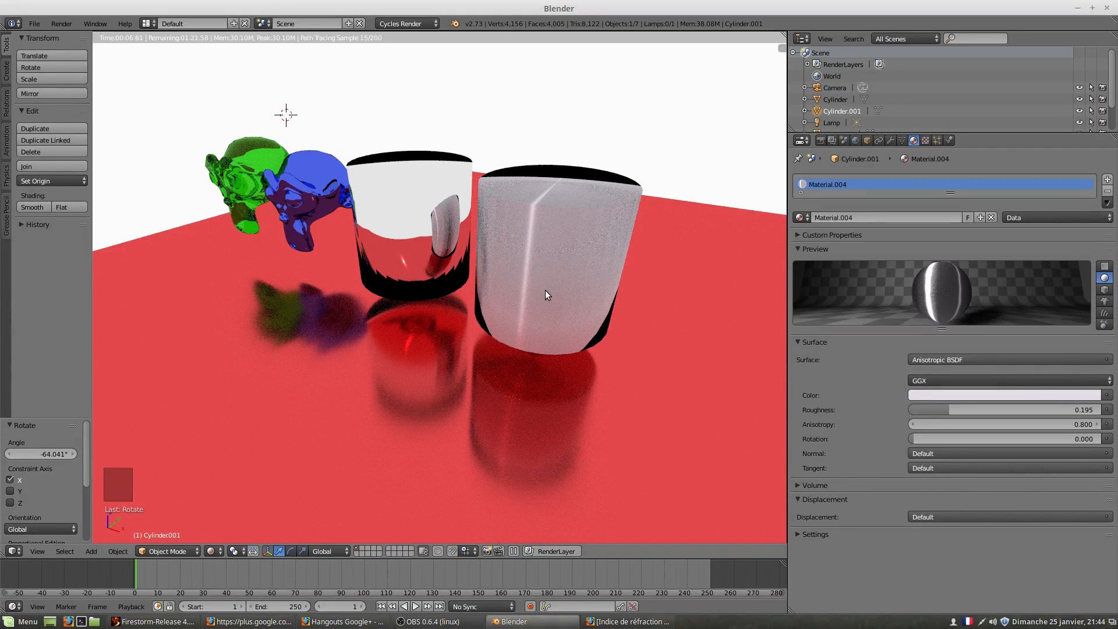
left_click(1096, 424)
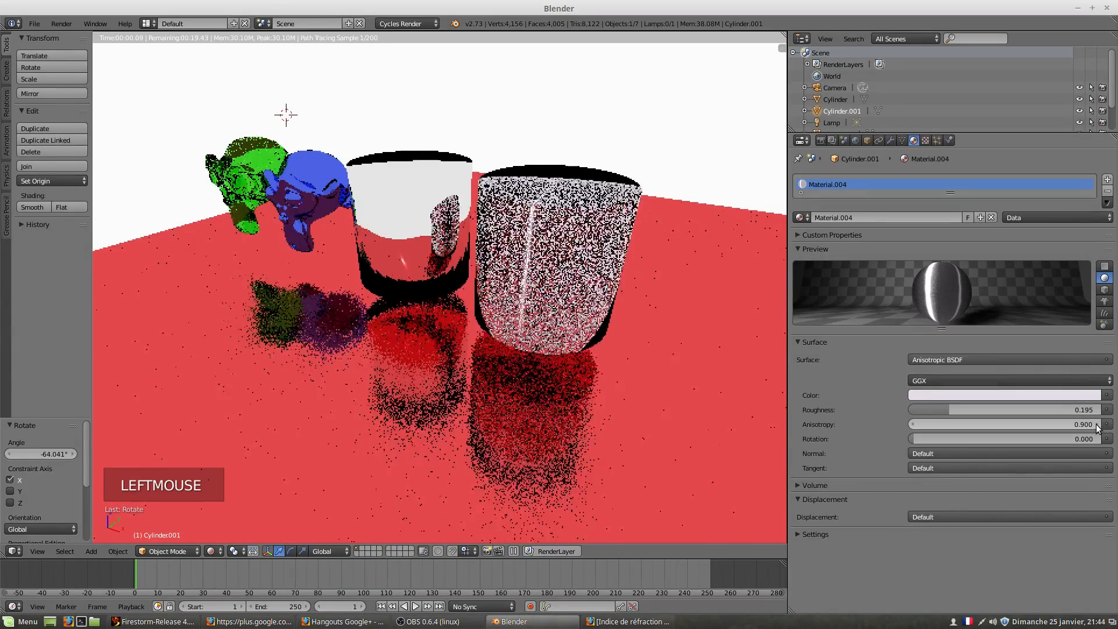
left_click(1100, 425)
left_click(1100, 426)
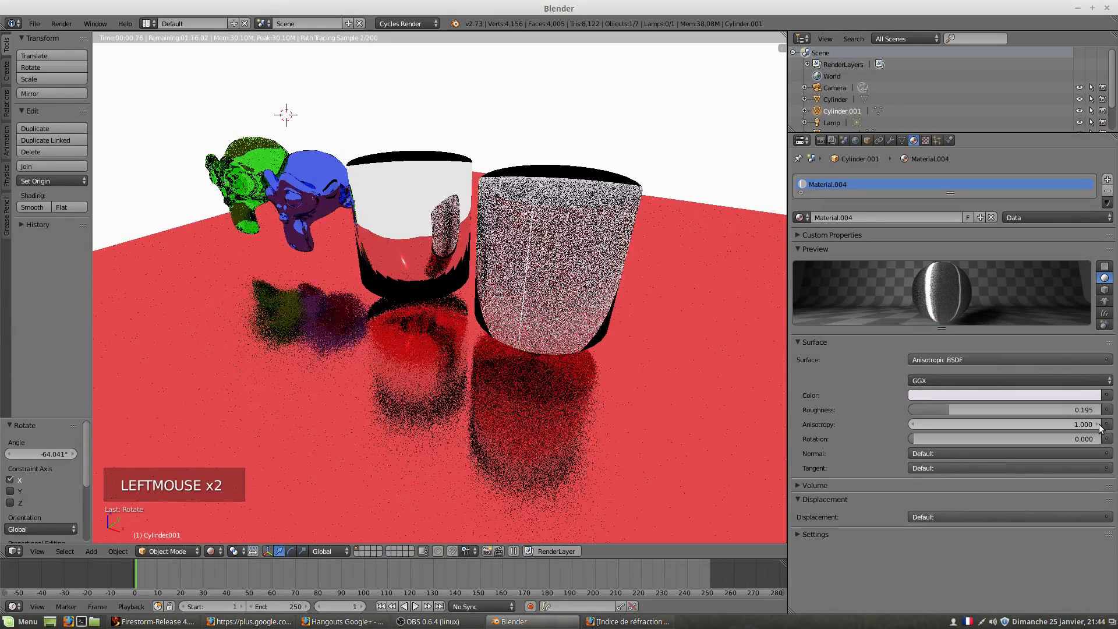
left_click(1100, 425)
left_click(1100, 425)
left_click(1100, 424)
left_click(1099, 424)
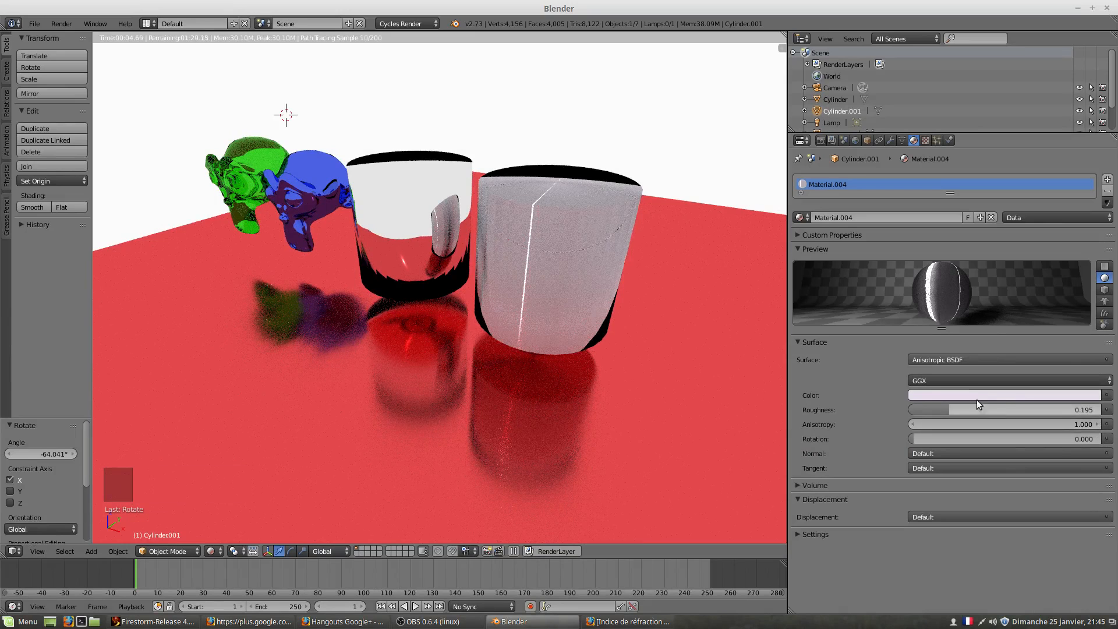
Set the roughness of the Glossy cylinder's material to 0.146 and that of the Anisotropic cylinder's material to 0.380.
right_click(389, 226)
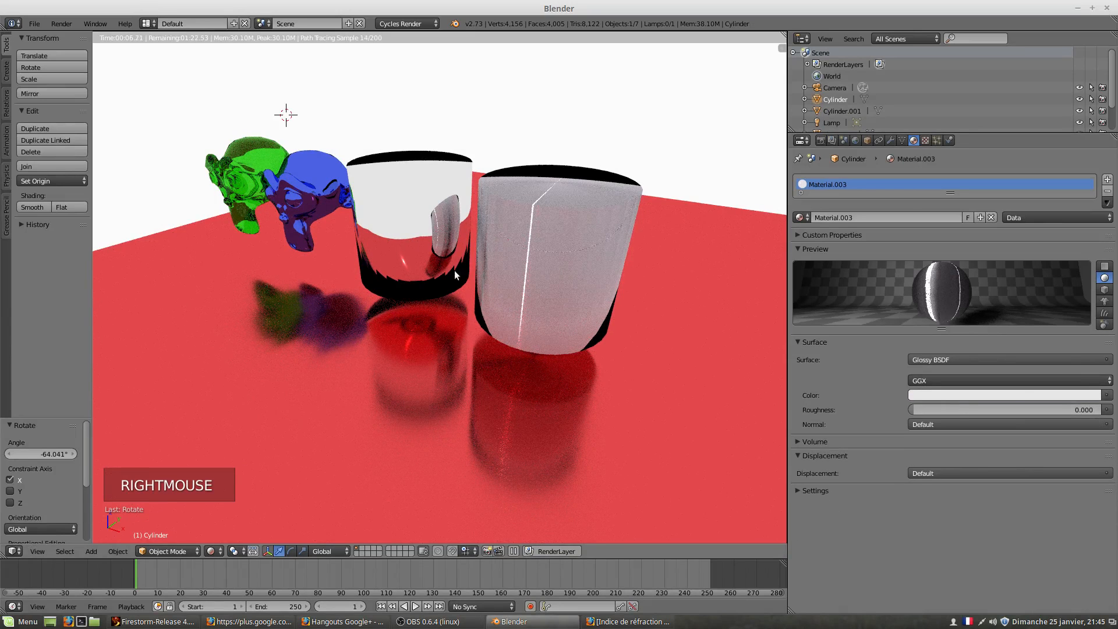
mouse_move(948, 410)
left_mouse_down()
mouse_move(961, 409)
mouse_move(927, 410)
mouse_move(942, 409)
left_mouse_up()
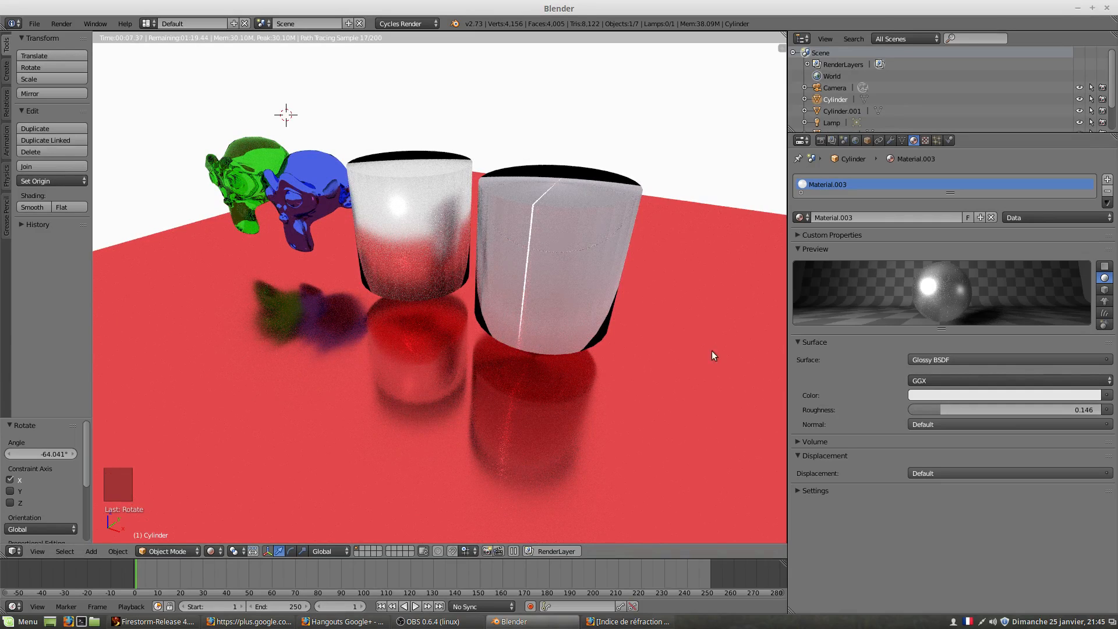
right_click(574, 265)
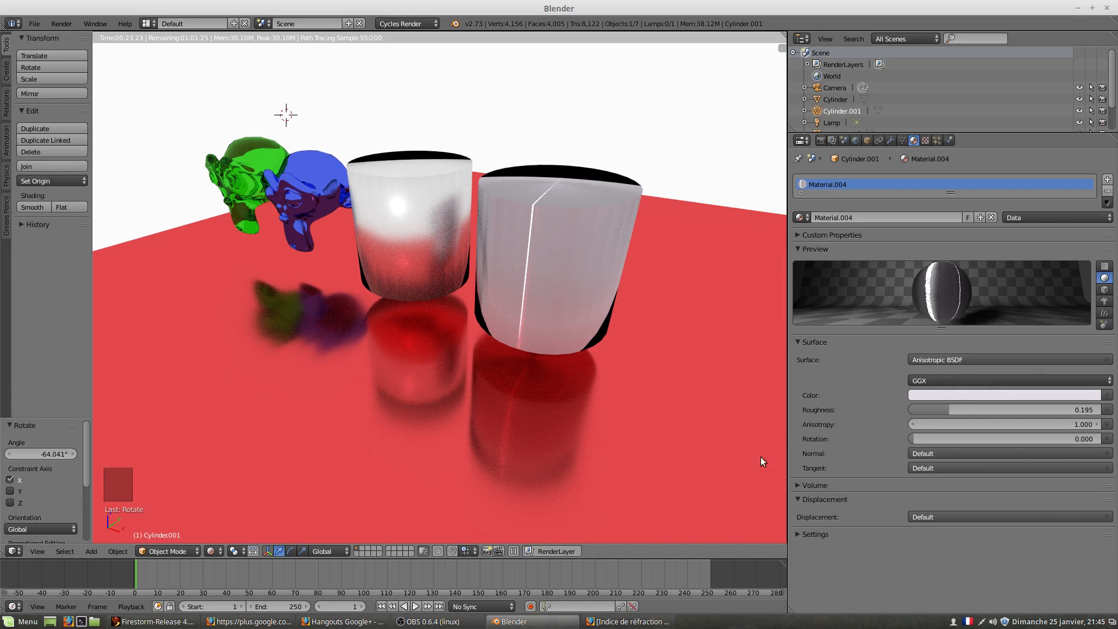
left_click_drag(938, 410, 976, 410)
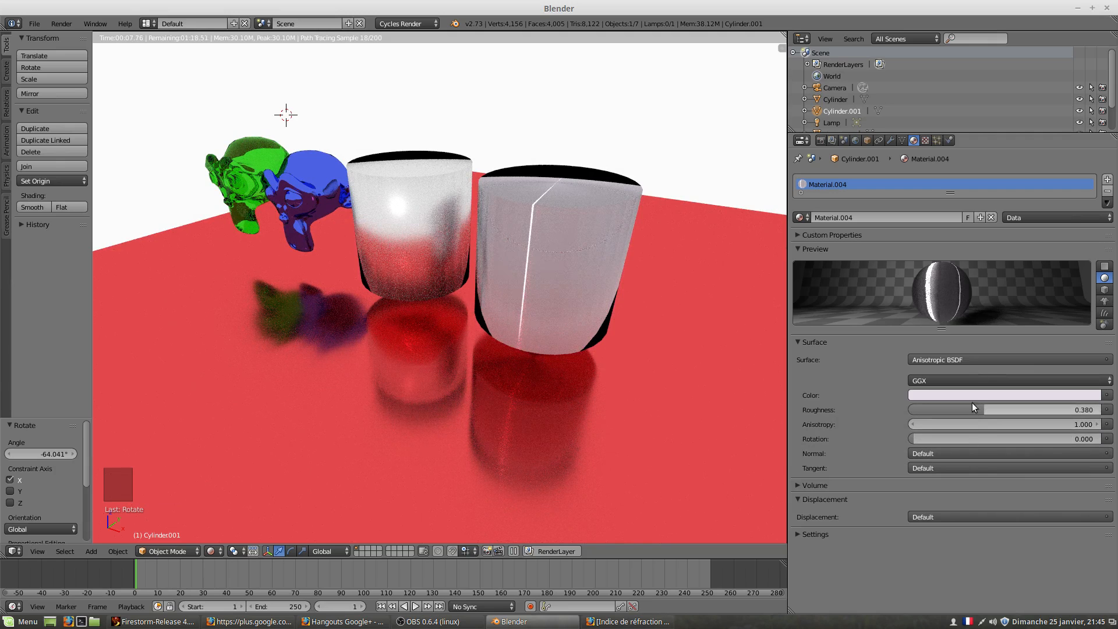
Try the Beckmann and Ashikhmin-Shirley distributions on the selected cylinder's anisotropic shader, then raise roughness to 0.765 with Beckmann.
left_click(970, 379)
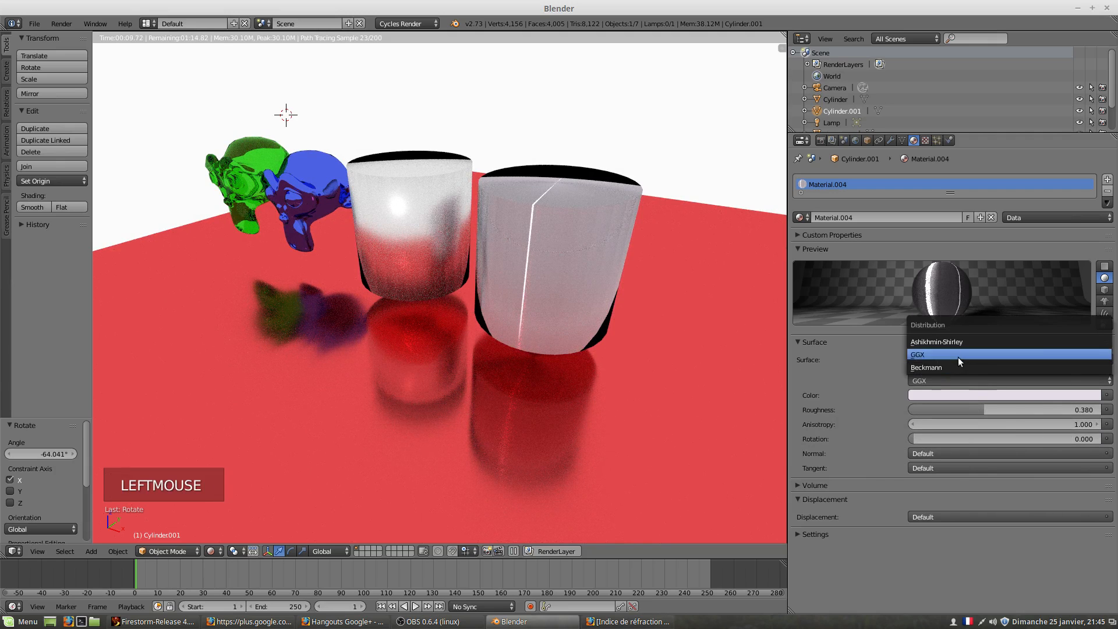
left_click(956, 365)
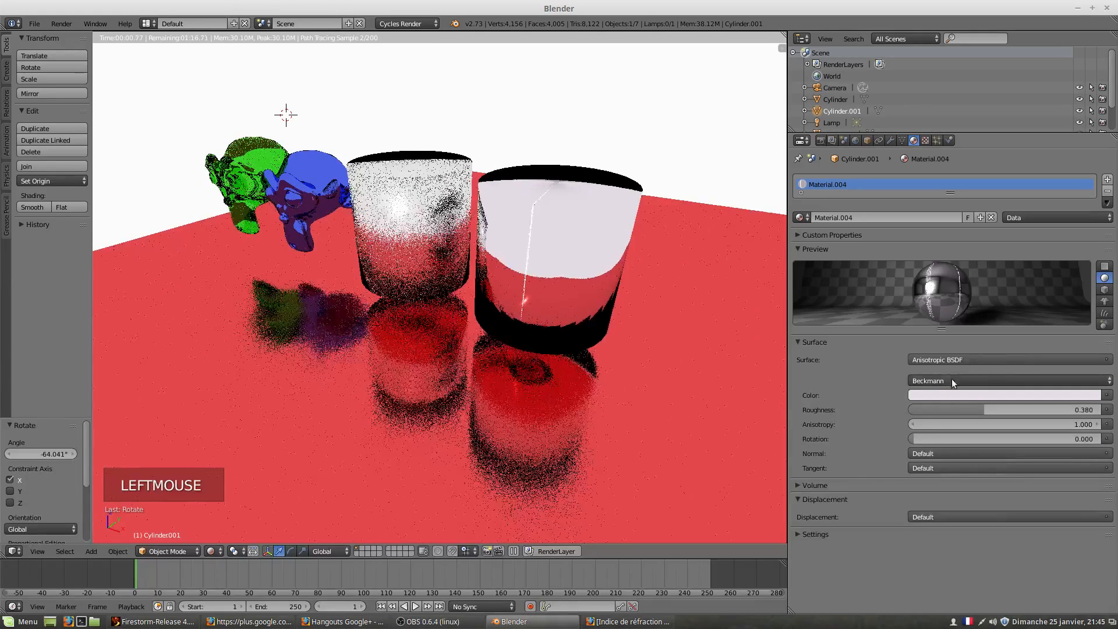
left_click(917, 381)
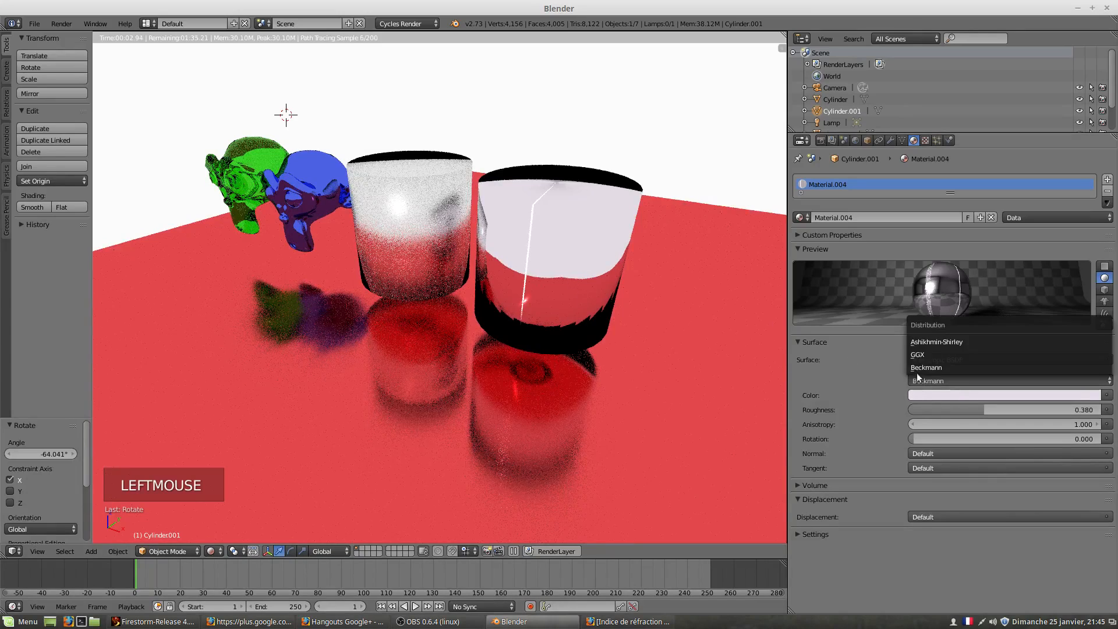
left_click(920, 341)
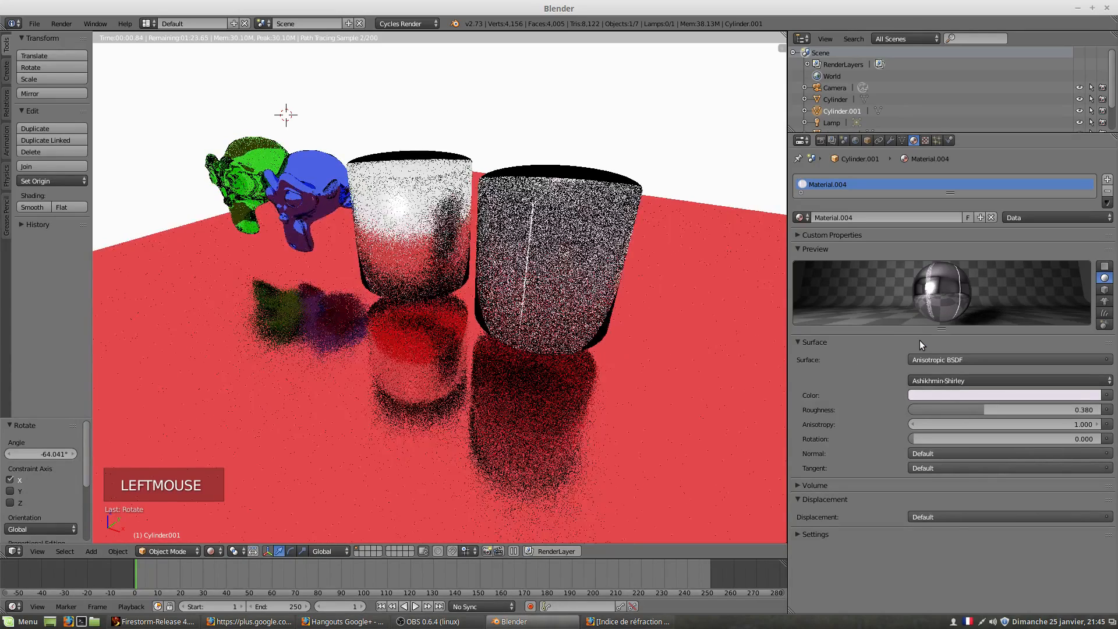
left_click(953, 382)
left_click(945, 367)
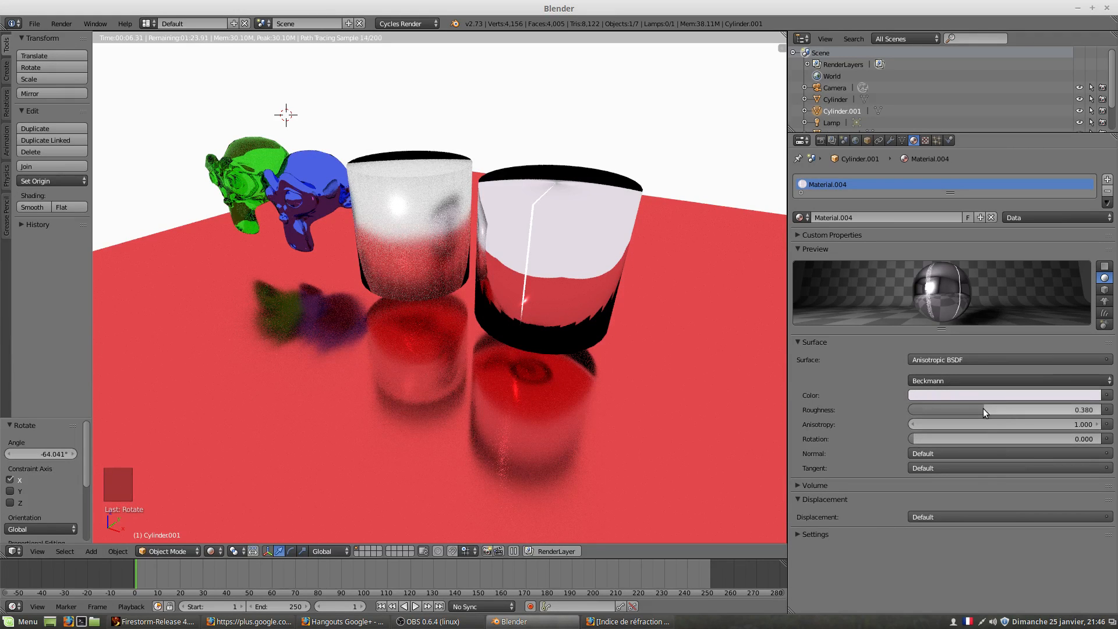
mouse_move(983, 407)
left_mouse_down()
mouse_move(914, 408)
mouse_move(1054, 409)
left_mouse_up()
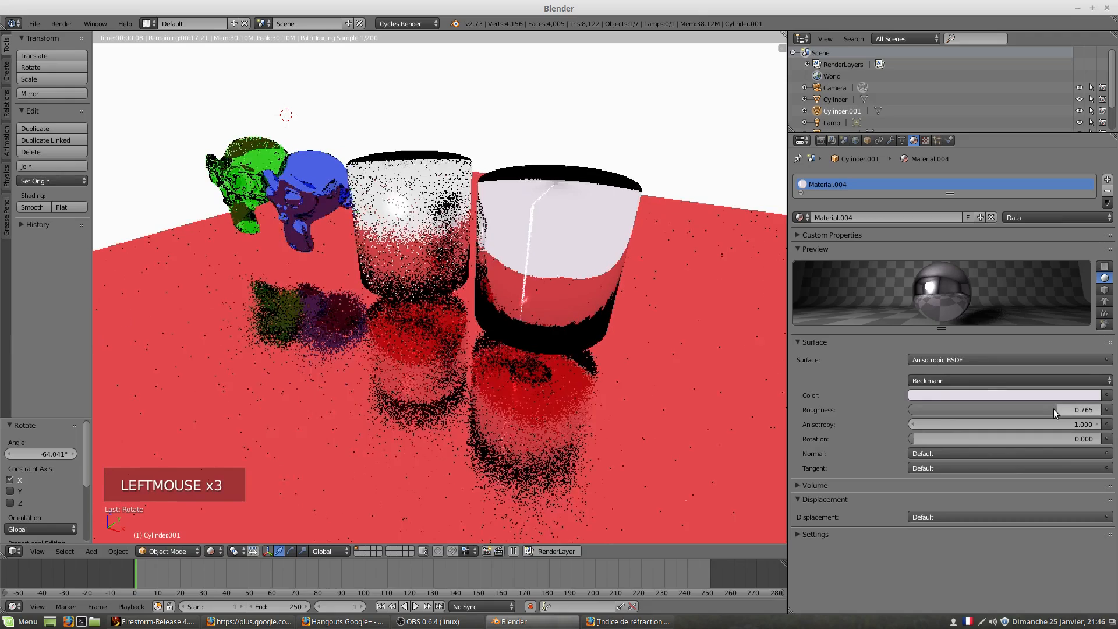
Set the selected cylinder's anisotropic shader to the GGX distribution with a roughness of 0.071.
left_click(942, 379)
left_click(935, 354)
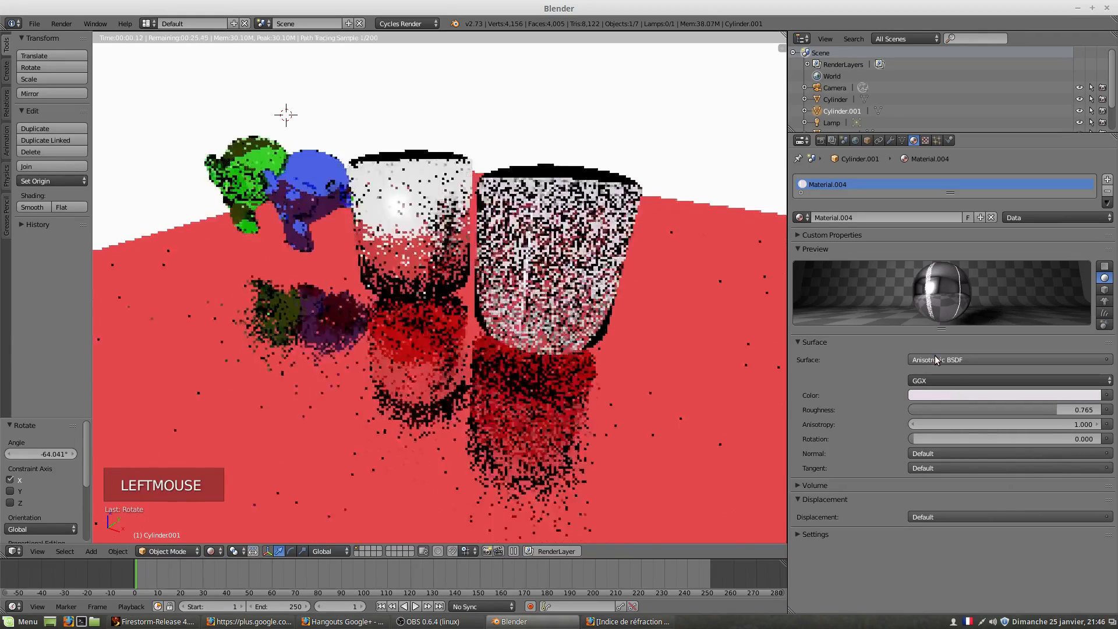
left_click_drag(1054, 415, 927, 410)
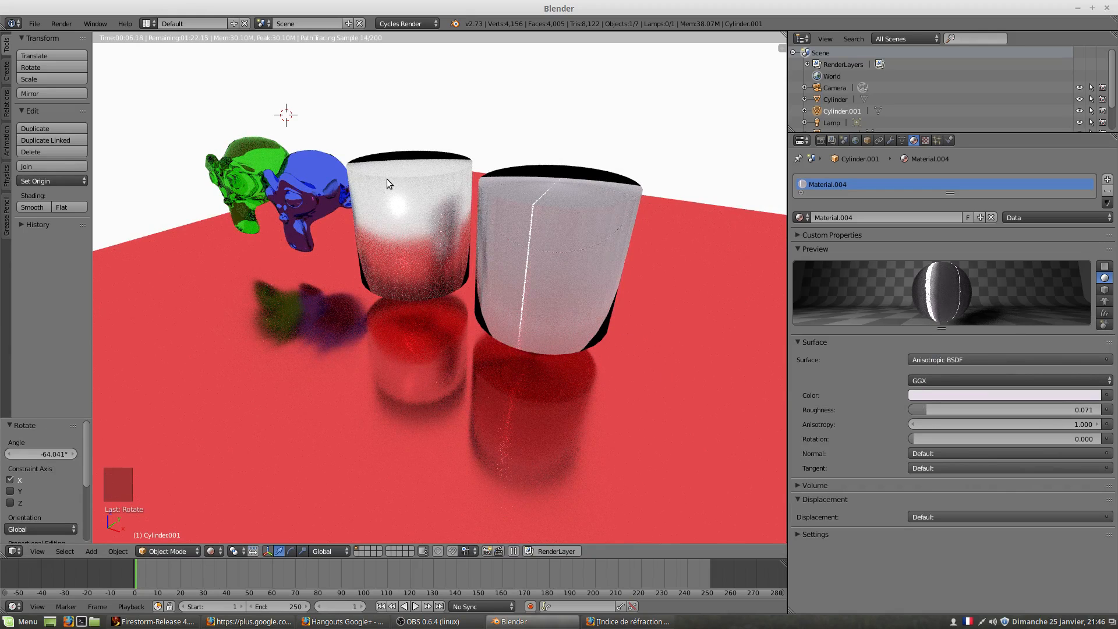
Set a render border around the two cylinders, then render the frame and return to the 3D view.
key("ctrl+g")
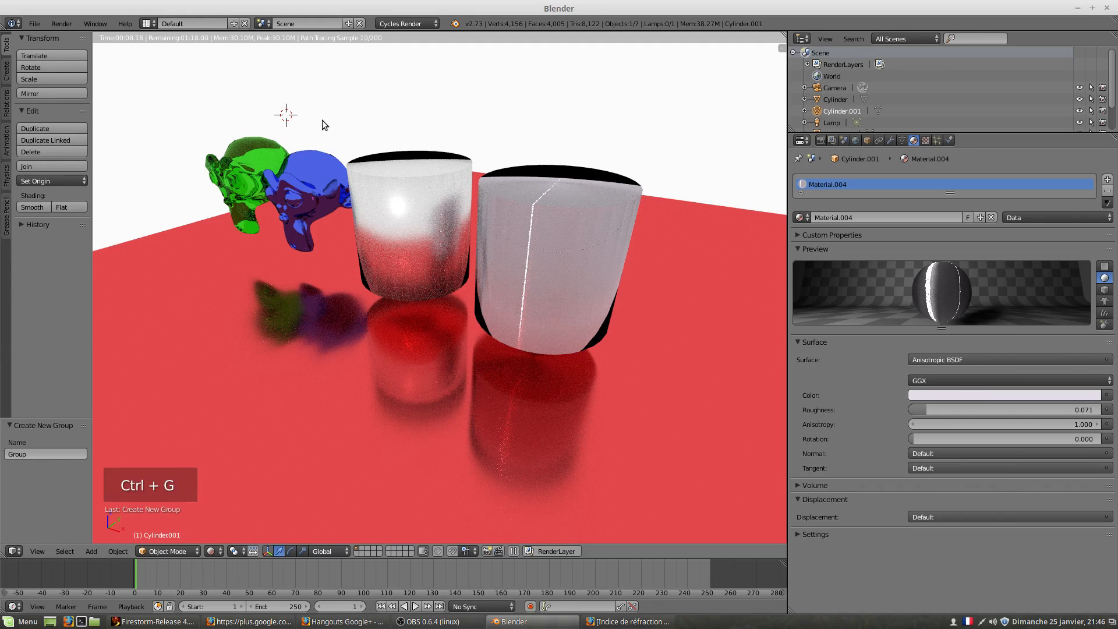
key("ctrl+b")
left_click_drag(279, 104, 678, 390)
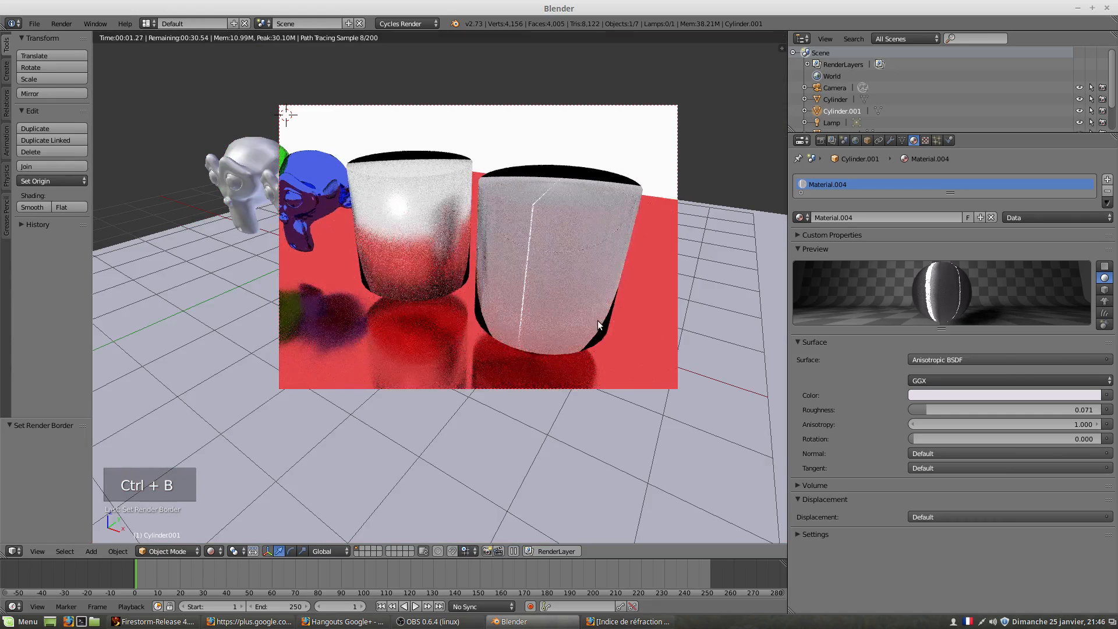
key("F12")
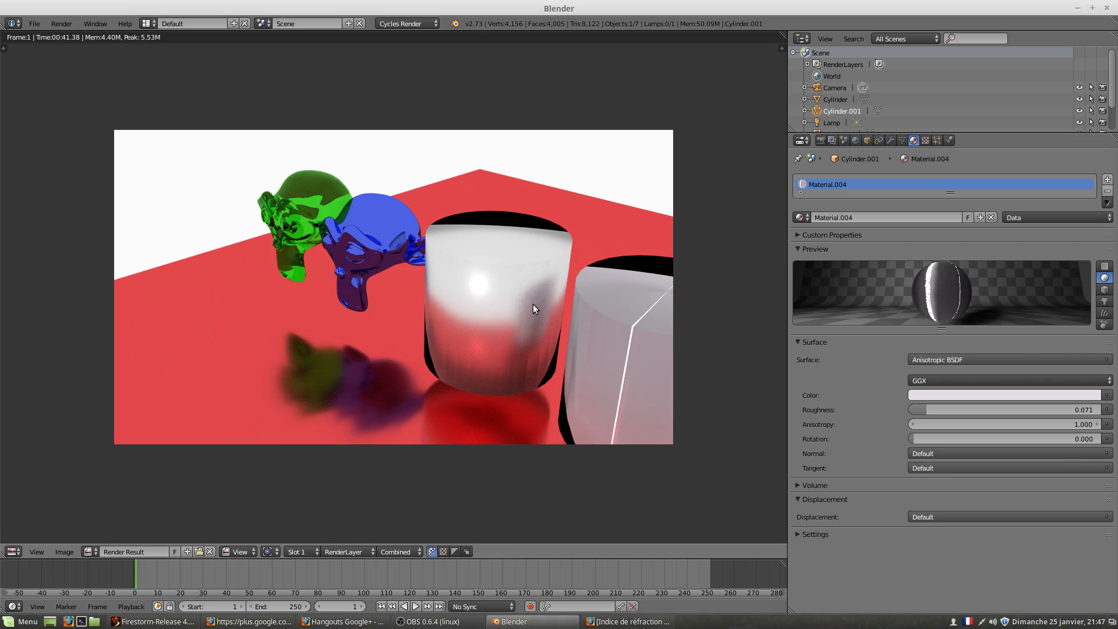
key("Escape")
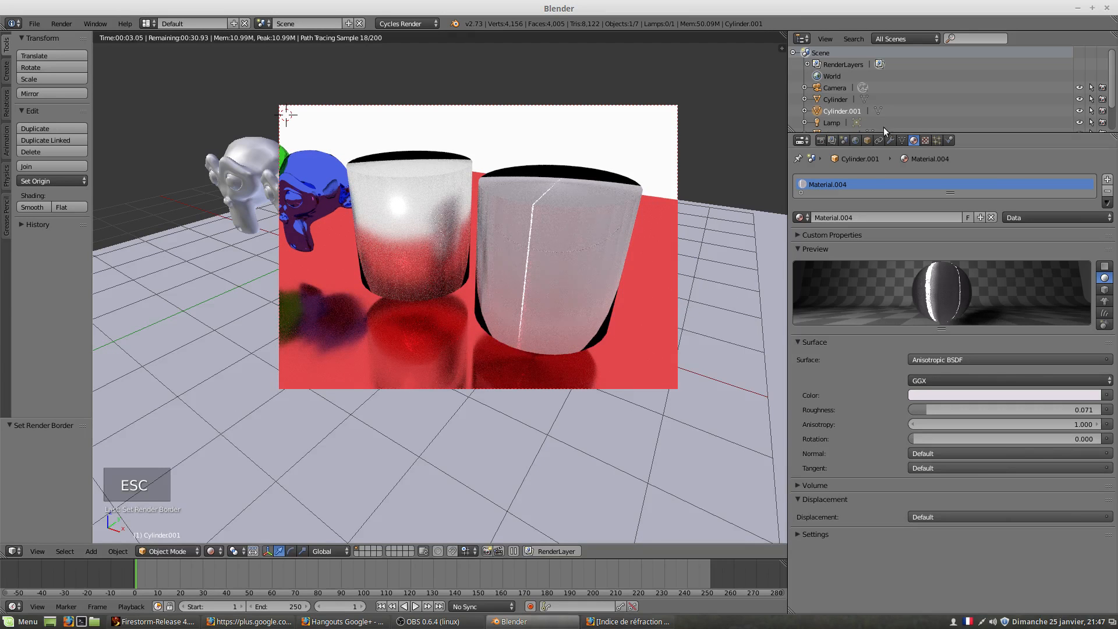
Turn the lamp into a node-based Sun with an emission strength of 237.4.
left_click(833, 121)
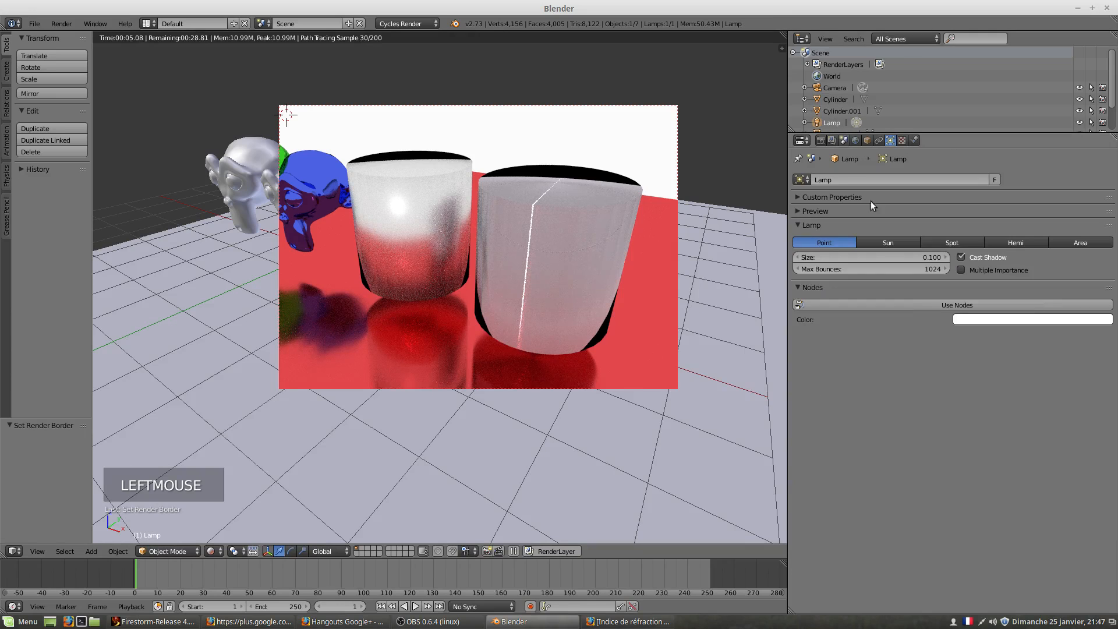
left_click(908, 305)
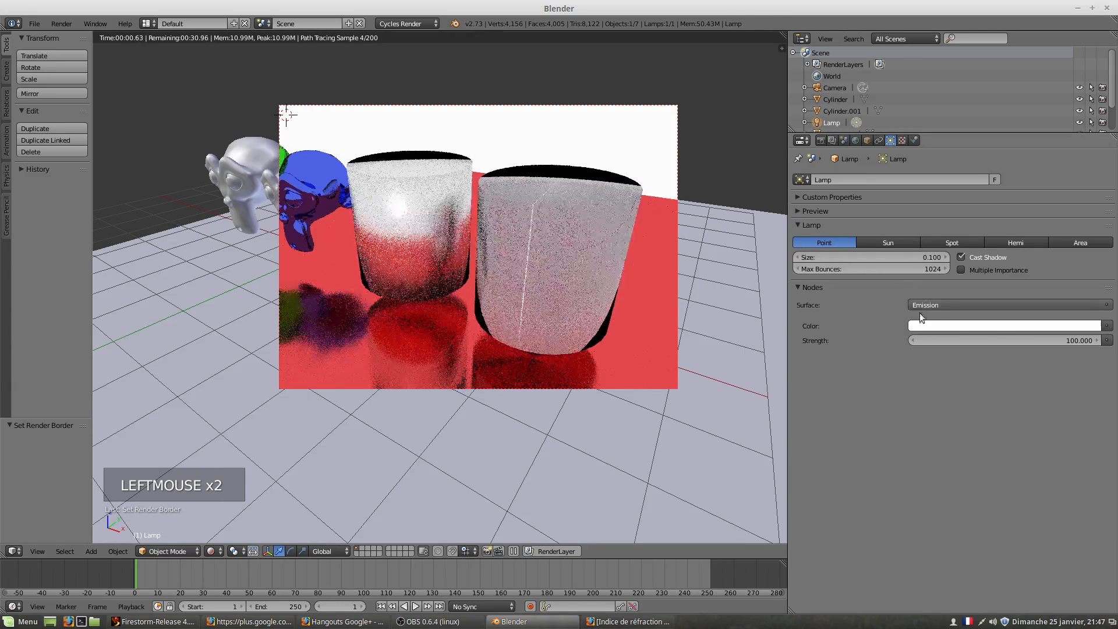
left_click_drag(1002, 344, 877, 343)
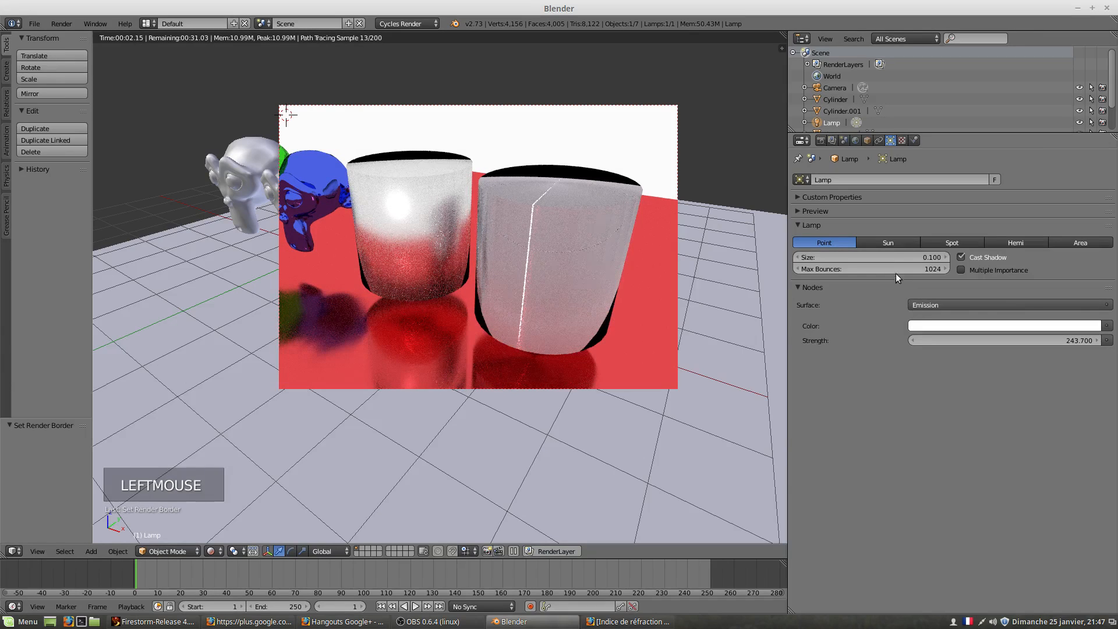
left_click(886, 240)
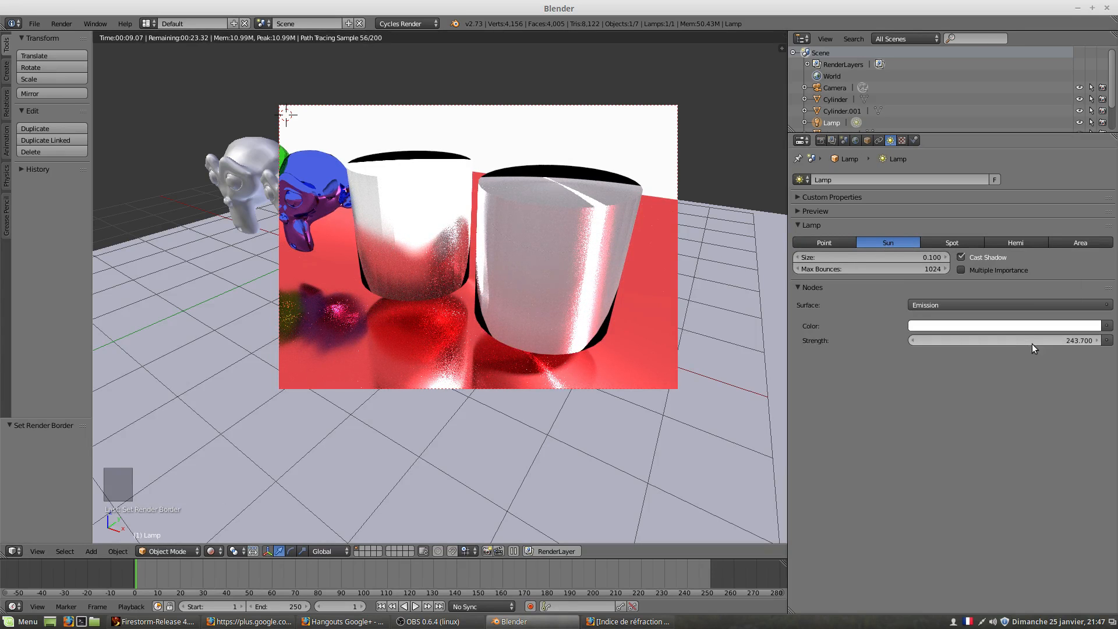
left_click_drag(1033, 344, 1013, 344)
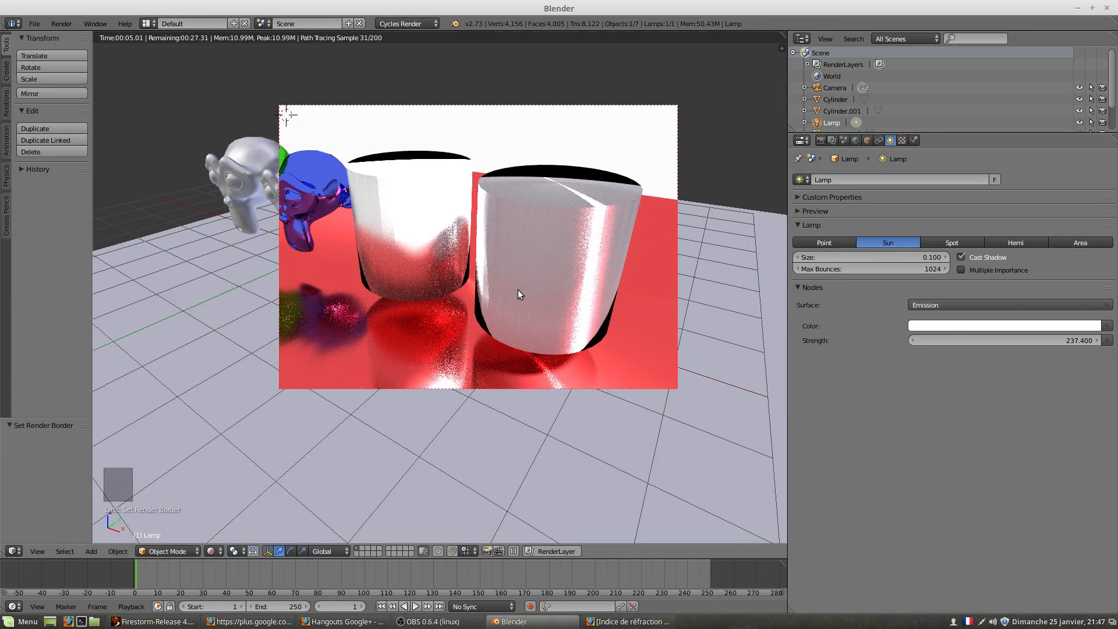
Examine the sun's highlights on the two cylinders and the red plane from several viewing angles.
scroll(518, 291, "down", 2)
scroll(518, 289, "down", 1)
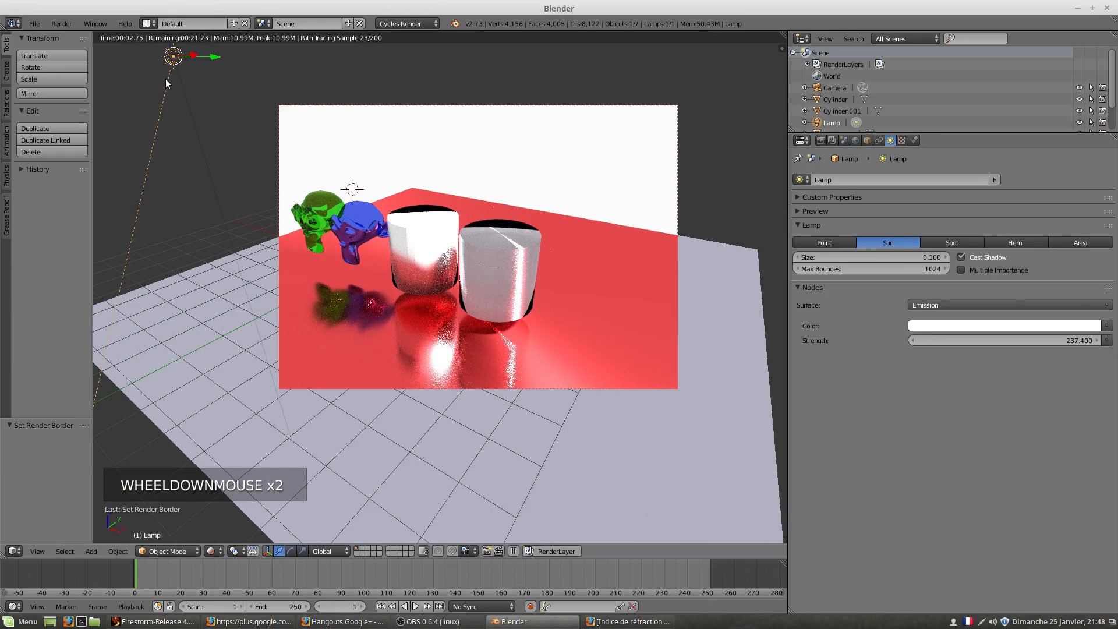
middle_click_drag(459, 319, 491, 321)
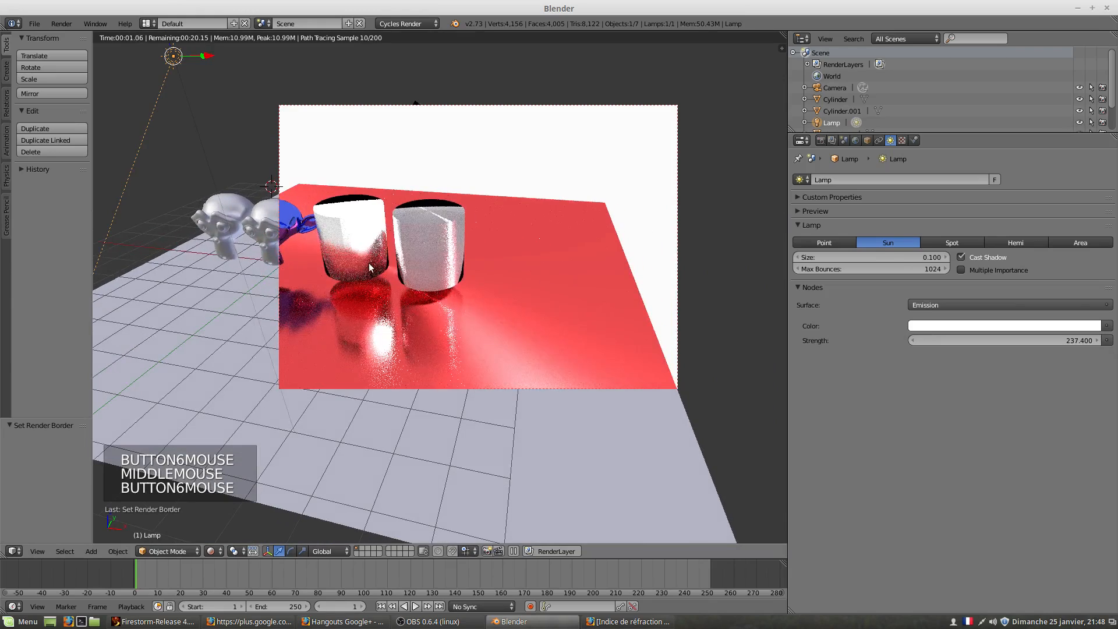
scroll(407, 276, "left", 1)
middle_click_drag(408, 277, 455, 285, "shift")
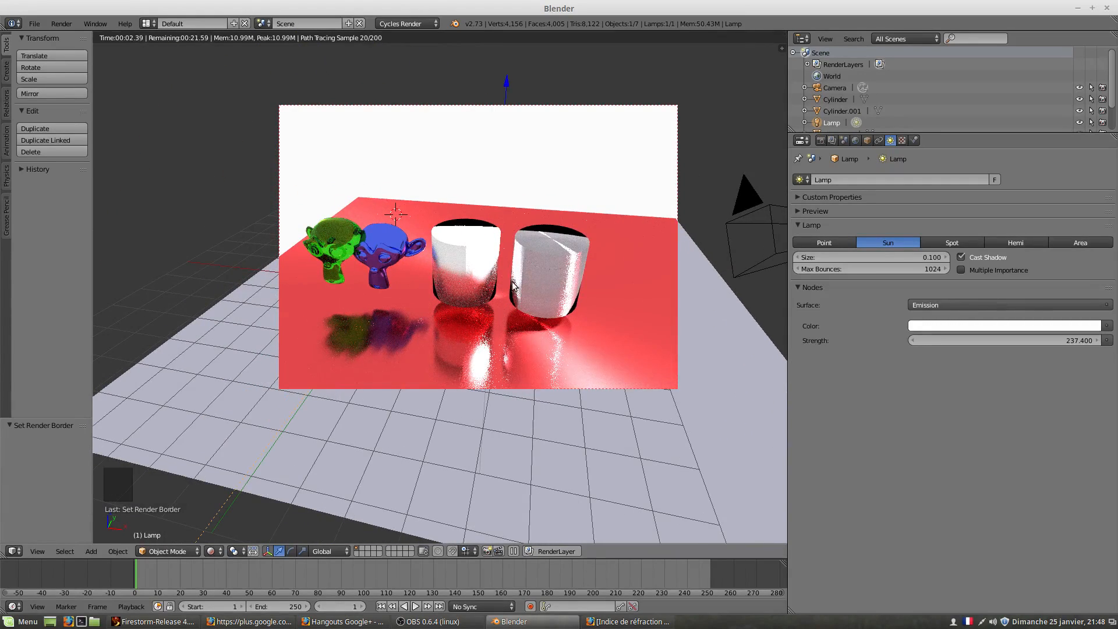
middle_click_drag(559, 278, 396, 275, "shift")
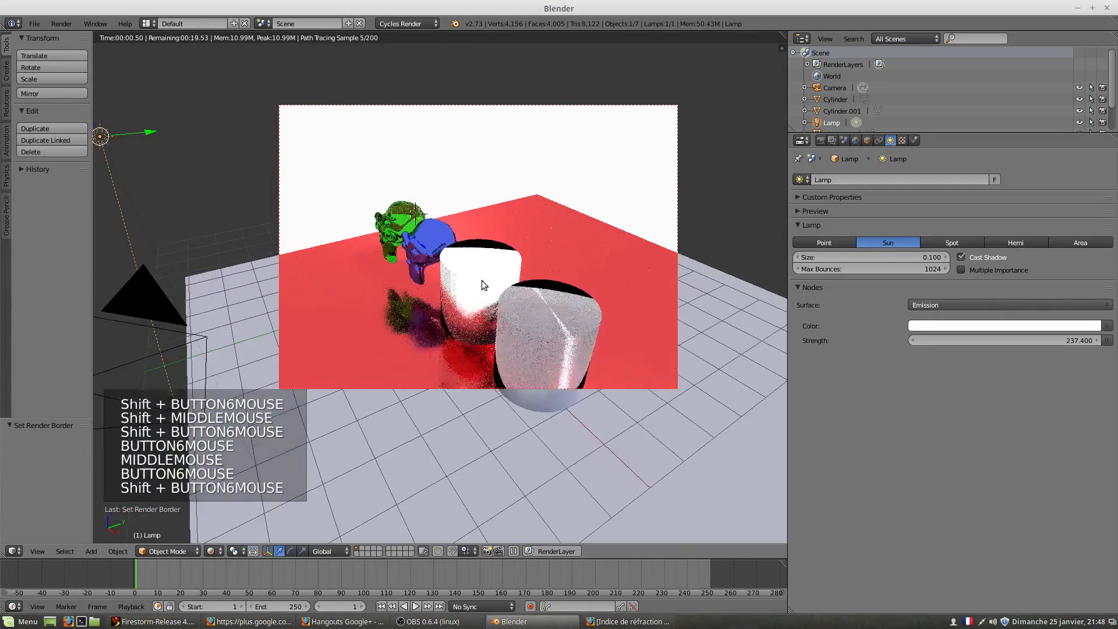
middle_click_drag(482, 280, 372, 224, "shift")
middle_click_drag(457, 275, 455, 278)
scroll(455, 279, "down", 2)
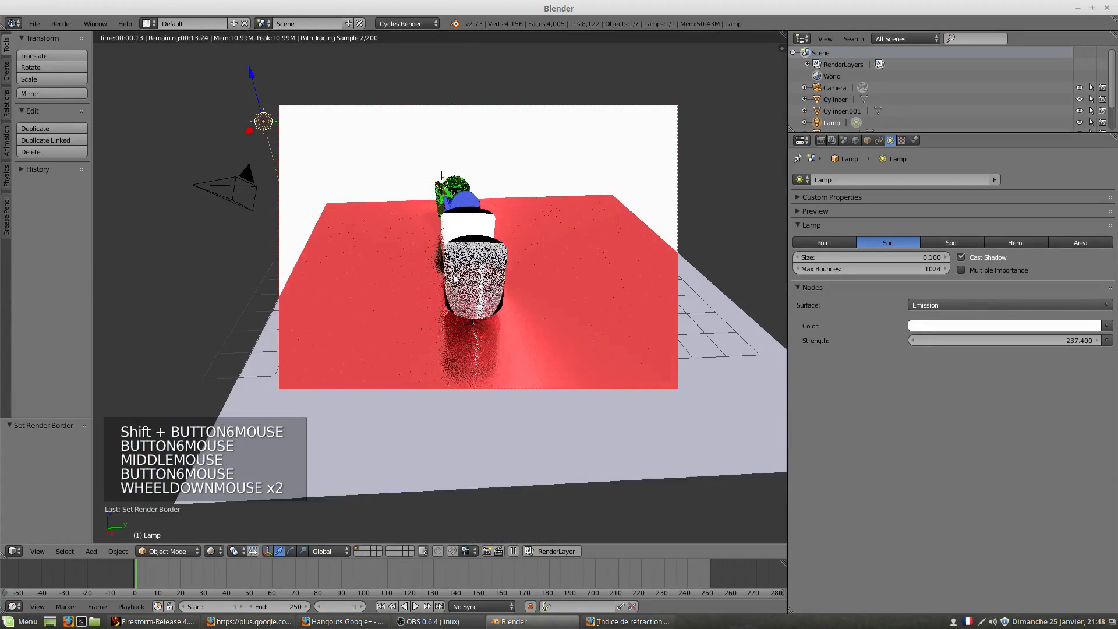
Rotate the anisotropic cylinder Cylinder.001 by about 63.4° around the global X axis and inspect the highlight on its end cap.
right_click(487, 266)
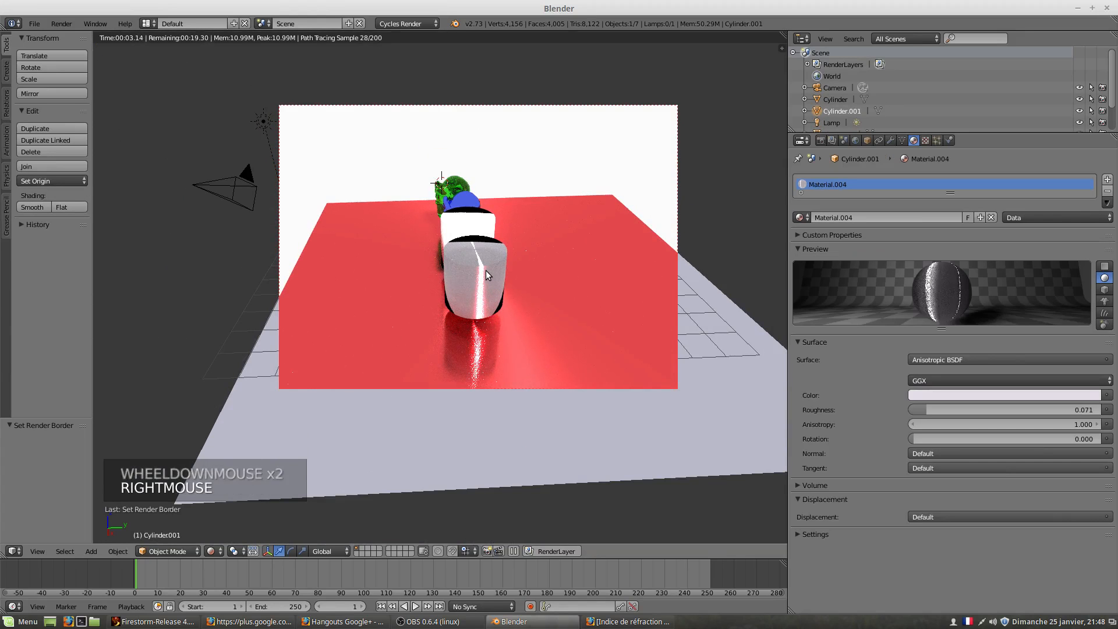
key("r")
key("r")
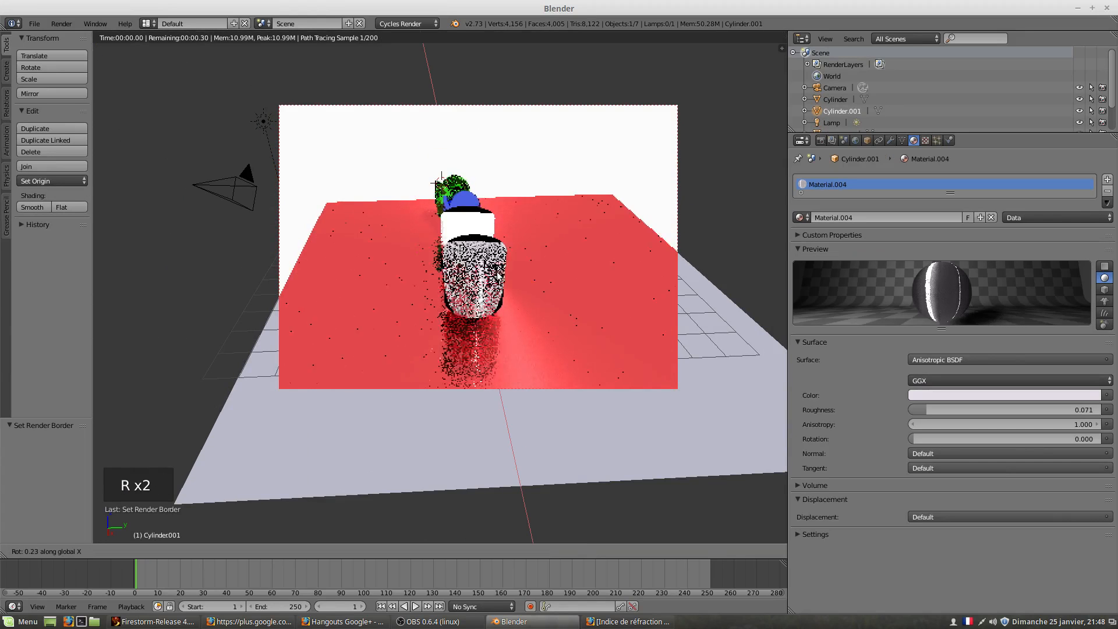
key("x")
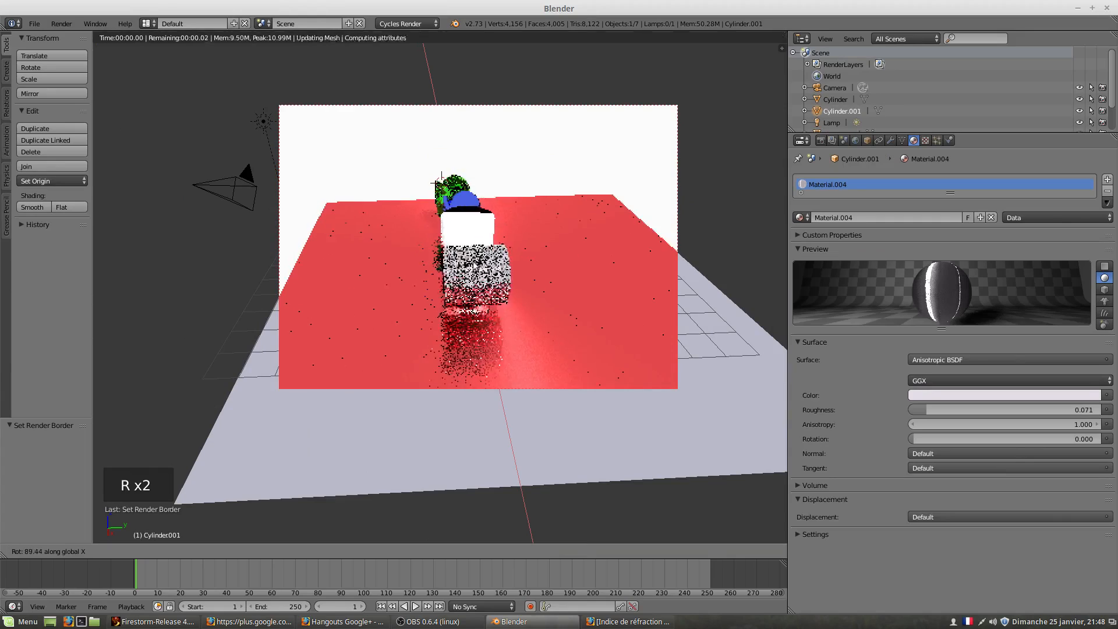
left_click(458, 276)
mouse_move(458, 276)
middle_mouse_down()
mouse_move(518, 276)
mouse_move(485, 271)
mouse_move(449, 291)
middle_mouse_up()
scroll(518, 272, "up", 2)
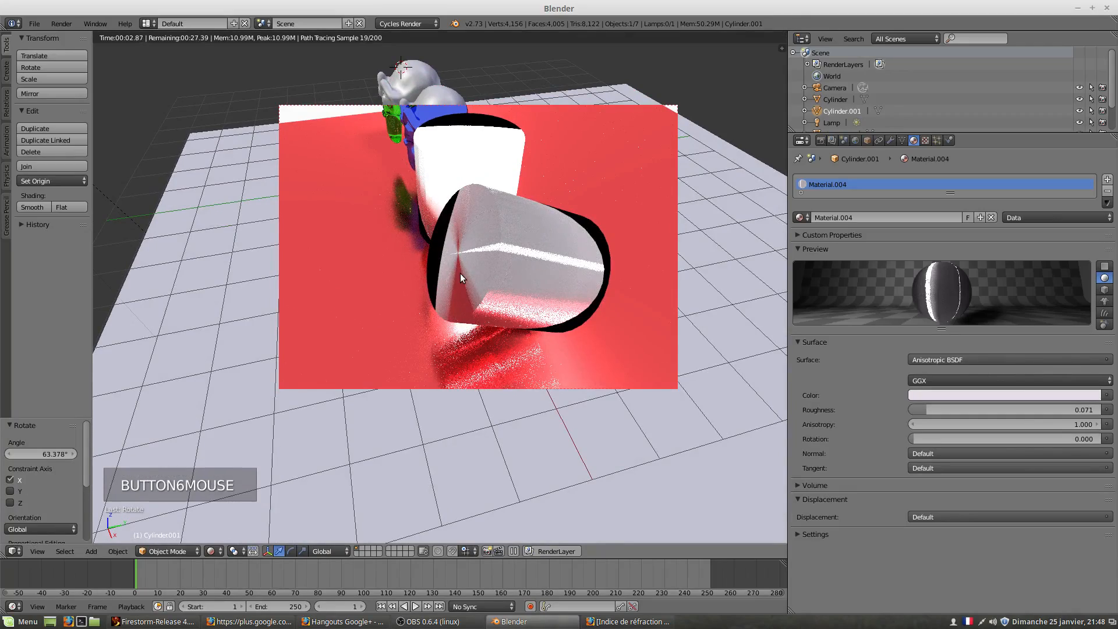
middle_click_drag(443, 299, 537, 220)
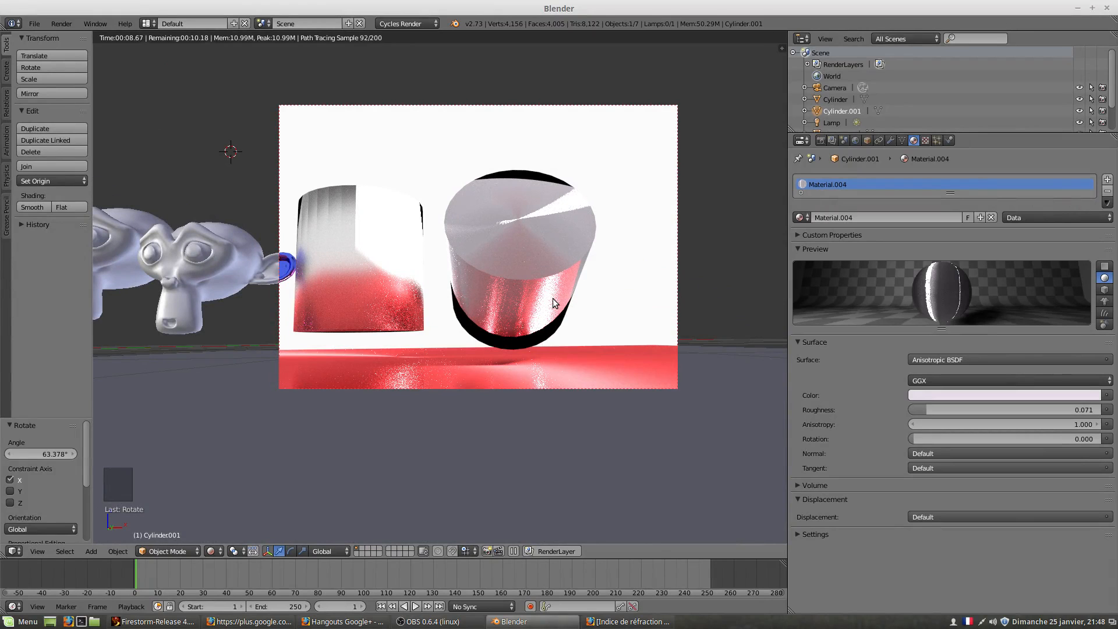
Reselect the tipped Cylinder.001 and rotate it upright by about -64.35° around the global X axis.
middle_click_drag(513, 252, 466, 285)
scroll(465, 283, "down", 3)
right_click(462, 280)
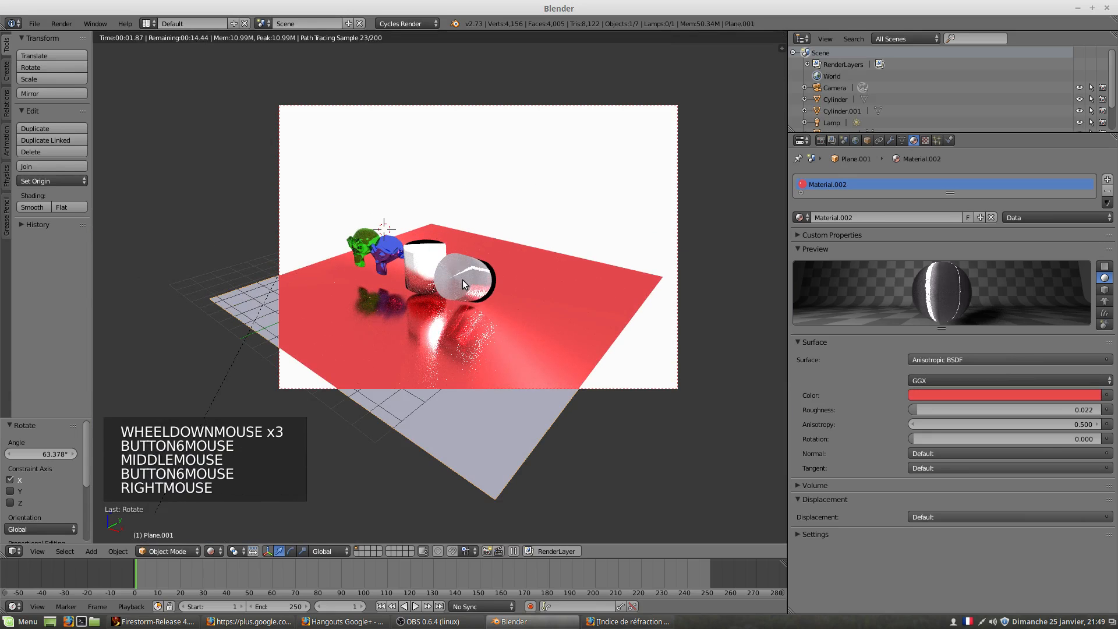
right_click(462, 271)
right_click(461, 271)
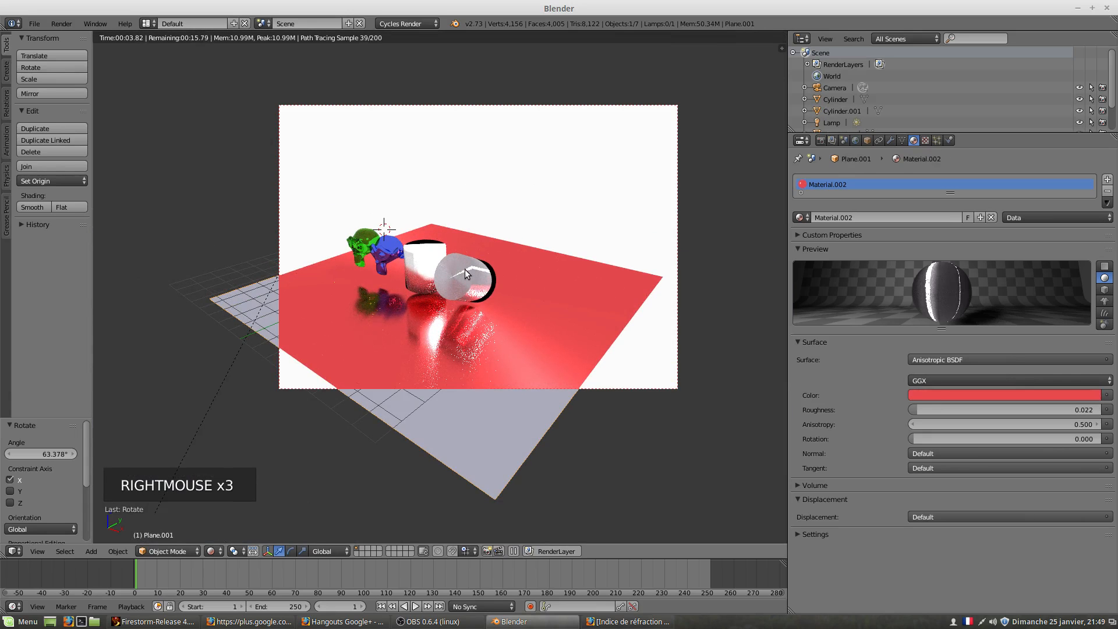
right_click(465, 271)
right_click(463, 274)
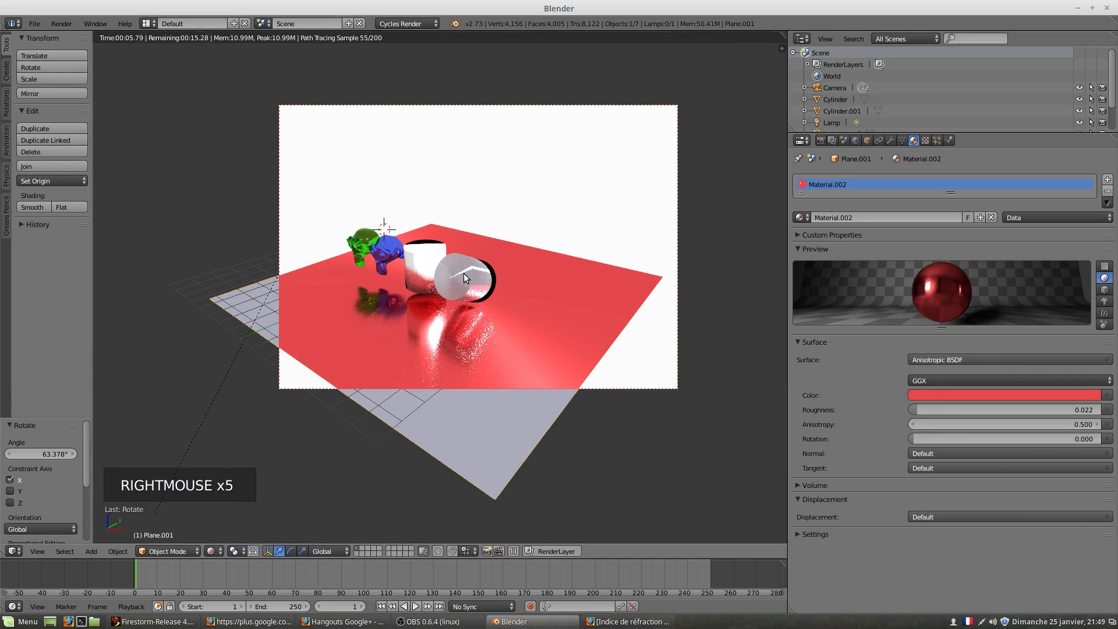
right_click(459, 277)
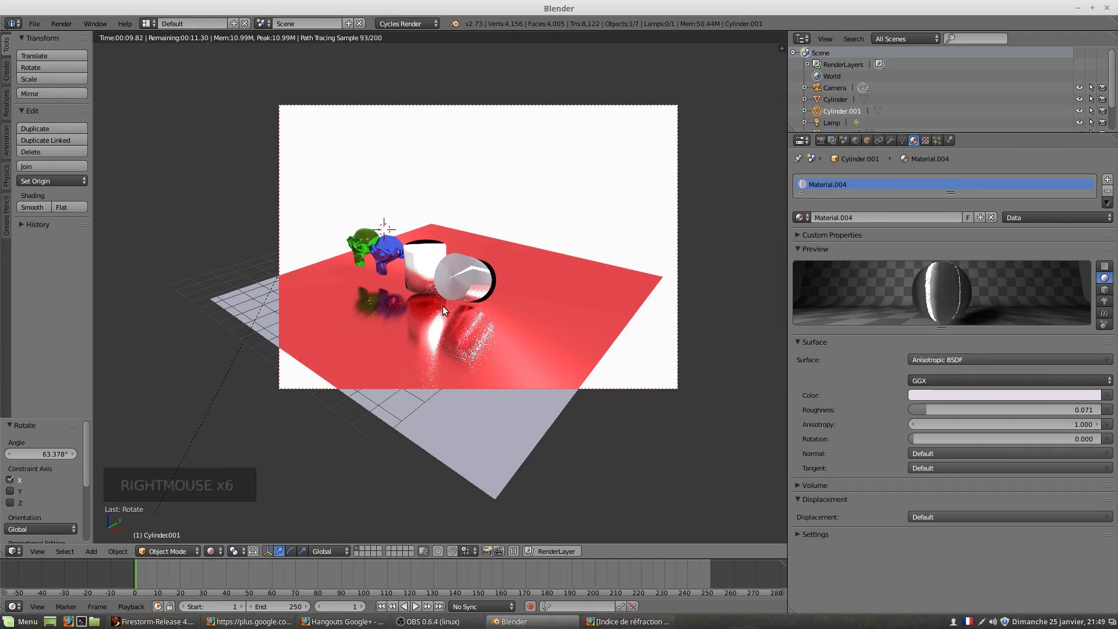
key("r")
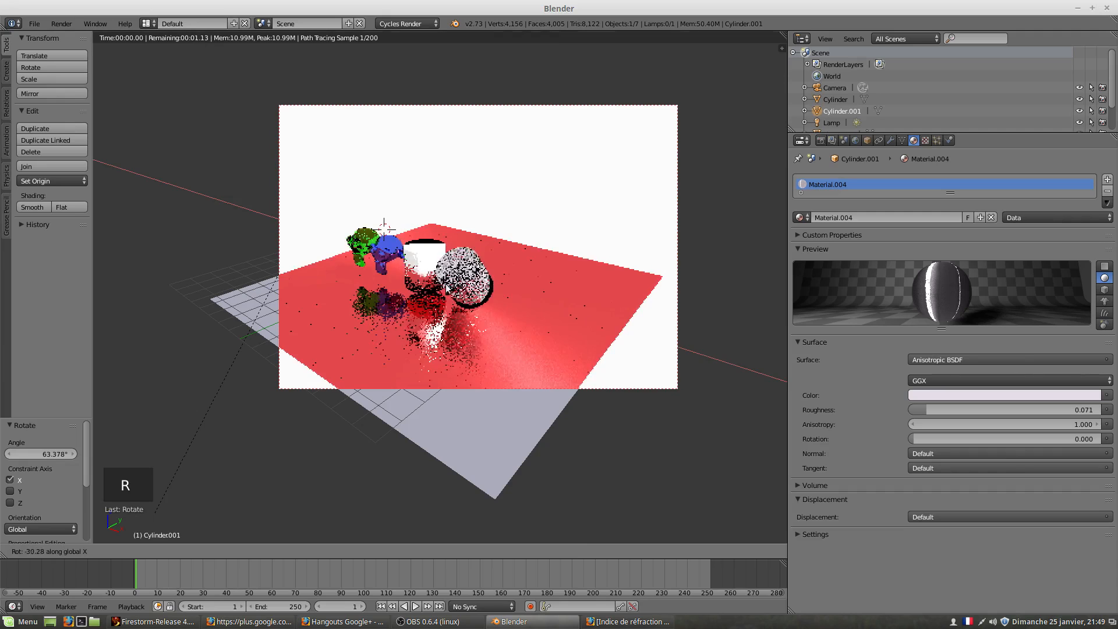
left_click(456, 277)
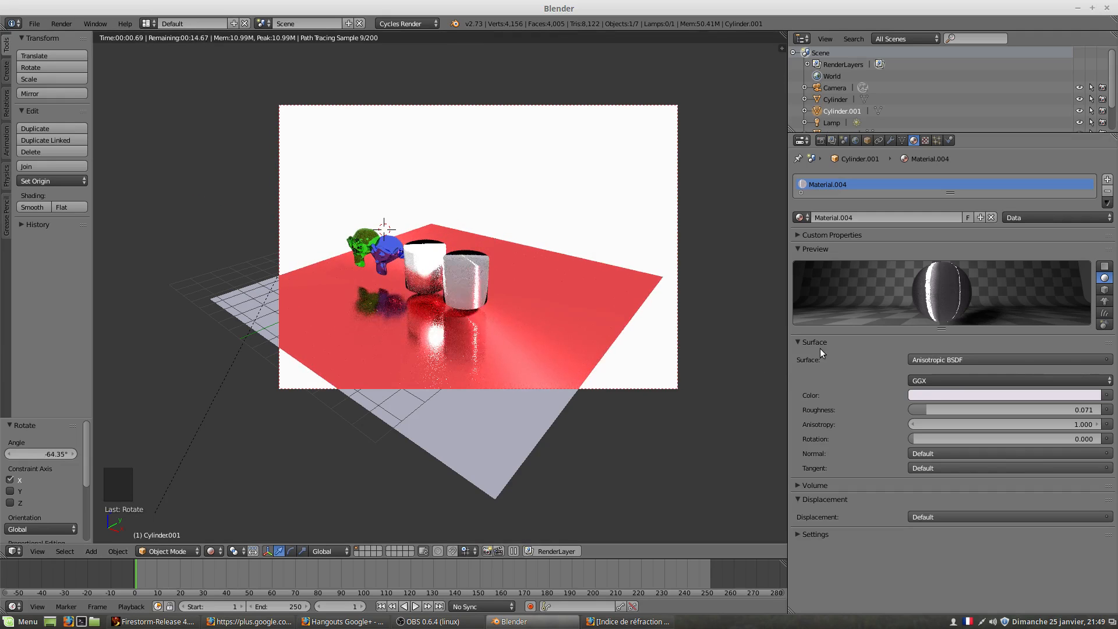
Switch the surface shader of Cylinder.001's material to Glass BSDF.
left_click(934, 360)
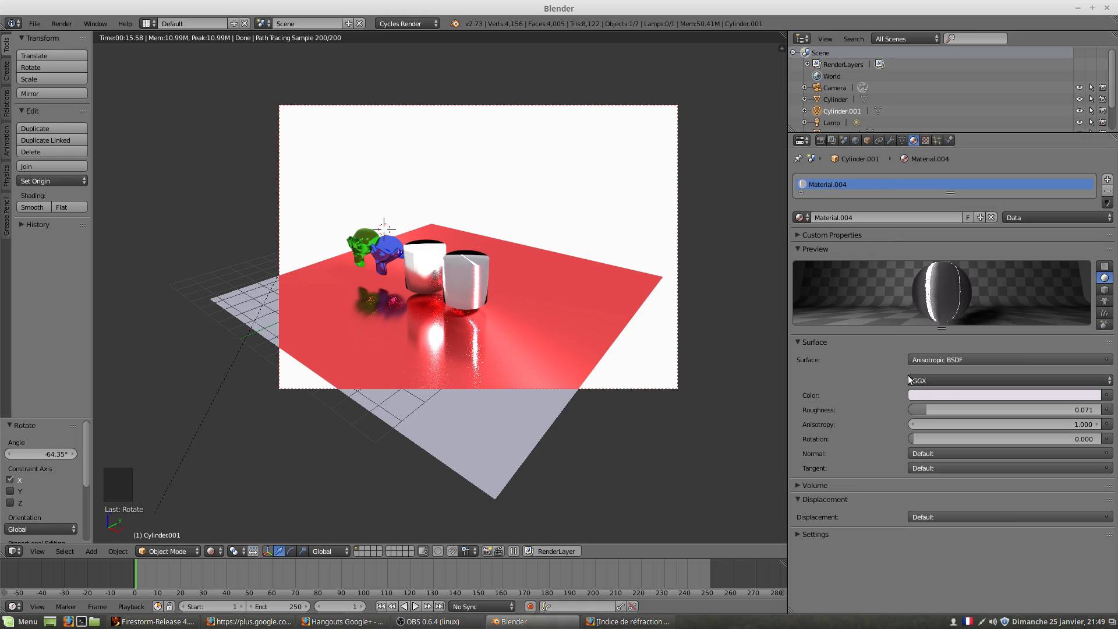
left_click(934, 359)
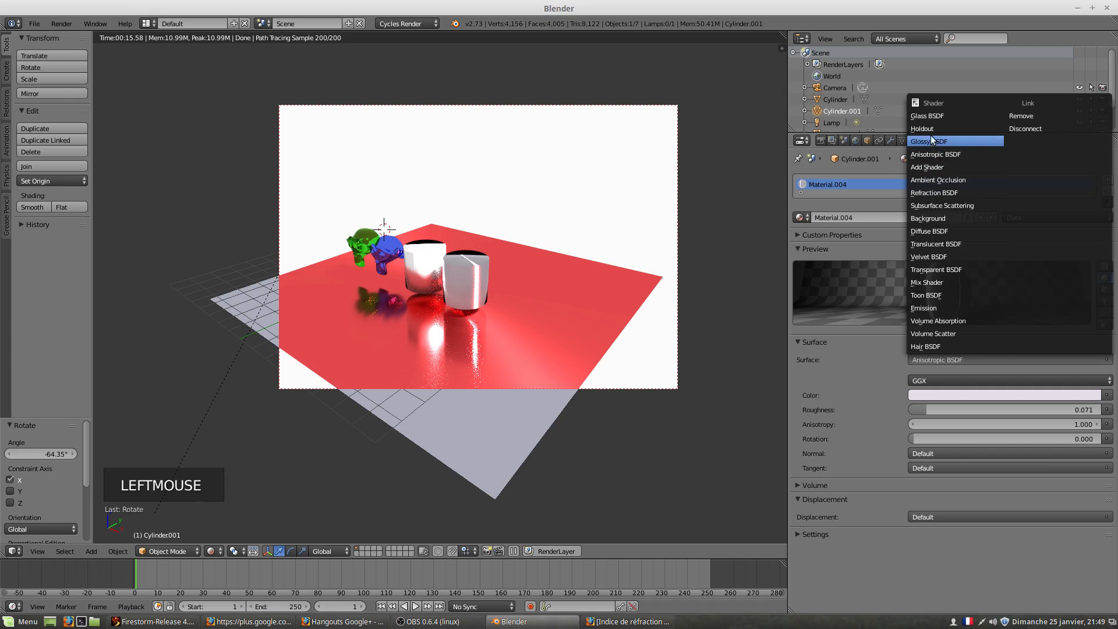
left_click(931, 117)
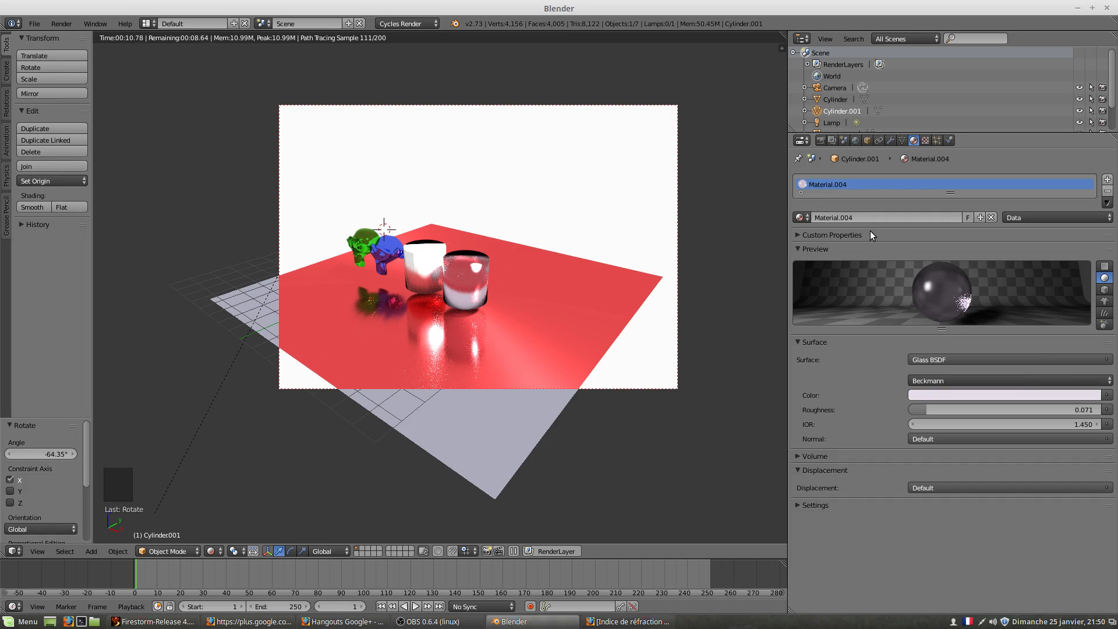
Make Cylinder.001's surface an Add Shader combining Glass BSDF and Anisotropic BSDF, and collapse both sub-shaders' settings.
left_click(935, 360)
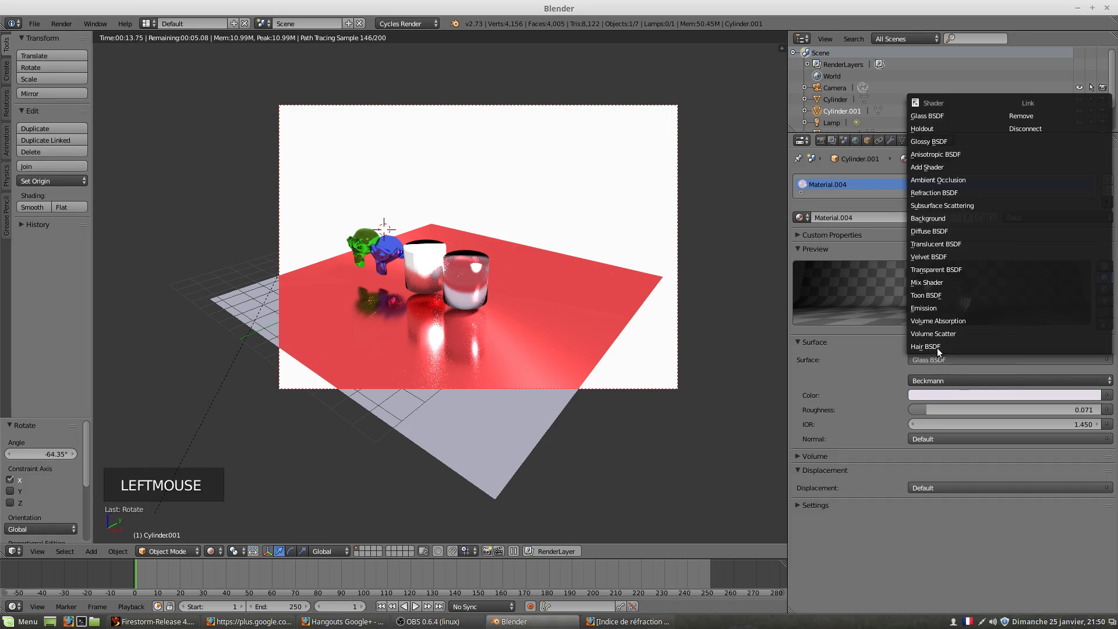
left_click(931, 167)
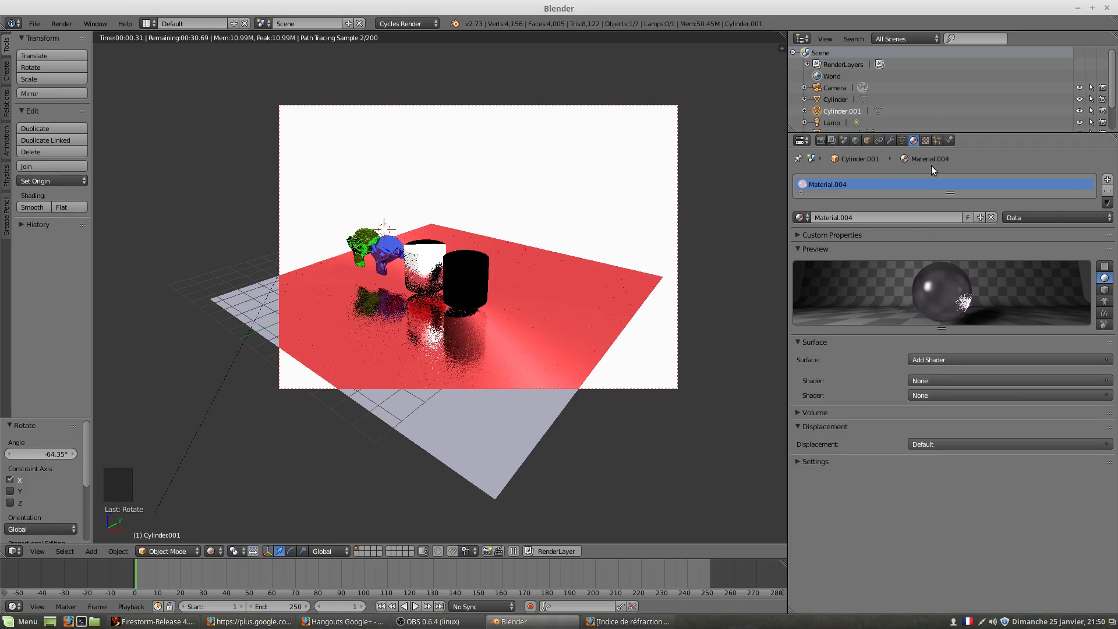
left_click(922, 382)
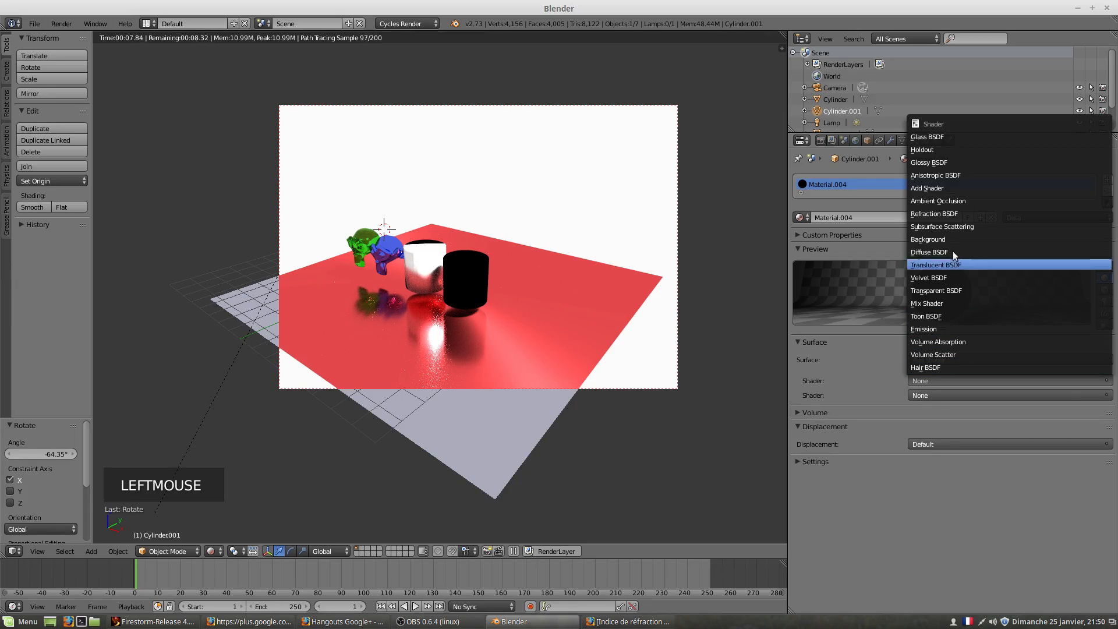
left_click(928, 137)
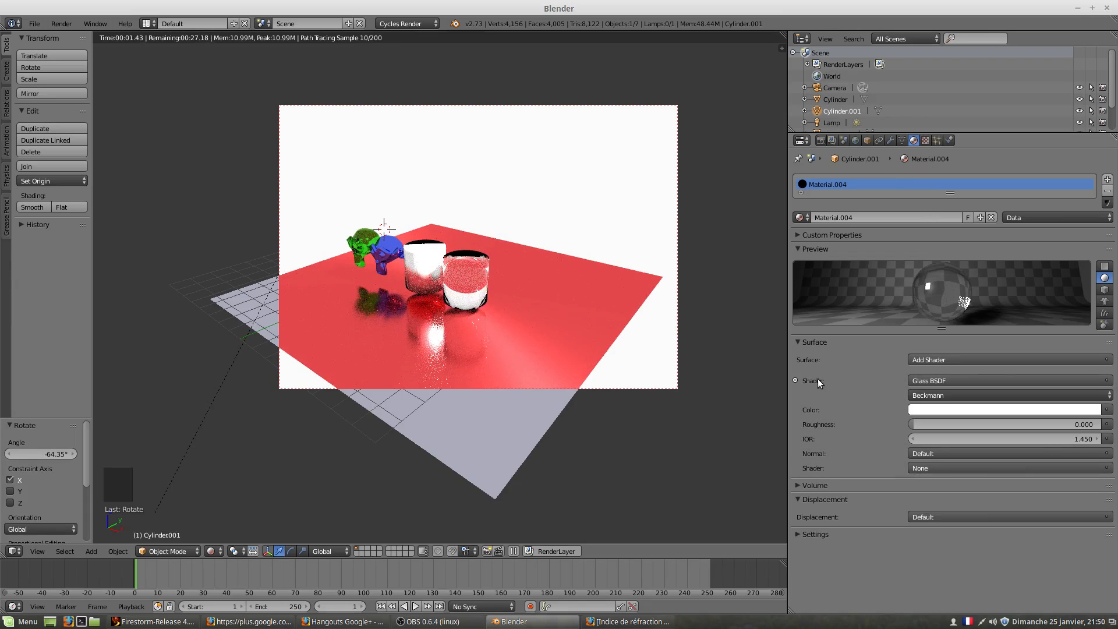
left_click(796, 380)
left_click(928, 394)
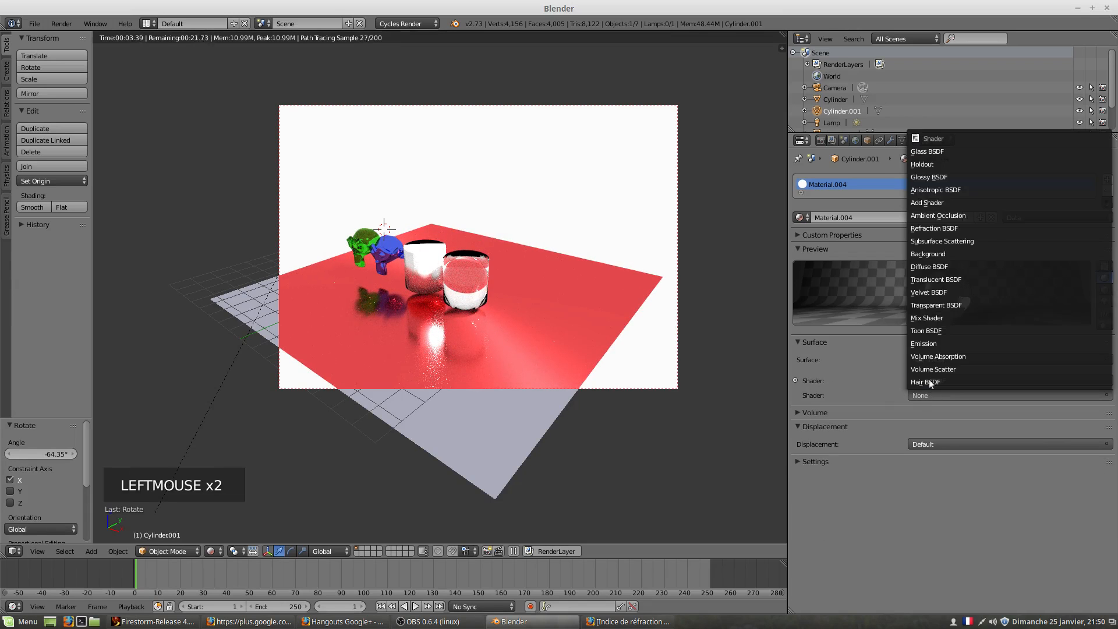
left_click(934, 186)
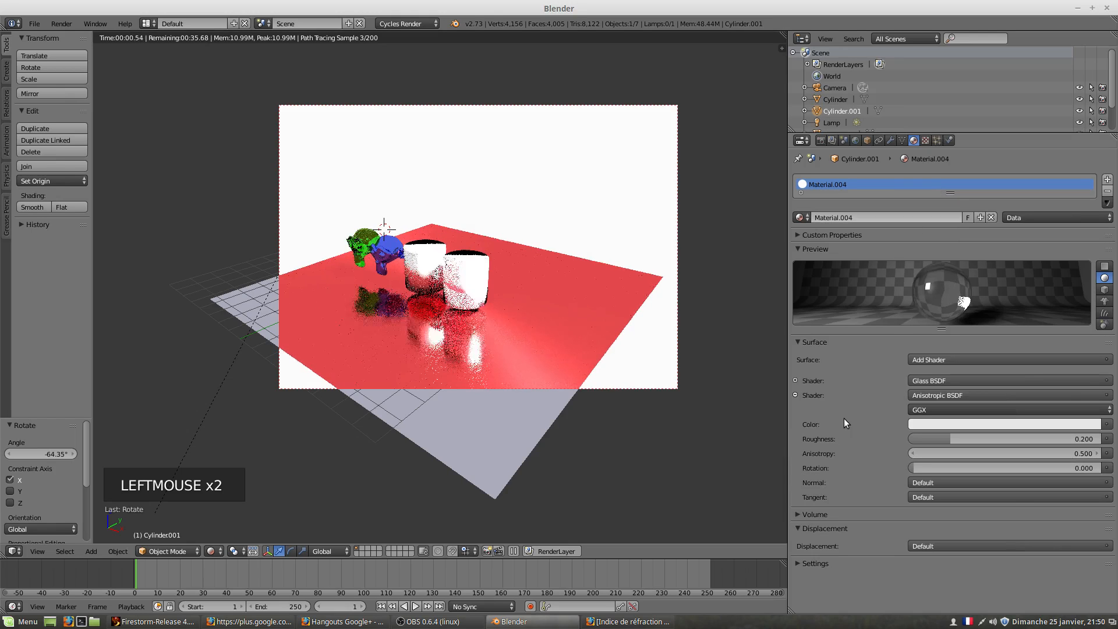
left_click(795, 395)
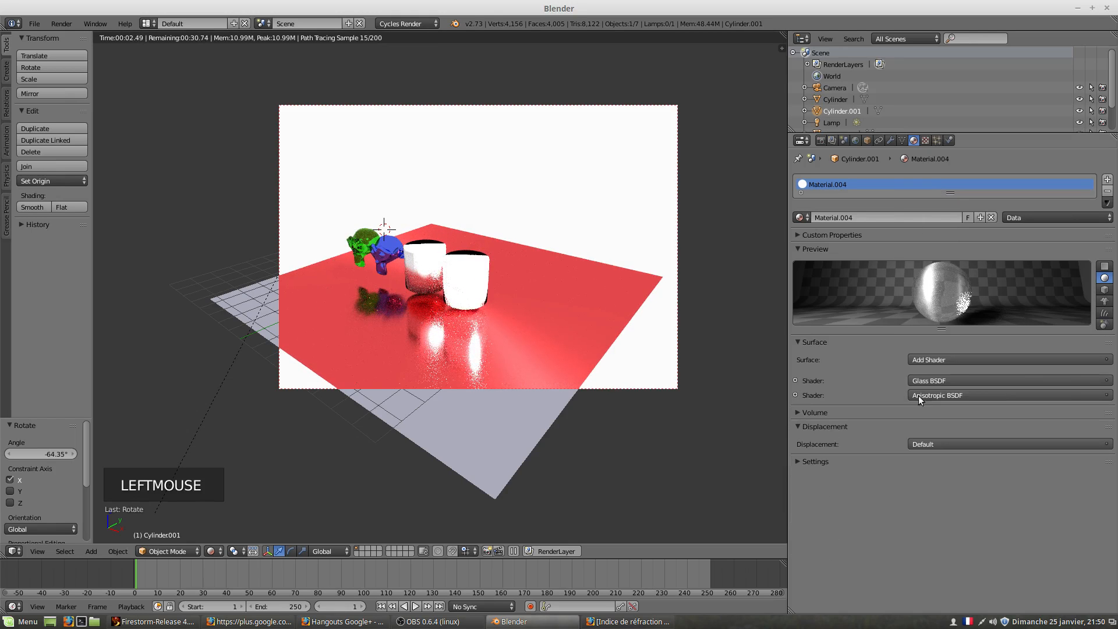
Lower the sun lamp's emission strength to a value between 70 and 80.
scroll(608, 357, "up", 2)
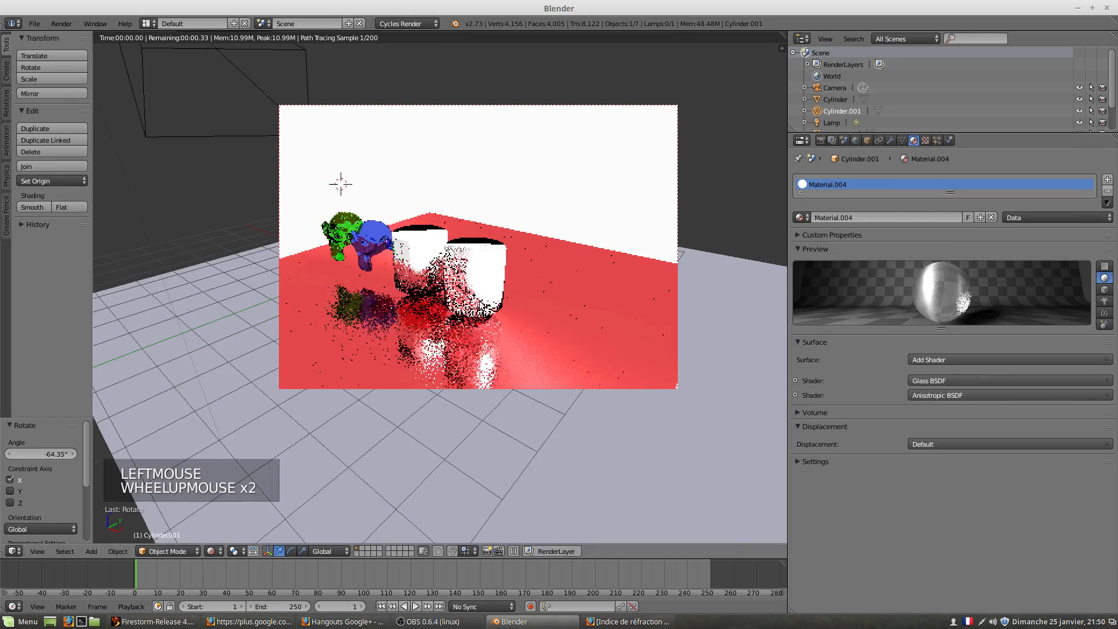
middle_click_drag(481, 294, 483, 304)
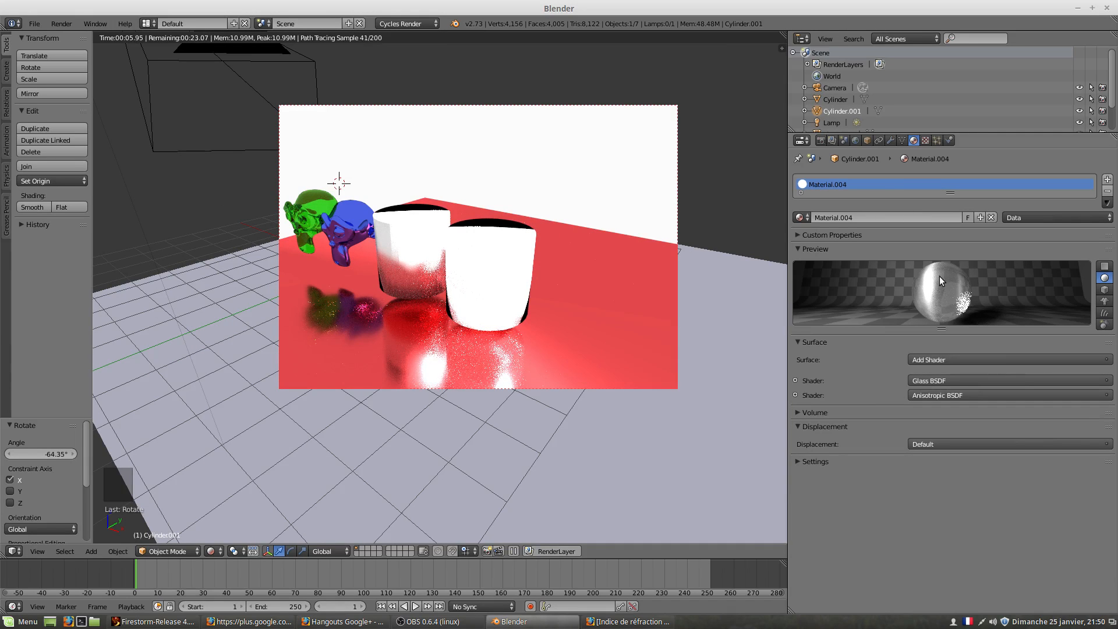
mouse_move(502, 281)
middle_mouse_down()
mouse_move(419, 260)
mouse_move(442, 285)
mouse_move(496, 282)
middle_mouse_up()
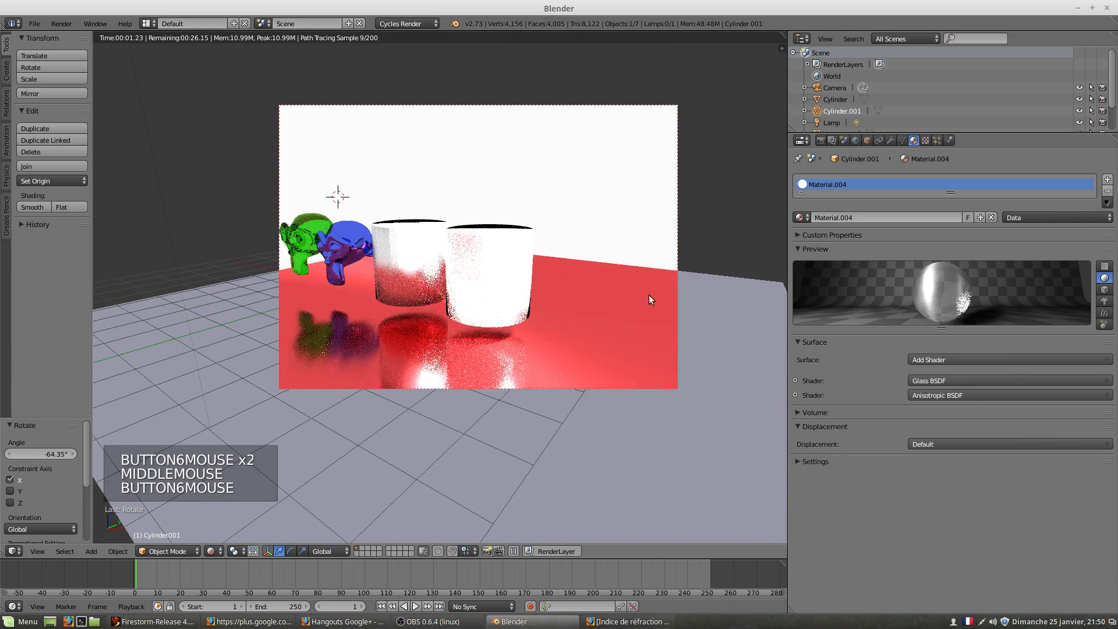
left_click(832, 123)
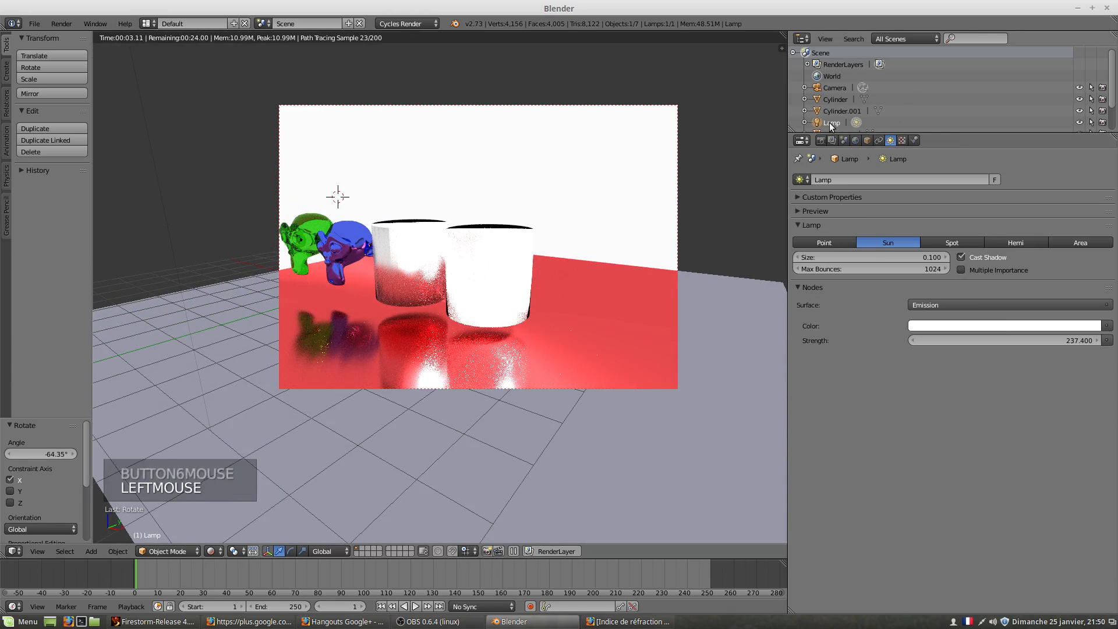
left_click_drag(1082, 340, 815, 340)
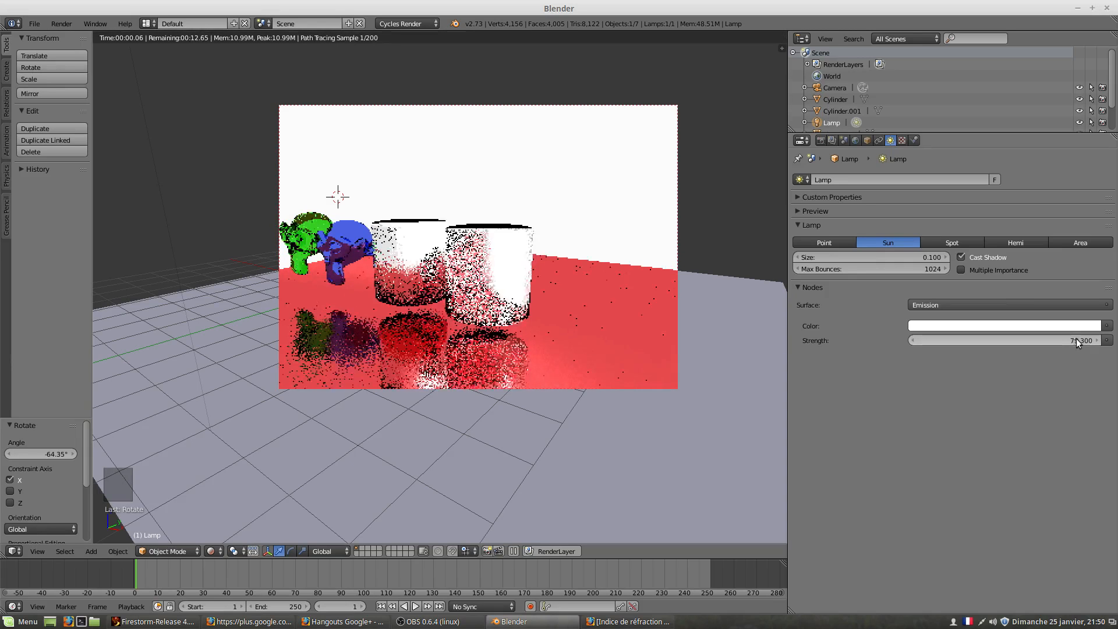
Darken the world's surface color to a medium grey.
left_click(856, 142)
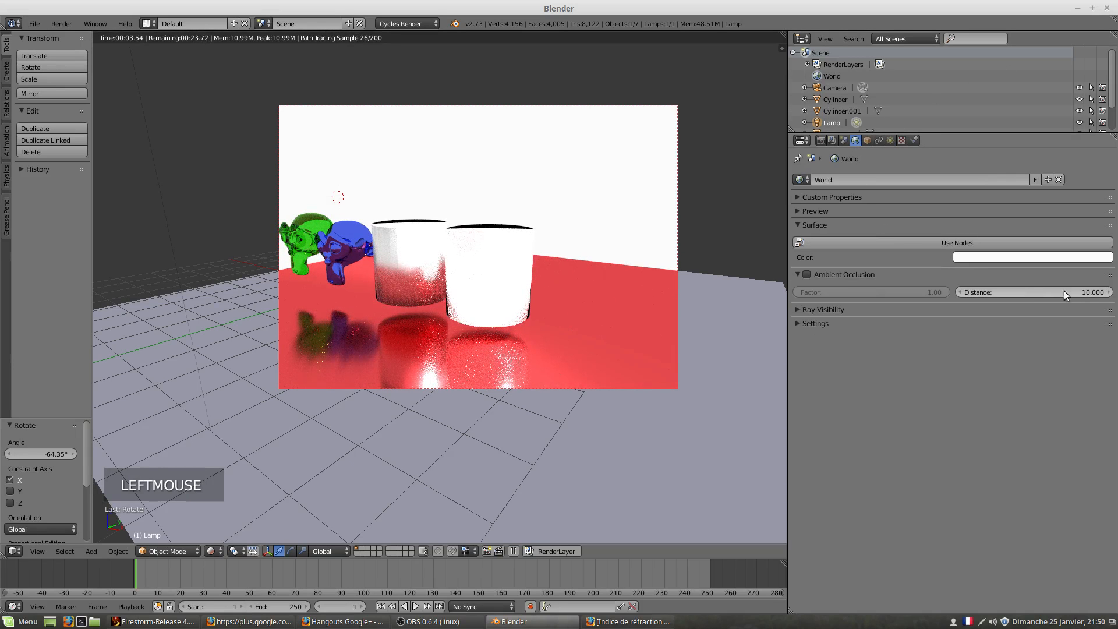
left_click(1046, 258)
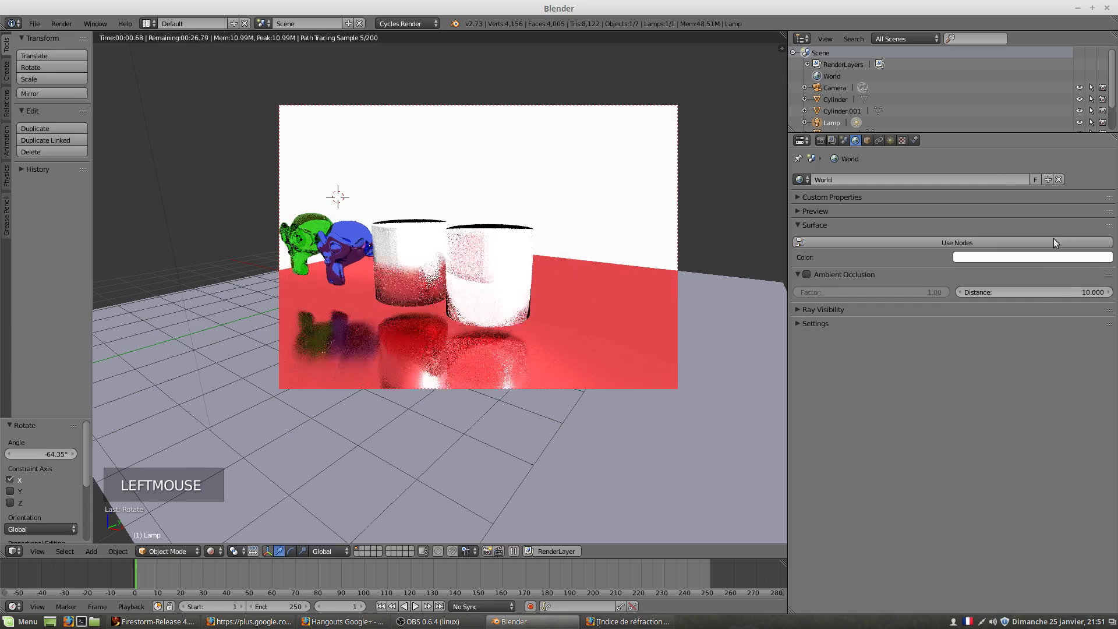
left_click(1054, 257)
left_click_drag(1102, 108, 1103, 149)
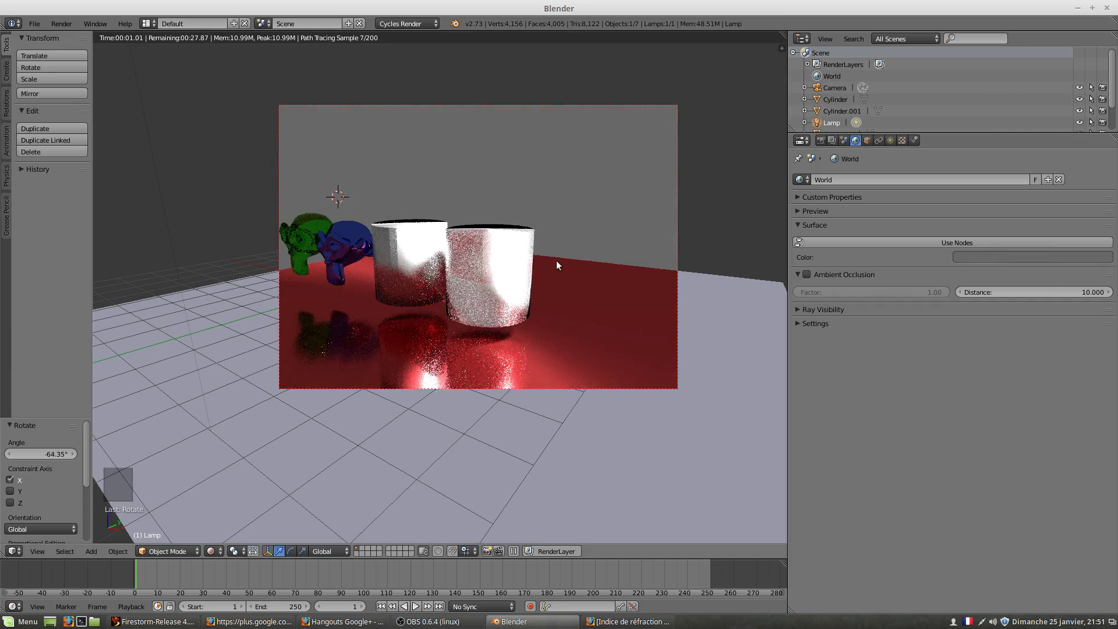
Move the rear cylinder away from the monkey heads by about 0.621 in X, 1.988 in Y and 0.195 in Z.
middle_click_drag(557, 260, 527, 262)
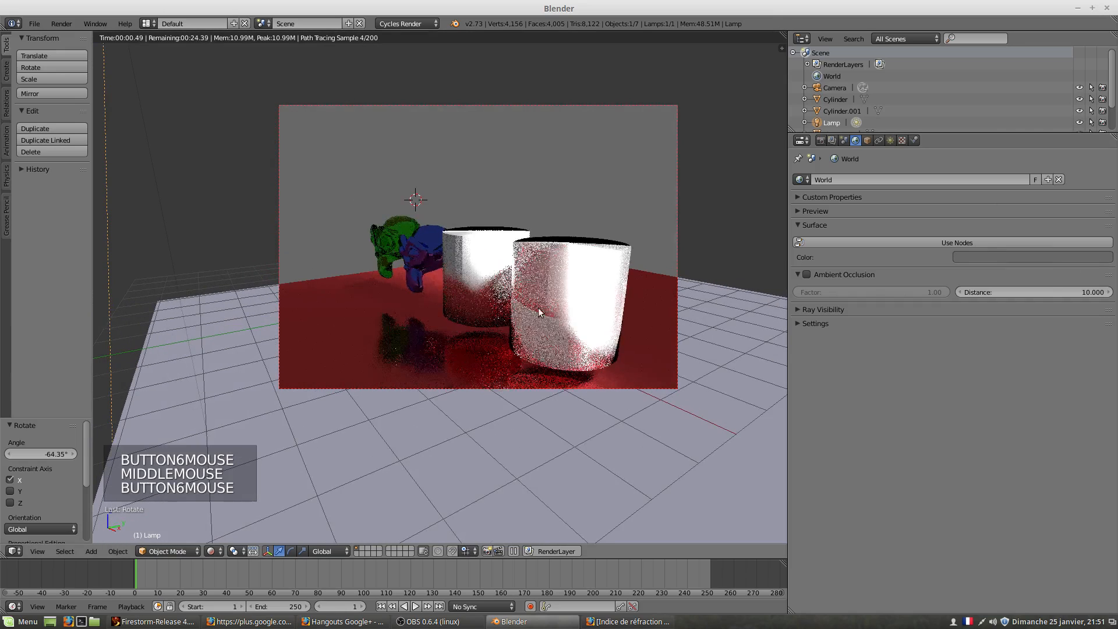
middle_click_drag(603, 299, 631, 300)
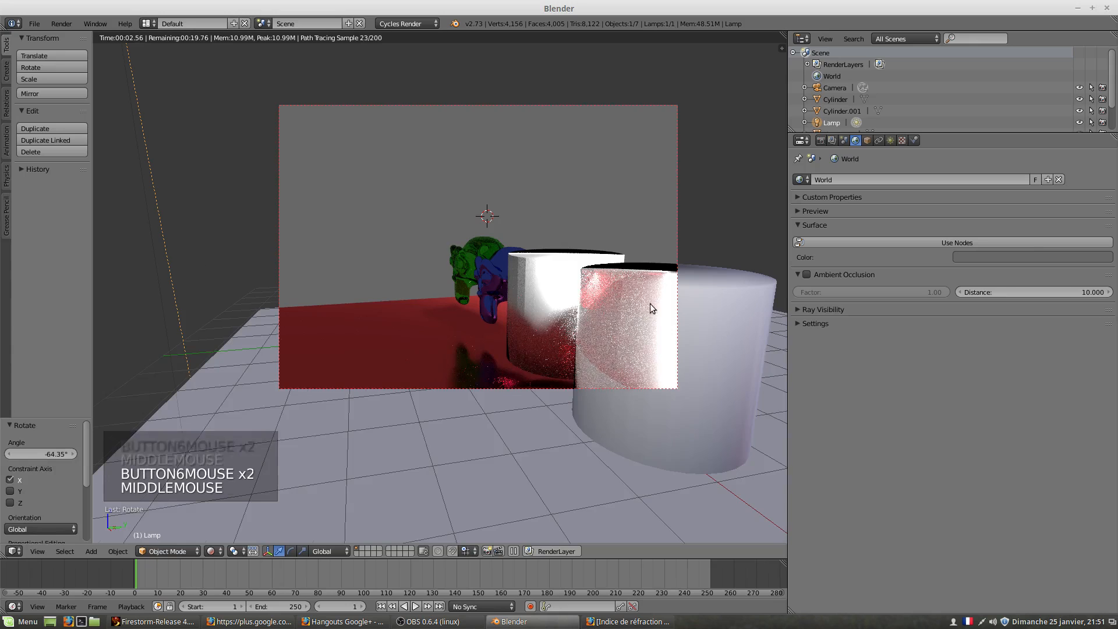
middle_click_drag(651, 307, 518, 305)
scroll(652, 315, "down", 3)
scroll(518, 305, "up", 2)
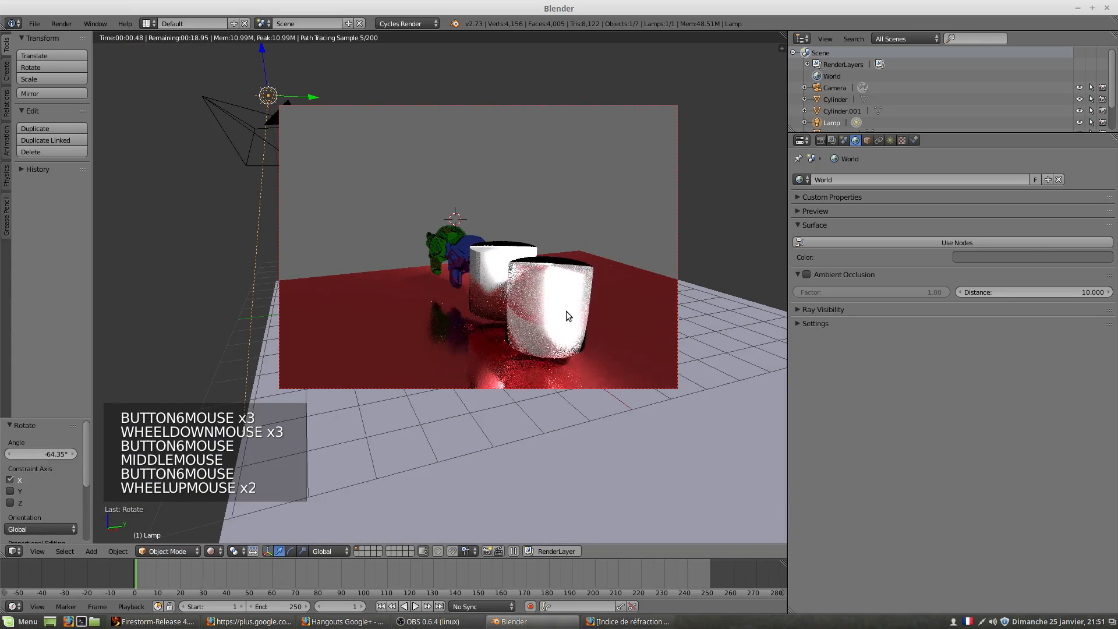
right_click(548, 287)
right_click(495, 260)
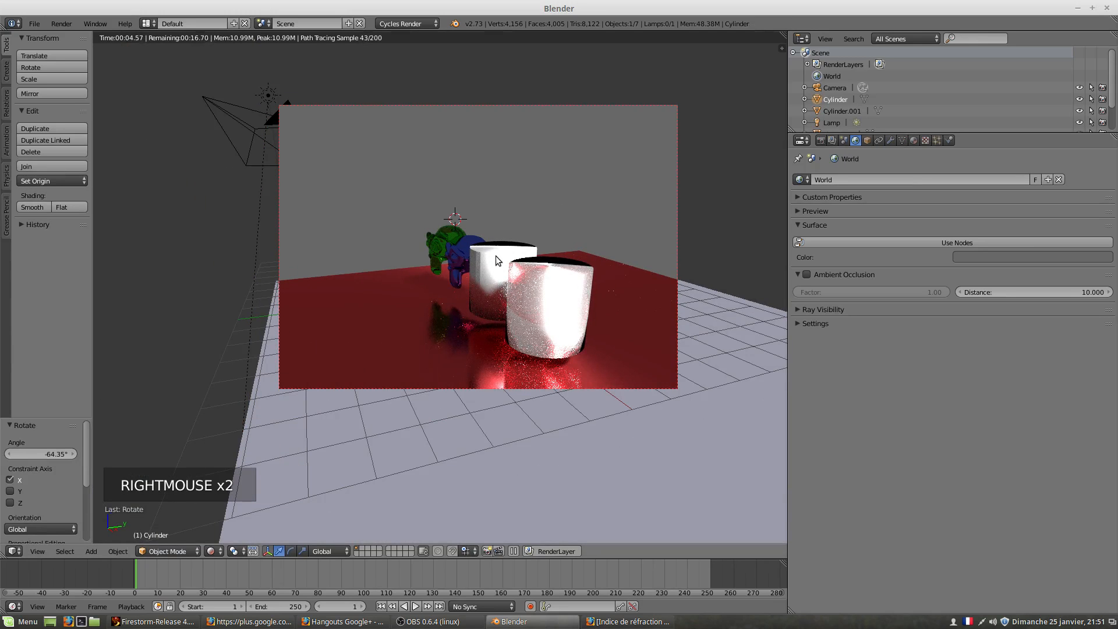
key("g")
key("g")
key("g")
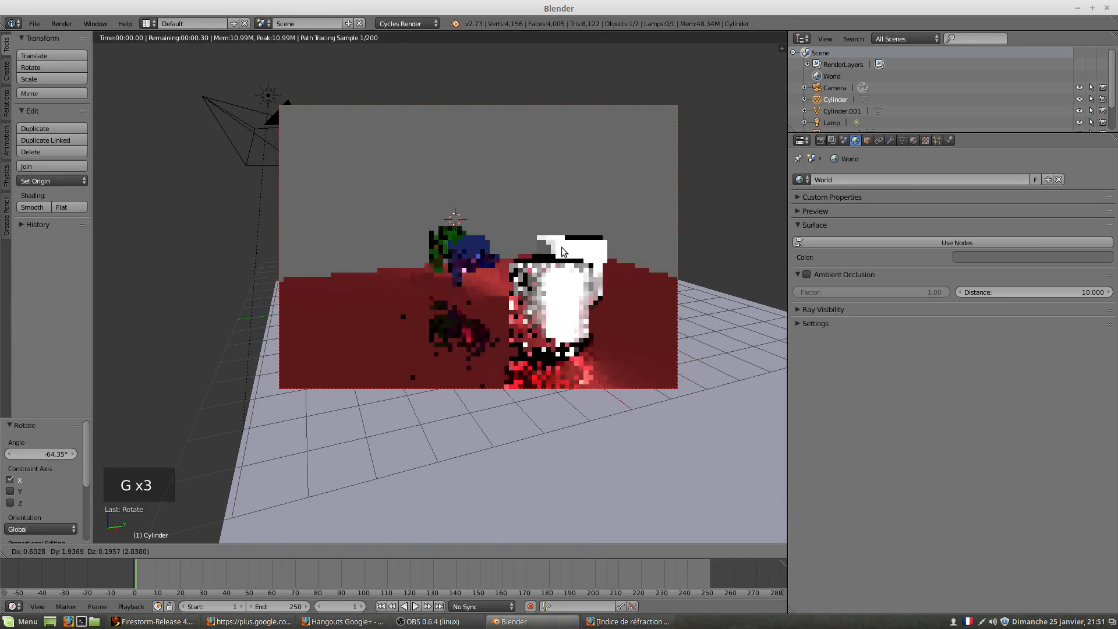
left_click(562, 252)
Move the blue Suzanne behind the glass-anisotropic cylinder, by about 4.747 in X, 0.505 in Y and -0.964 in Z.
right_click(469, 253)
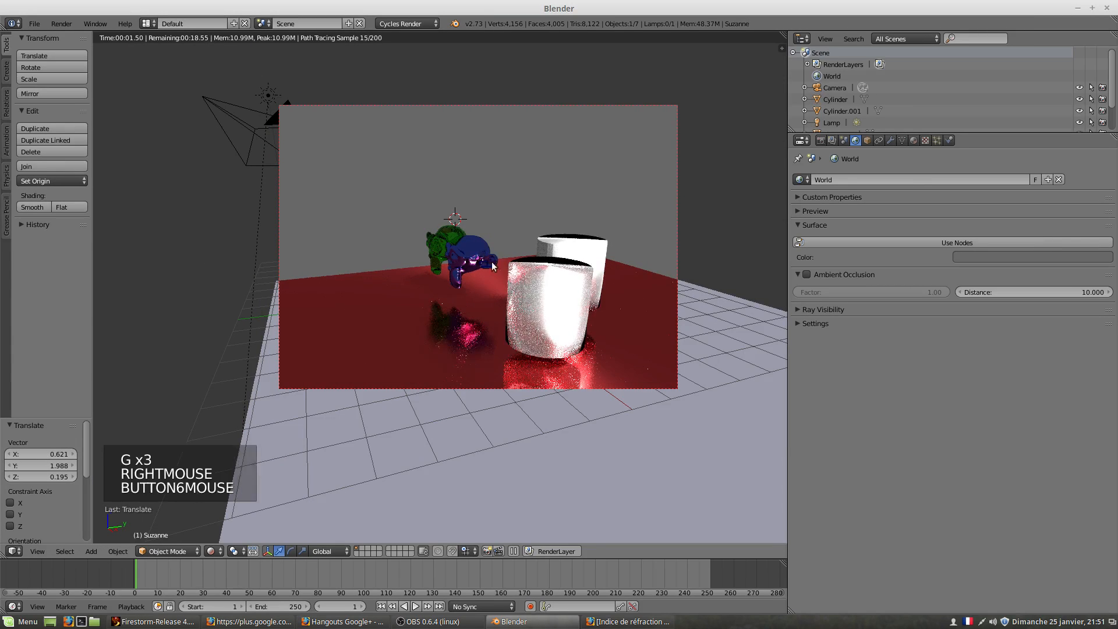
middle_click_drag(506, 279, 483, 262)
right_click(473, 254)
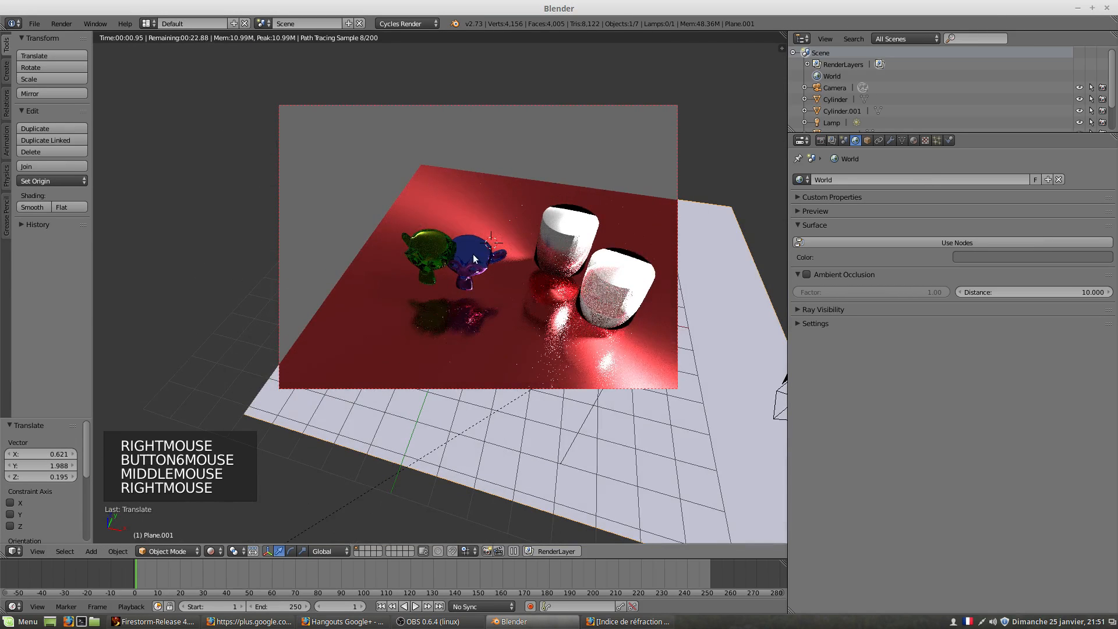
left_click(913, 141)
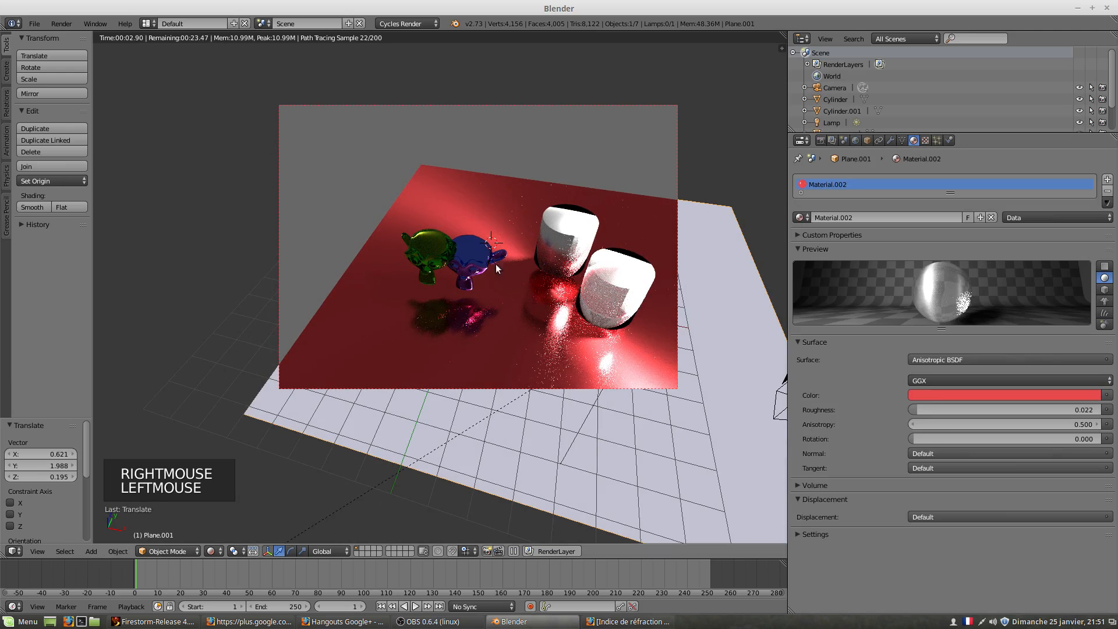
right_click(470, 253)
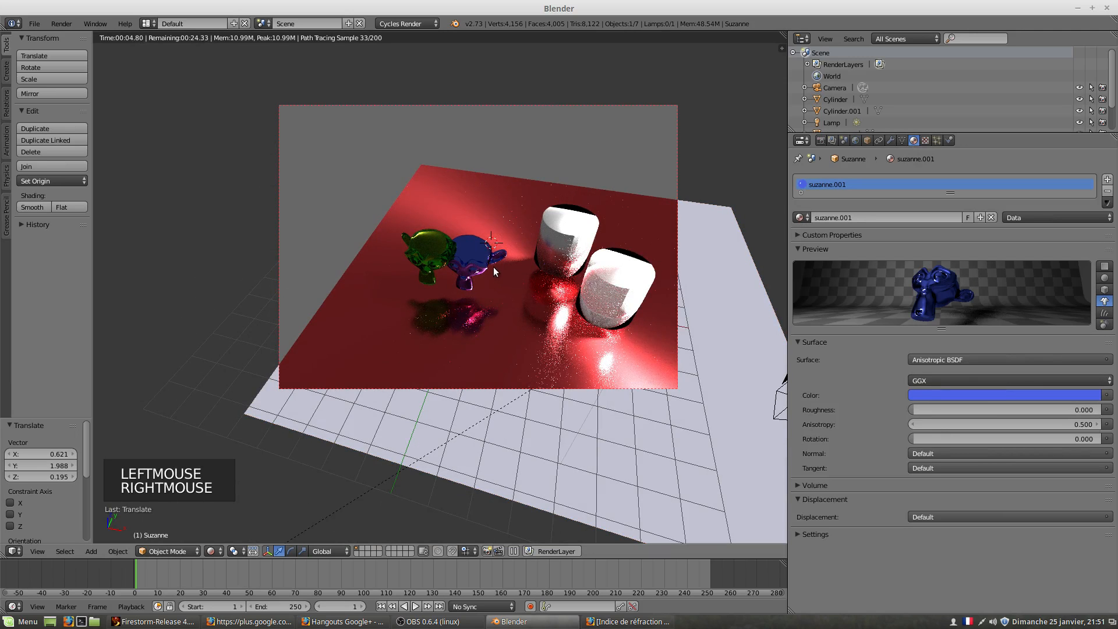
key("g")
key("g")
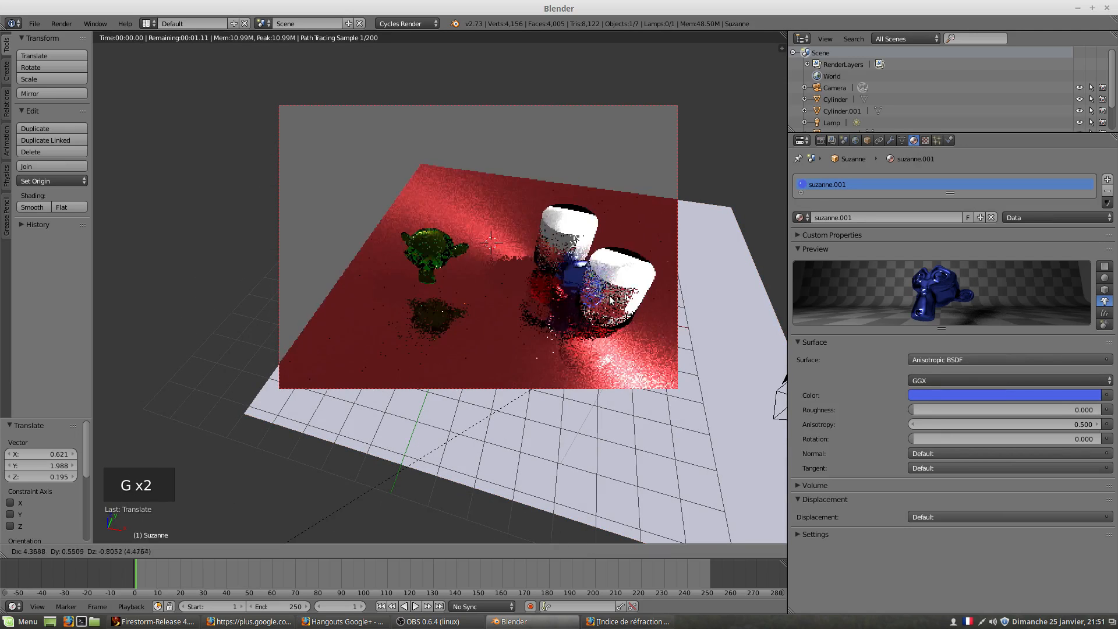
left_click(620, 305)
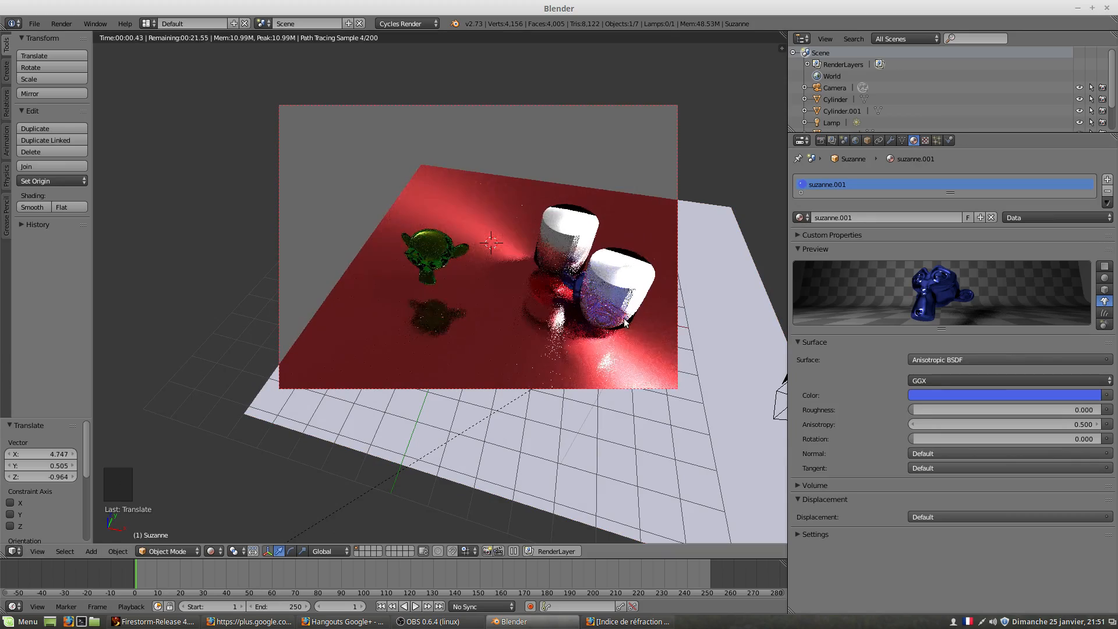
Replace the Add Shader on Cylinder.001 with a Mix Shader of the same two shaders and set its factor to 0.692.
middle_click_drag(627, 303, 556, 208, "shift")
scroll(548, 260, "up", 3)
scroll(547, 258, "down", 1)
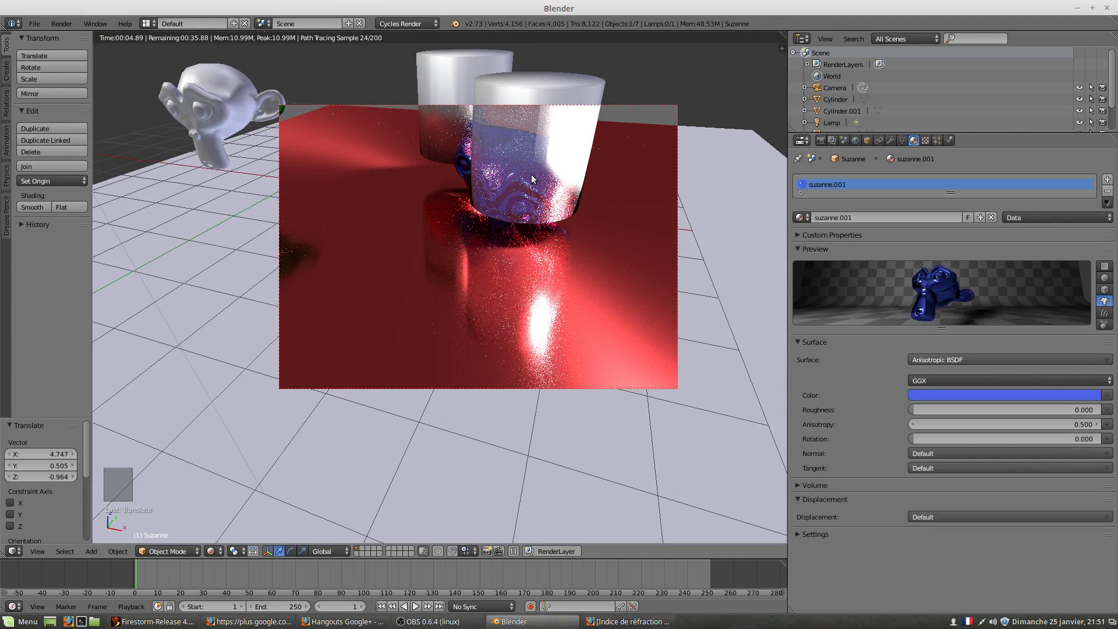
right_click(543, 133)
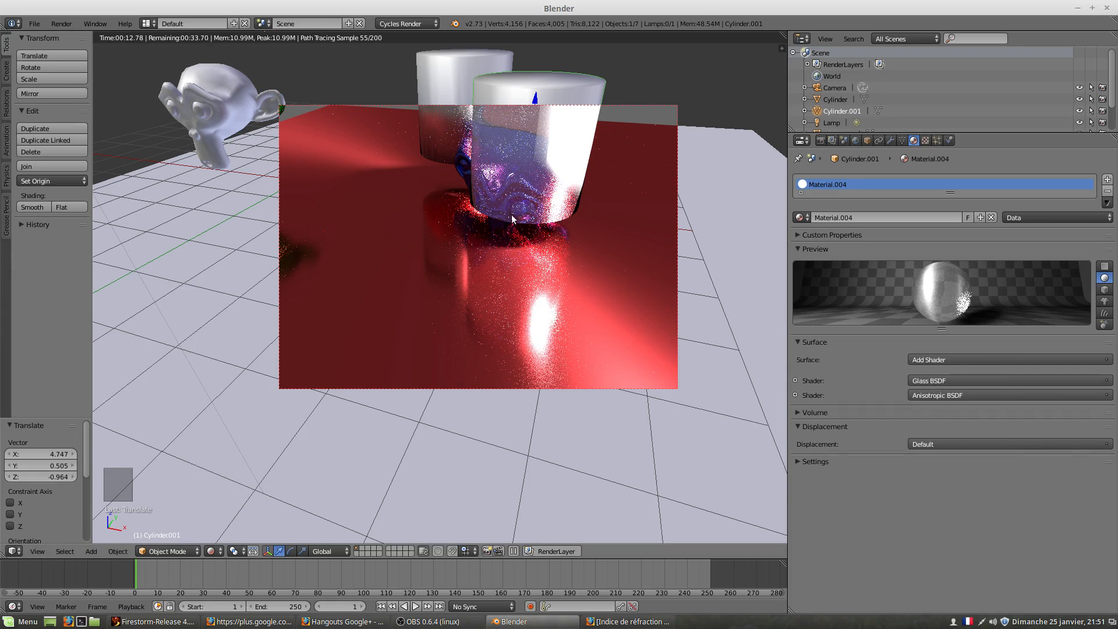
middle_click_drag(513, 200, 537, 208)
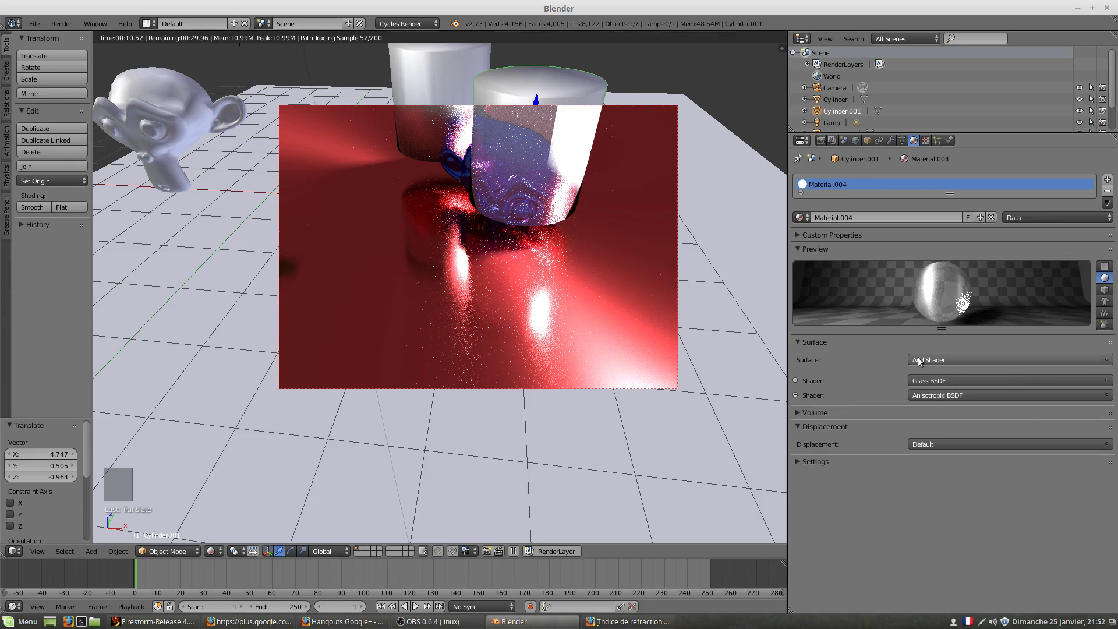
left_click(923, 362)
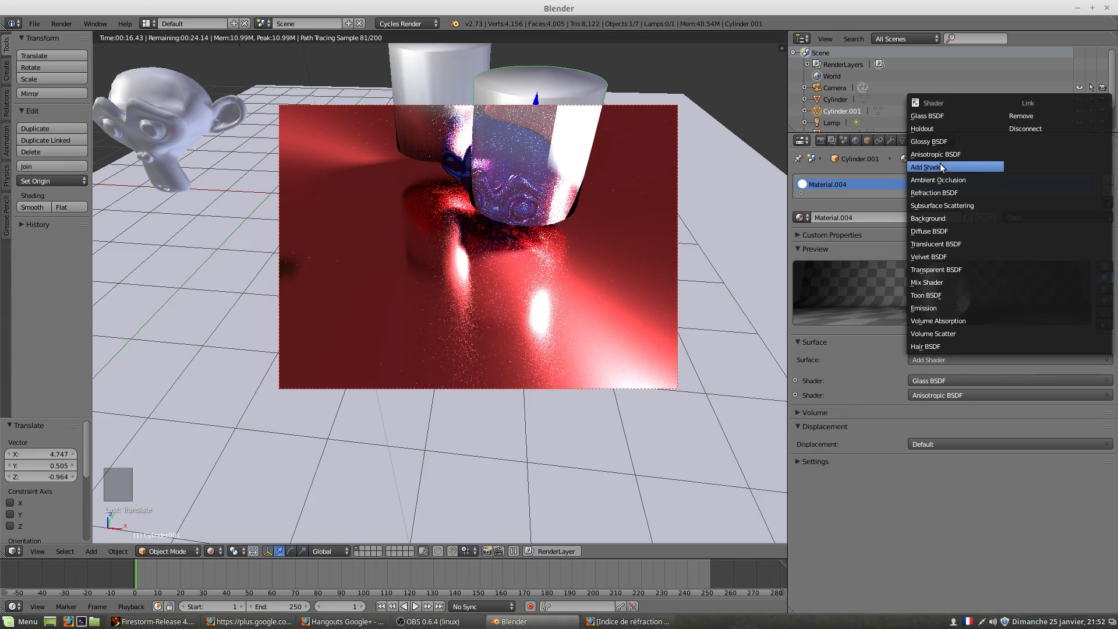
left_click(930, 284)
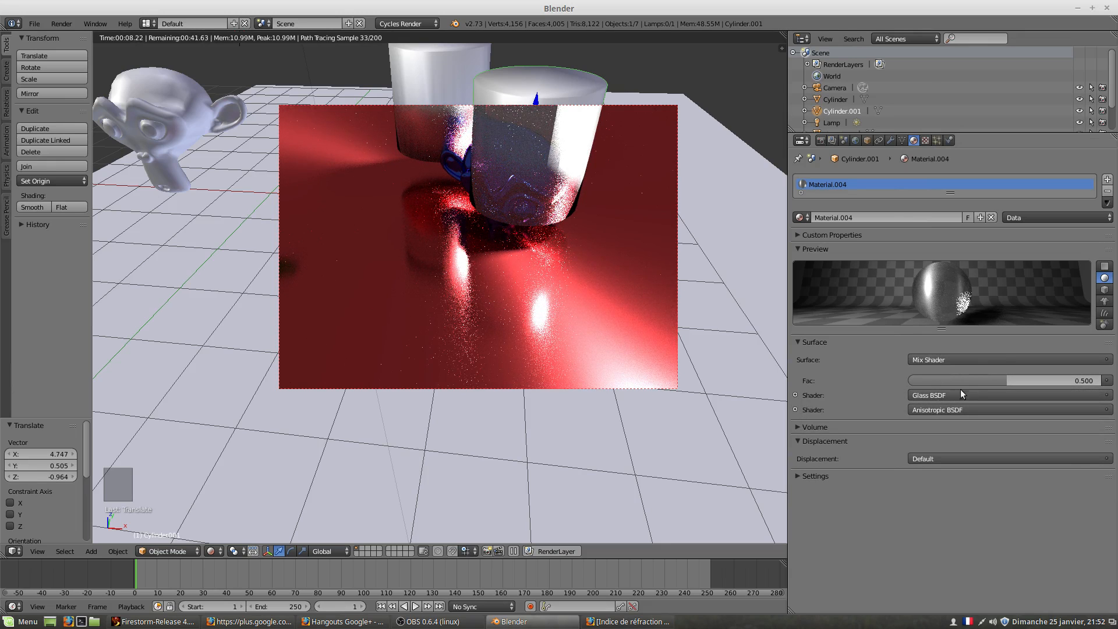
left_click_drag(1005, 380, 1043, 380)
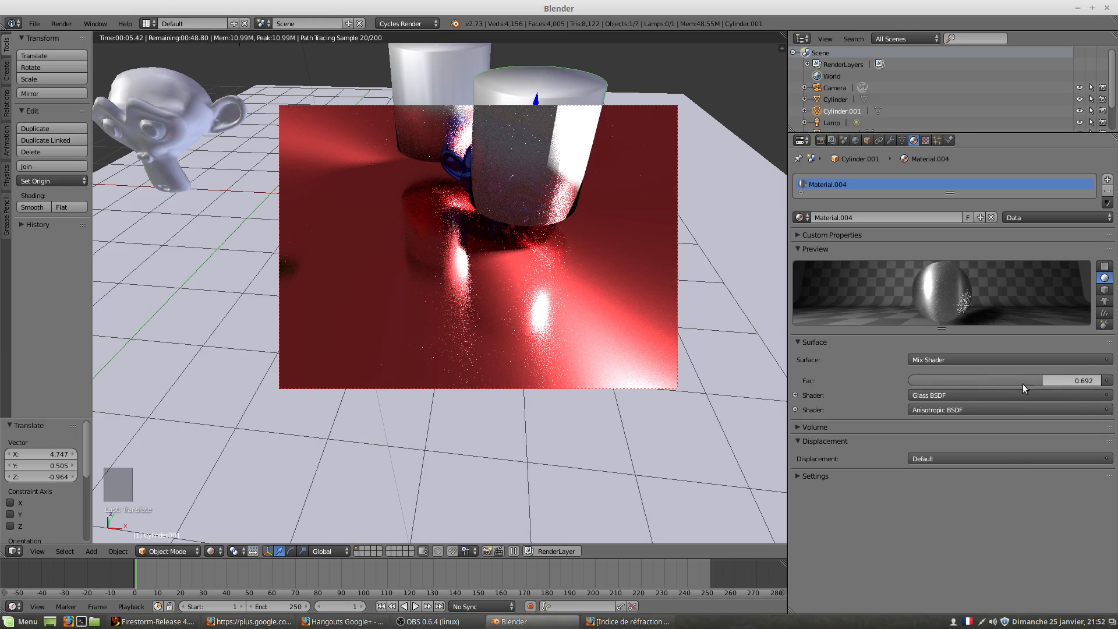
Lower the Mix Shader factor on Cylinder.001 to 0.373 and replace that shader with Ambient Occlusion.
left_click_drag(1039, 382, 983, 378)
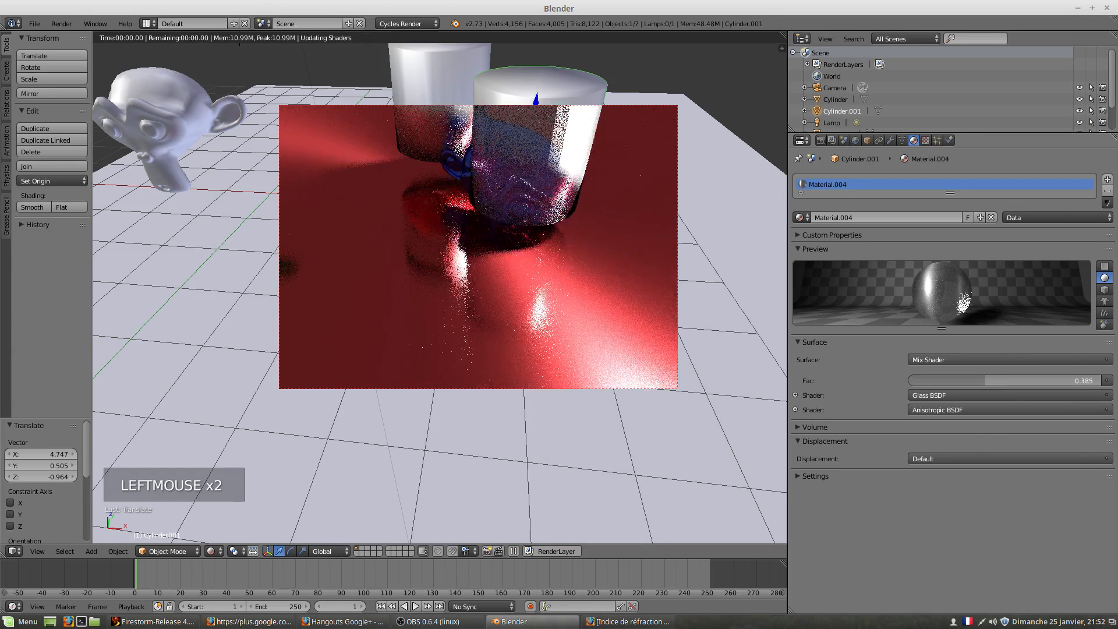
left_click(919, 359)
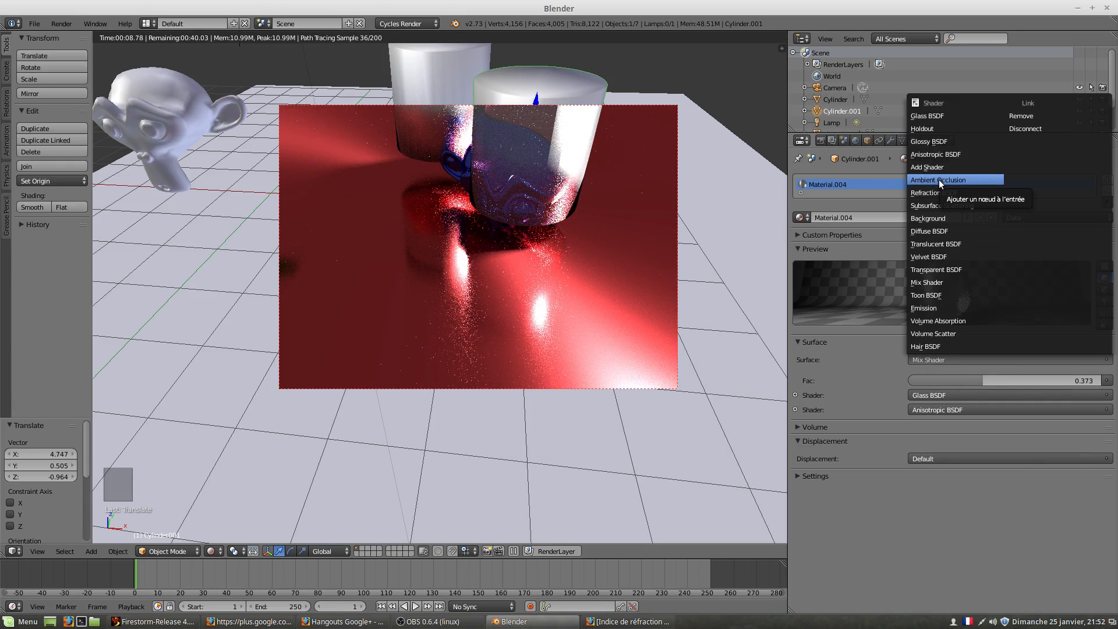
left_click(937, 361)
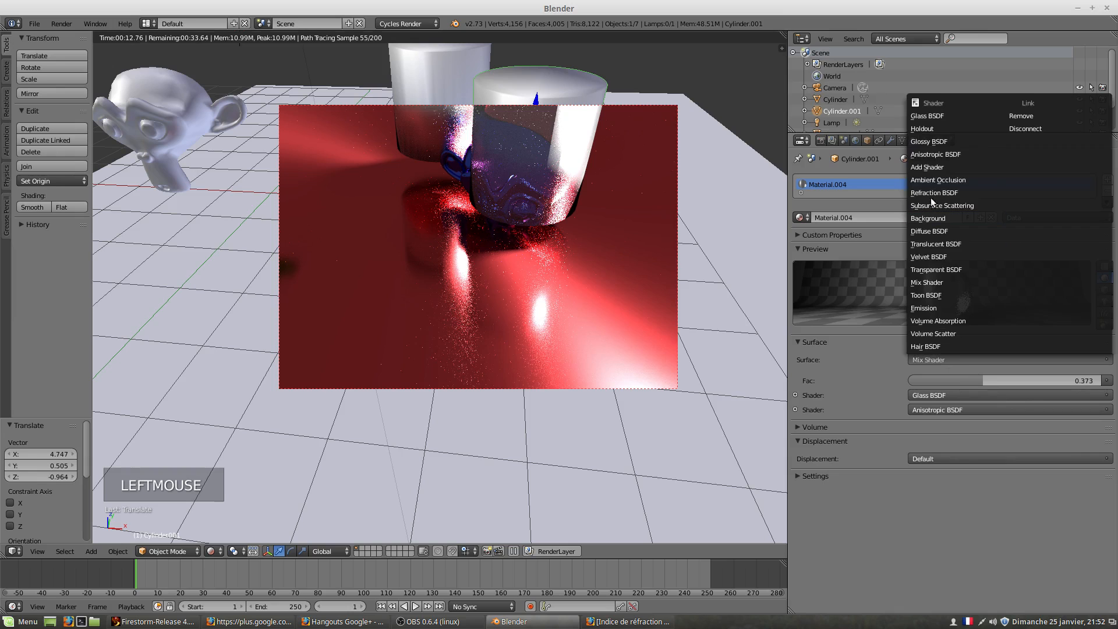
left_click(925, 180)
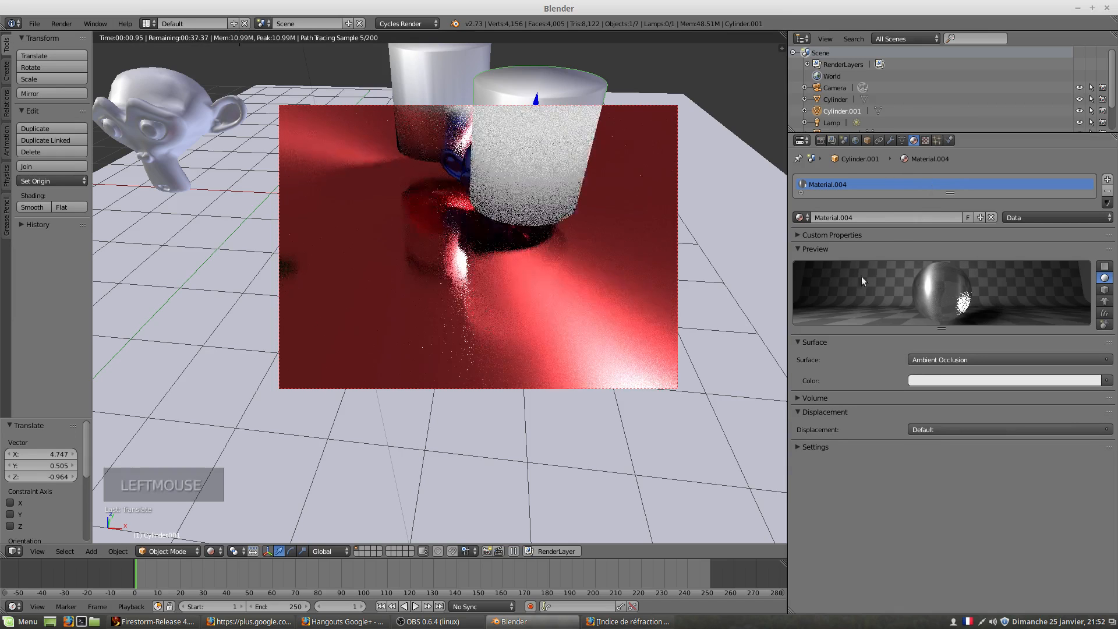
Lower the ambient-occlusion cylinder along the global Z axis by about 0.452.
scroll(553, 194, "down", 2)
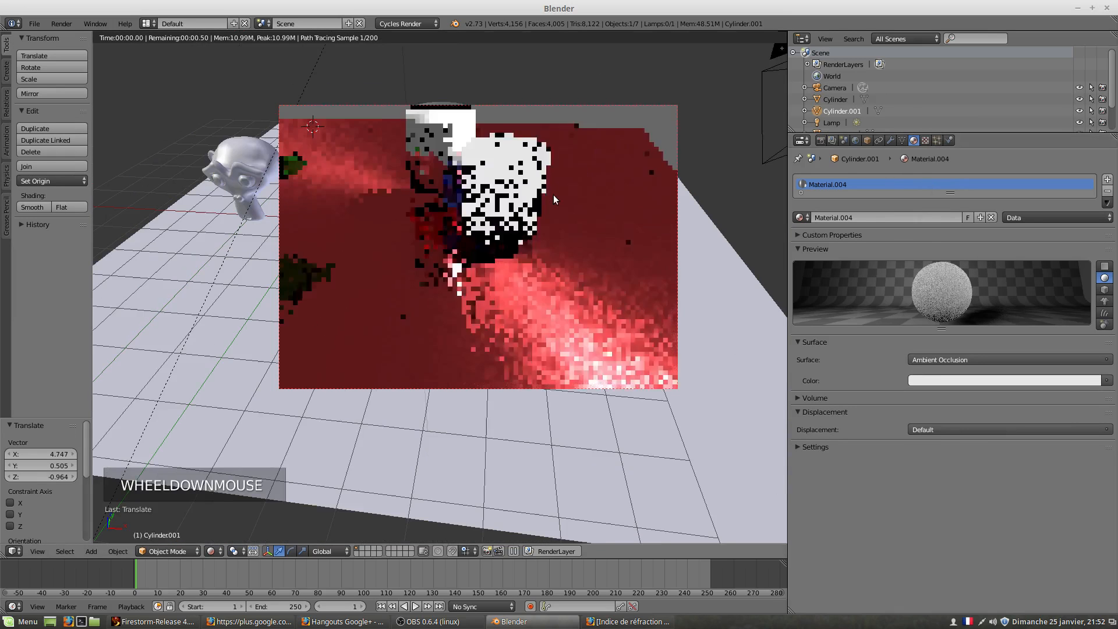
right_click(515, 183)
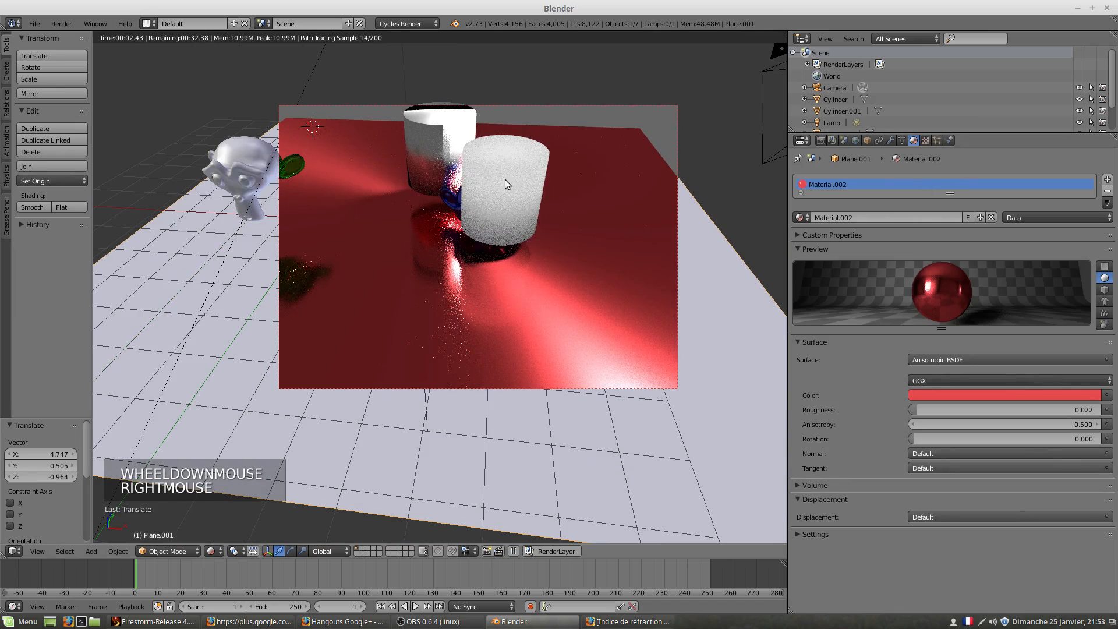
right_click(502, 180)
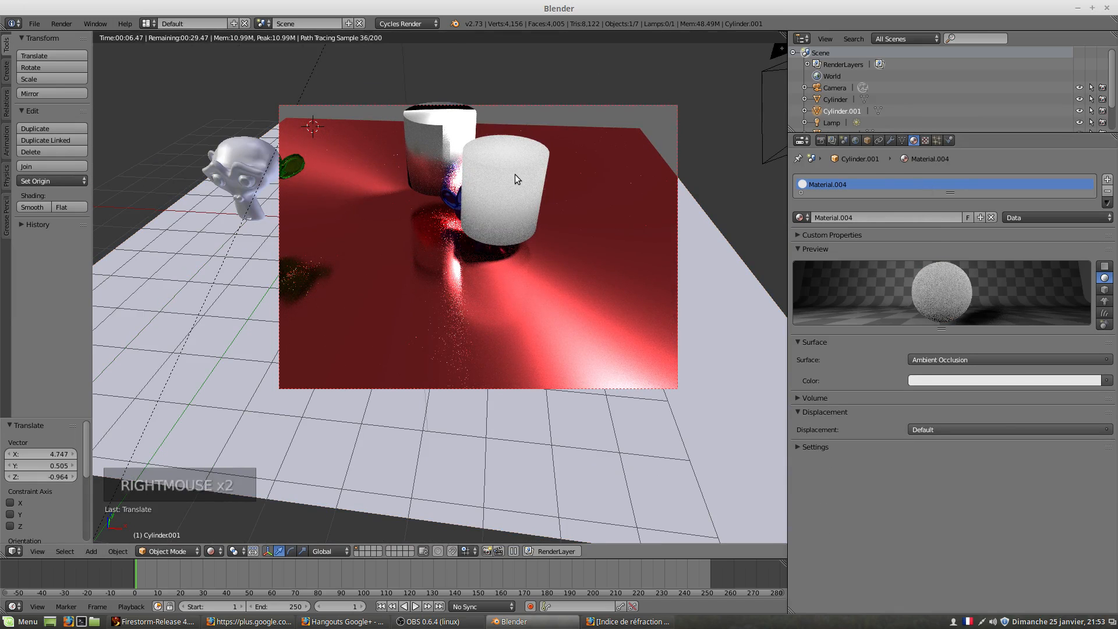
key("g")
key("z")
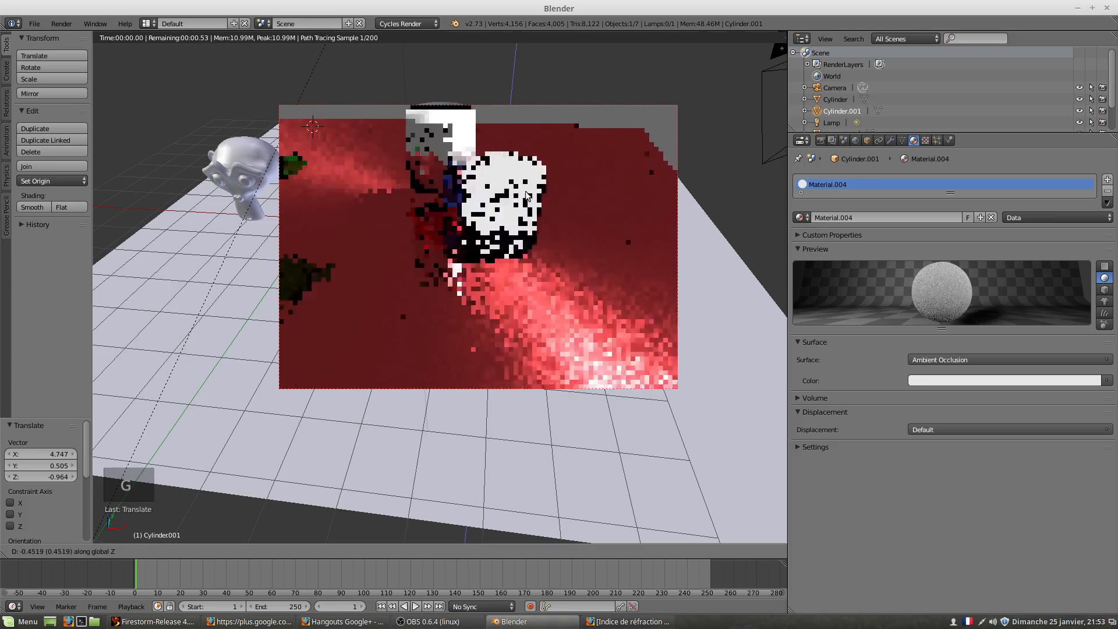
left_click(526, 196)
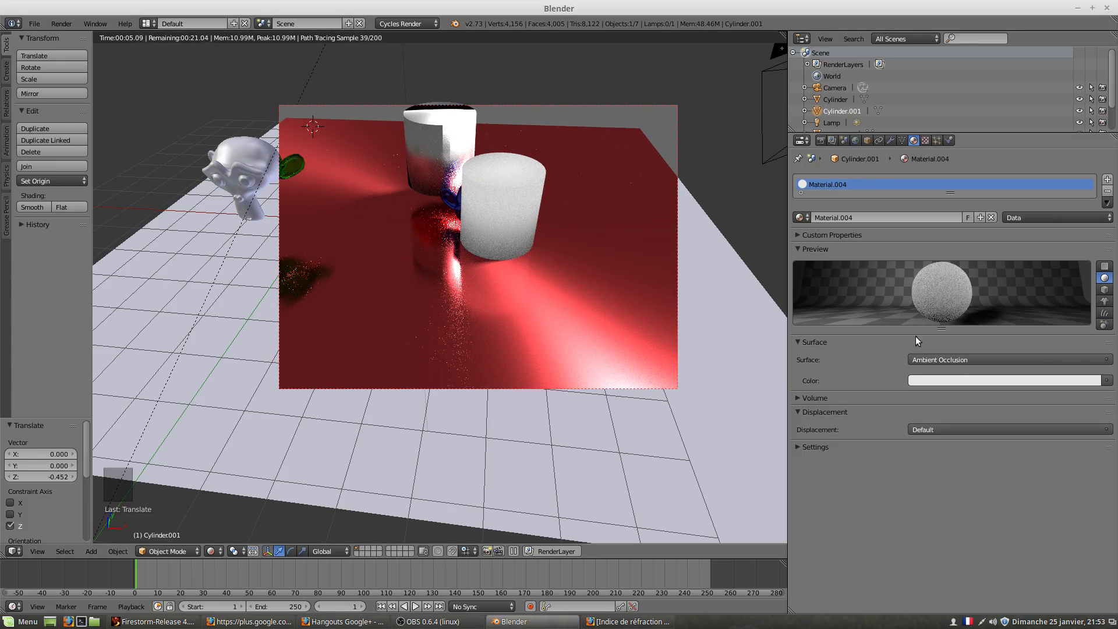
Move Cylinder.001 by about 0.628 in X, -0.062 in Y and -0.165 in Z, and lower it about 0.144 more along Z.
right_click(514, 190)
right_click(497, 205)
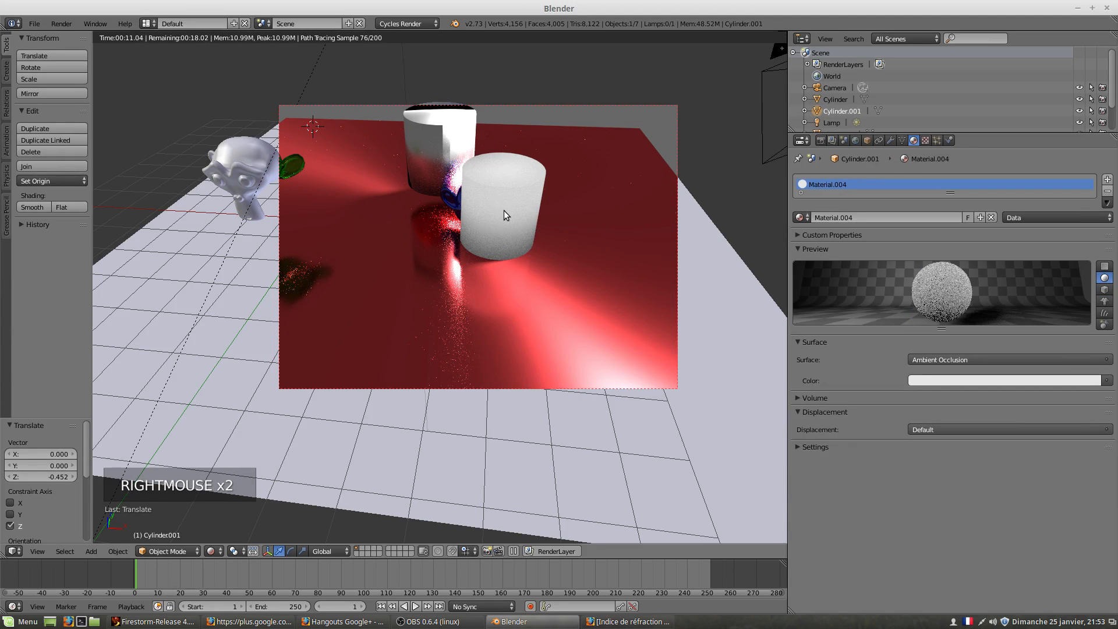
key("g")
key("g")
key("g")
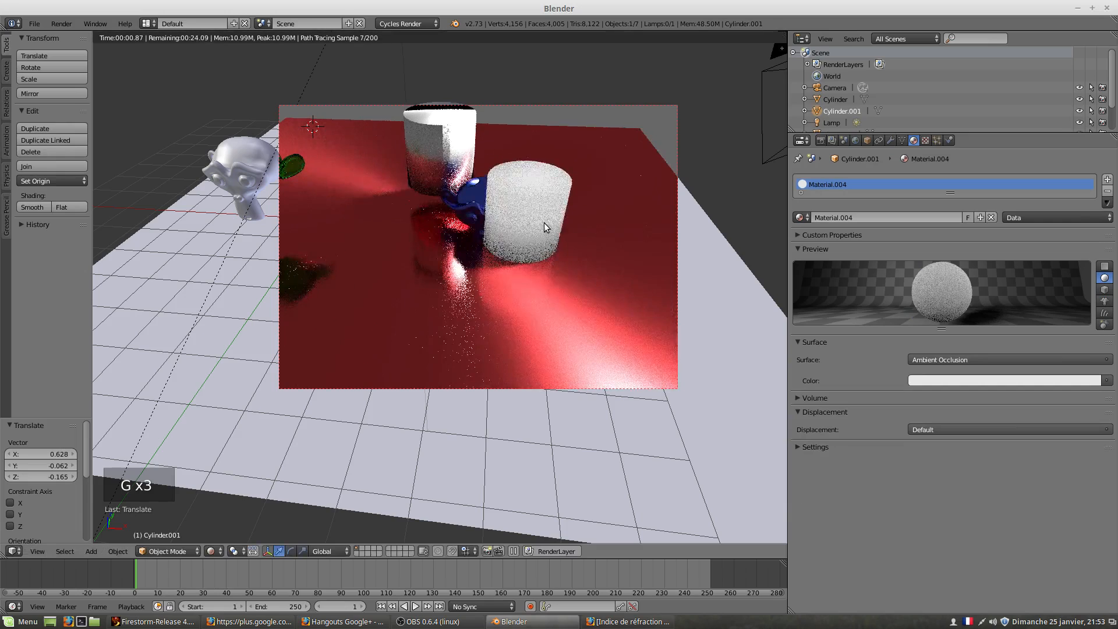
key("g")
key("z")
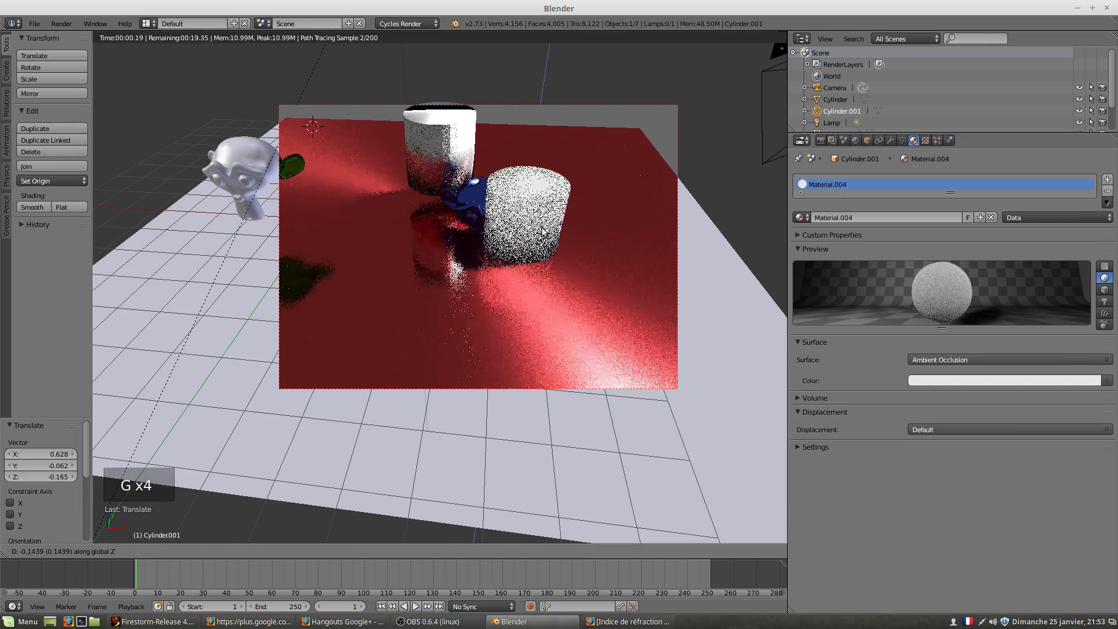
left_click(542, 228)
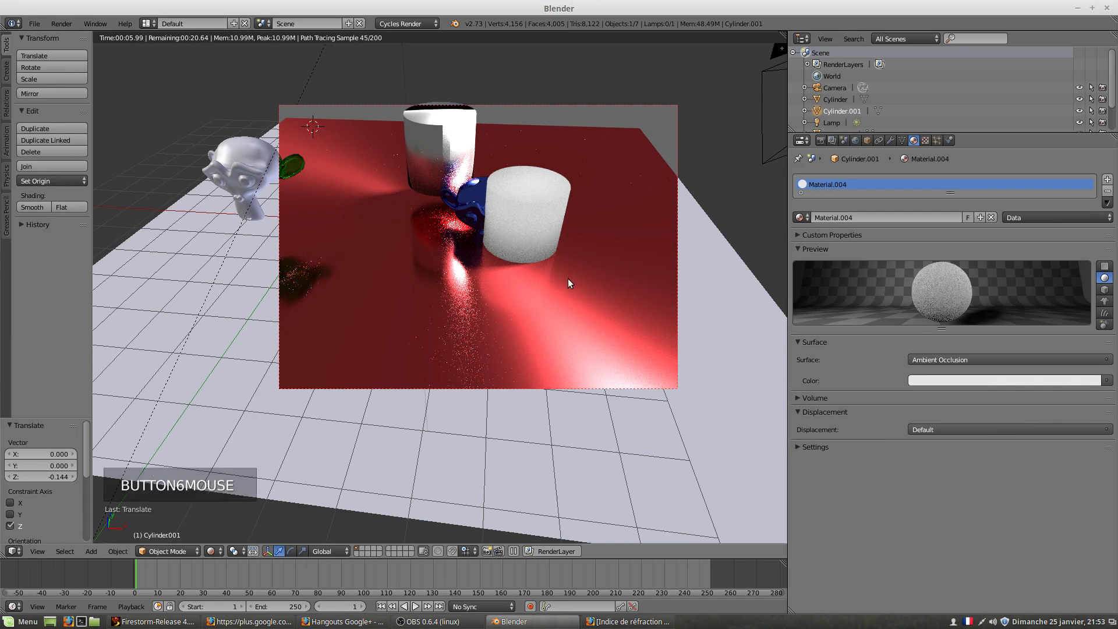
Change the red ground plane's surface shader to Diffuse BSDF.
middle_click_drag(568, 278, 569, 276)
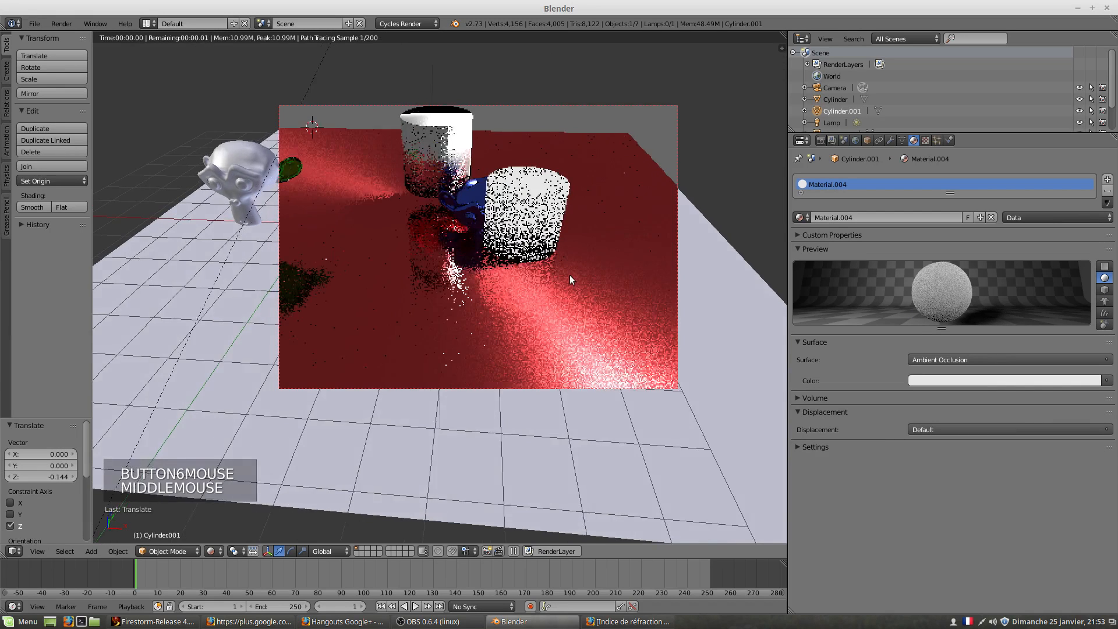
right_click(595, 303)
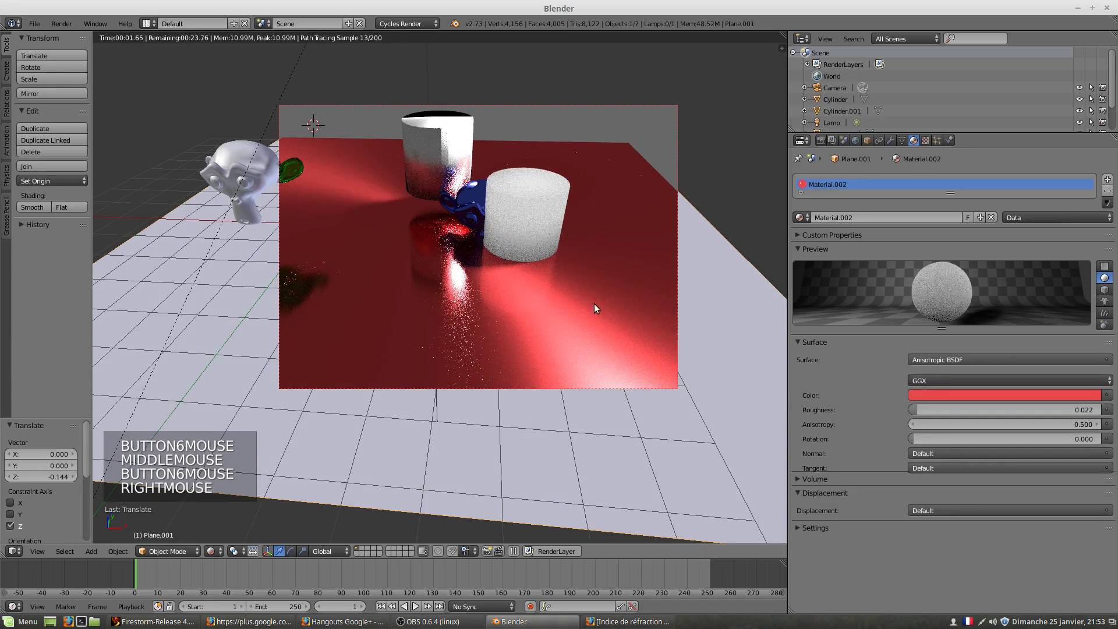
left_click(932, 359)
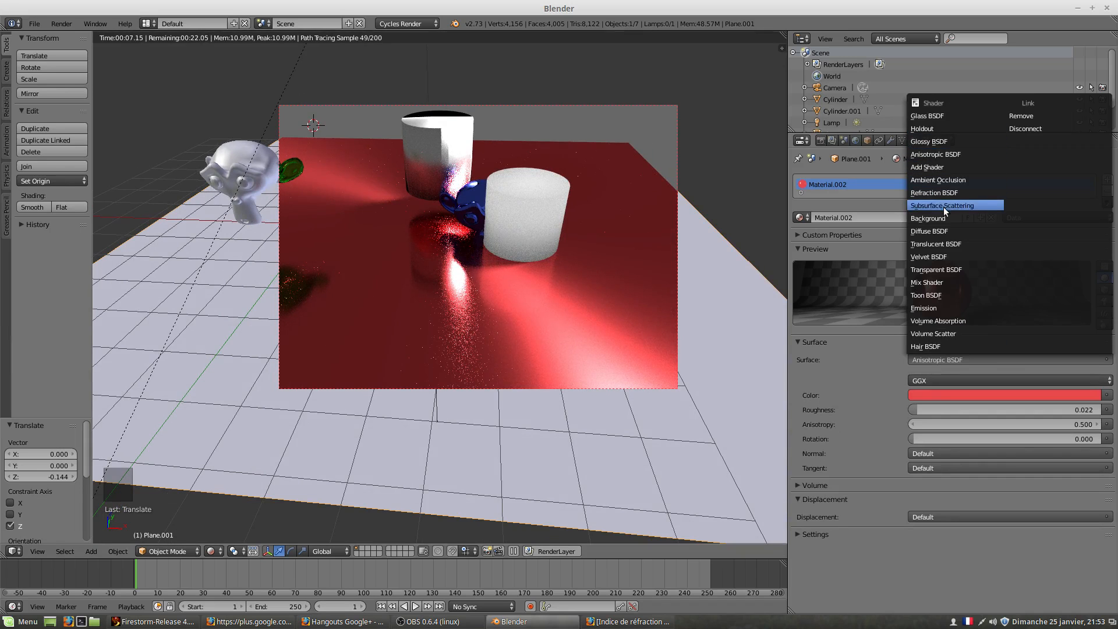
left_click(941, 231)
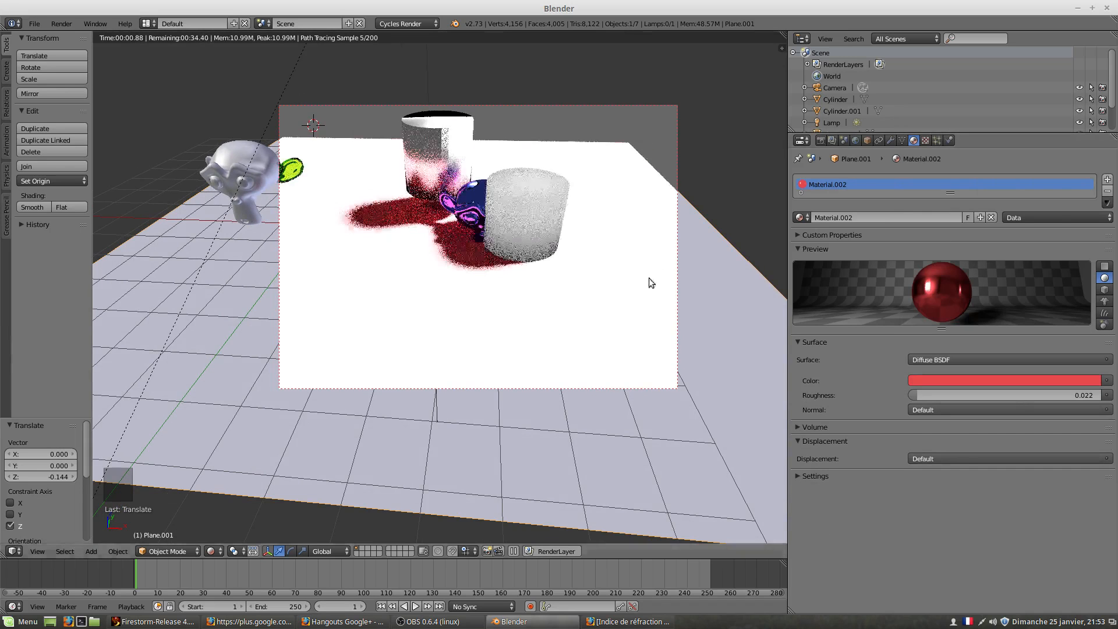
right_click(621, 297)
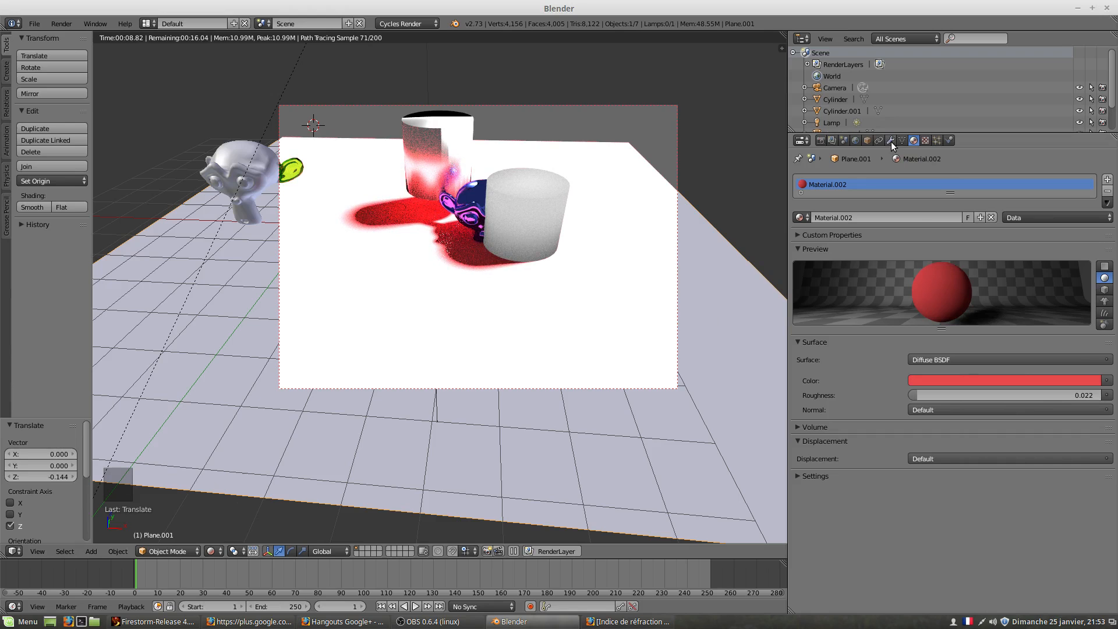
Reduce the sun lamp's emission strength to 1.300.
left_click(833, 121)
left_click_drag(1071, 341, 973, 341)
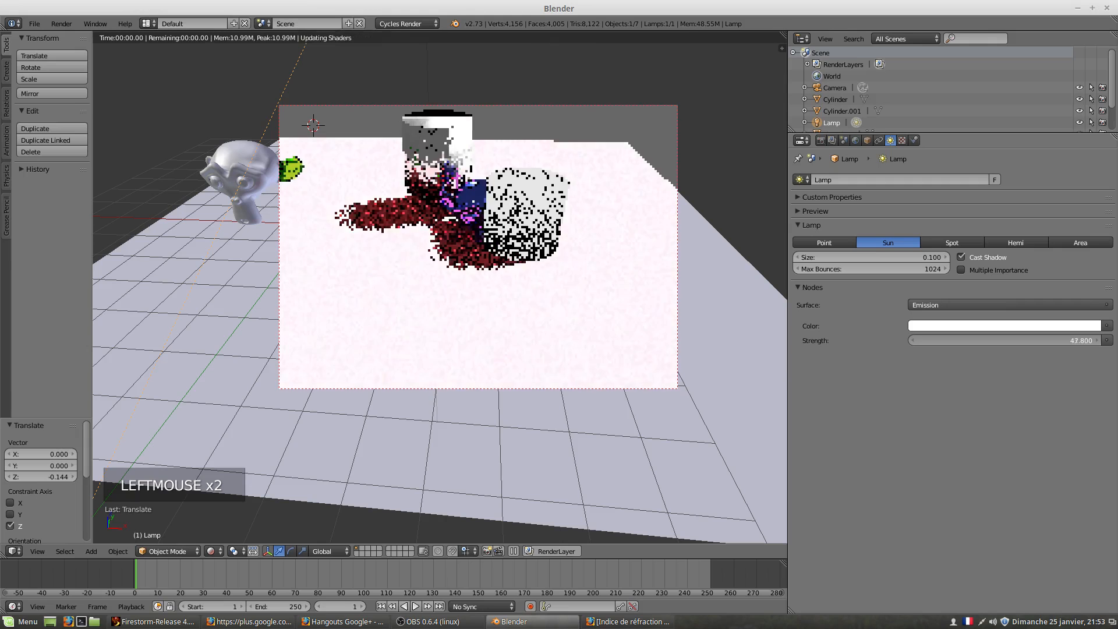
left_click_drag(890, 340, 1001, 343)
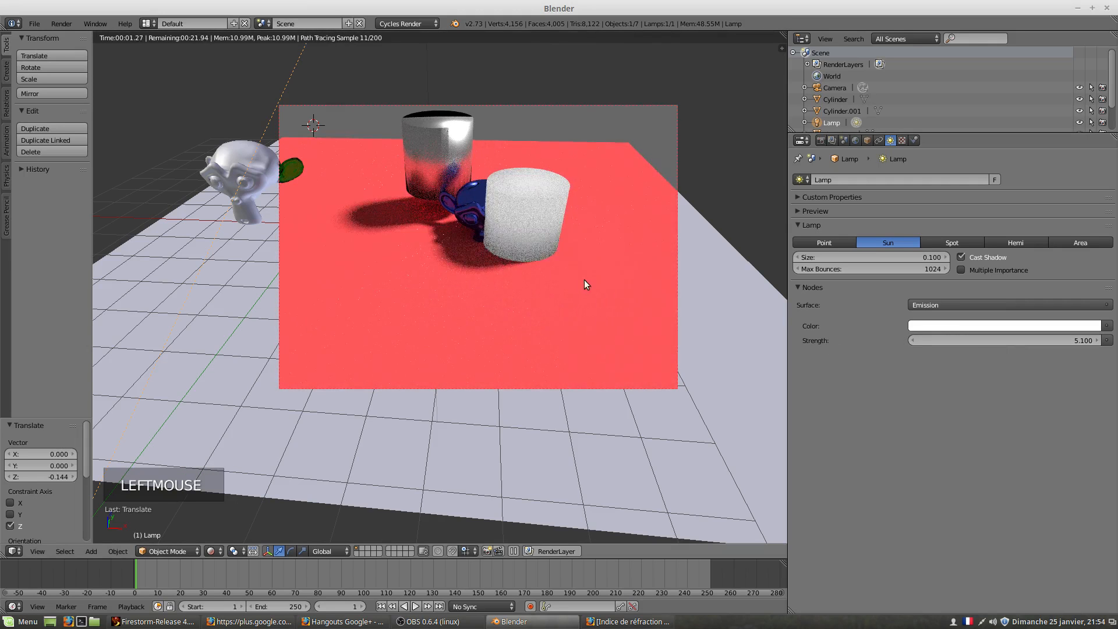
left_click_drag(1012, 341, 992, 340)
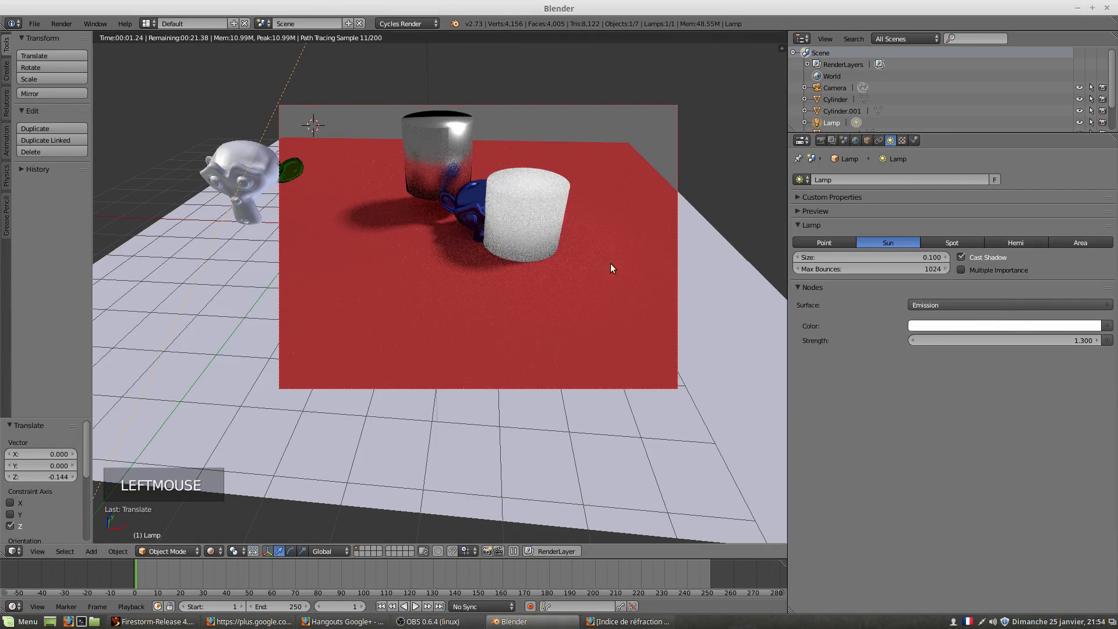
Tint Cylinder.001's Ambient Occlusion color pale pink, with R 0.800, G 0.624 and B 0.770.
right_click(525, 210)
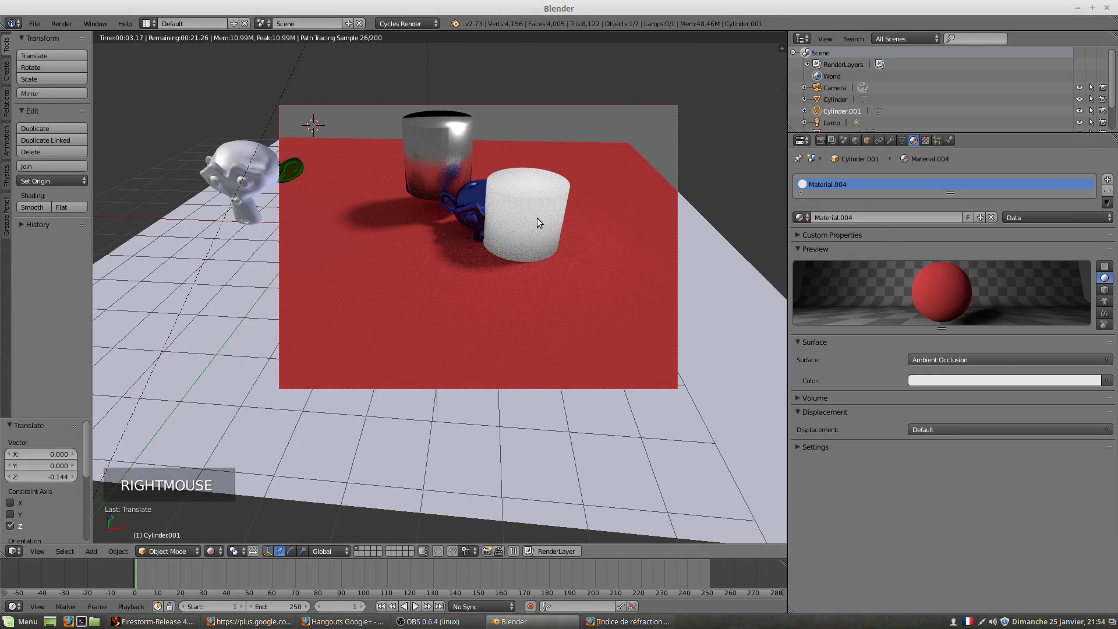
left_click(960, 360)
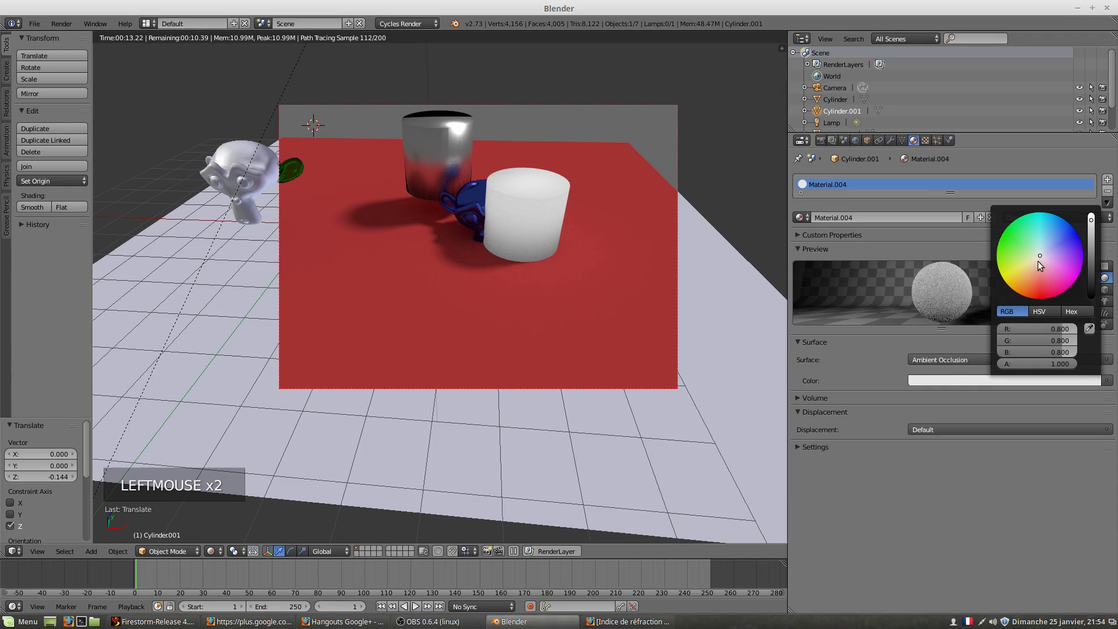
mouse_move(1041, 261)
left_mouse_down()
mouse_move(1074, 228)
mouse_move(1043, 259)
left_mouse_up()
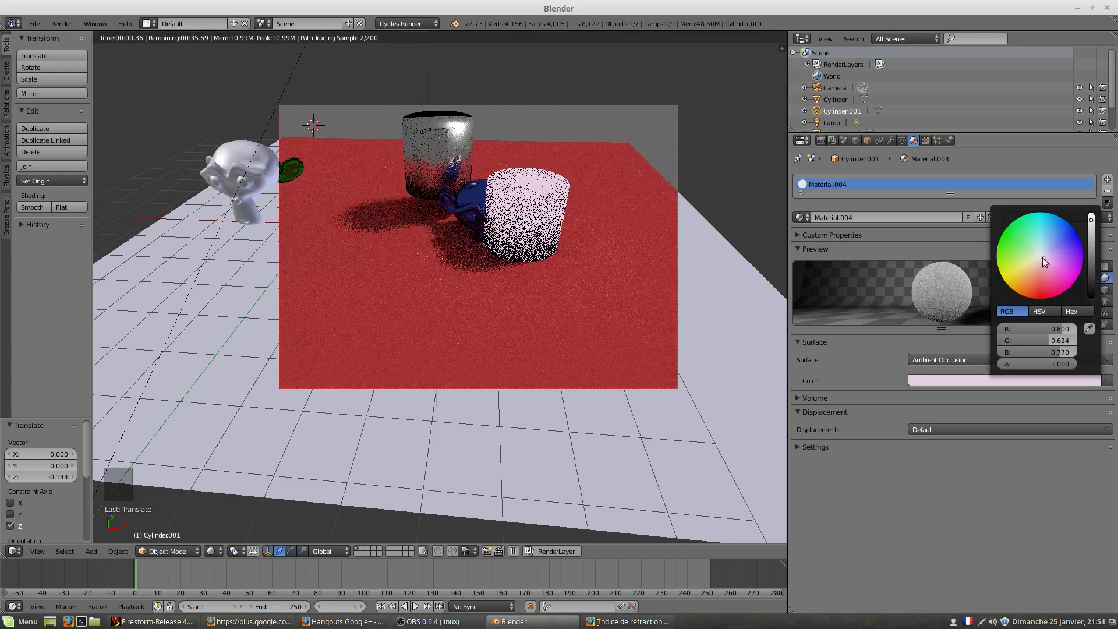
Try Refraction BSDF and Glass BSDF in turn as the surface shader of Cylinder.001.
left_click(926, 360)
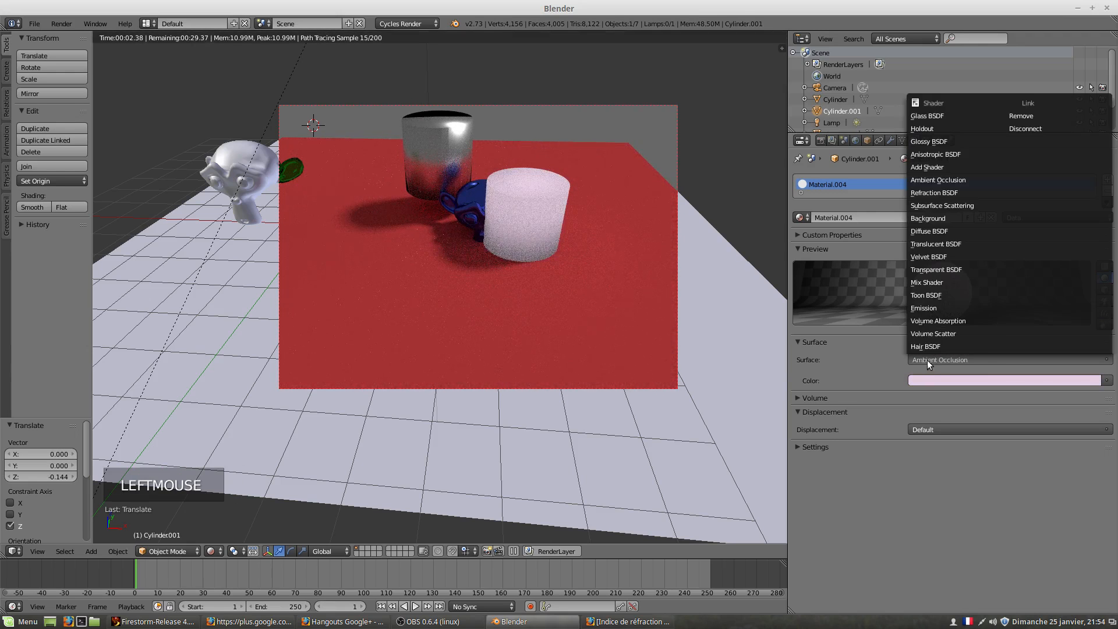
left_click(951, 193)
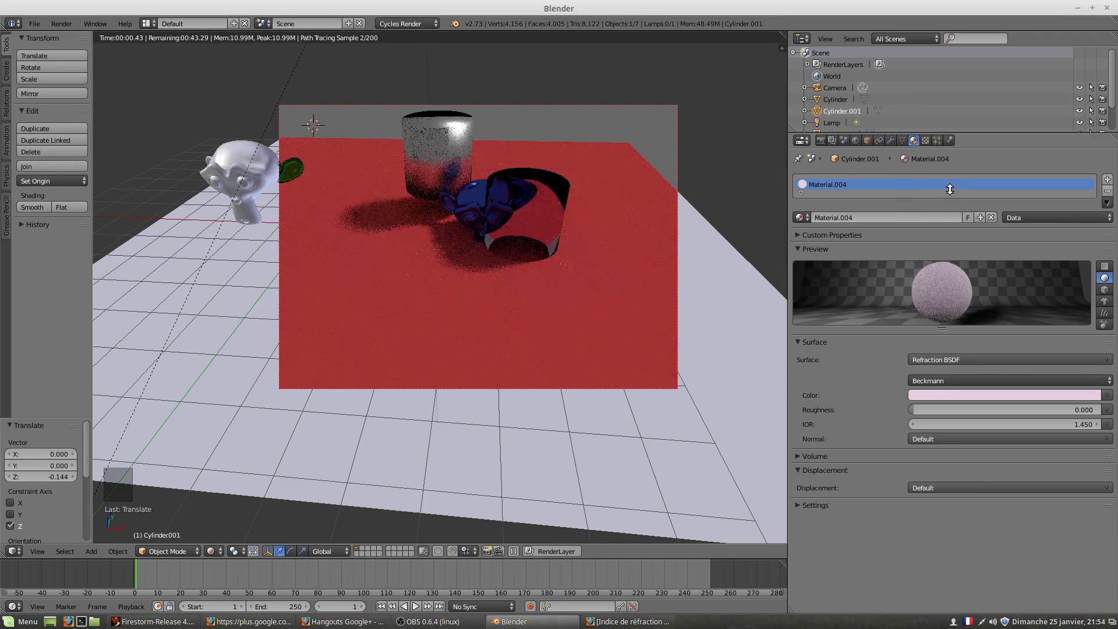
left_click(953, 361)
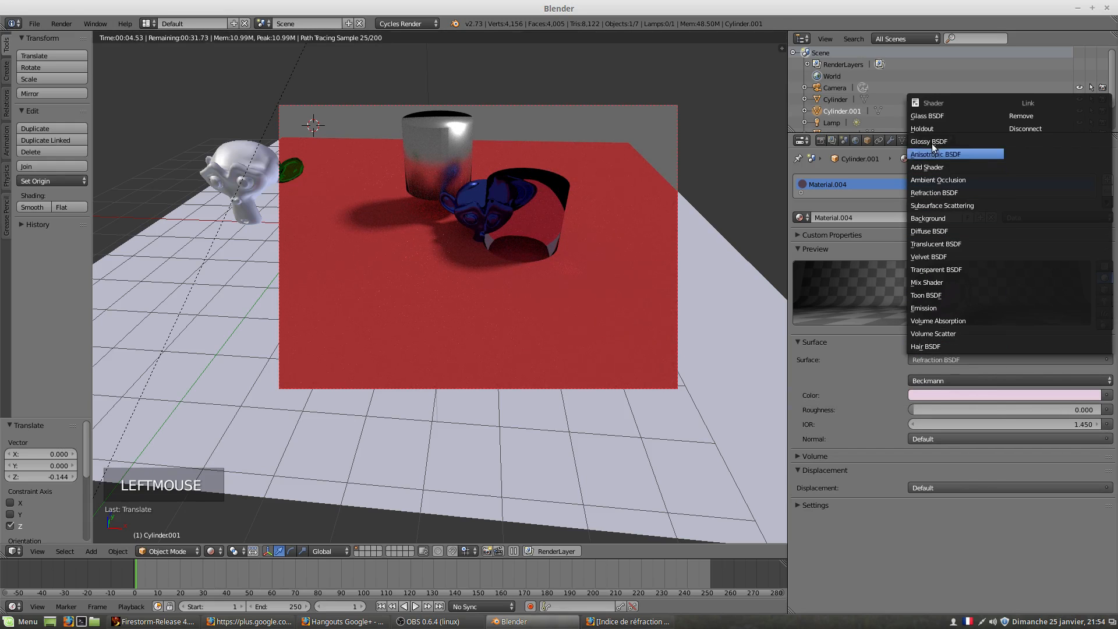
left_click(923, 116)
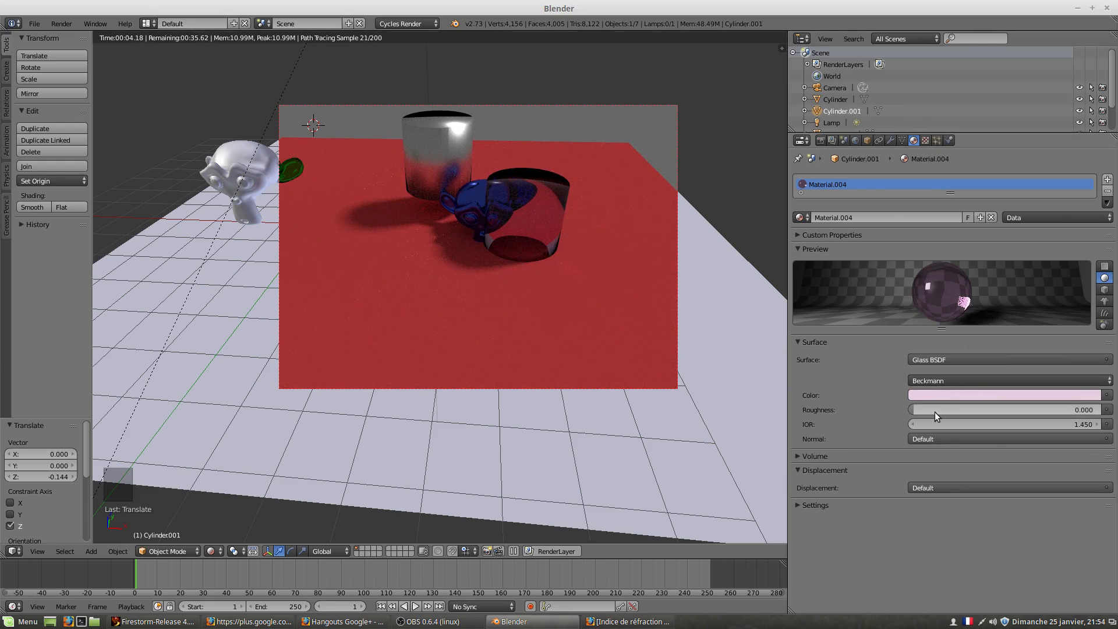
Set Cylinder.001's surface to Refraction BSDF and raise its IOR to 8.450.
left_click(942, 359)
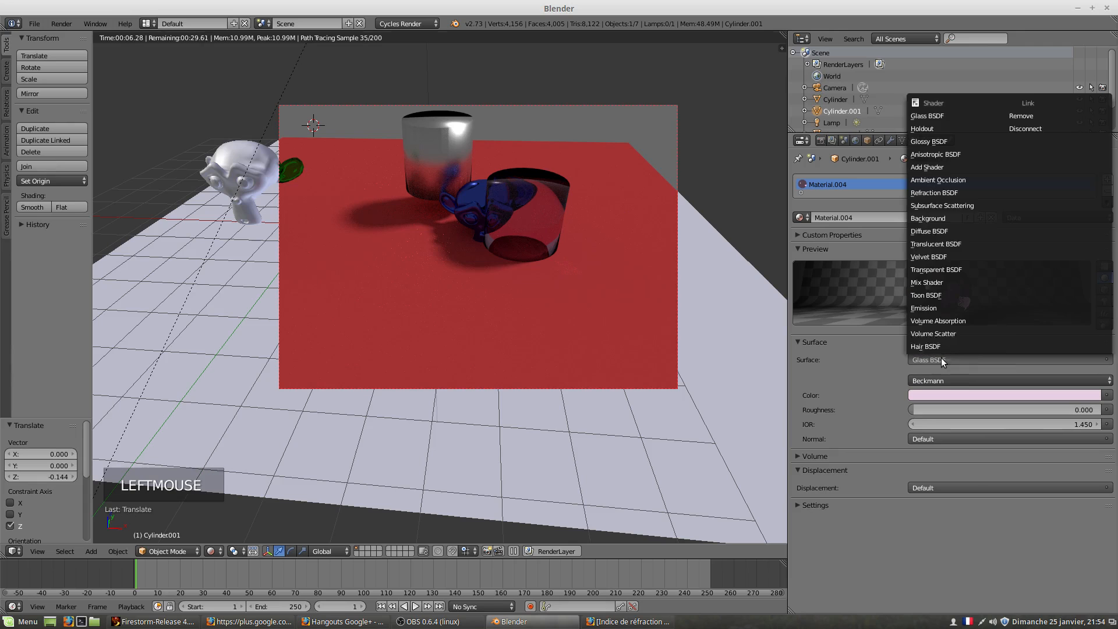
left_click(929, 194)
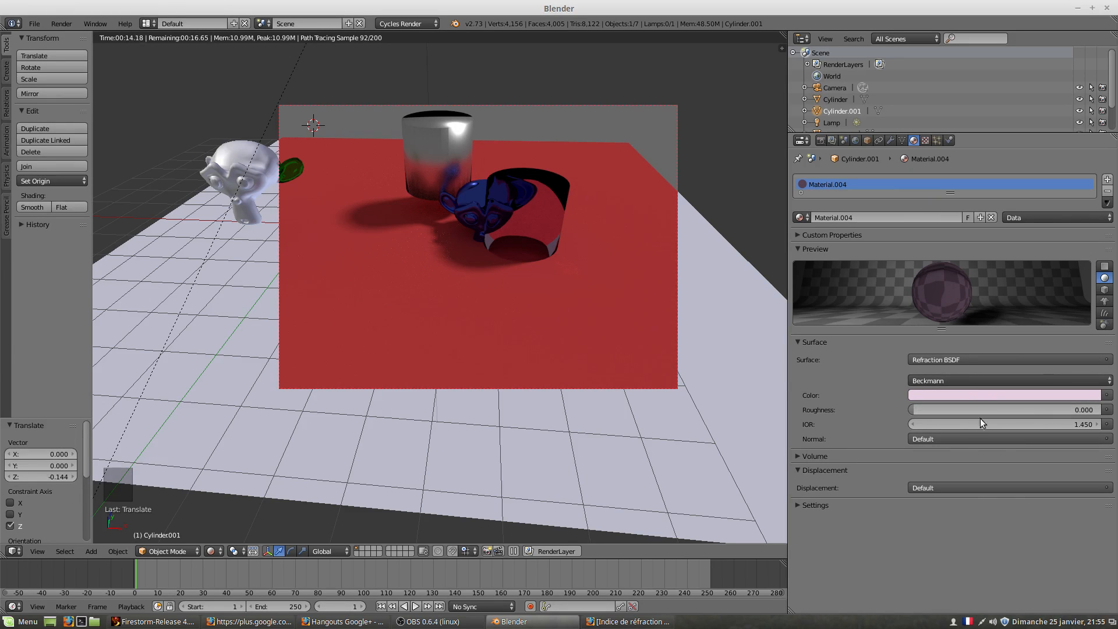
left_click_drag(917, 427, 1081, 427)
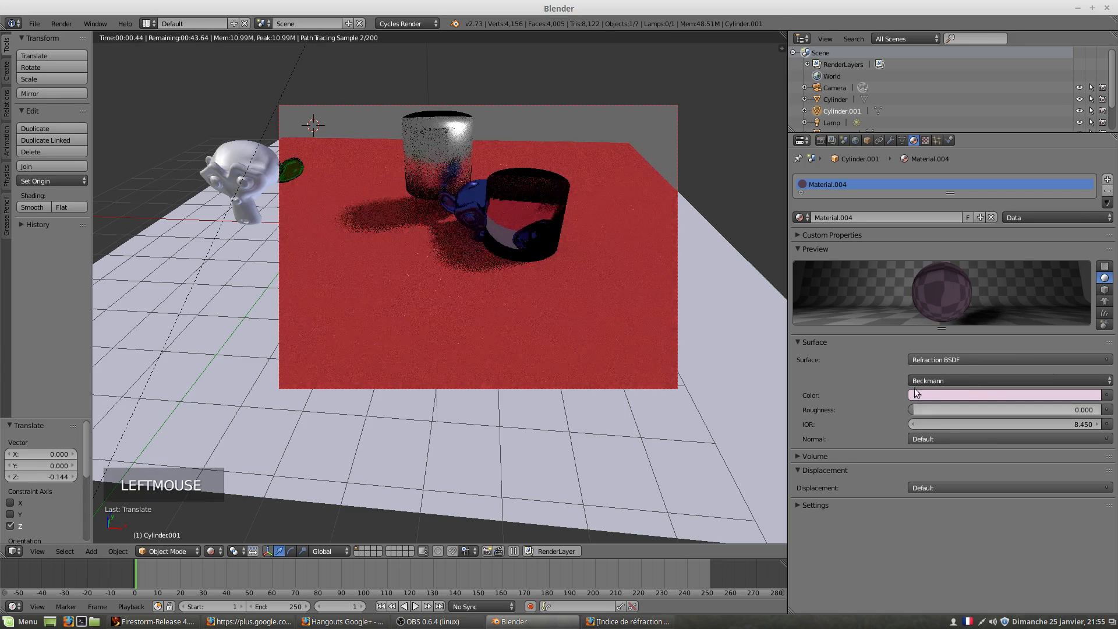
Switch Cylinder.001's surface shader to Glass BSDF while keeping the high IOR.
left_click(929, 361)
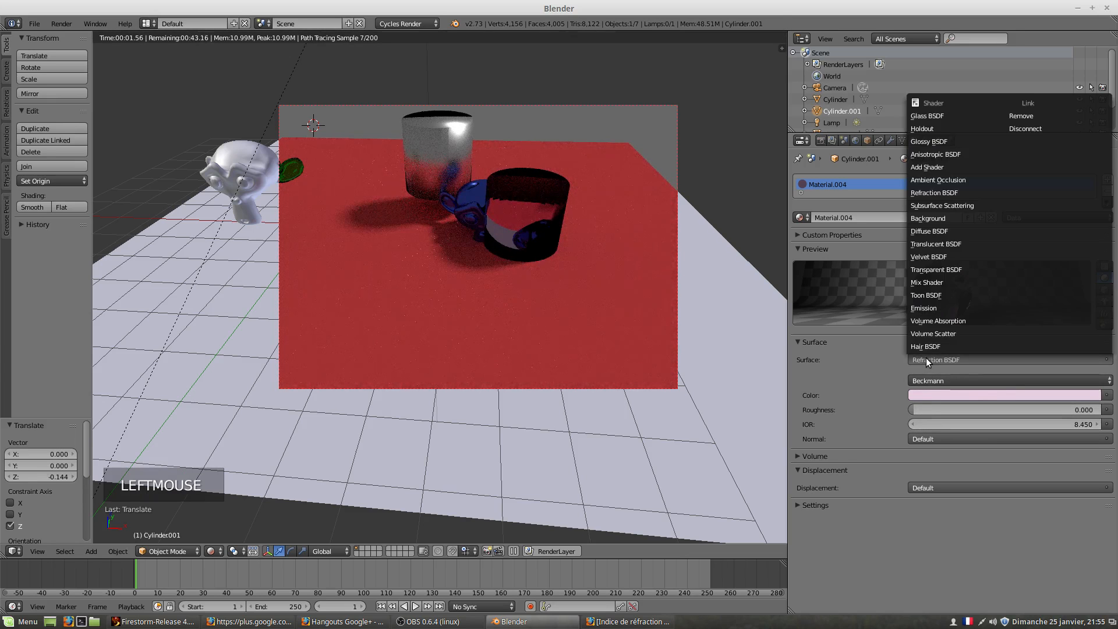
left_click(921, 118)
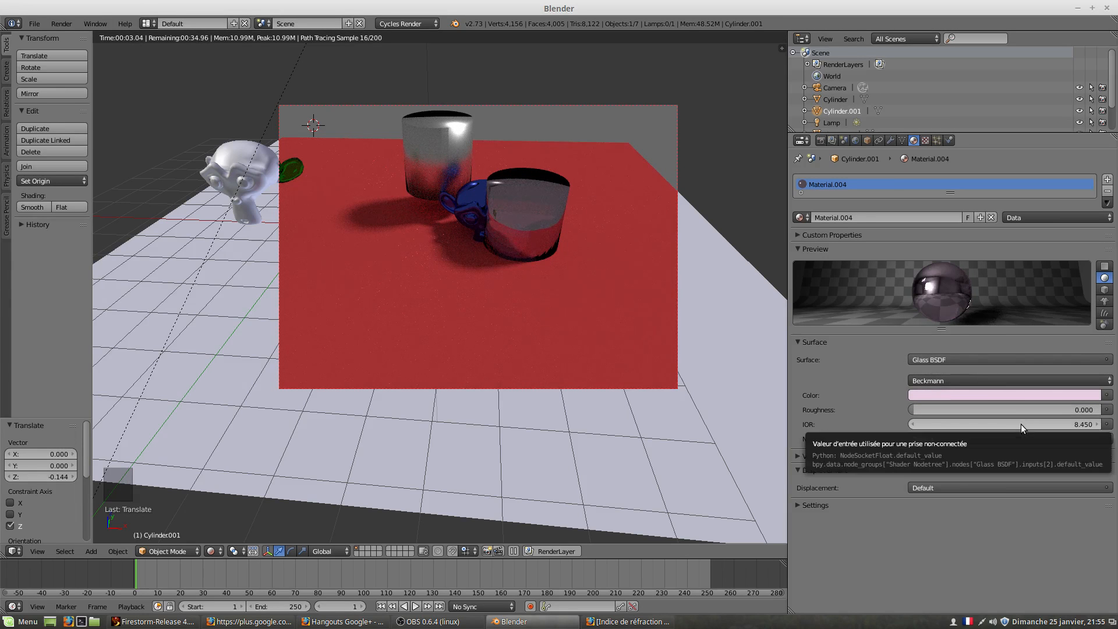
left_click(952, 359)
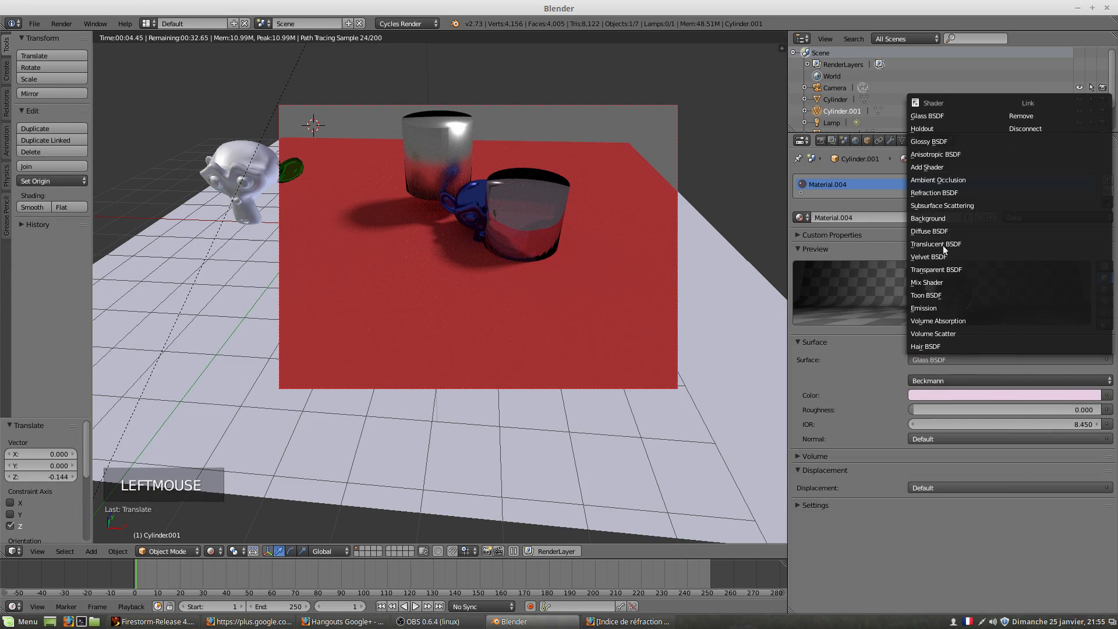
left_click(924, 116)
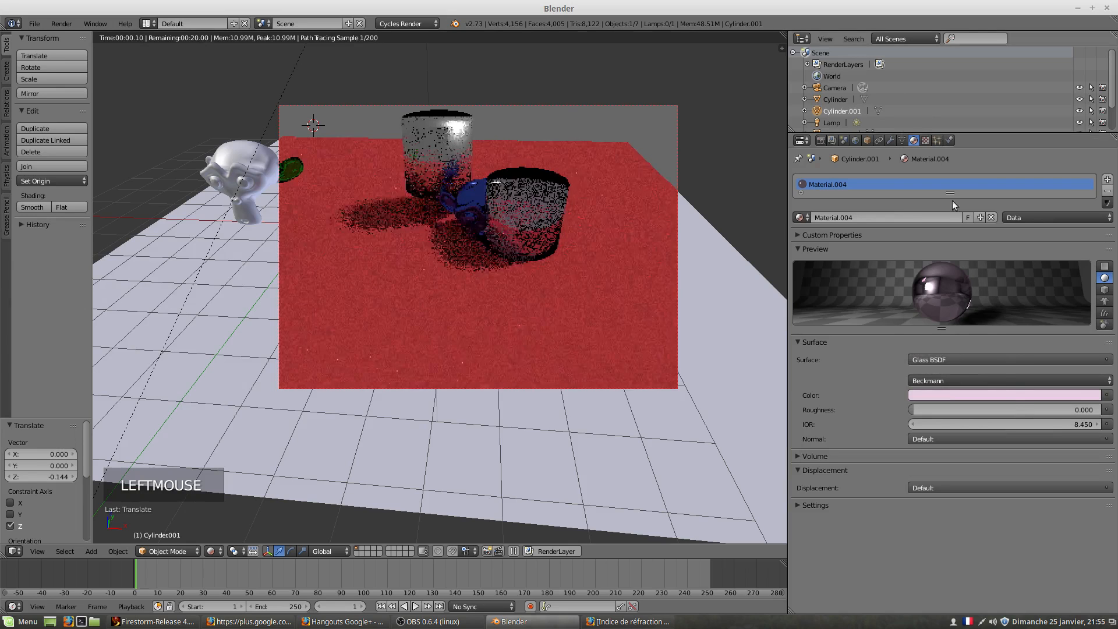
Set the IOR of Cylinder.001's Glass BSDF to 1.000.
double_click(1028, 423)
type("1")
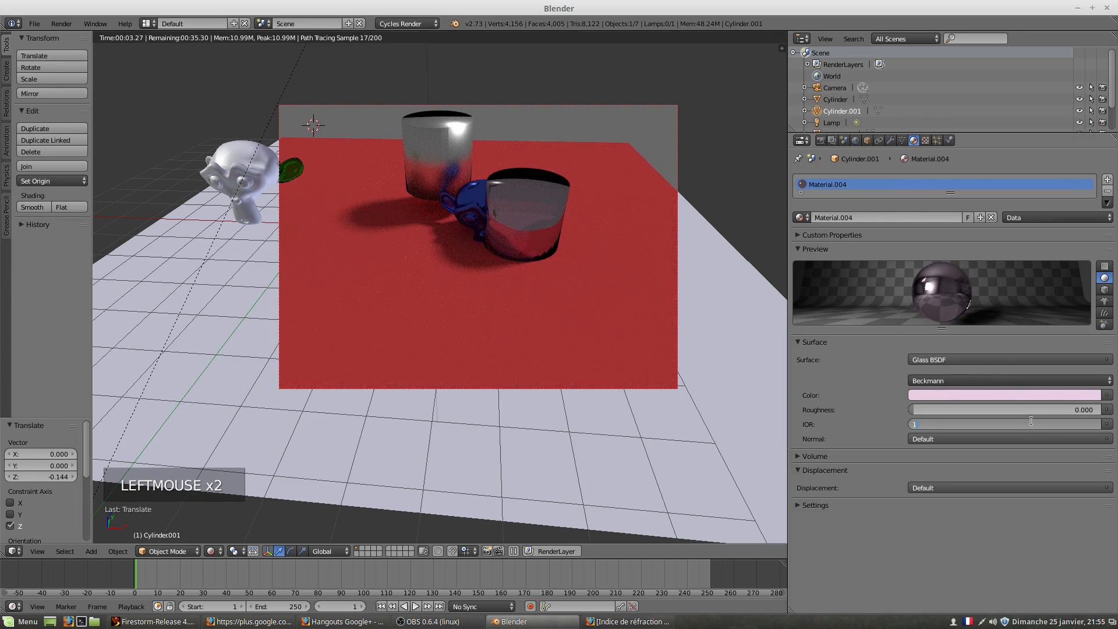
key("Return")
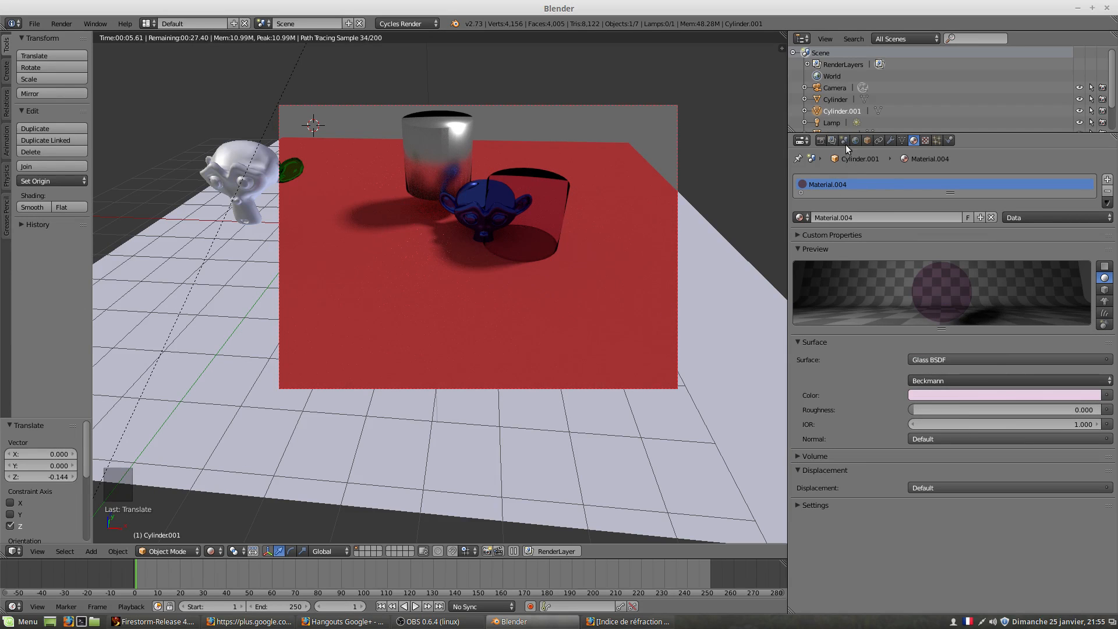
Switch Cylinder.001's surface to Refraction BSDF and set its IOR to 2.000.
left_click(941, 364)
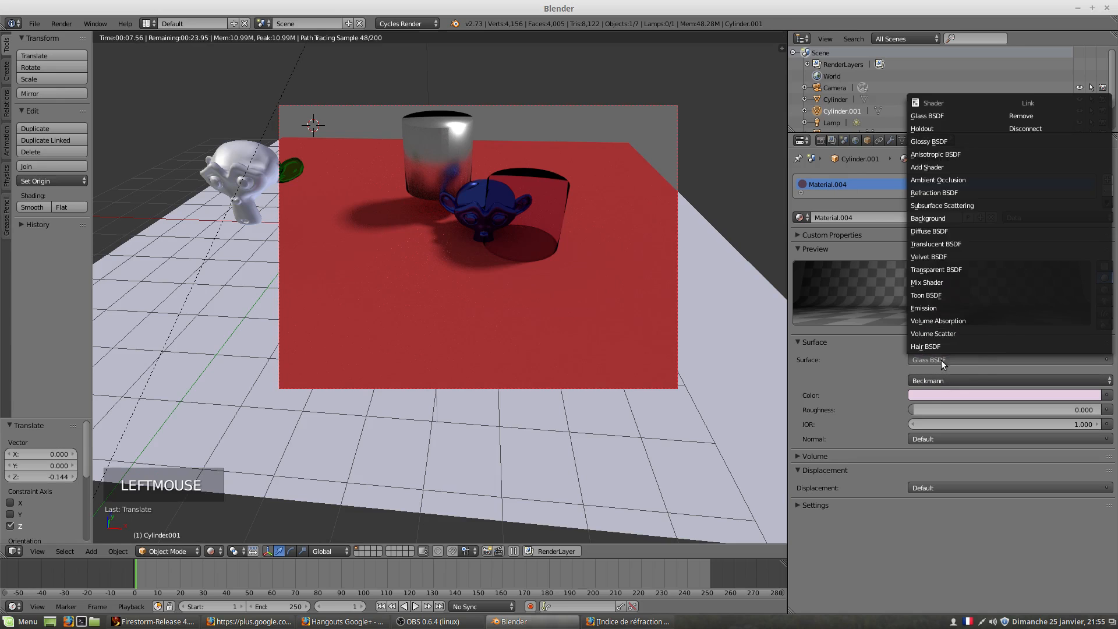
left_click(939, 193)
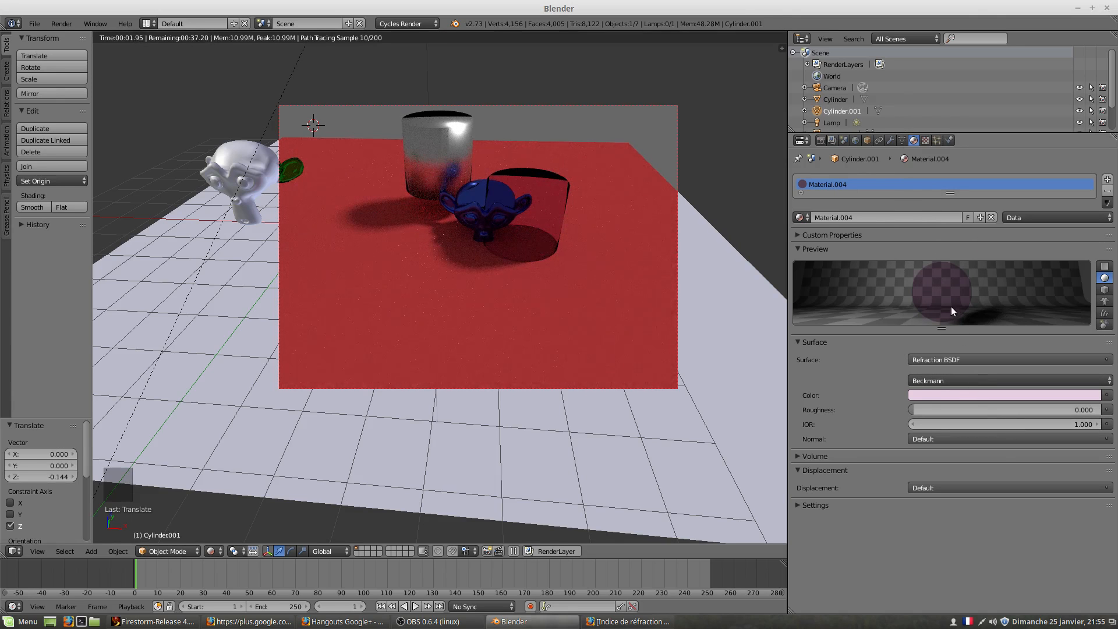
left_click(1054, 425)
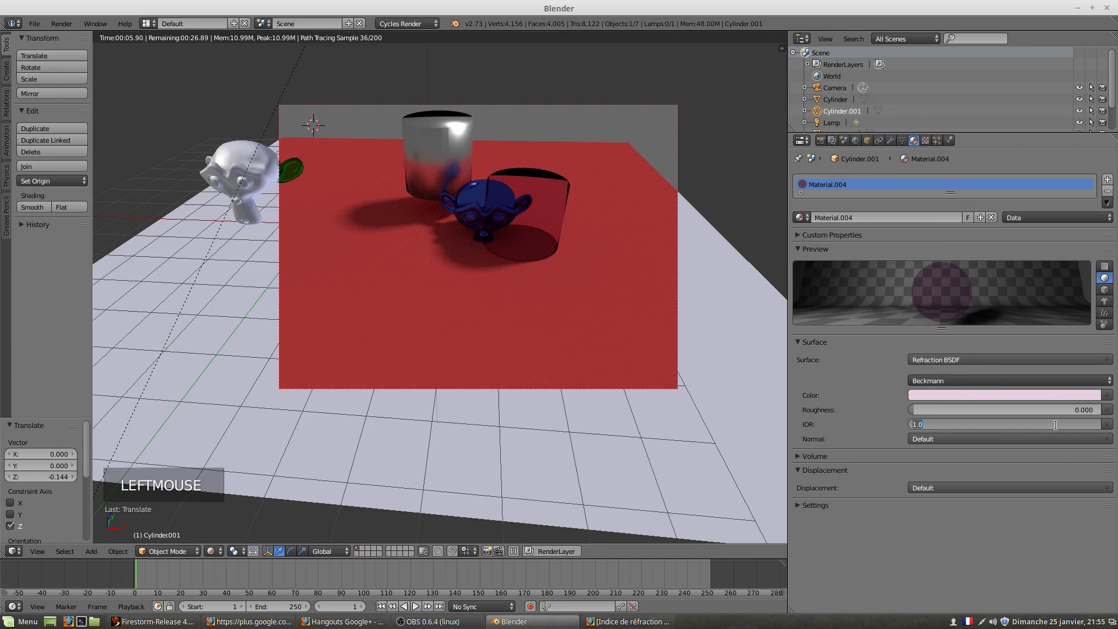
type("2")
key("Return")
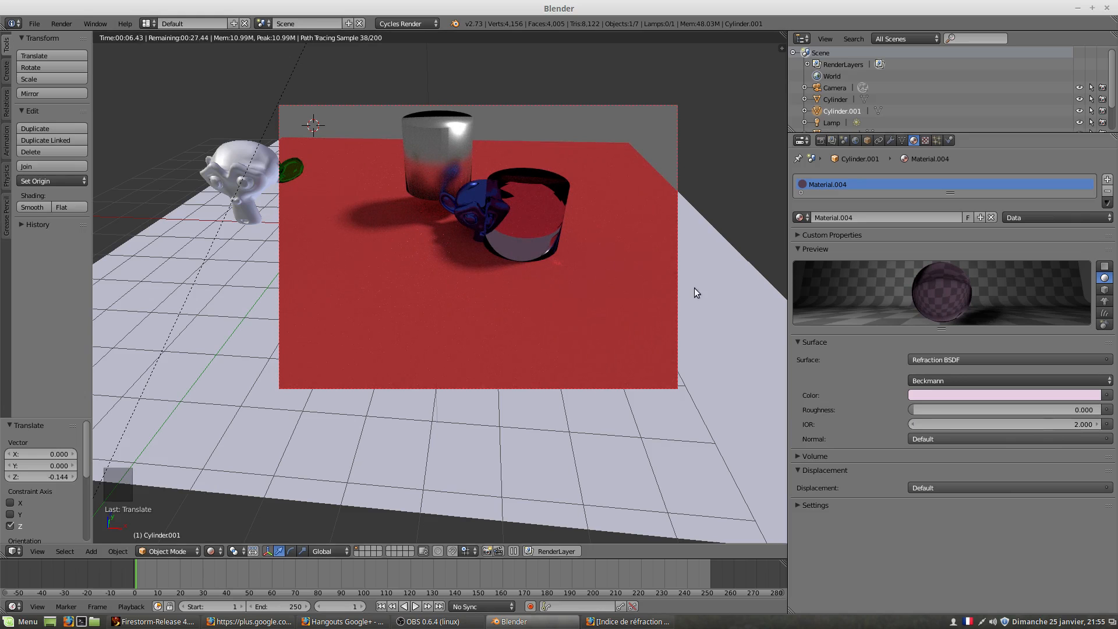
Compare shaders at the same IOR by switching Cylinder.001's surface to Glass BSDF and back to Refraction BSDF.
left_click(963, 359)
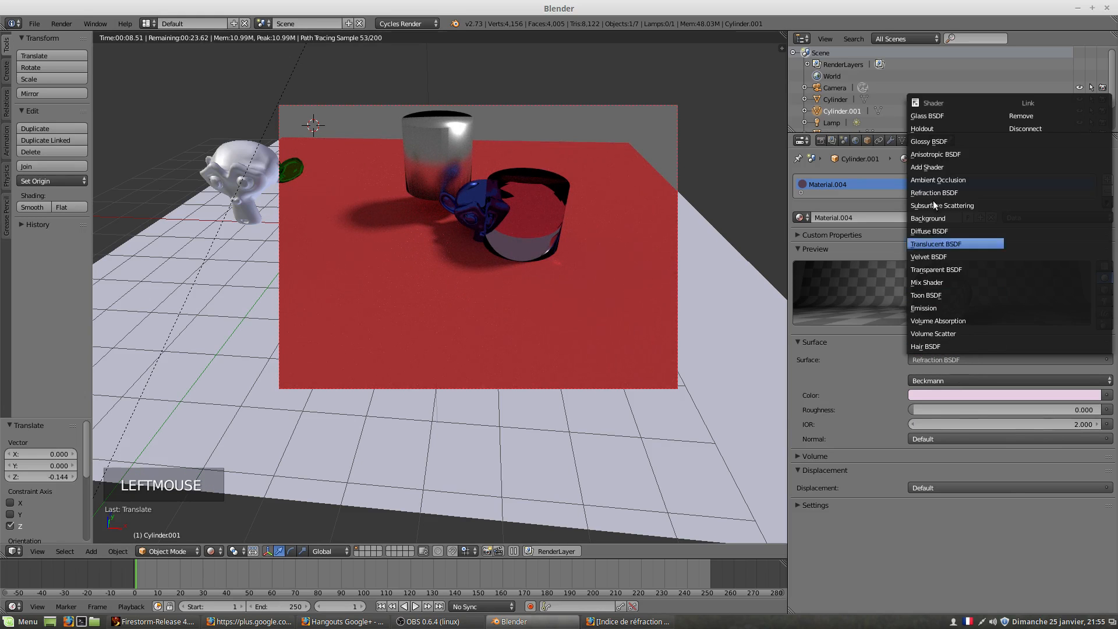
left_click(928, 117)
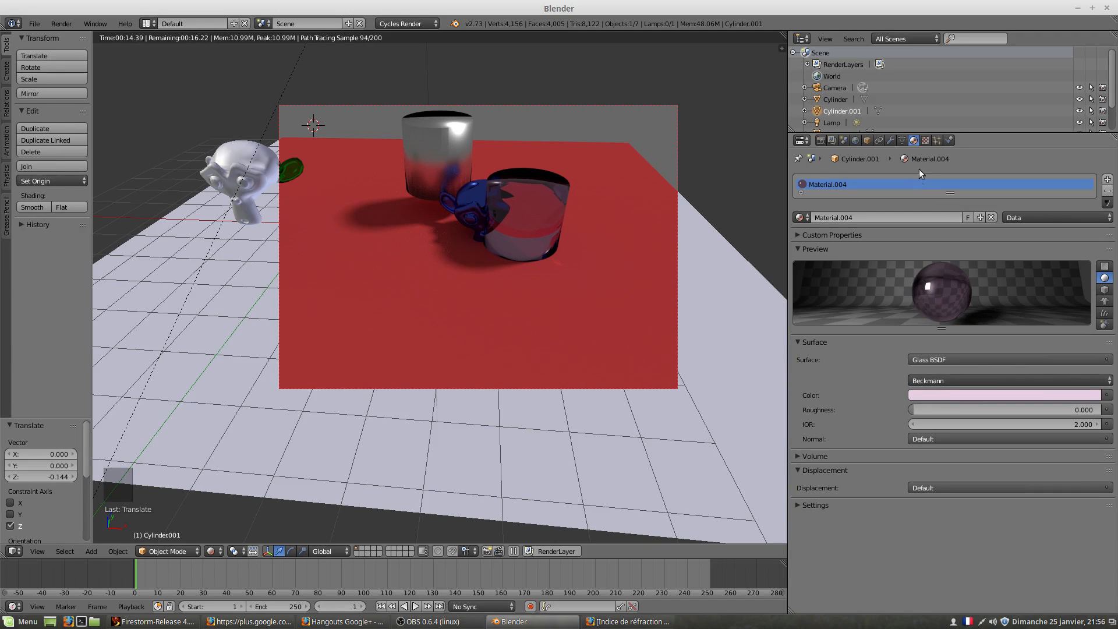
left_click(983, 359)
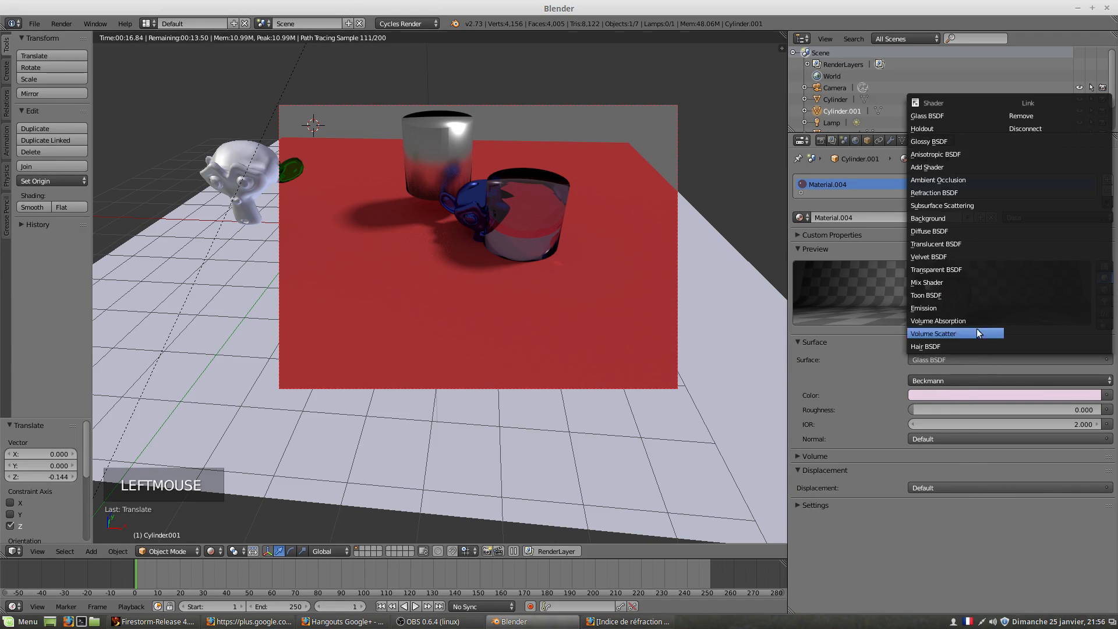
left_click(943, 193)
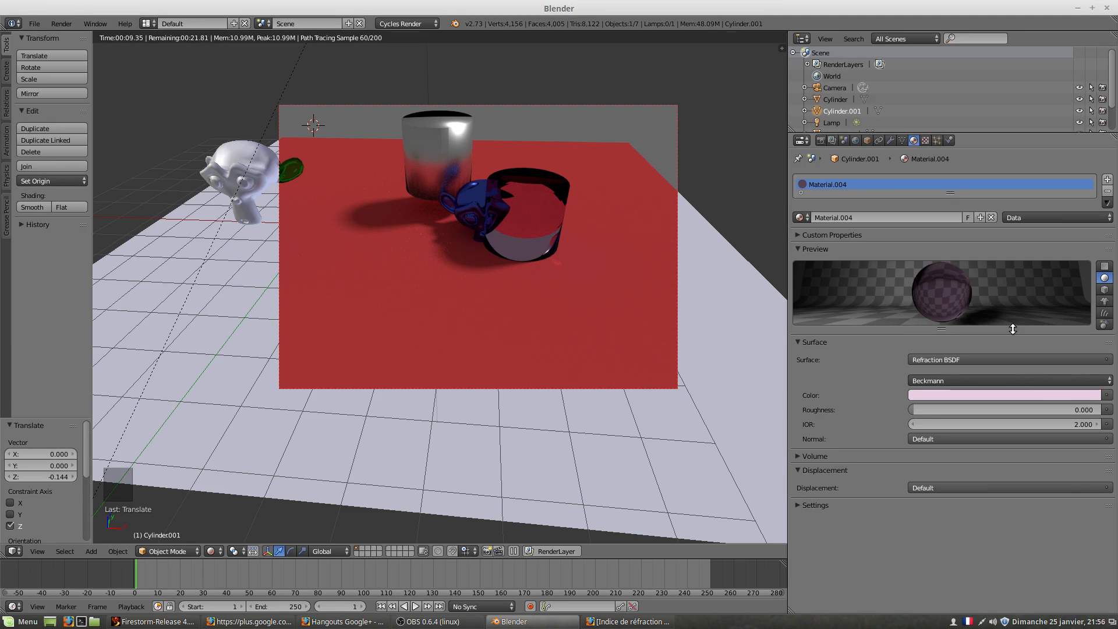
Try the Sharp, Beckmann and GGX distributions in turn on Cylinder.001's Refraction BSDF.
left_click(960, 378)
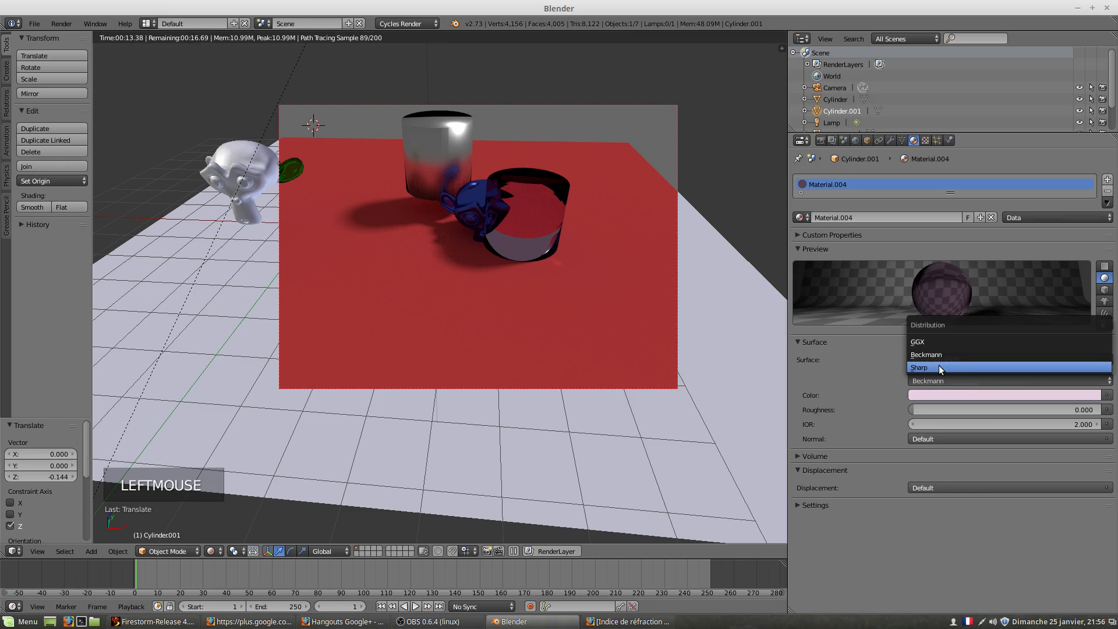
left_click(936, 363)
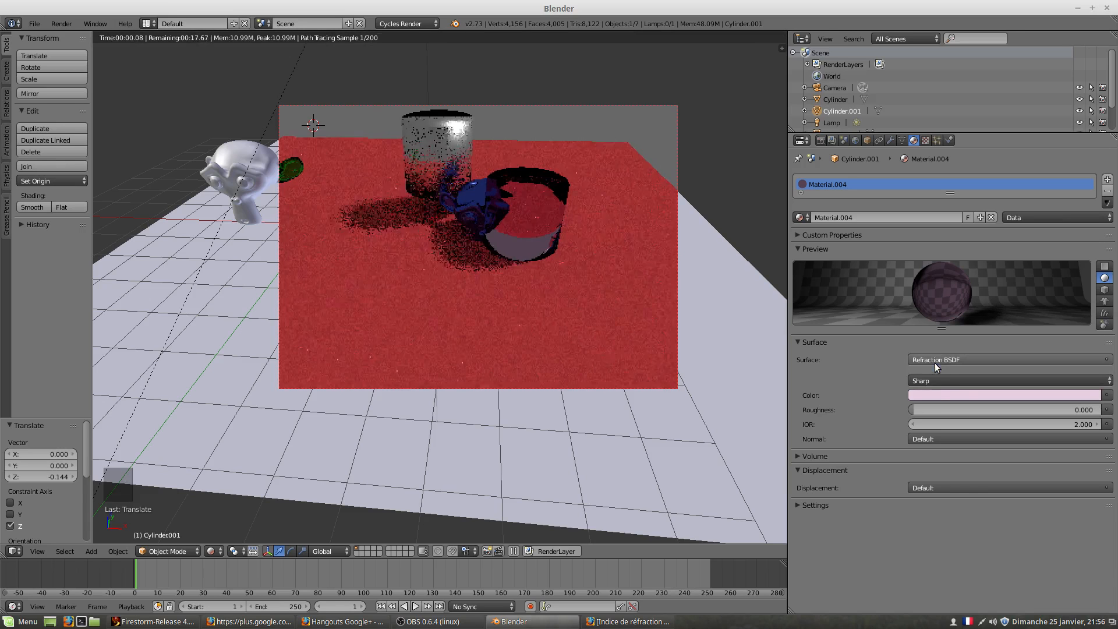
left_click(935, 380)
left_click(936, 366)
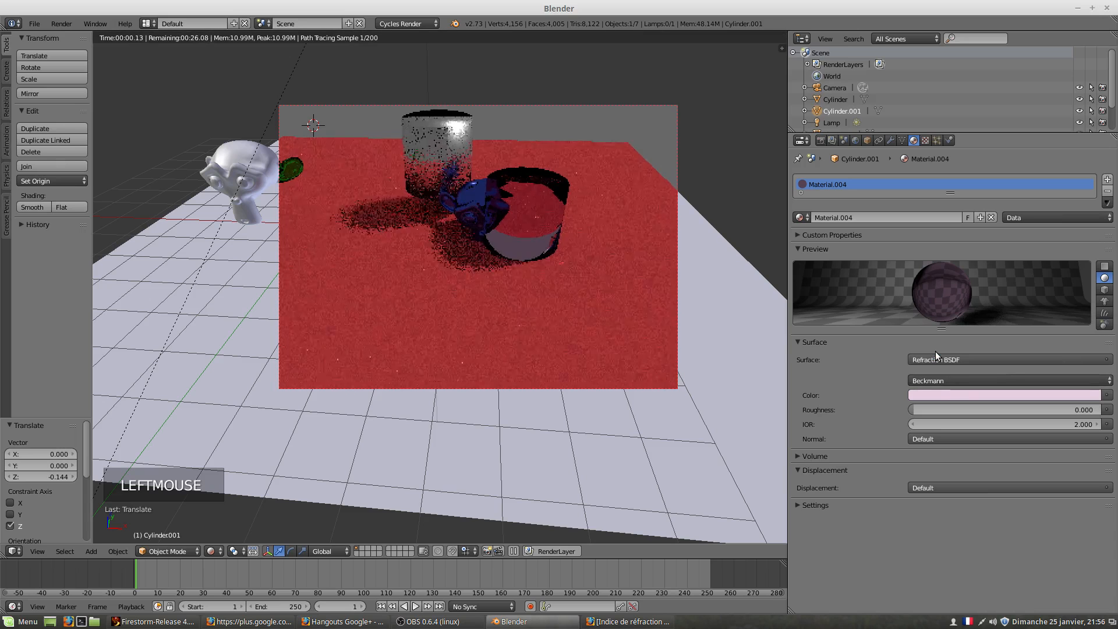
left_click(931, 379)
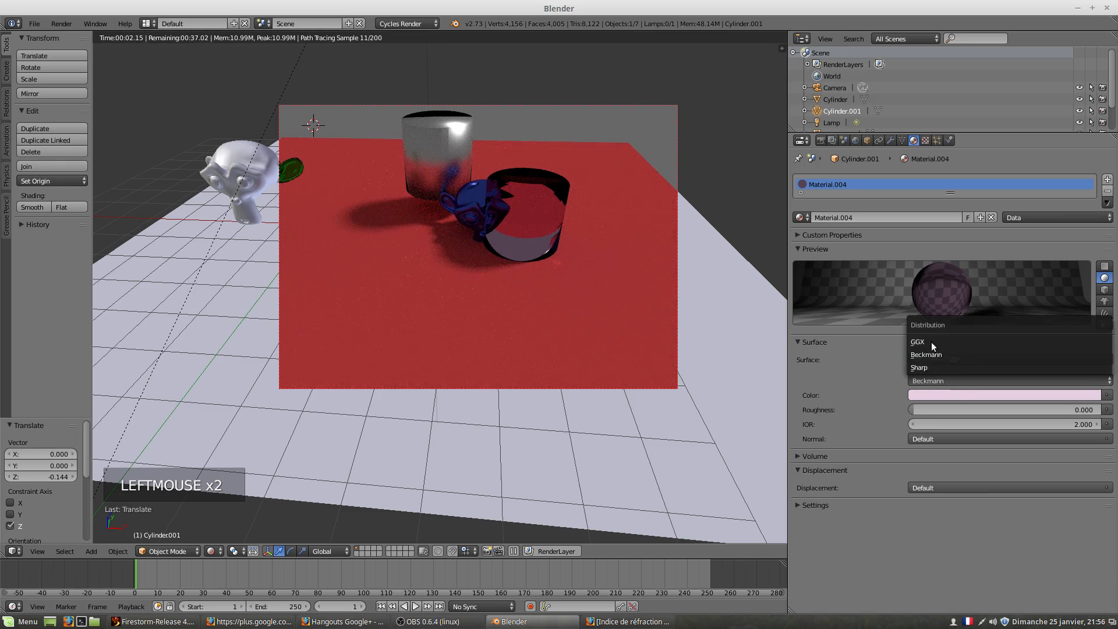
left_click(932, 341)
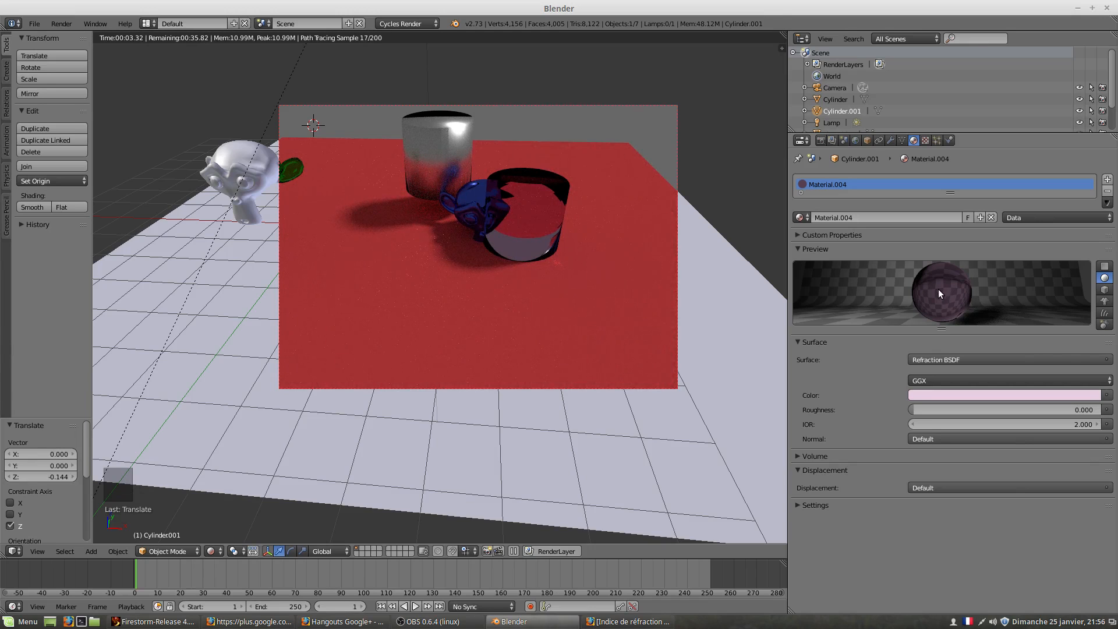
Switch Cylinder.001's surface to Glass BSDF and raise its roughness to 0.096.
left_click(943, 358)
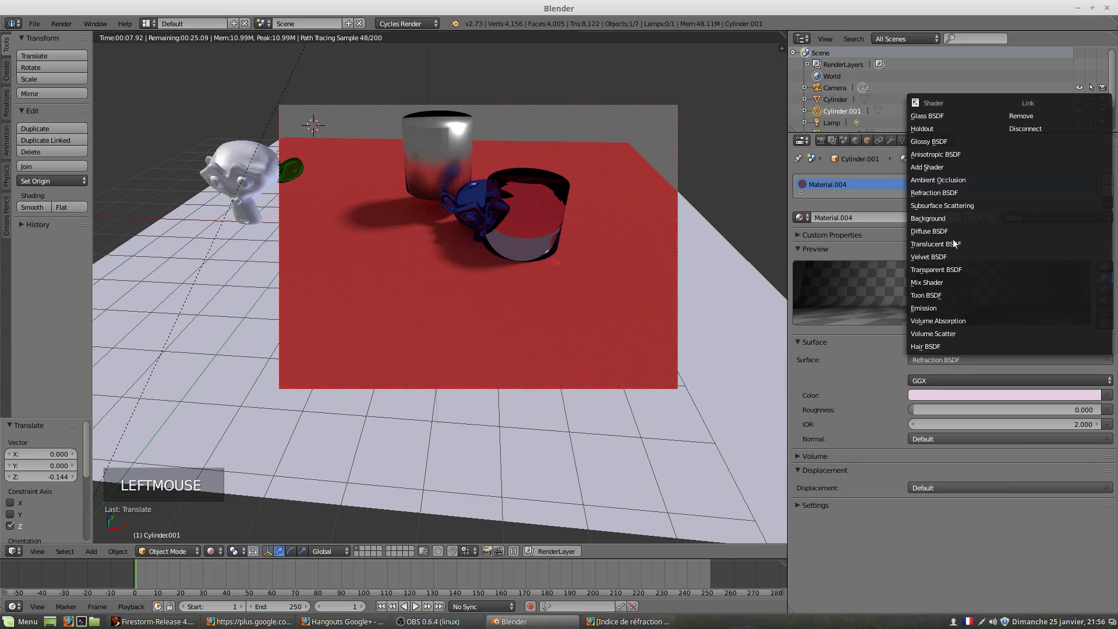
left_click(934, 115)
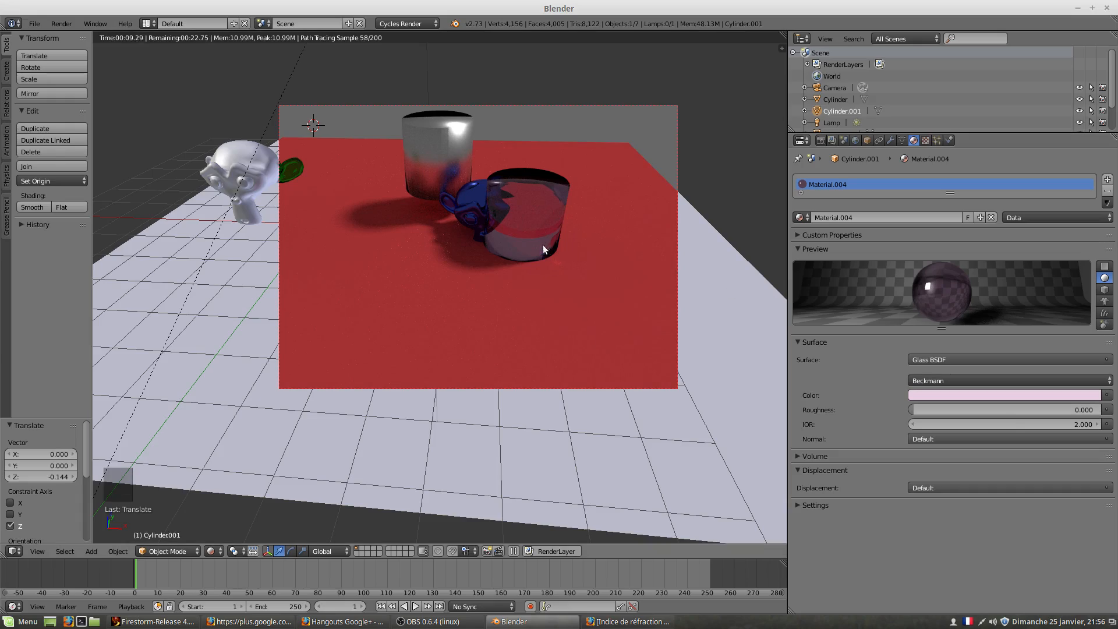
middle_click_drag(547, 284, 512, 299)
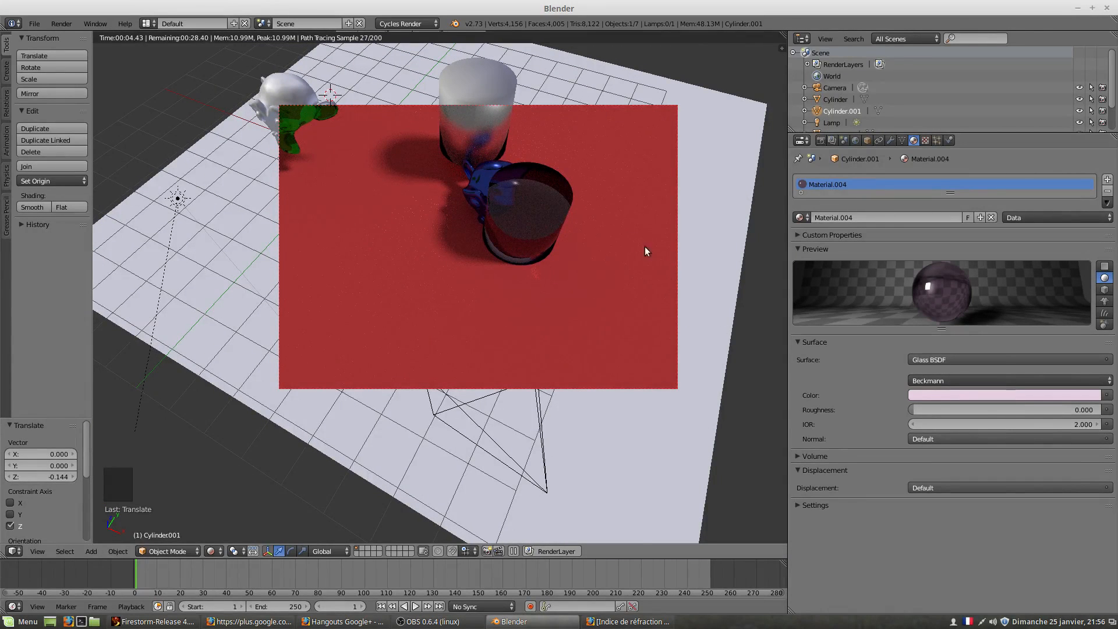
scroll(635, 239, "up", 2)
scroll(623, 235, "down", 1)
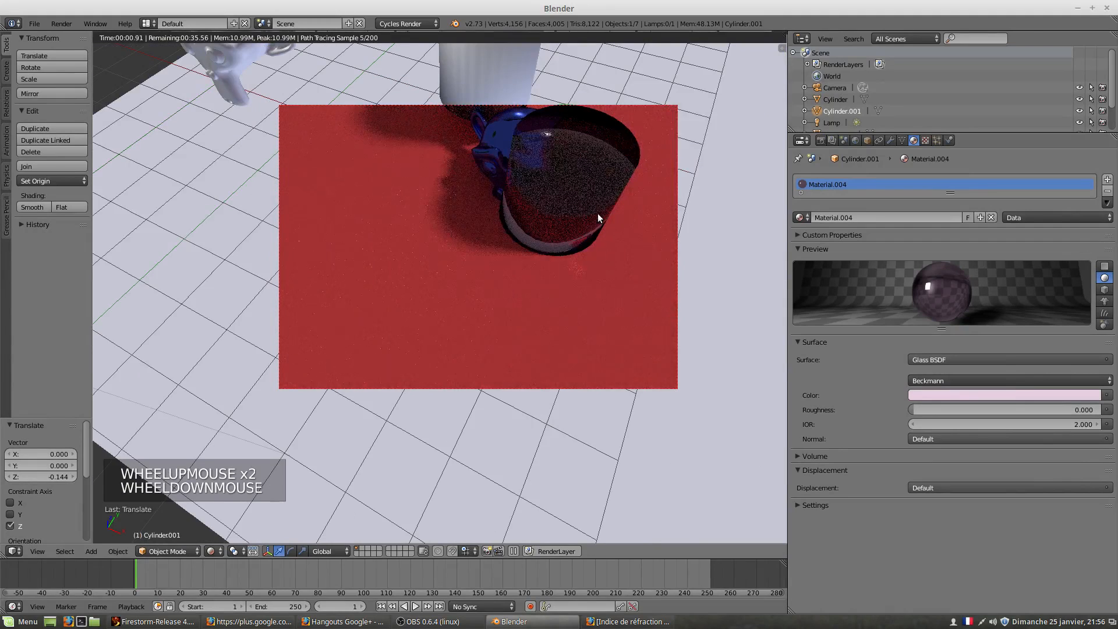
middle_click_drag(597, 198, 562, 236, "shift")
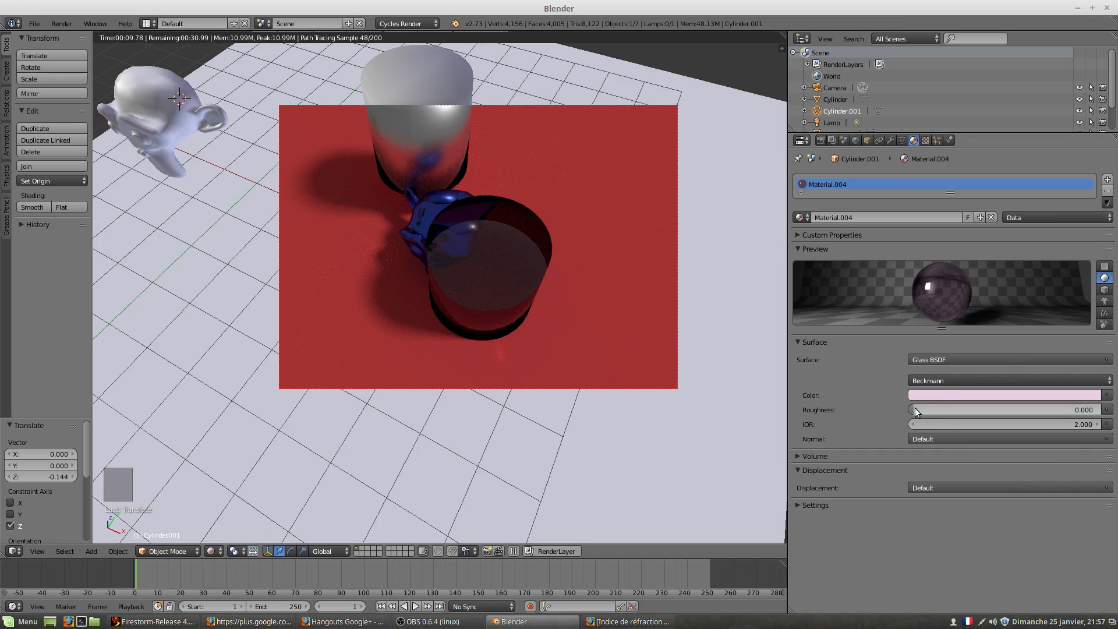
left_click_drag(915, 409, 924, 409)
left_click_drag(918, 409, 925, 410)
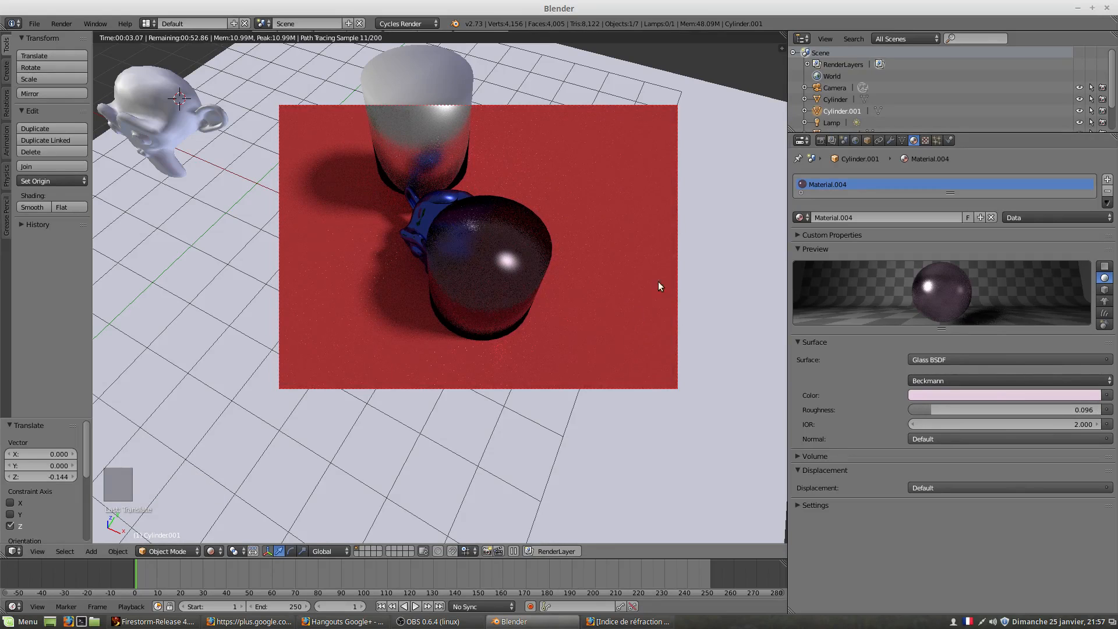
Apply Refraction BSDF and Subsurface Scattering in turn as Cylinder.001's surface shader and inspect the cylinder up close.
left_click(945, 359)
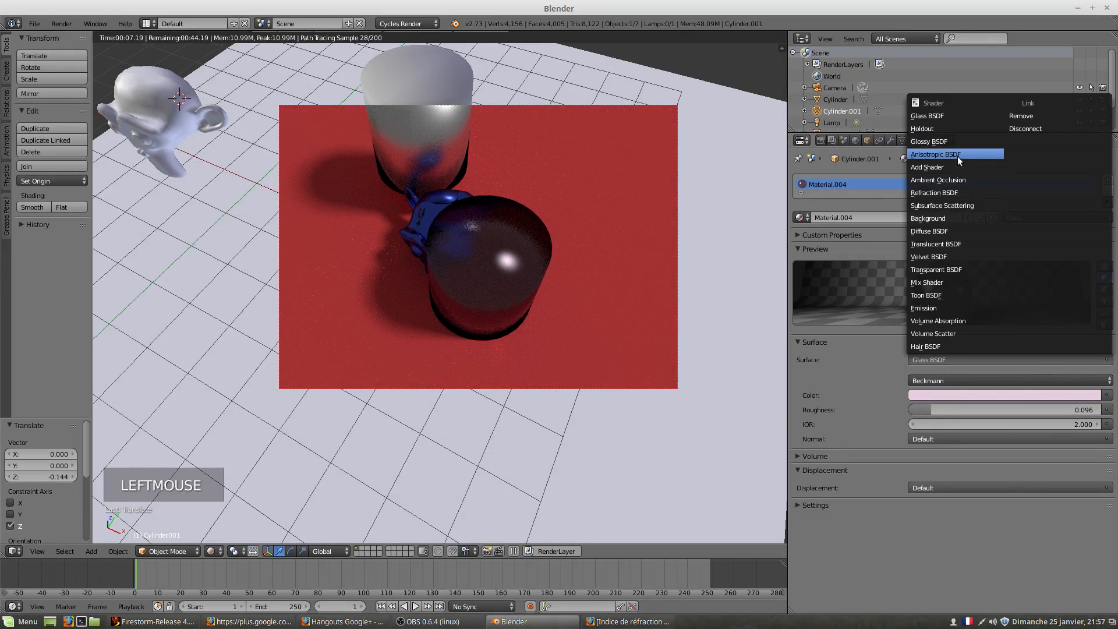
left_click(948, 192)
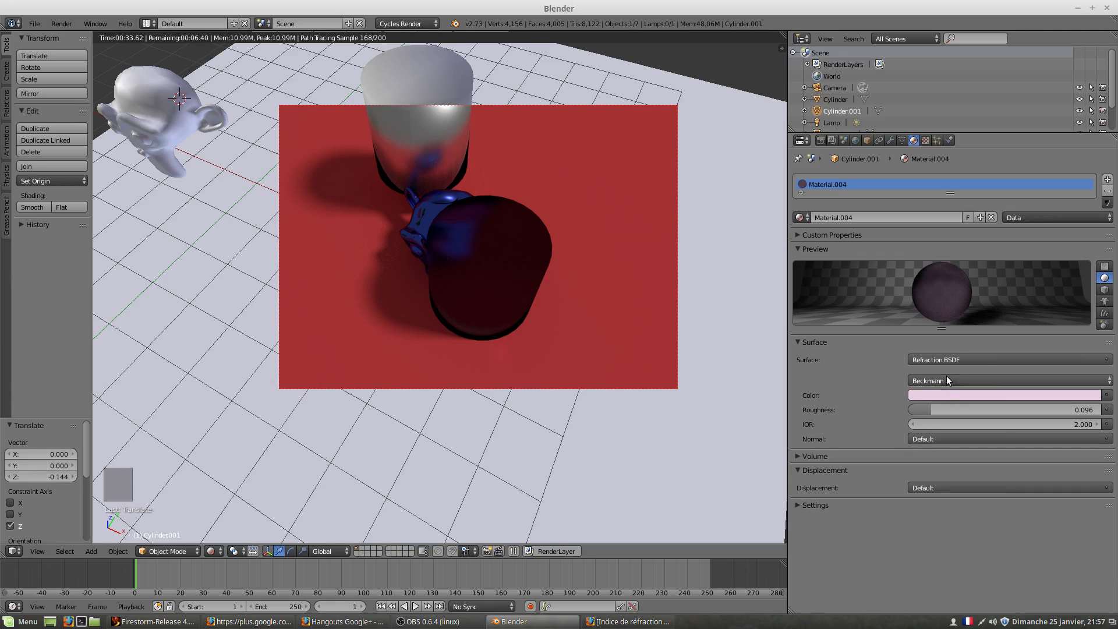
left_click(943, 360)
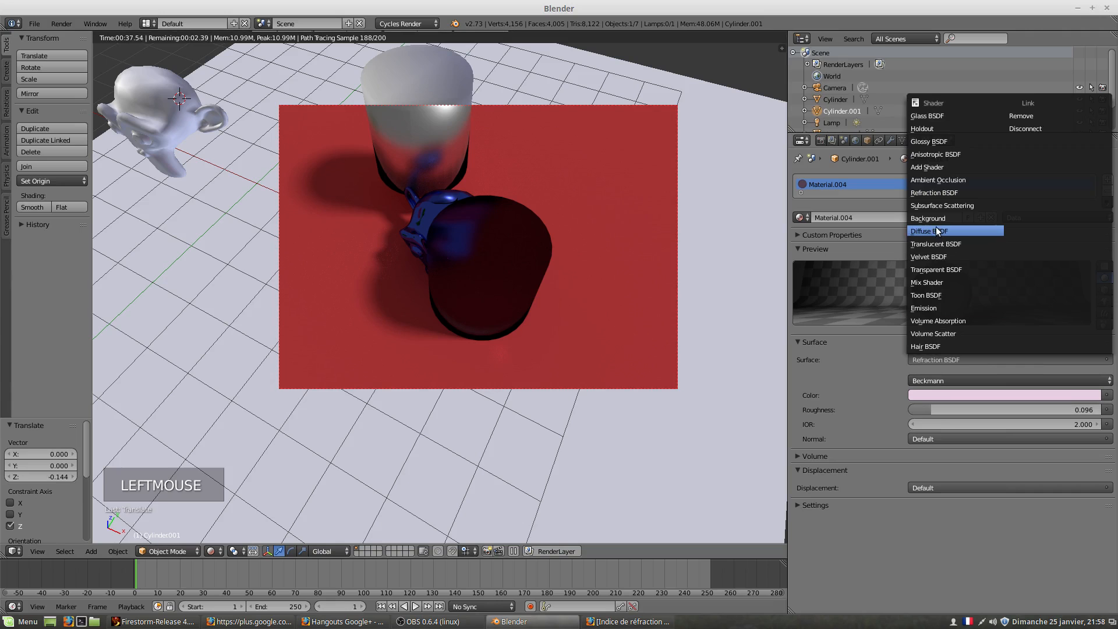
left_click(976, 206)
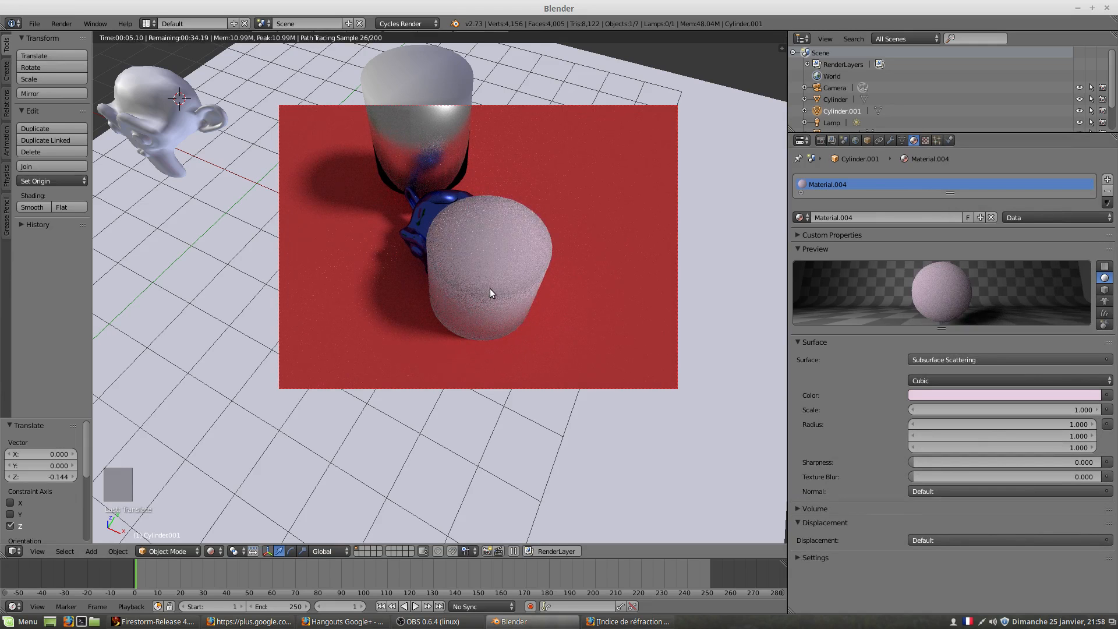
scroll(491, 289, "up", 2)
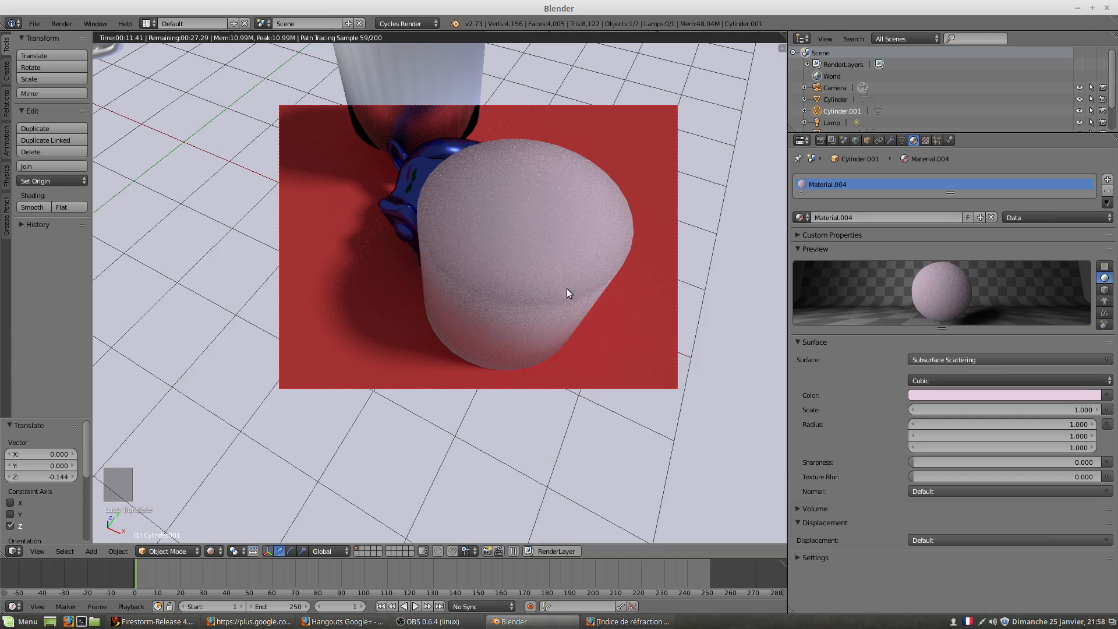
middle_click_drag(567, 289, 480, 321)
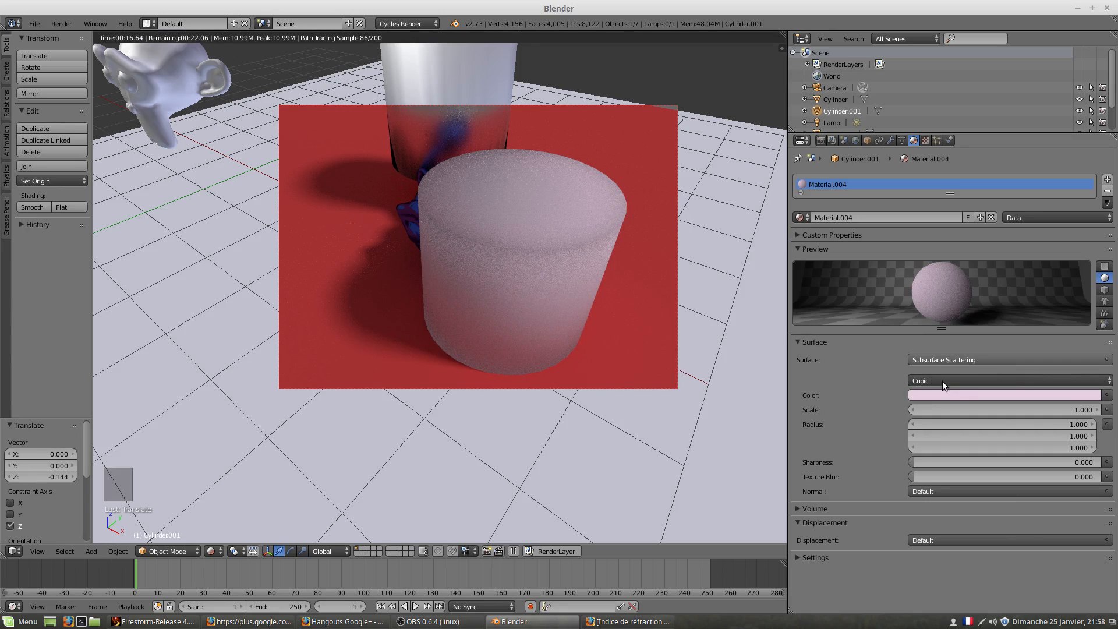
Apply Glossy BSDF to Cylinder.001's surface and replace it with Glass BSDF.
left_click(936, 360)
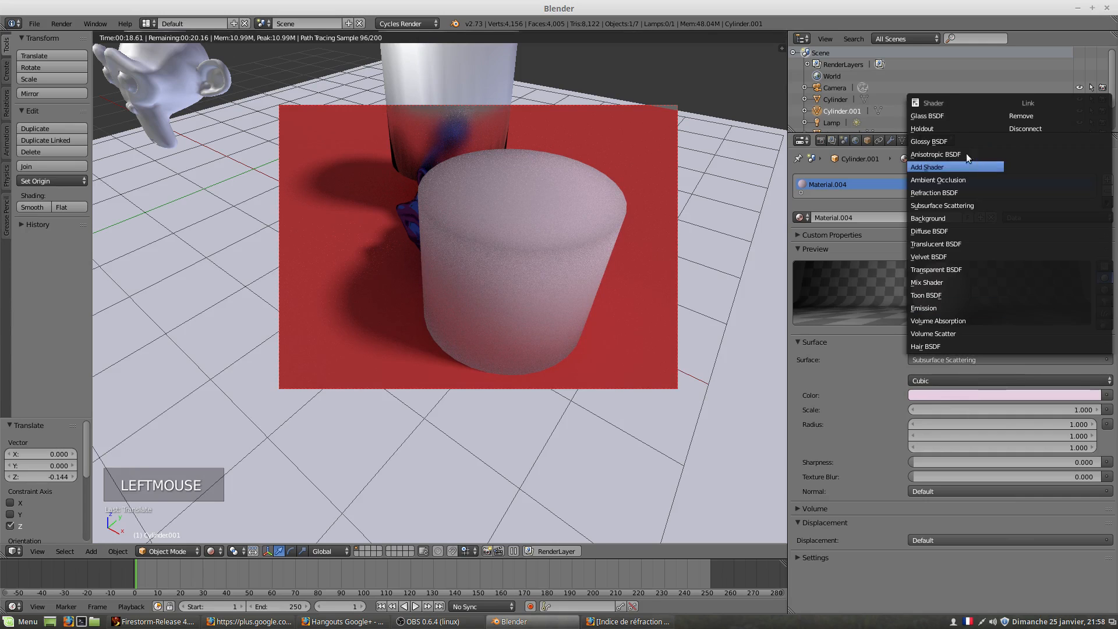
left_click(945, 141)
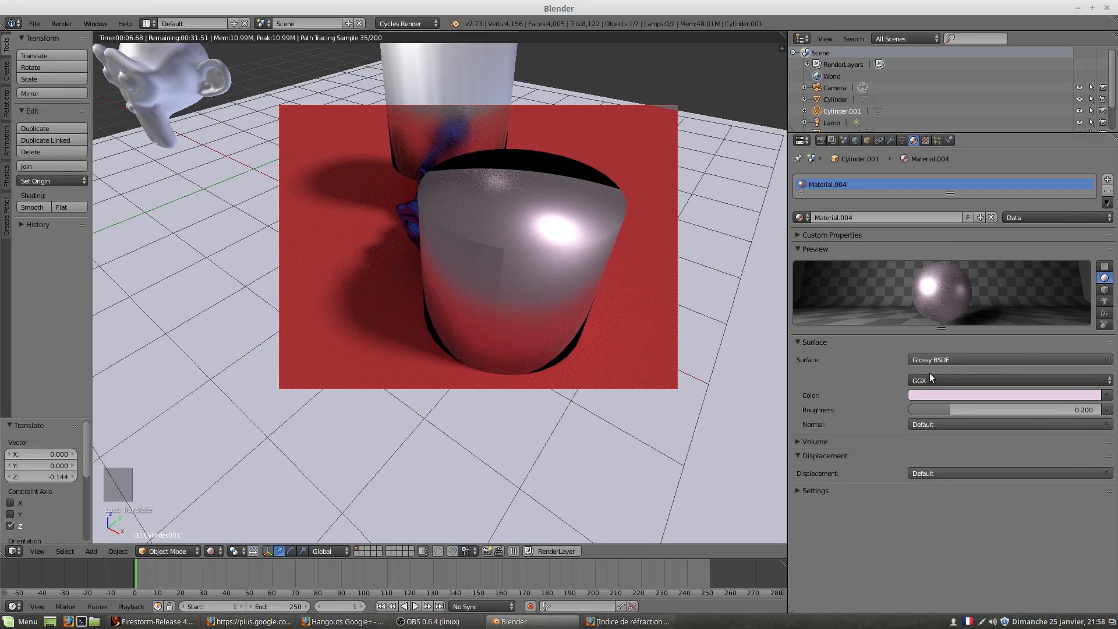
left_click(921, 360)
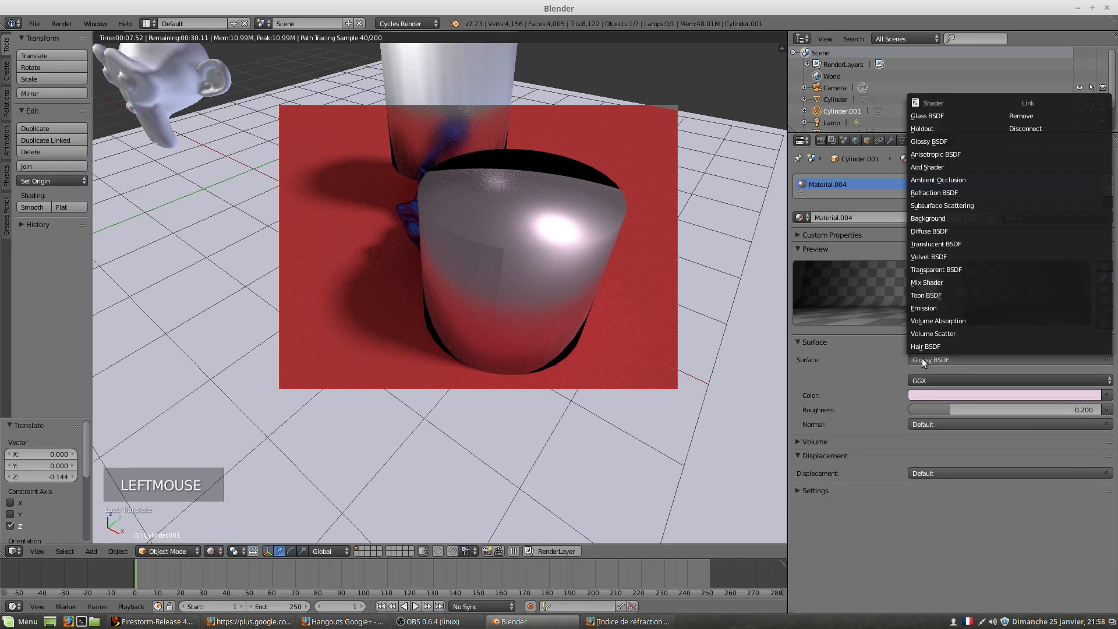
left_click(932, 115)
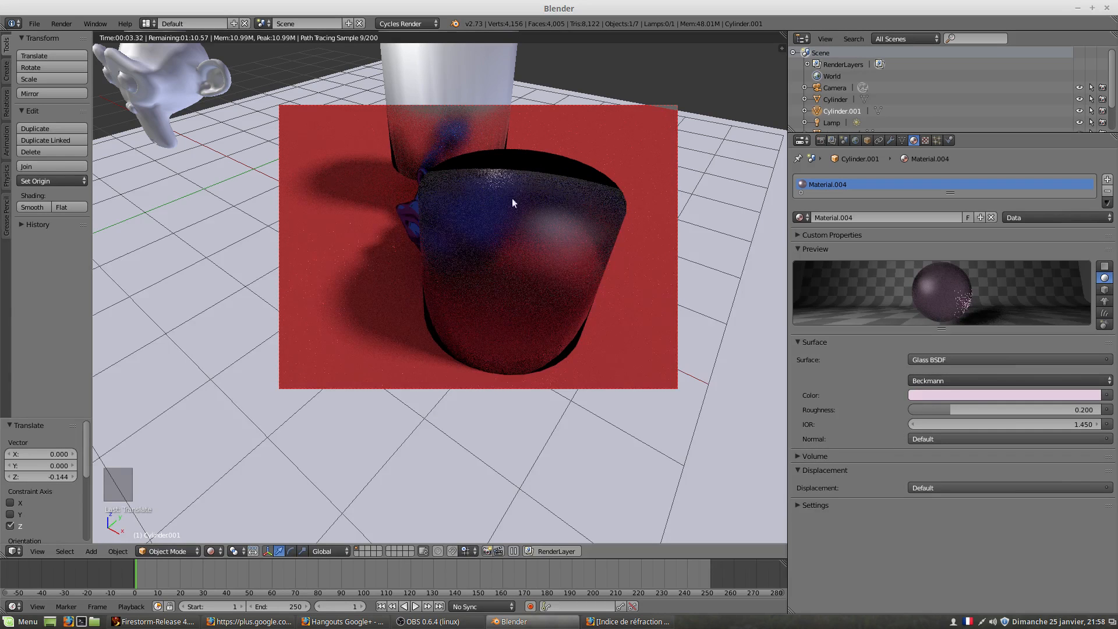
Switch Cylinder.001's rough surface to Refraction BSDF and back to Glass BSDF for comparison.
left_click(946, 359)
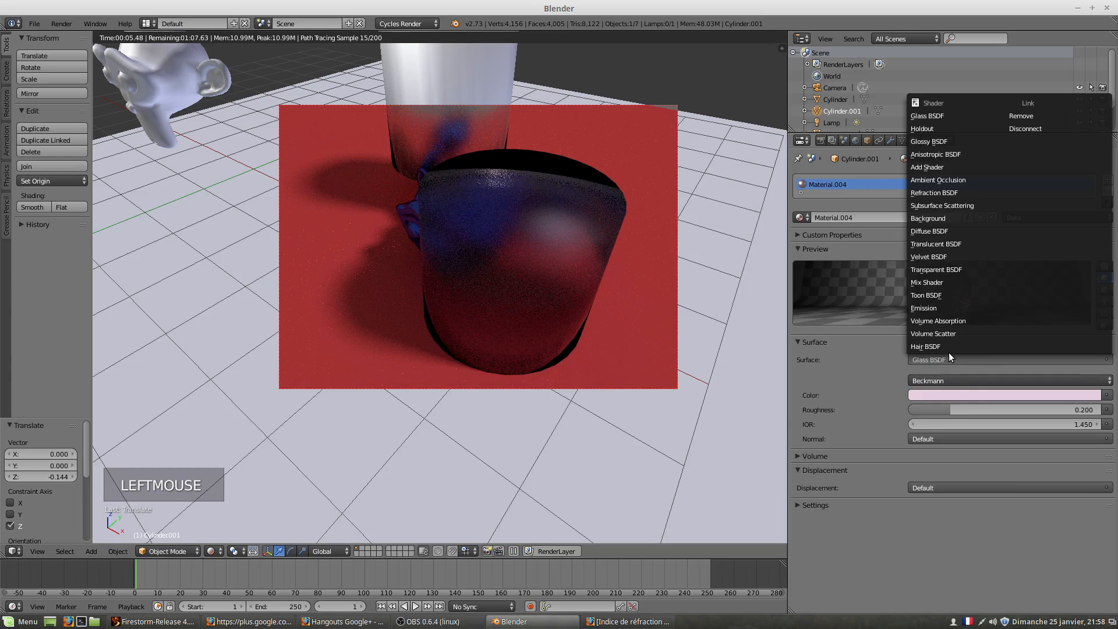
left_click(944, 194)
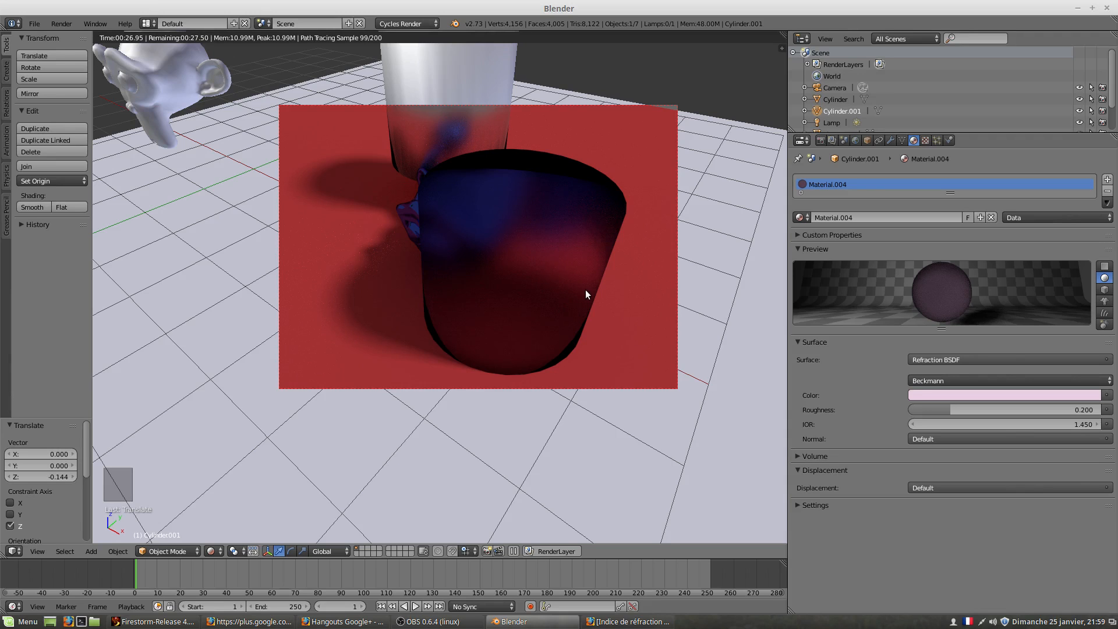
left_click(924, 360)
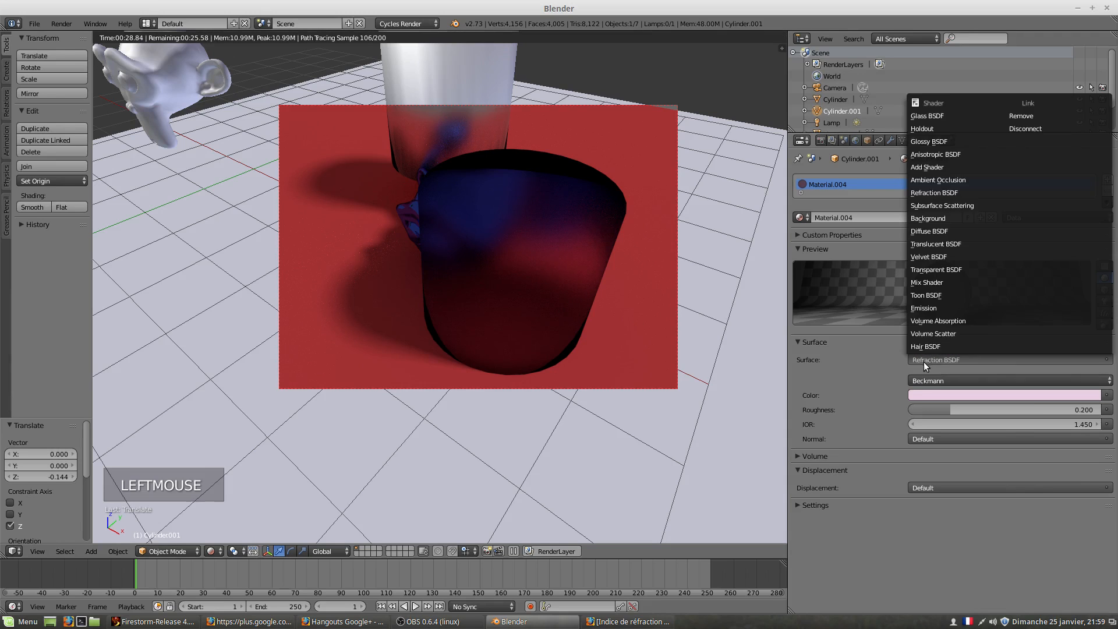
left_click(928, 115)
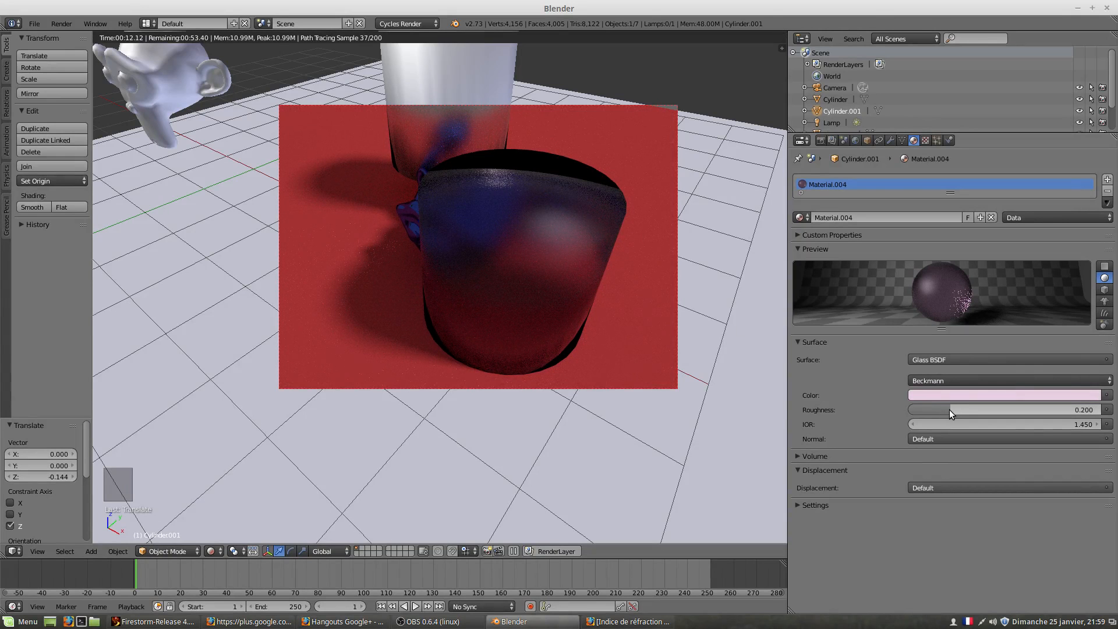
Lower the Glass BSDF roughness of Cylinder.001 to 0.085, then switch its surface to Refraction BSDF for comparison.
left_click_drag(949, 410, 929, 411)
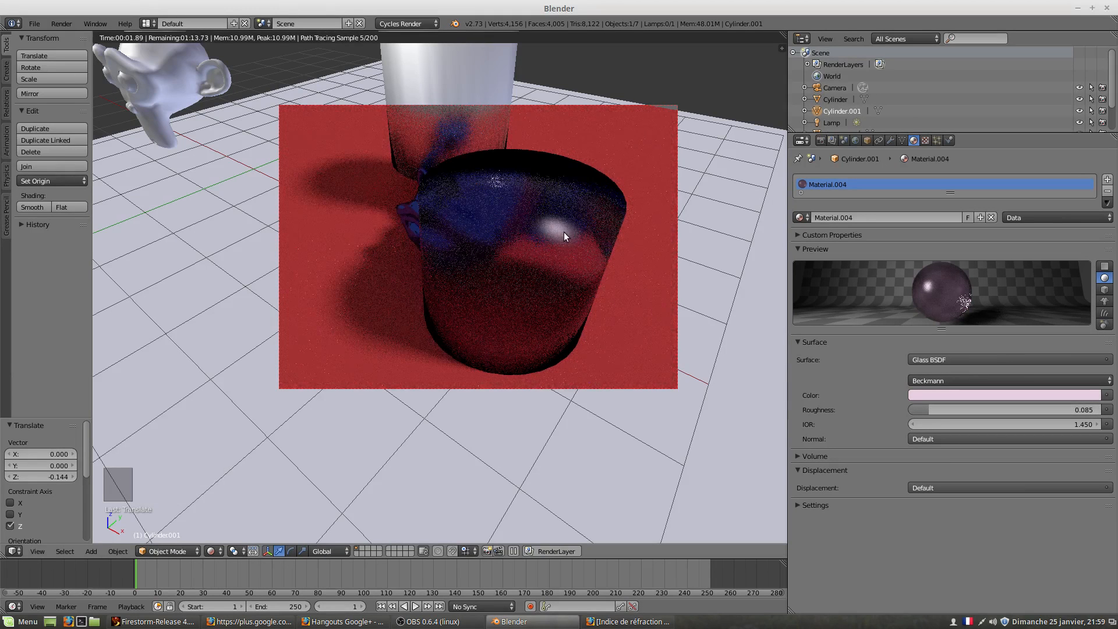
middle_click_drag(564, 232, 550, 256)
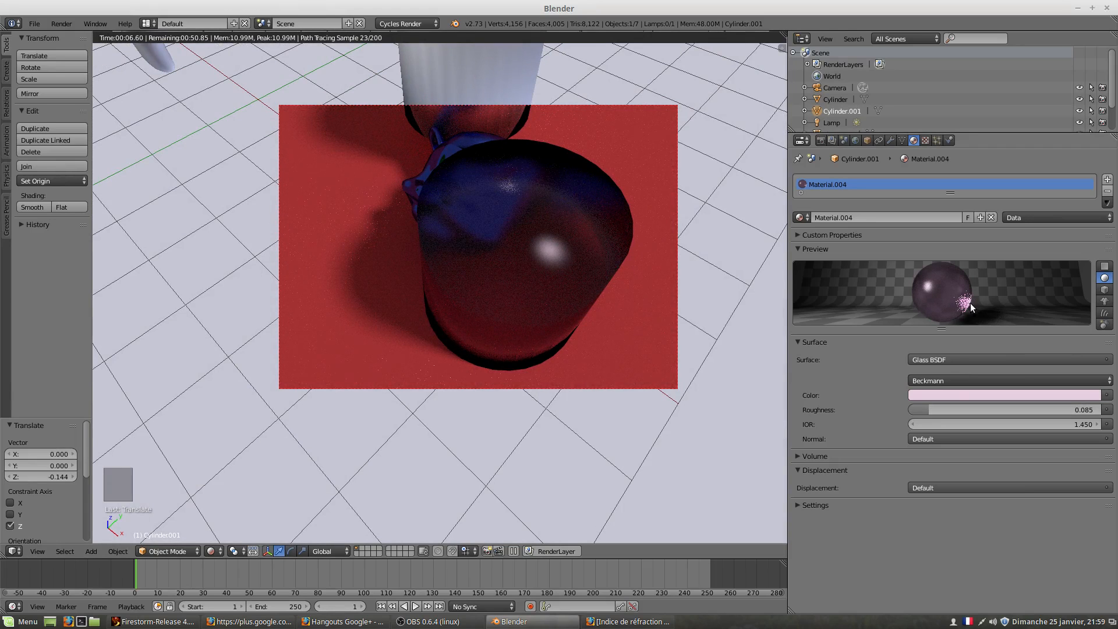
left_click(939, 358)
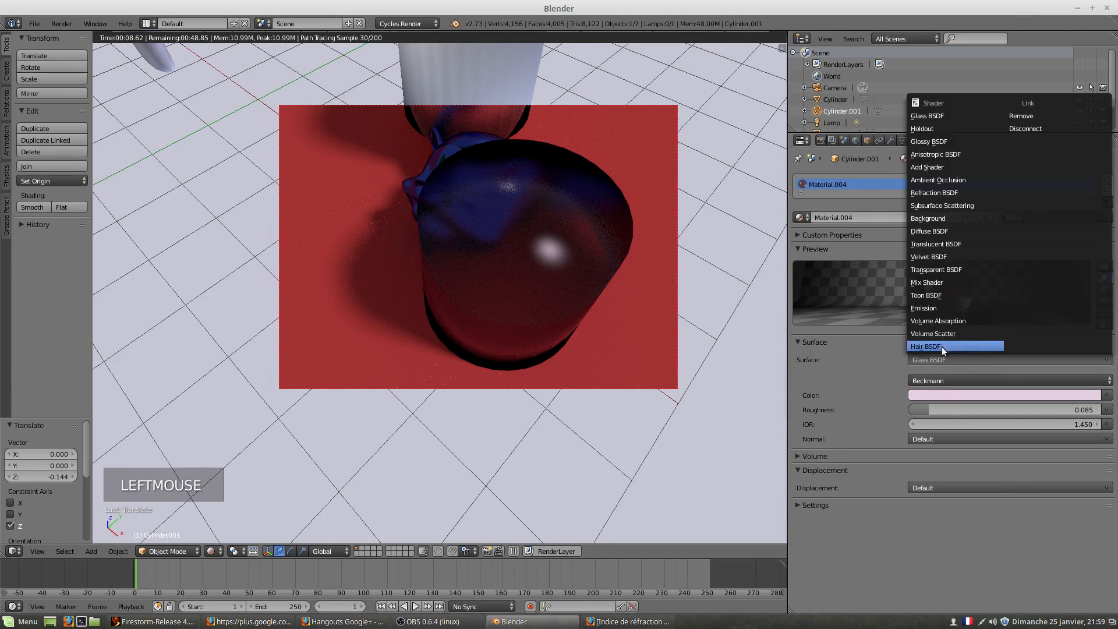
left_click(943, 193)
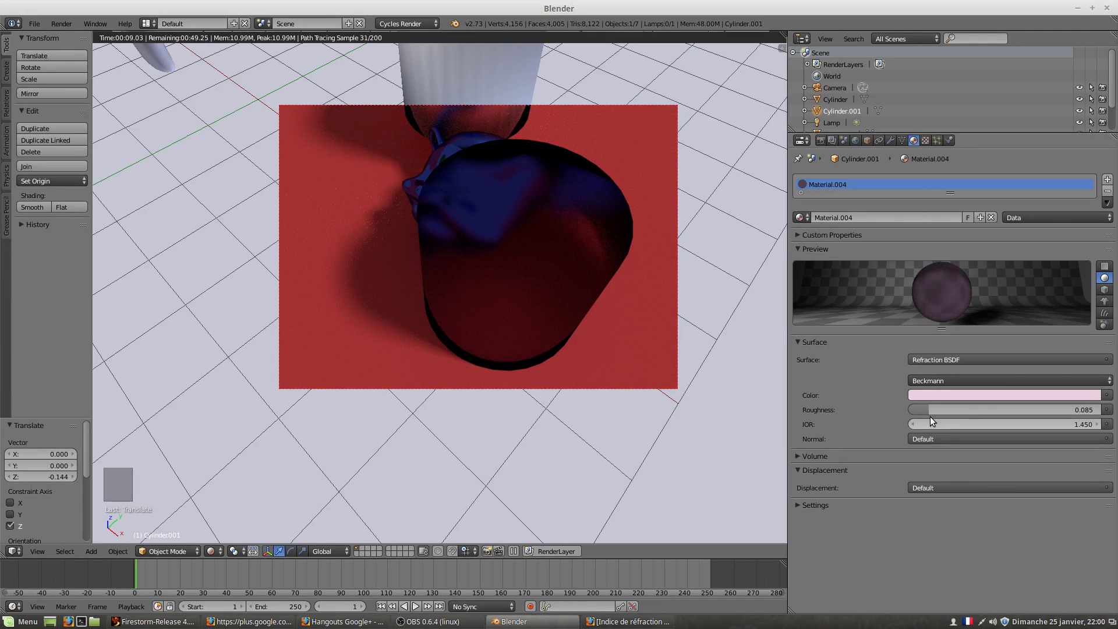
Set Cylinder.001's Refraction BSDF to an IOR of 3.850 and a roughness of 0.
mouse_move(927, 424)
left_mouse_down()
mouse_move(1002, 424)
mouse_move(925, 425)
left_mouse_up()
middle_click_drag(512, 302, 506, 286)
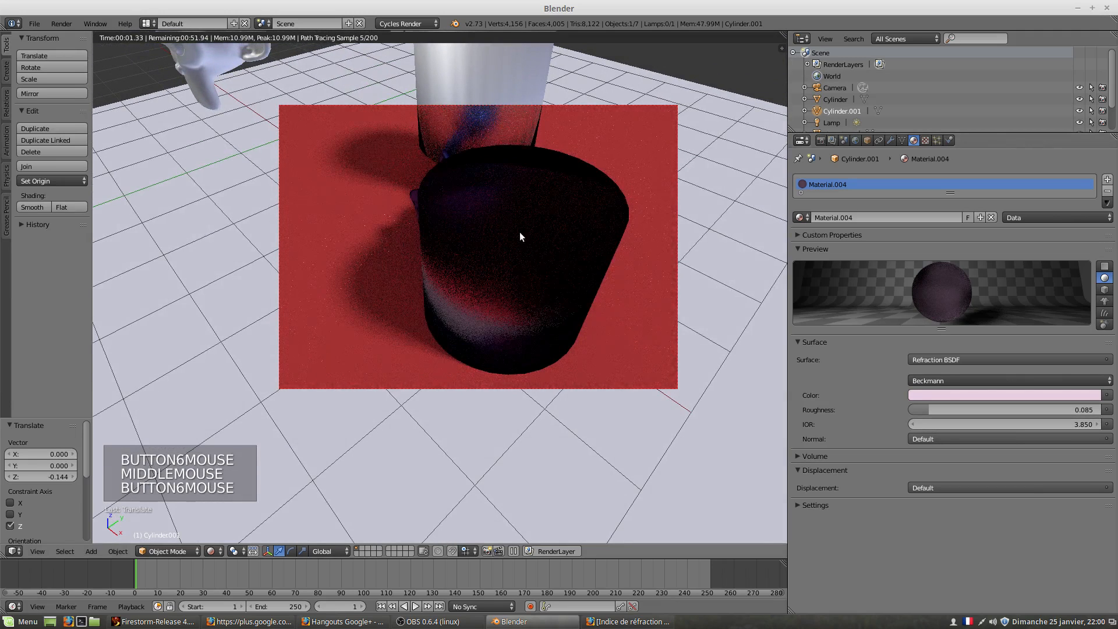
left_click_drag(931, 410, 917, 410)
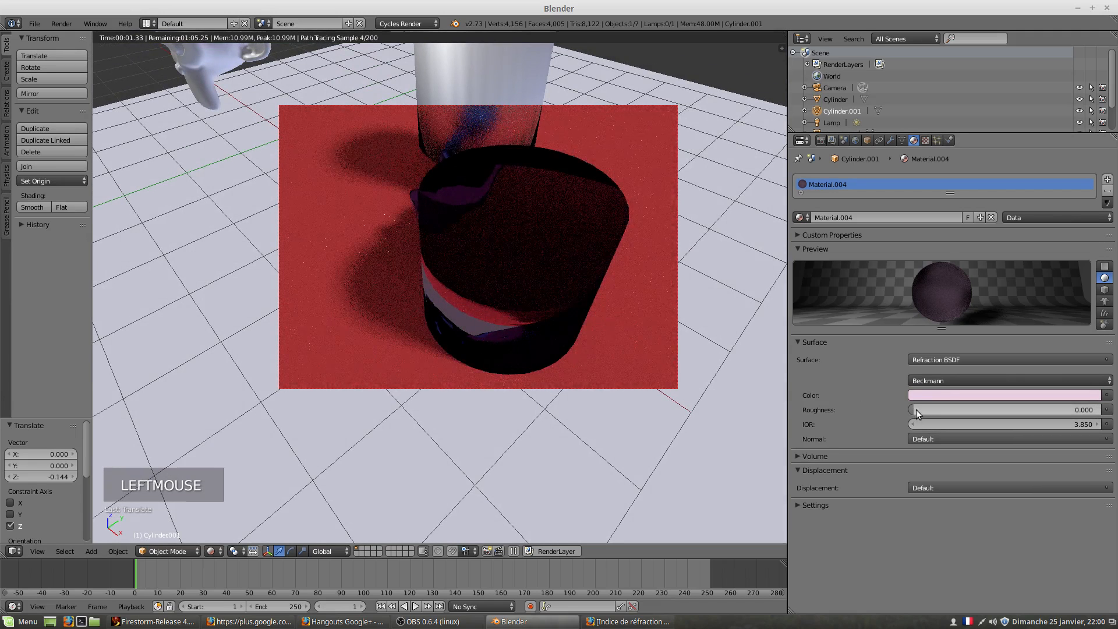
double_click(916, 410)
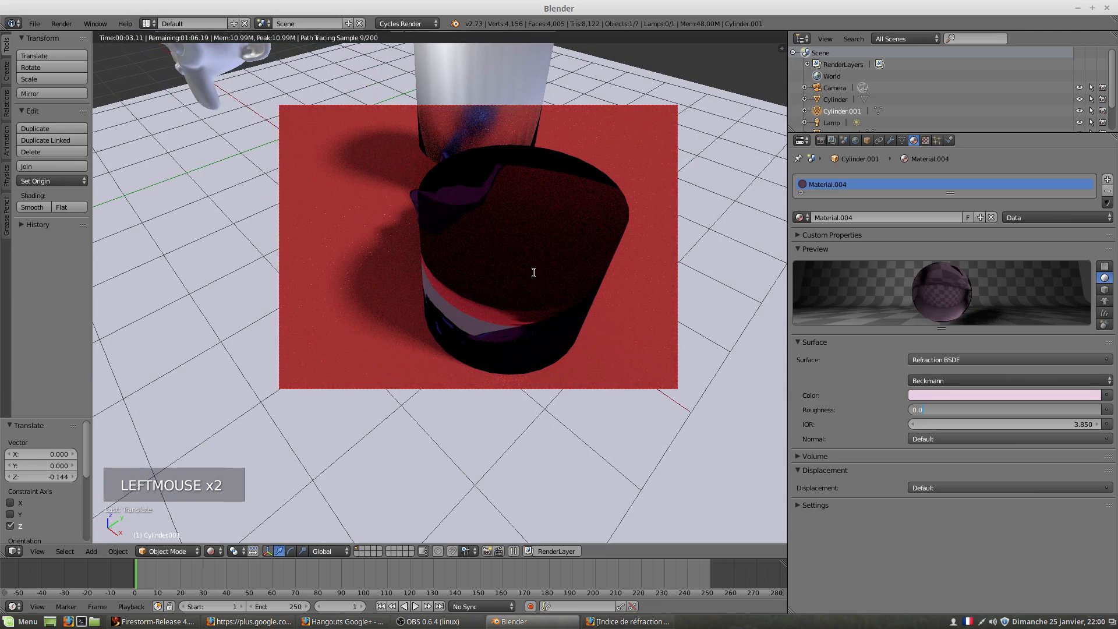
scroll(531, 267, "left", 3)
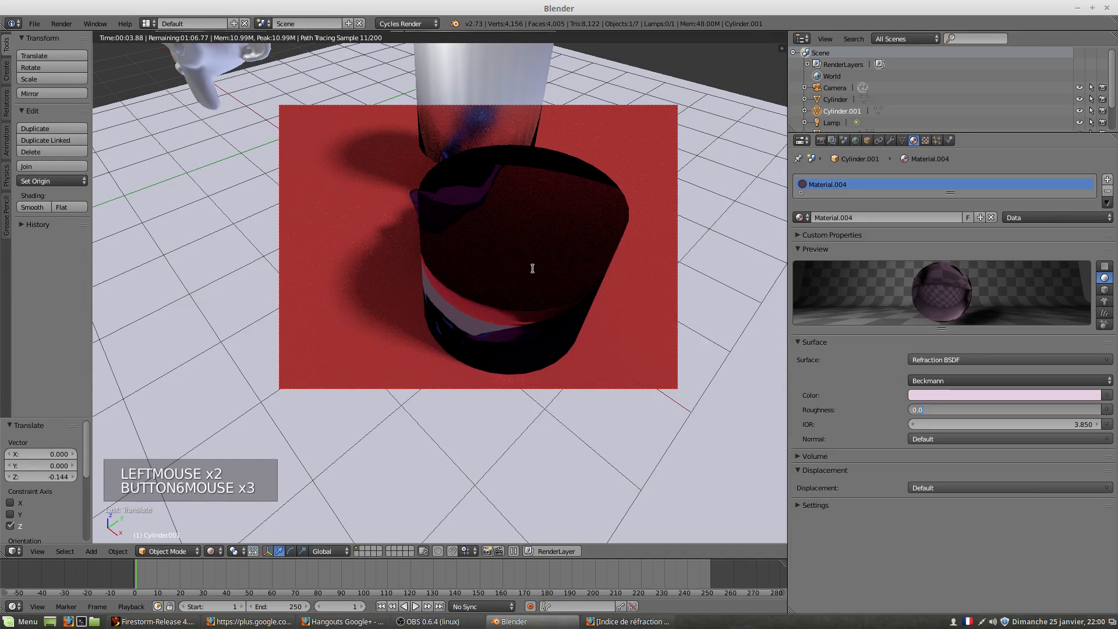
Lower the refraction IOR of Cylinder.001 to 0.550, inspect the cylinder, and raise the IOR to 0.850.
left_click(1063, 426)
left_click_drag(1077, 424, 988, 424)
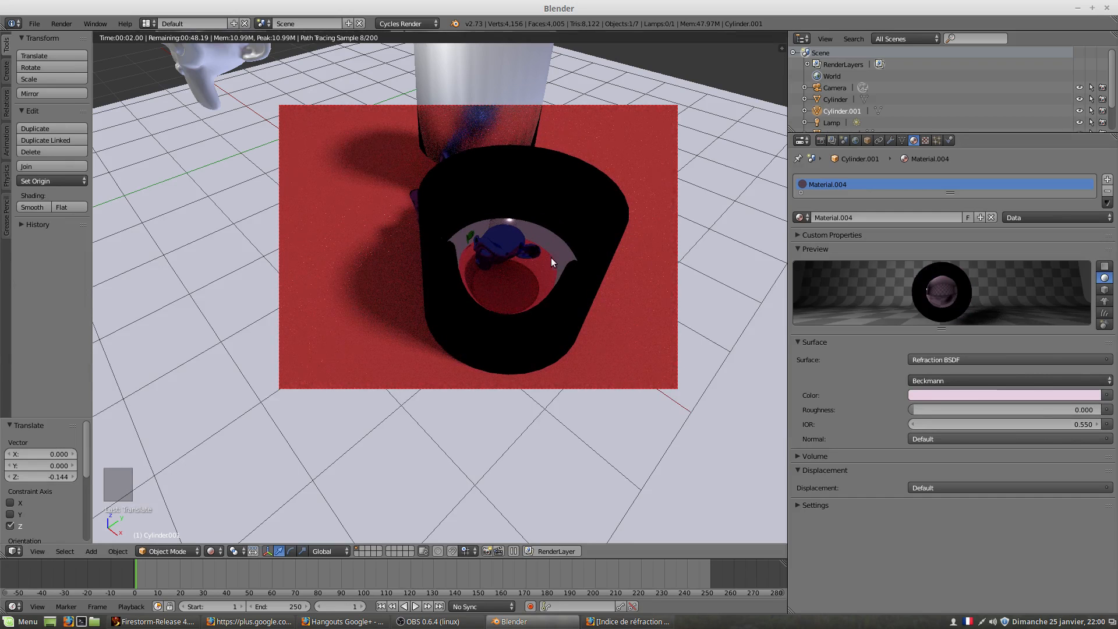
middle_click_drag(515, 251, 517, 222)
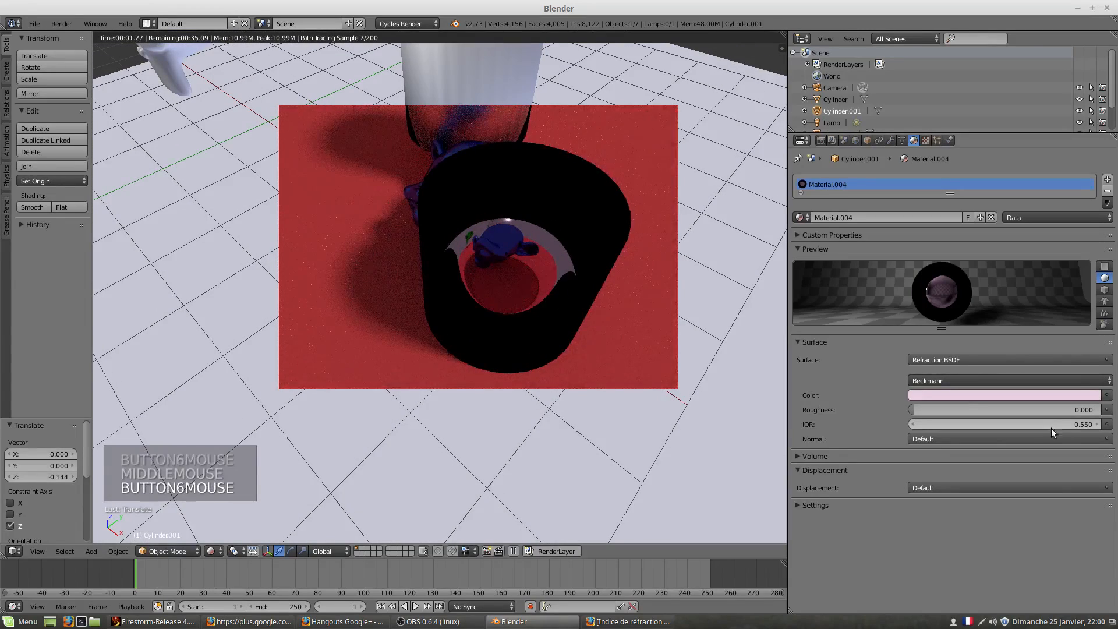
mouse_move(1061, 426)
left_mouse_down()
mouse_move(1090, 426)
mouse_move(1061, 426)
left_mouse_up()
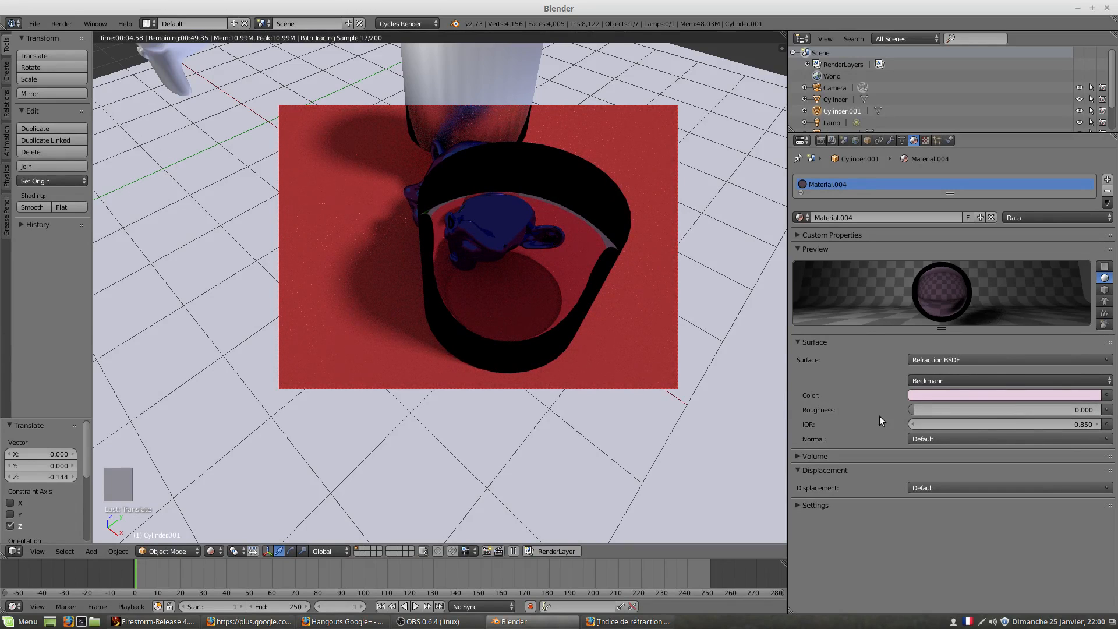
Switch Cylinder.001's surface shader to Subsurface Scattering and inspect the cylinder from a lower angle.
left_click(924, 360)
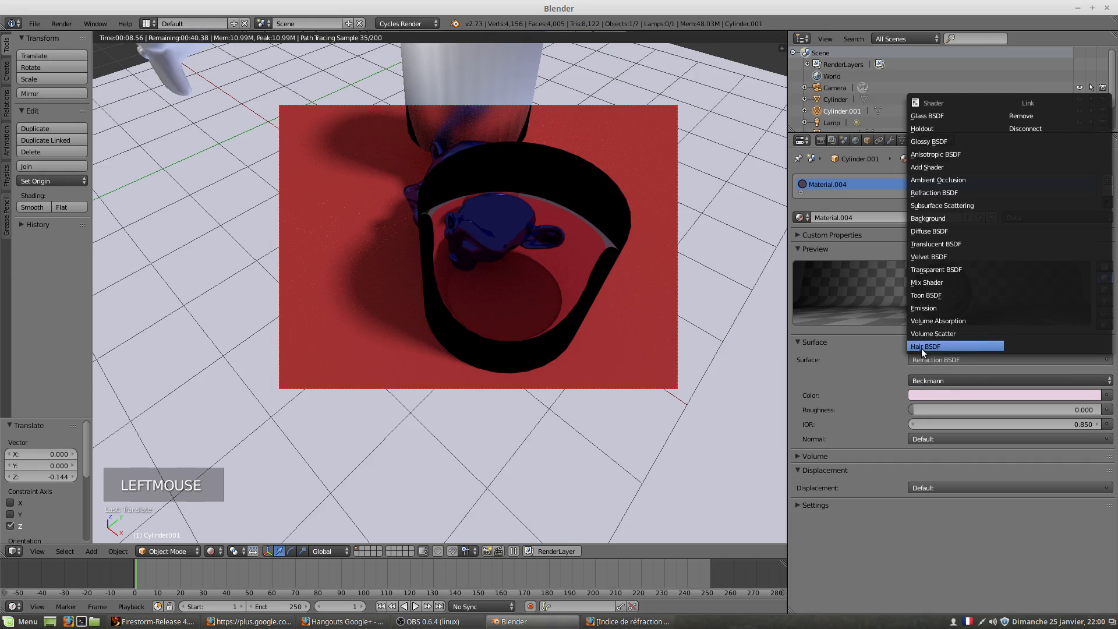
left_click(934, 207)
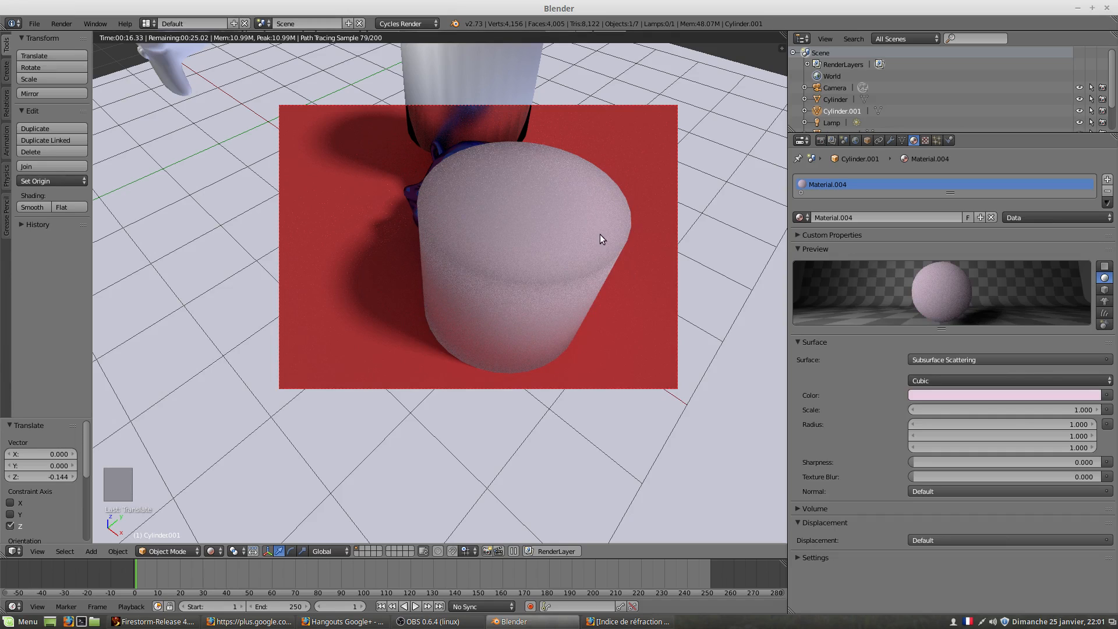
middle_click_drag(562, 281, 552, 259)
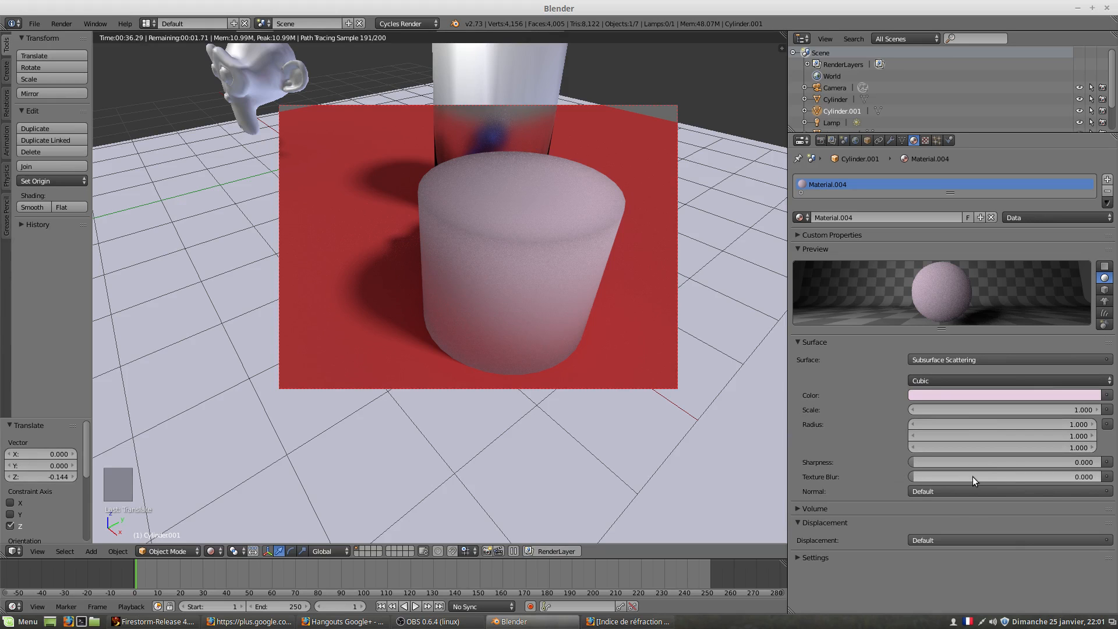
Set the subsurface texture blur to 0.087 and try scales of 5.800, 0.300 and 0.100 before returning to 0.300.
left_click_drag(973, 477, 930, 477)
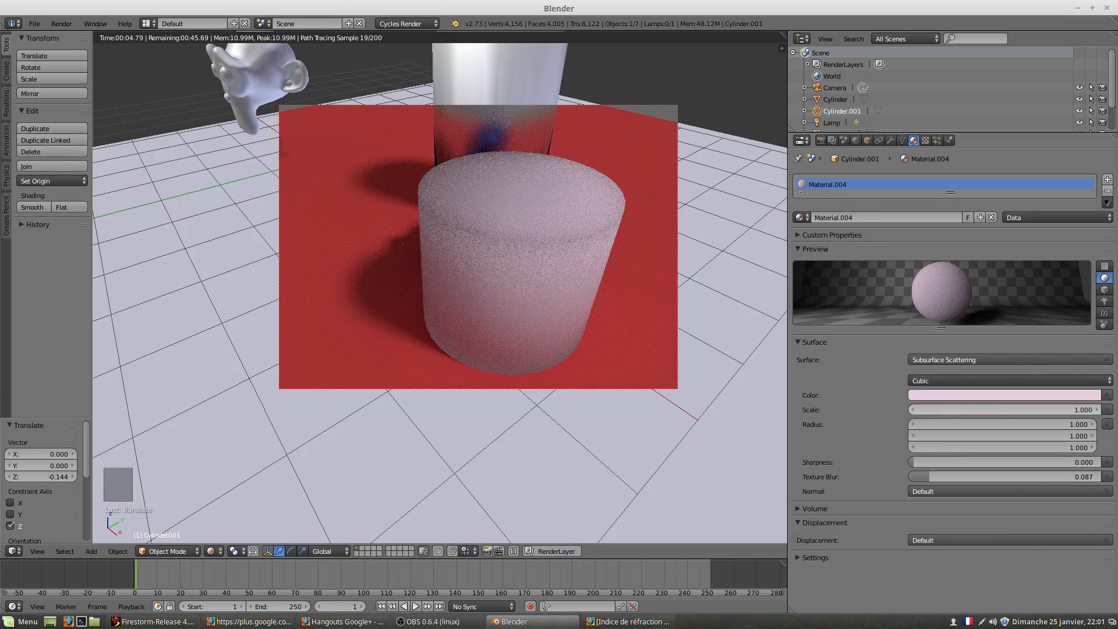
left_click_drag(979, 410, 946, 410)
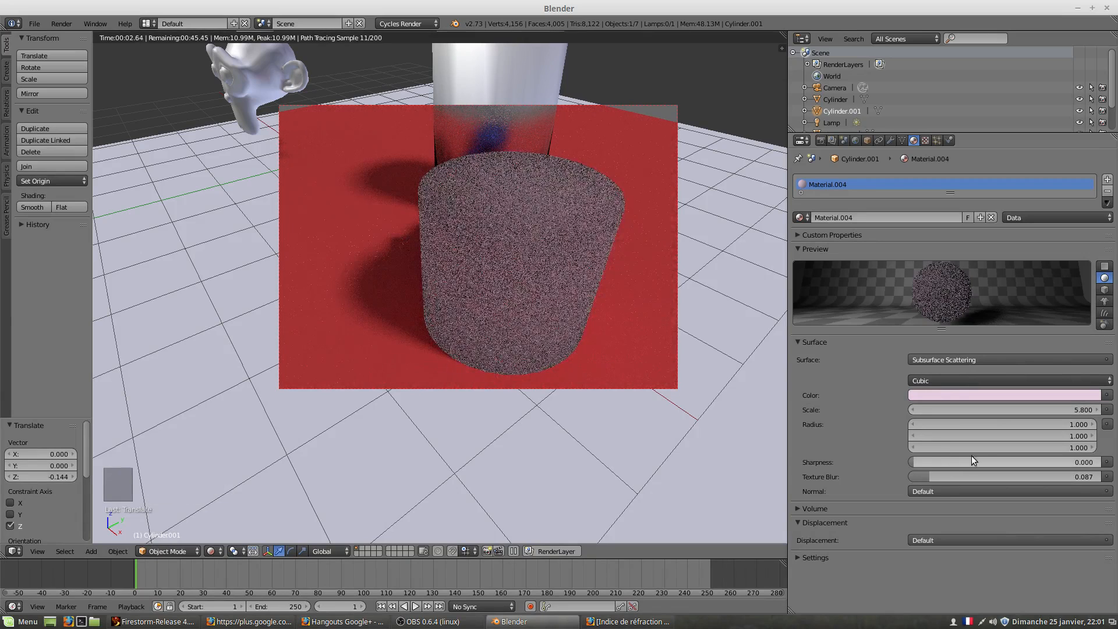
left_click_drag(1036, 410, 1002, 410)
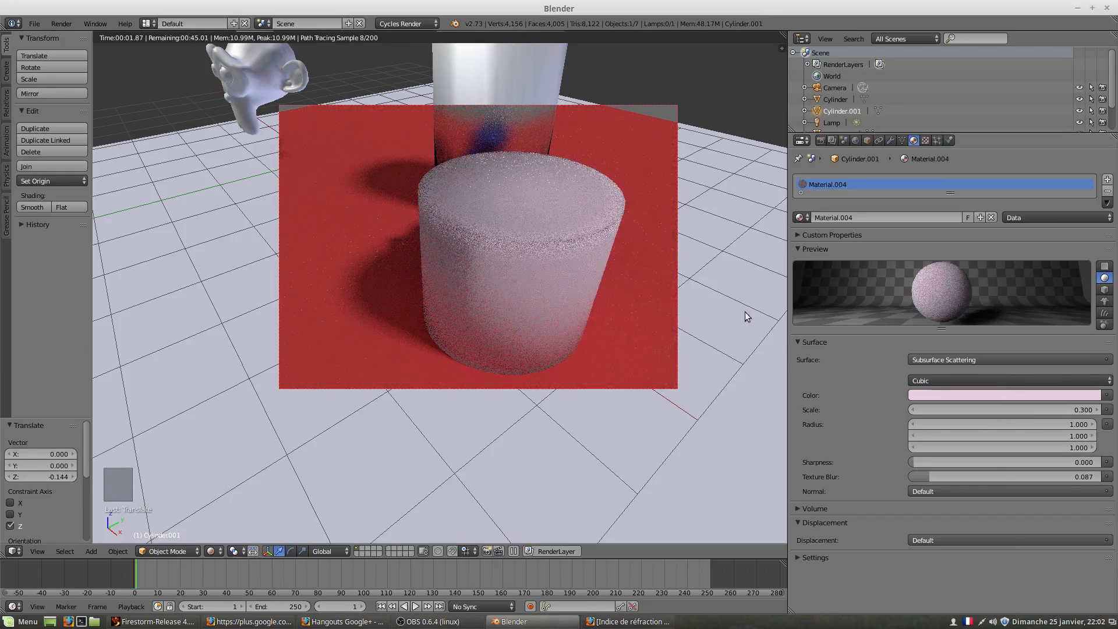
left_click_drag(1037, 409, 1029, 409)
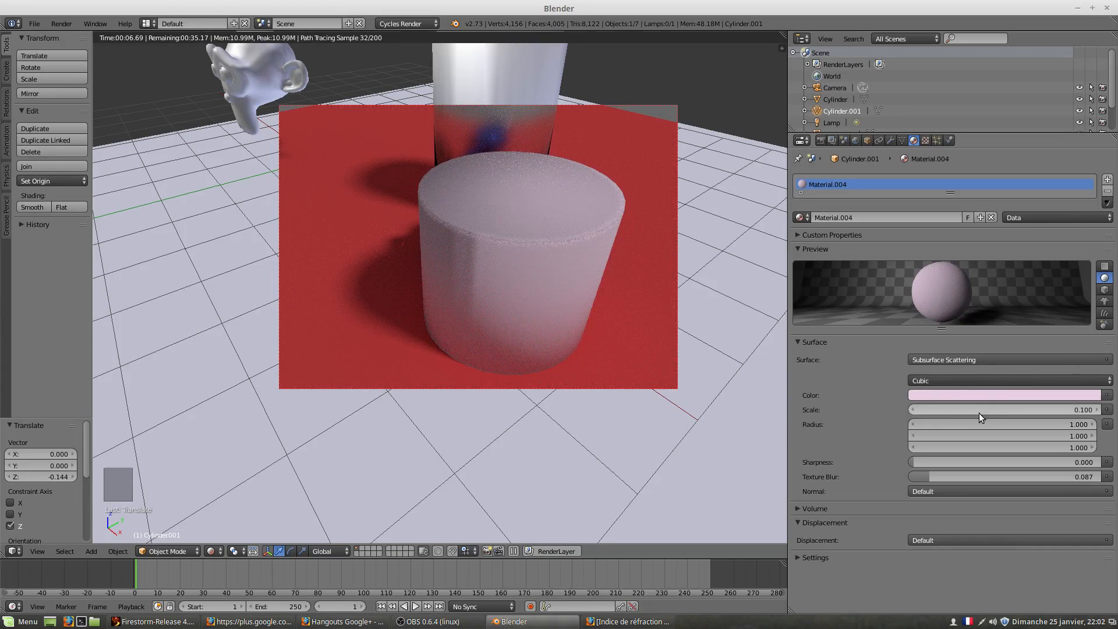
left_click_drag(1007, 410, 943, 410)
mouse_move(965, 410)
left_mouse_down()
mouse_move(991, 410)
mouse_move(965, 410)
left_mouse_up()
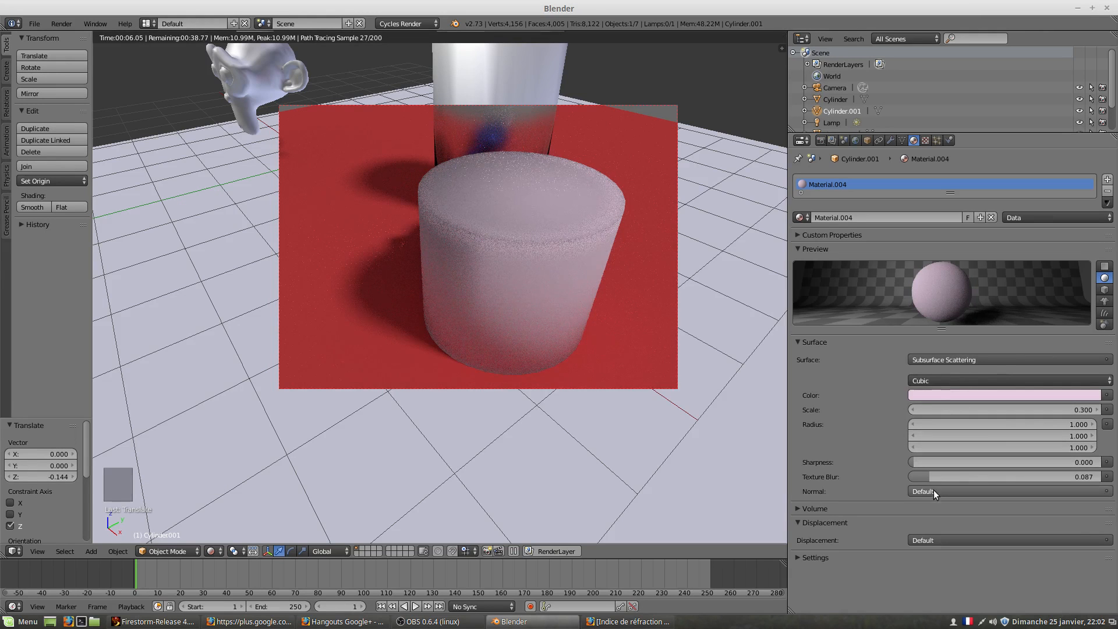
Raise the subsurface texture blur to 0.276 and the sharpness to 0.396, then inspect the cylinder from the side.
left_click(799, 509)
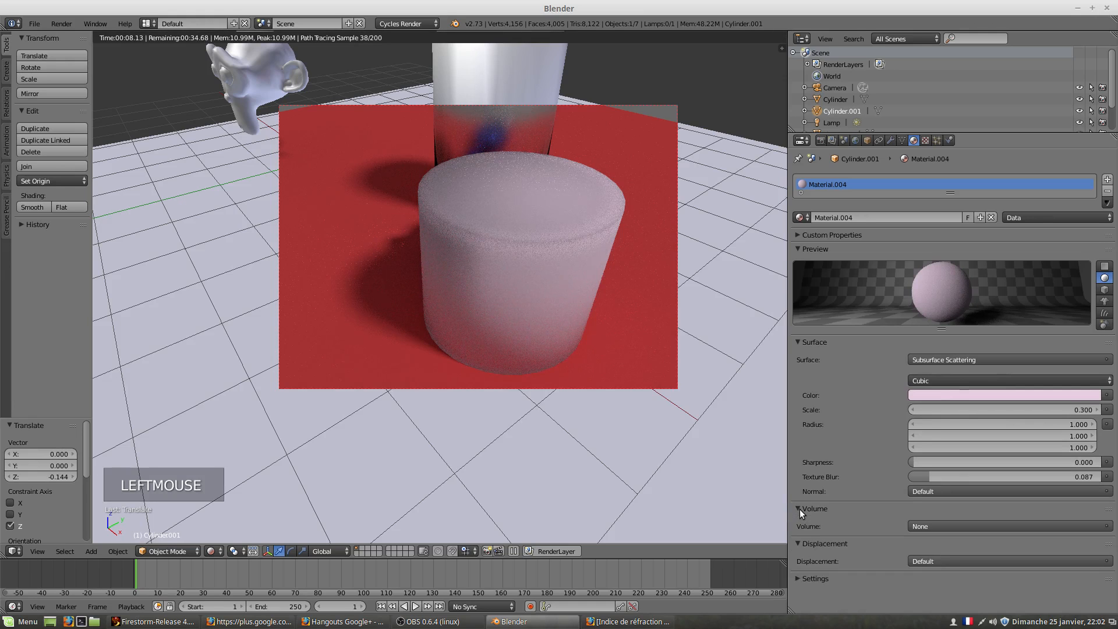
left_click(799, 509)
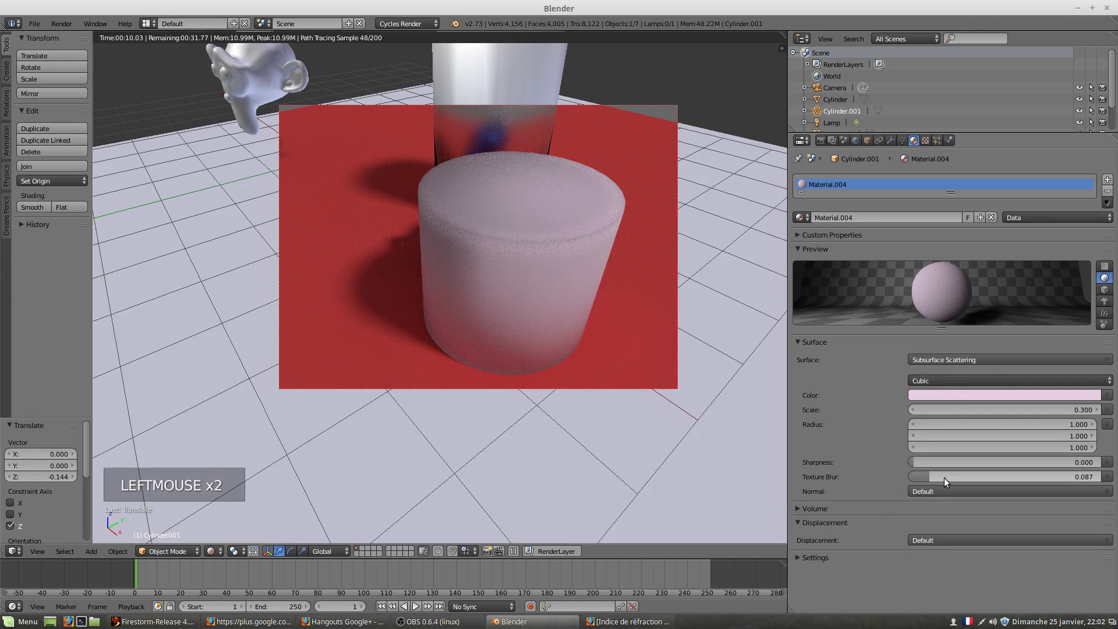
left_click_drag(922, 477, 949, 476)
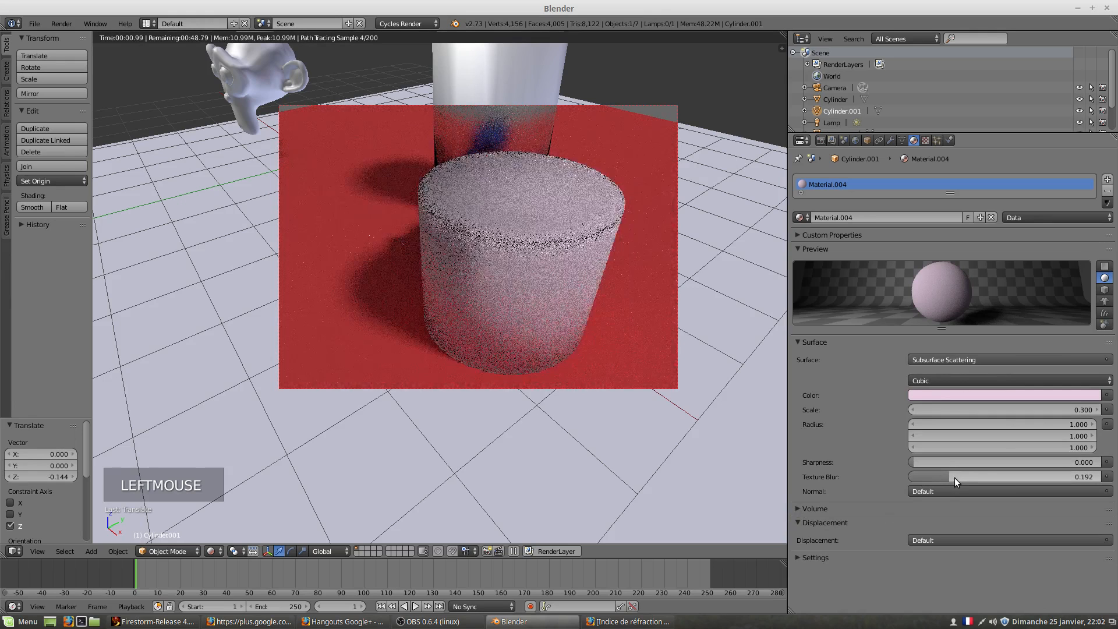
left_click_drag(948, 477, 964, 477)
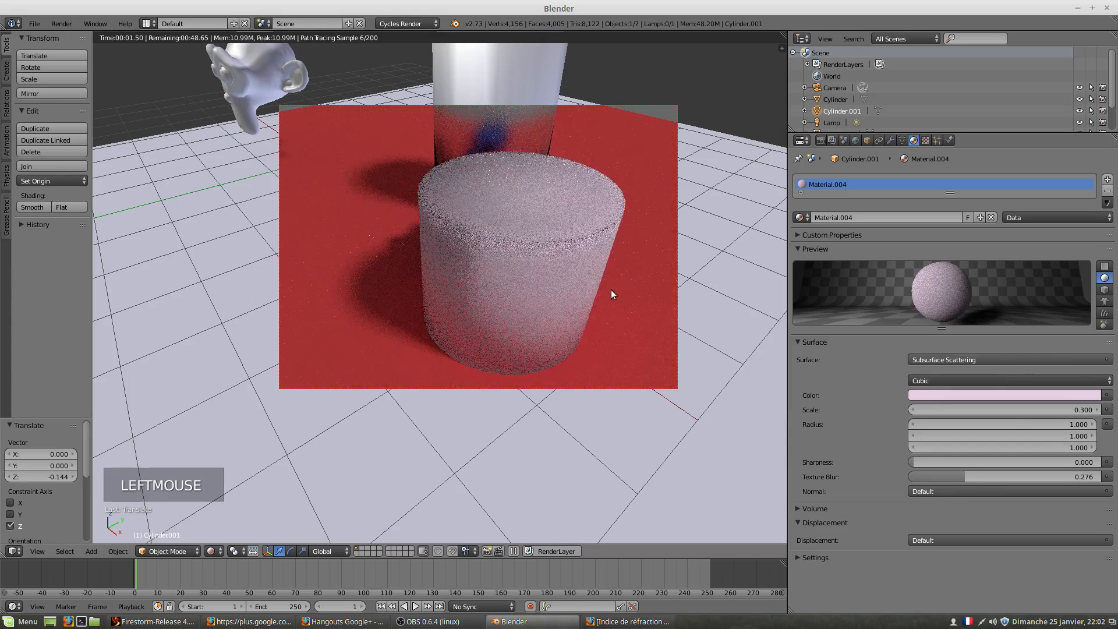
left_click_drag(917, 462, 983, 462)
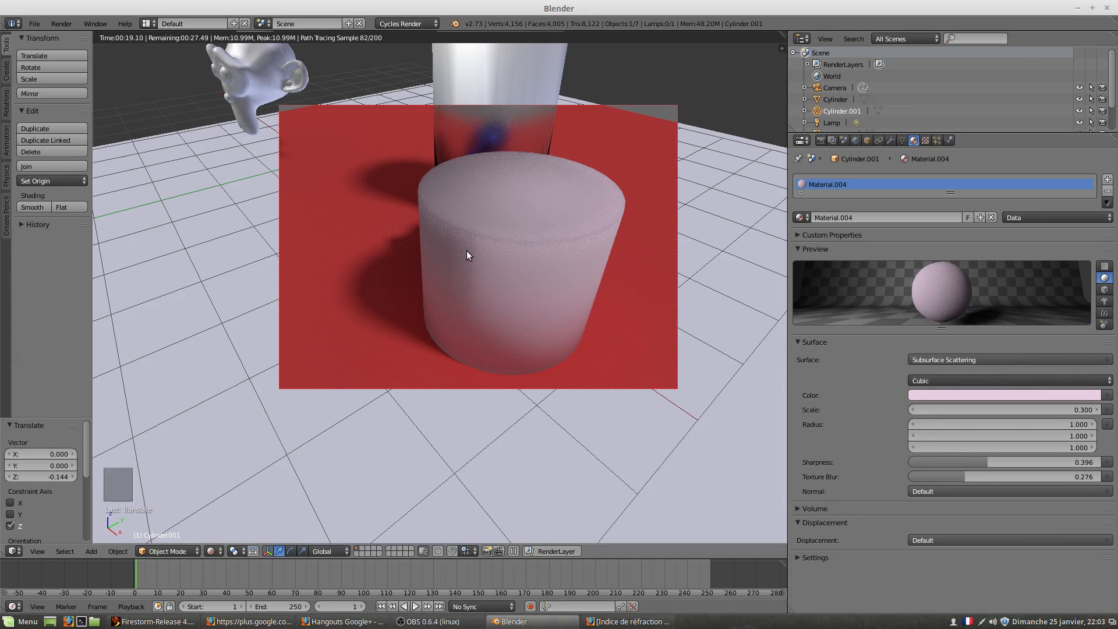
middle_click_drag(459, 235, 554, 253)
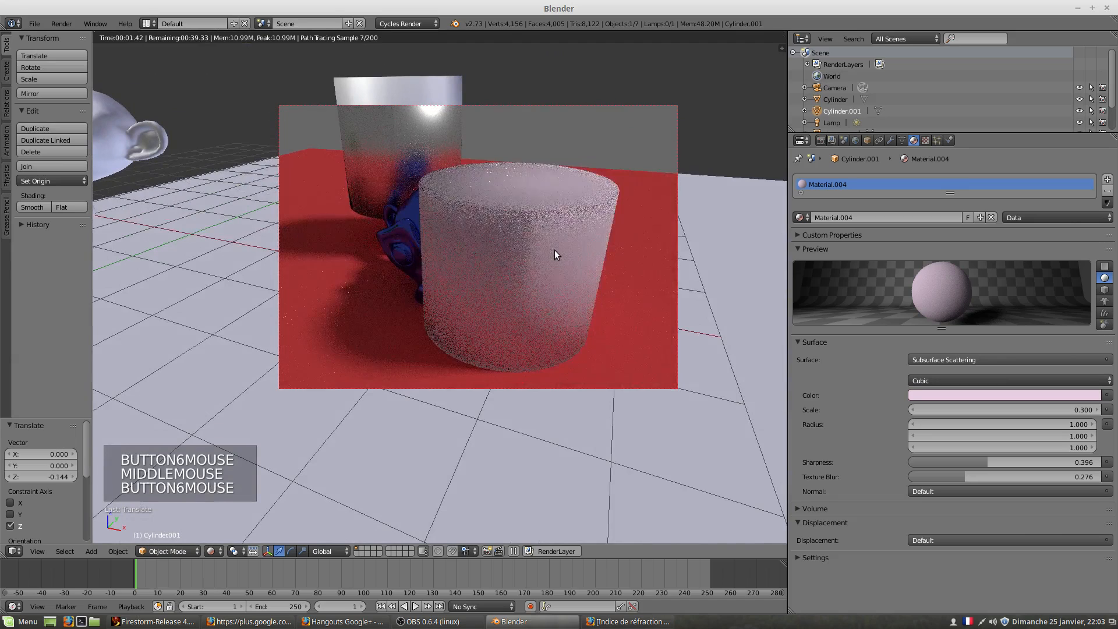
middle_click_drag(528, 246, 537, 261)
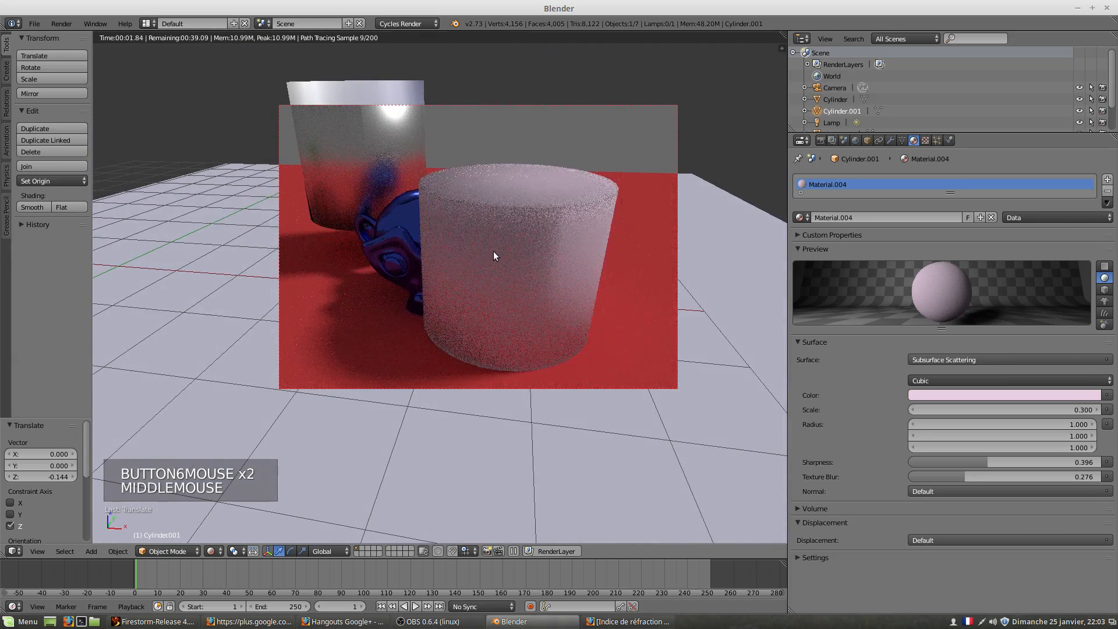
Apply the Background shader to Cylinder.001's surface and replace it with Diffuse BSDF.
left_click(984, 359)
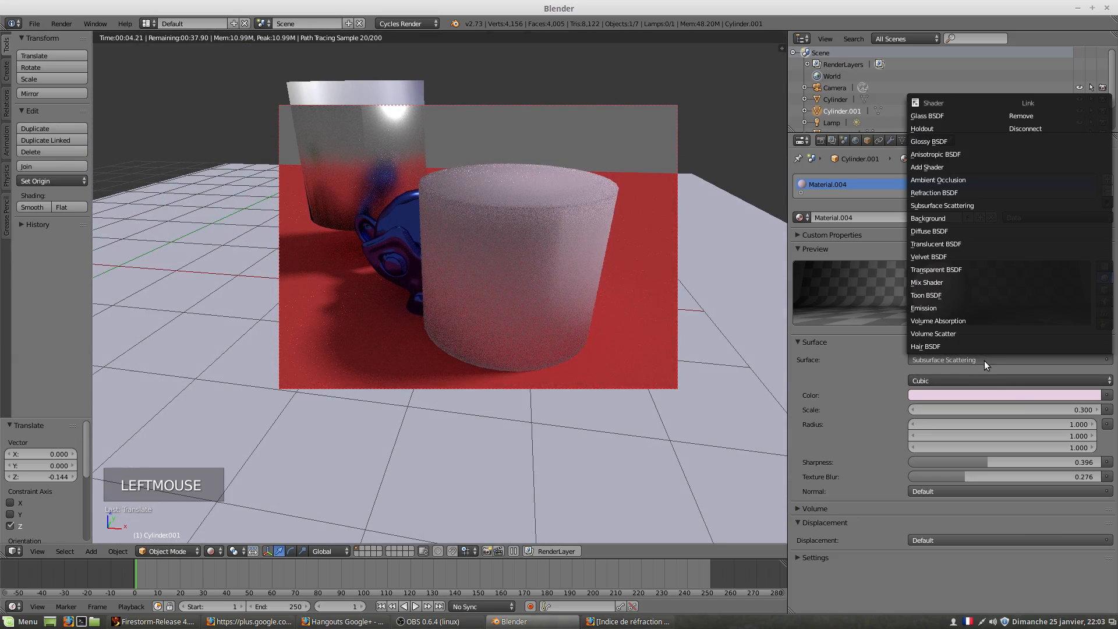
left_click(949, 217)
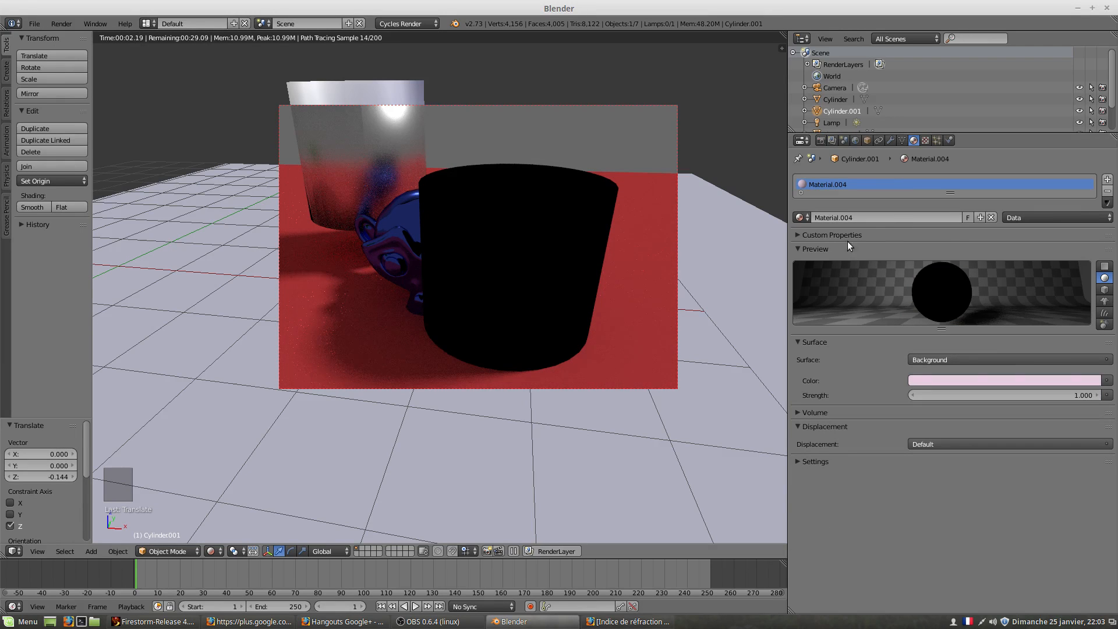
left_click(974, 359)
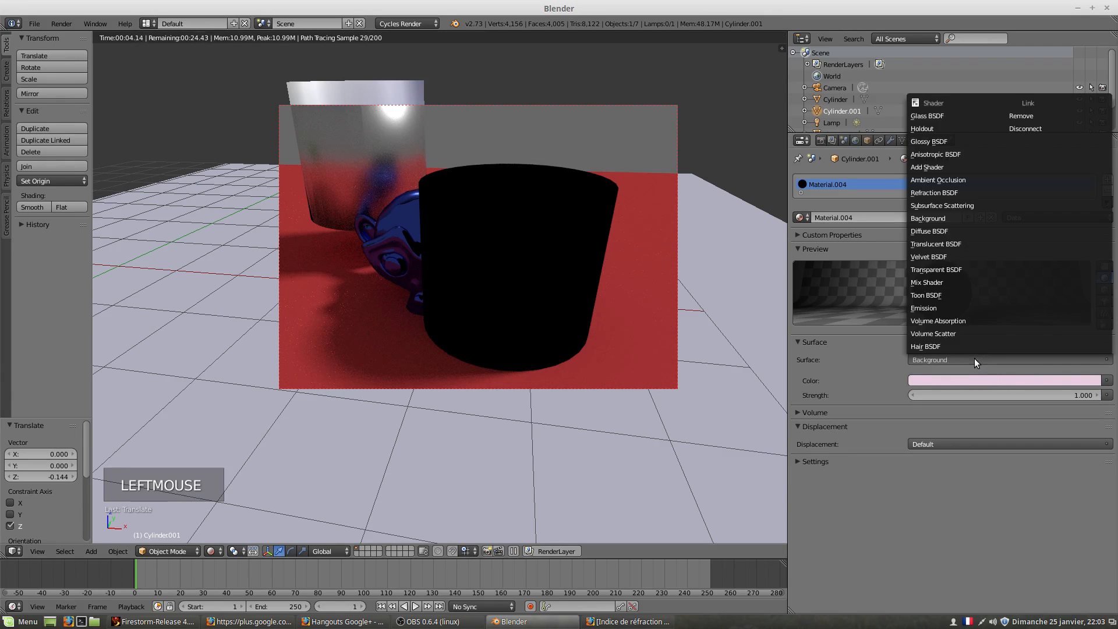
left_click(942, 230)
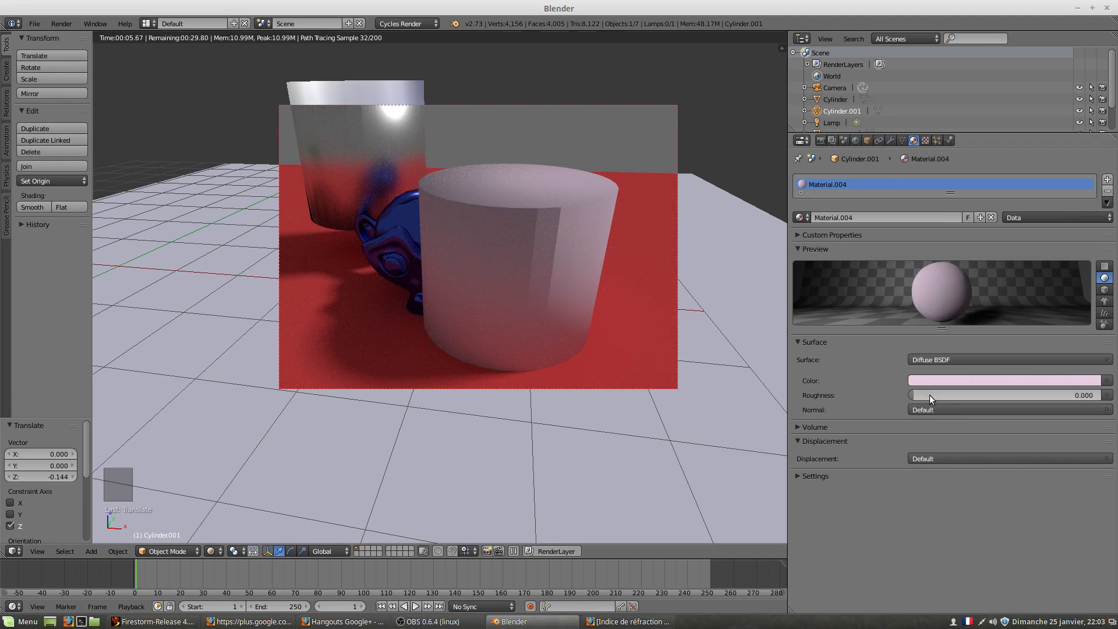
Change Cylinder.001's diffuse color to light green, set its roughness to 0.050, and inspect the cylinder from above.
left_click(949, 380)
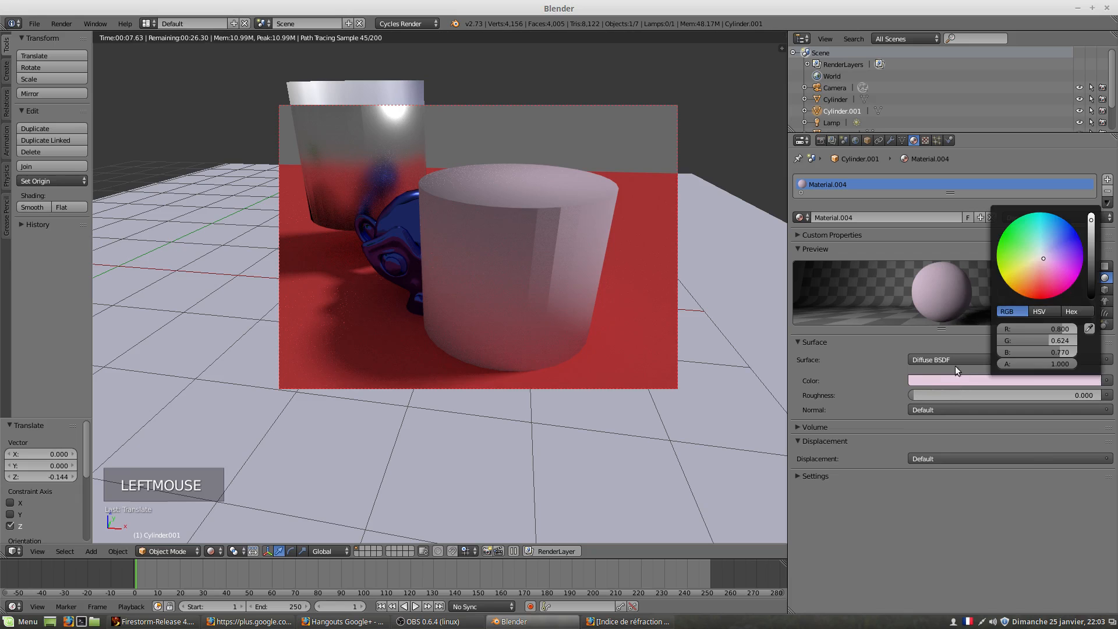
left_click(1036, 255)
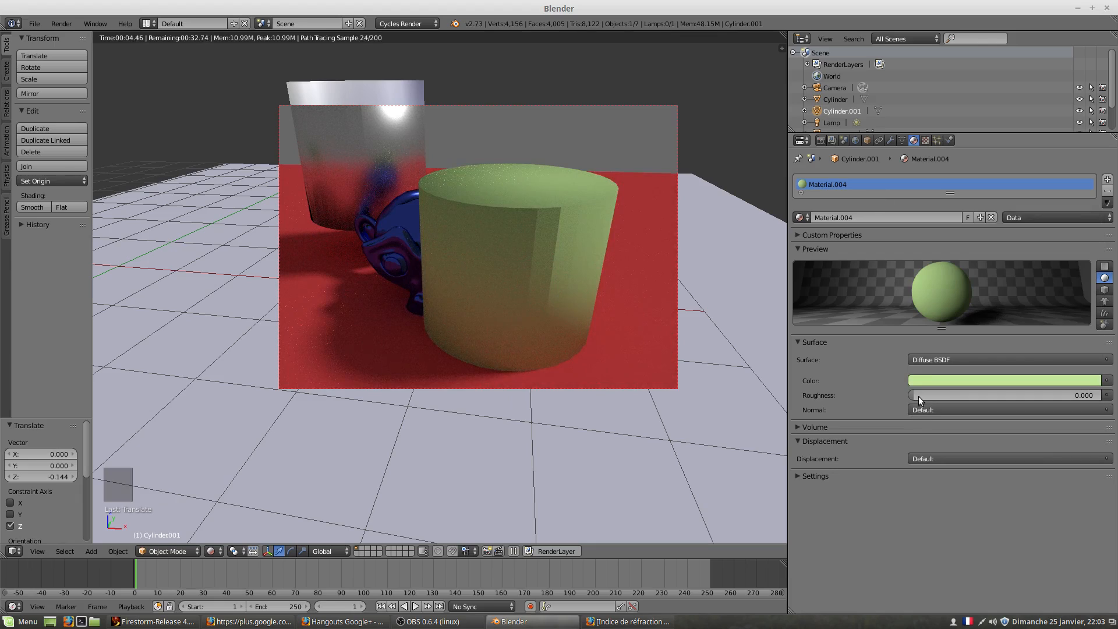
left_click_drag(918, 396, 927, 396)
middle_click_drag(606, 270, 558, 299)
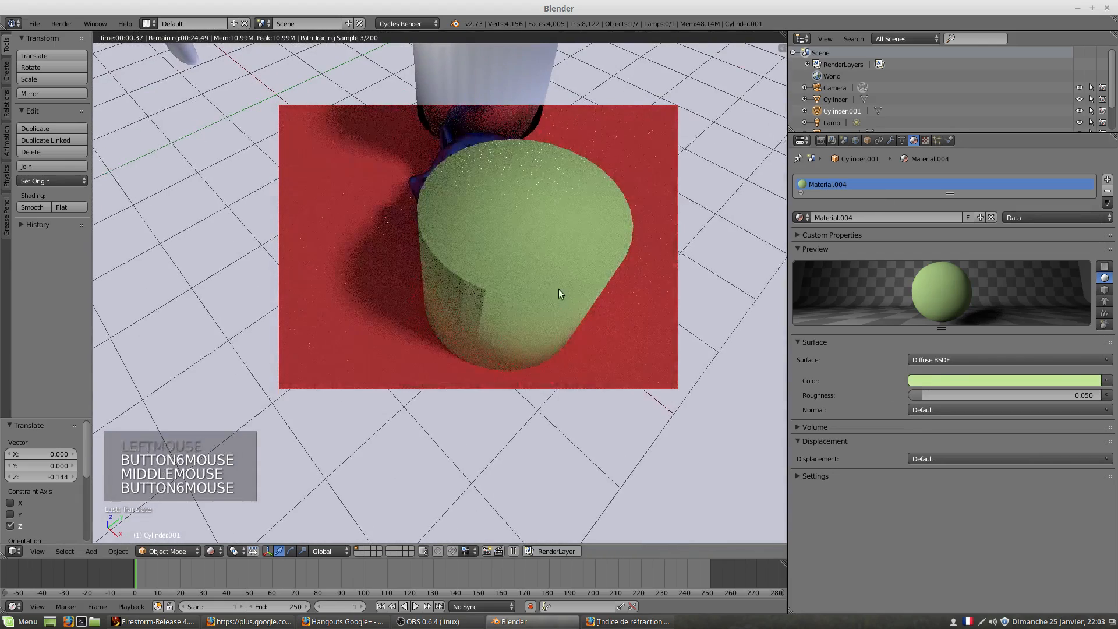
middle_click_drag(515, 253, 511, 266)
scroll(637, 292, "down", 2)
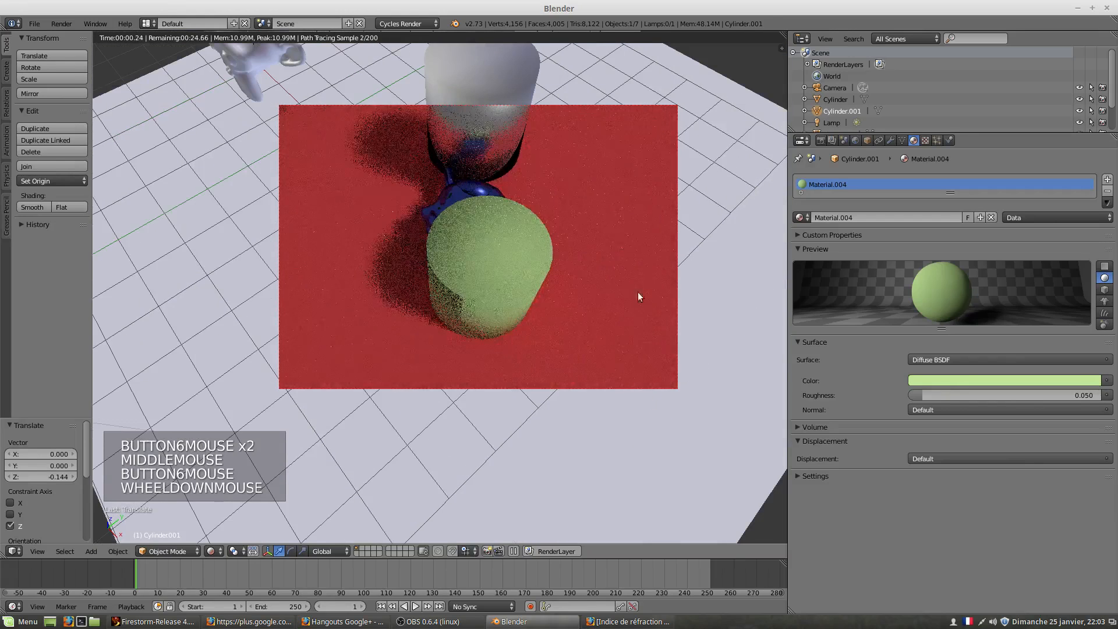
Switch Cylinder.001's surface to Glossy BSDF for comparison, then return it to Diffuse BSDF.
left_click(932, 359)
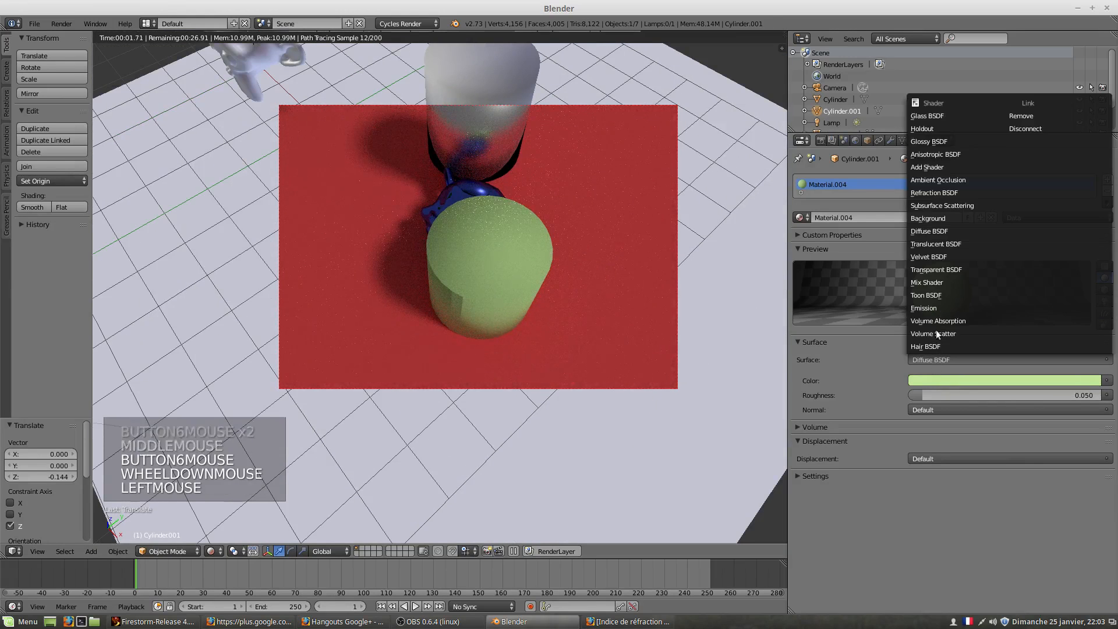
left_click(926, 142)
middle_click_drag(526, 282, 516, 279)
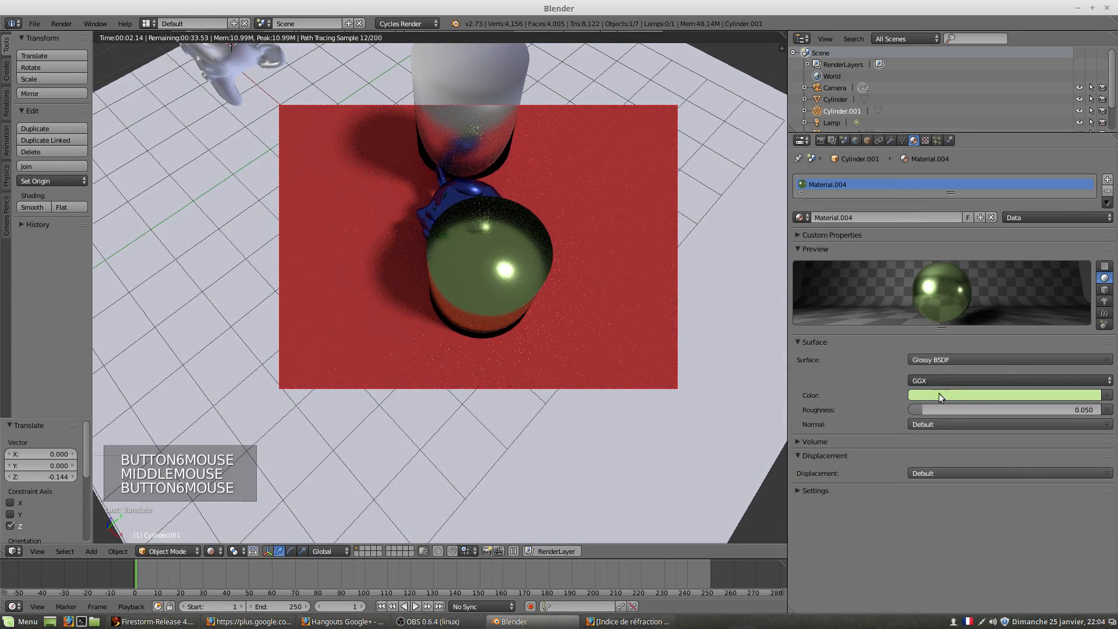
left_click(927, 360)
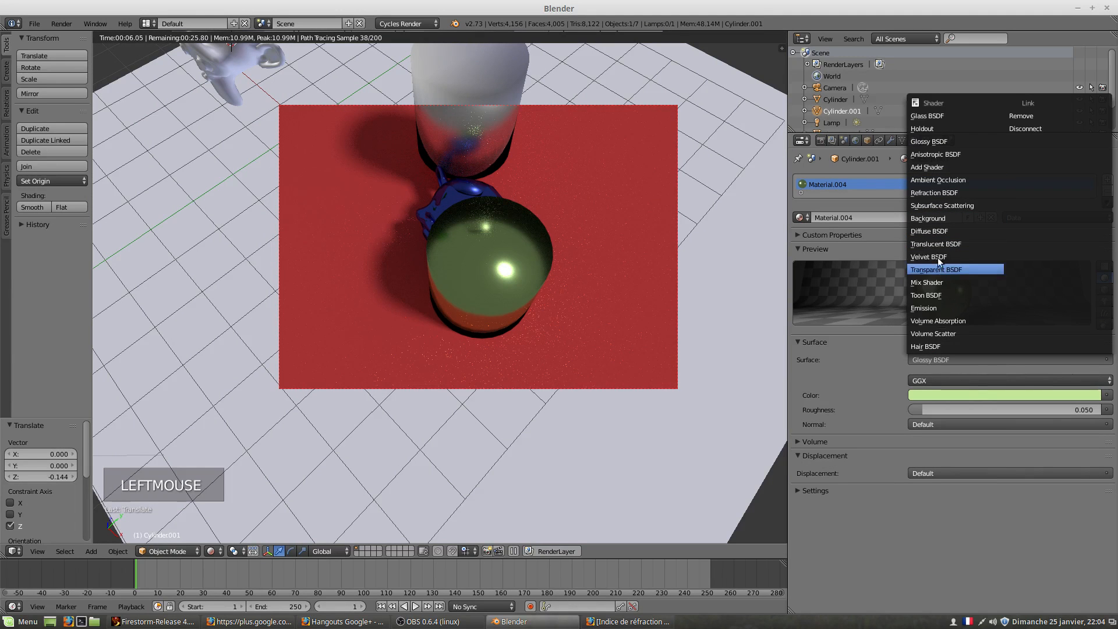
left_click(936, 231)
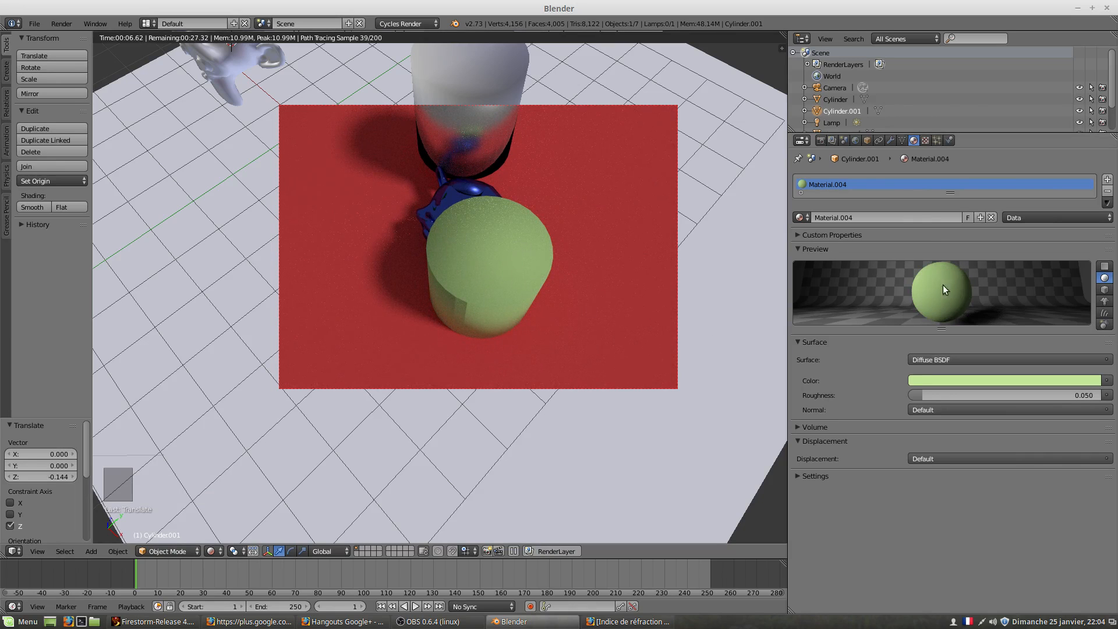
left_click(929, 362)
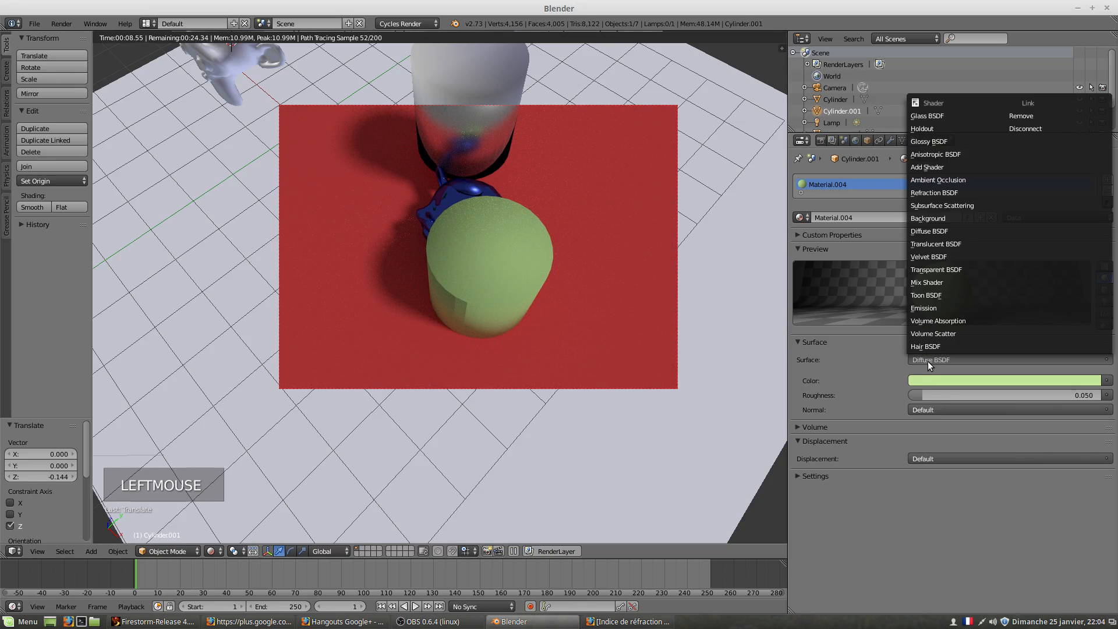
left_click(890, 360)
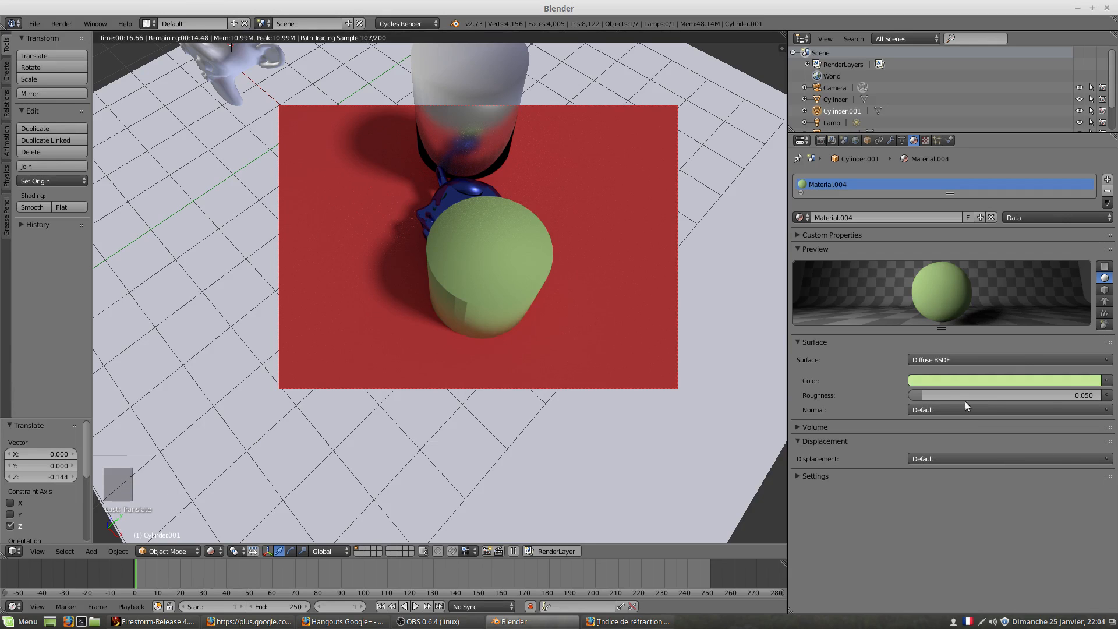
left_click(1109, 396)
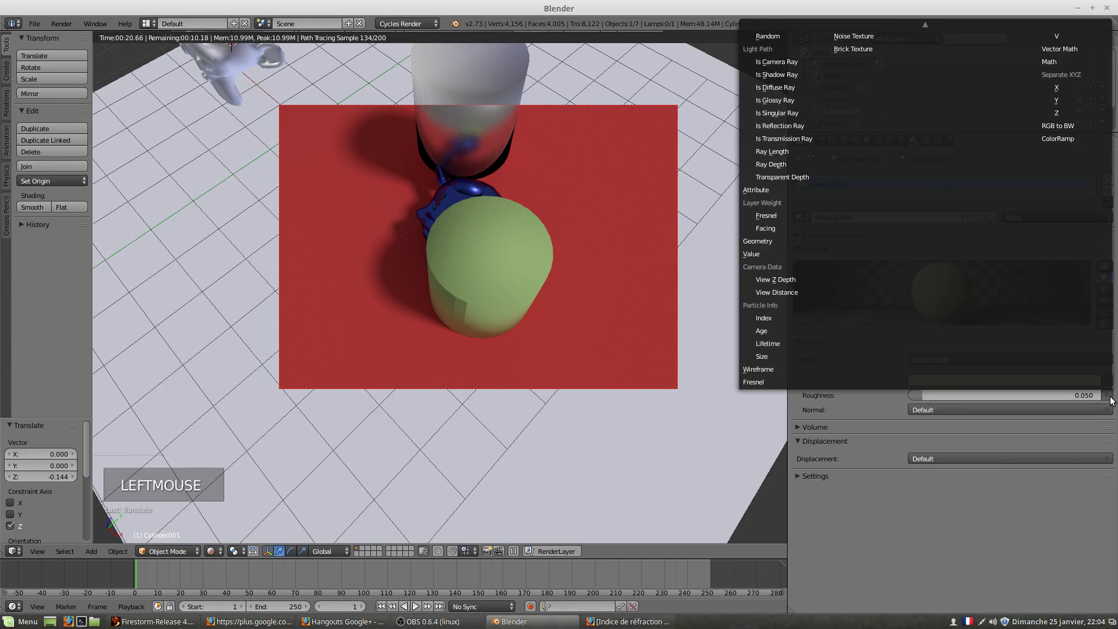
key("Escape")
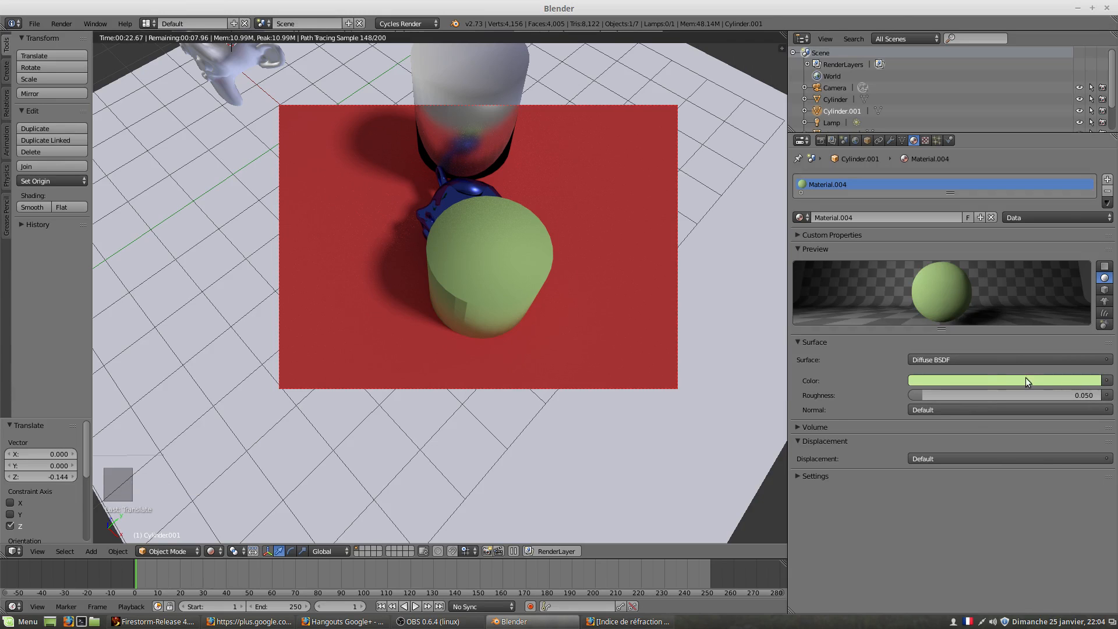
left_click(916, 411)
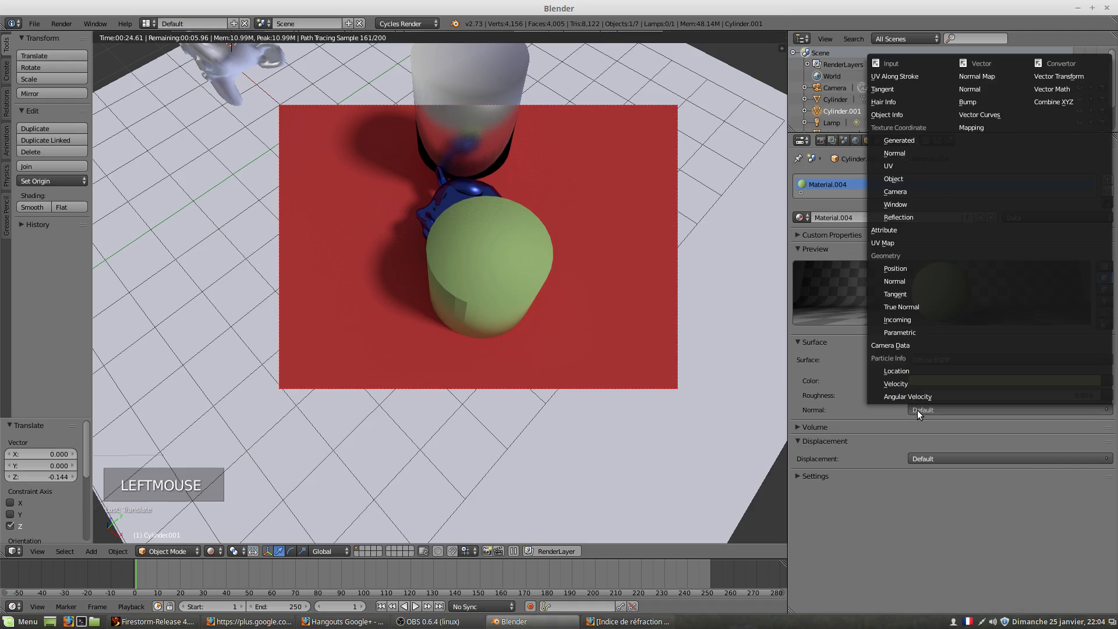
left_click(918, 410)
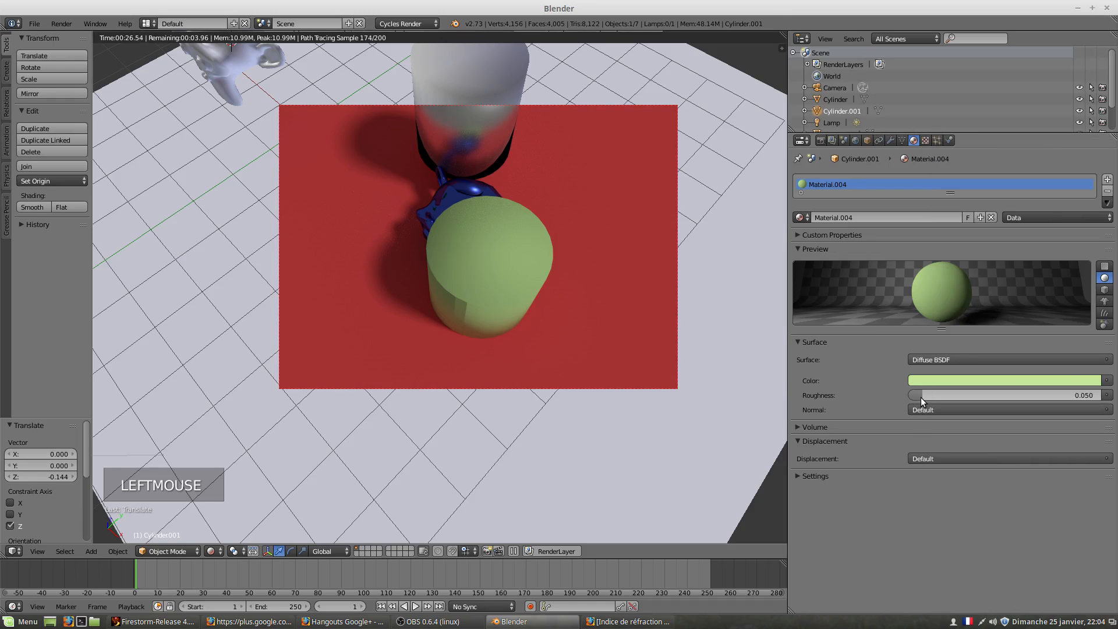
Try diffuse roughness values of 0.000 and 0.294 on Cylinder.001, then set the roughness to 0.161.
left_click_drag(921, 395, 911, 395)
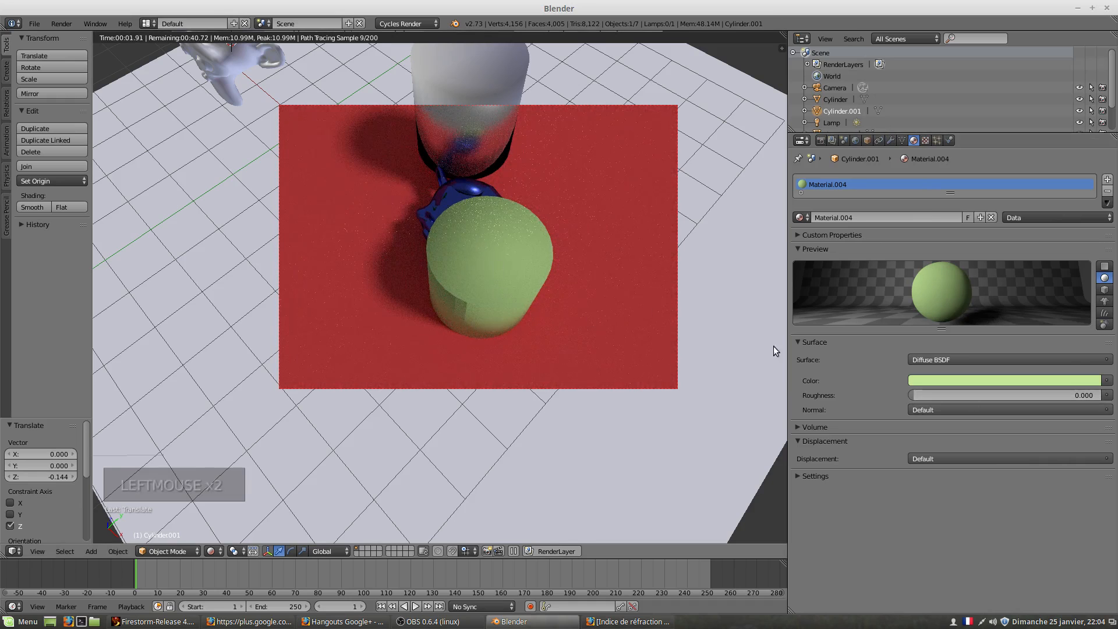
left_click_drag(911, 396, 969, 395)
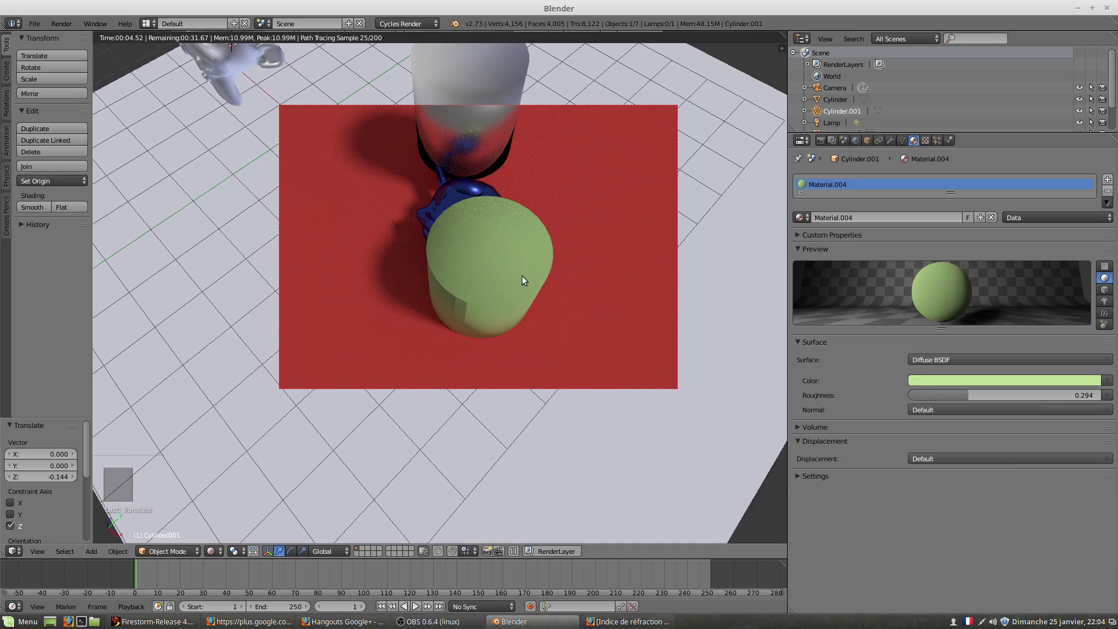
left_click_drag(963, 395, 949, 395)
Apply Translucent BSDF to Cylinder.001's surface and inspect the cylinder up close from several sides and heights.
left_click(945, 360)
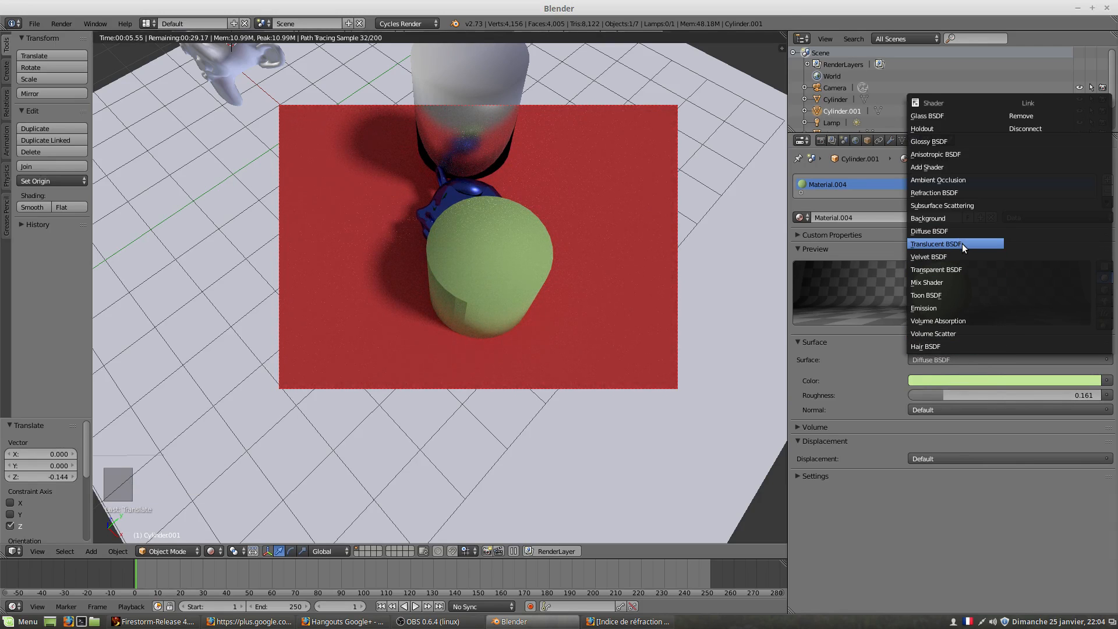
left_click(962, 243)
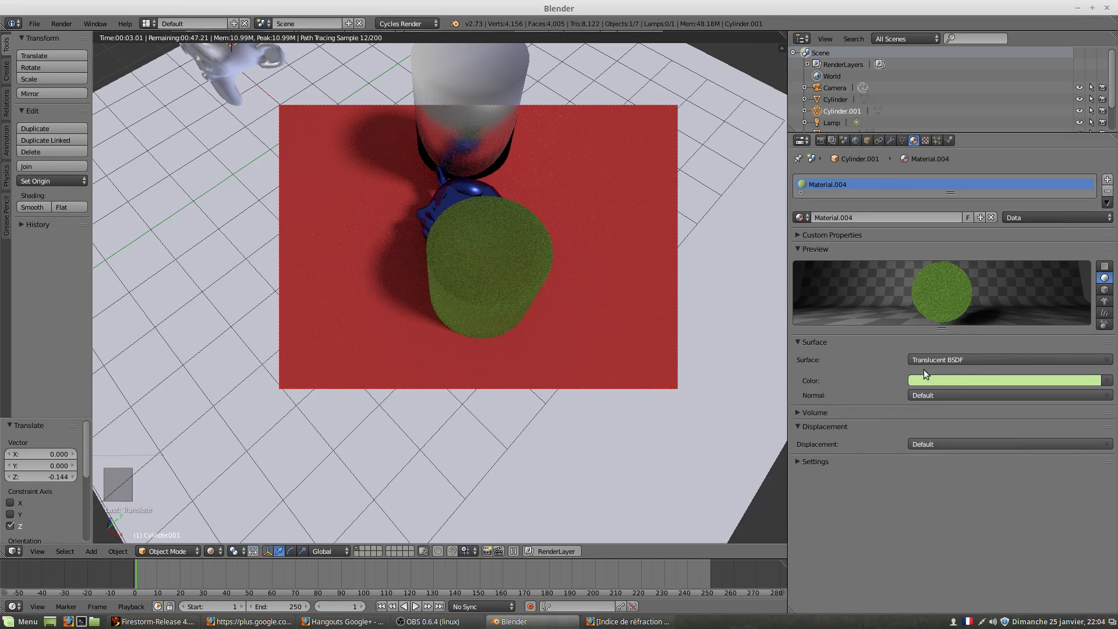
left_click(939, 360)
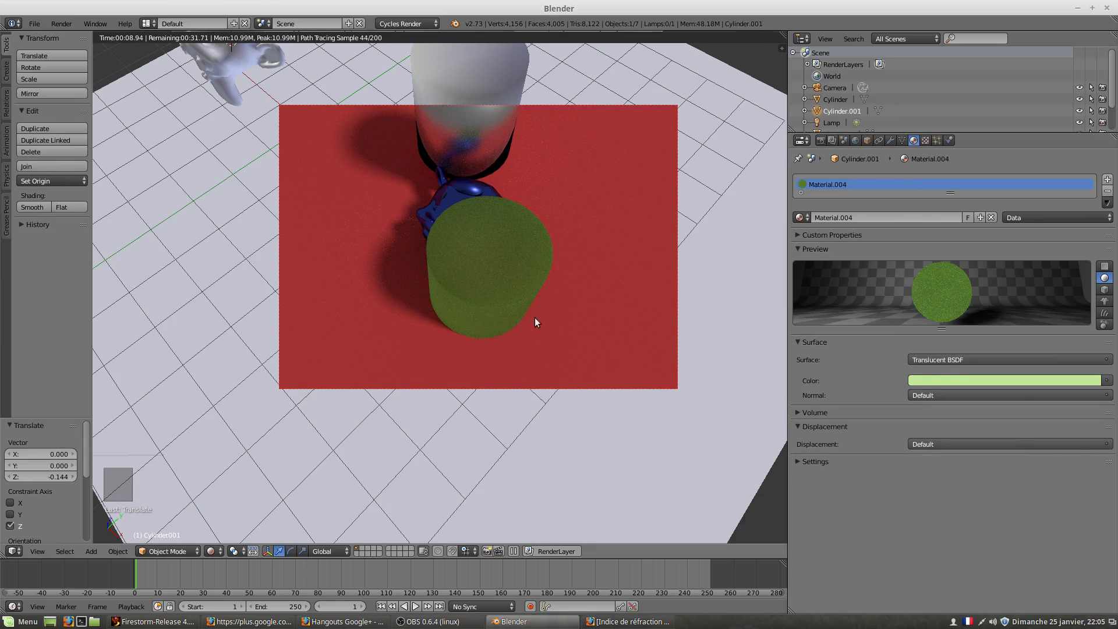
middle_click_drag(497, 320, 505, 275)
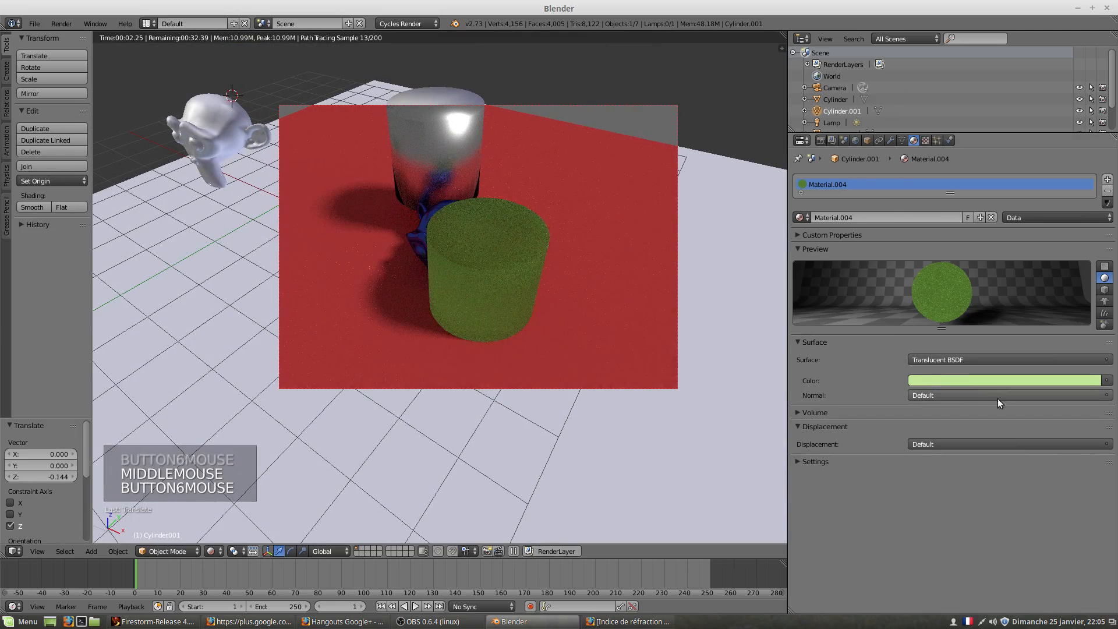
left_click(942, 359)
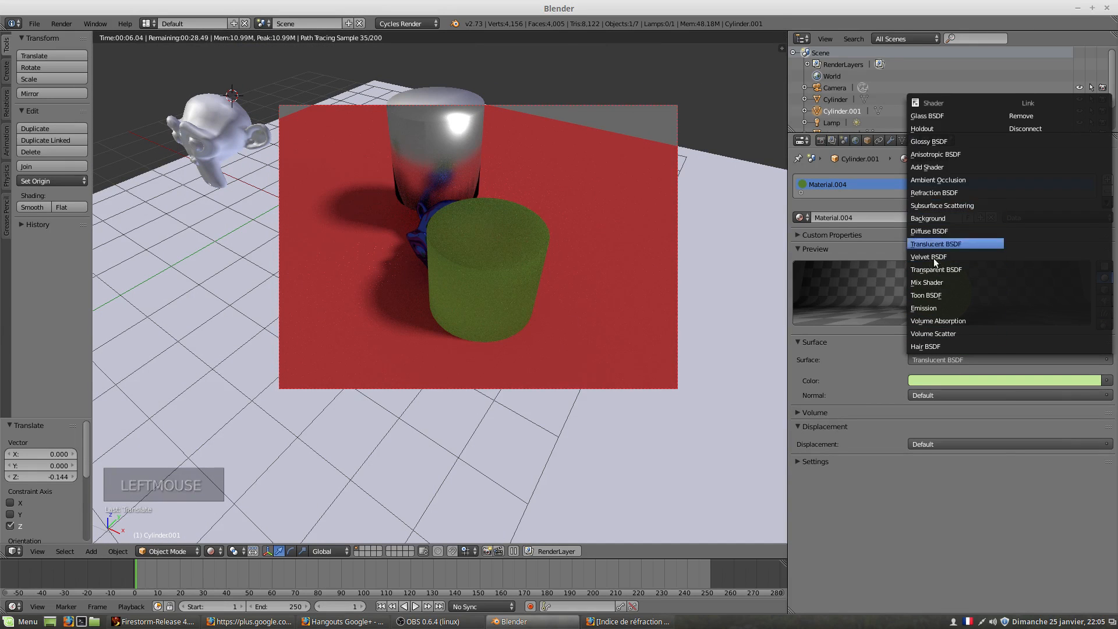
scroll(446, 289, "up", 2)
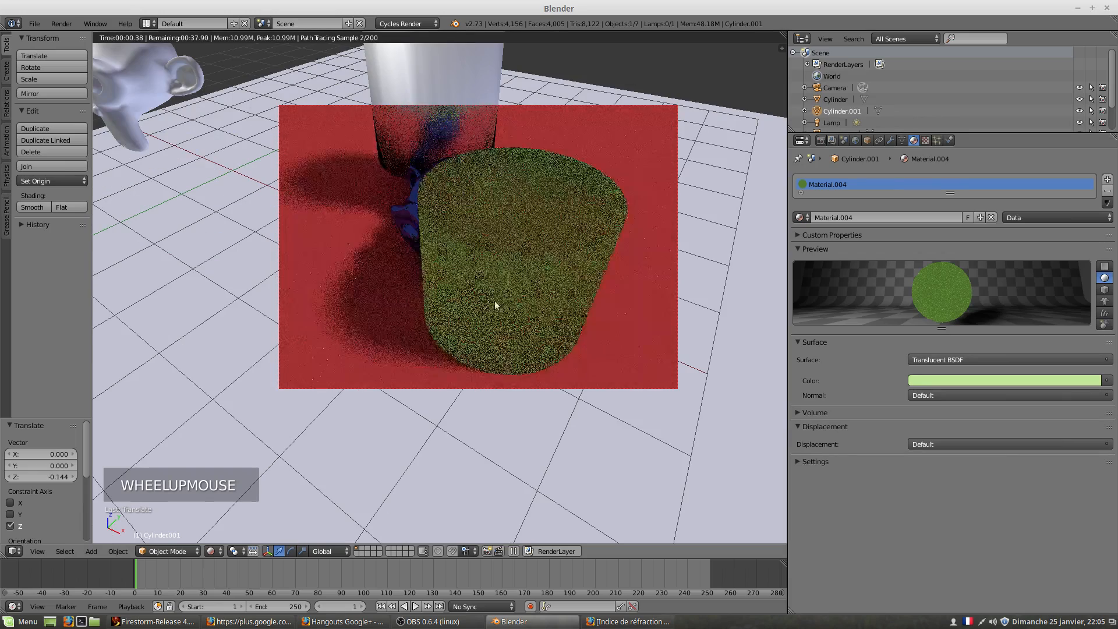
middle_click_drag(470, 282, 575, 256)
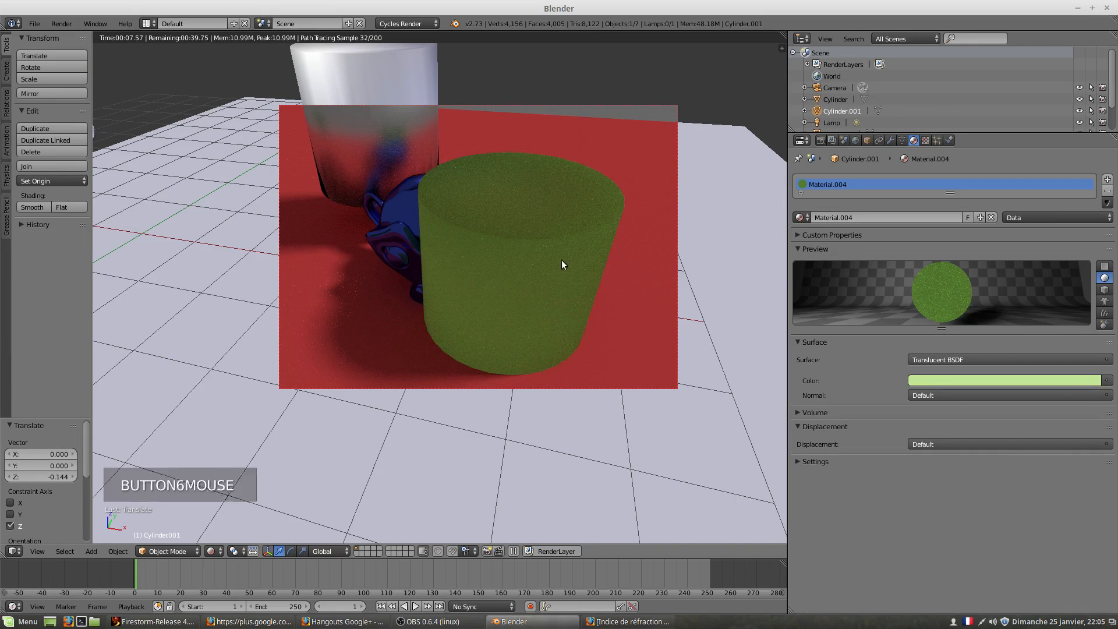
middle_click_drag(561, 260, 383, 220)
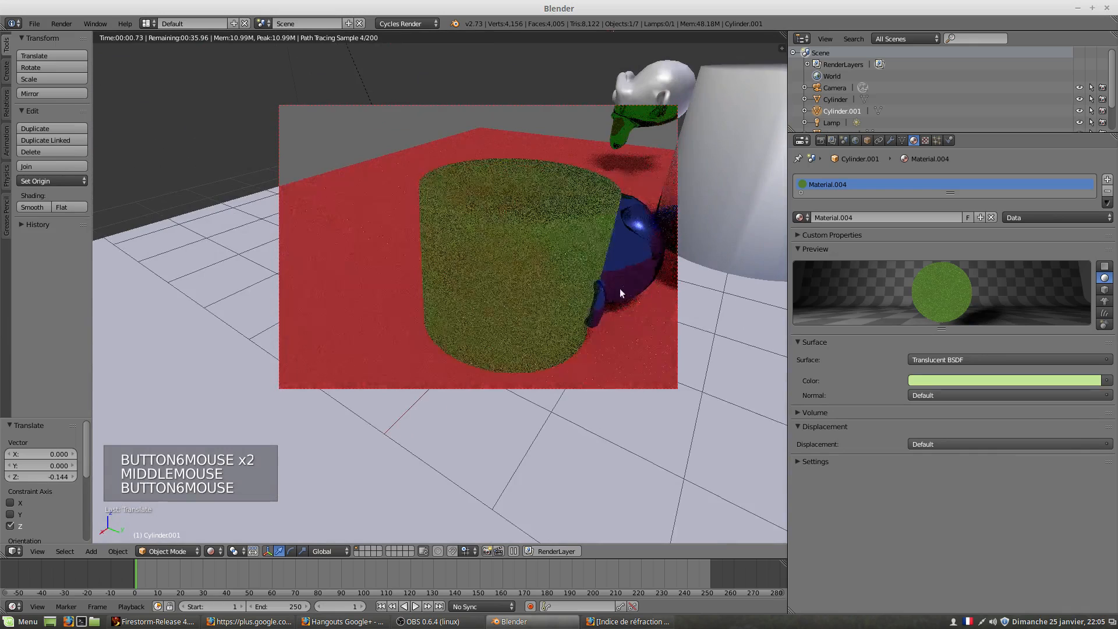
middle_click_drag(607, 288, 572, 274)
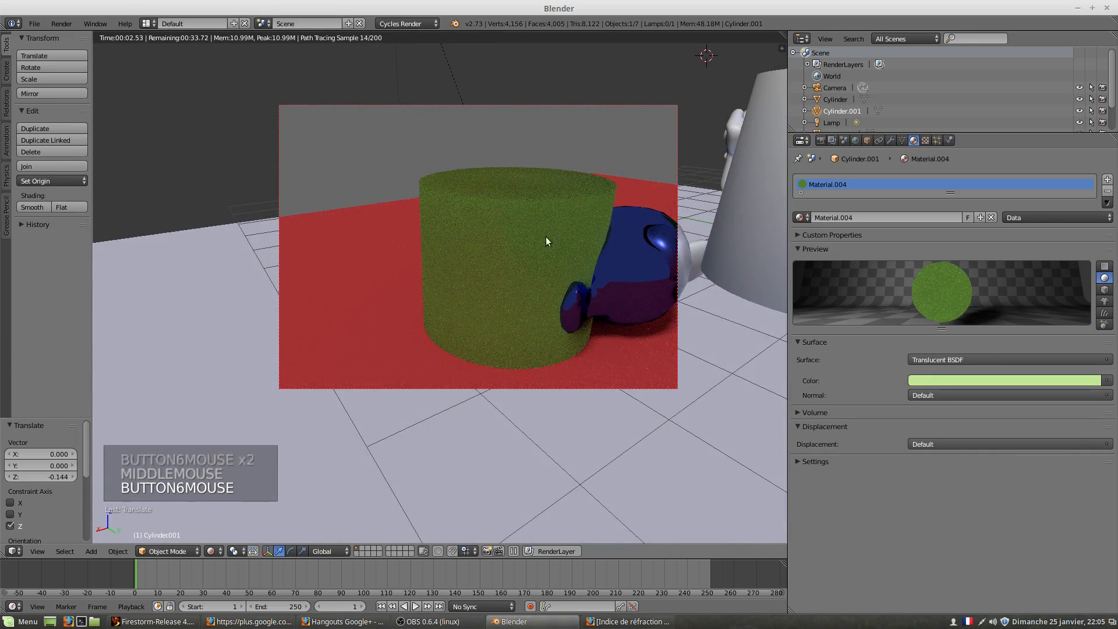
middle_click_drag(469, 274, 548, 290)
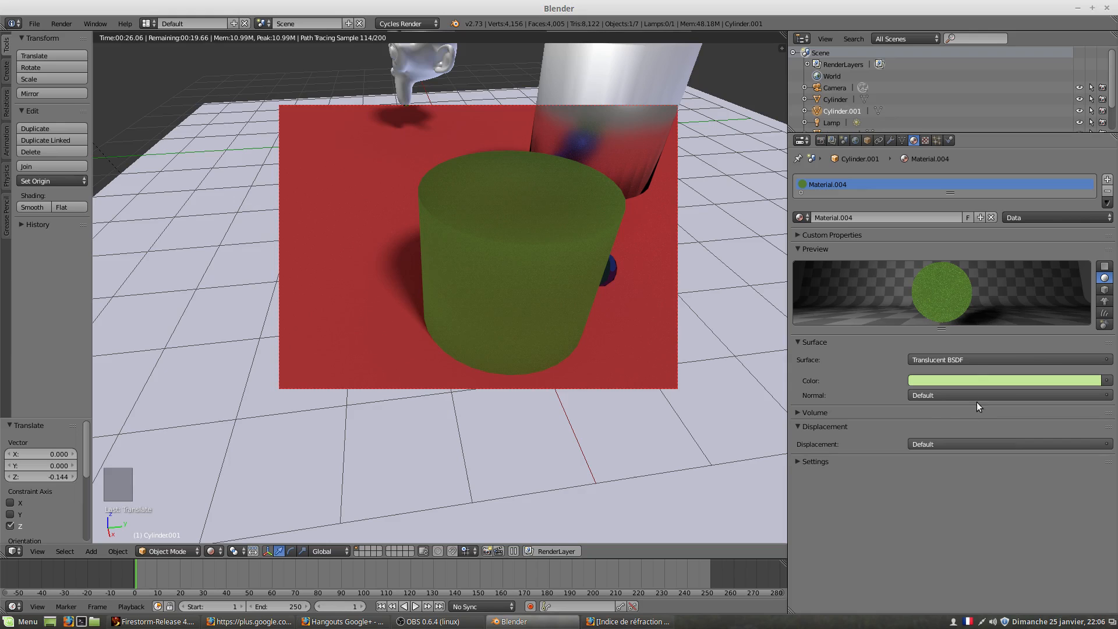
Apply Velvet BSDF to Cylinder.001's surface and try a sigma of 0.498 before raising it to 0.913.
left_click(952, 358)
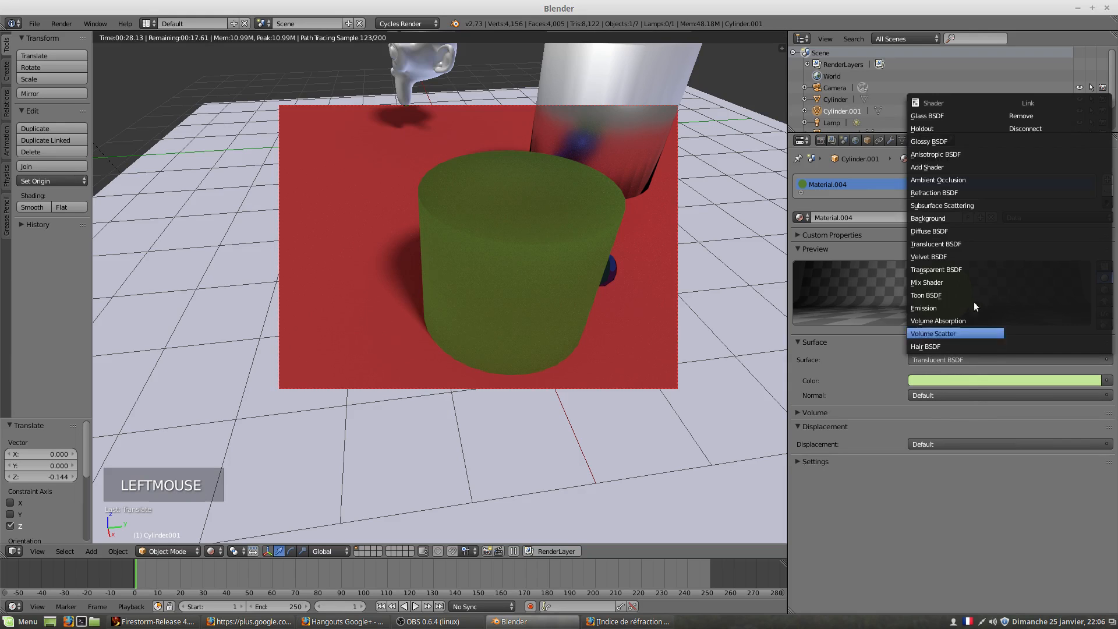
left_click(952, 256)
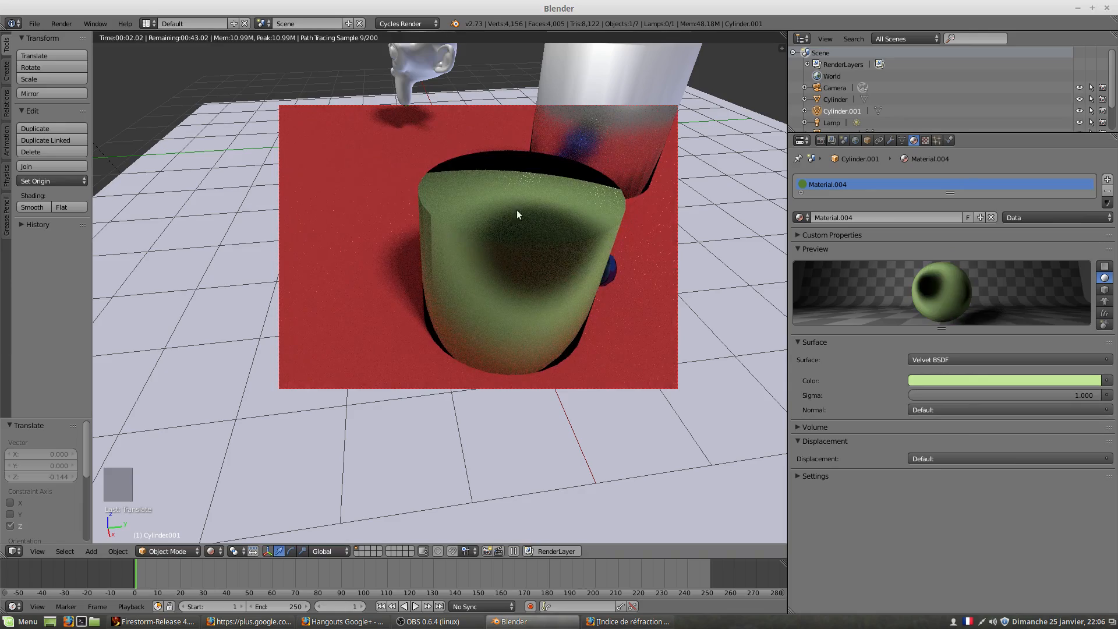
middle_click_drag(456, 274, 546, 265)
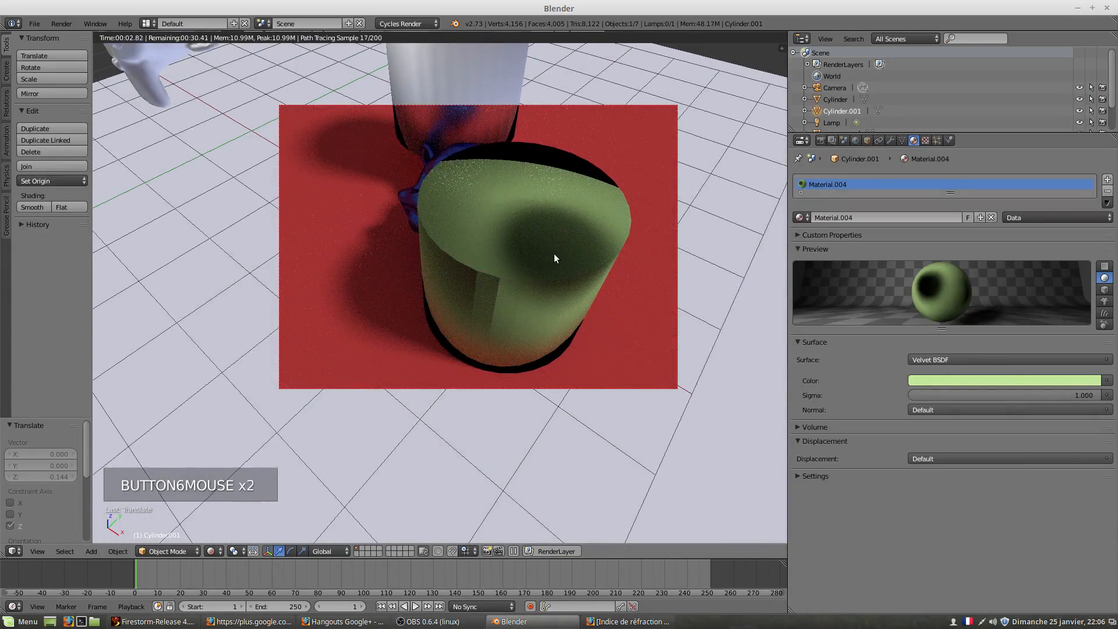
middle_click_drag(554, 253, 519, 276)
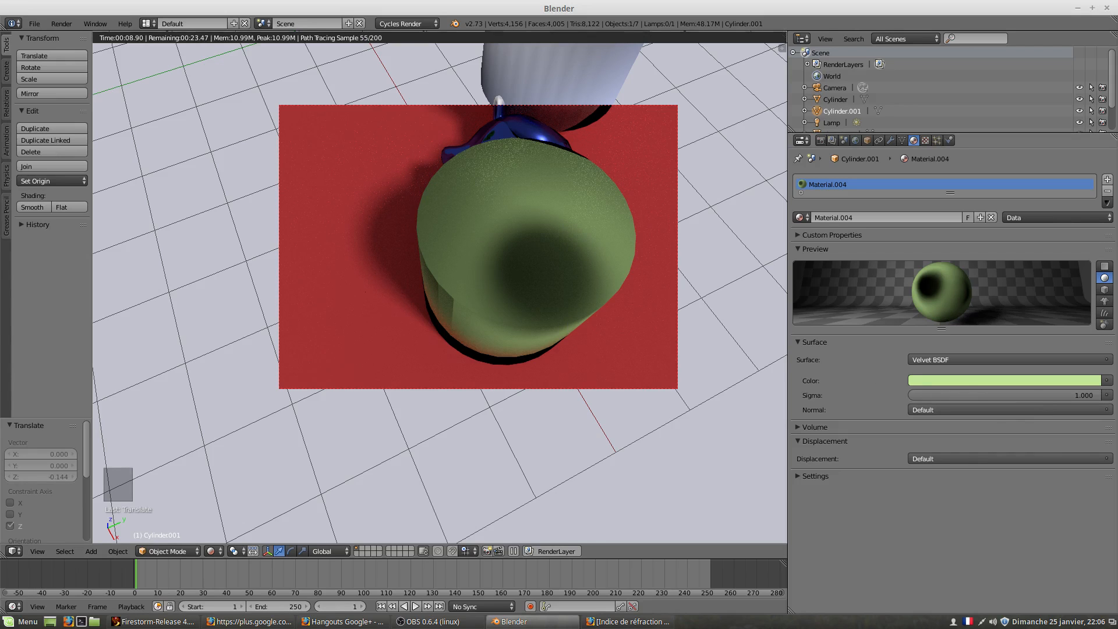
left_click_drag(1070, 396, 975, 395)
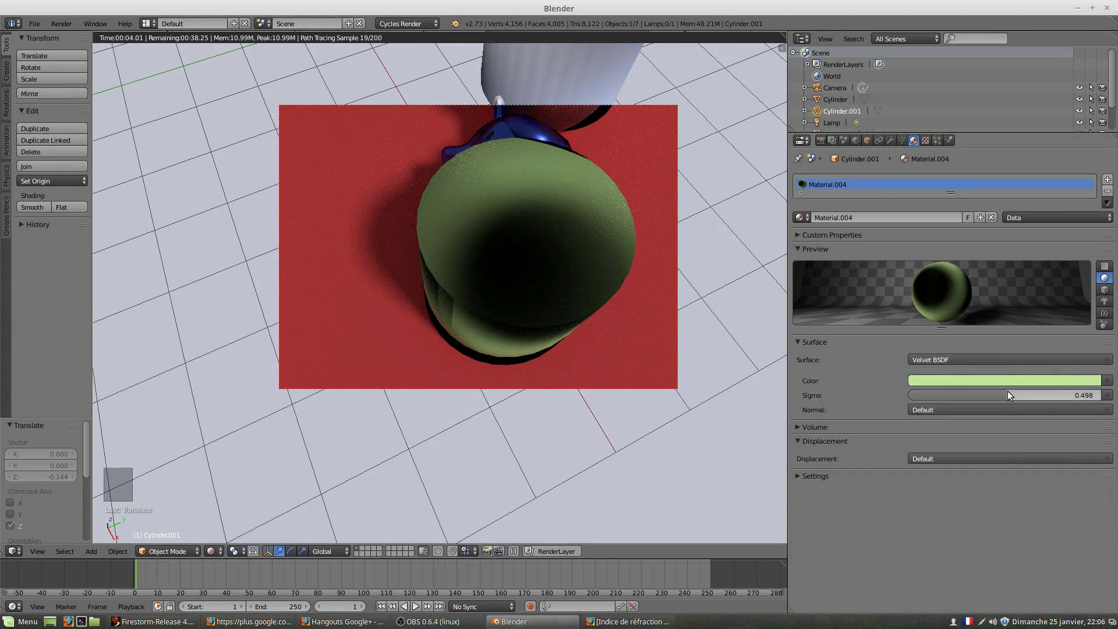
left_click_drag(1008, 395, 1085, 395)
Try red and magenta as Cylinder.001's velvet color, then set it to a bright pink at full brightness.
left_click(1069, 381)
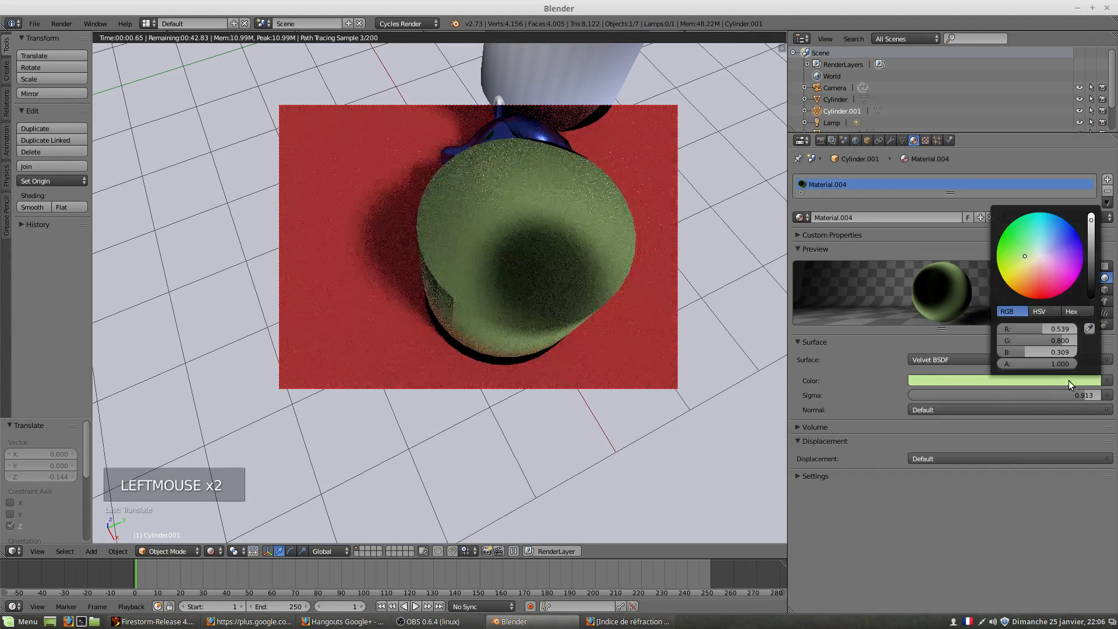
left_click(1042, 298)
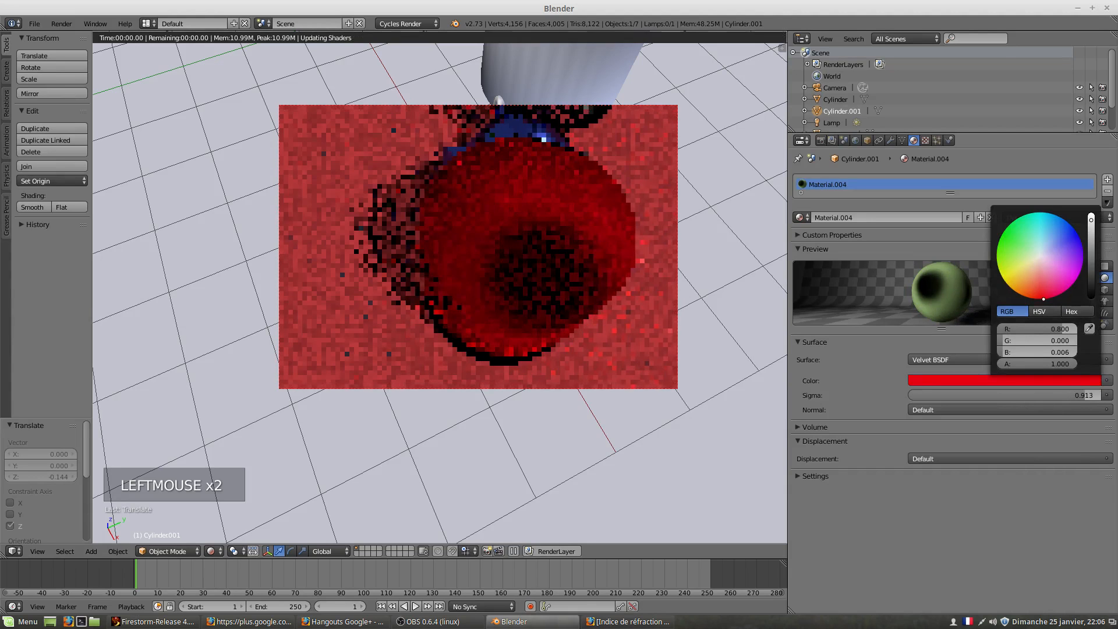
left_click_drag(1044, 299, 1045, 299)
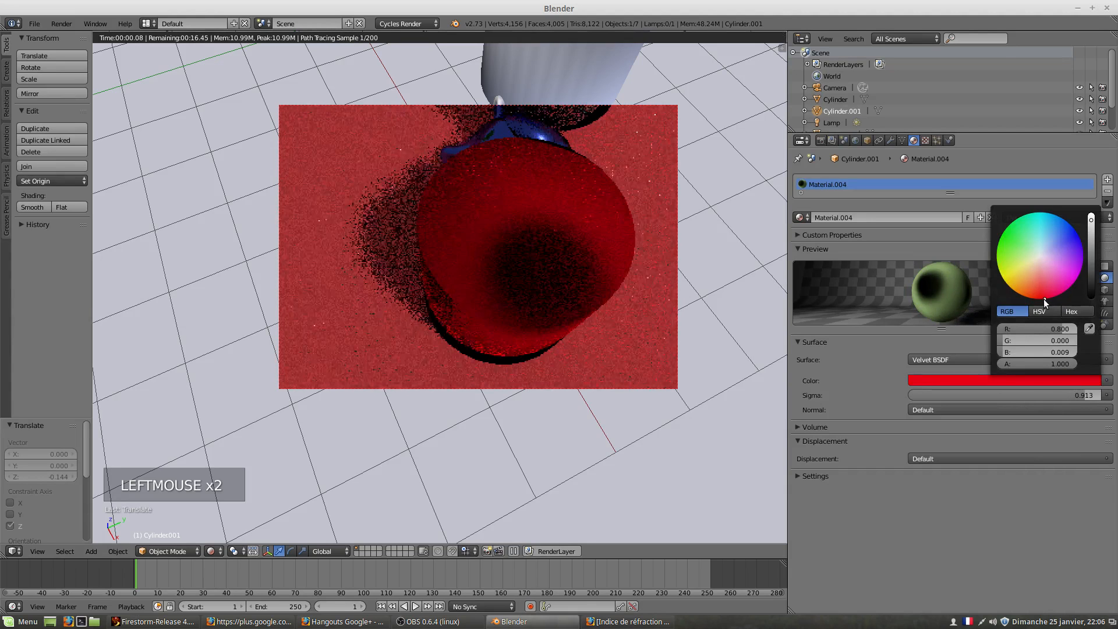
left_click(1077, 278)
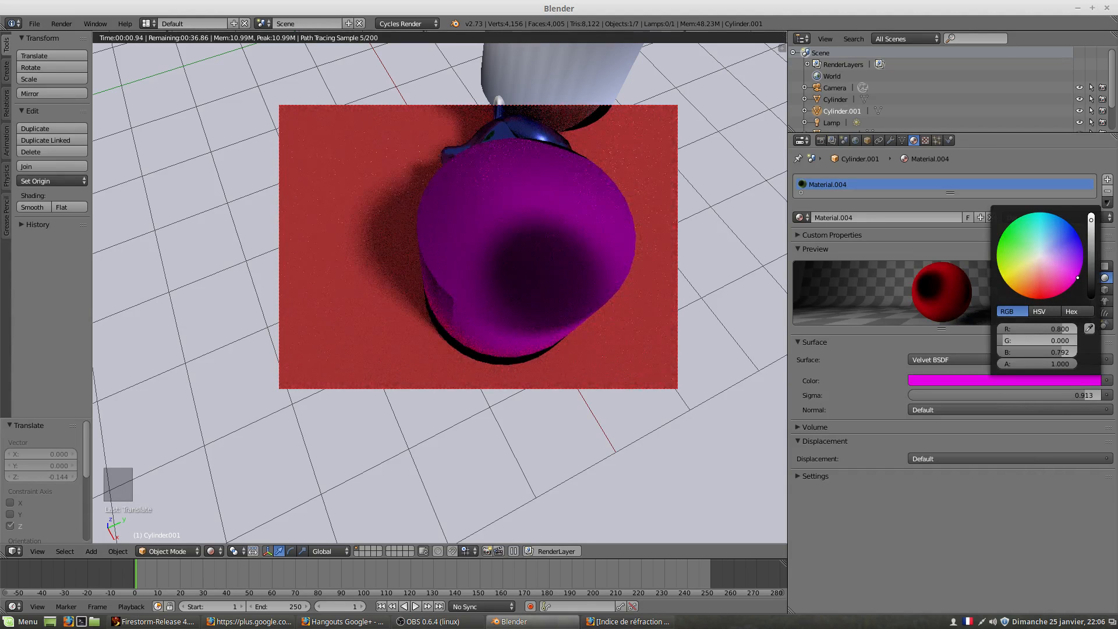
left_click_drag(1091, 220, 1091, 214)
left_click_drag(1077, 277, 1069, 288)
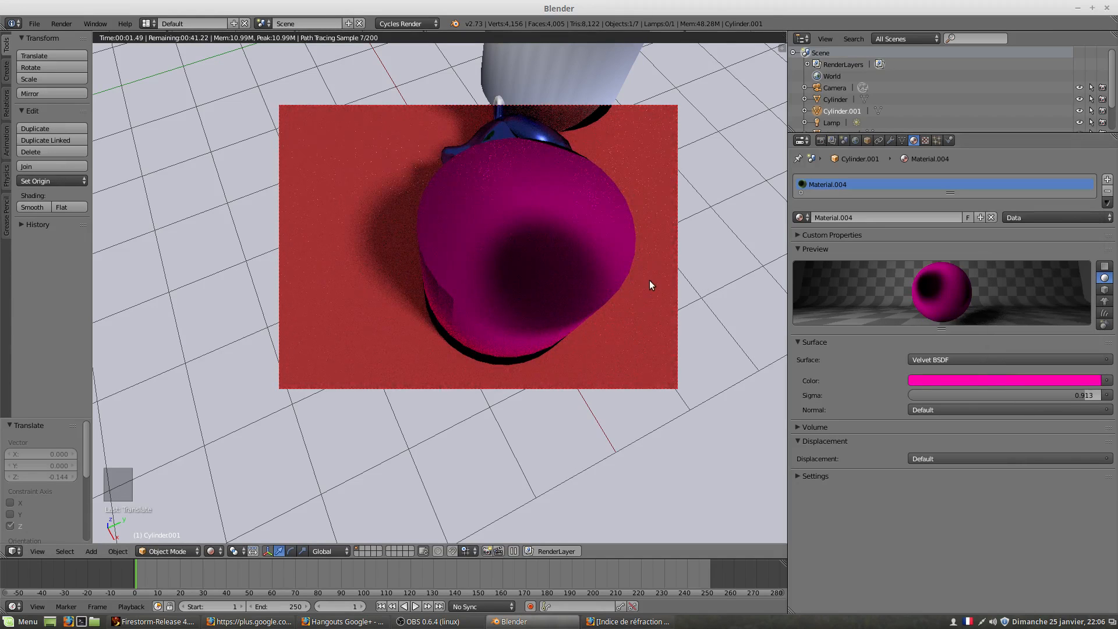
Set the velvet sigma to 1.000 and inspect the pink cylinder from above.
left_click_drag(1059, 397, 1081, 397)
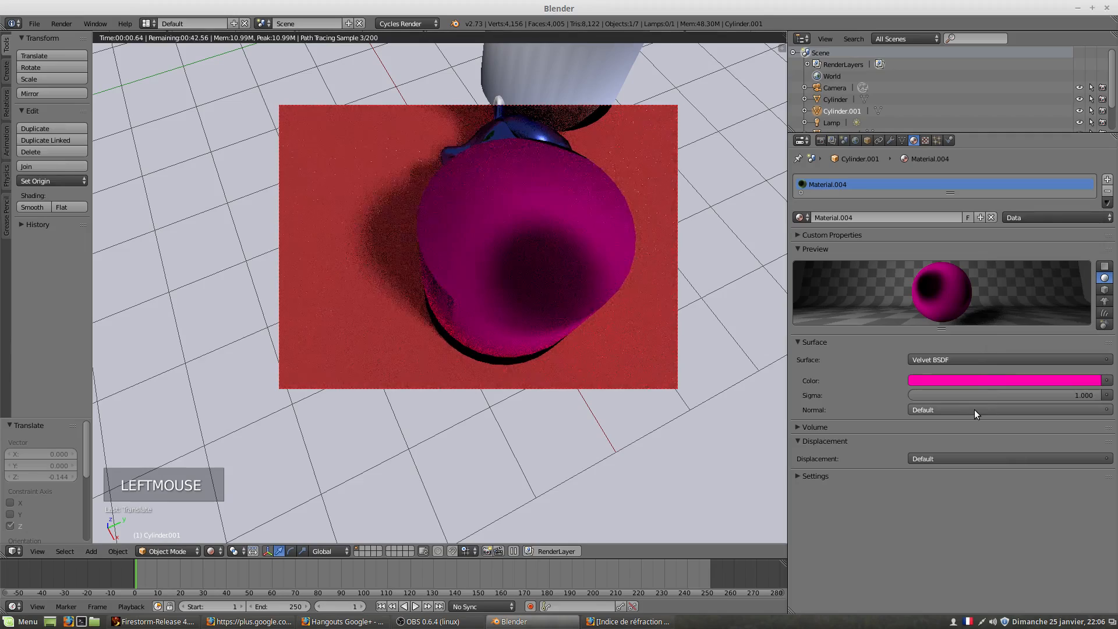
middle_click_drag(633, 302, 557, 287)
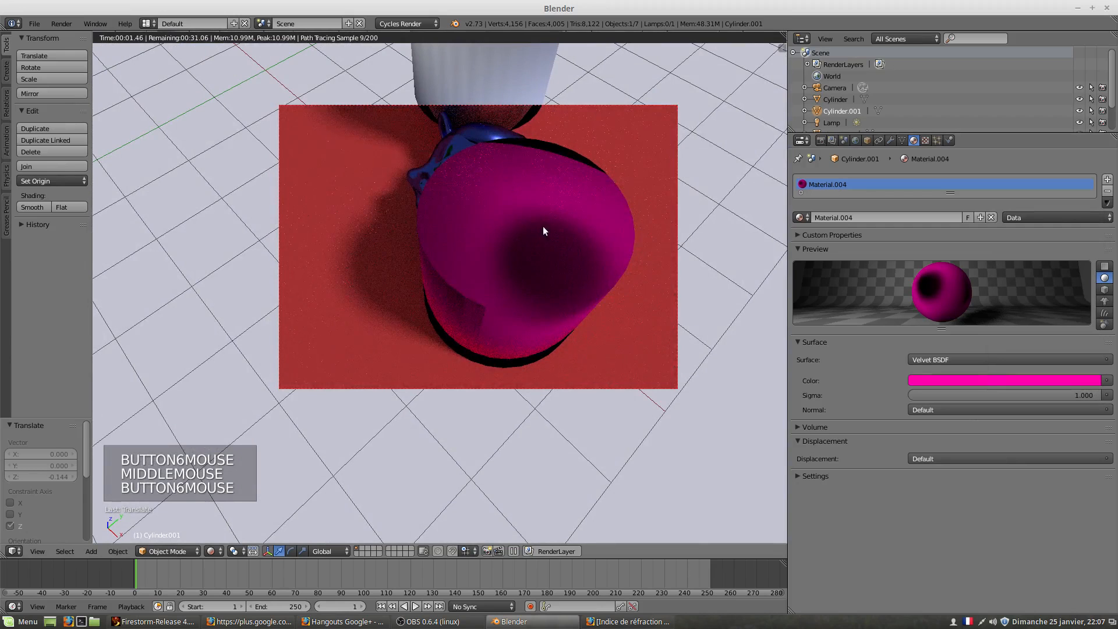
scroll(510, 232, "up", 2)
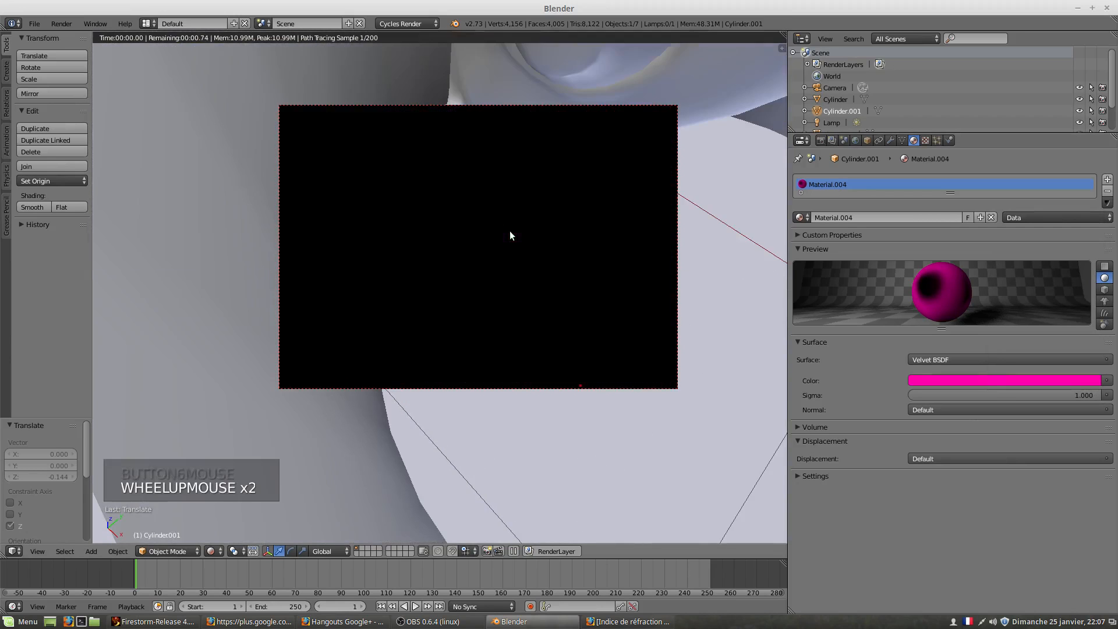
View Cylinder.001 from another side, try Glossy BSDF on its surface, and return it to Velvet BSDF.
scroll(512, 236, "down", 1)
scroll(519, 234, "down", 2)
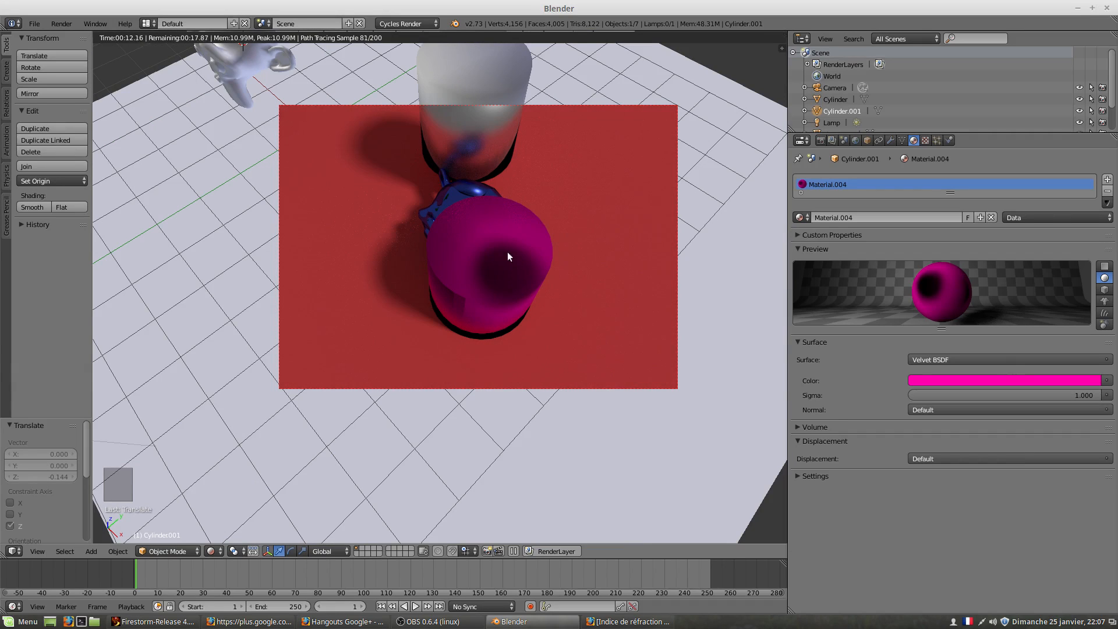
middle_click_drag(473, 267, 604, 264)
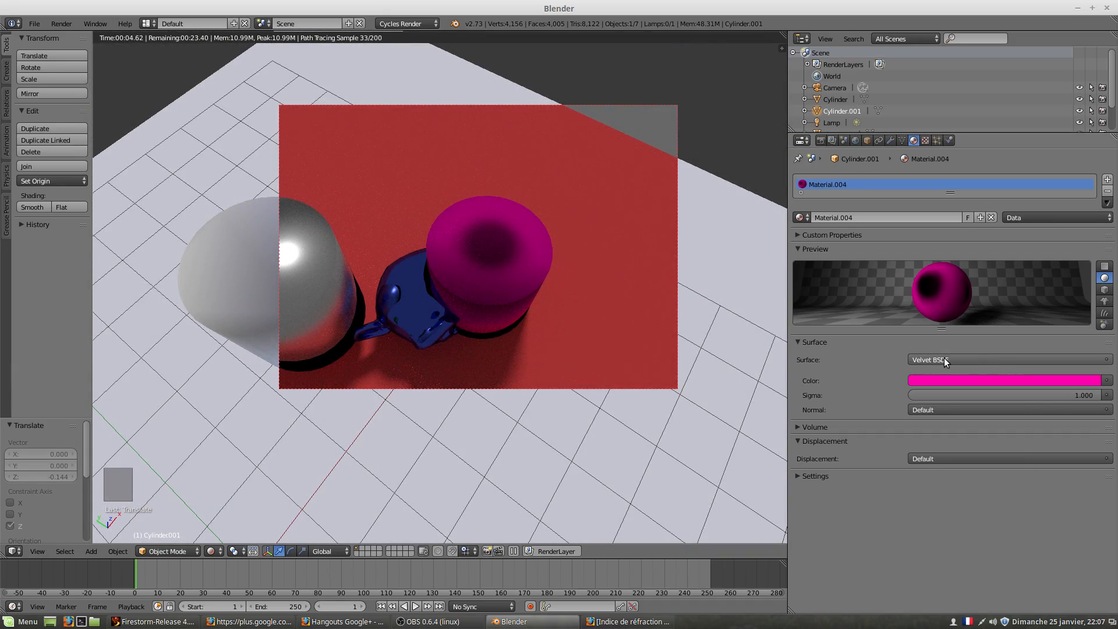
left_click(975, 360)
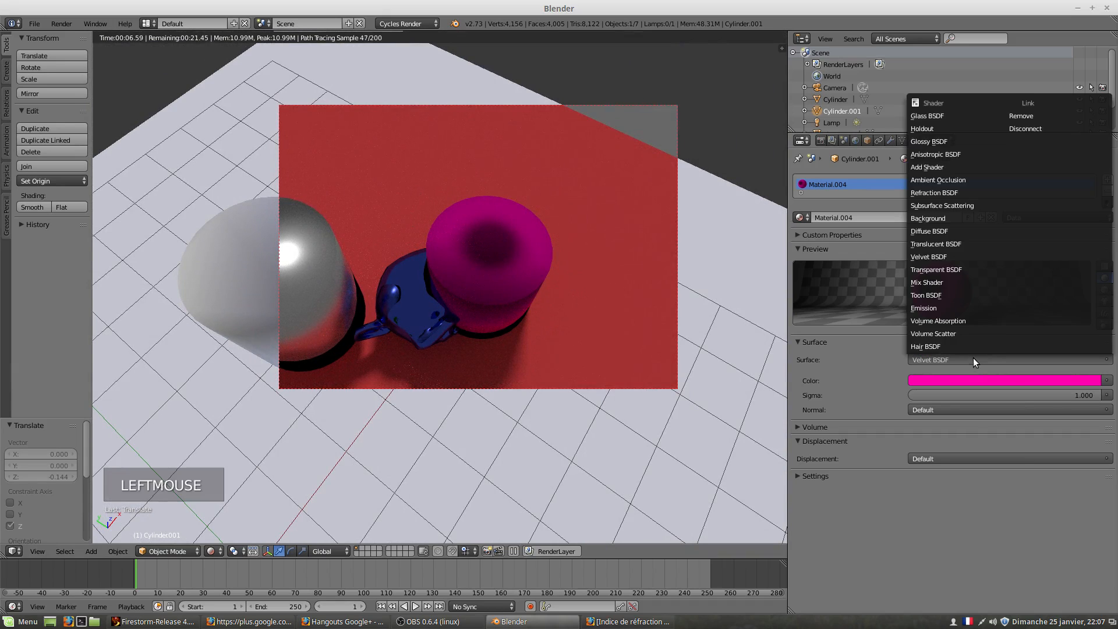
left_click(937, 141)
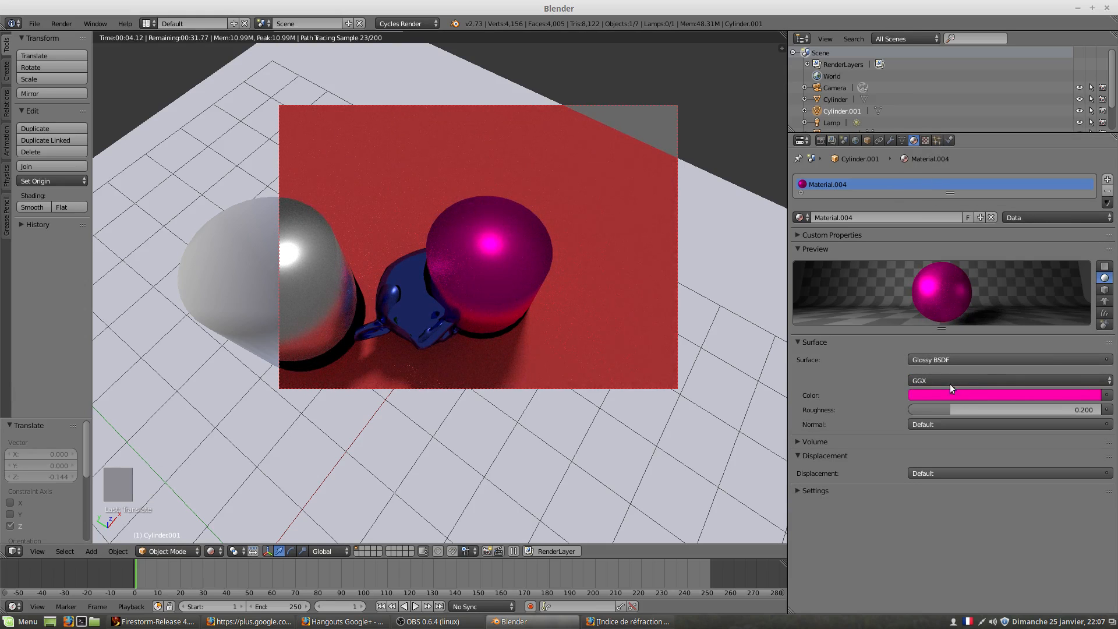
left_click(945, 359)
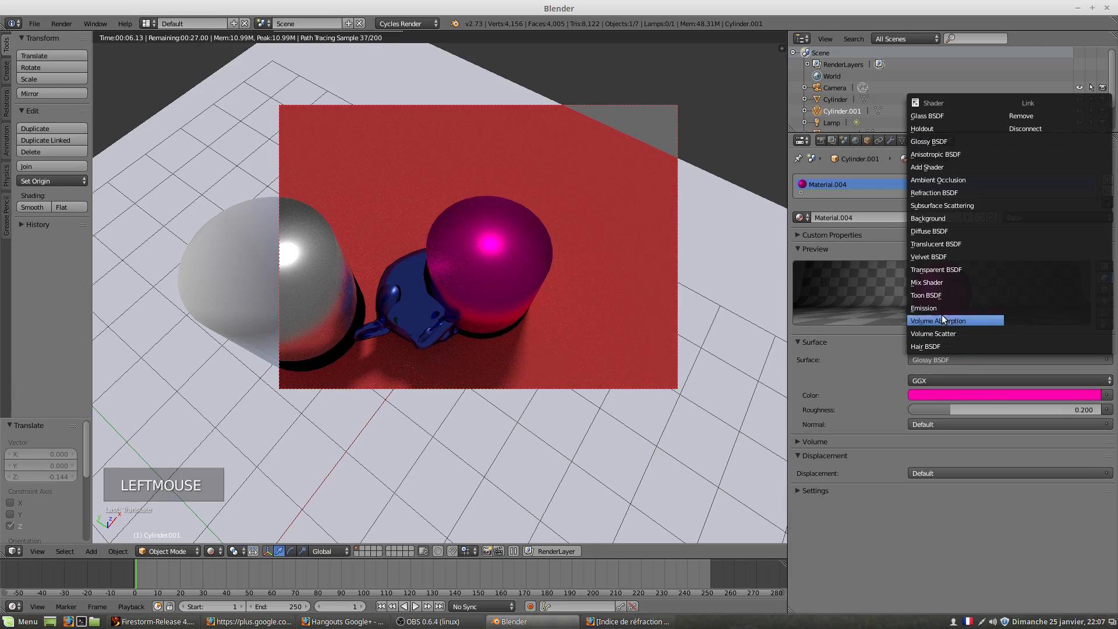
left_click(935, 257)
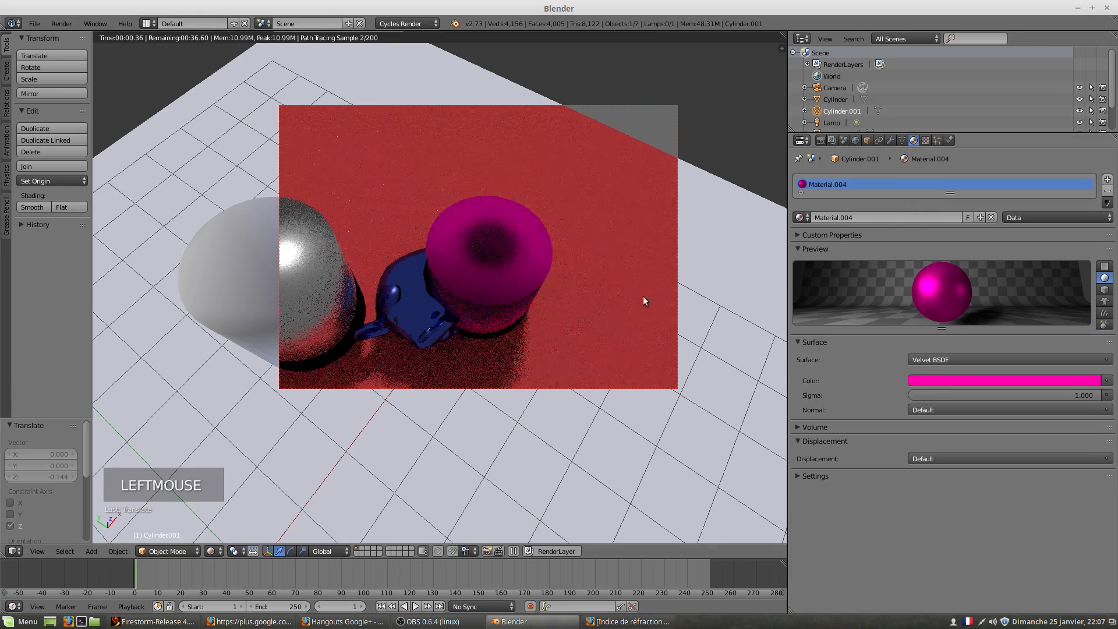
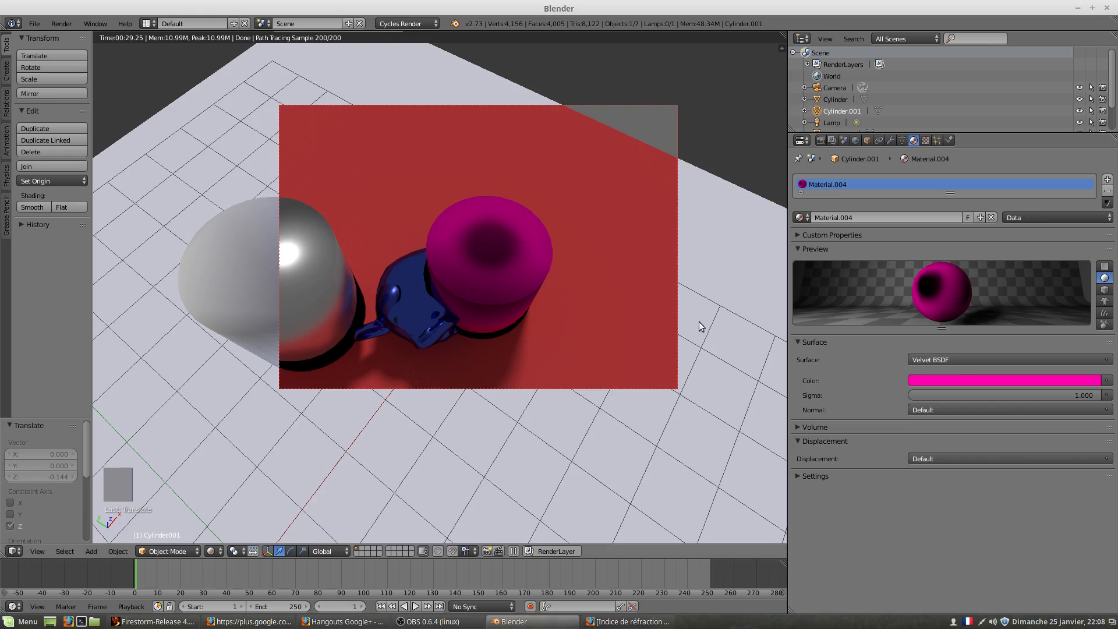
Apply Velvet BSDF to the surface of the red floor plane, Plane.001.
scroll(582, 280, "down", 2)
middle_click_drag(495, 294, 409, 267)
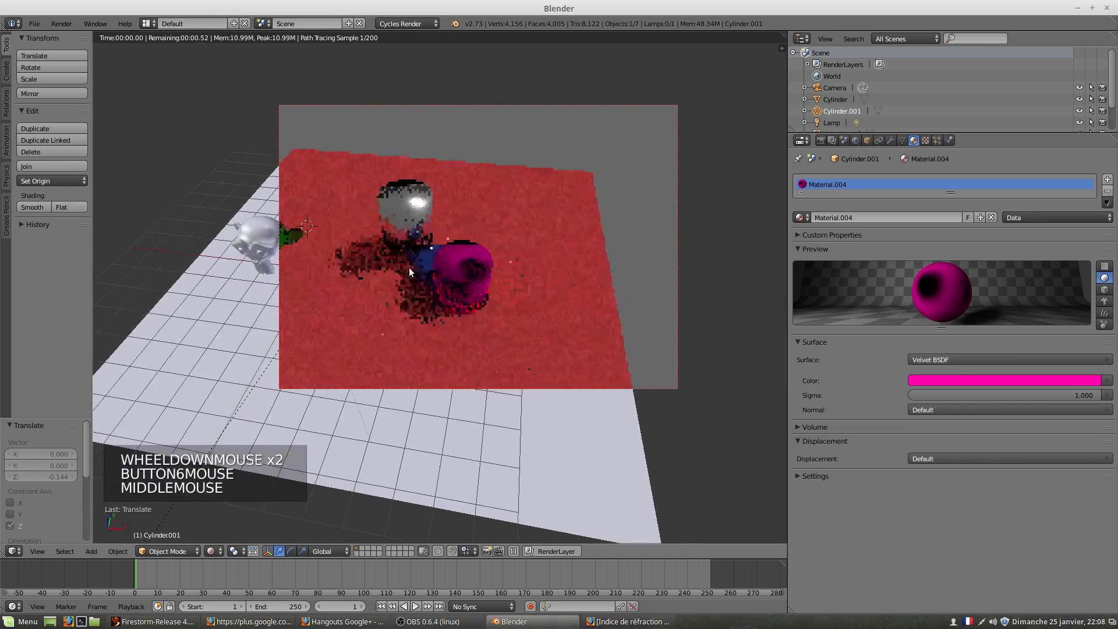
right_click(378, 336)
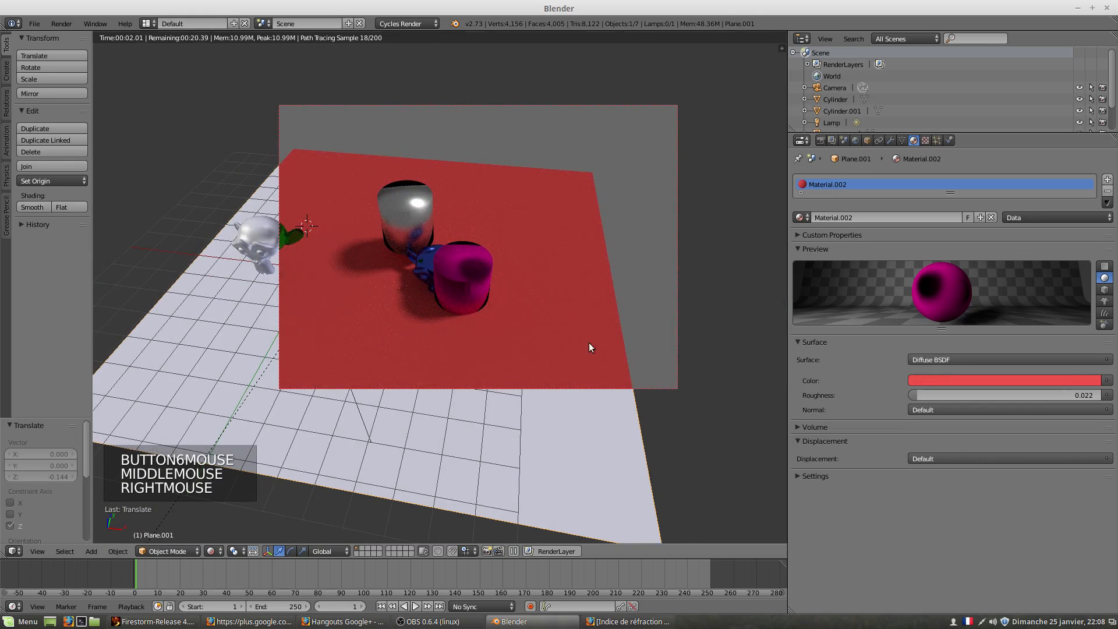
left_click(926, 360)
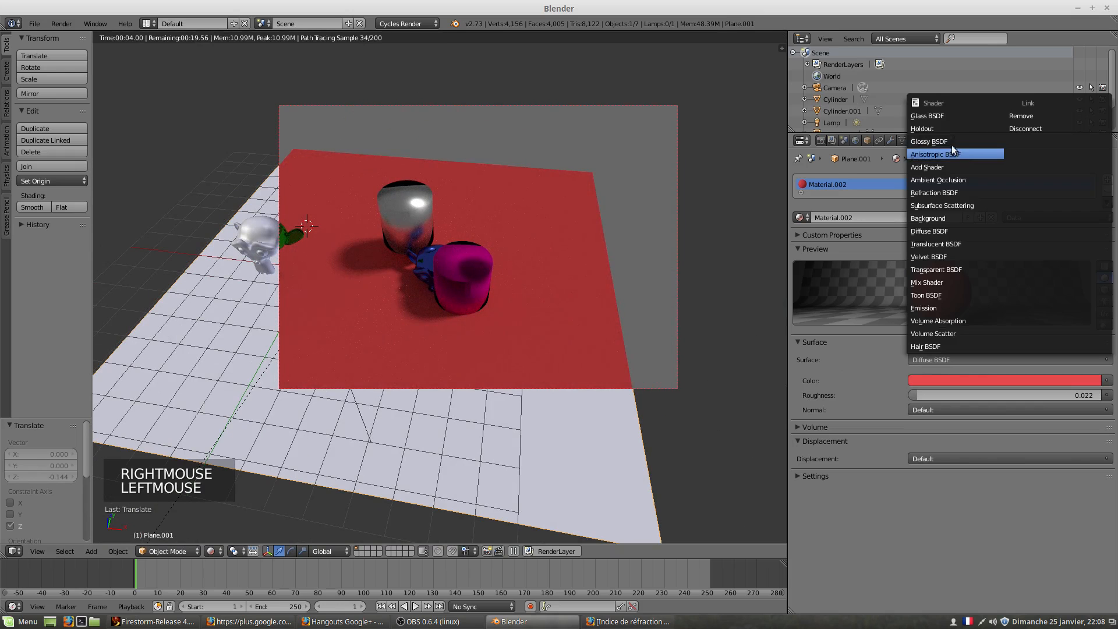
left_click(938, 257)
middle_click_drag(508, 295, 473, 220, "shift")
scroll(478, 246, "left", 1, "shift")
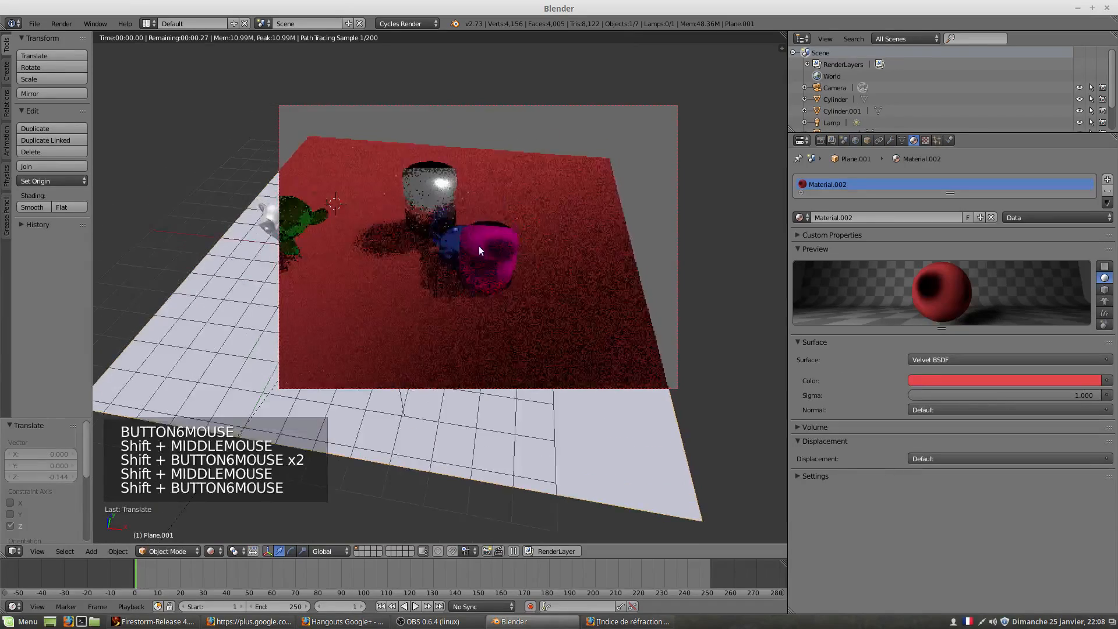
scroll(468, 246, "up", 1)
middle_click_drag(407, 233, 393, 236, "shift")
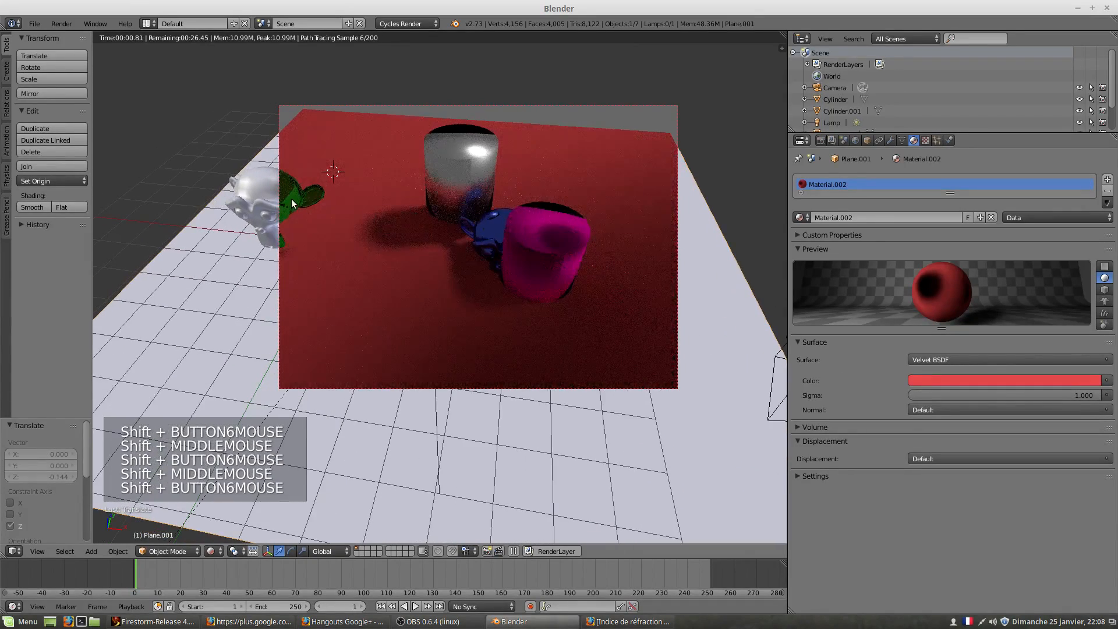
Move the green monkey, Suzanne.001, by about 3.16 in X, 0.12 in Y and -0.42 in Z, placing it beside the cylinders.
right_click(291, 198)
key("g")
key("g")
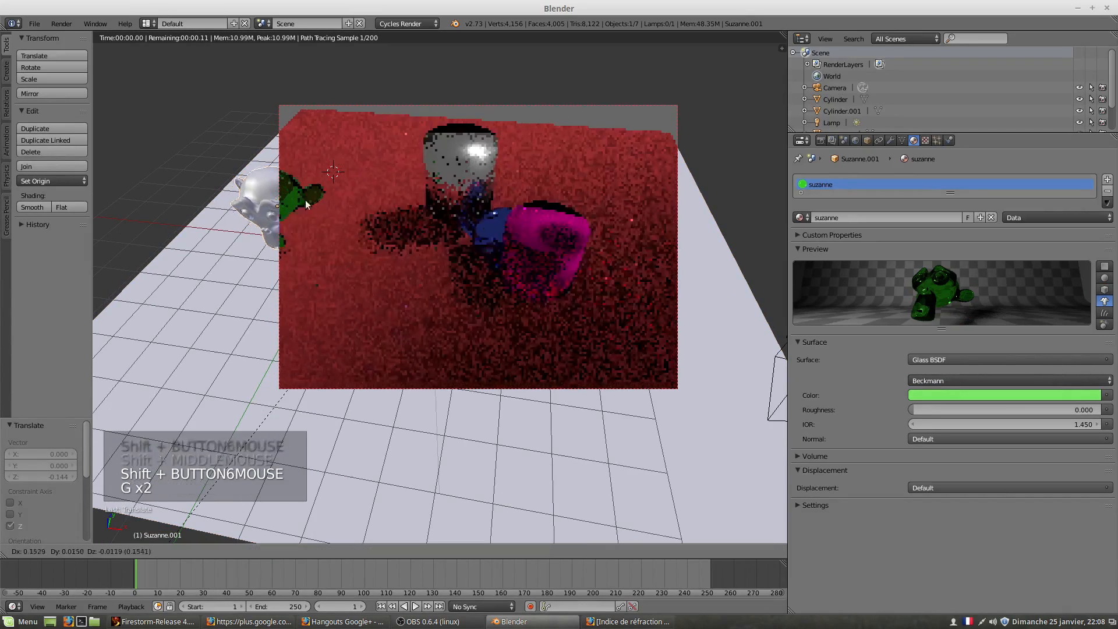
left_click(411, 221)
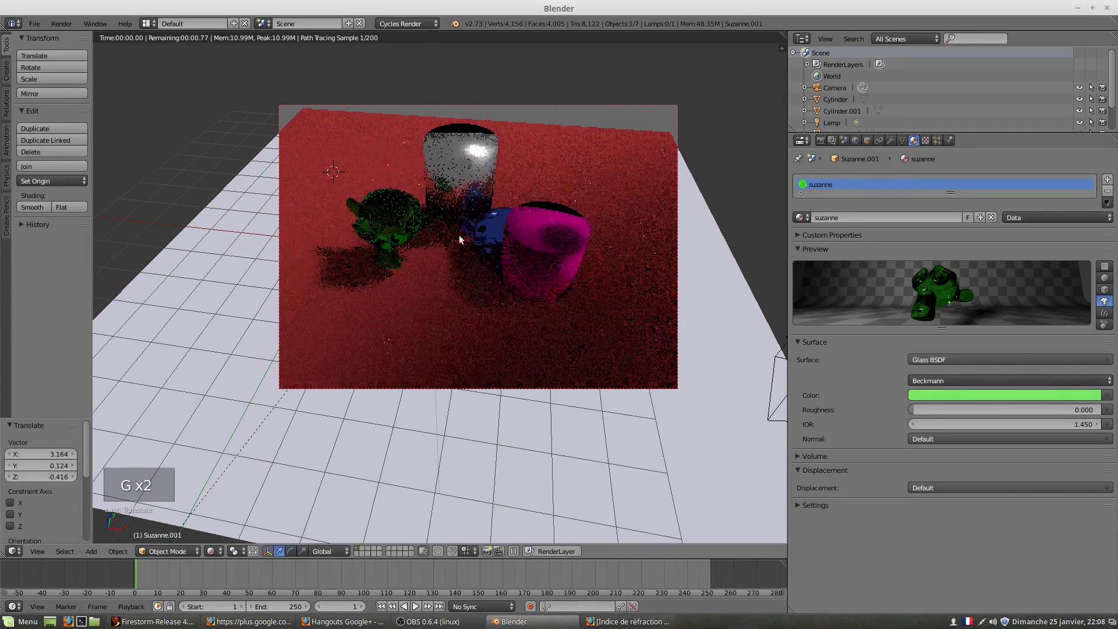
middle_click_drag(487, 247, 463, 243, "shift")
scroll(463, 243, "left", 2, "shift")
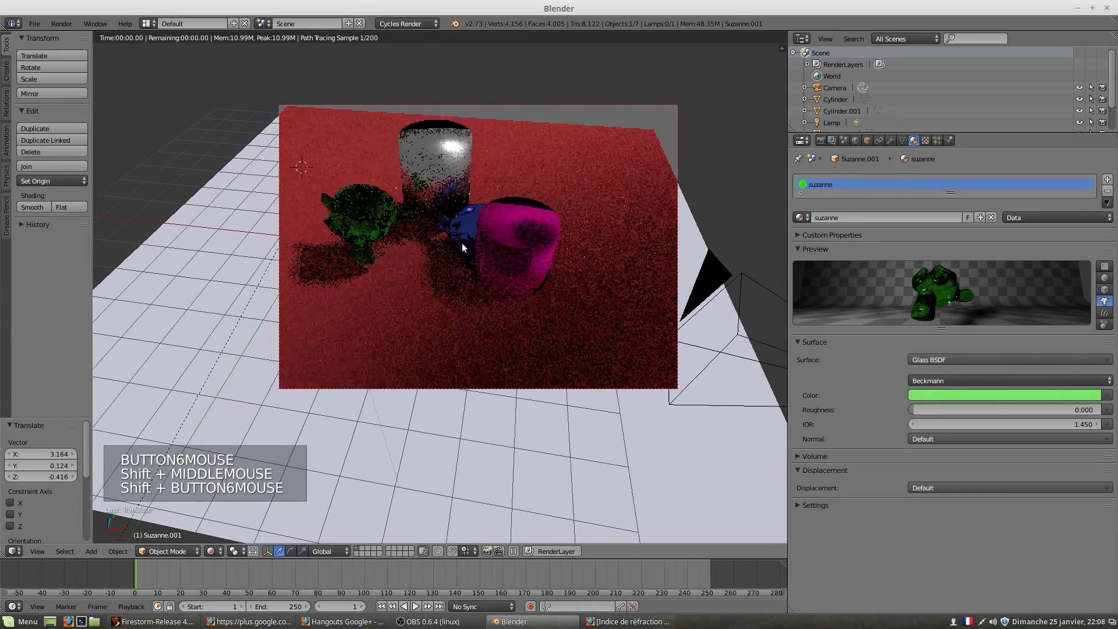
scroll(463, 237, "up", 1)
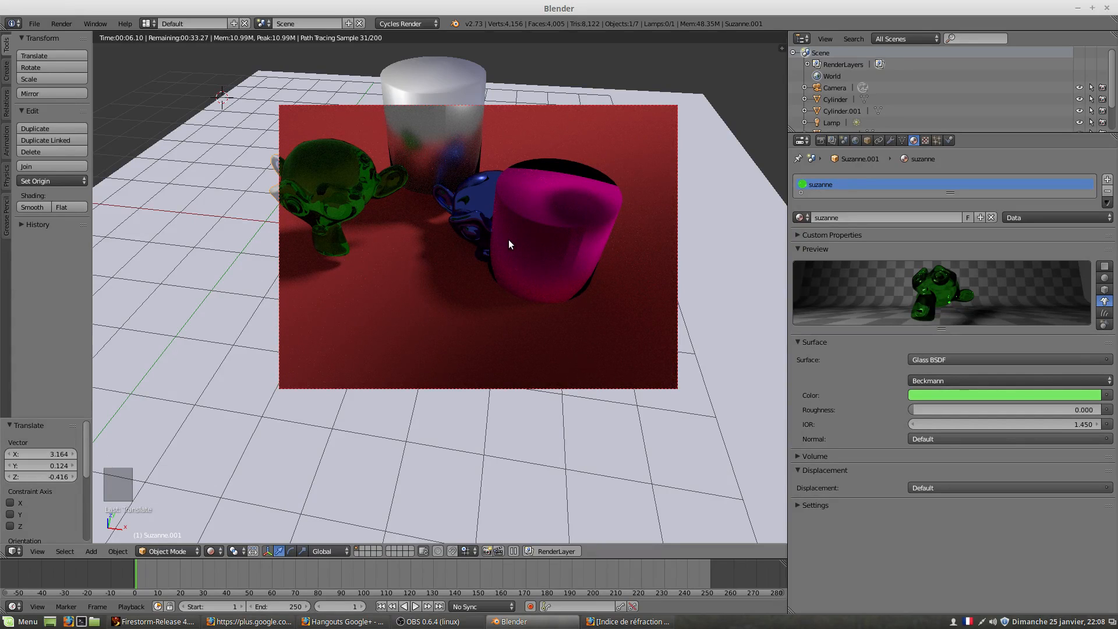
Move the blue Suzanne by about -1.21 in X, -0.17 in Y and 0.05 in Z, placing it between the green monkey and pink cylinder.
right_click(479, 215)
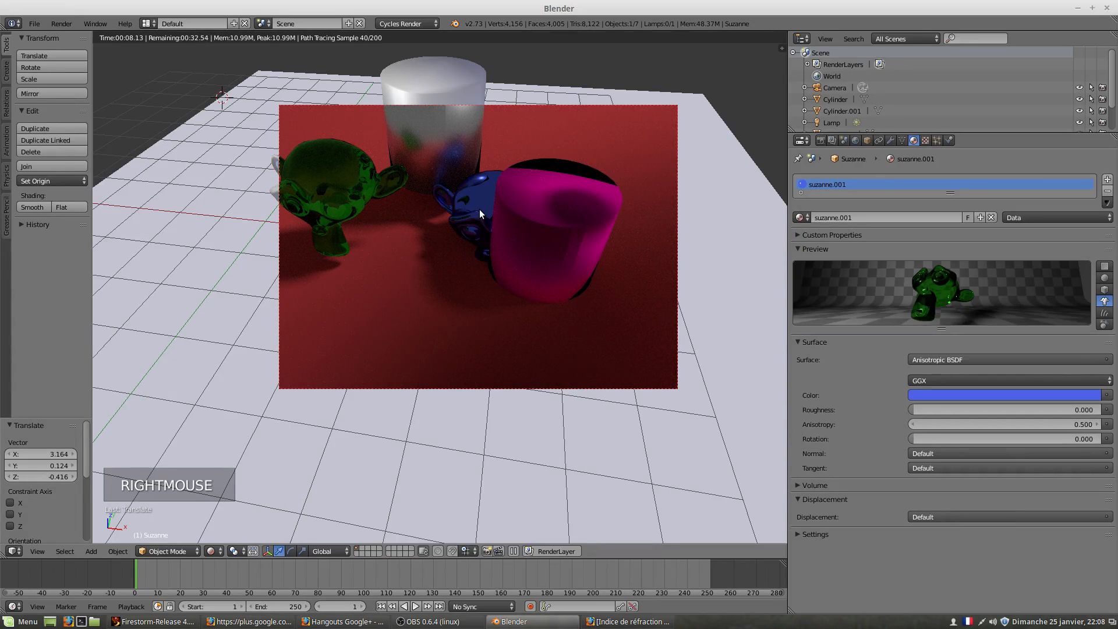
key("g")
key("g")
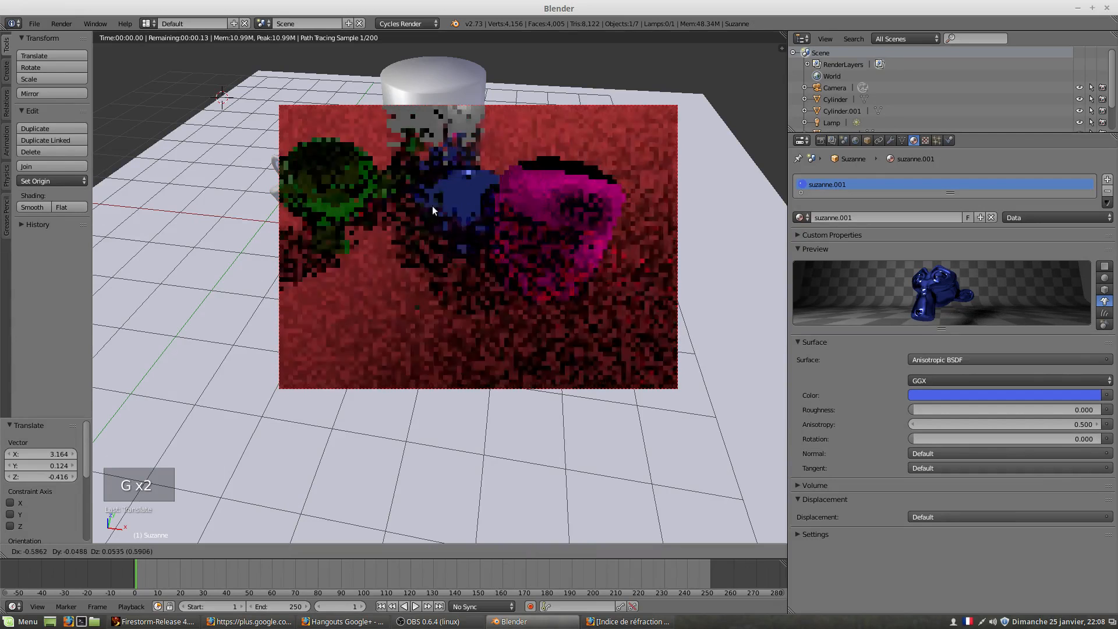
left_click(418, 208)
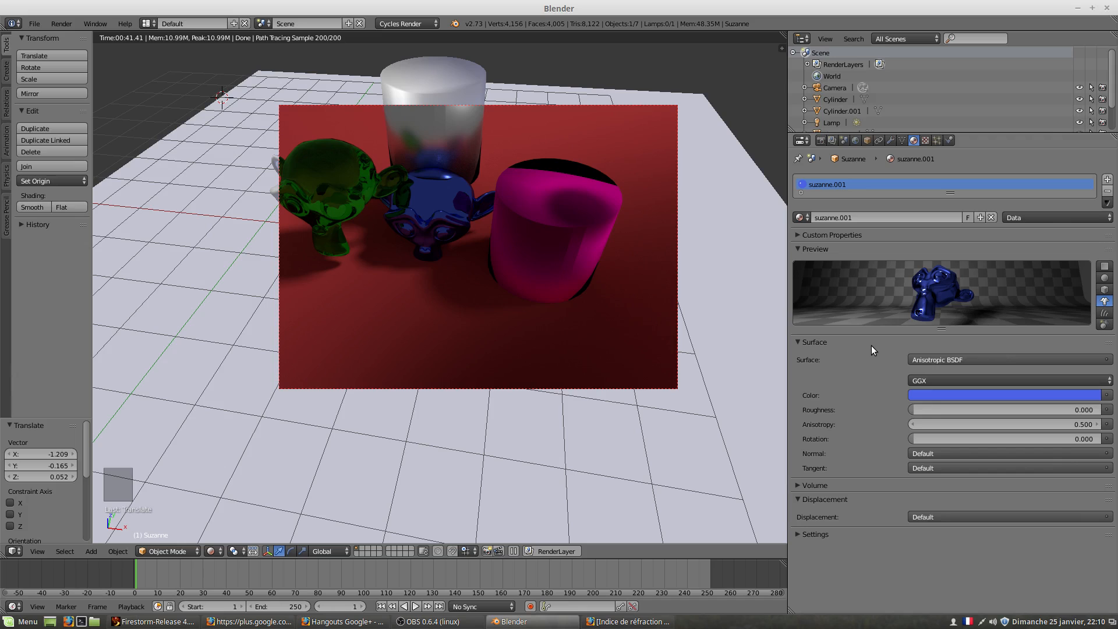
Apply Transparent BSDF to the blue Suzanne's surface.
scroll(862, 372, "down", 1)
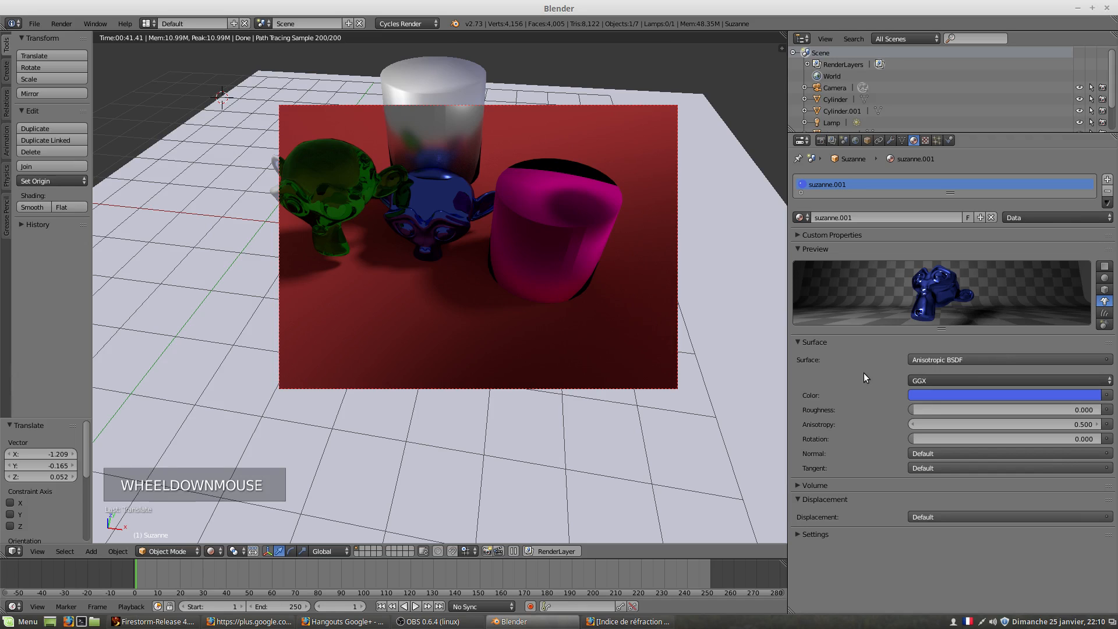
left_click(951, 359)
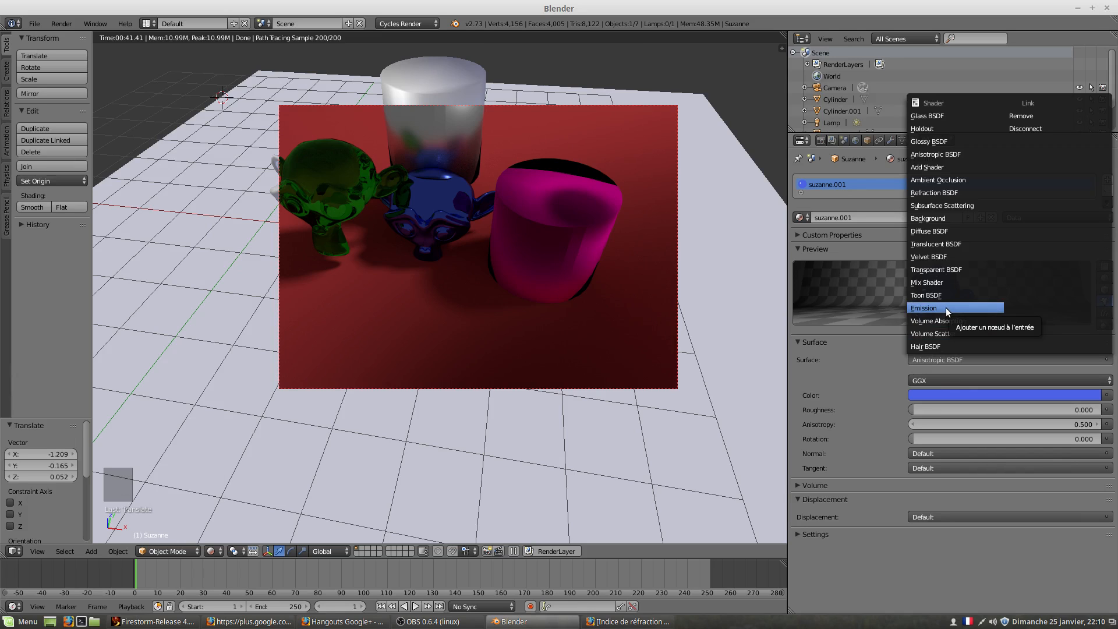
left_click(963, 269)
Apply Transparent BSDF to Cylinder.001's surface and inspect the cylinder from a lower angle.
right_click(564, 224)
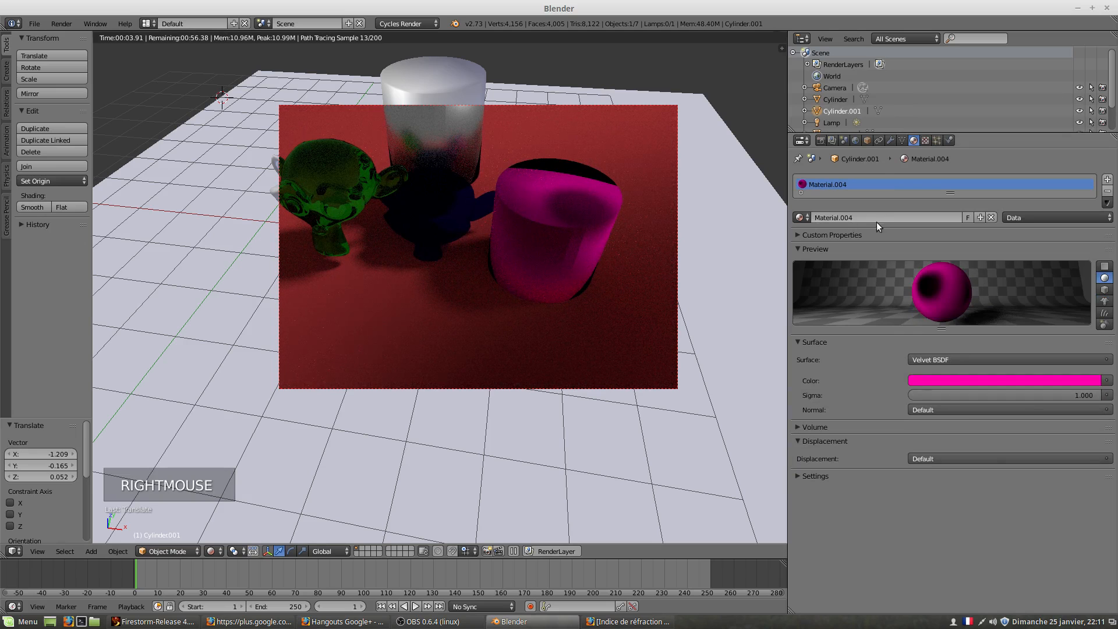
left_click(934, 361)
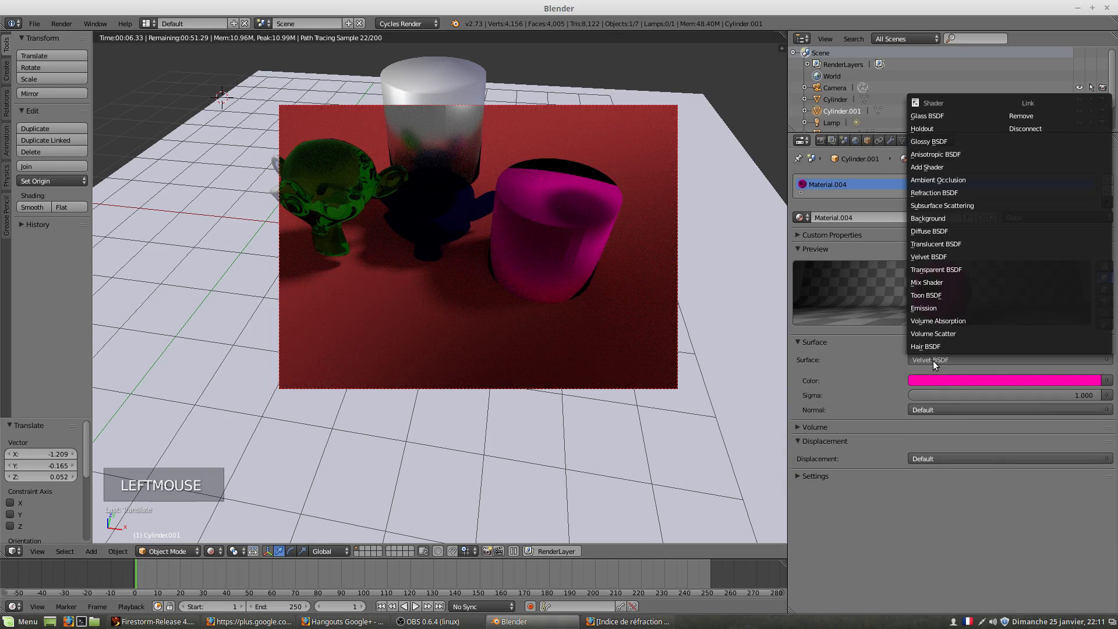
left_click(935, 267)
middle_click_drag(594, 224, 574, 204)
scroll(580, 210, "down", 1, "shift")
scroll(572, 211, "up", 1)
scroll(585, 198, "up", 1, "shift")
scroll(565, 203, "down", 2)
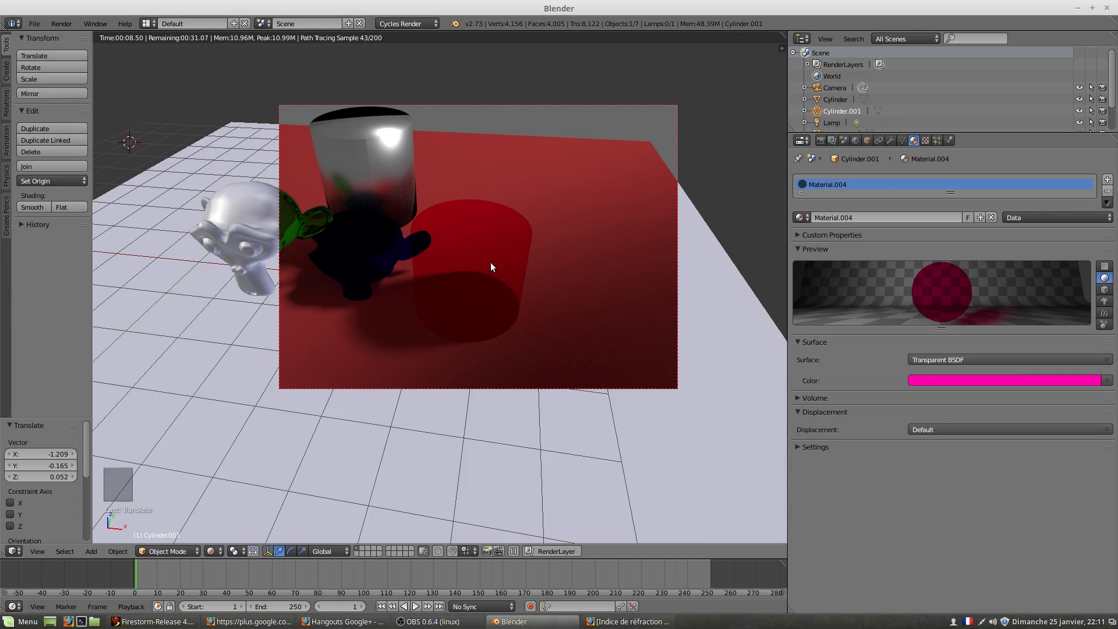
Try Translucent BSDF and Refraction BSDF on Cylinder.001's surface to compare them with Transparent BSDF.
left_click(928, 359)
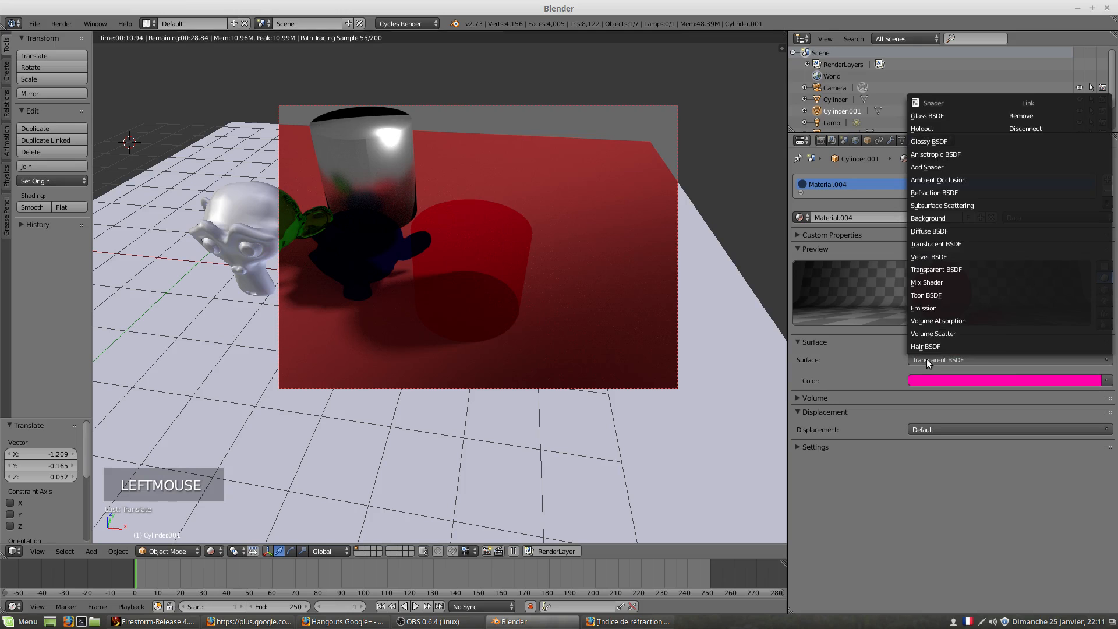
left_click(943, 244)
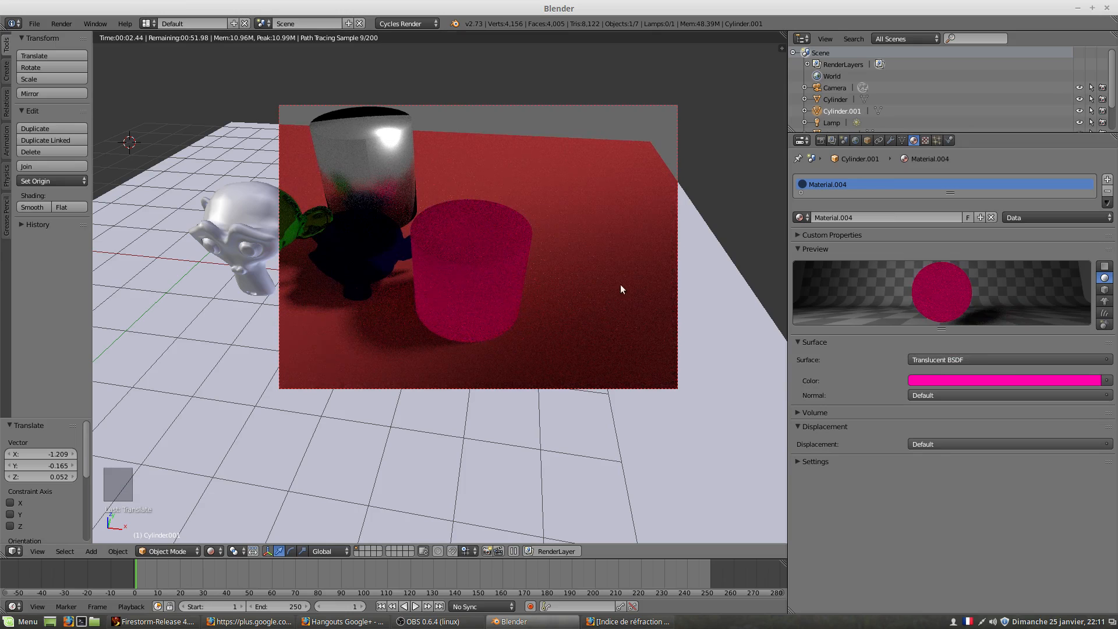
left_click(944, 359)
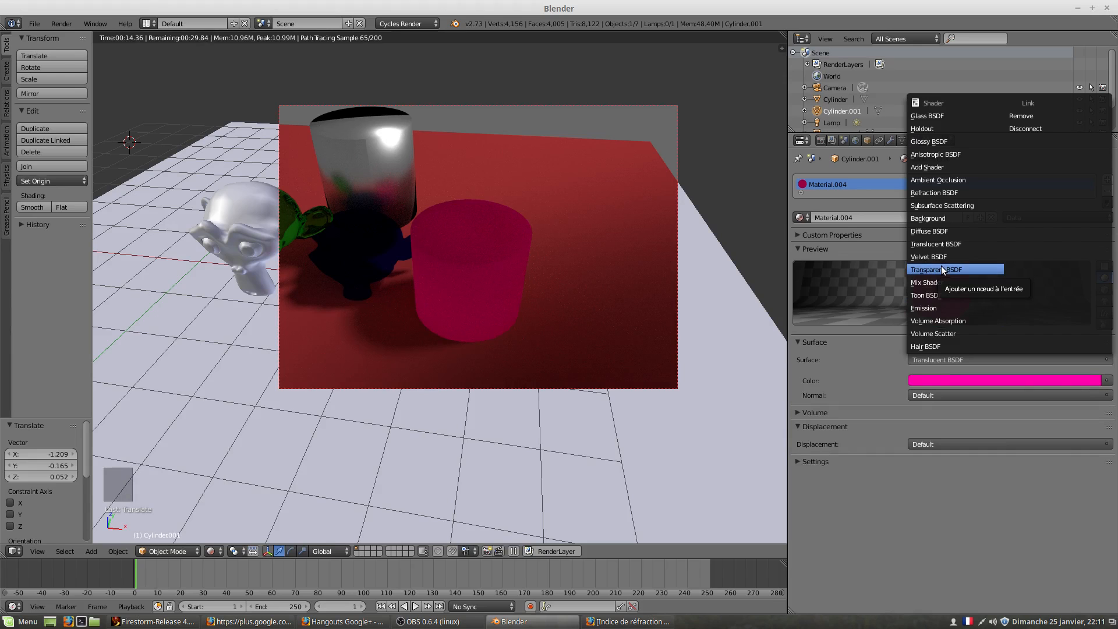
left_click(943, 191)
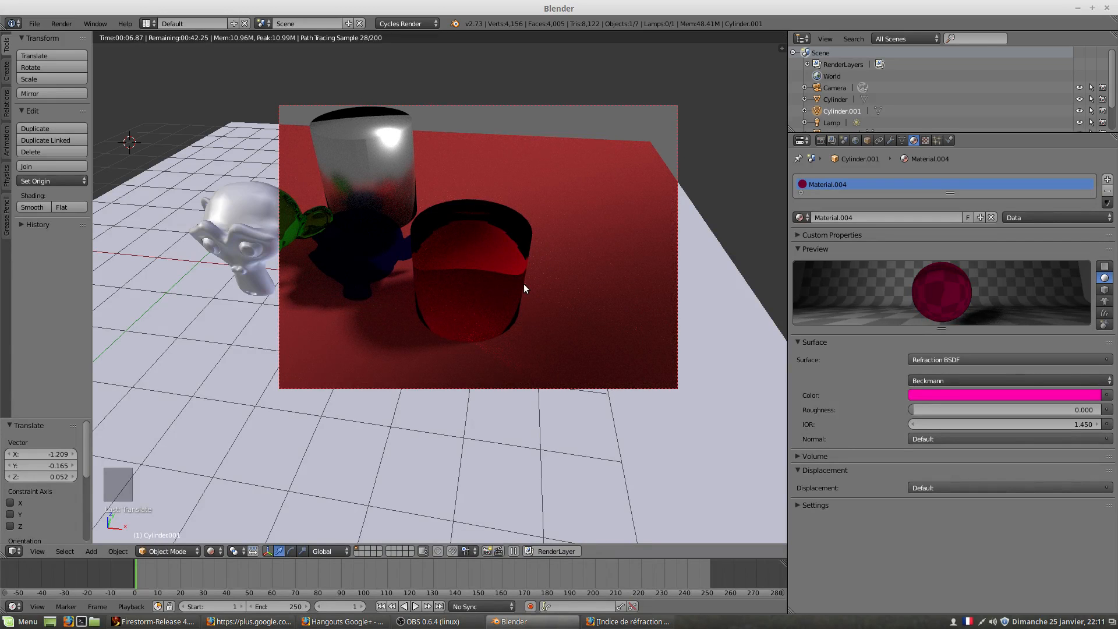
Set the IOR of Cylinder.001's refraction shader to 1.000 and inspect the cylinder from a slightly different angle.
left_click(1064, 424)
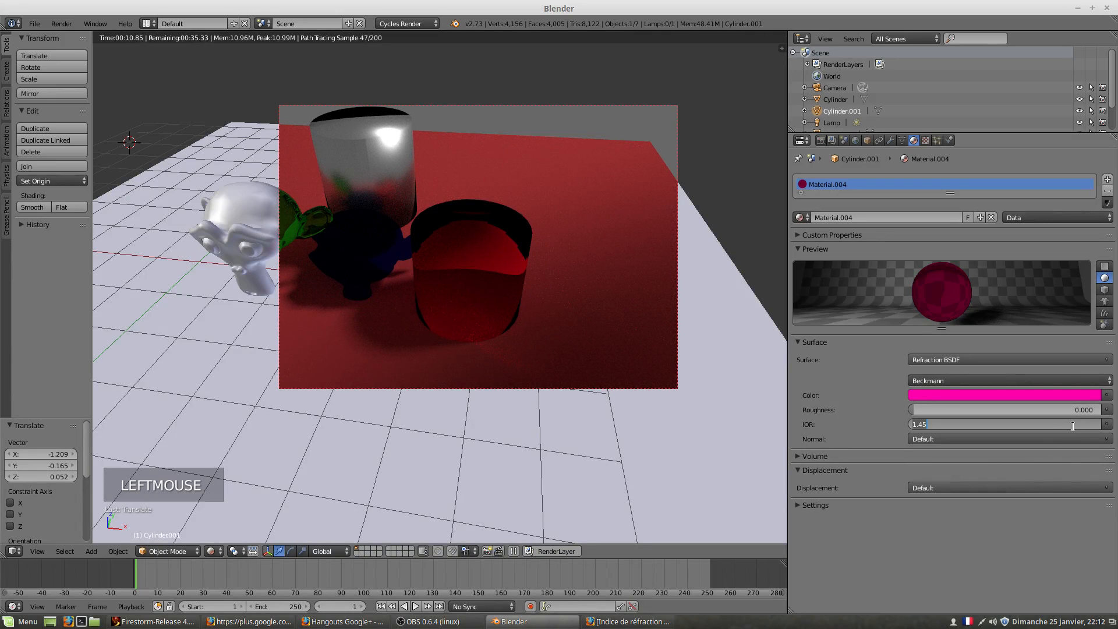
type("1")
key("Return")
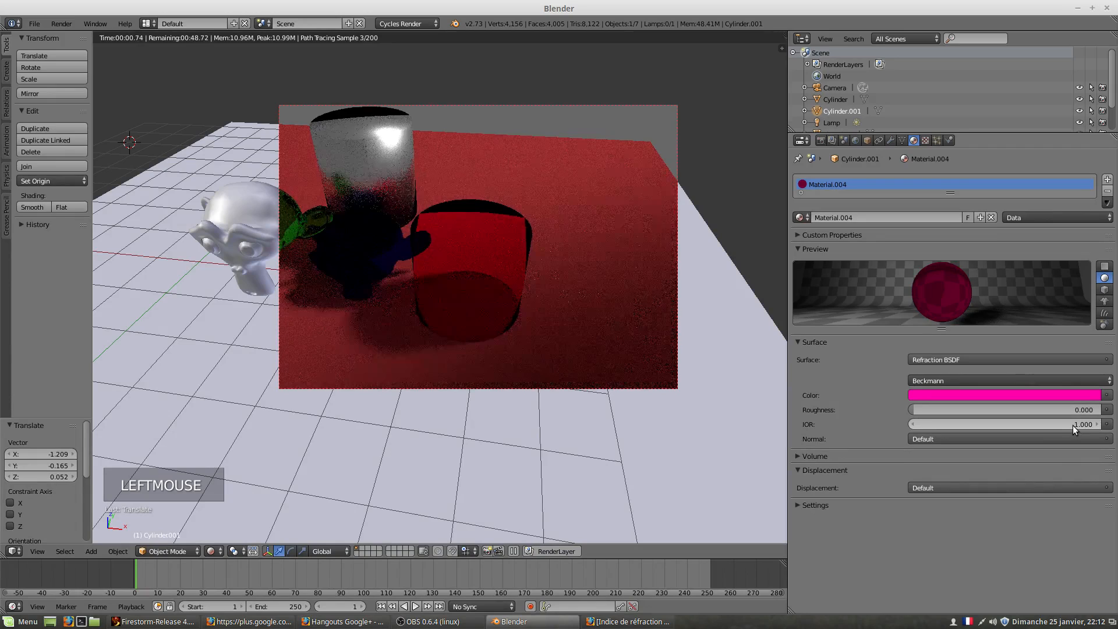
middle_click_drag(462, 304, 453, 250)
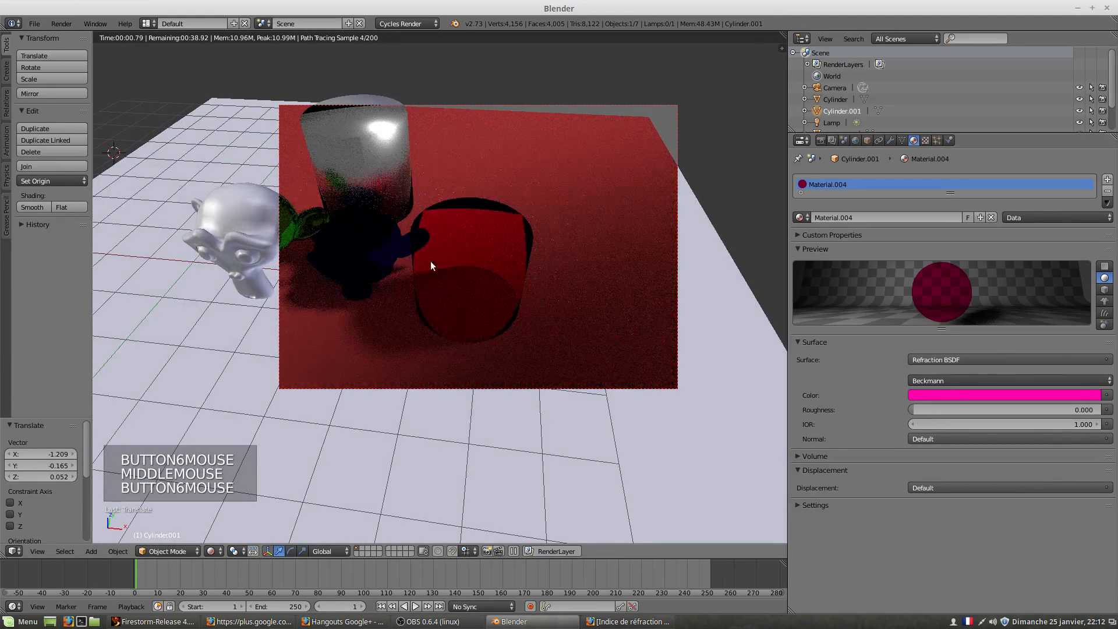
Switch Cylinder.001's surface back to Transparent BSDF and view the cylinder from a lower angle.
left_click(946, 359)
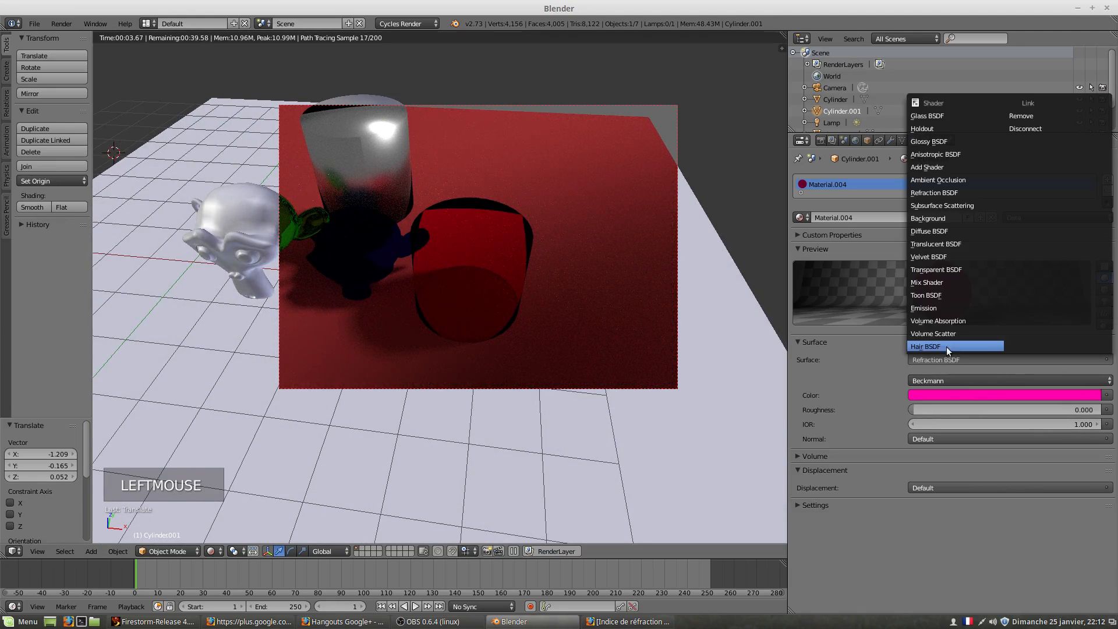
left_click(934, 270)
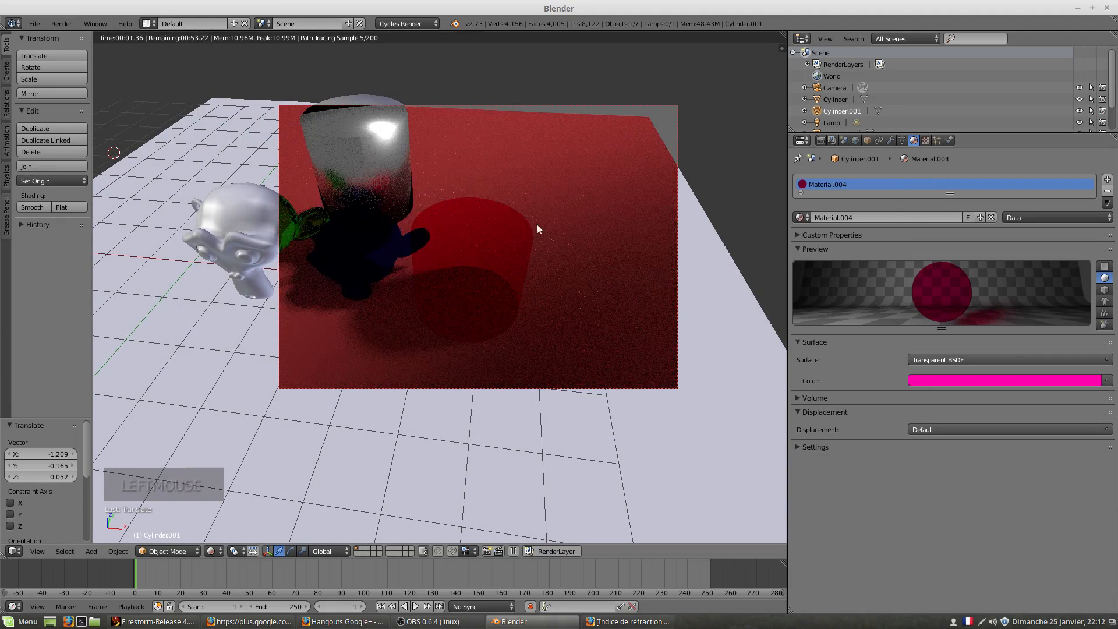
mouse_move(486, 252)
middle_mouse_down()
mouse_move(425, 244)
mouse_move(517, 253)
mouse_move(489, 256)
middle_mouse_up()
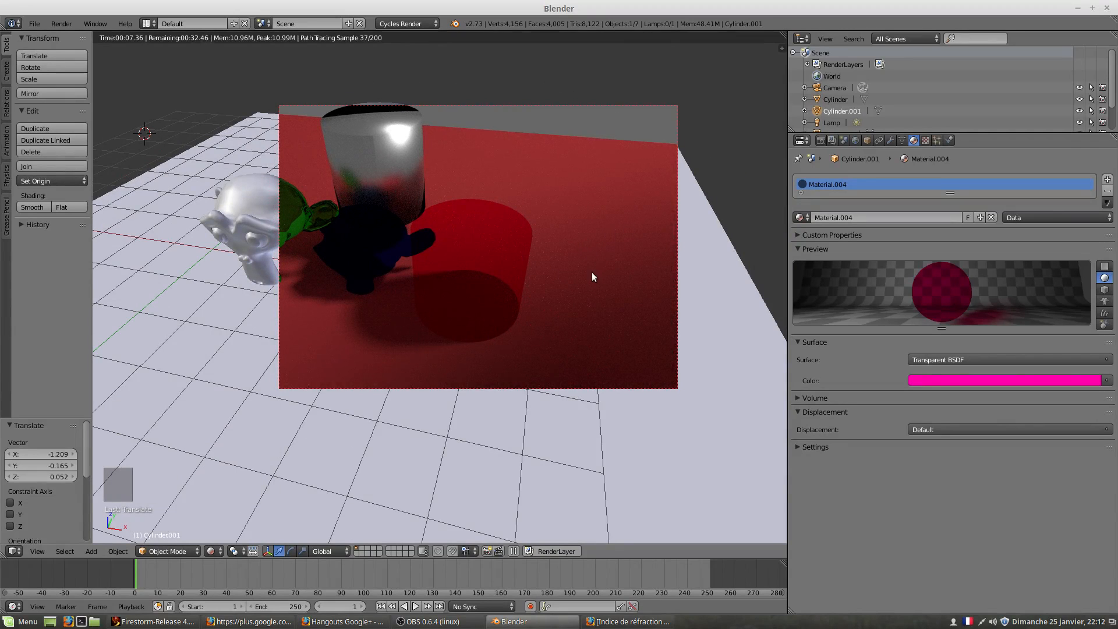
Hide the displacement options of Cylinder.001's material and reveal its settings for multiple importance and transparent shadows.
left_click(799, 410)
left_click(798, 429)
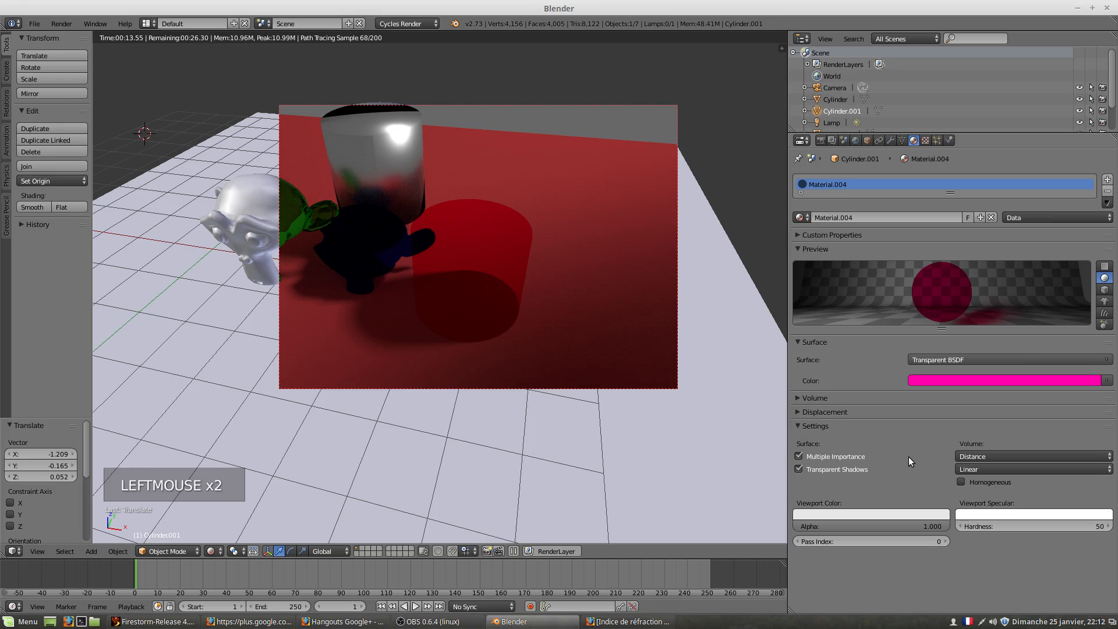
Expand the displacement and volume options of Cylinder.001's material, and select the floor plane to view its material settings.
left_click(801, 412)
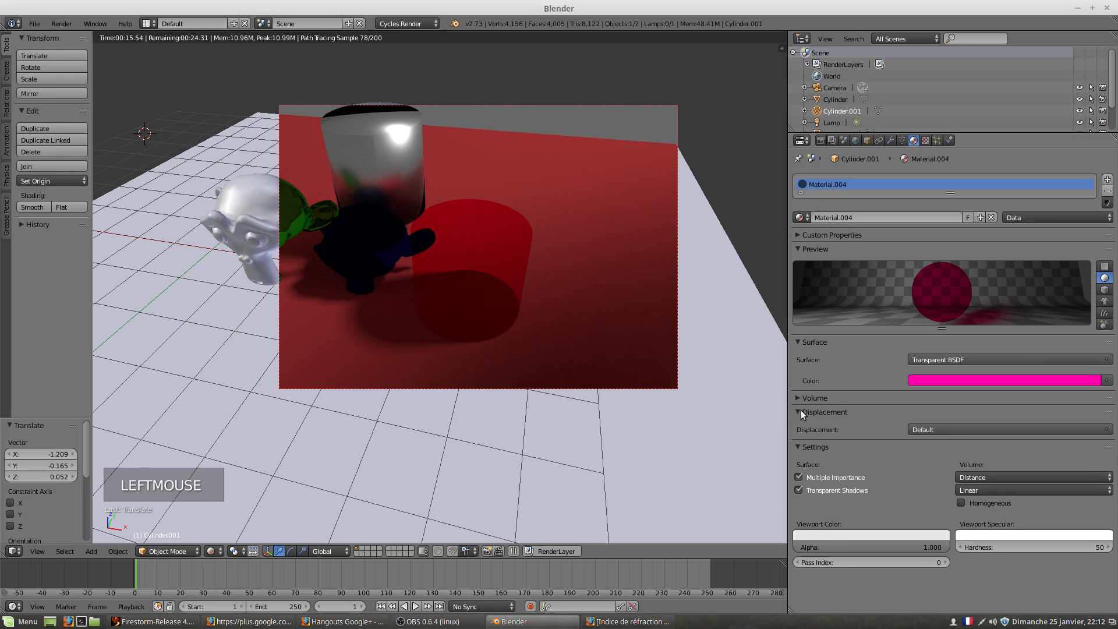
left_click(799, 398)
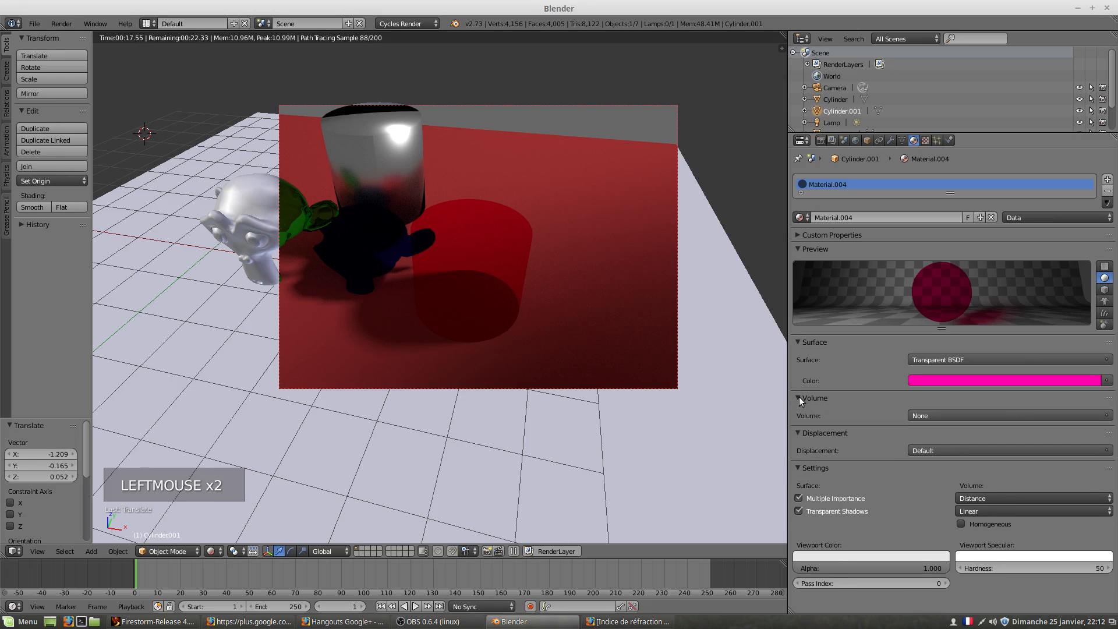
right_click(597, 320)
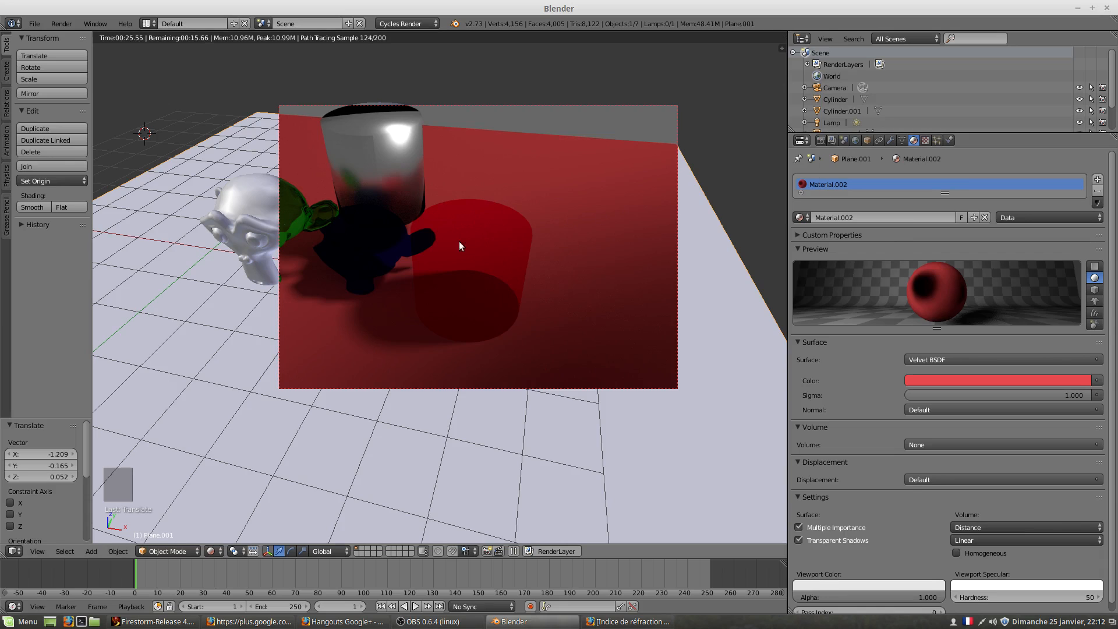
Try disabling Transparent Shadows on Cylinder.001's material and restore the option.
right_click(481, 243)
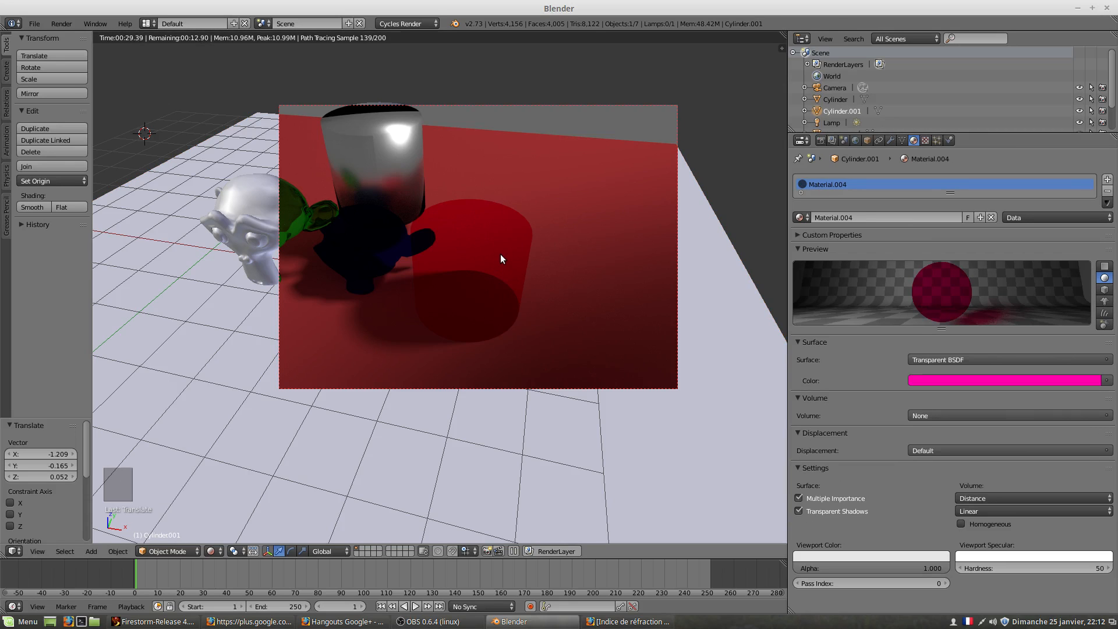
left_click(800, 510)
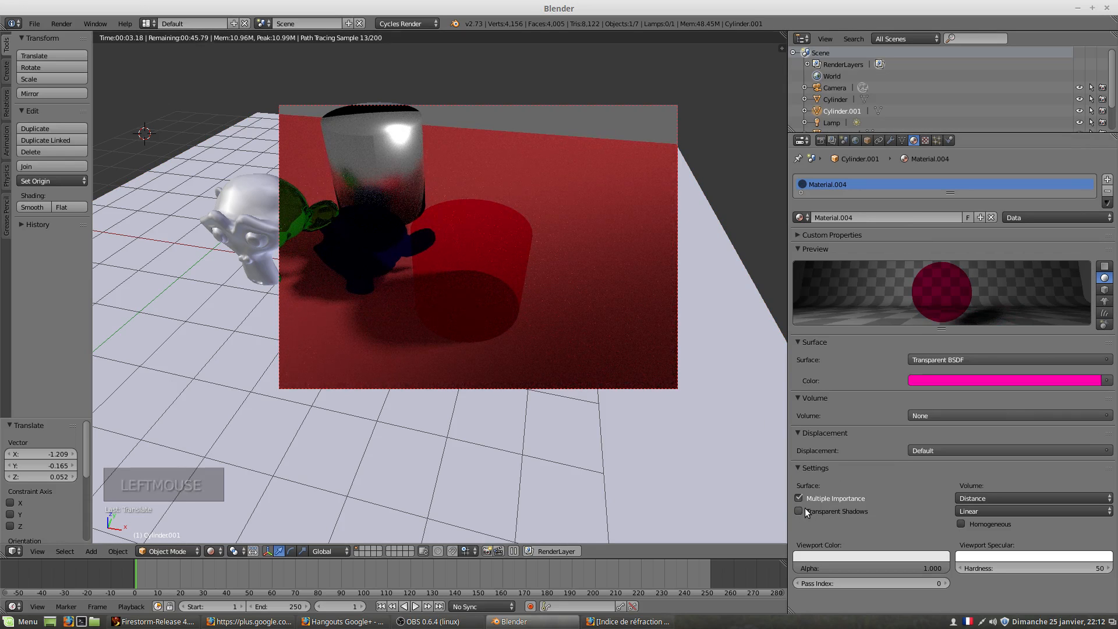
left_click(803, 509)
Turn off Transparent Shadows for the floor plane's Velvet material.
right_click(612, 342)
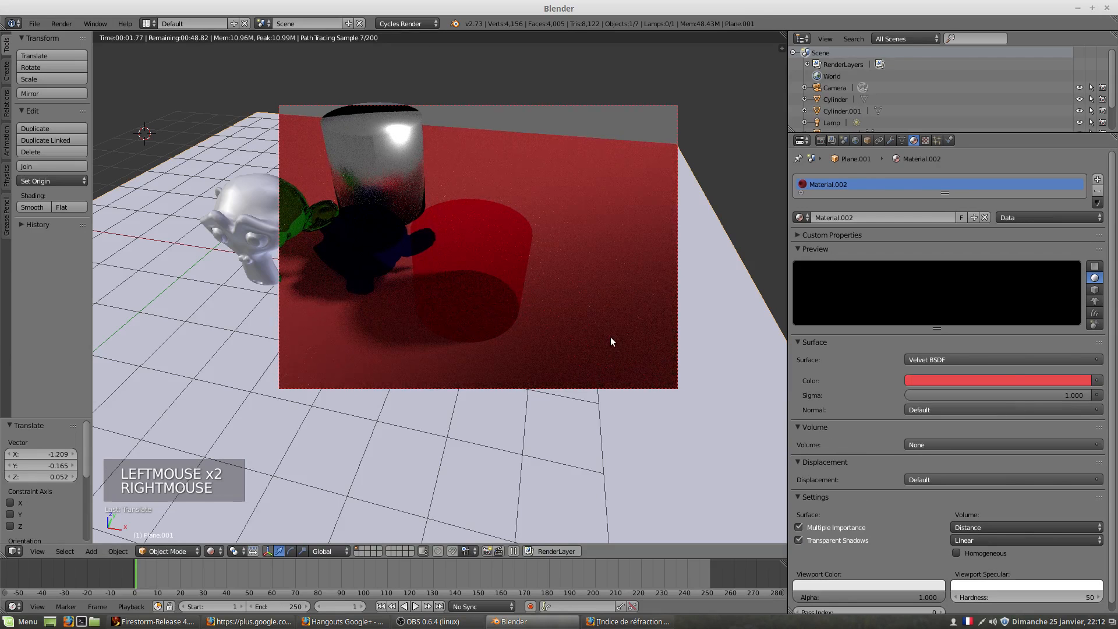
left_click(799, 540)
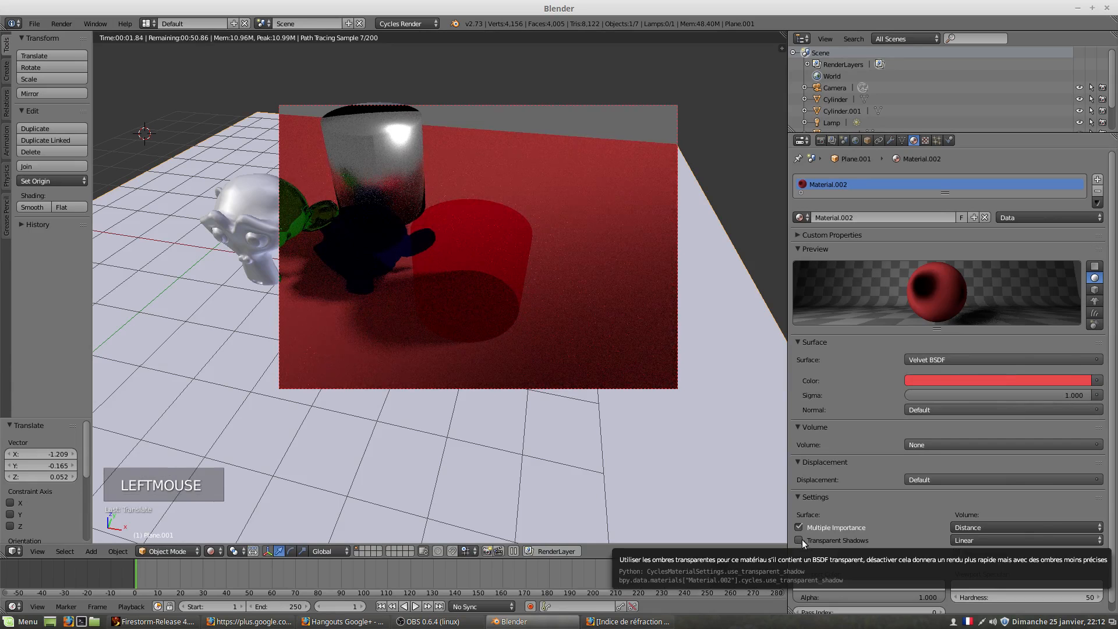
scroll(863, 520, "down", 1)
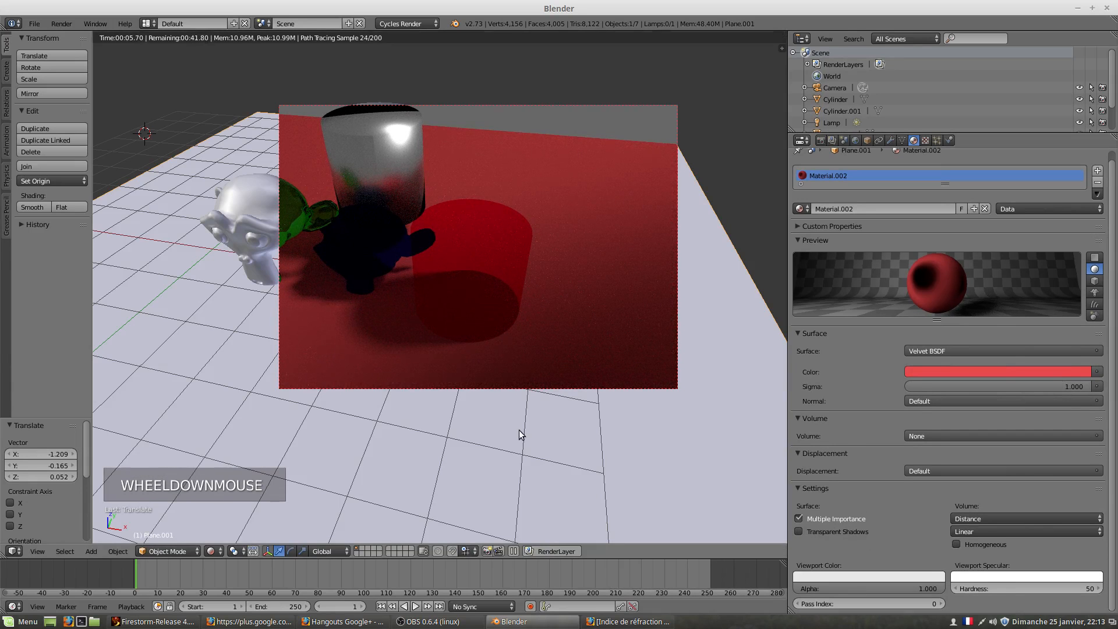
Move Cylinder.001 by about 0.738 in X, 0.176 in Y and 0.092 in Z, and disable Transparent Shadows on its material.
middle_click_drag(471, 355, 454, 322)
right_click(485, 278)
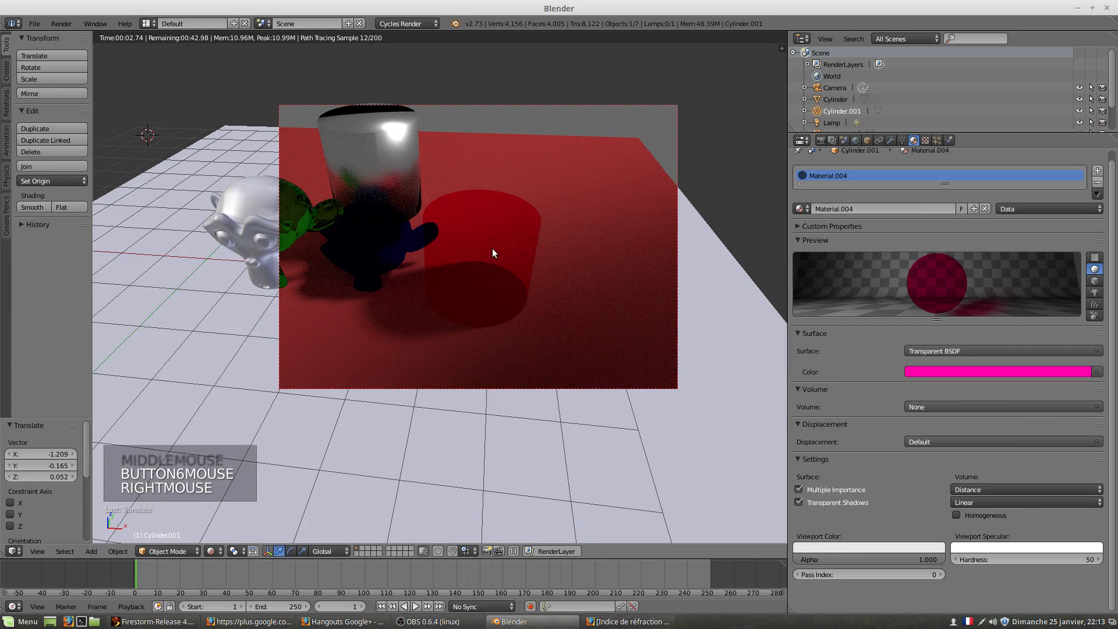
key("g")
key("g")
left_click(532, 243)
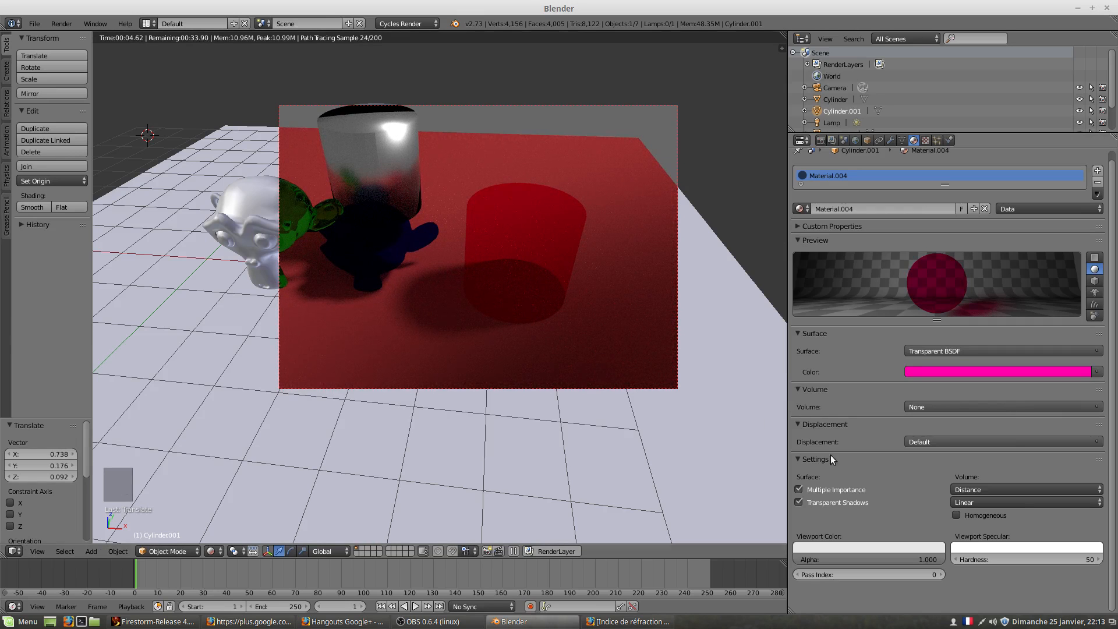
left_click(800, 502)
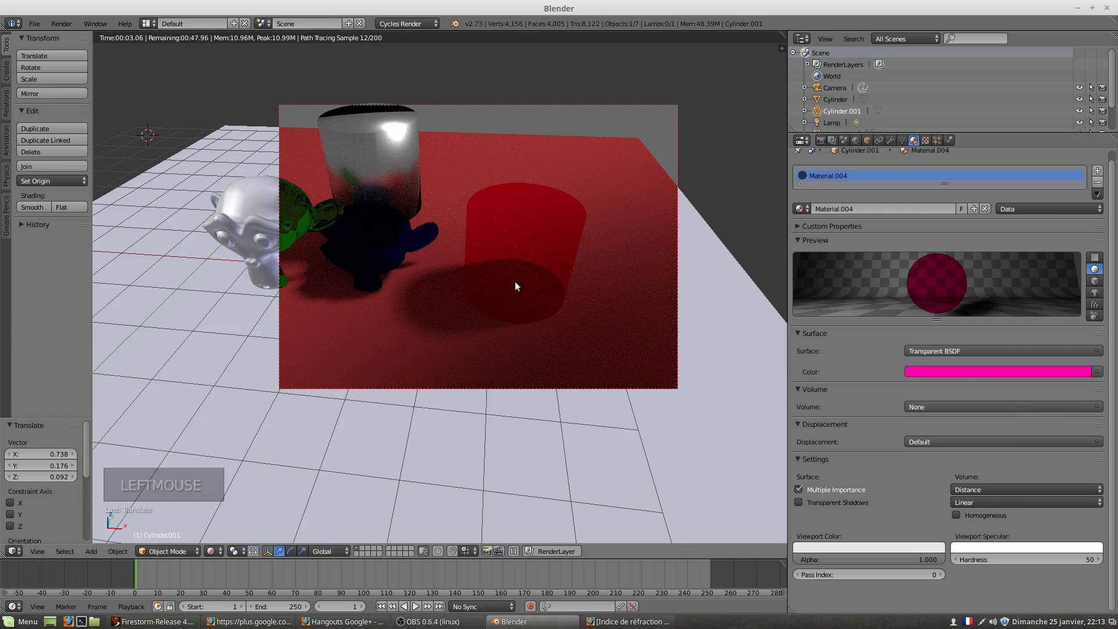
middle_click_drag(515, 281, 518, 255)
Duplicate the floor plane, leaving the copy in its original position.
right_click(517, 253)
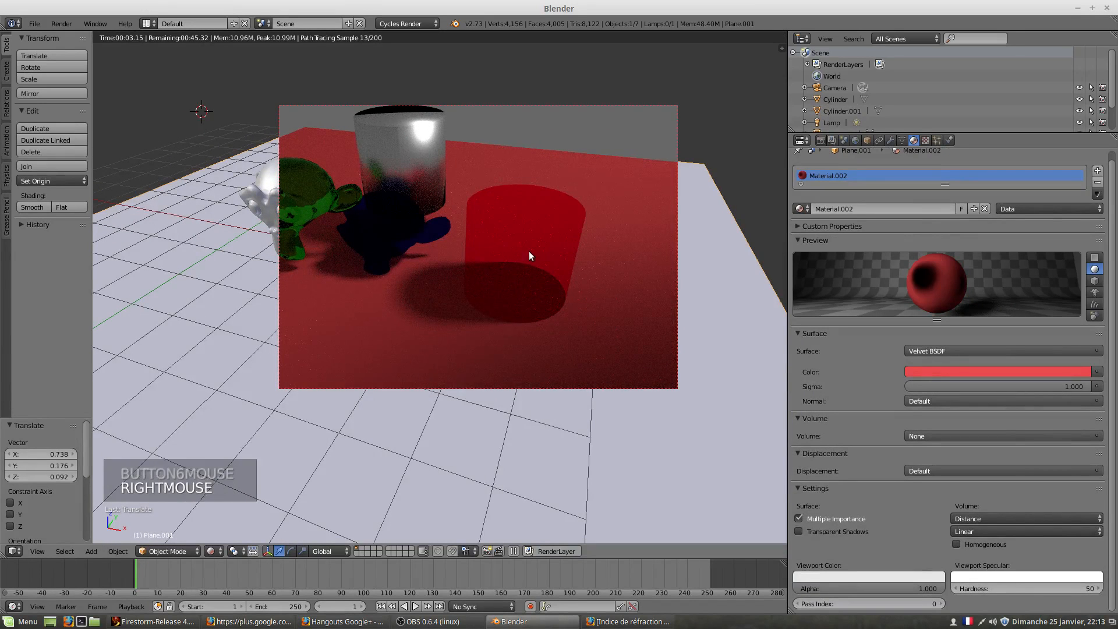
key("shift+d")
right_click(583, 243)
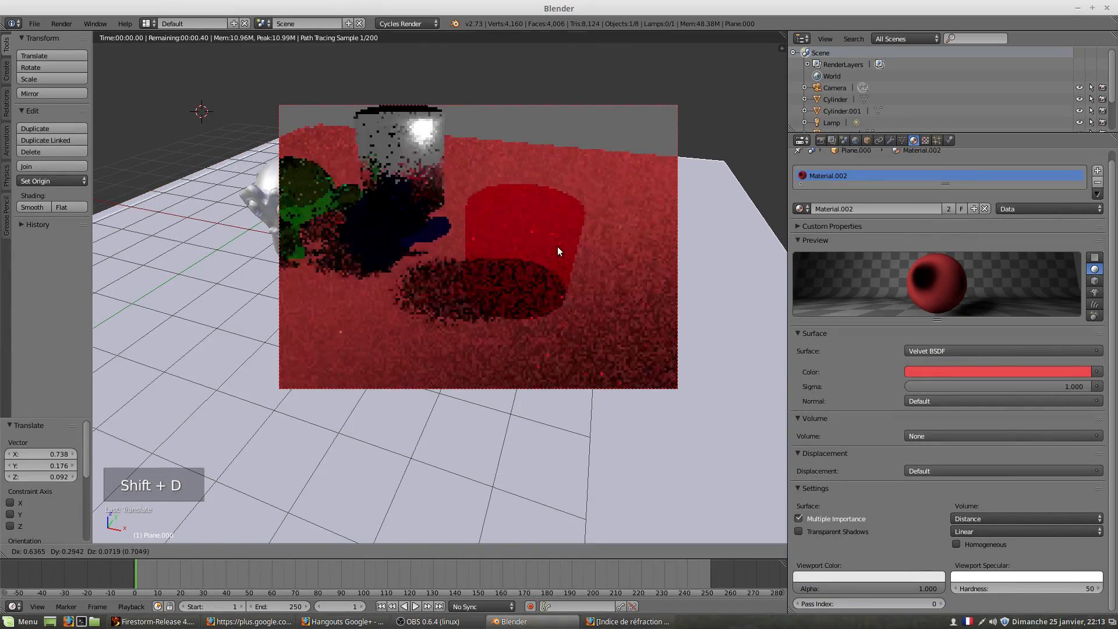
Duplicate Cylinder.001 with an offset of about 2.02, 1.003, 0.315 and inspect the two transparent cylinders' overlapping shadows.
right_click(547, 227)
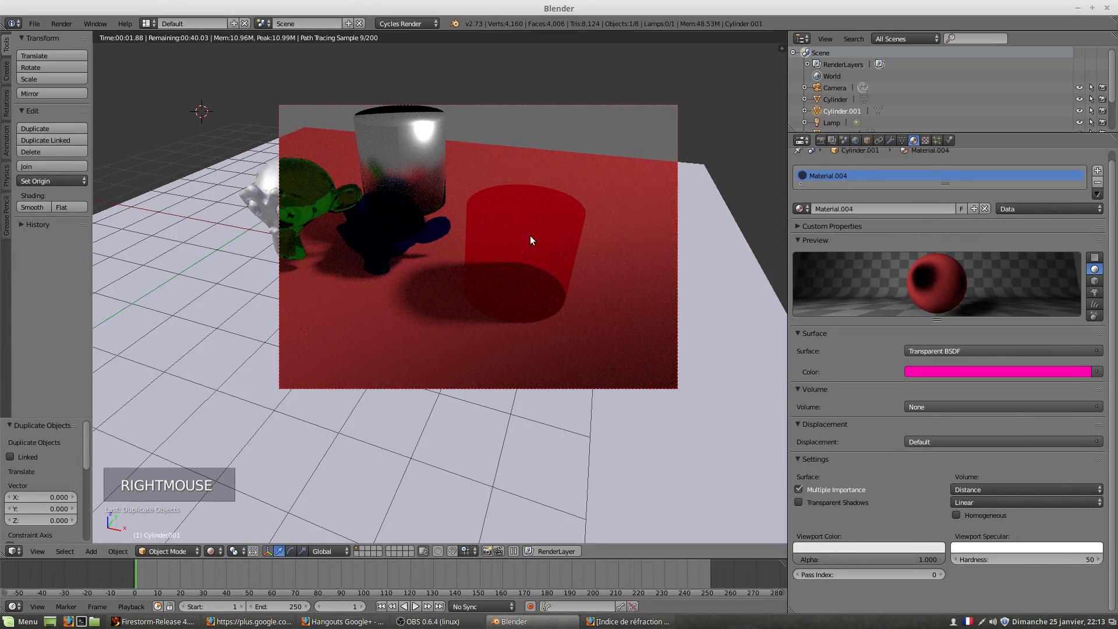
right_click(536, 245)
right_click(536, 246)
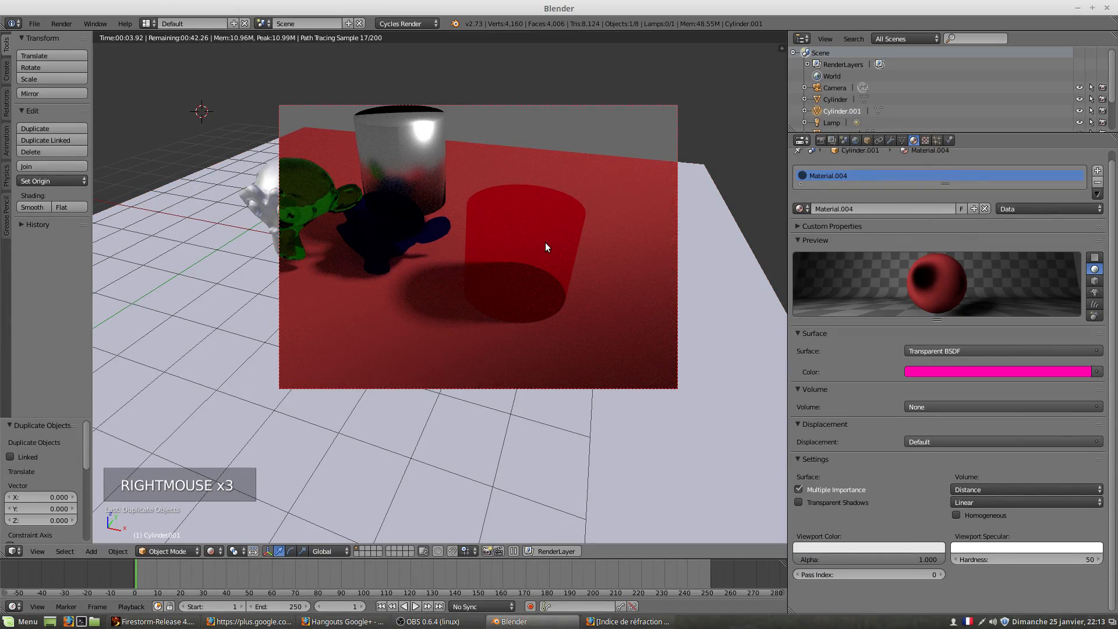
key("shift+d")
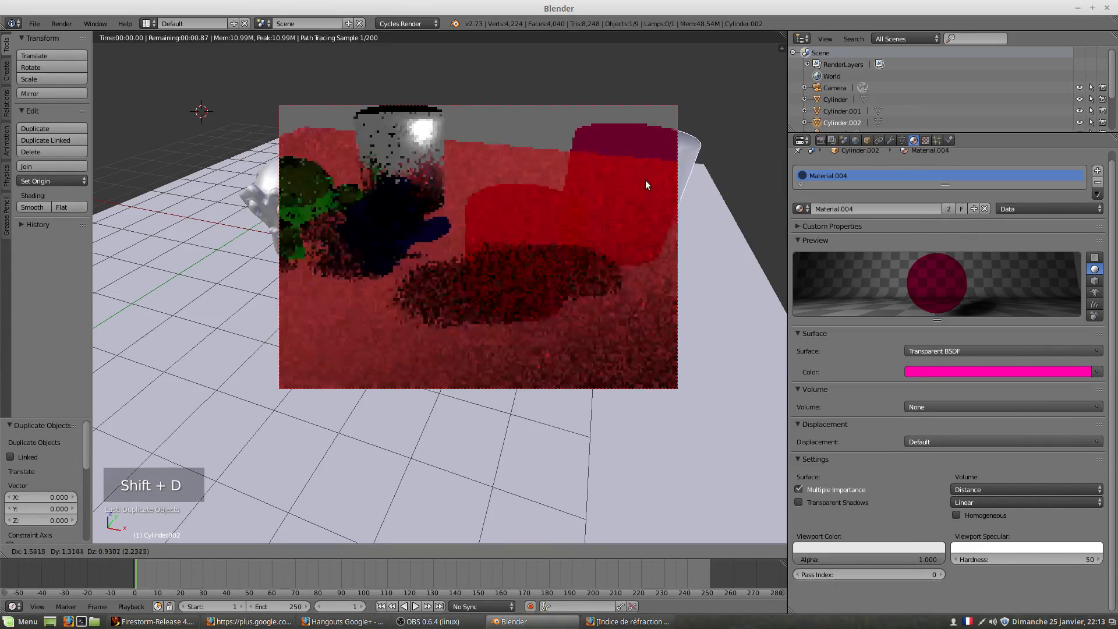
left_click(647, 233)
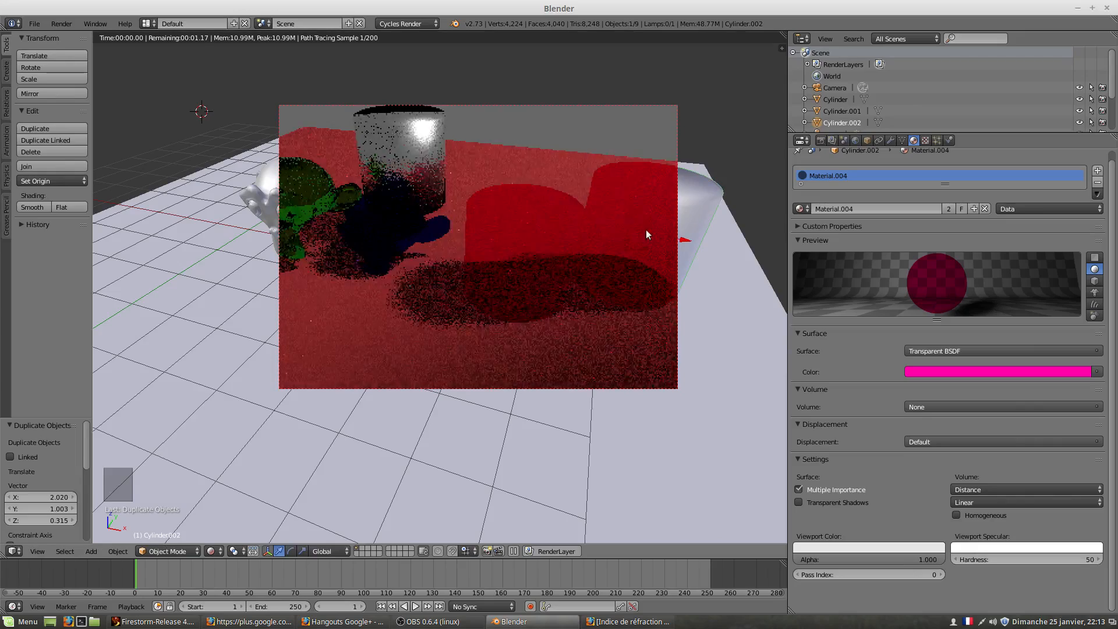
middle_click_drag(646, 234, 589, 235)
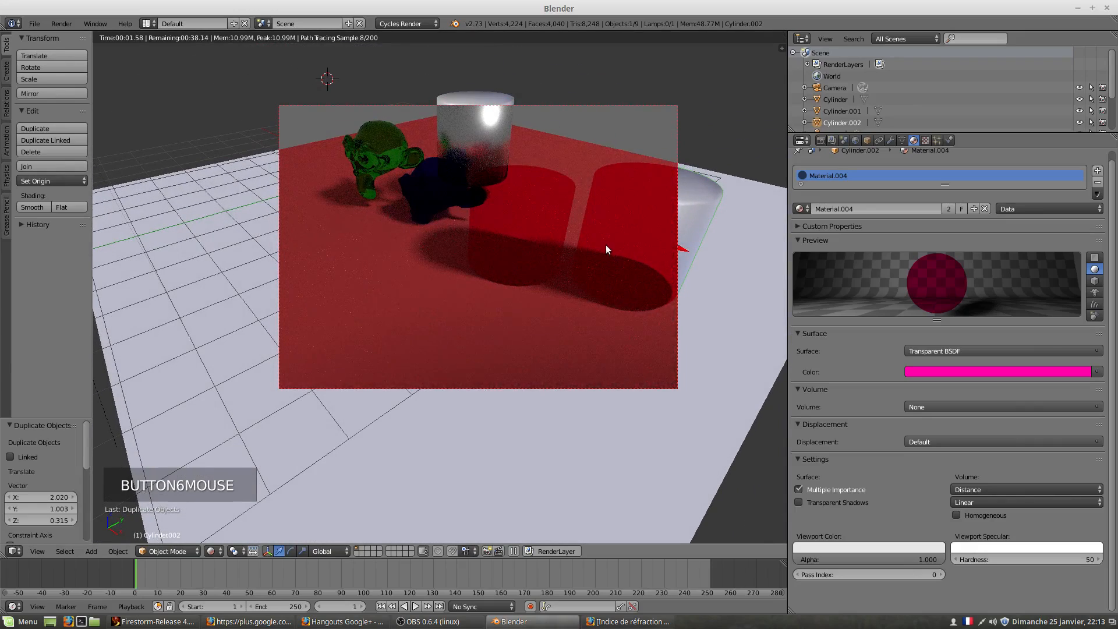
mouse_move(510, 256)
middle_mouse_down()
mouse_move(532, 275)
mouse_move(530, 257)
middle_mouse_up()
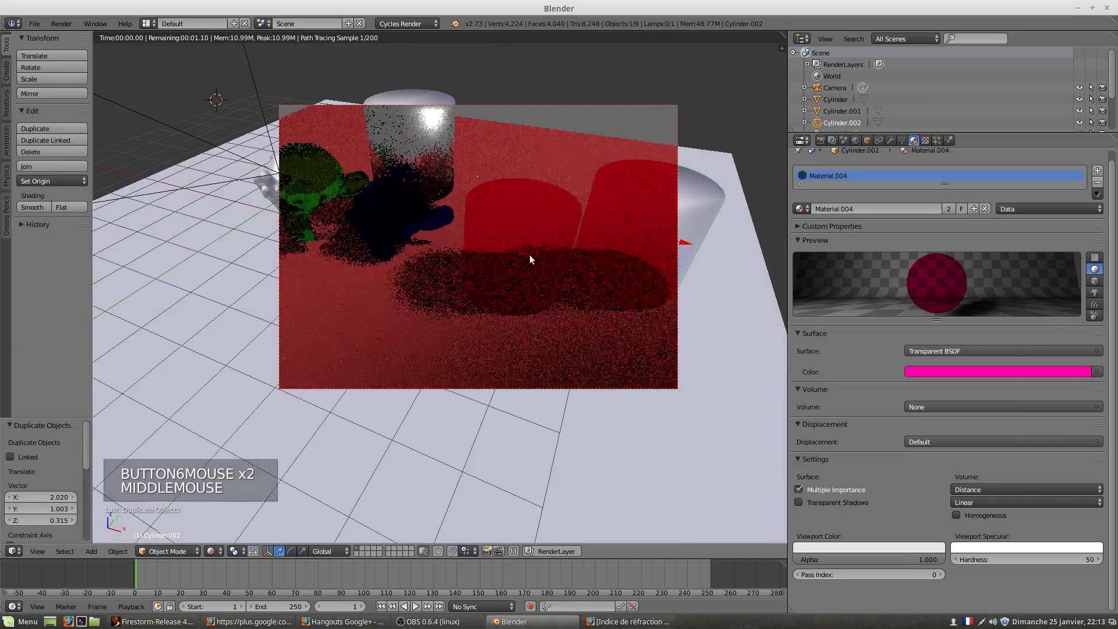
right_click(525, 248)
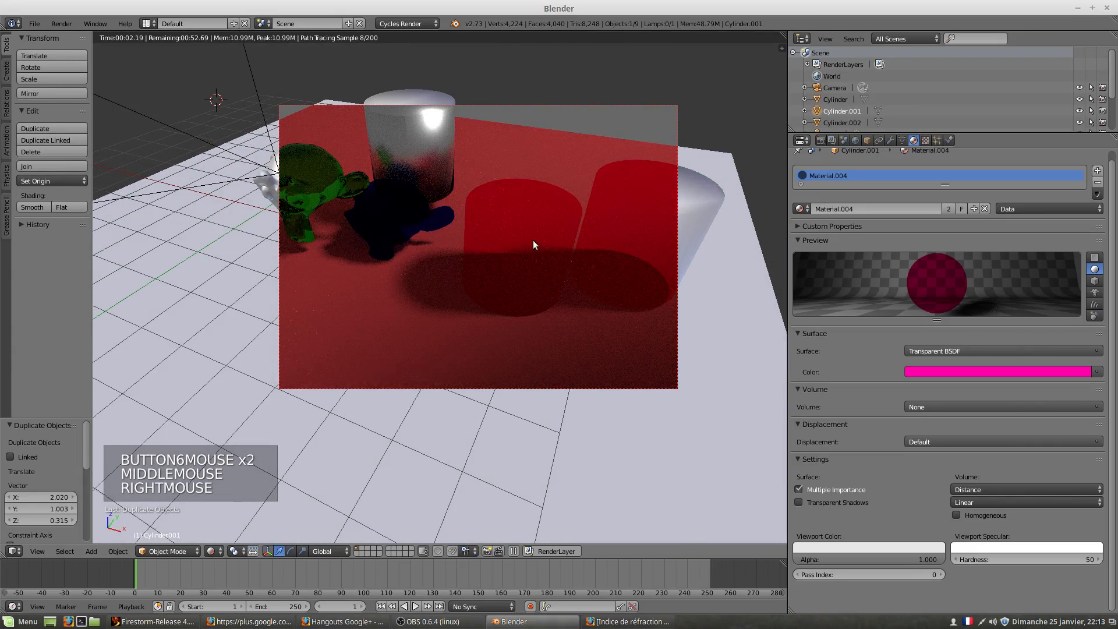
right_click(515, 239)
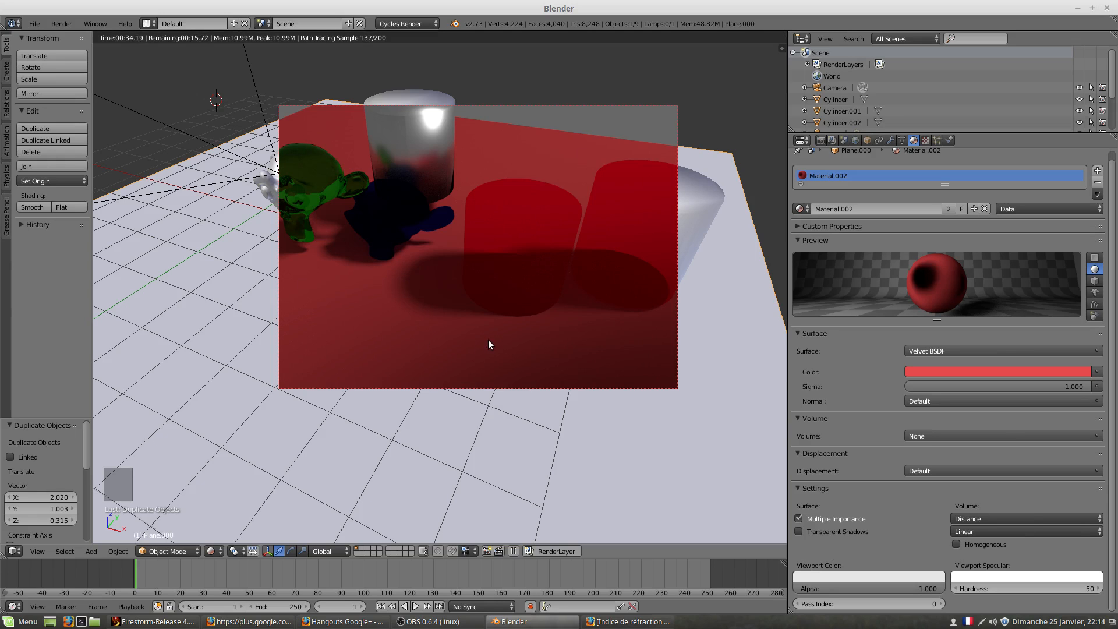
Set a smaller render border around the central transparent cylinder in solid shading and resume the rendered view.
key("shift+z")
mouse_move(530, 325)
middle_mouse_down("shift")
mouse_move(529, 292)
mouse_move(509, 309)
middle_mouse_up("shift")
scroll(509, 305, "left", 1, "shift")
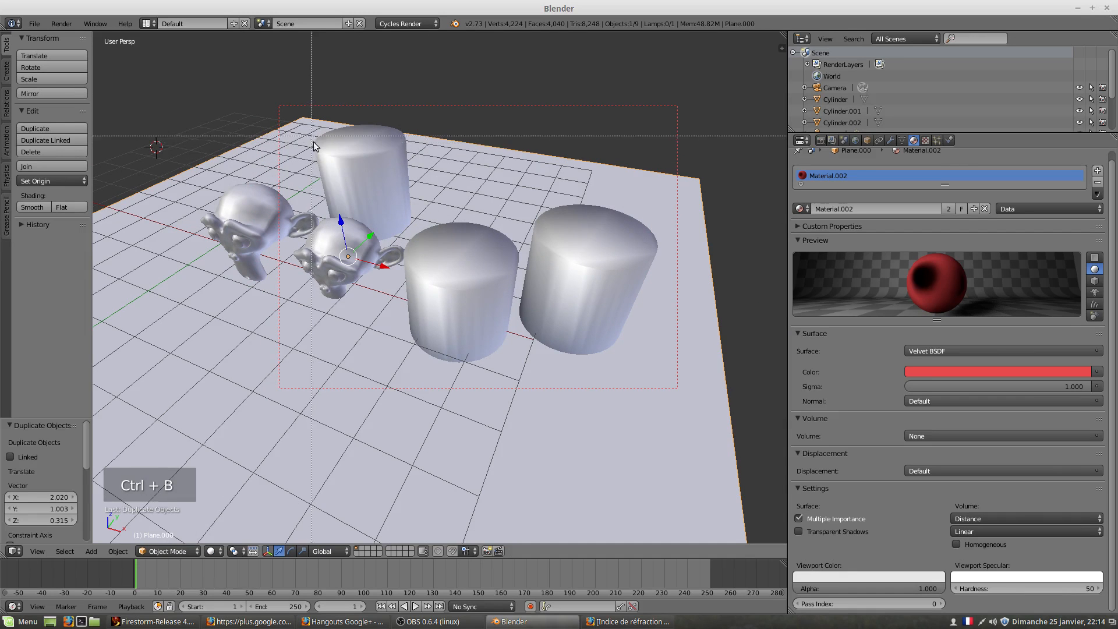
mouse_move(314, 141)
left_mouse_down()
mouse_move(539, 345)
mouse_move(582, 368)
left_mouse_up()
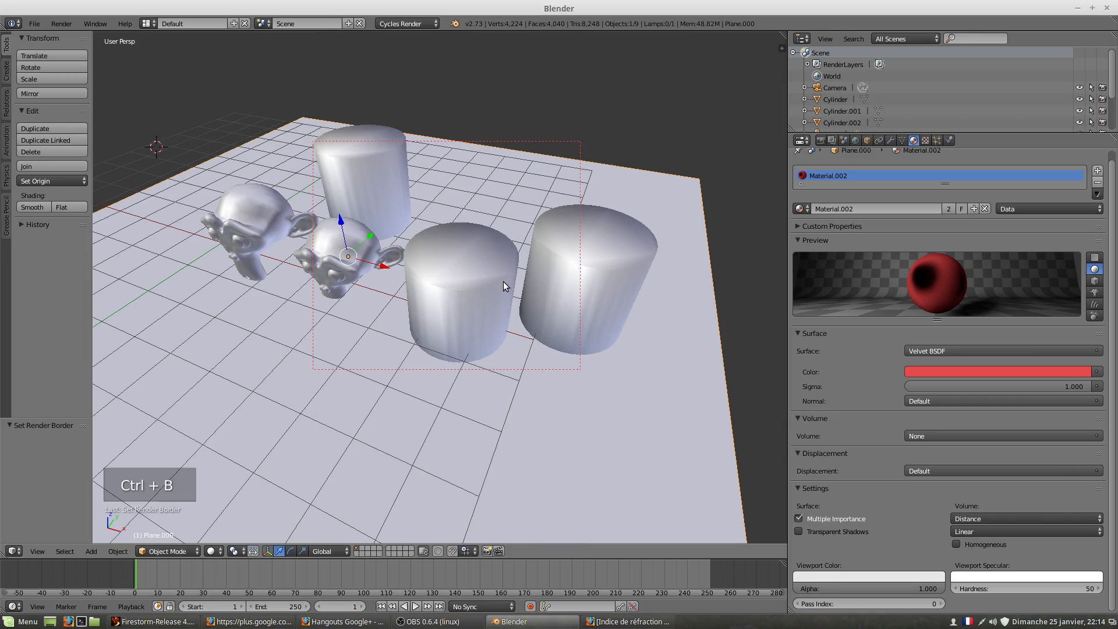
key("shift+z")
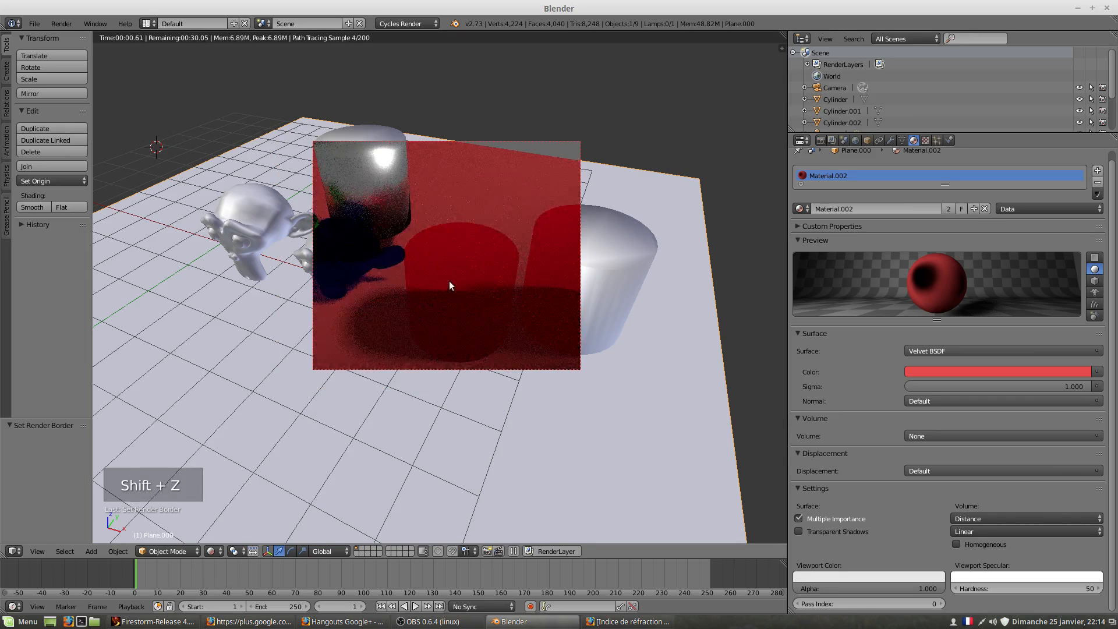
Lower the viewing angle and redraw the render border to enclose the green and blue monkeys and both transparent cylinders.
middle_click_drag(454, 281, 417, 250)
middle_click_drag(438, 316, 446, 280)
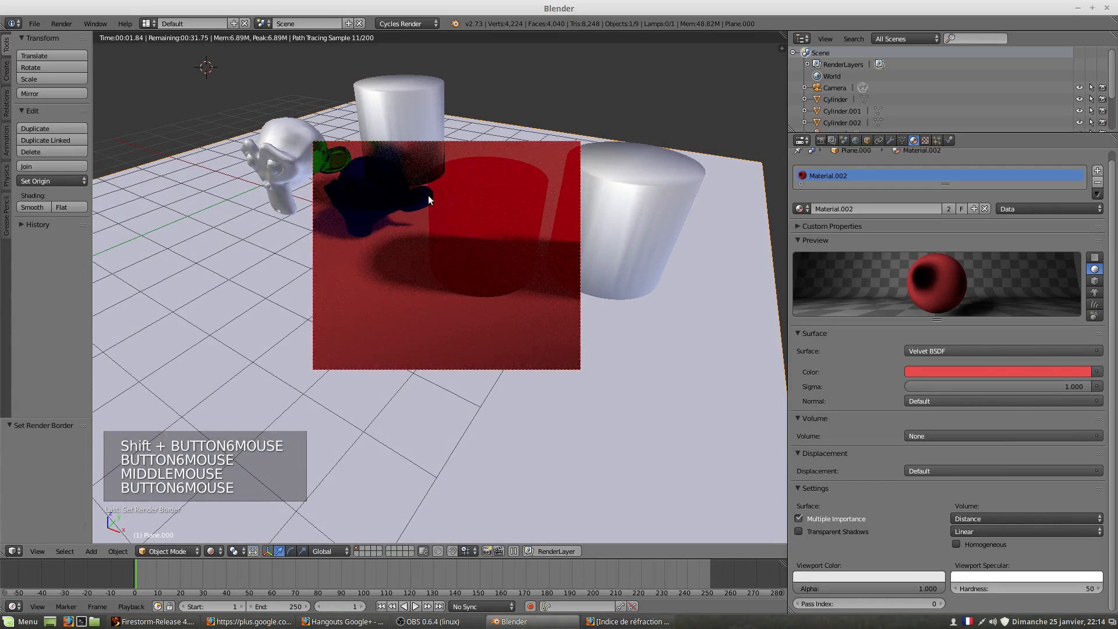
key("ctrl+b")
left_click_drag(259, 87, 722, 357)
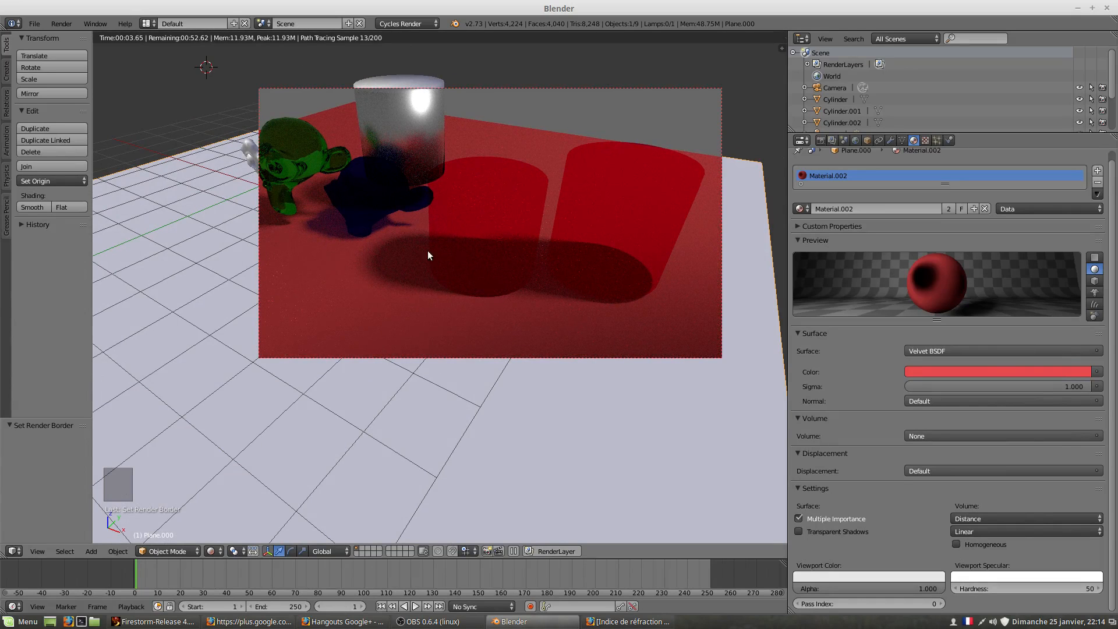
Switch the blue monkey's surface shader to Velvet BSDF.
right_click(382, 183)
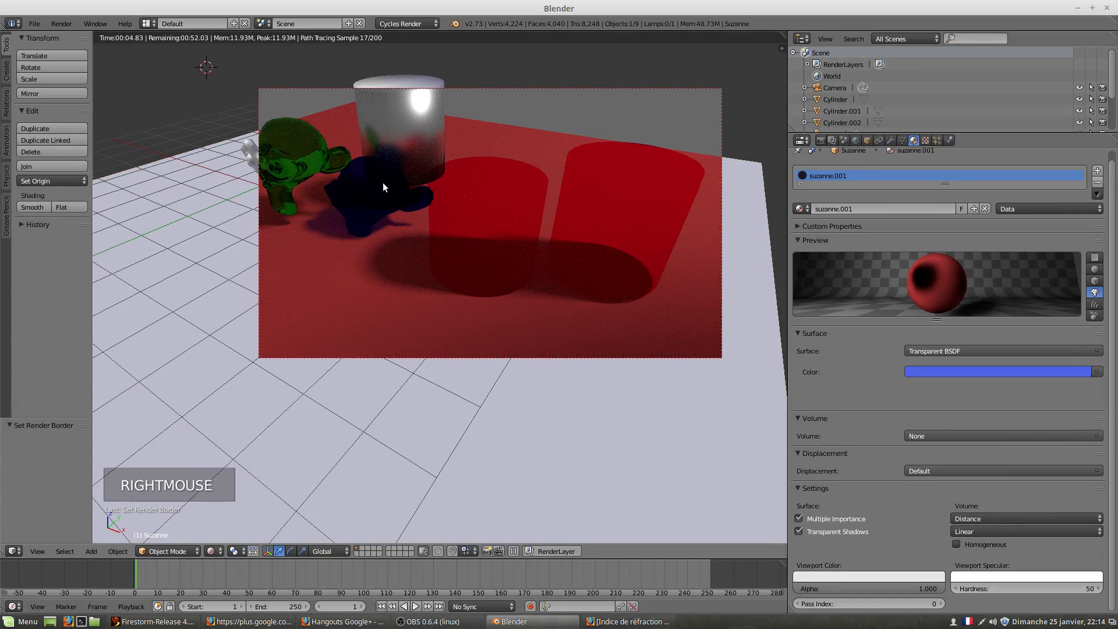
left_click(946, 350)
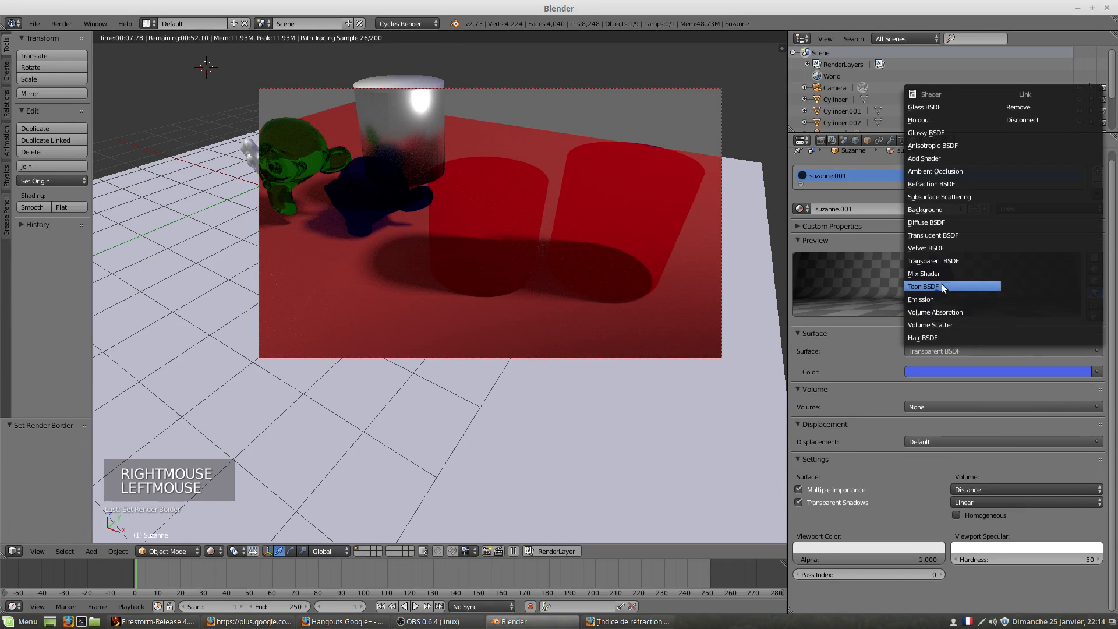
left_click(933, 249)
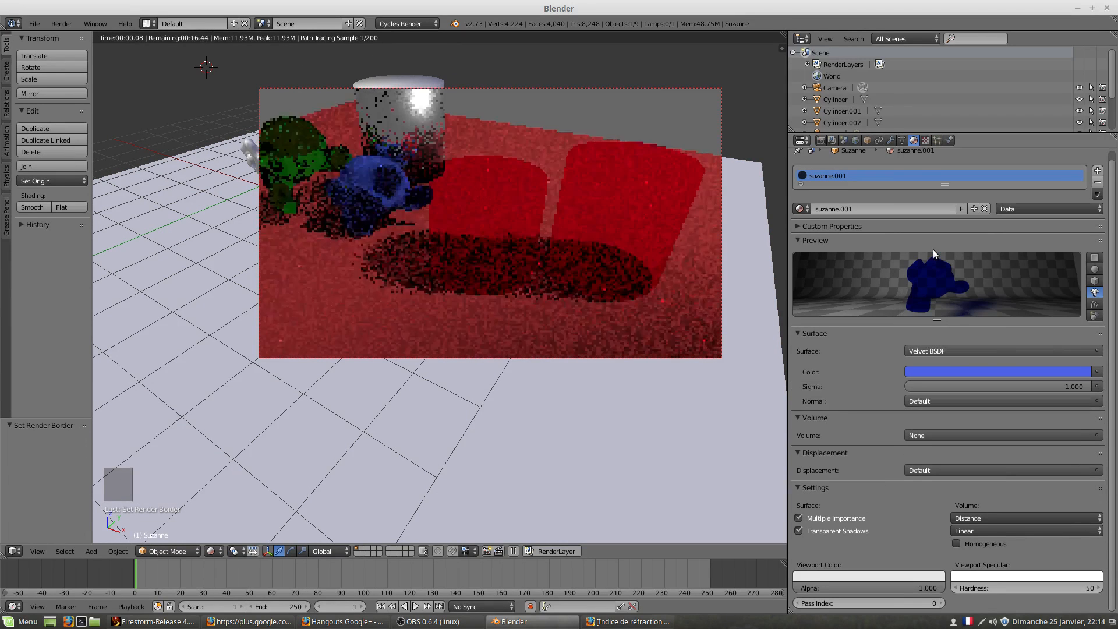
Change Cylinder.001's surface shader to Toon BSDF.
right_click(479, 207)
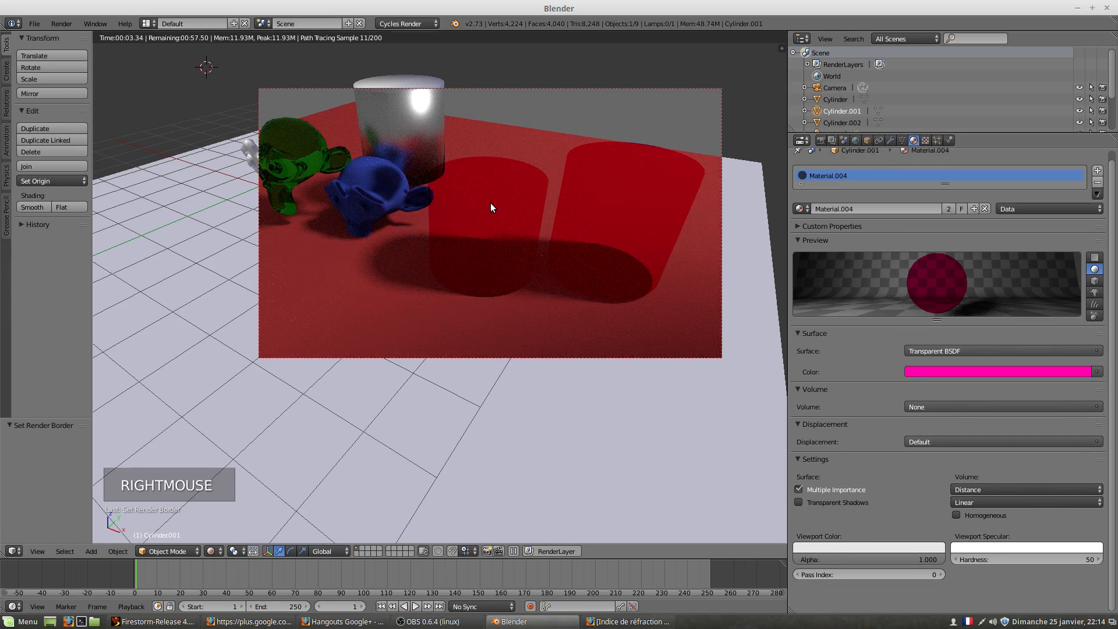
right_click(490, 207)
right_click(491, 204)
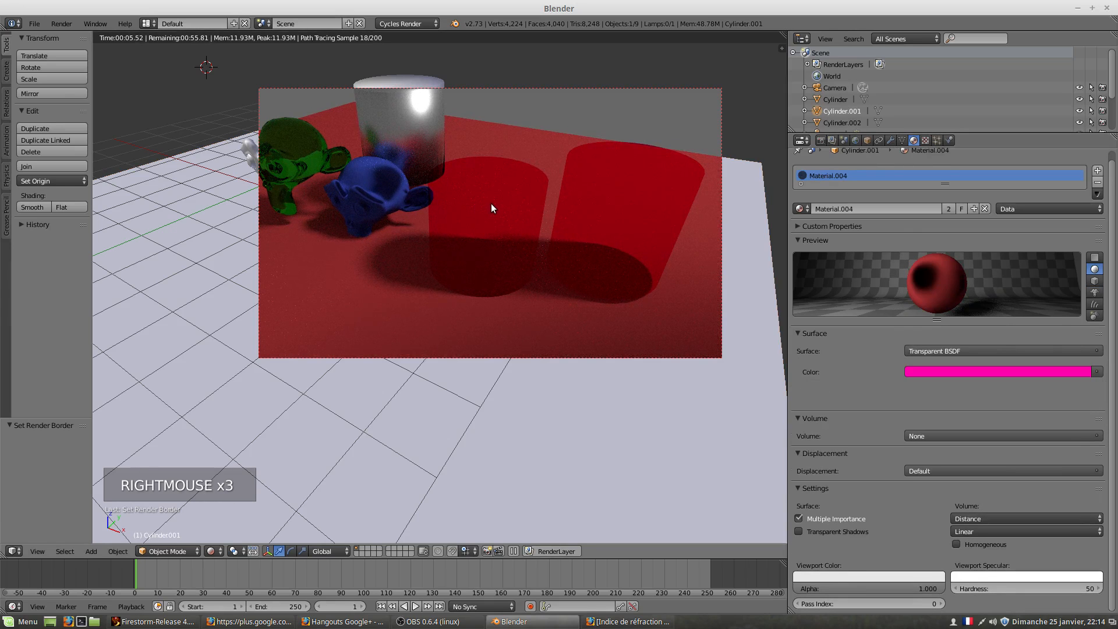
left_click(959, 351)
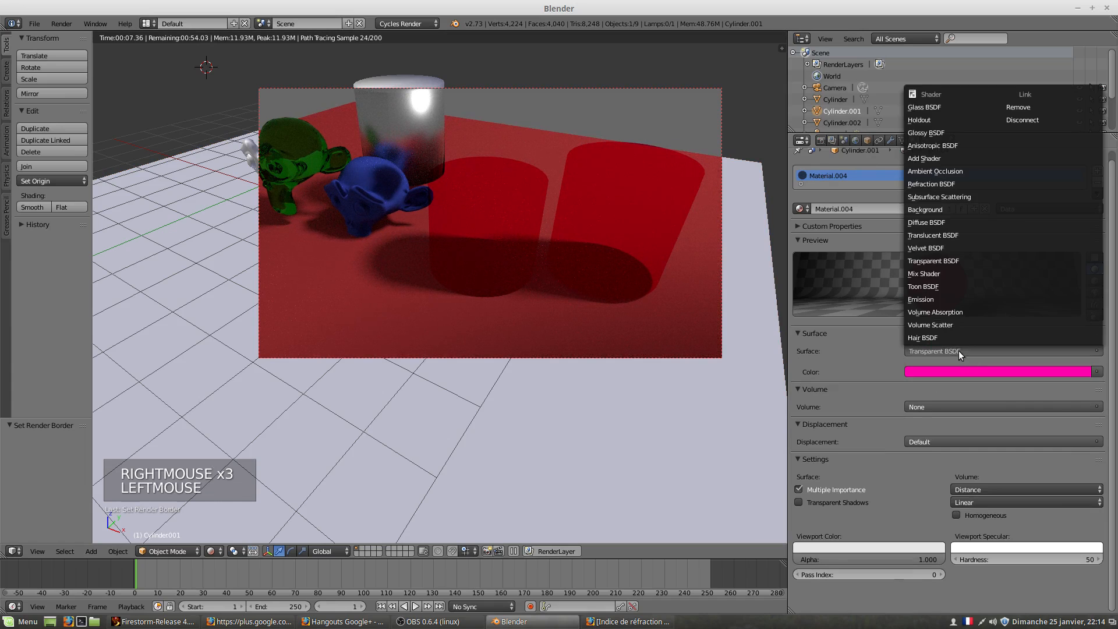
left_click(946, 285)
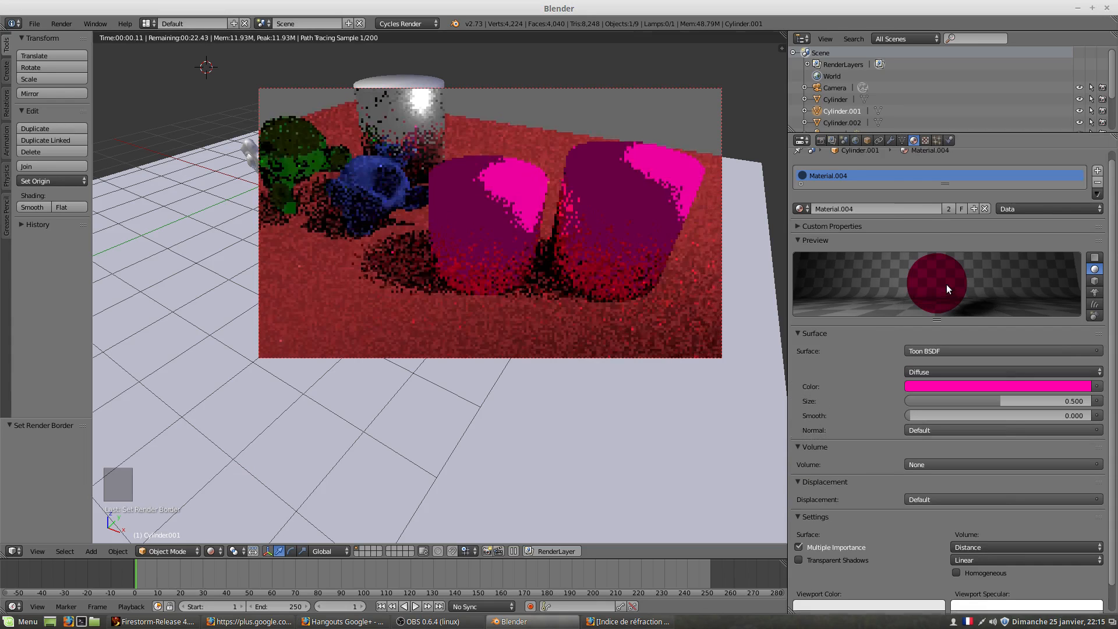
Switch the blue monkey's surface shader to Toon BSDF.
right_click(635, 202)
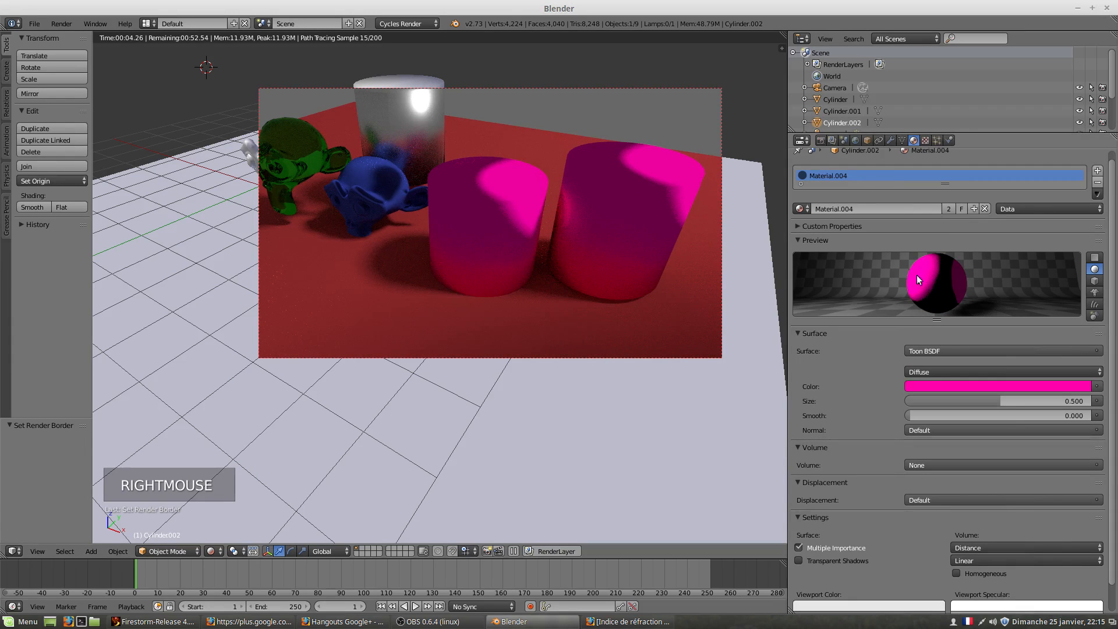
right_click(379, 188)
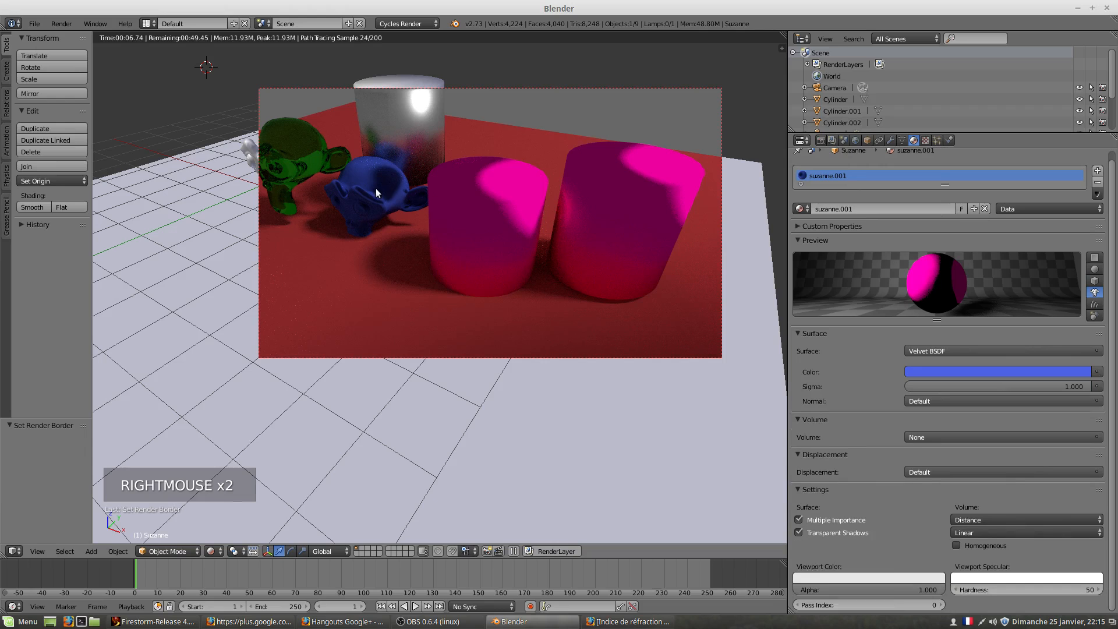
left_click(929, 349)
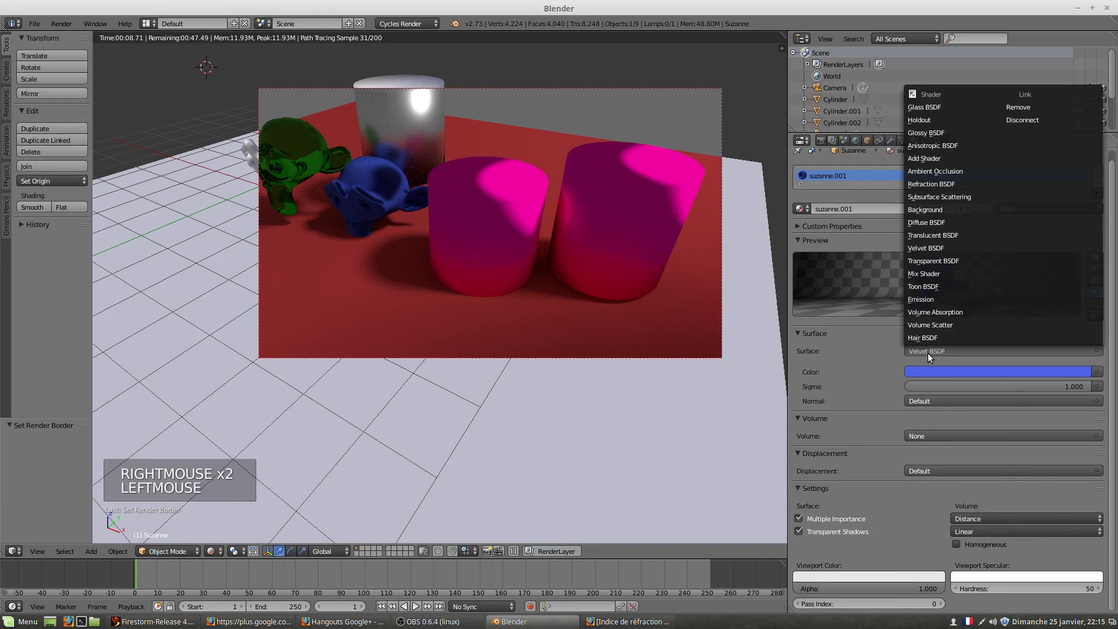
left_click(935, 287)
middle_click_drag(386, 189, 395, 188)
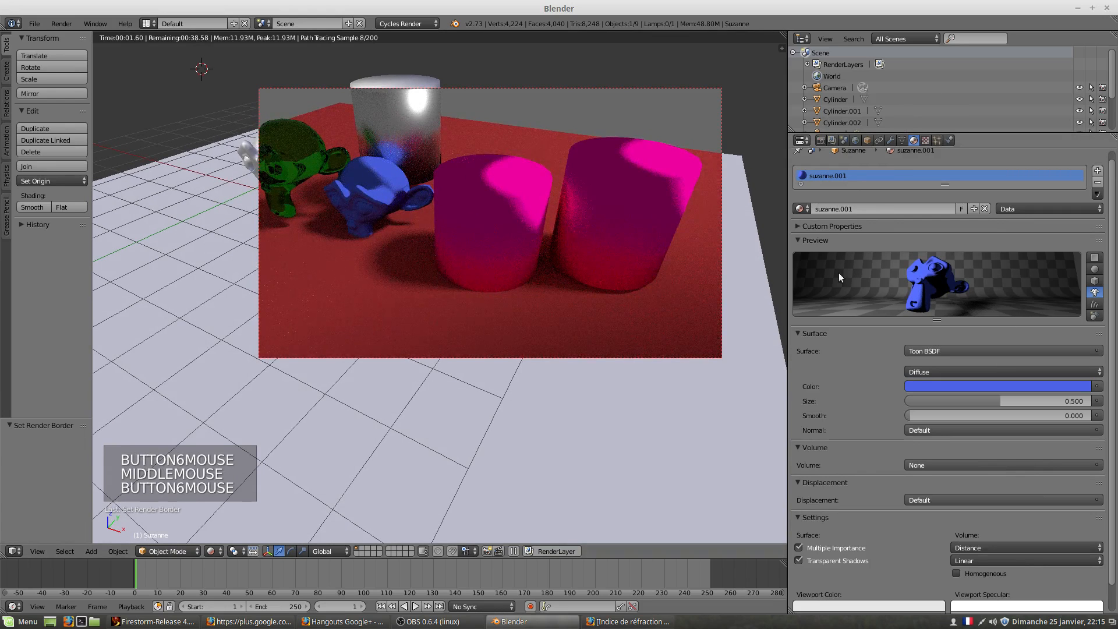
Reduce the Toon BSDF size of the pink cylinders' shared material to 0.163.
right_click(511, 203)
right_click(607, 245)
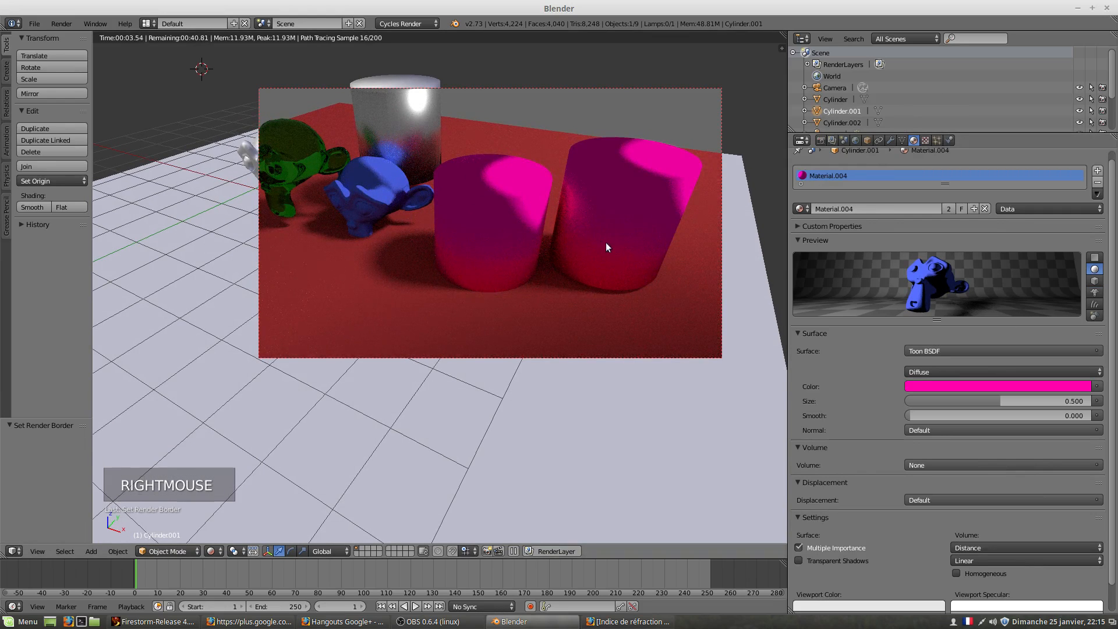
right_click(479, 215)
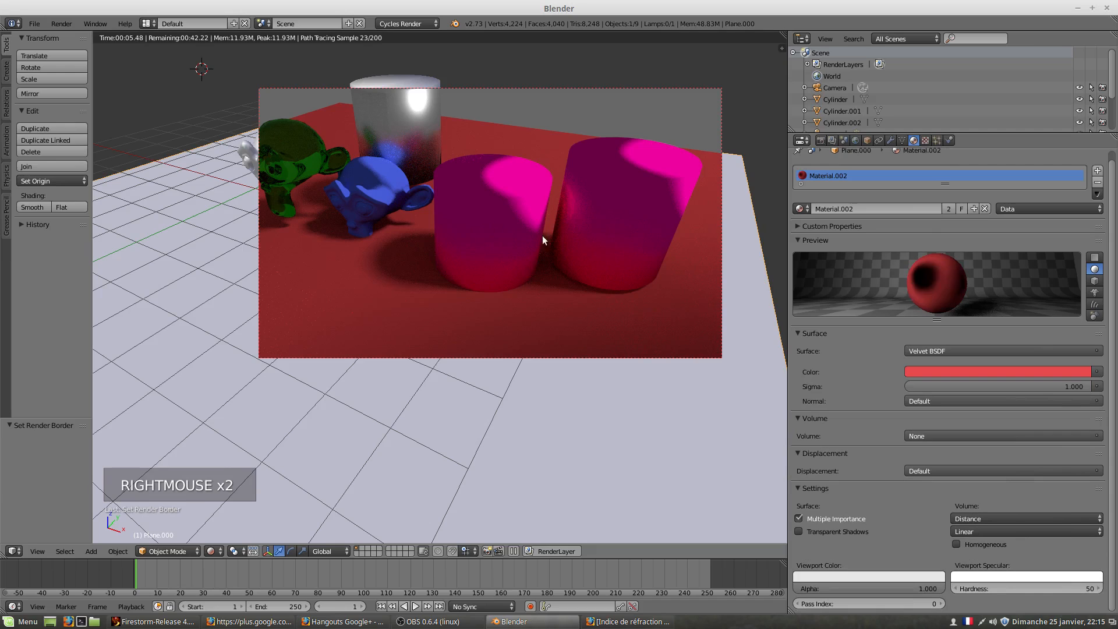
right_click(508, 208)
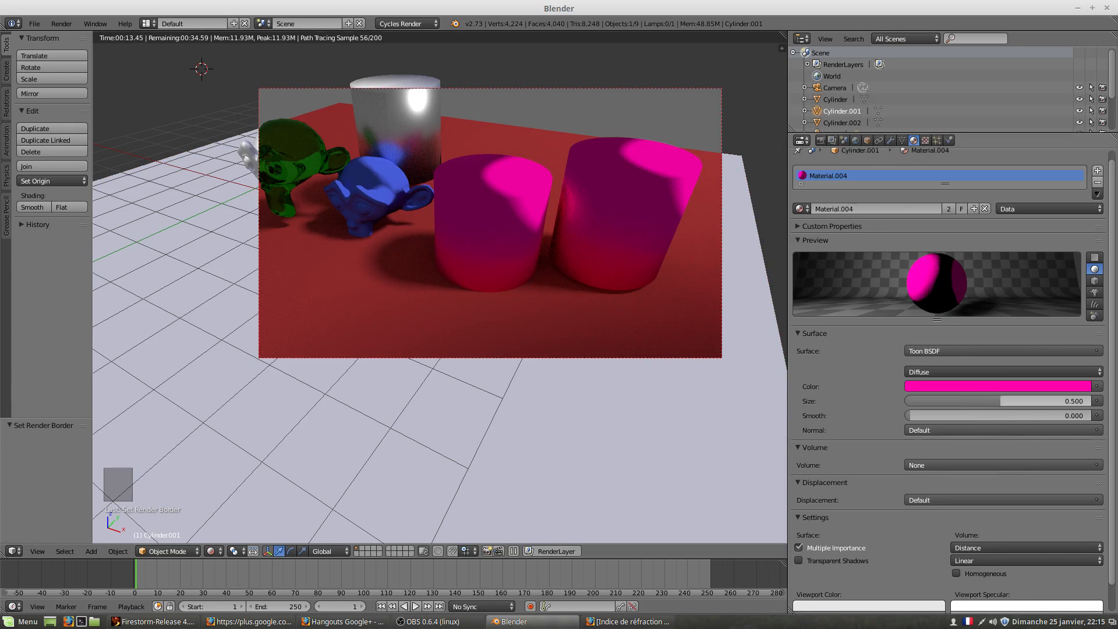
left_click_drag(1001, 401, 964, 400)
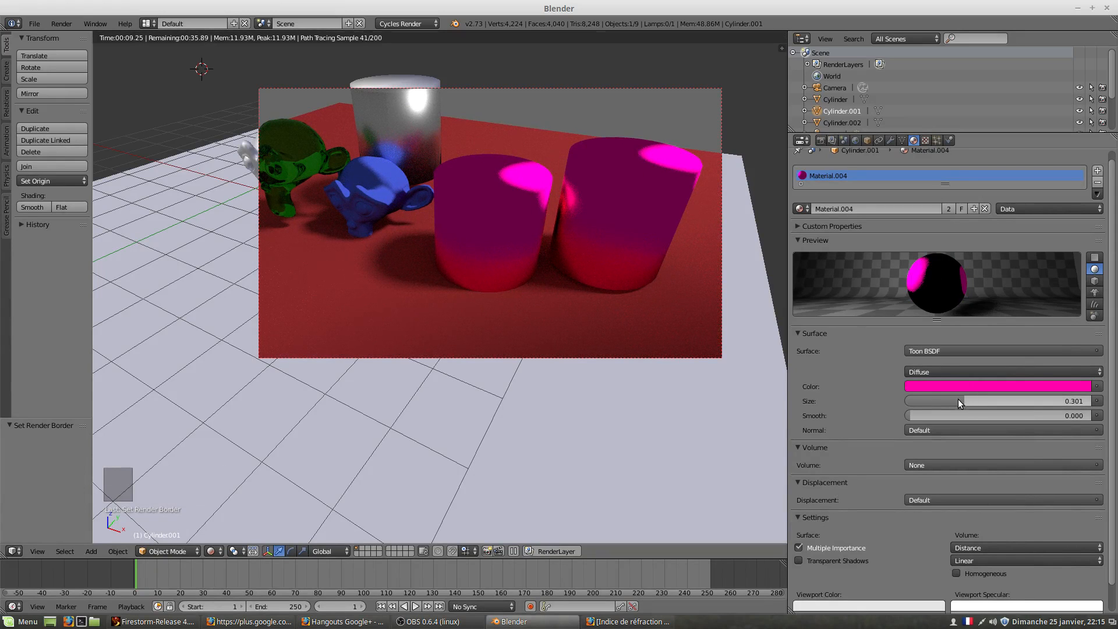
left_click_drag(959, 399, 942, 401)
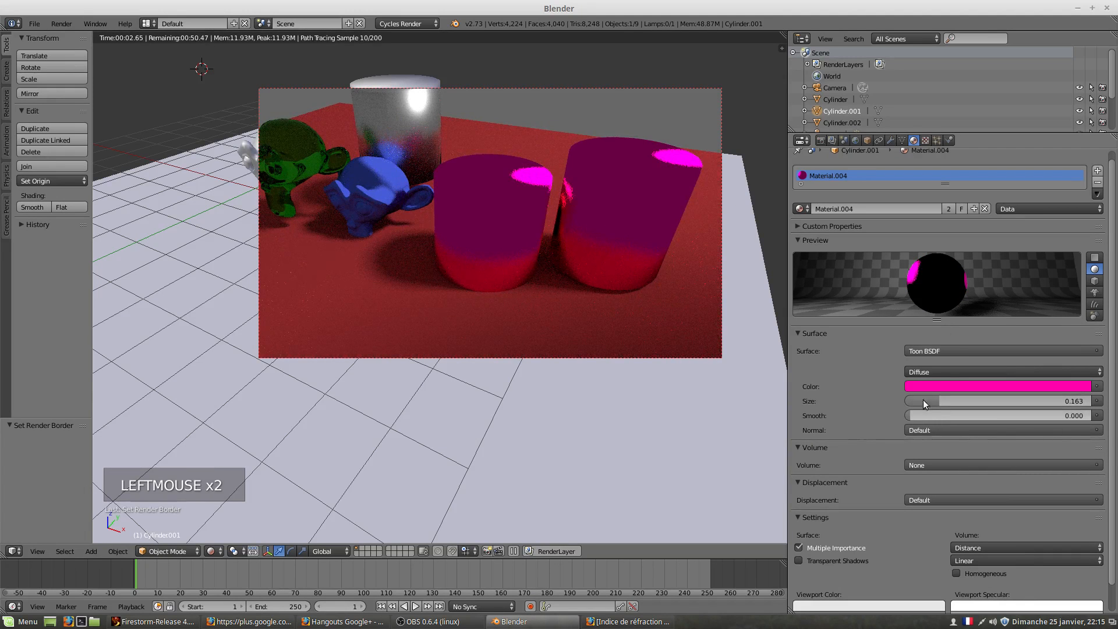
Try a Toon BSDF smooth value of 0.365 on the pink cylinders' material and return it to 0.
left_click_drag(912, 415, 915, 416)
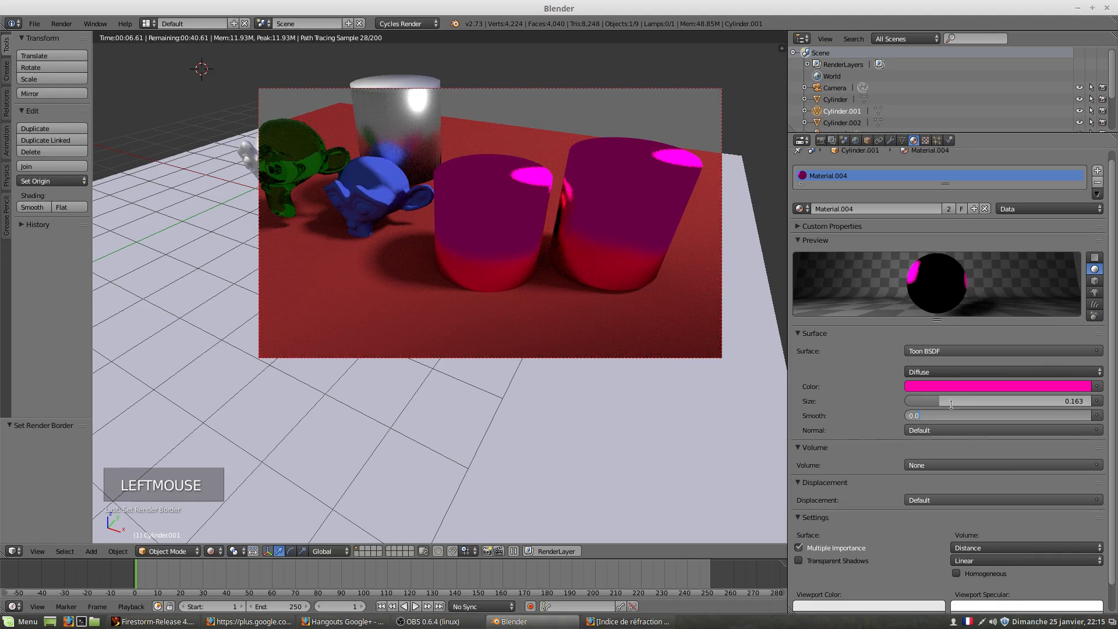
left_click(945, 408)
left_click_drag(917, 415, 977, 415)
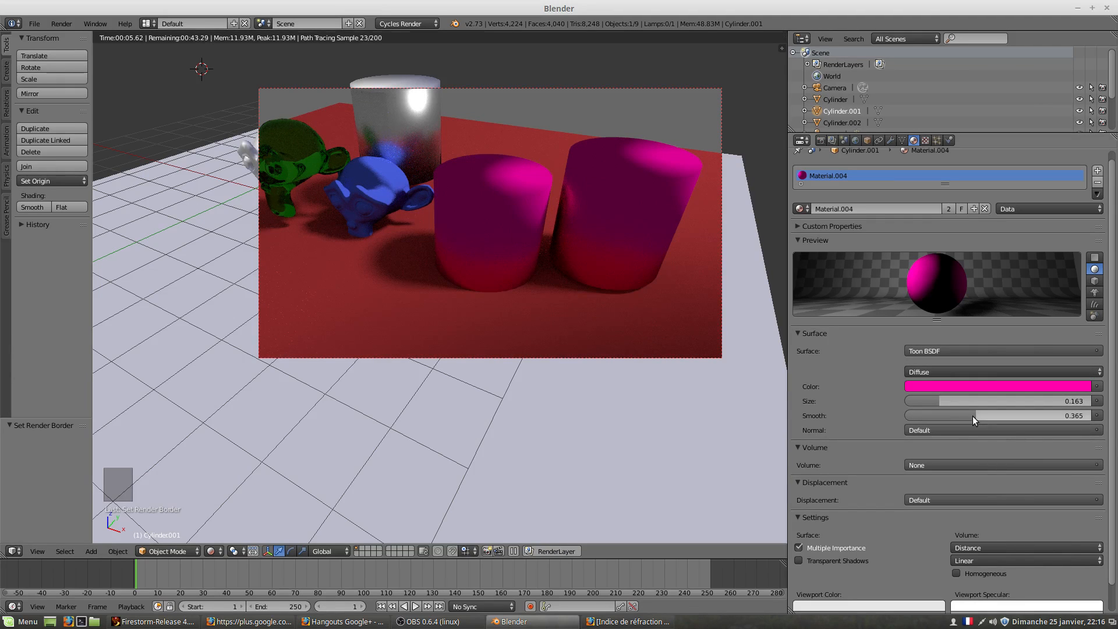
left_click_drag(973, 416, 911, 415)
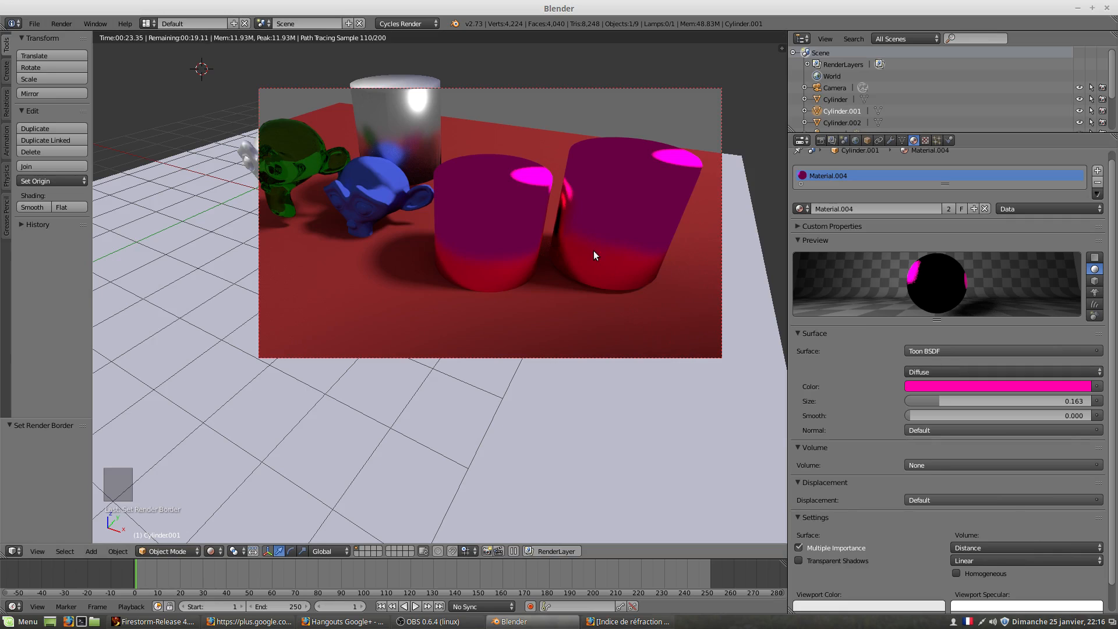
Duplicate the glossy cylinder, offset the copy about 2.35 in X and 1.10 in Y, and give it an Anisotropic BSDF shader.
right_click(413, 121)
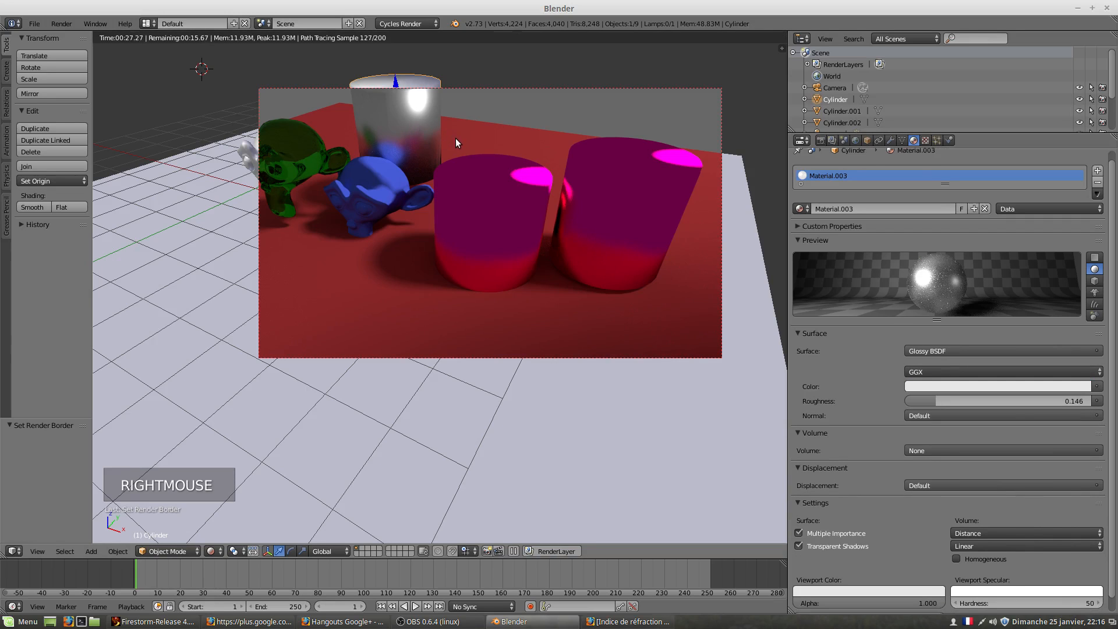
key("shift+d")
left_click(563, 149)
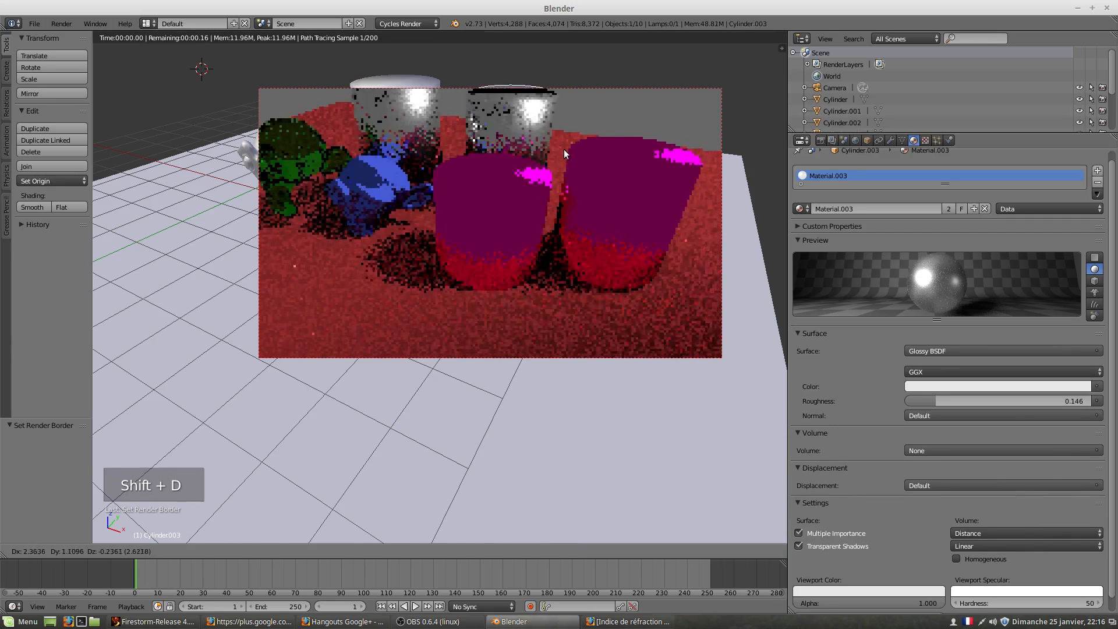
left_click(939, 350)
left_click(943, 145)
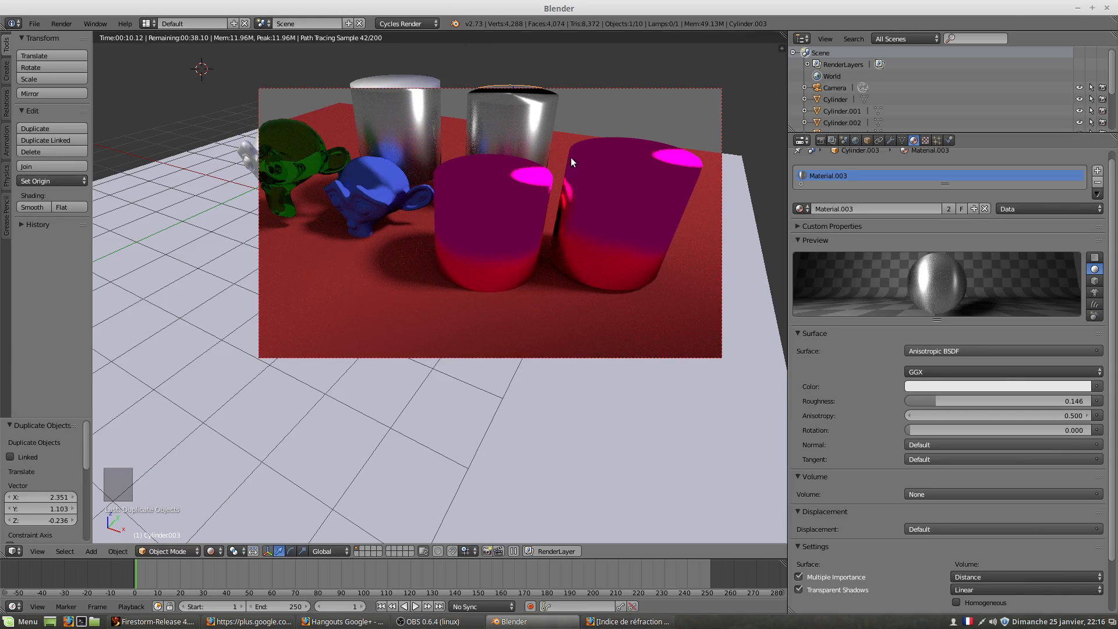
Set the original metallic cylinder back to Glossy BSDF and make its shared material single-user.
middle_click_drag(543, 152, 544, 163, "shift")
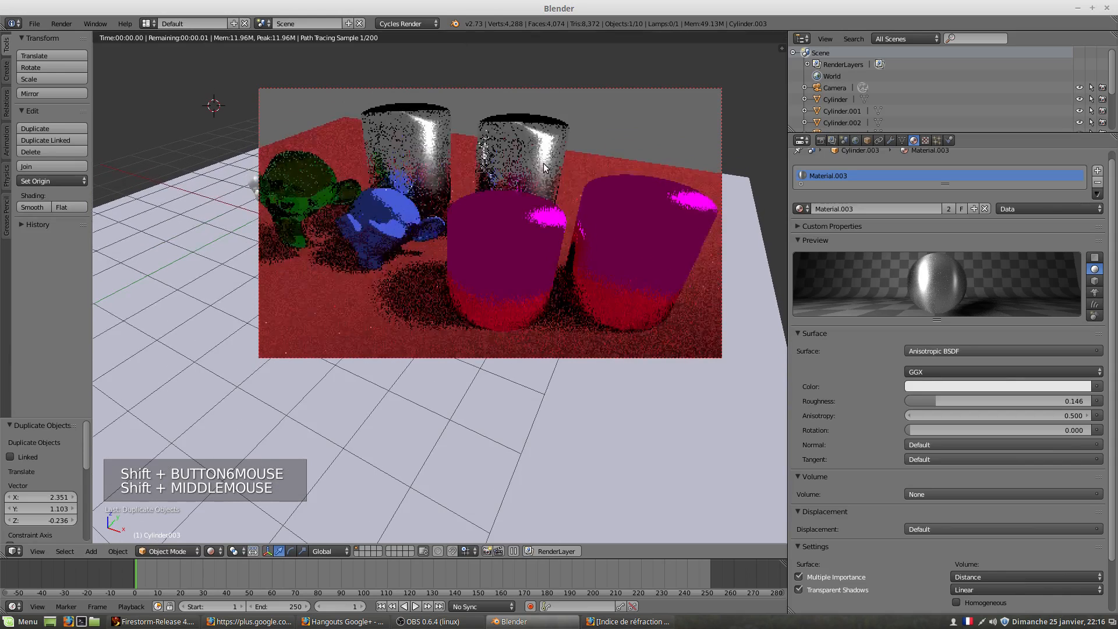
right_click(433, 134)
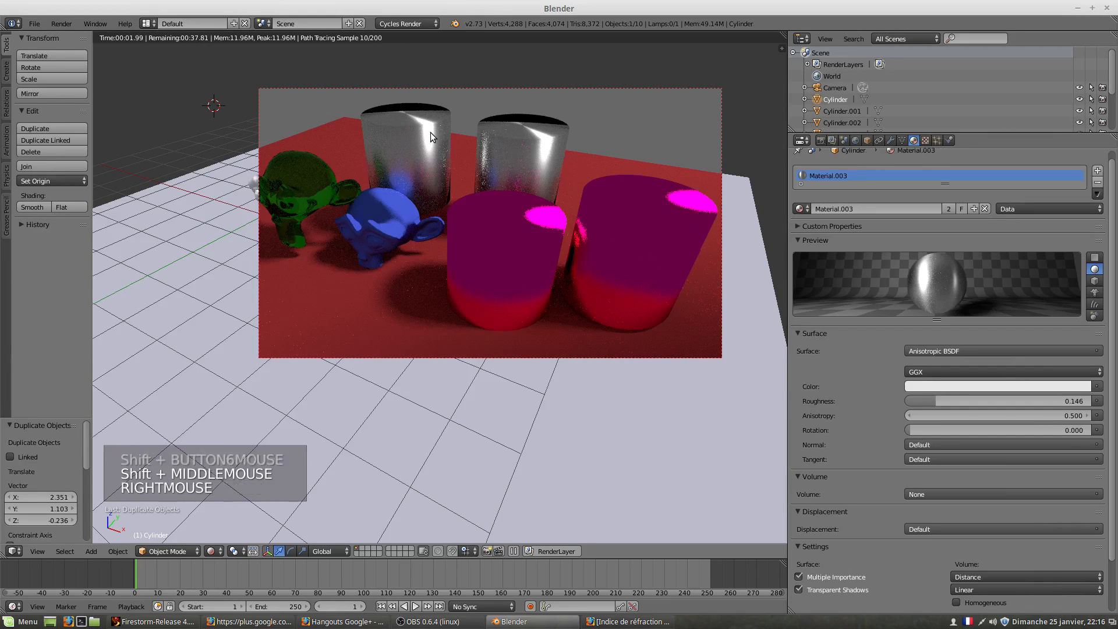
left_click(912, 350)
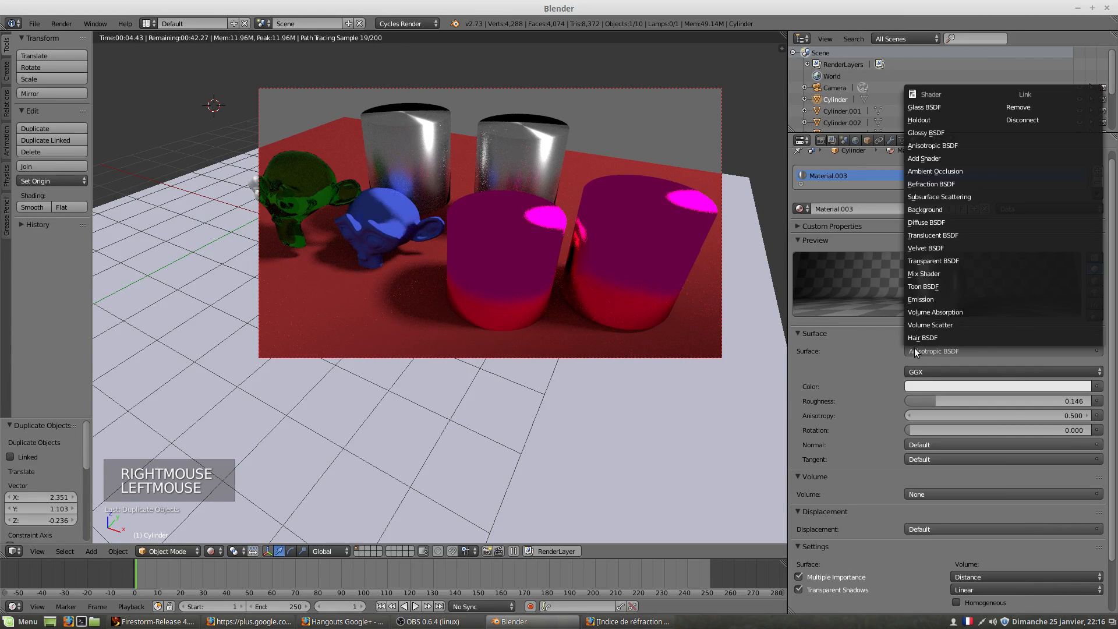
left_click(917, 131)
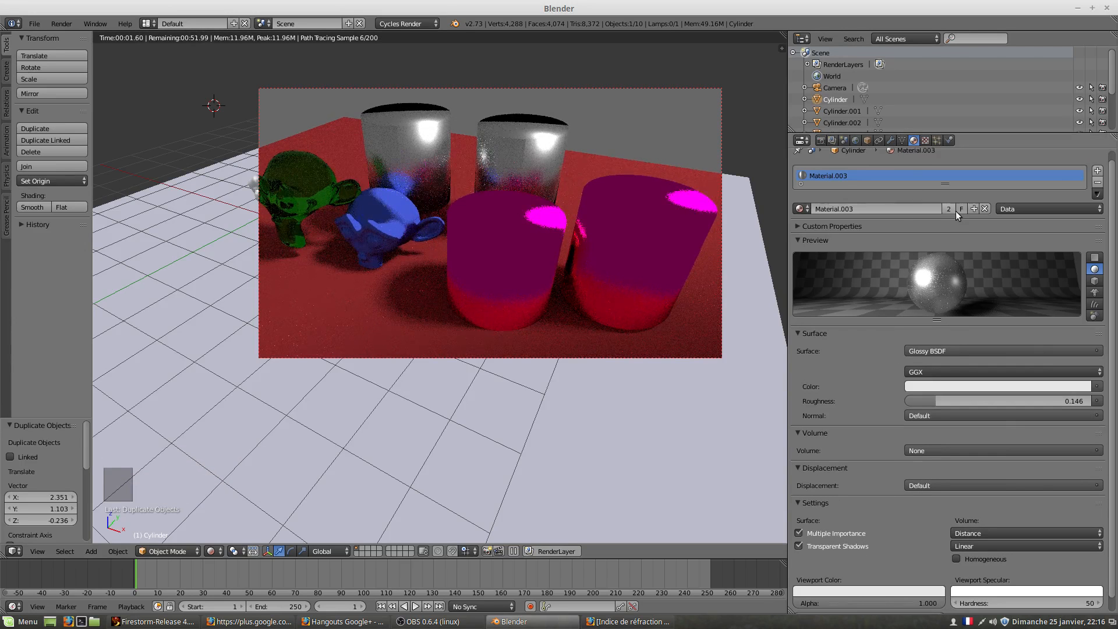
left_click(949, 208)
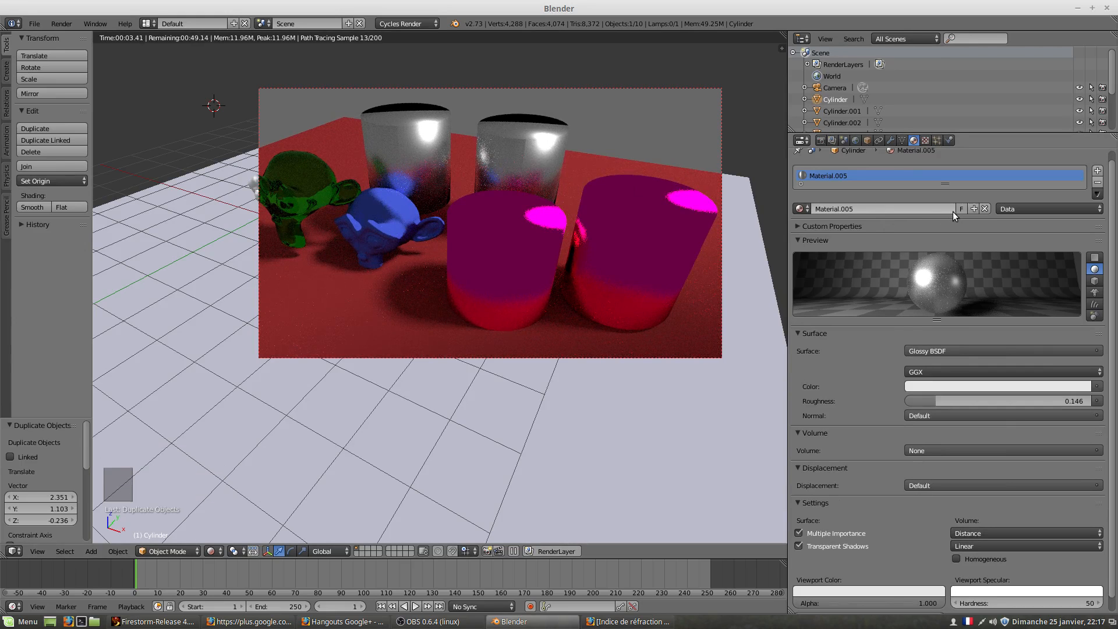
Change the duplicated metallic cylinder's surface shader to Anisotropic BSDF.
right_click(540, 151)
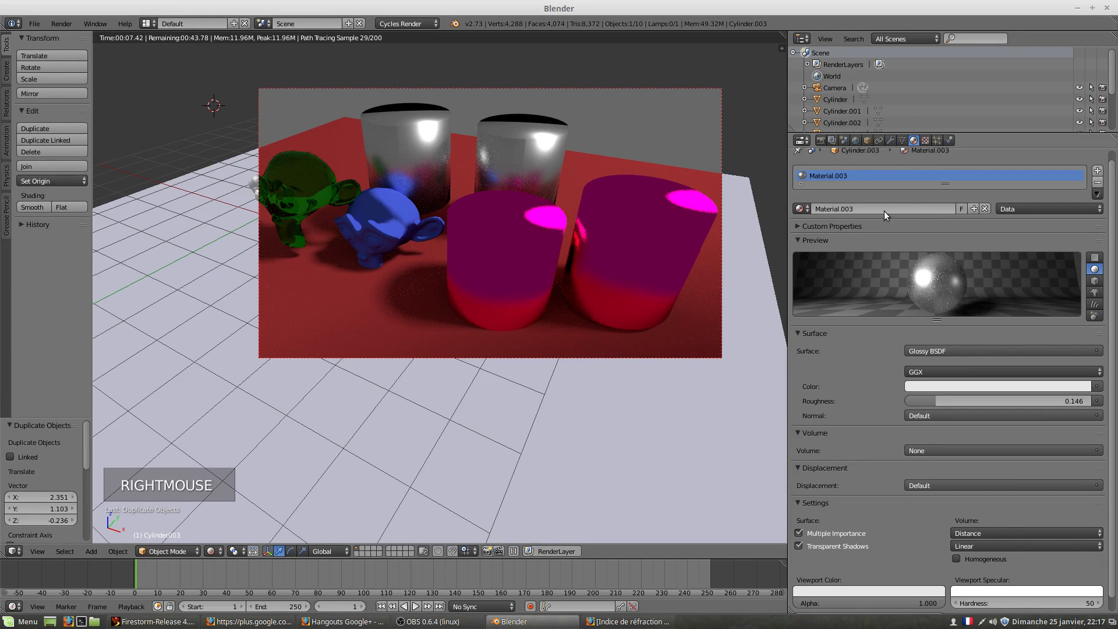
left_click(949, 351)
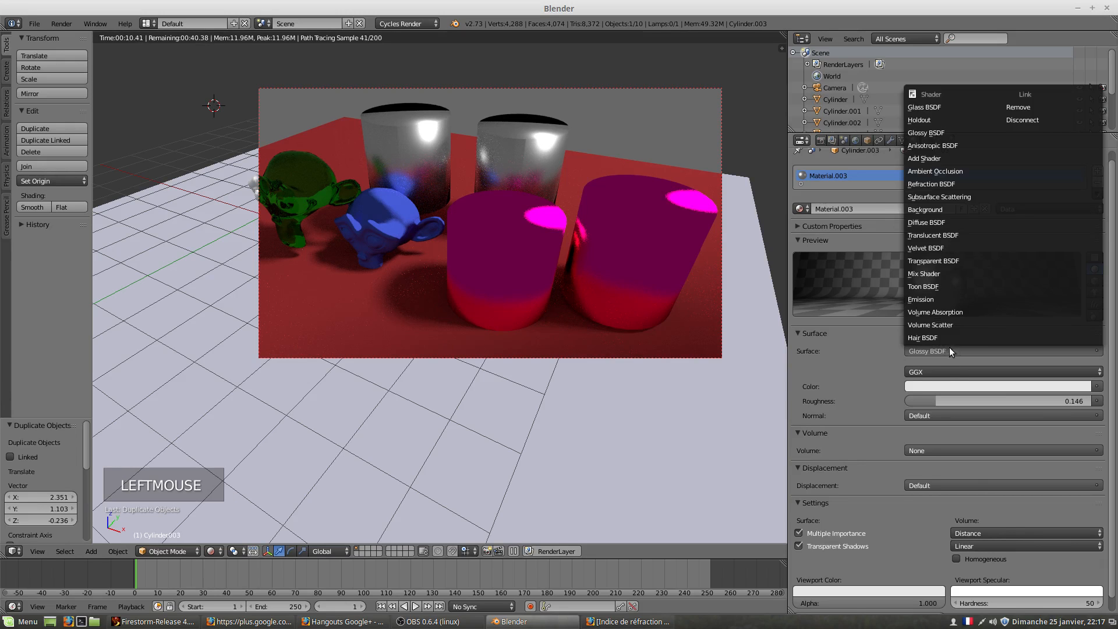
left_click(932, 143)
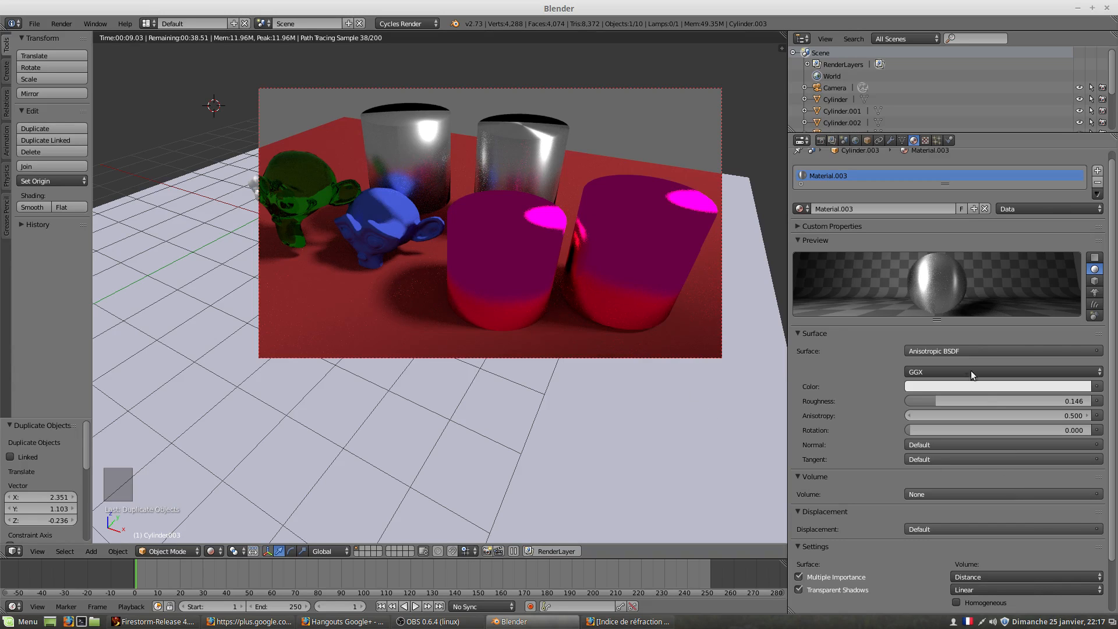
Switch Cylinder.001's surface shader to Emission and make its material single-user.
right_click(520, 272)
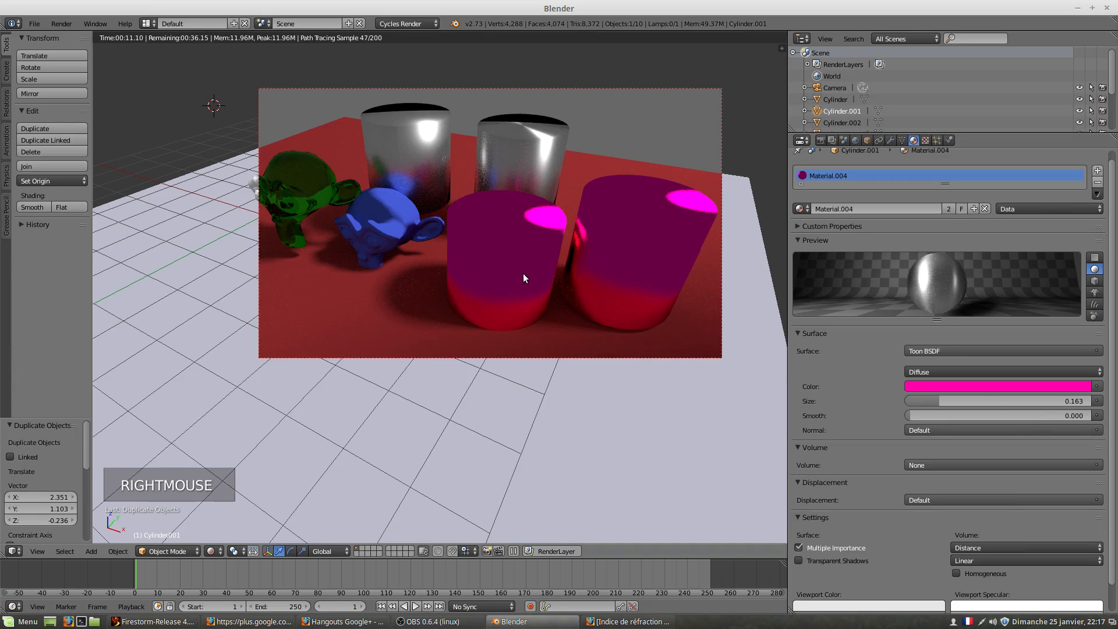
left_click(959, 350)
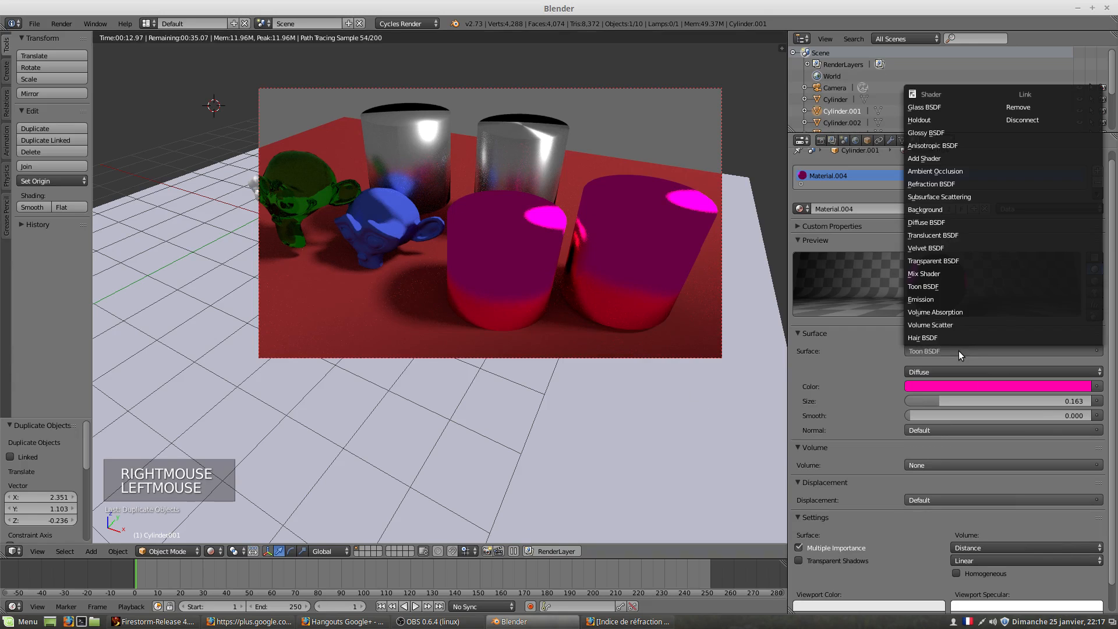
left_click(948, 299)
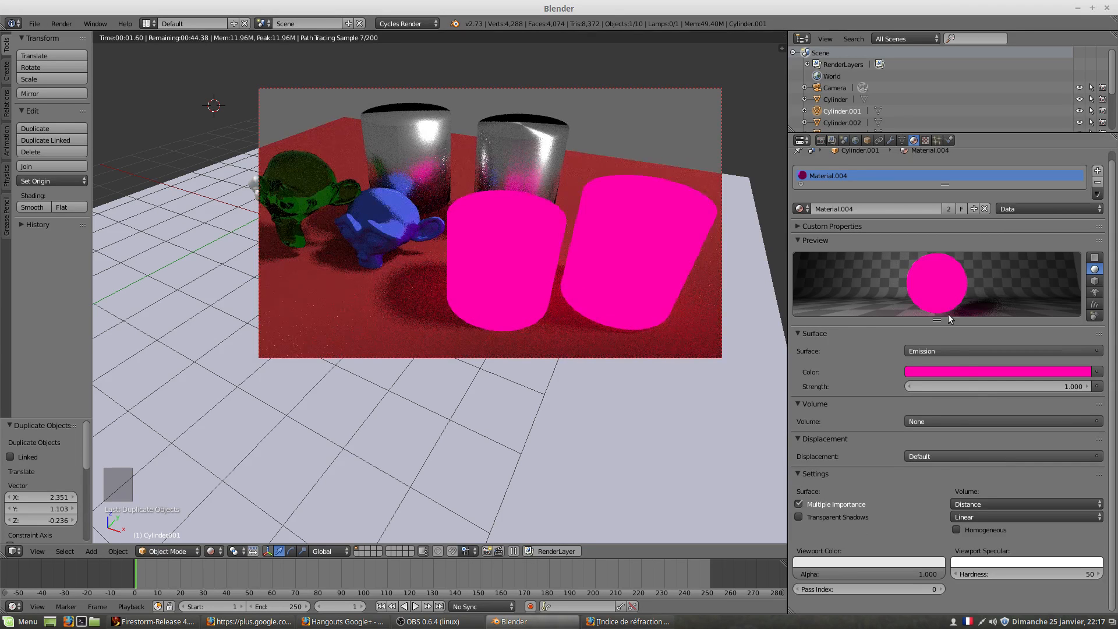
left_click(949, 208)
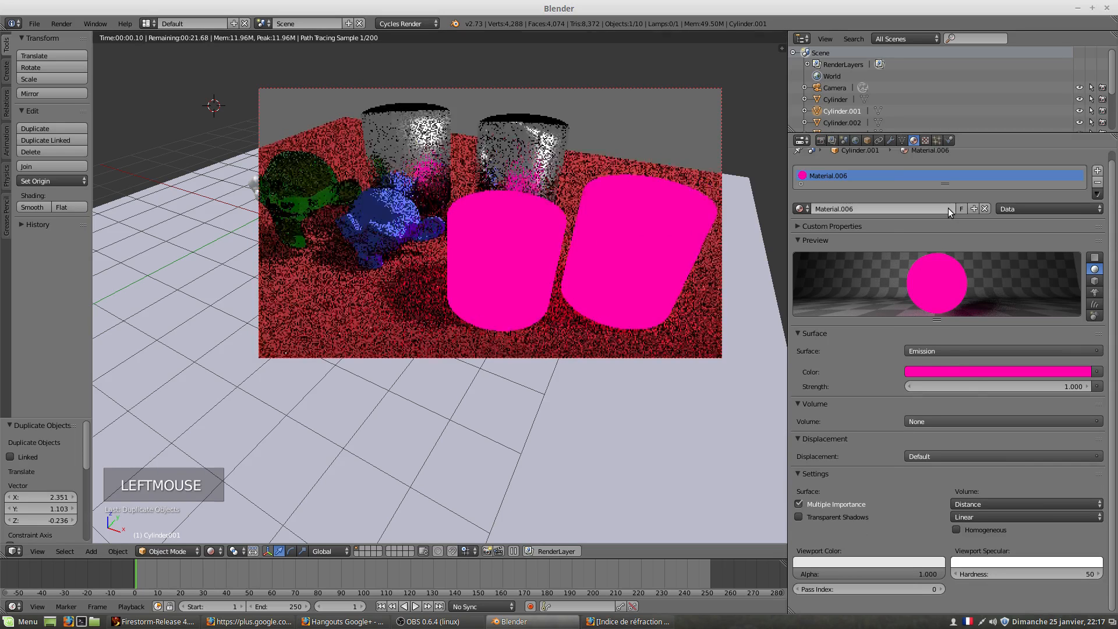
Set Cylinder.002's surface shader back to Toon BSDF.
right_click(659, 231)
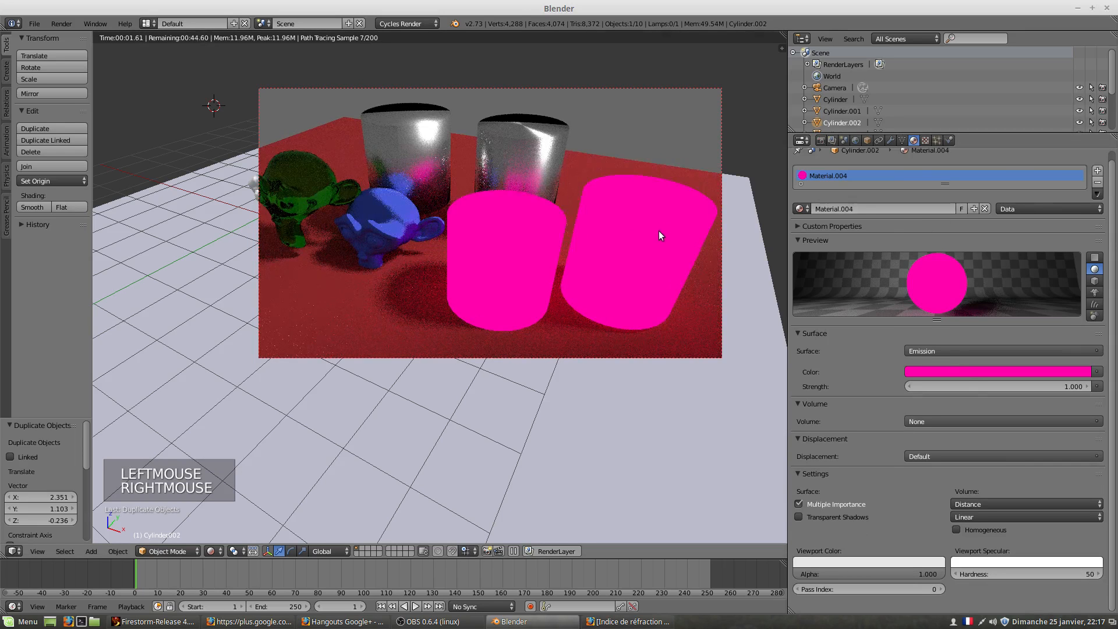
left_click(930, 350)
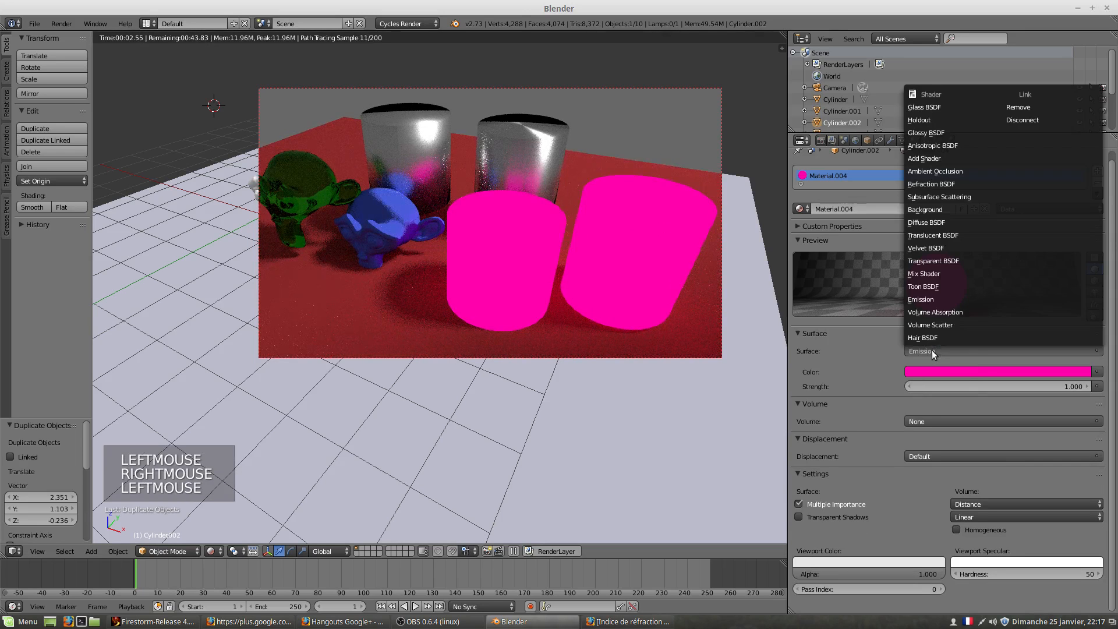
left_click(931, 287)
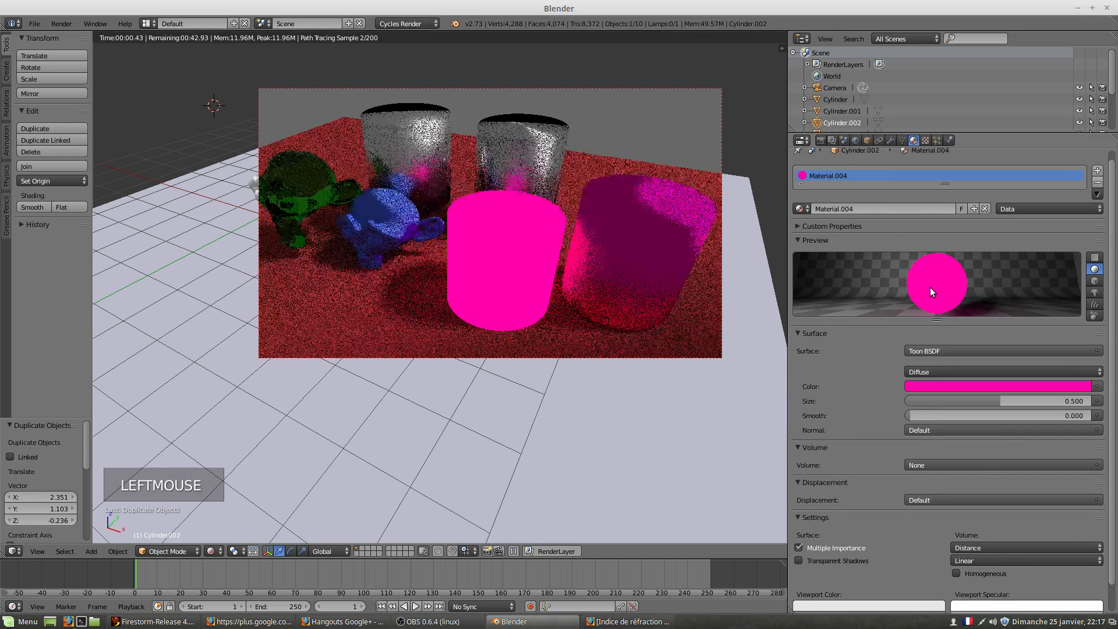
Change Cylinder.001's emission color to bright green and set its strength to 20.
right_click(507, 247)
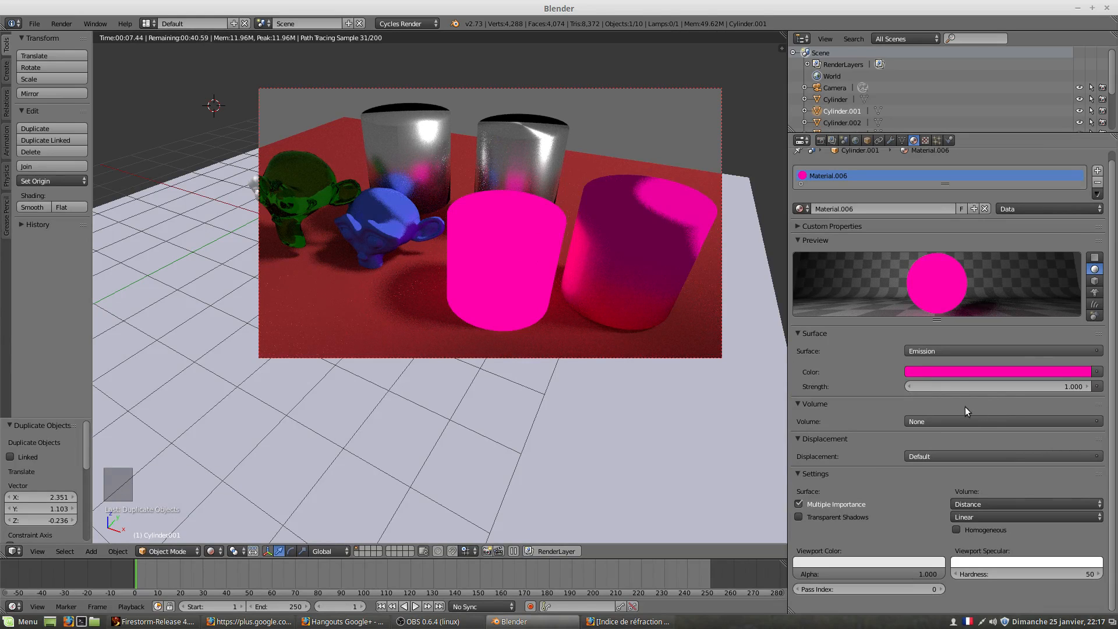
left_click(967, 371)
left_click_drag(1016, 255, 992, 244)
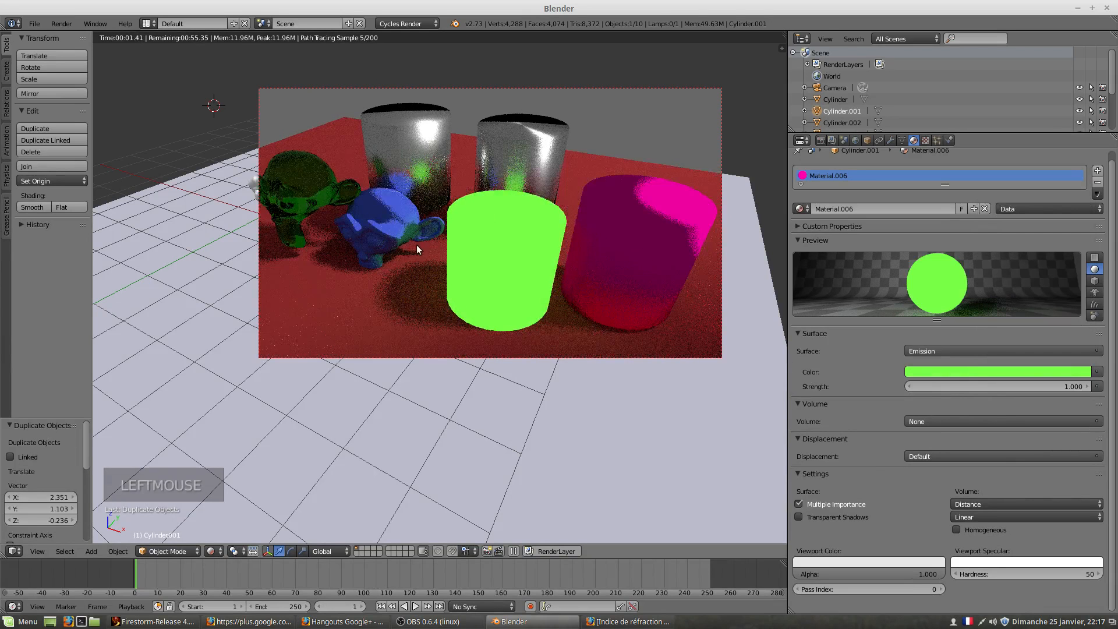
left_click(1008, 385)
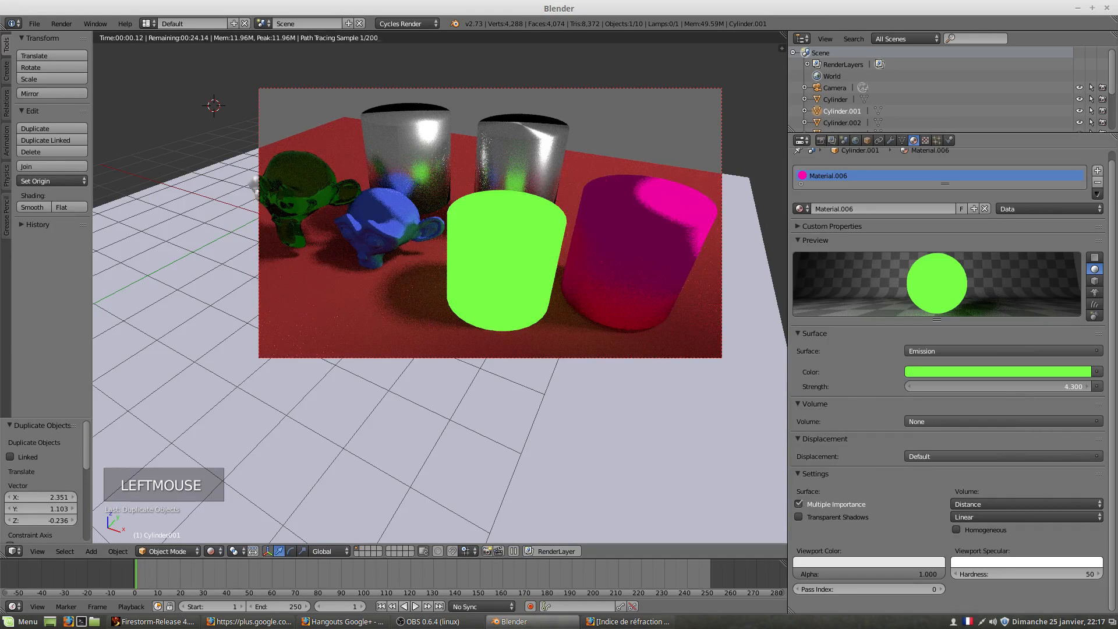
type("20")
key("Return")
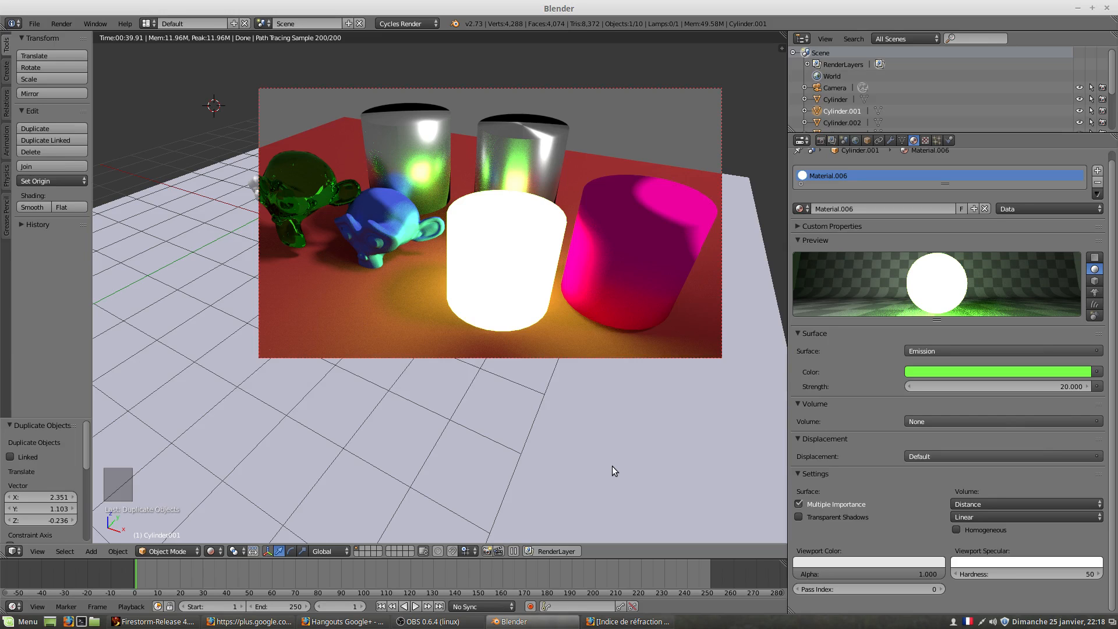
Open the choice of surface shaders for Cylinder.002.
right_click(615, 239)
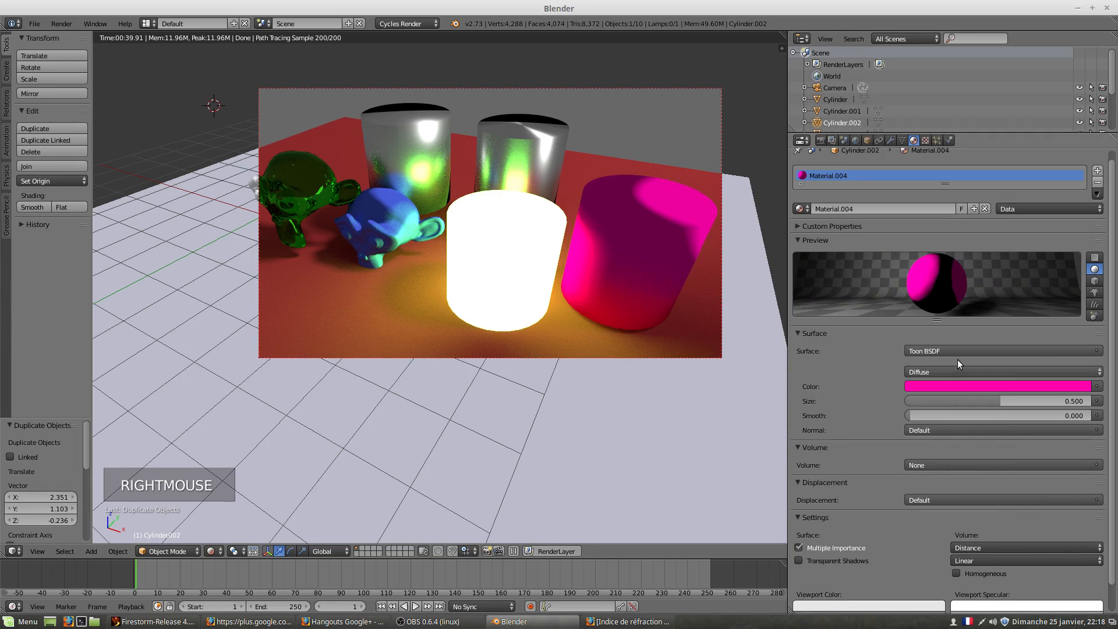
left_click(945, 349)
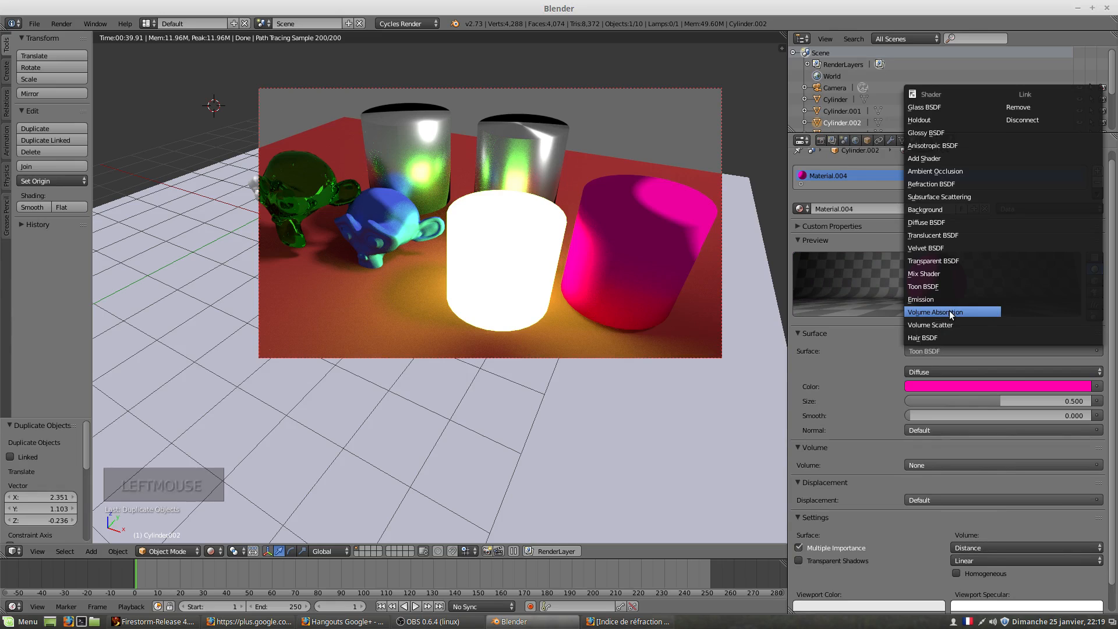
Try Volume Absorption as the pink cylinder's surface shader, and replace it with Hair BSDF.
left_click(950, 312)
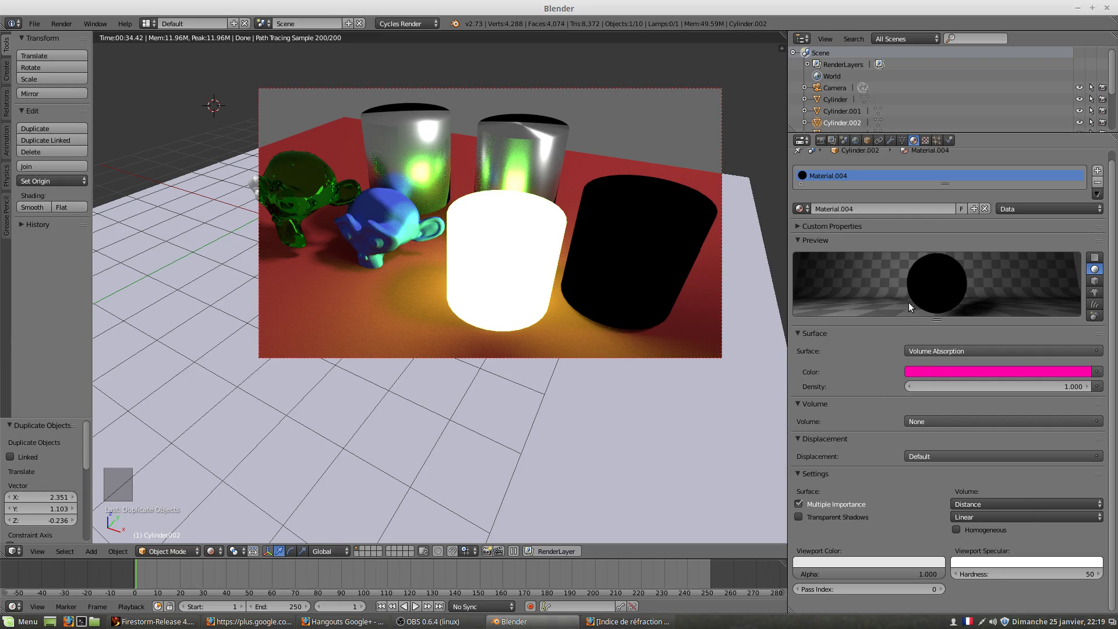
left_click(938, 350)
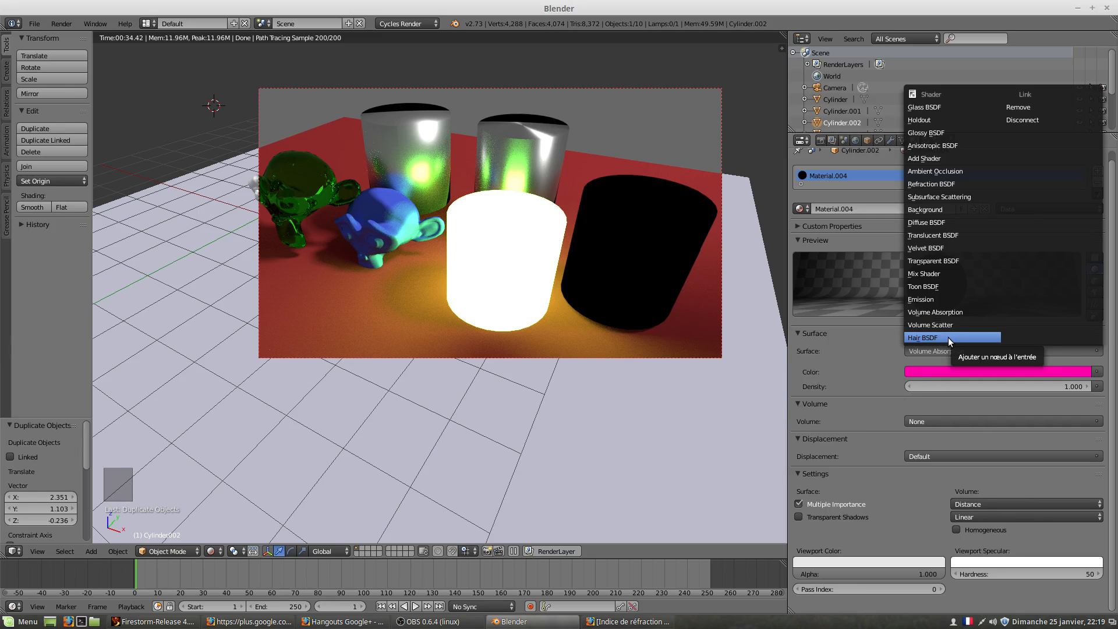
left_click(948, 338)
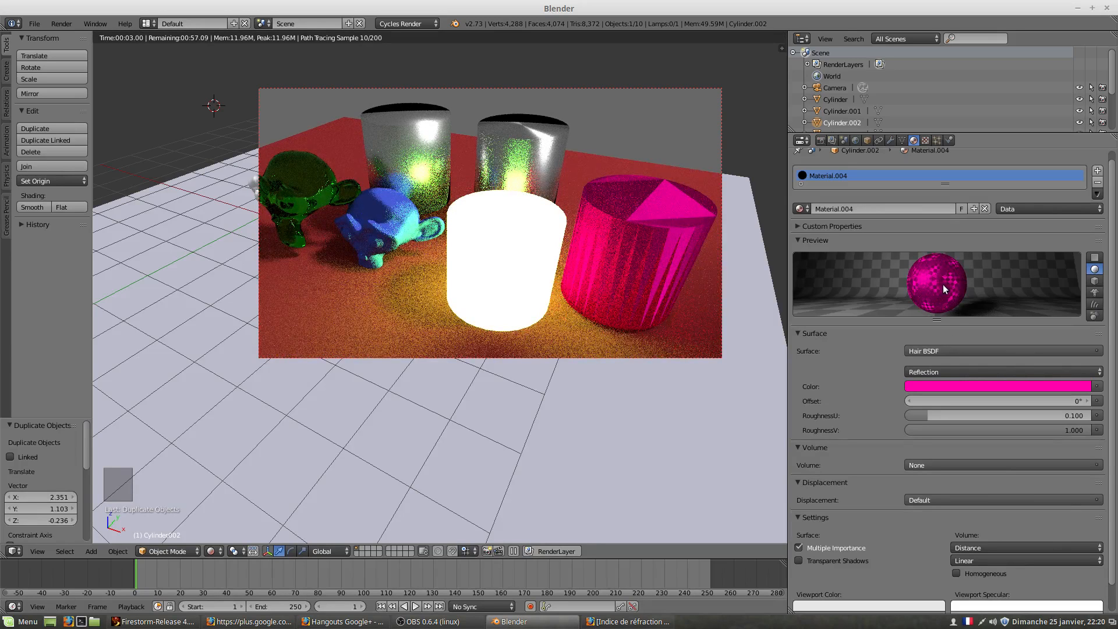
Preview the hair material on a flat plane and return the preview to the sphere.
scroll(954, 291, "up", 1)
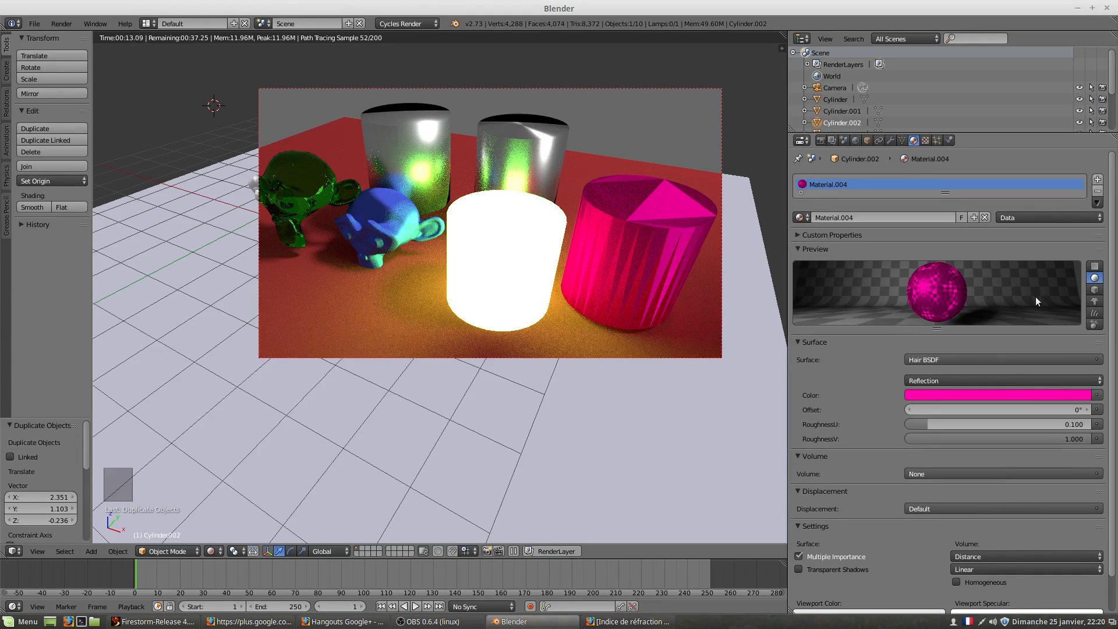
left_click(1096, 266)
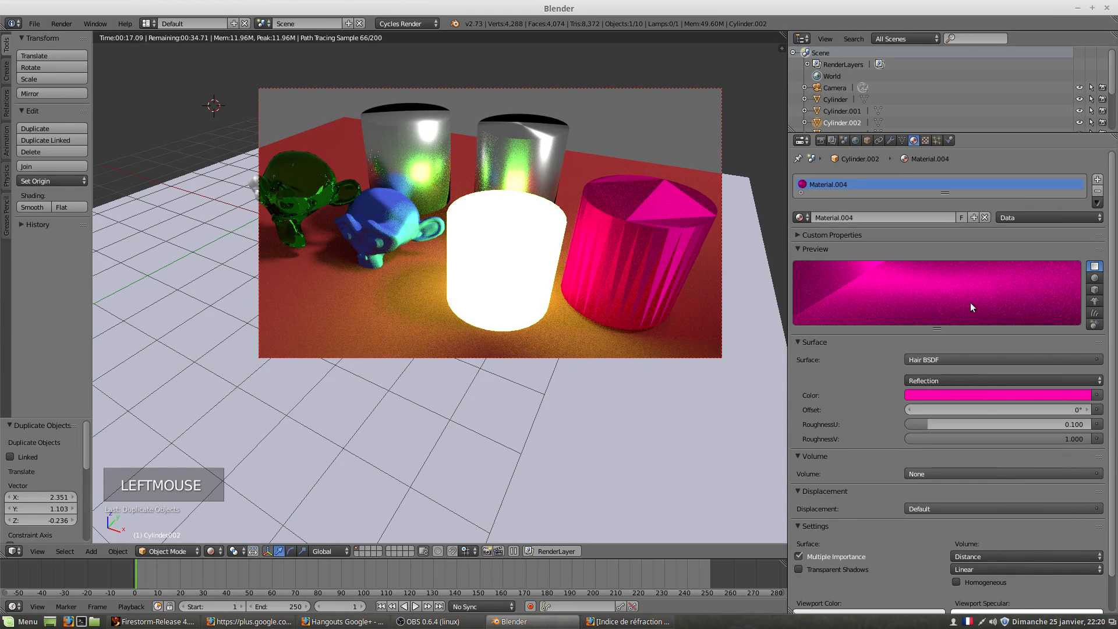
left_click(1095, 278)
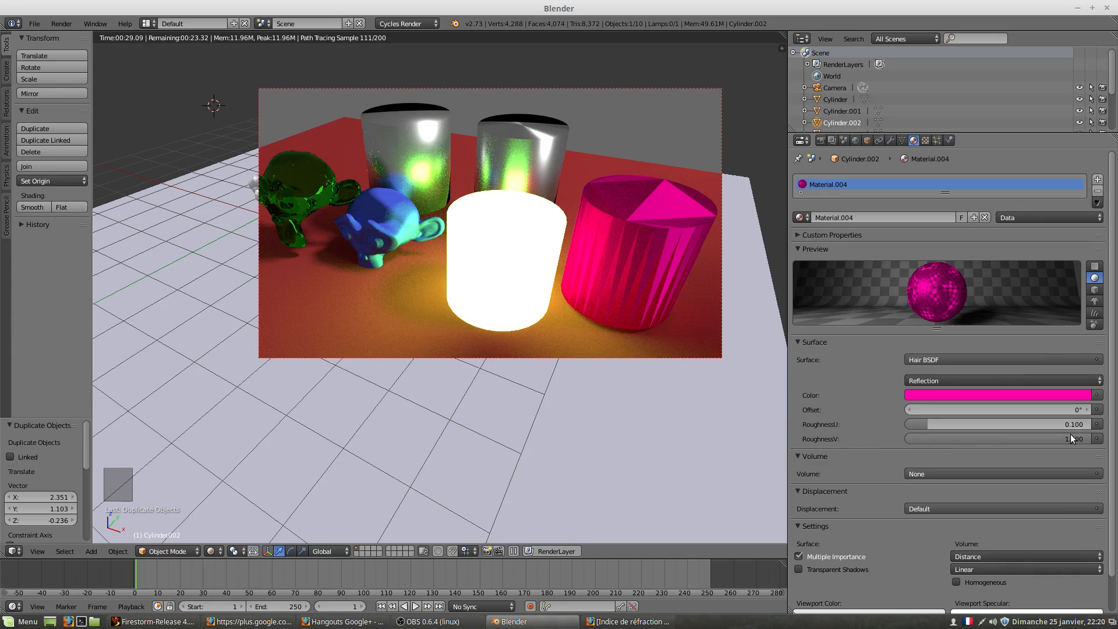
Adjust the Hair BSDF to about 0.394 RoughnessU and 0.407 RoughnessV, with an Offset of 90°.
left_click_drag(1082, 437, 1019, 424)
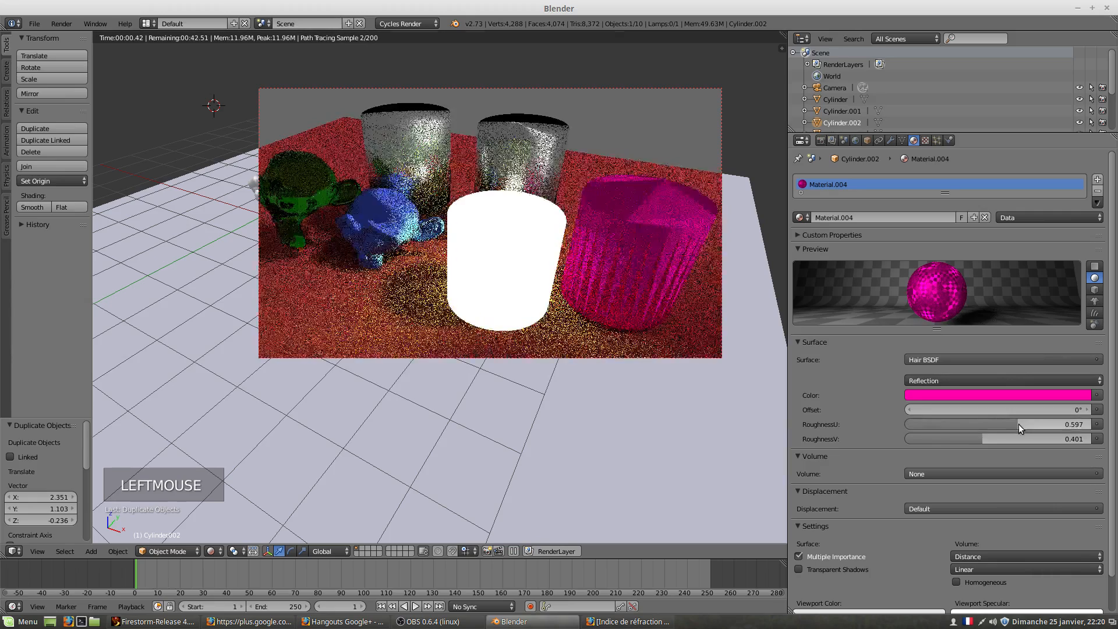
left_click_drag(1015, 420, 1086, 425)
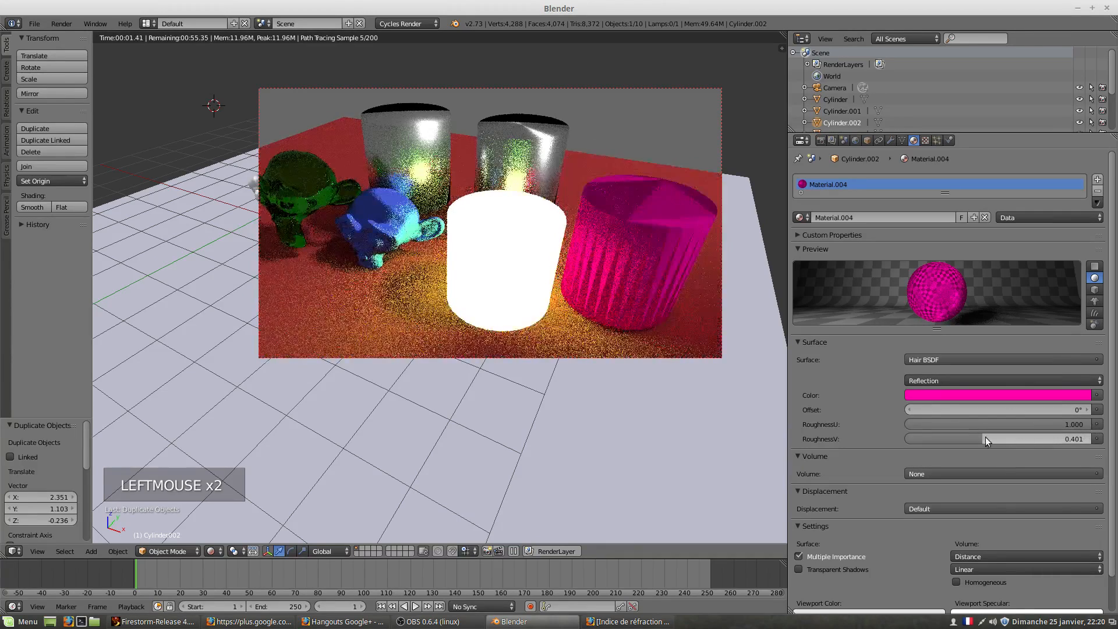
left_click_drag(986, 440, 952, 441)
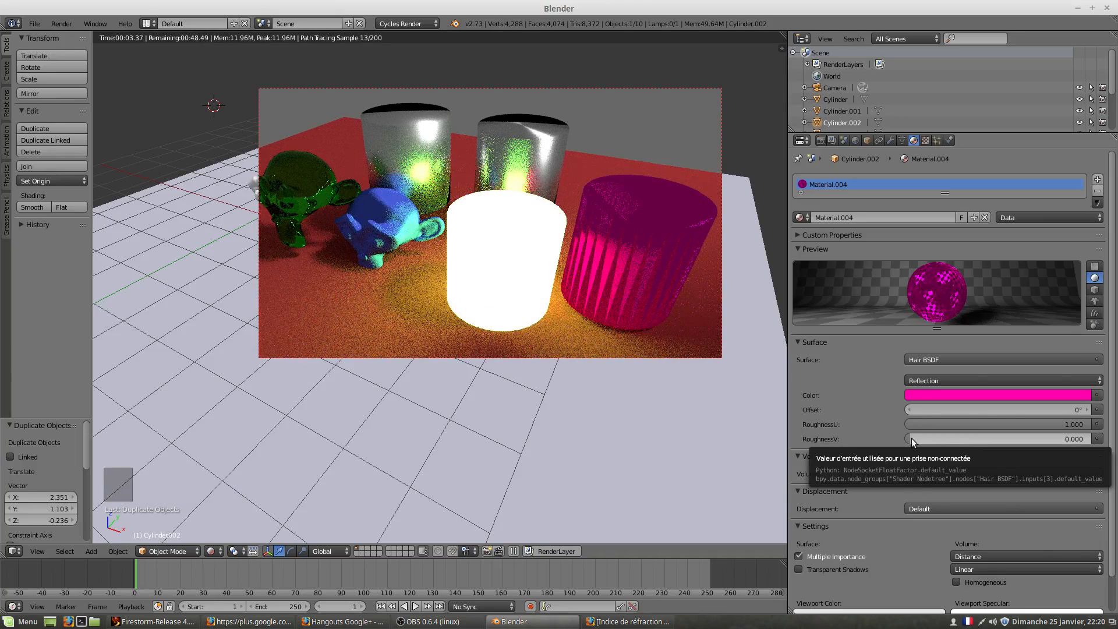
left_click_drag(912, 440, 984, 439)
left_click_drag(1053, 425, 993, 432)
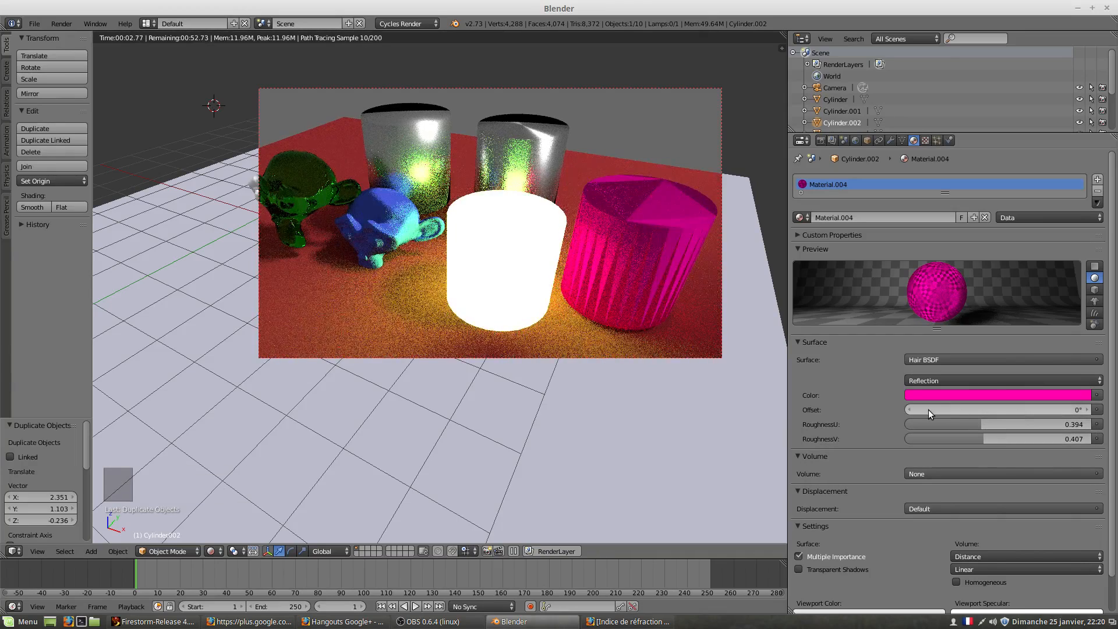
left_click_drag(928, 410, 1001, 410)
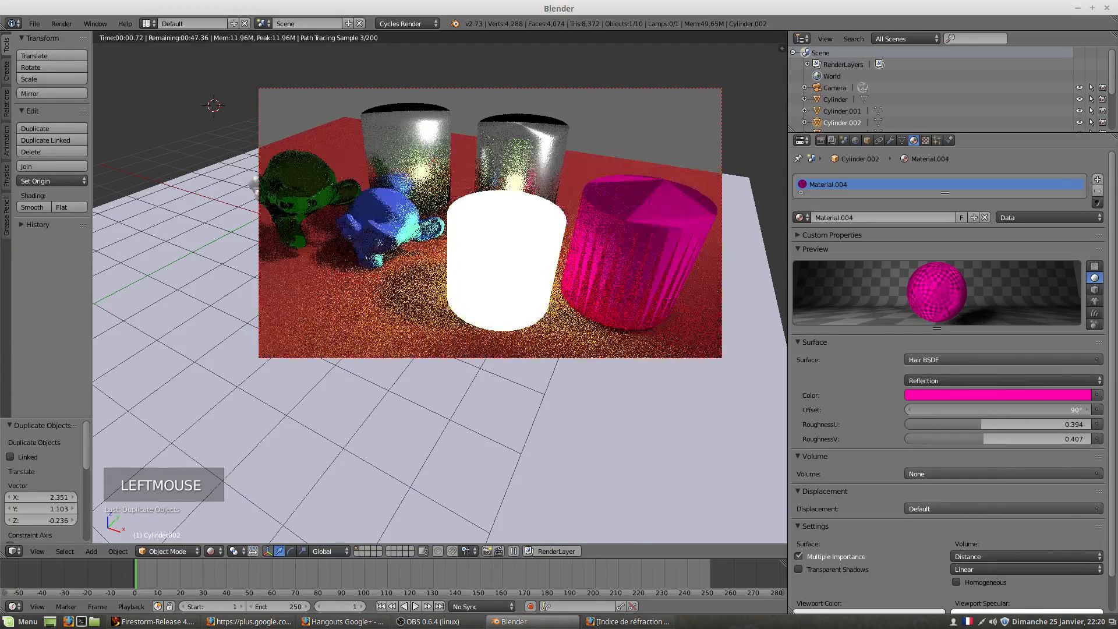
Add eight evenly spaced horizontal loop cuts around the side of the tilted cylinder and display the scene in rendered shading.
right_click(651, 262)
key("shift+z")
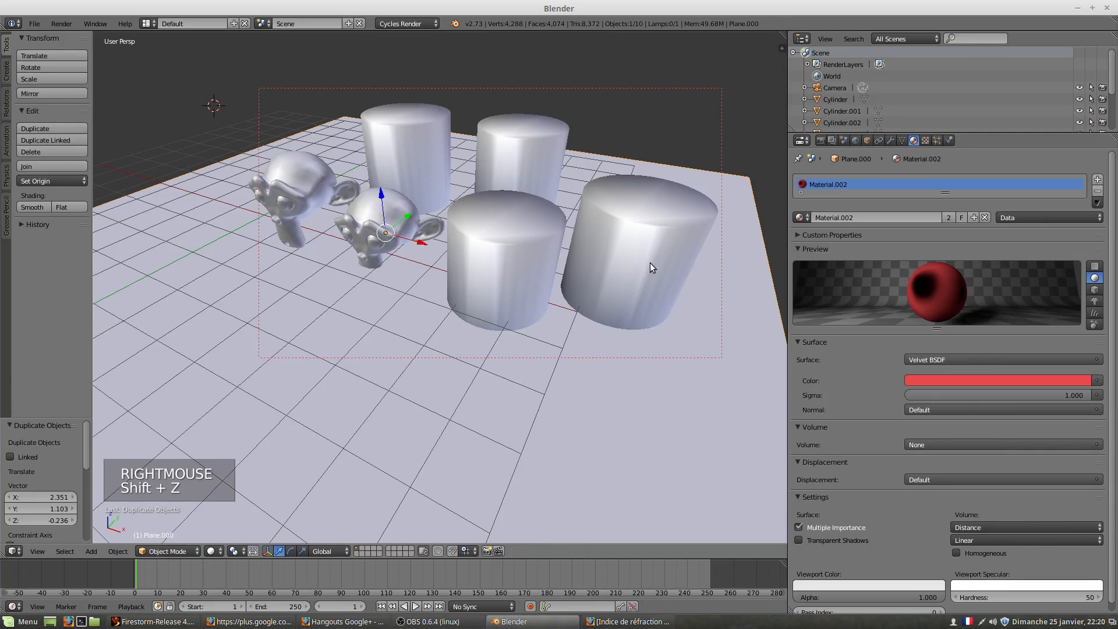
key("Tab")
right_click(651, 257)
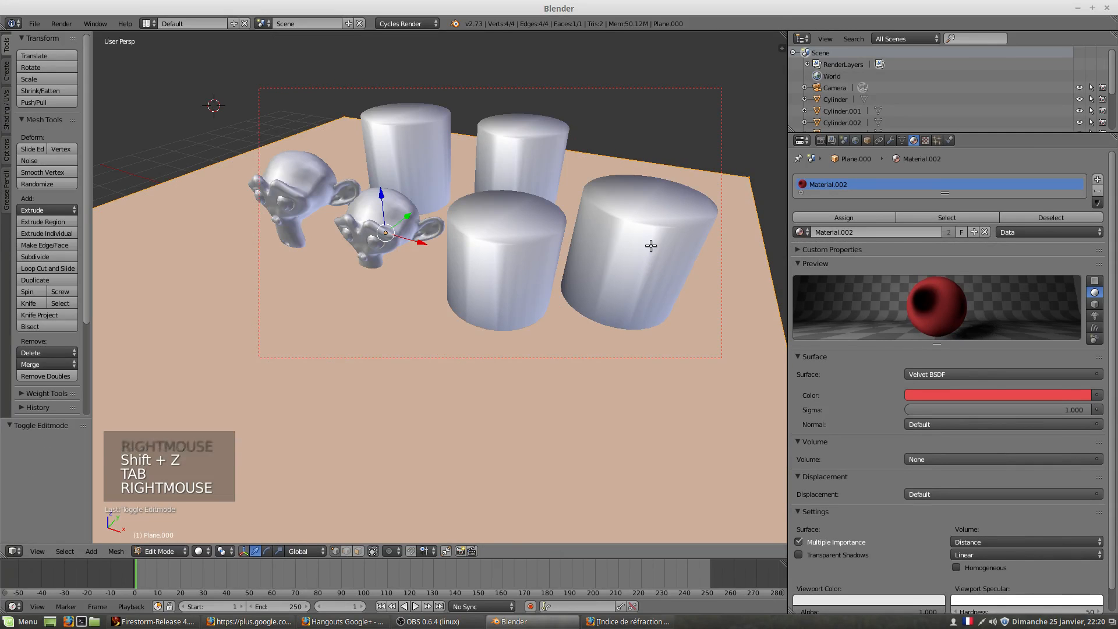
key("Tab")
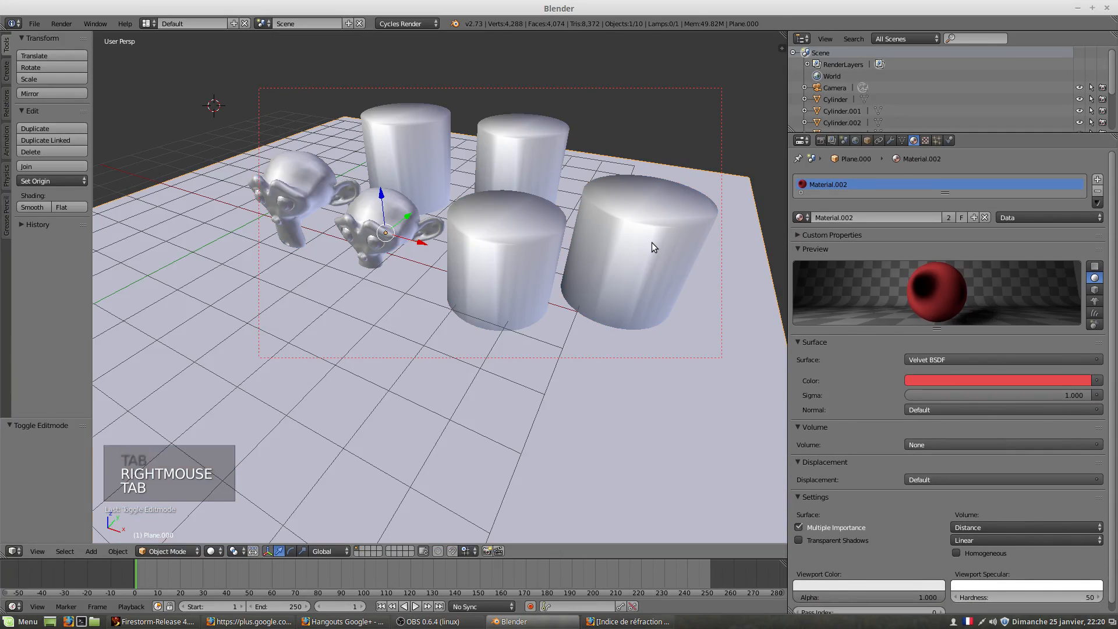
right_click(652, 242)
key("Tab")
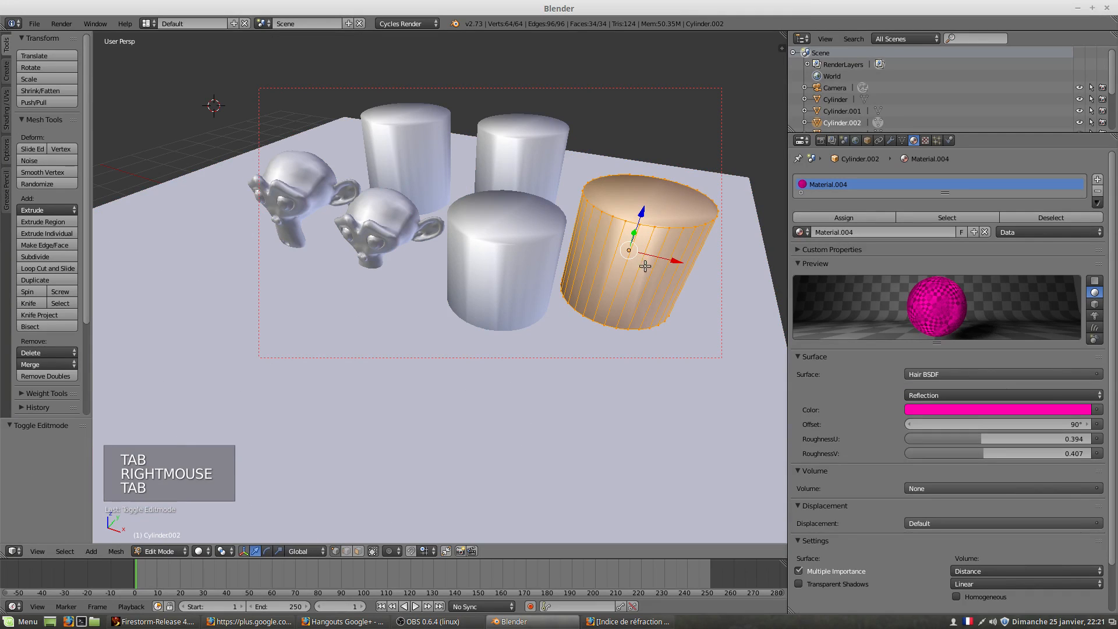
key("ctrl+r")
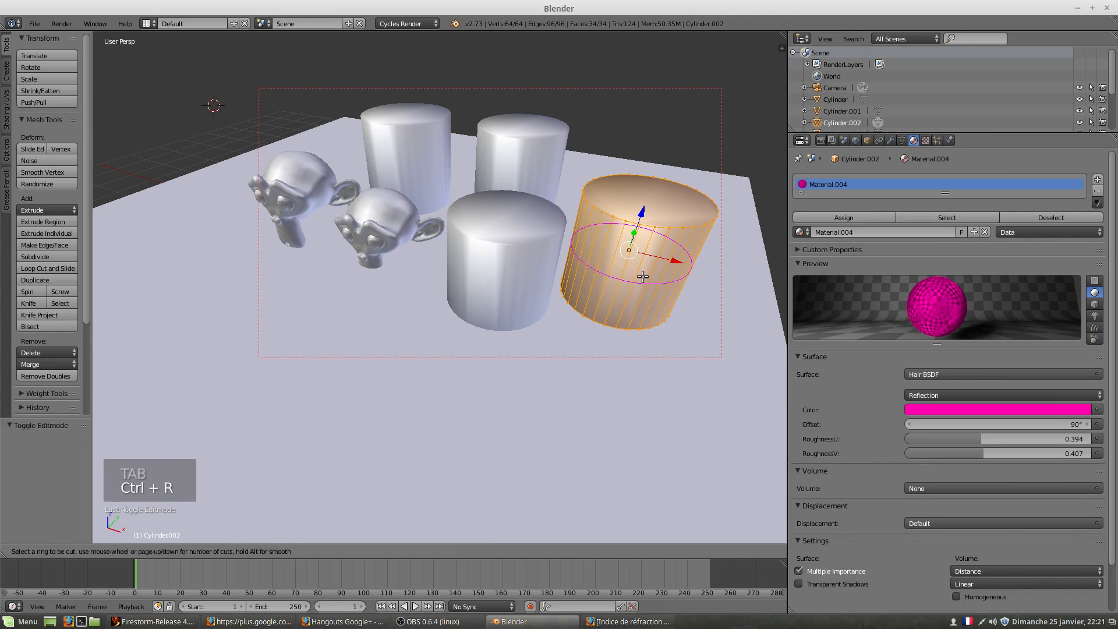
scroll(644, 273, "up", 7)
left_click(643, 273)
left_click(643, 273)
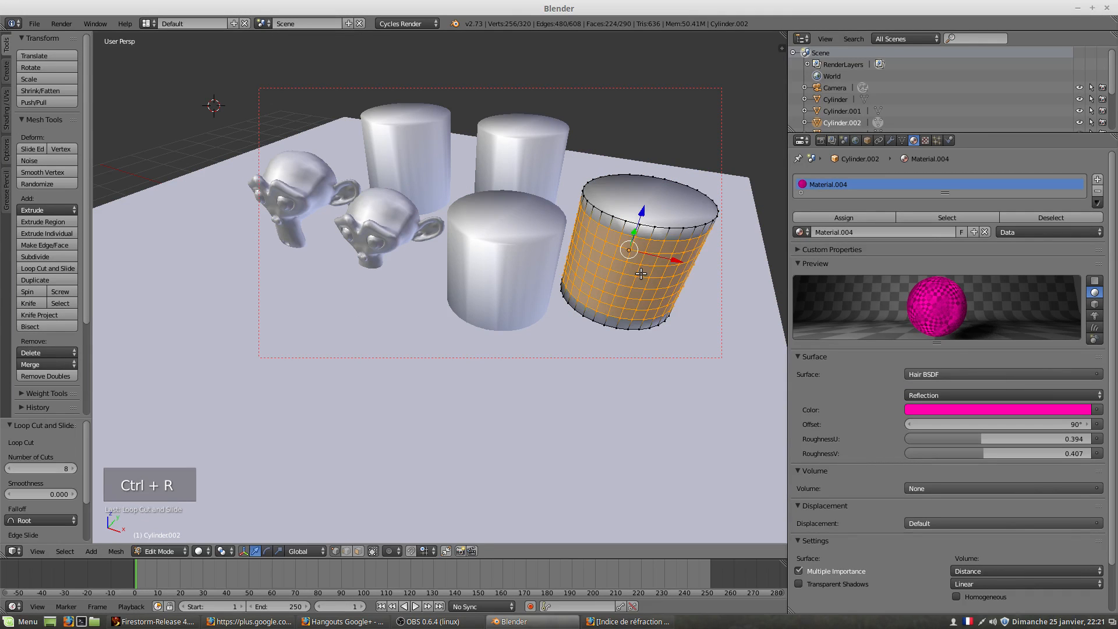
key("Tab")
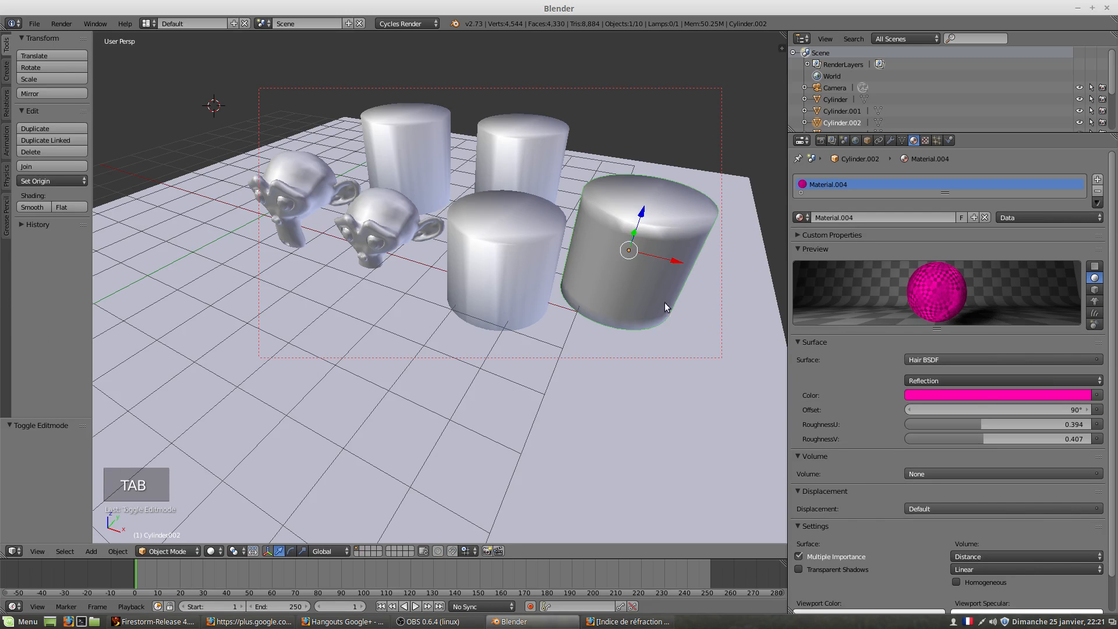
key("shift+z")
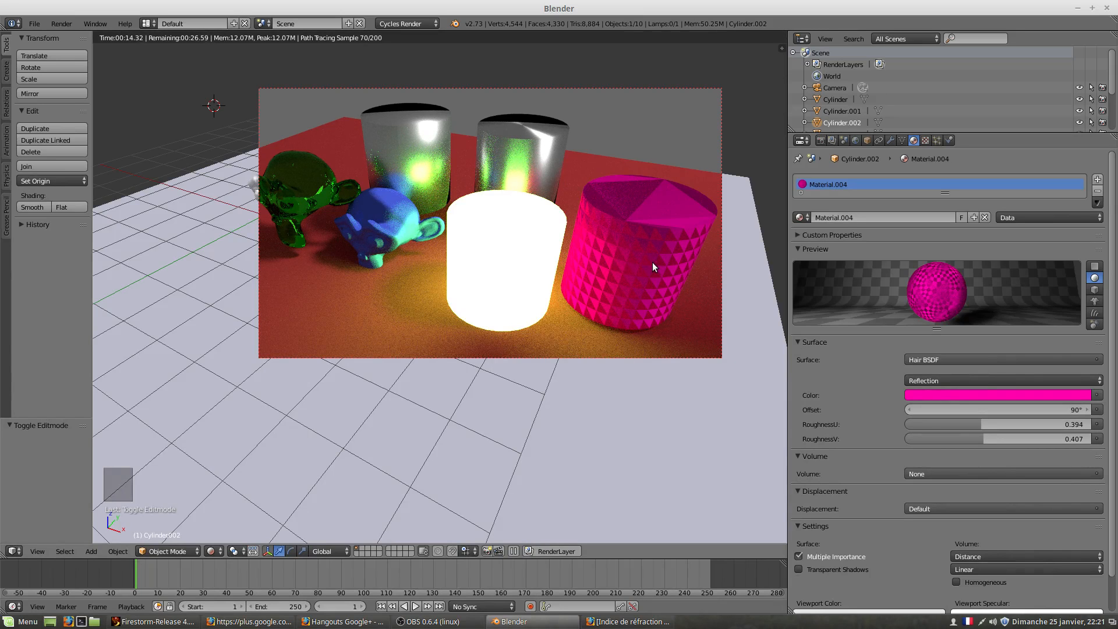
Return to solid shading and unwrap the tilted cylinder's top cap, selected by its rim edge loop.
key("shift+z")
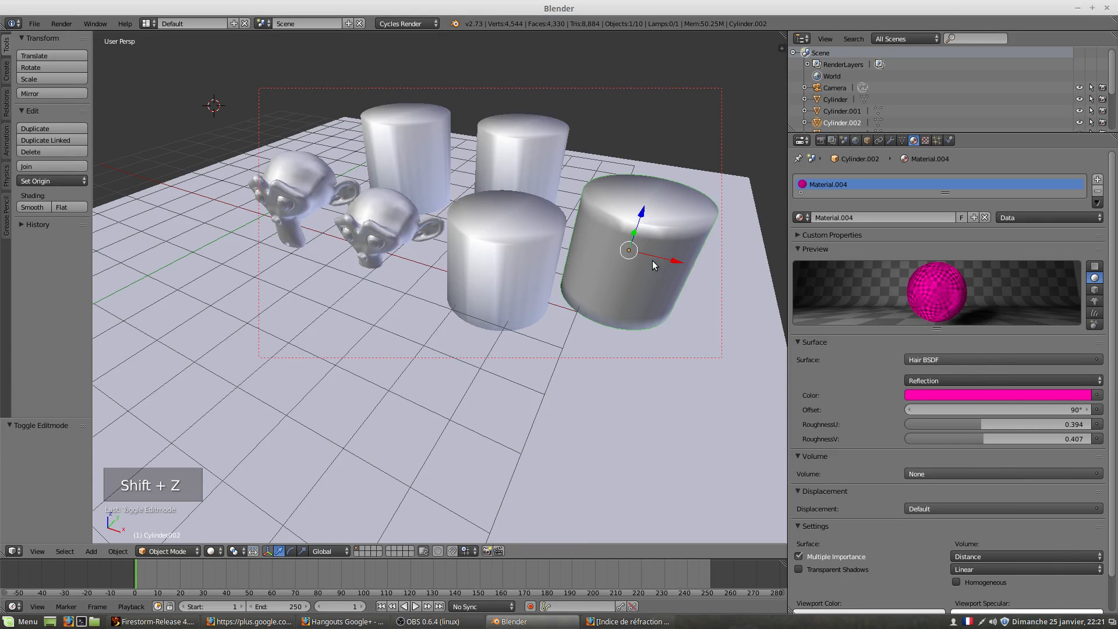
key("Tab")
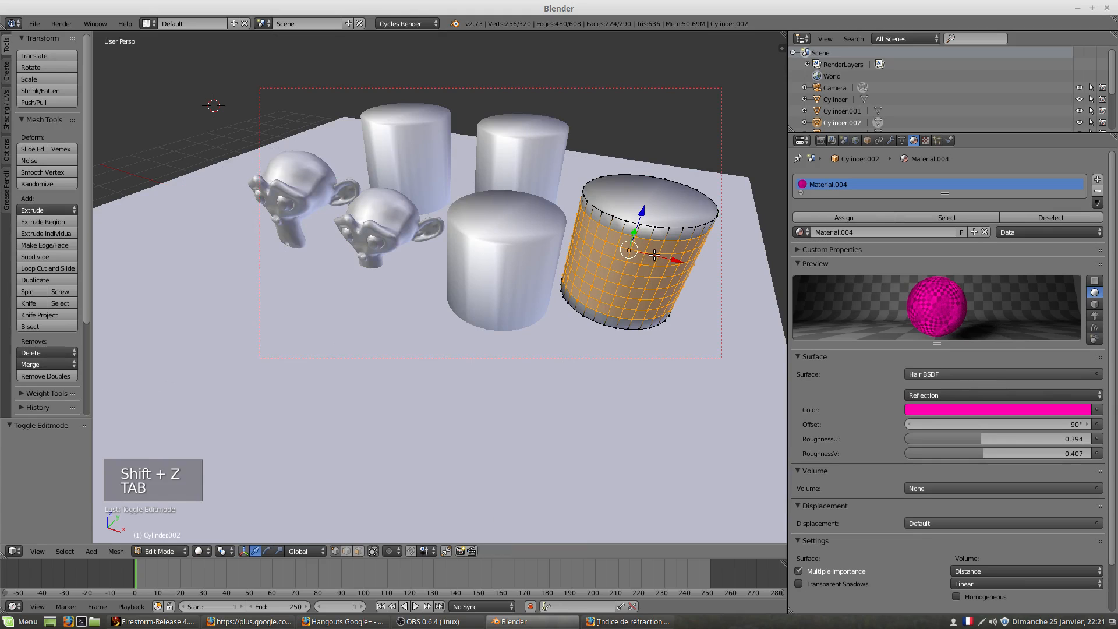
key("a")
key("a")
key("a")
key("a")
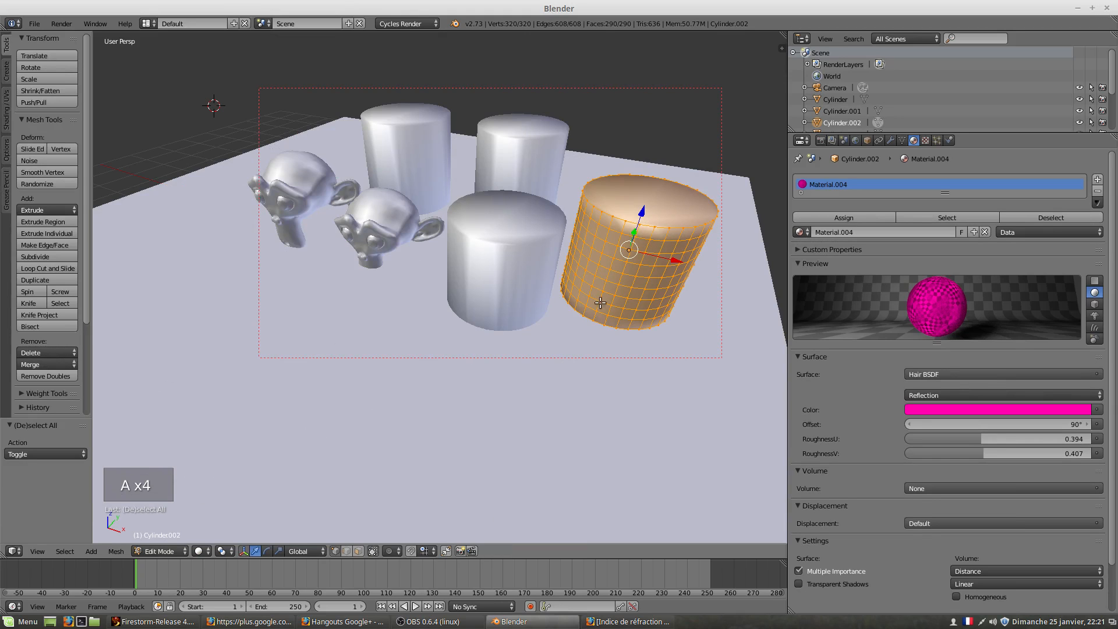
left_click(348, 551)
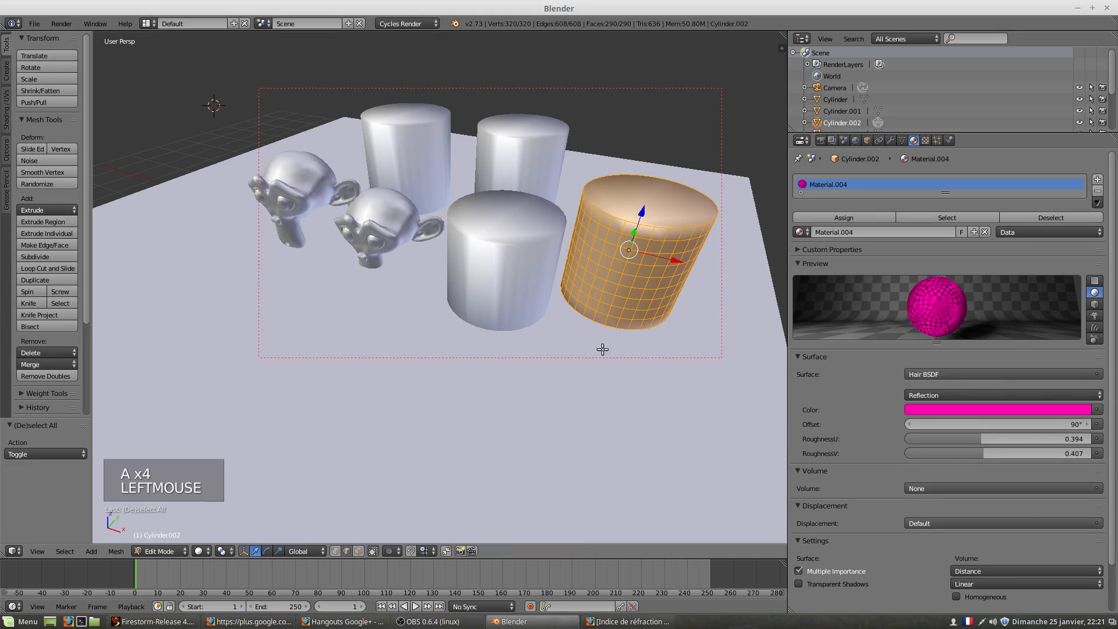
right_click(662, 231, "alt")
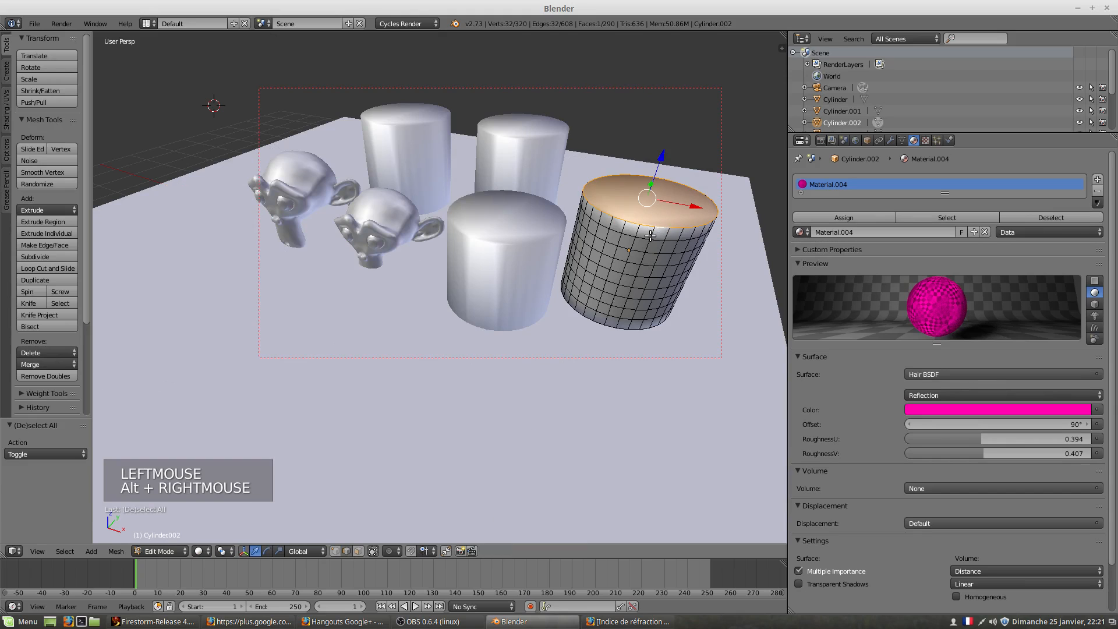
key("u")
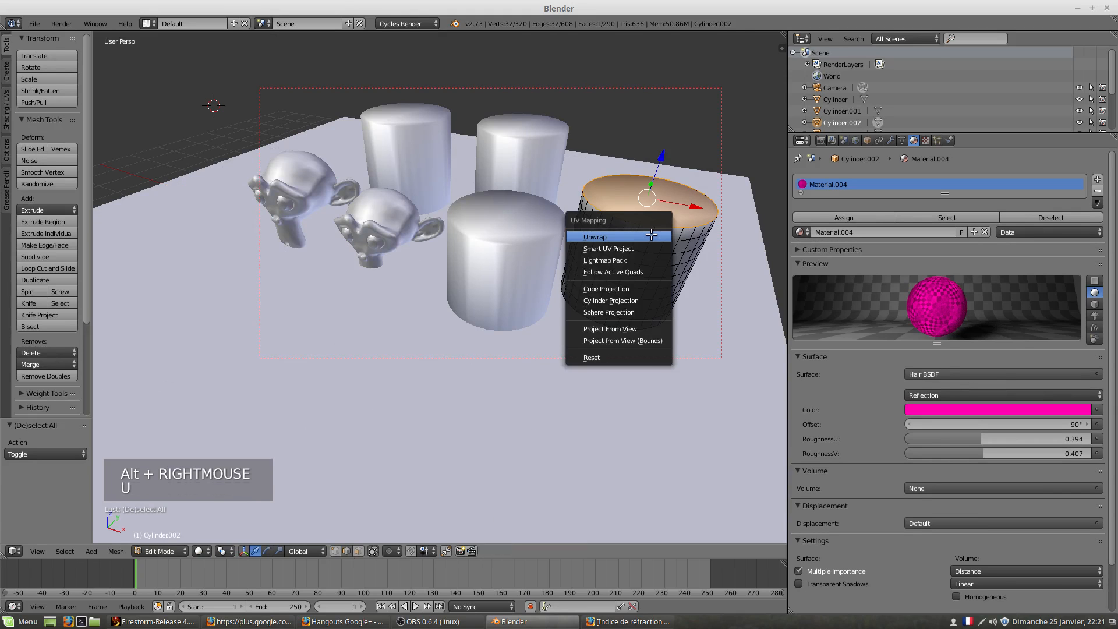
left_click(651, 235)
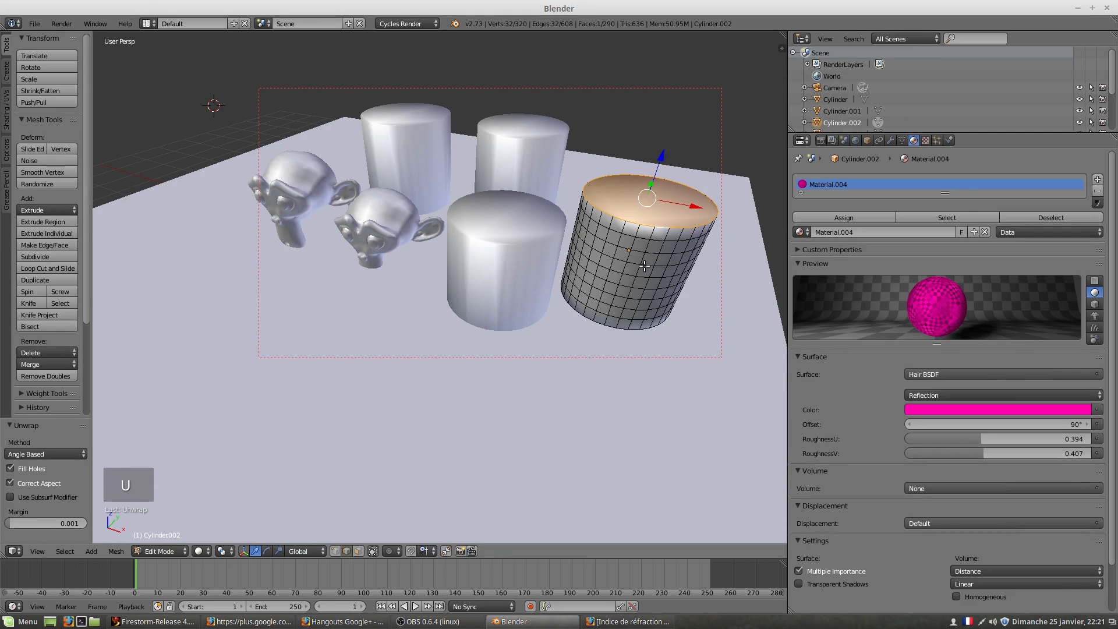
Hide the tilted cylinder's top cap and unwrap its bottom face.
key("h")
middle_click_drag(628, 298, 619, 267)
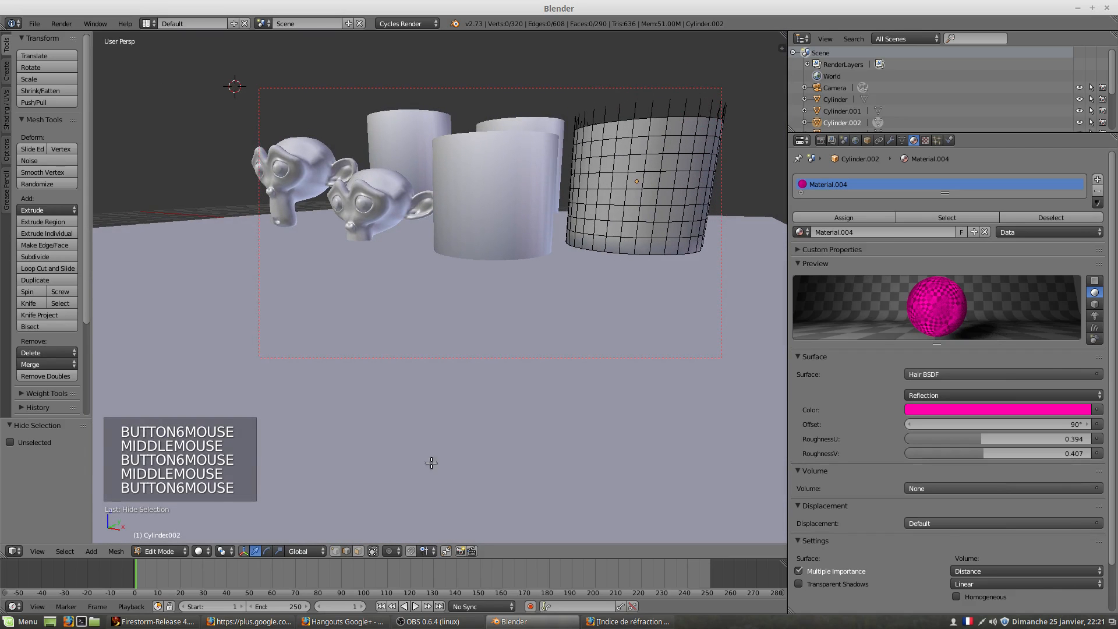
left_click(357, 551)
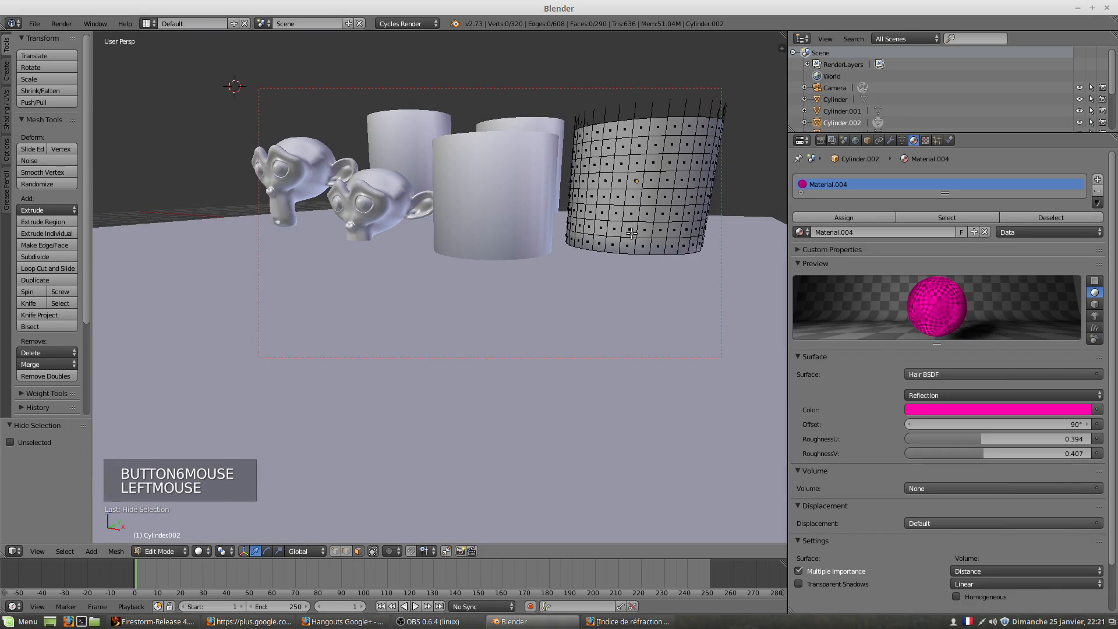
middle_click_drag(632, 233, 623, 303)
right_click(569, 318)
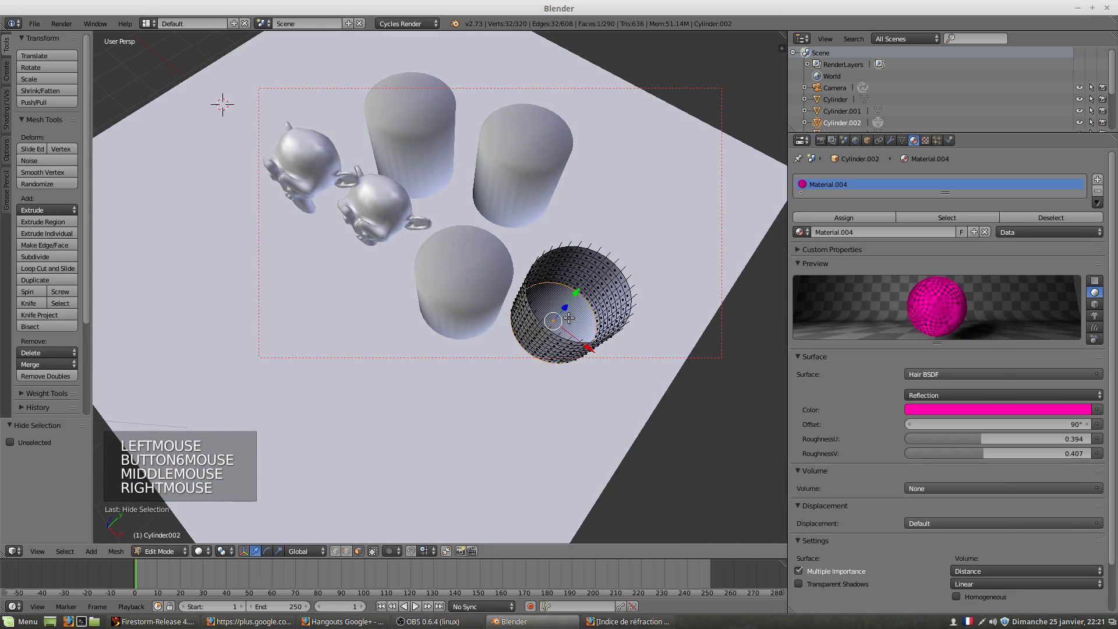
key("u")
left_click(568, 315)
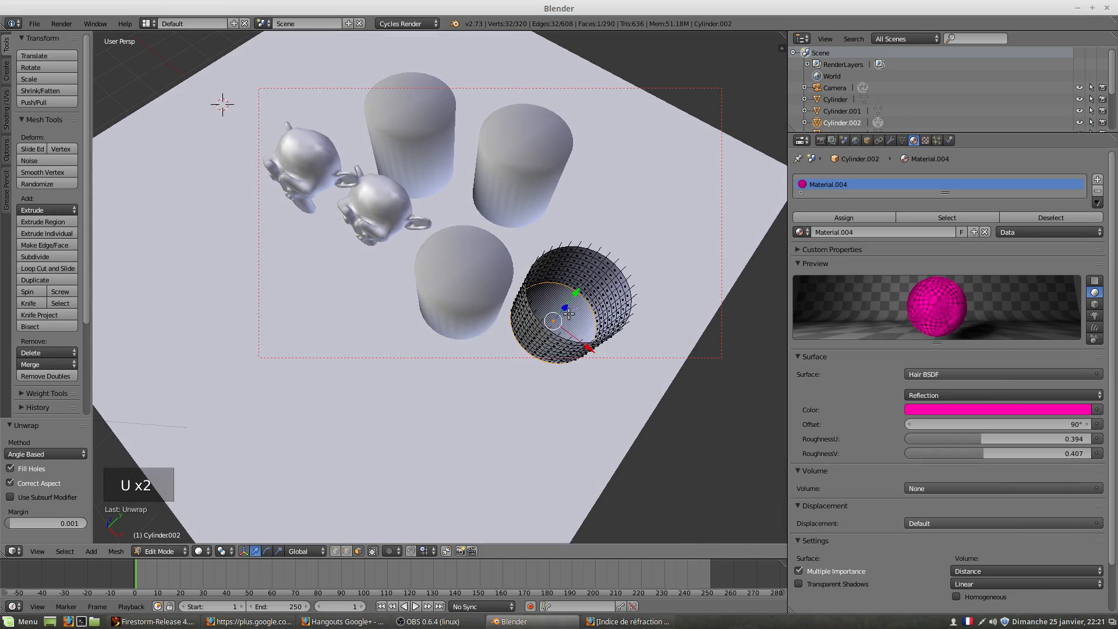
Reveal the hidden top cap and select one vertical edge line running along the tilted cylinder's side.
middle_click_drag(569, 315, 583, 291)
scroll(583, 289, "up", 1)
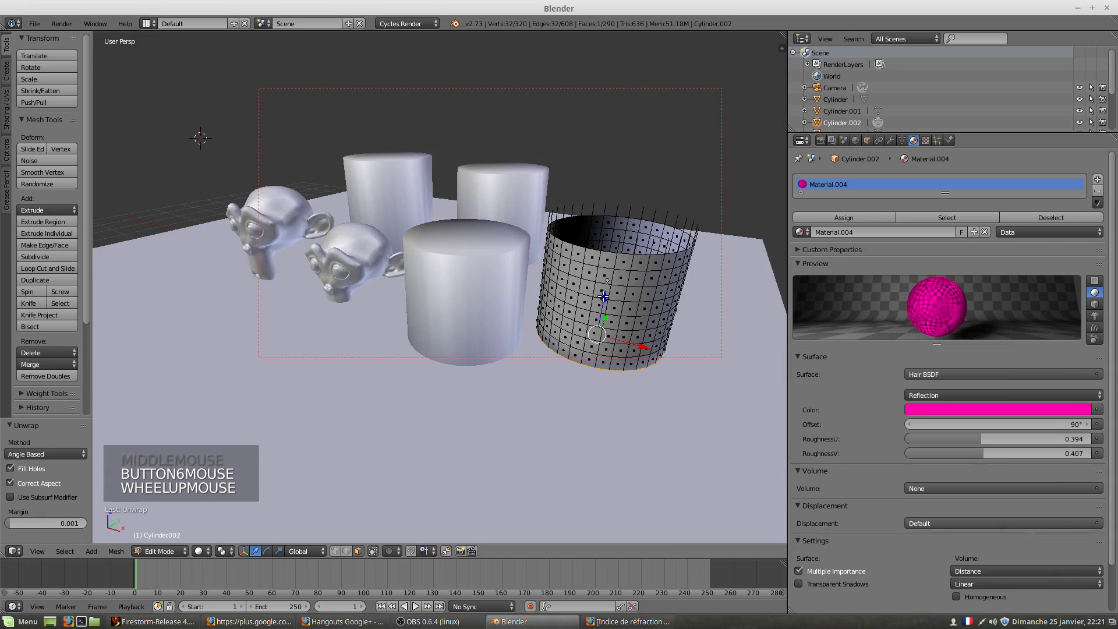
key("alt+h")
left_click(347, 551)
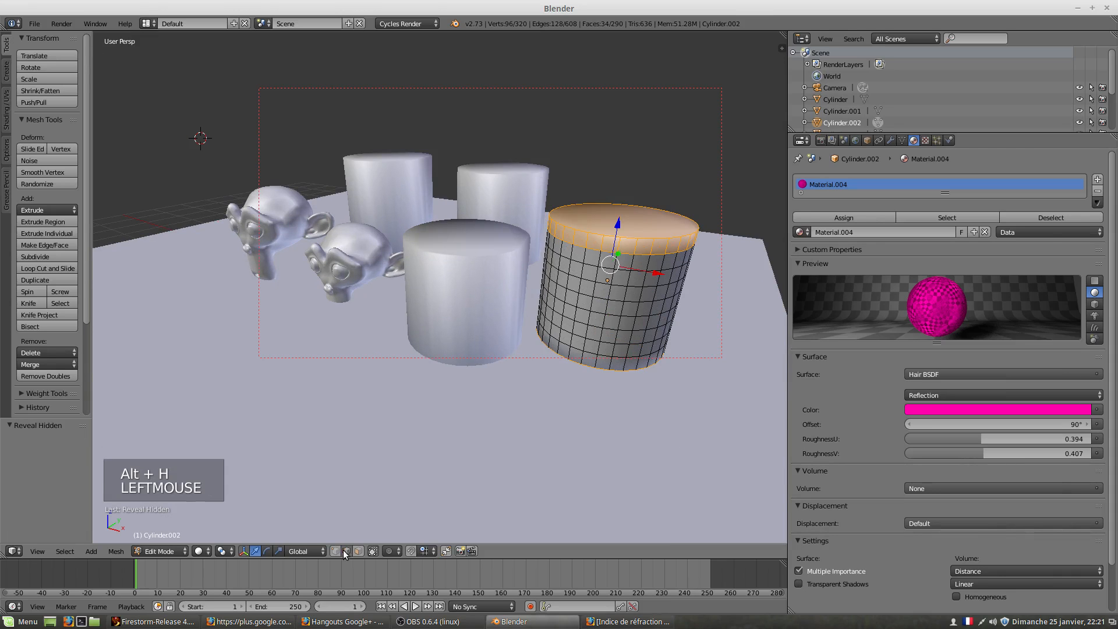
key("space")
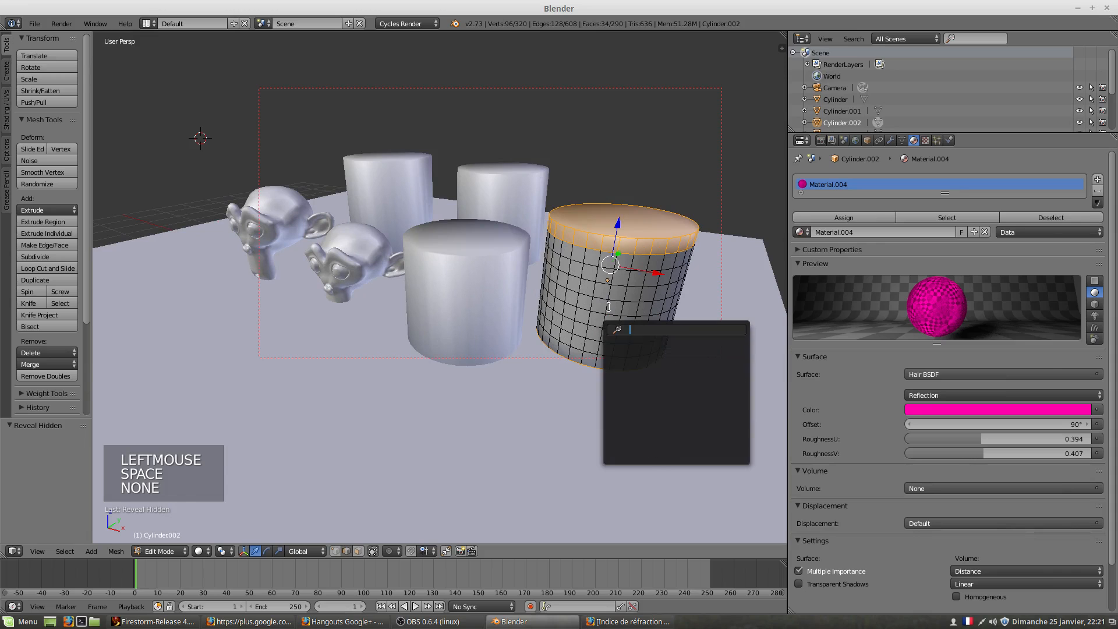
right_click(604, 305, "alt")
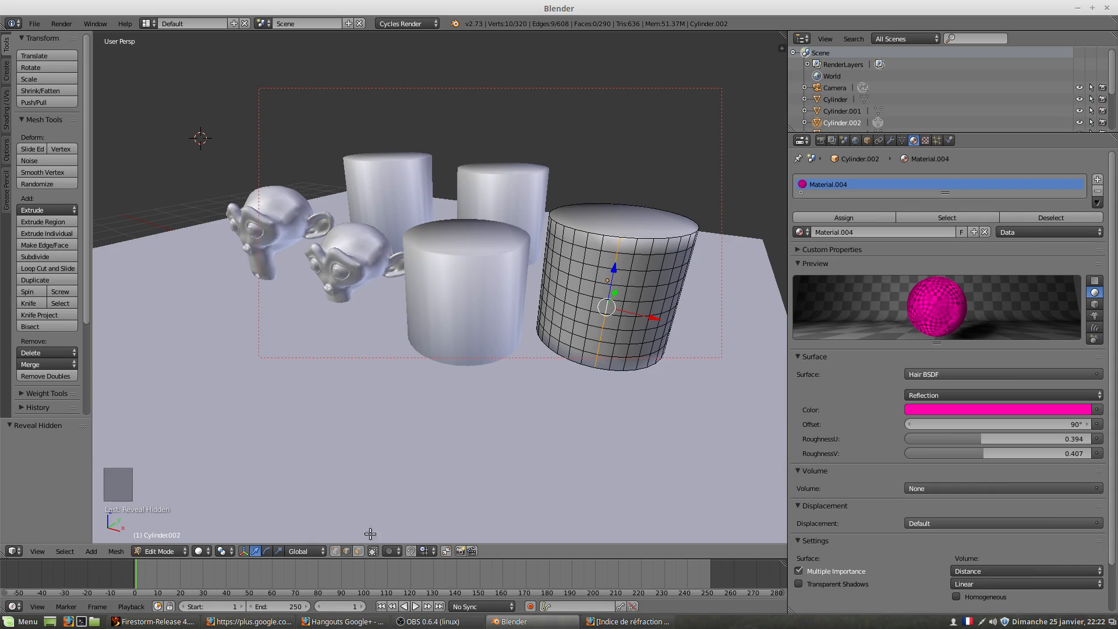
Switch to face selection and hide the pink cylinder's top cap and bottom face.
left_click(359, 551)
right_click(616, 228)
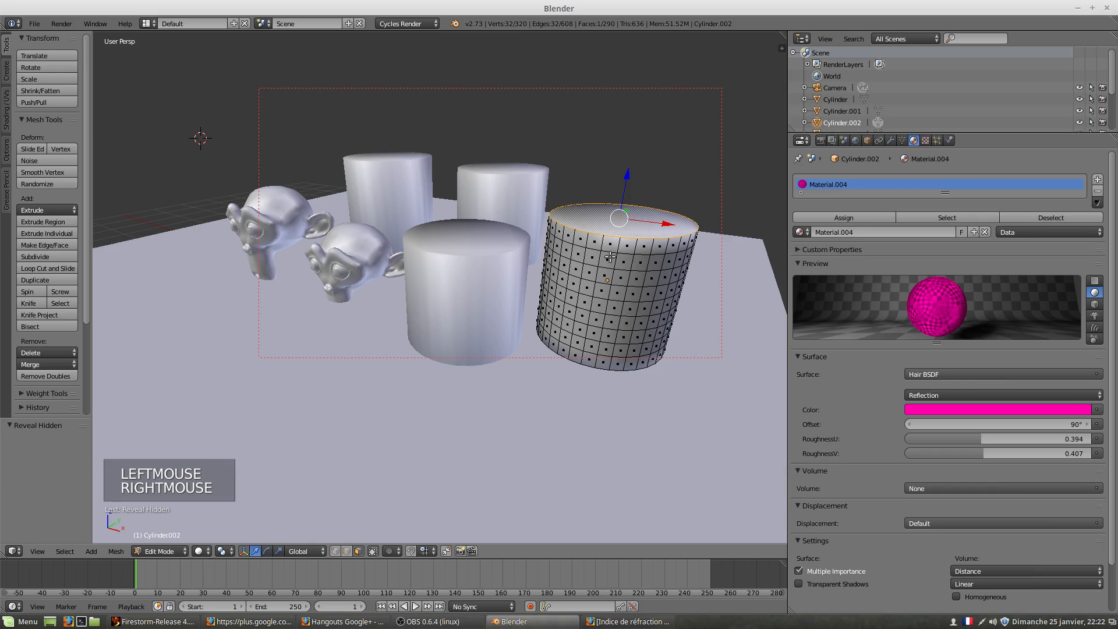
key("h")
key("h")
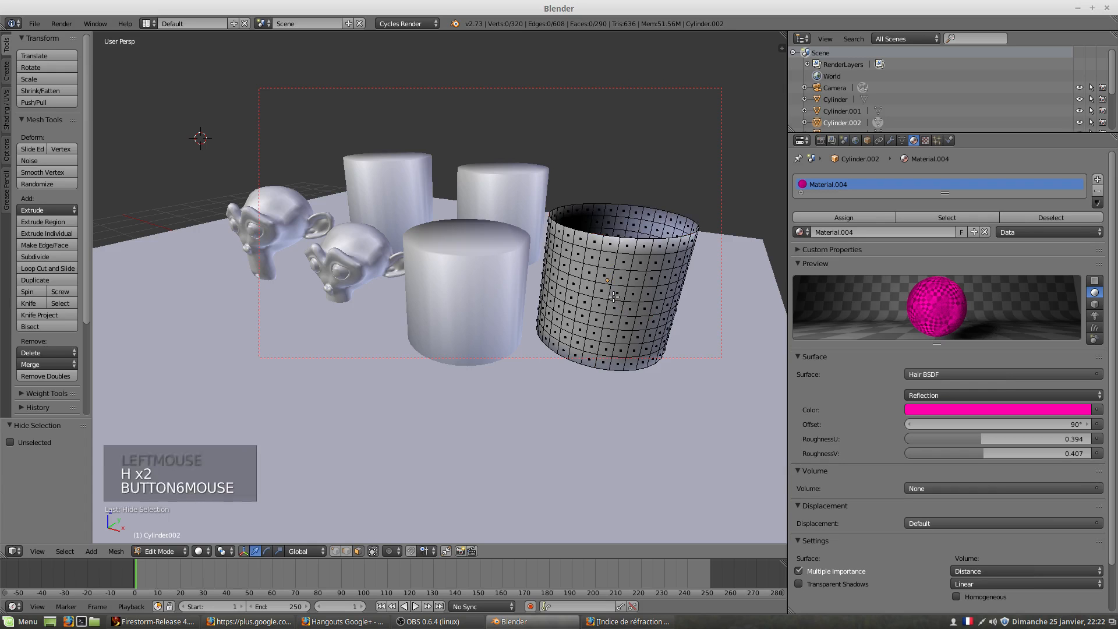
middle_click_drag(617, 298, 623, 314)
right_click(625, 318)
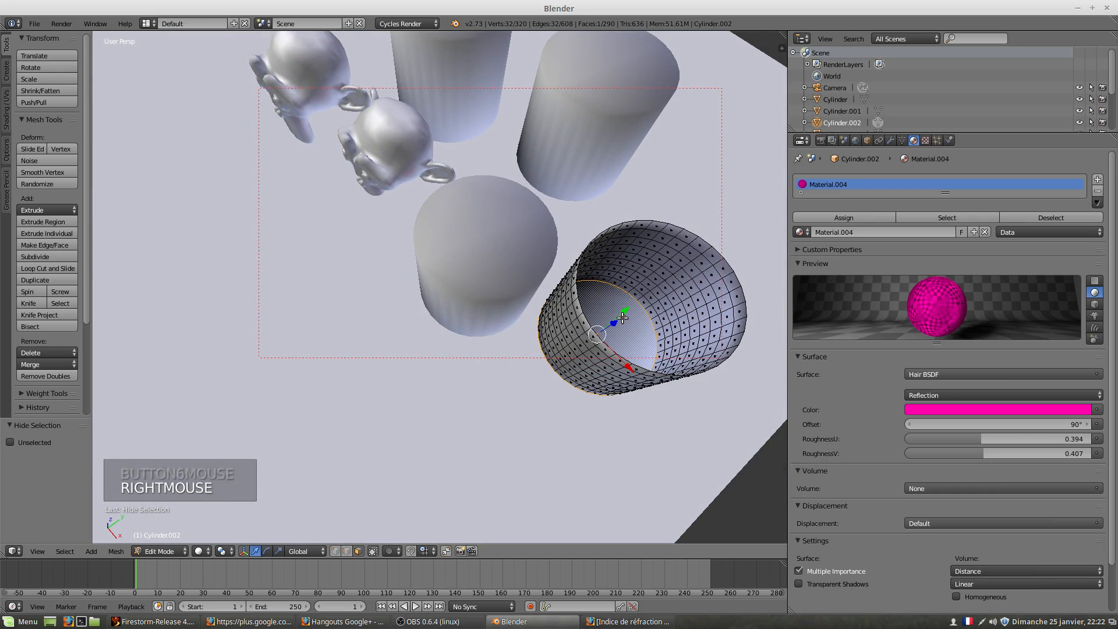
key("h")
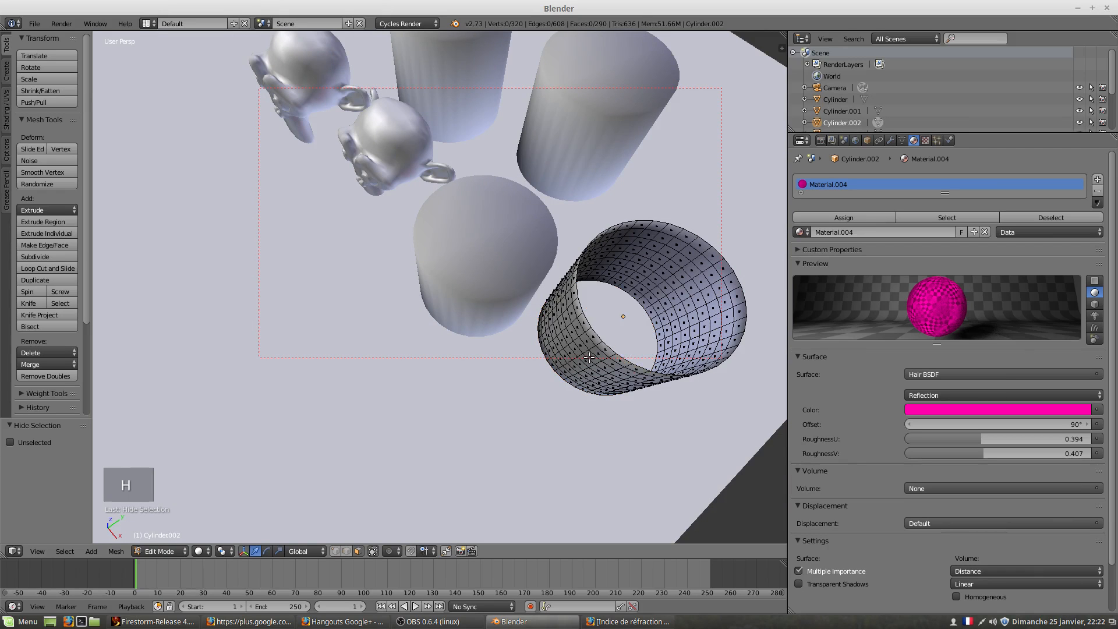
Select all visible side faces of the cylinder in the front orthographic view and UV-map them with Cylinder Projection.
key("KP_1")
middle_click_drag(559, 235, 480, 398, "shift")
key("KP_1")
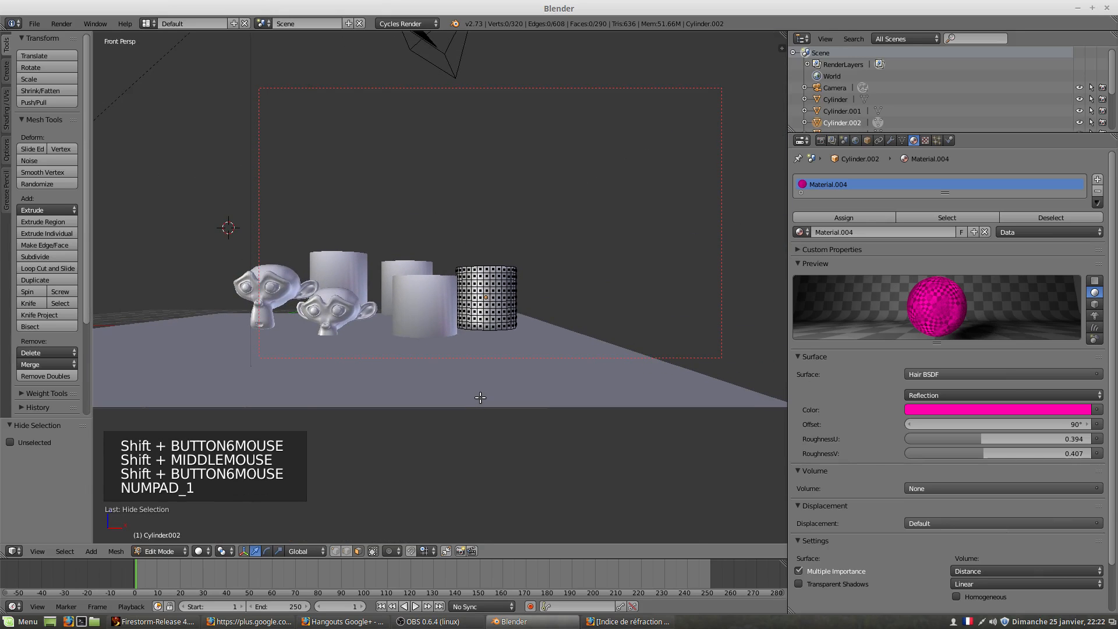
key("KP_0")
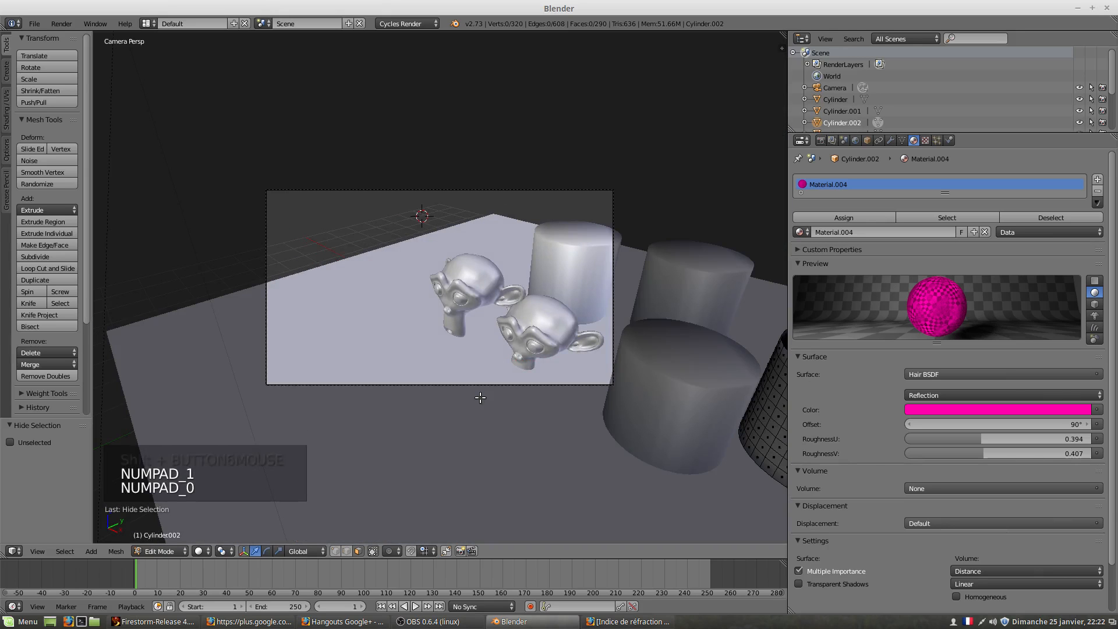
key("KP_1")
key("KP_5")
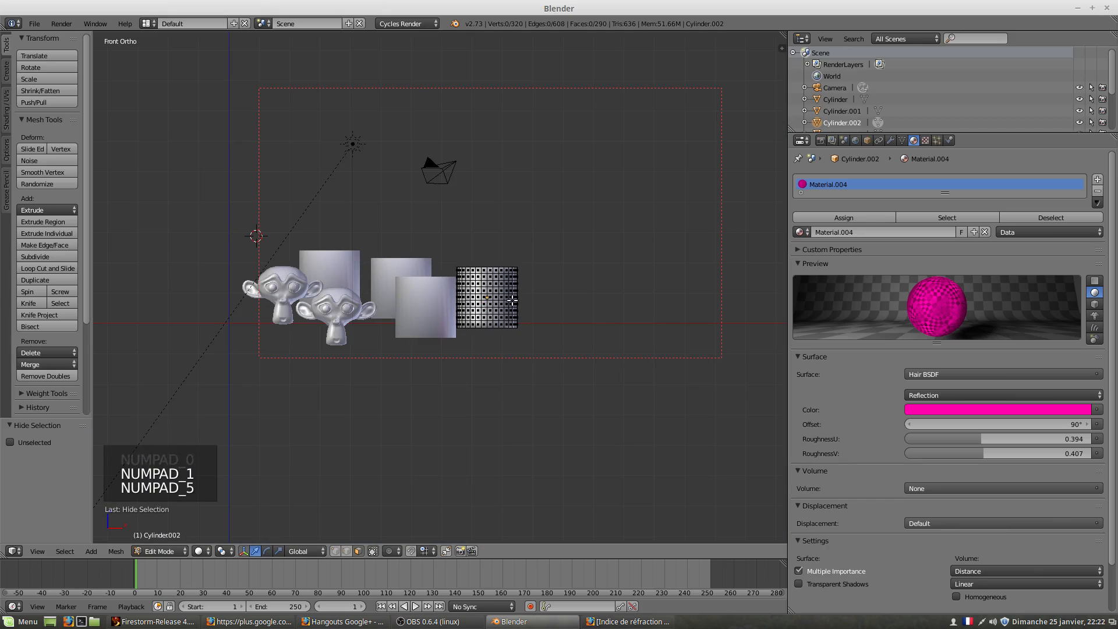
key("a")
key("a")
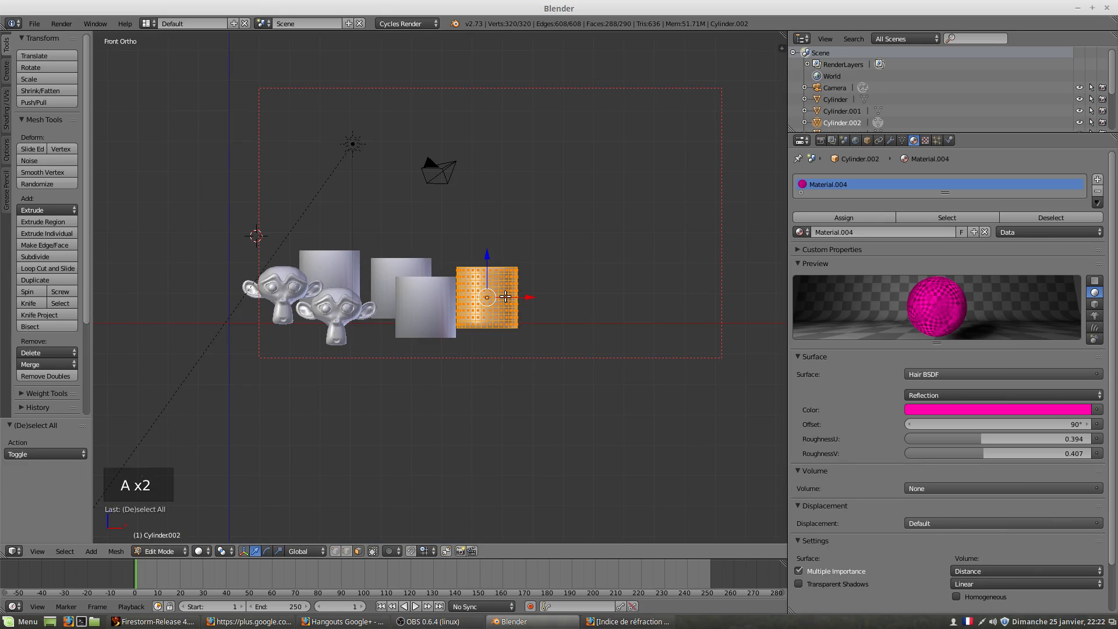
key("u")
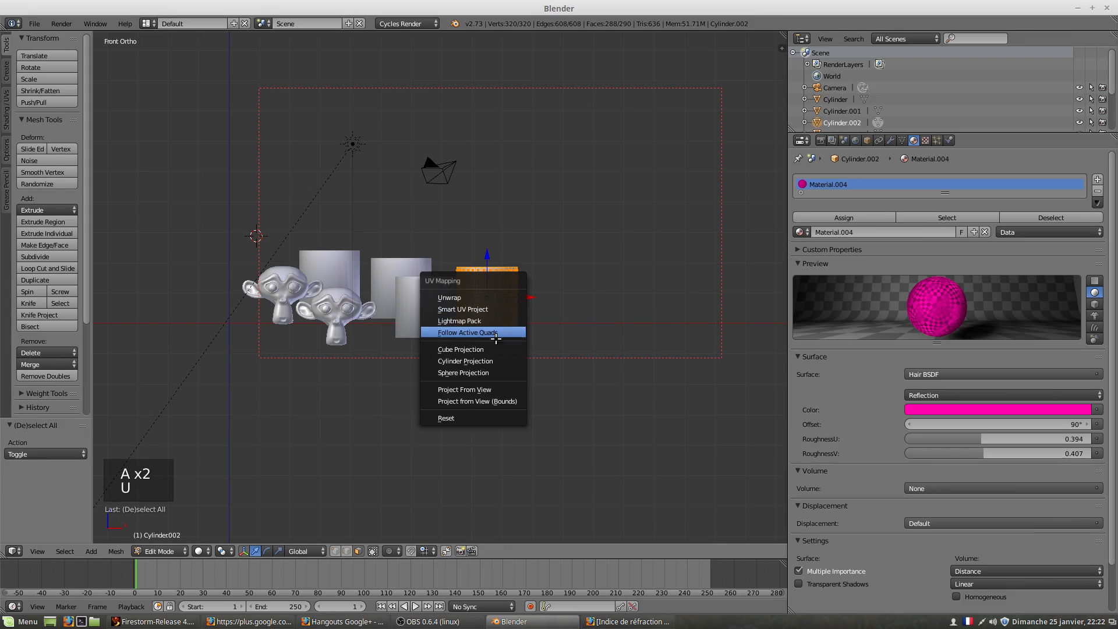
left_click(491, 361)
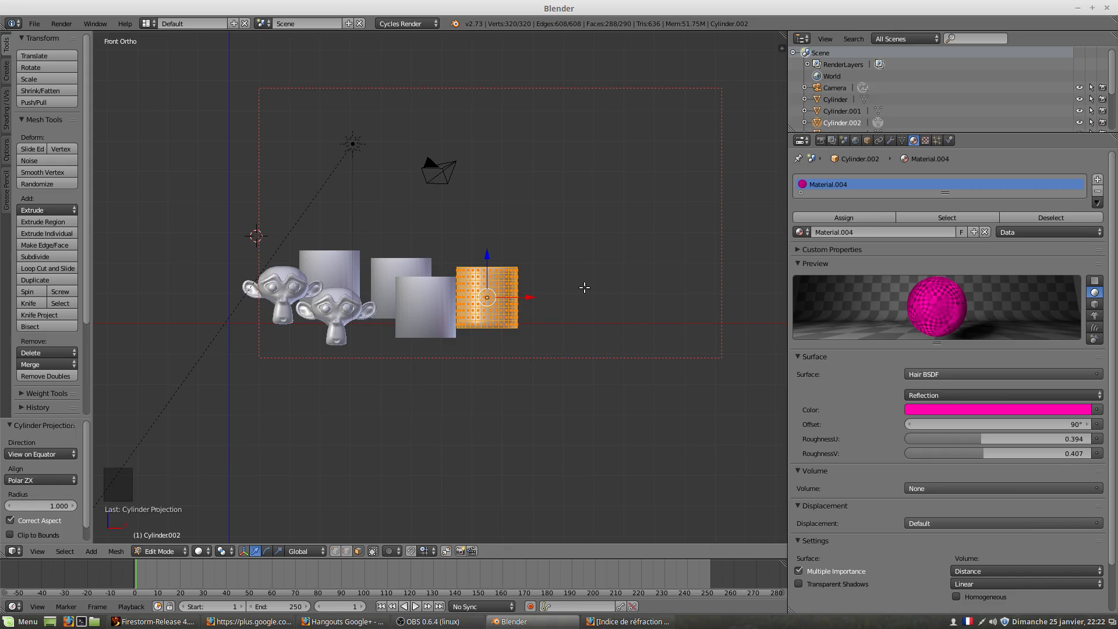
Split the 3D view vertically and turn the new area into a UV/Image Editor.
left_click_drag(784, 37, 475, 225)
left_click(494, 551)
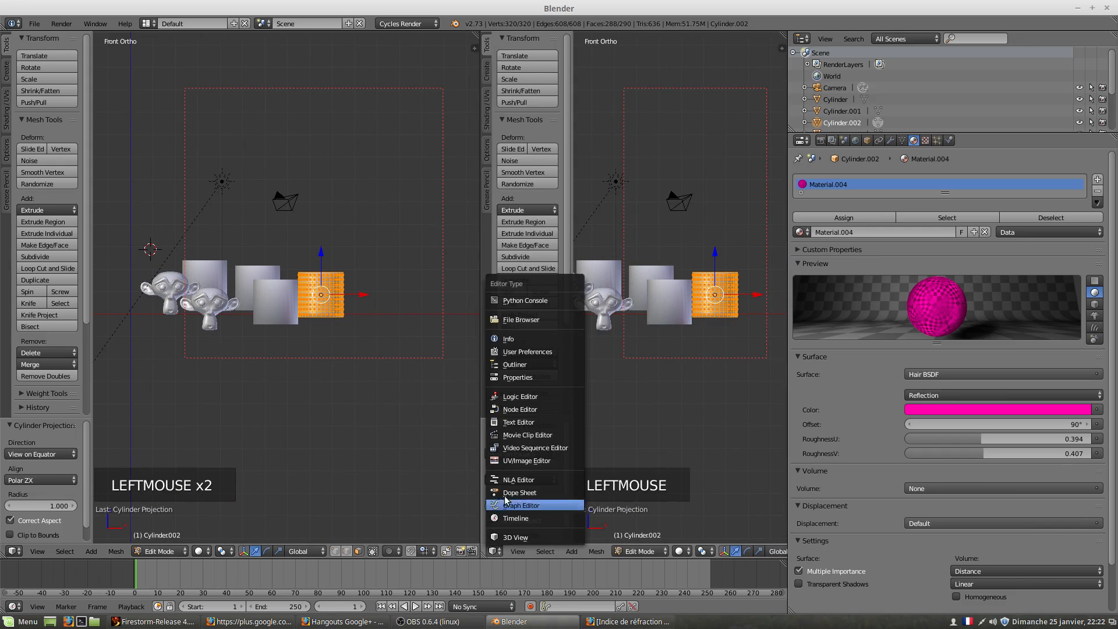
left_click(508, 461)
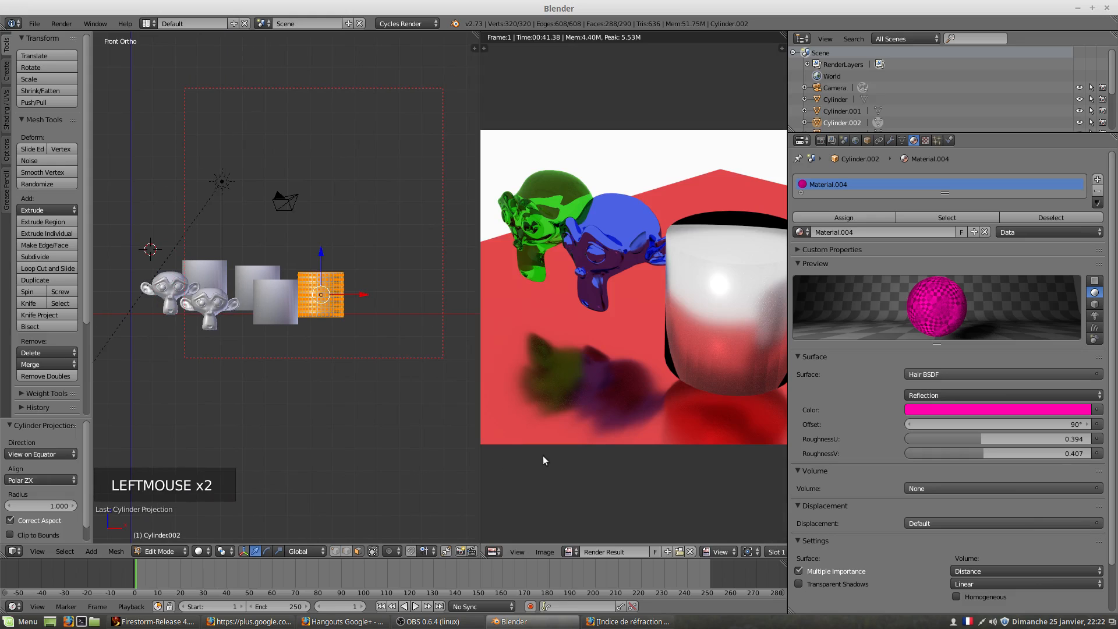
left_click(494, 552)
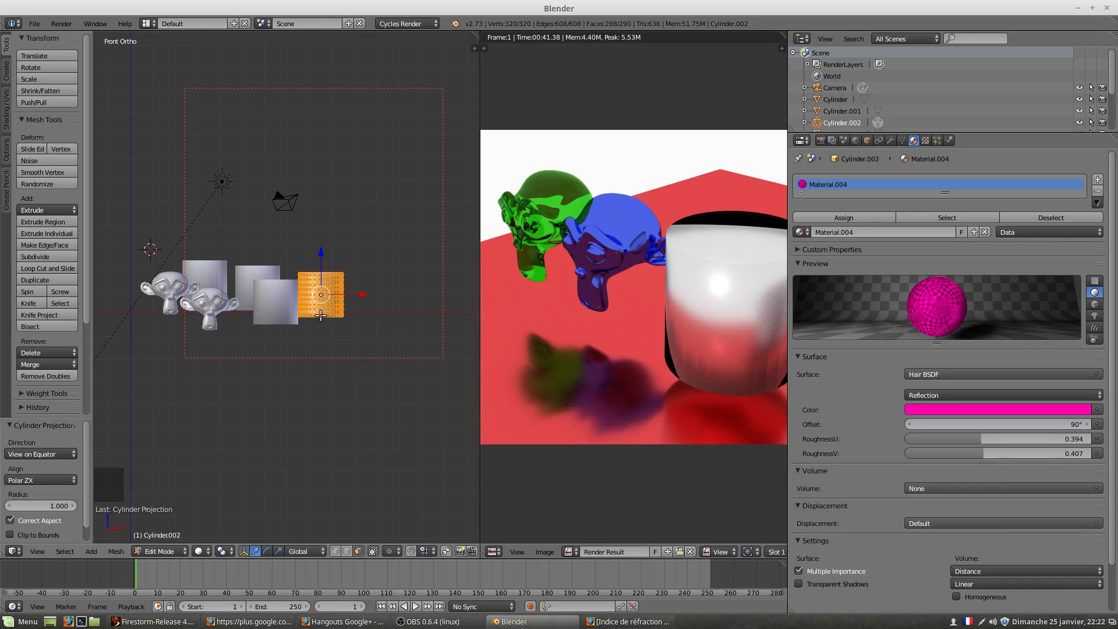
Reveal the cylinder's hidden caps, select the whole mesh and unwrap it with Smart UV Project at a 66 angle limit.
key("alt+h")
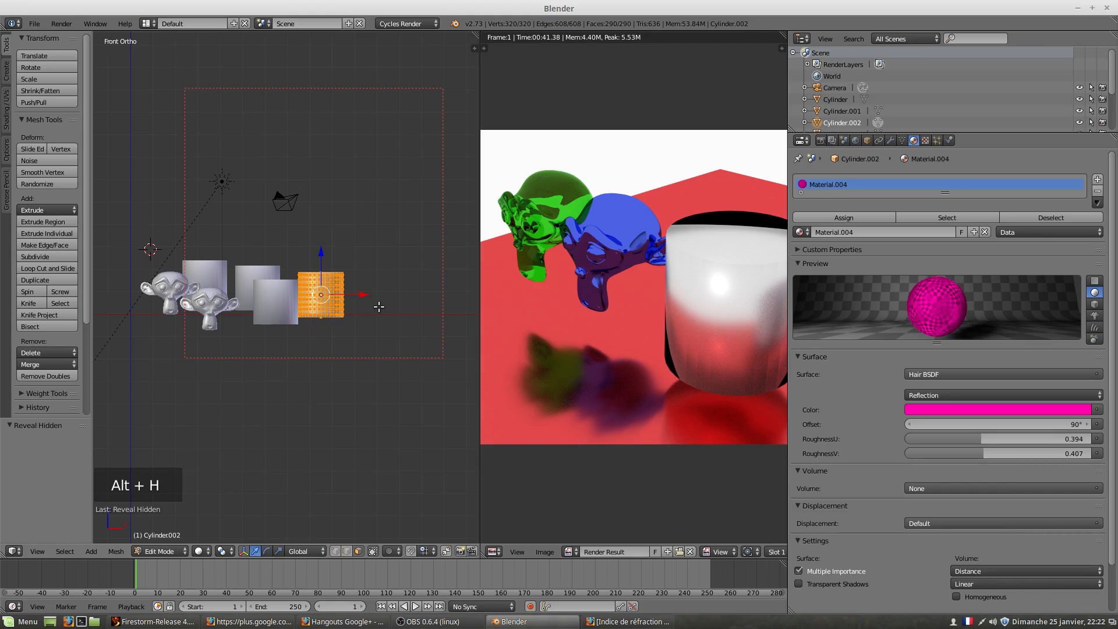
key("a")
key("a")
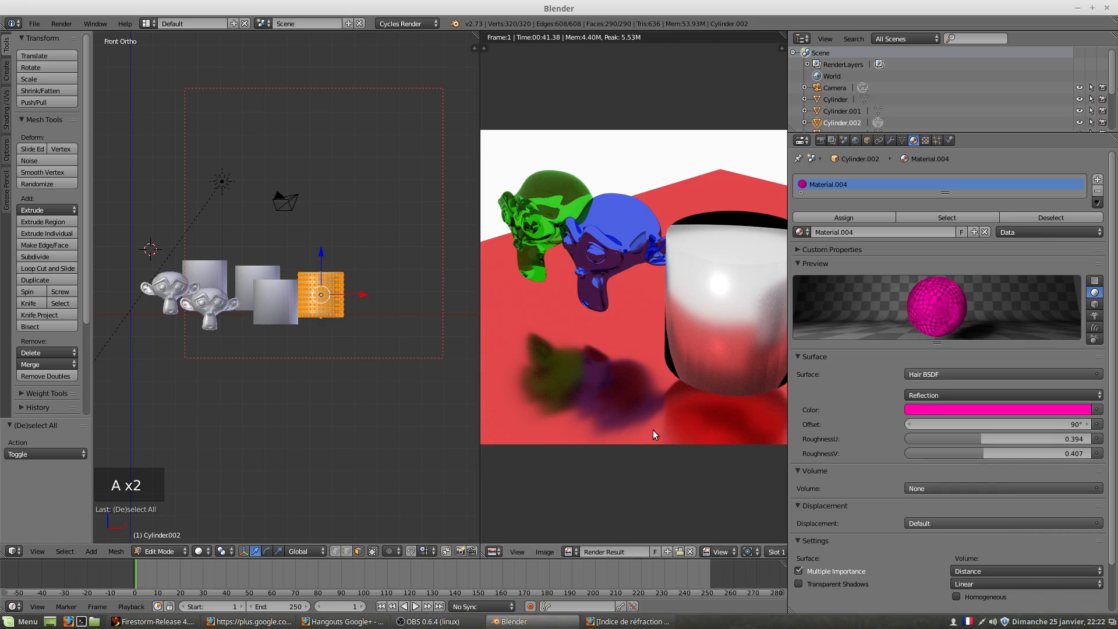
scroll(653, 430, "down", 4)
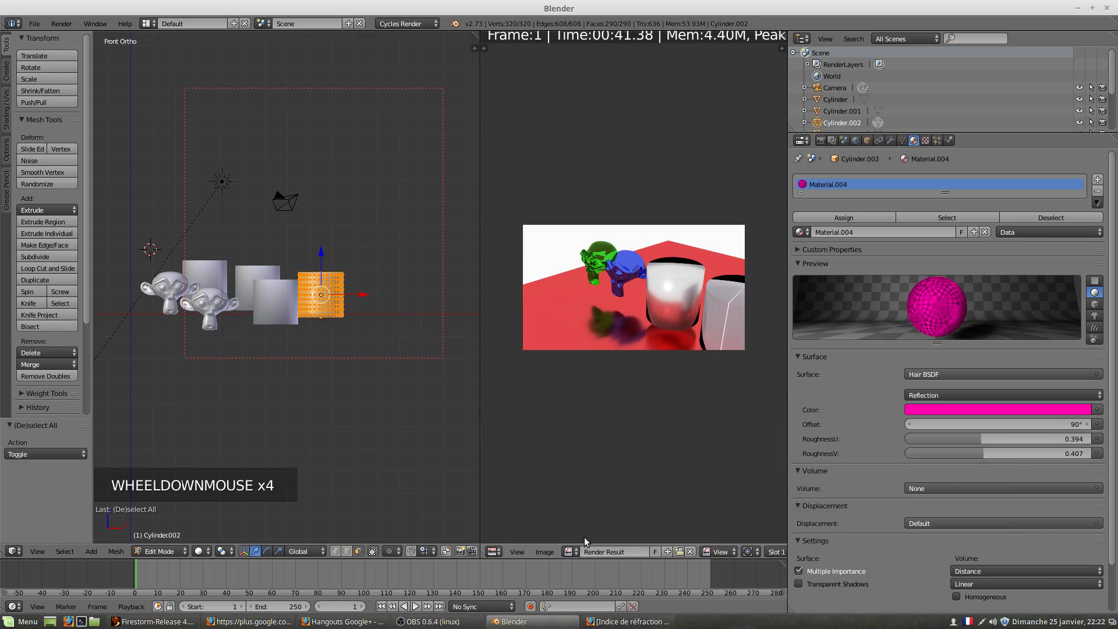
left_click(571, 553)
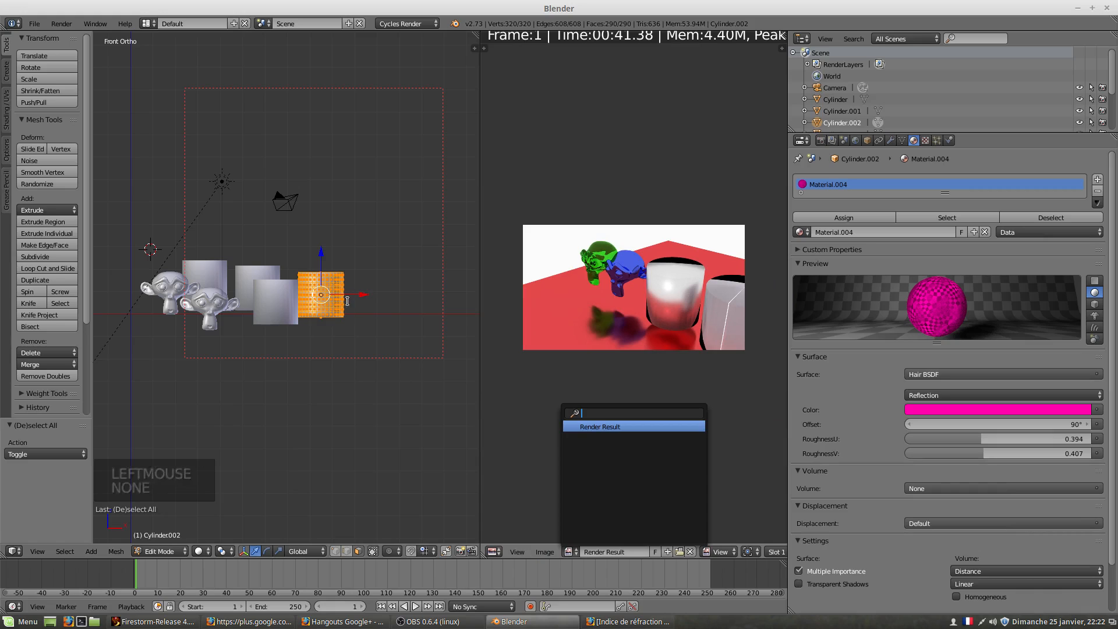
scroll(345, 325, "left", 1)
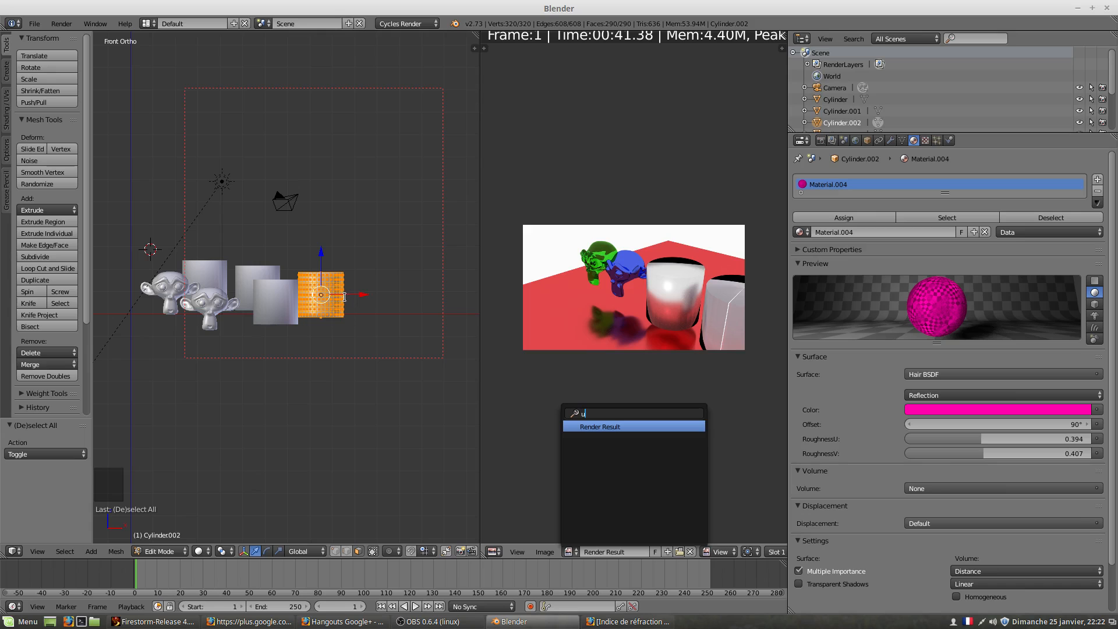
key("u")
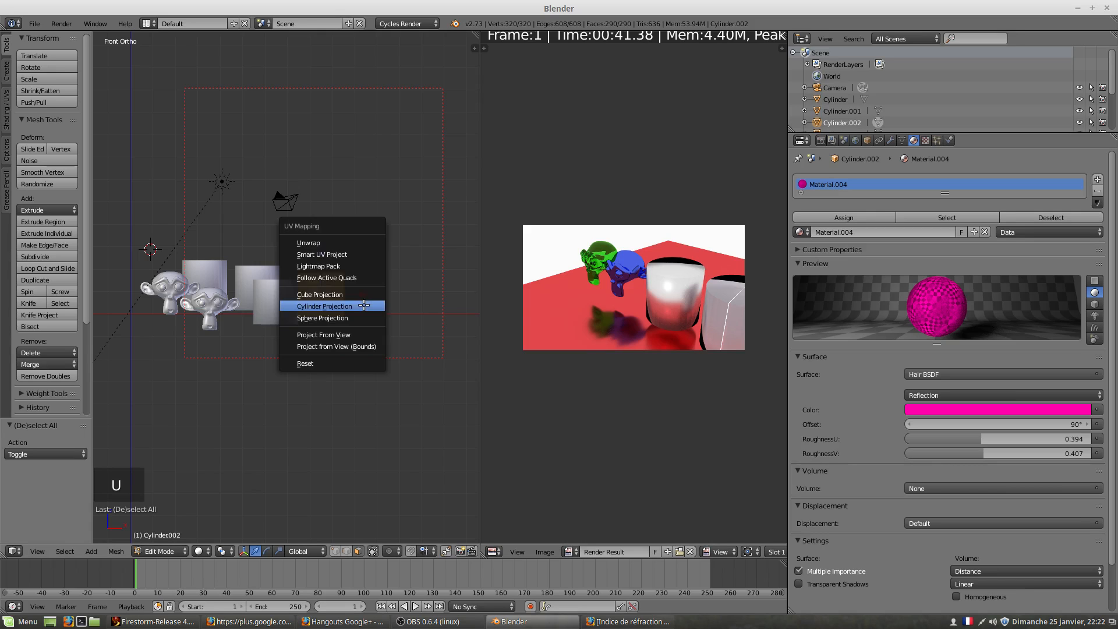
left_click(347, 255)
left_click(359, 333)
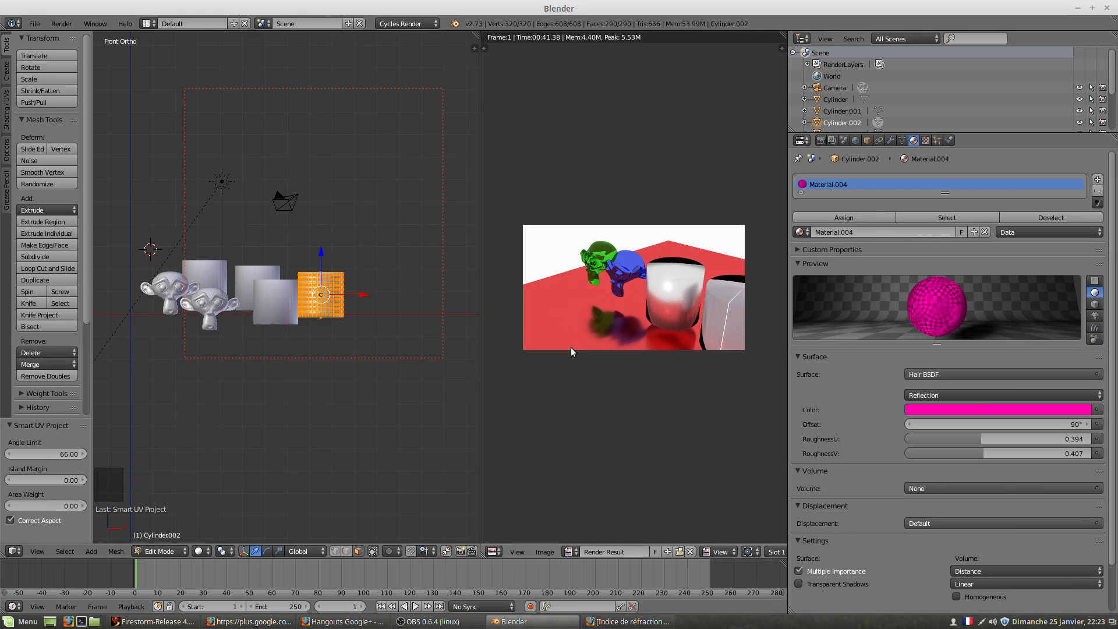
Display the 3D view in rendered shading and examine the pink cylinder close up from slightly above.
key("shift+z")
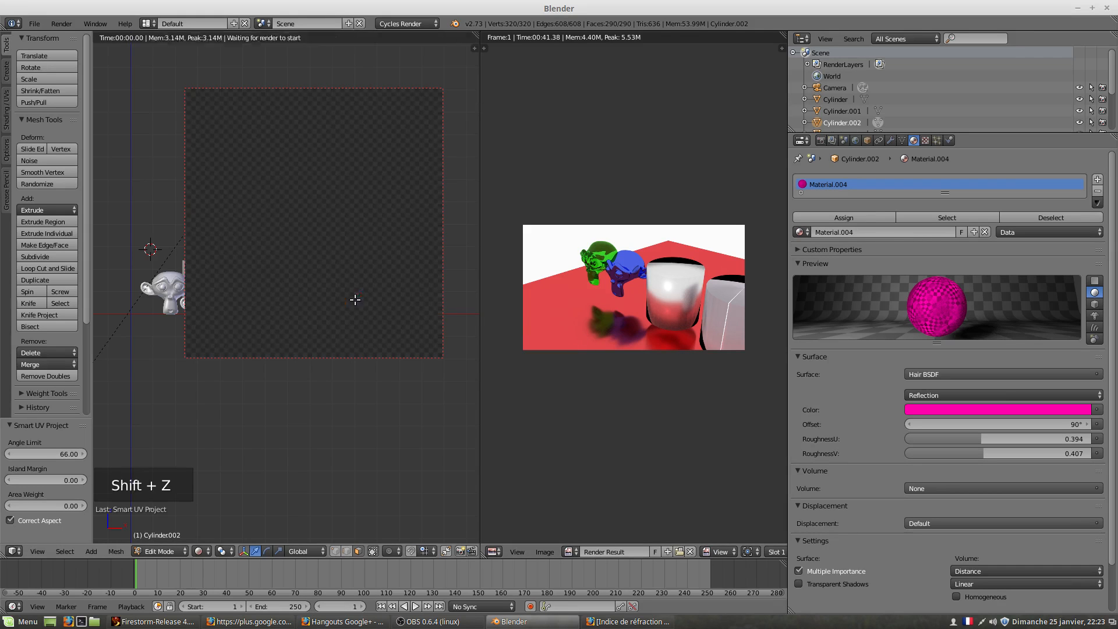
scroll(358, 304, "up", 4)
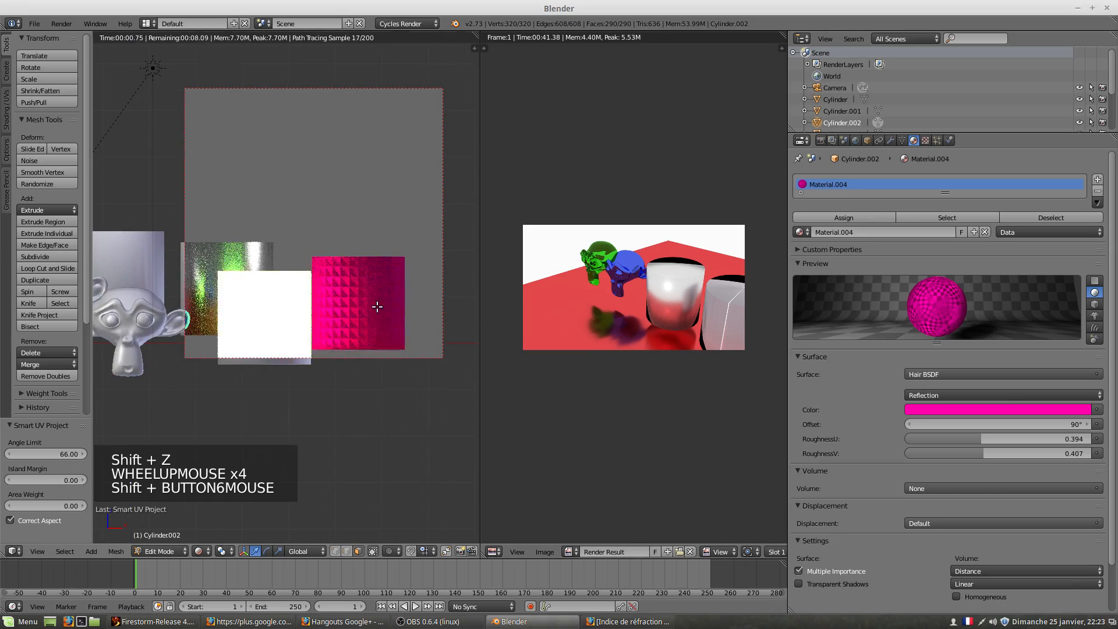
middle_click_drag(379, 304, 364, 337, "shift")
middle_click_drag(332, 288, 324, 240)
scroll(325, 317, "up", 3)
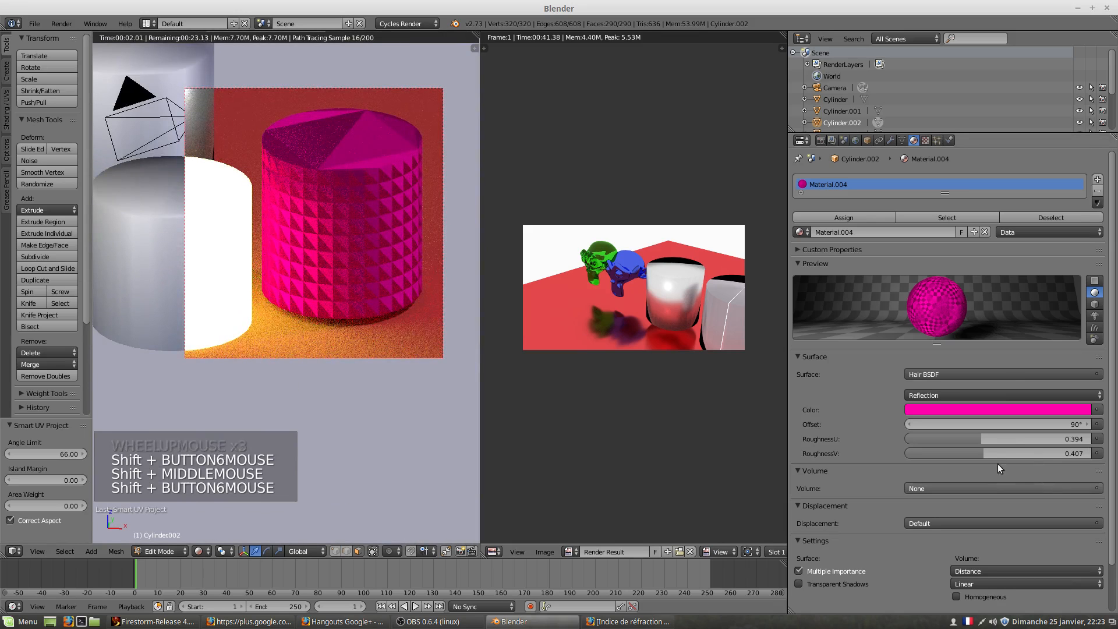
Set the Hair BSDF's RoughnessV to 1.000 and its Offset to 25°.
left_click_drag(979, 453, 1095, 452)
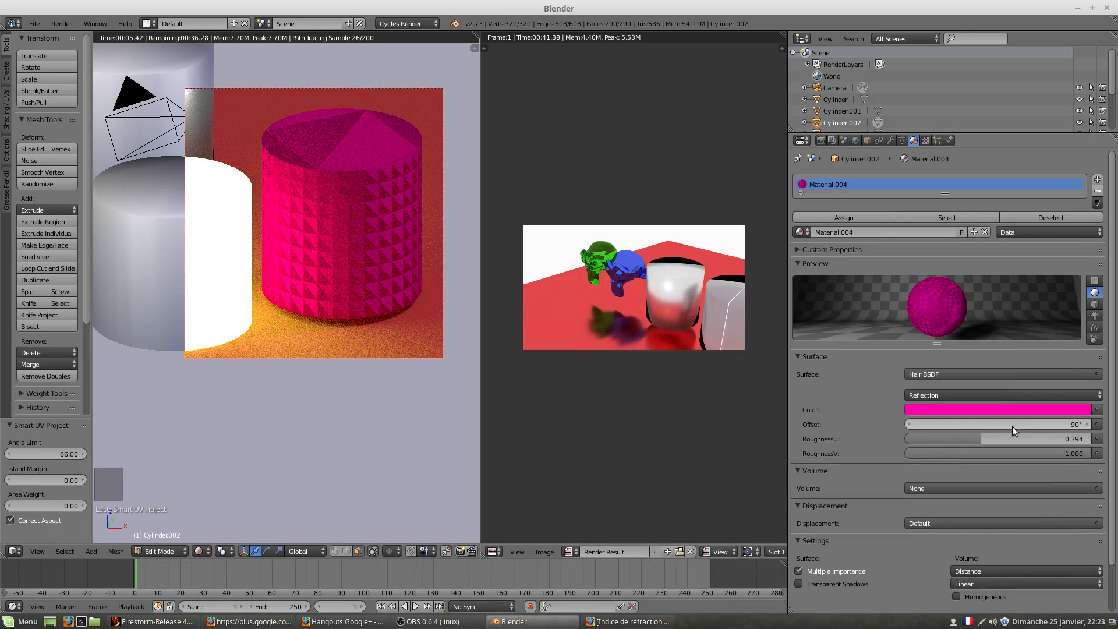
mouse_move(1013, 427)
left_mouse_down()
mouse_move(961, 426)
mouse_move(1034, 427)
left_mouse_up()
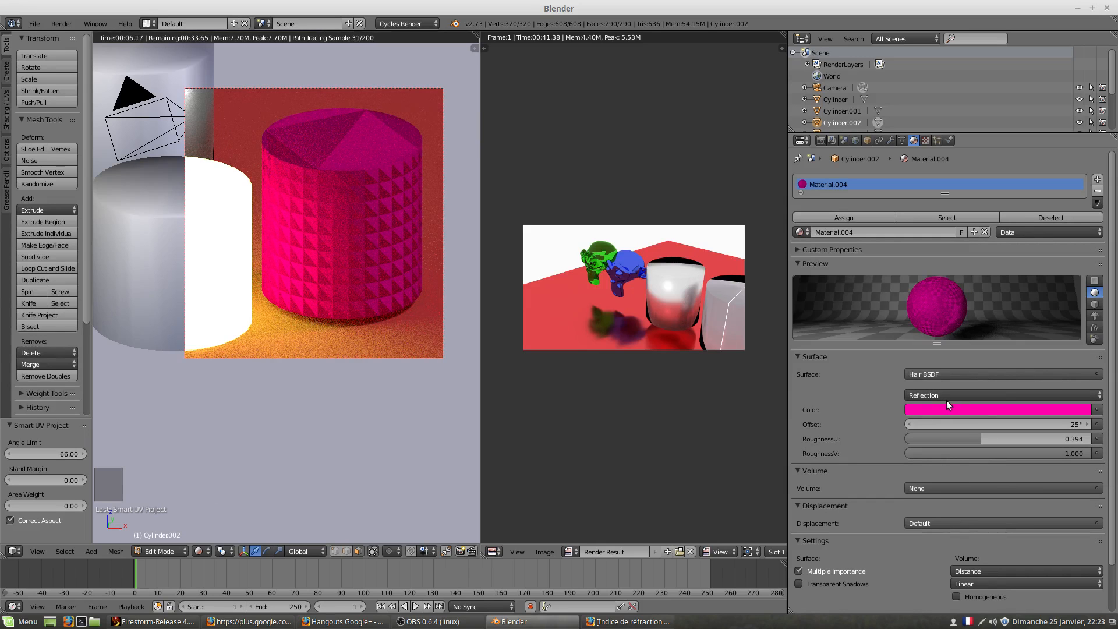
middle_click_drag(351, 261, 345, 242)
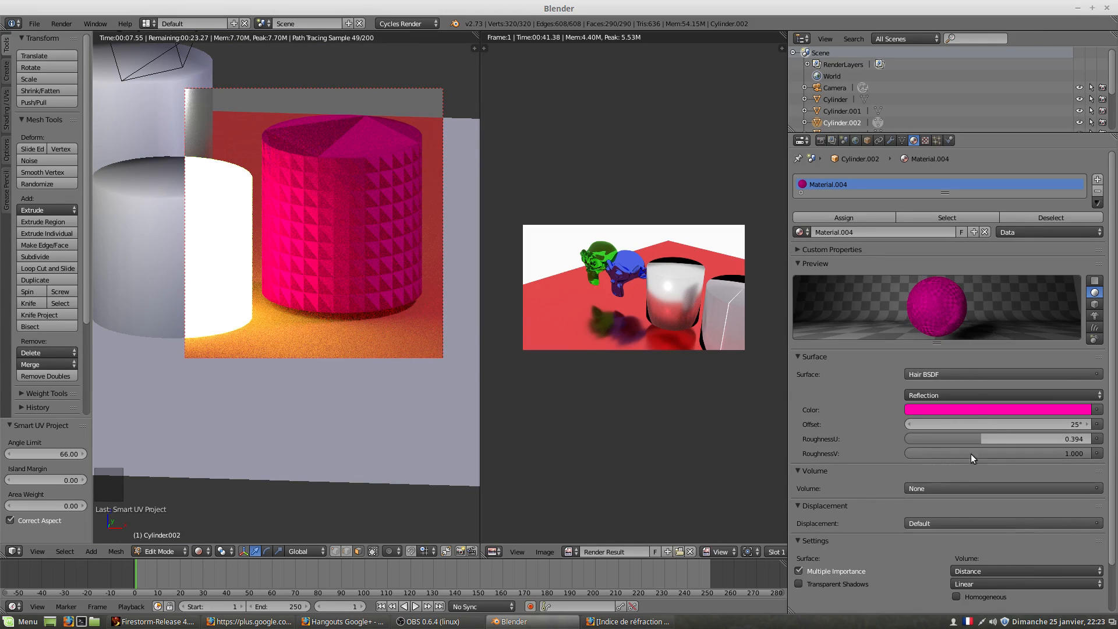
Compare the Hair BSDF's Transmission and Reflection components on the cylinder, leaving it on Transmission.
left_click(946, 396)
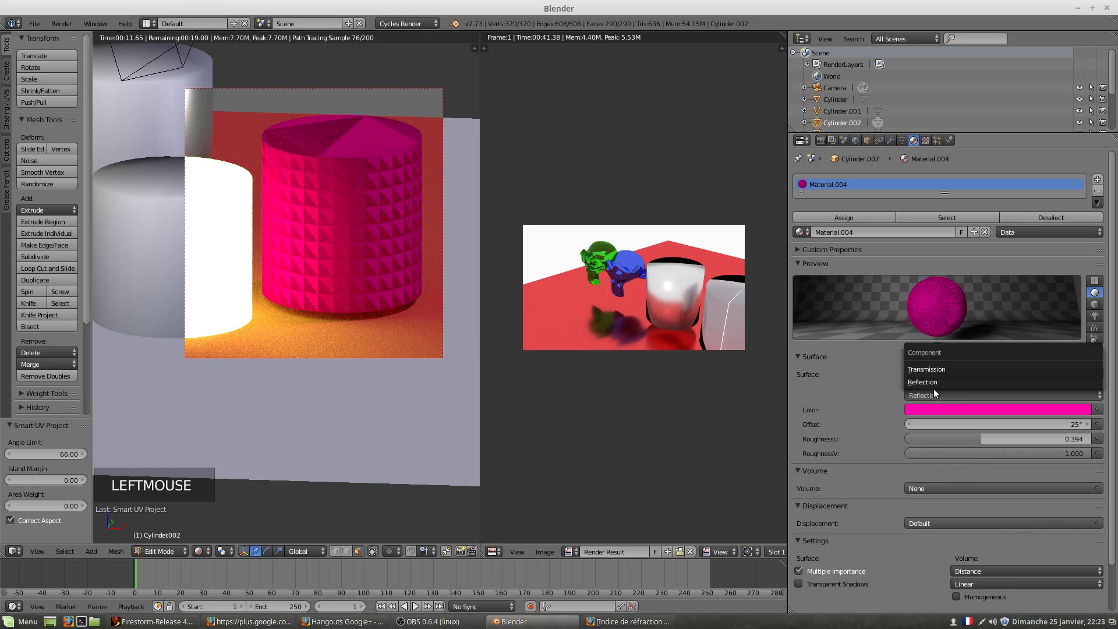
left_click(932, 369)
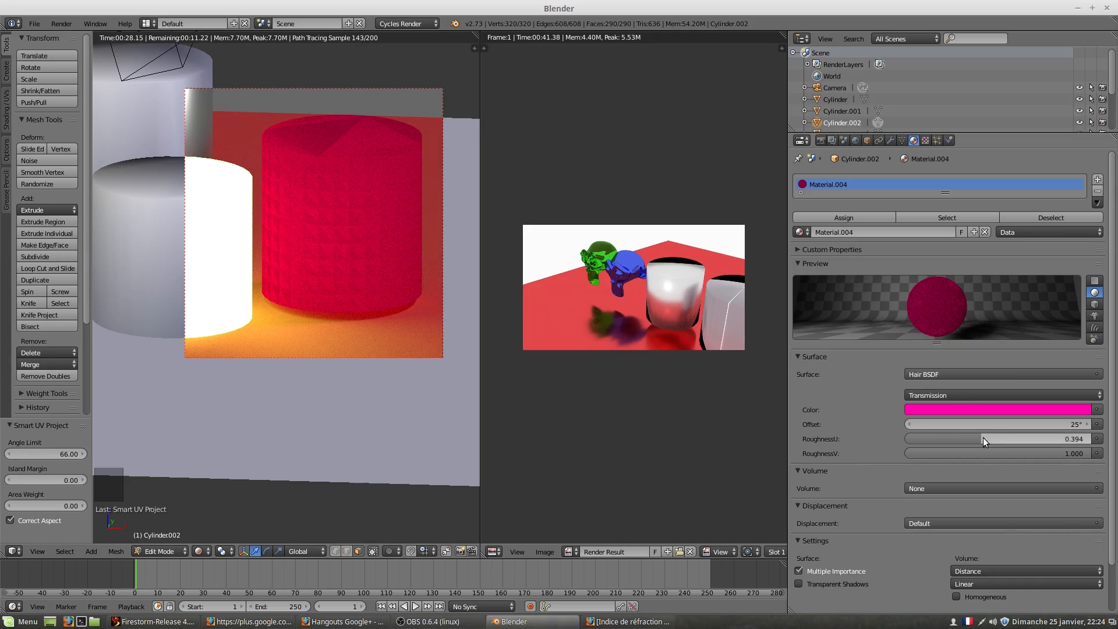
left_click(942, 393)
left_click(938, 382)
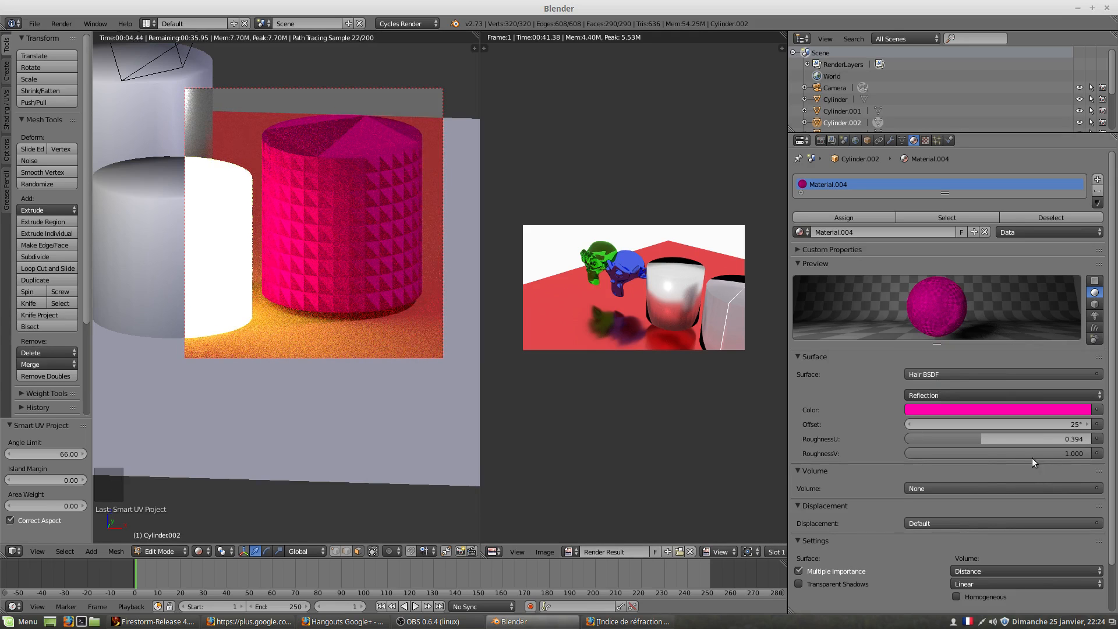
left_click(939, 394)
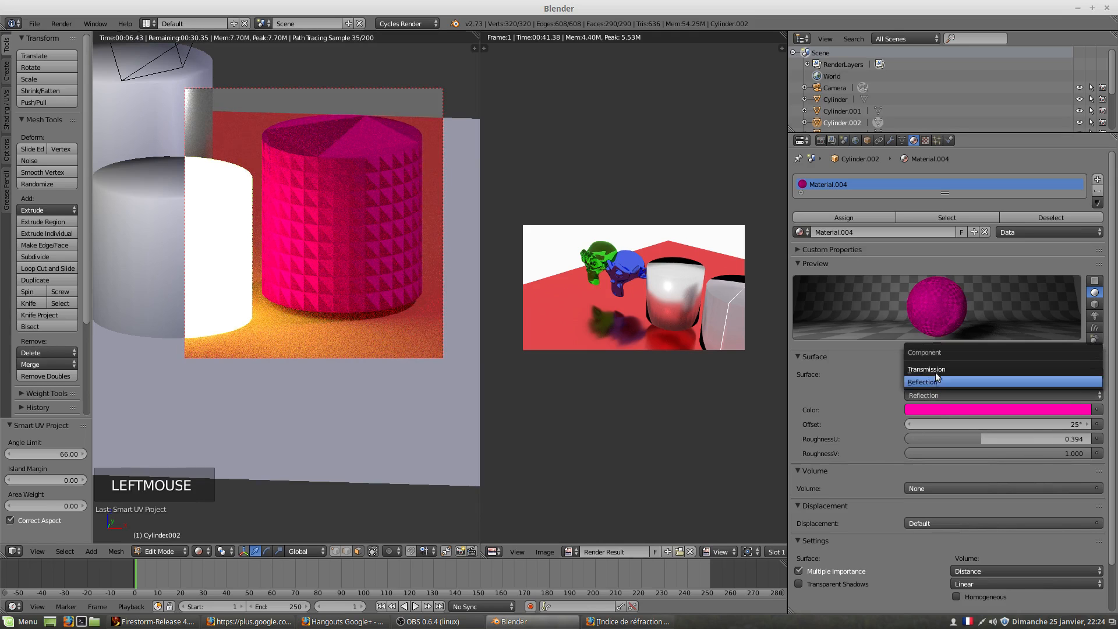
left_click(935, 369)
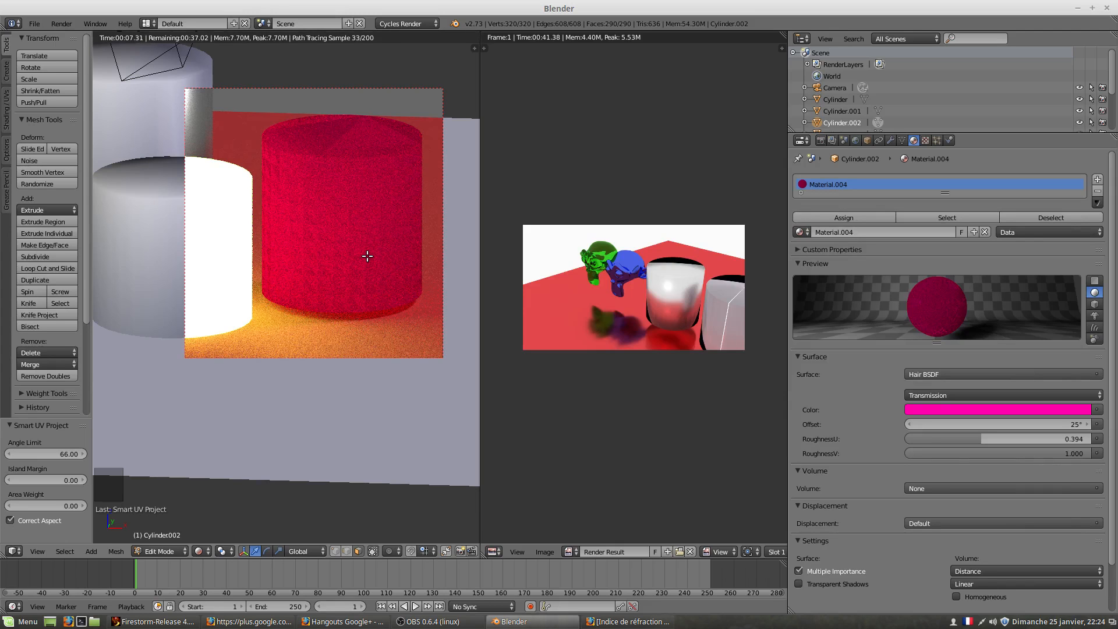
Change the cylinder's surface shader to Holdout and view it among the neighbouring objects.
left_click(975, 375)
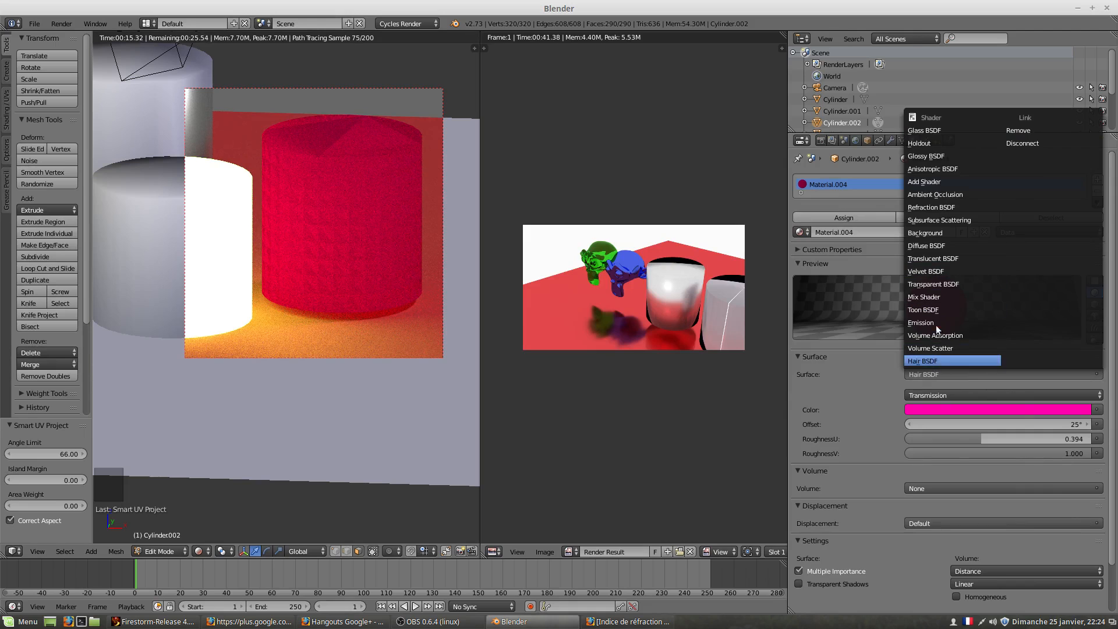
left_click(926, 142)
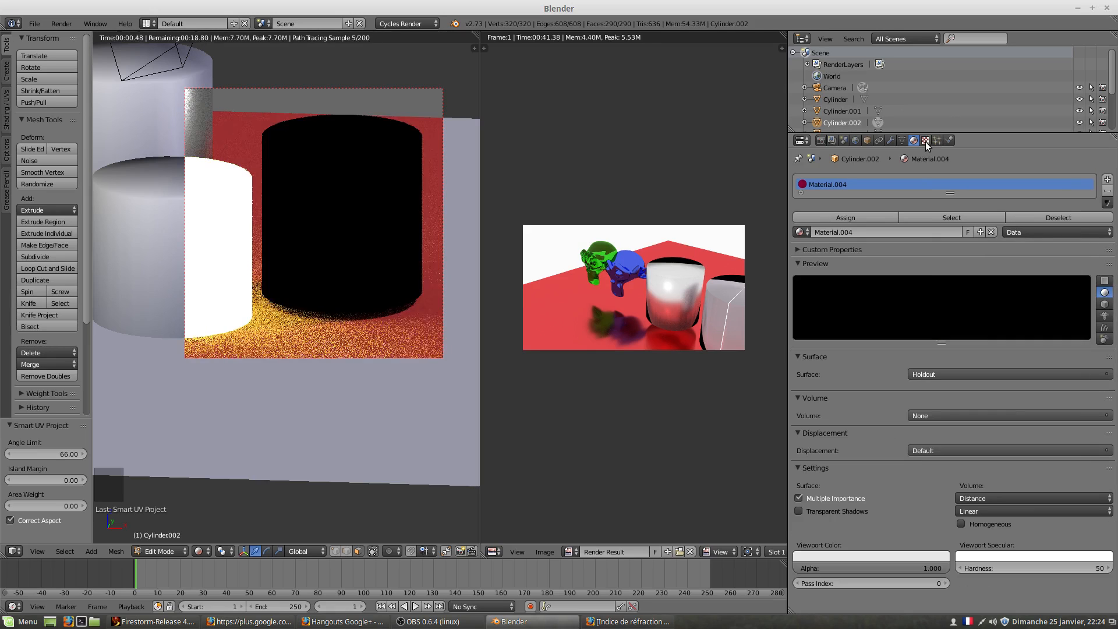
scroll(437, 197, "down", 3)
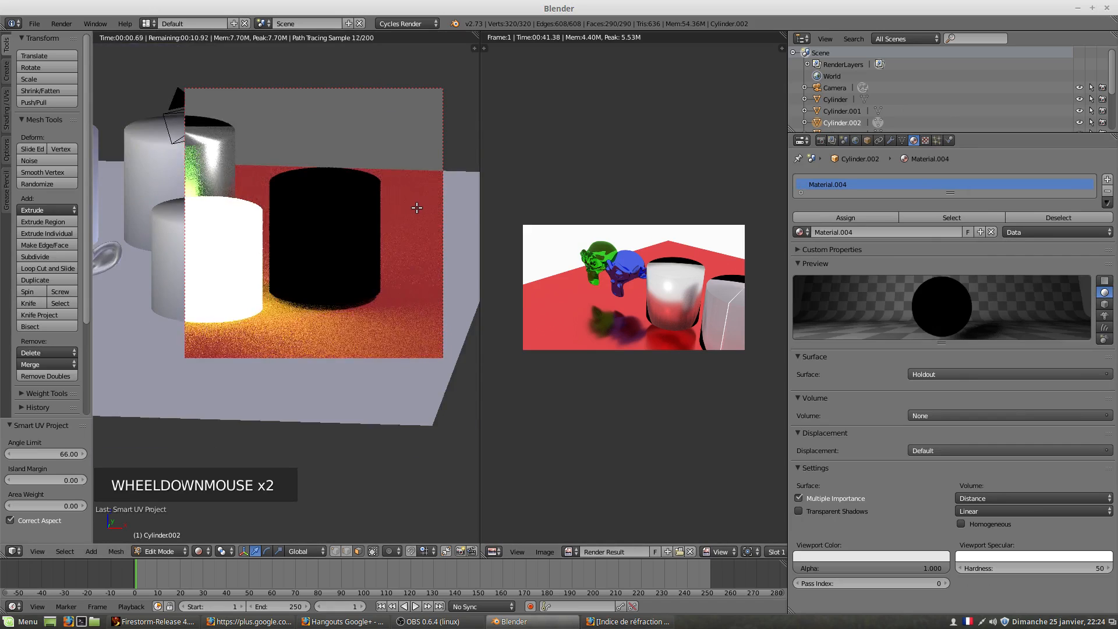
scroll(409, 211, "down", 1)
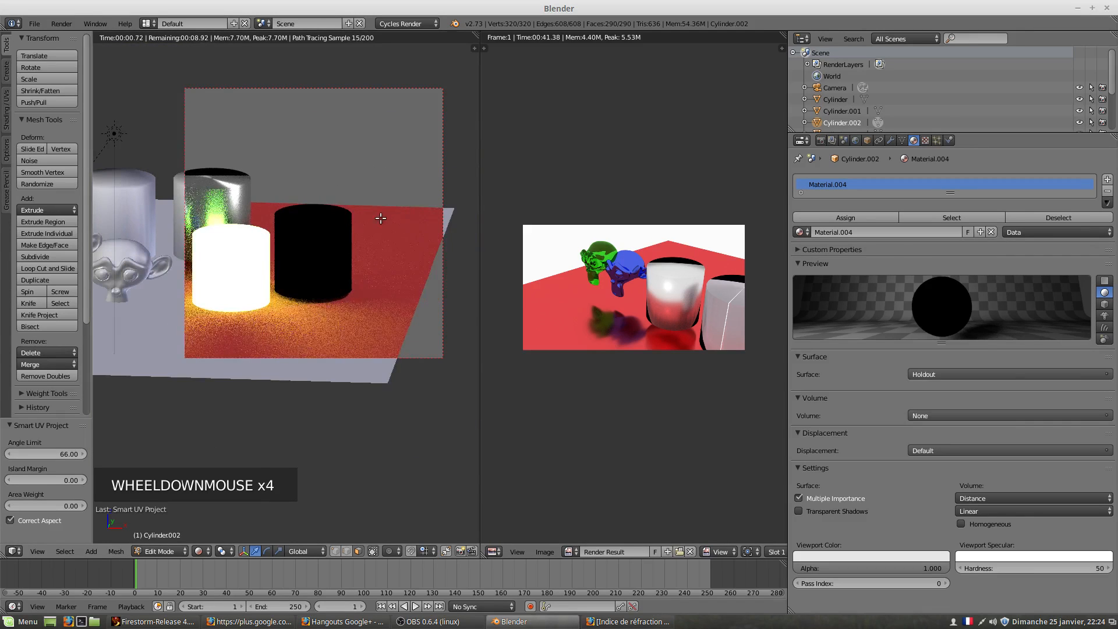
Change the black cylinder's surface shader to Glossy BSDF.
middle_click_drag(365, 215, 404, 213, "shift")
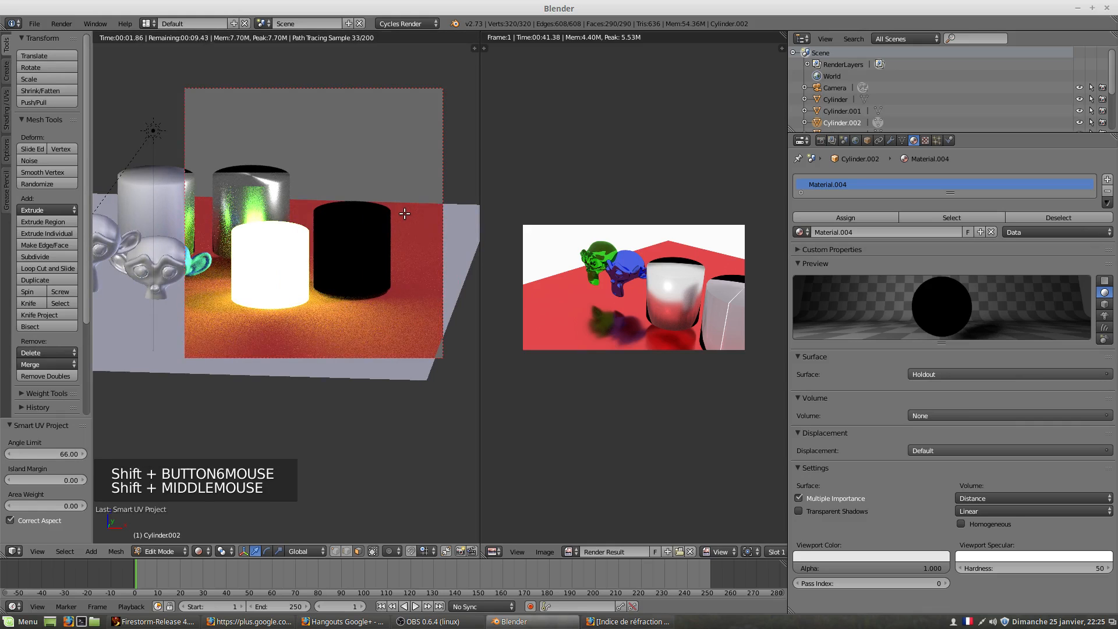
left_click(931, 374)
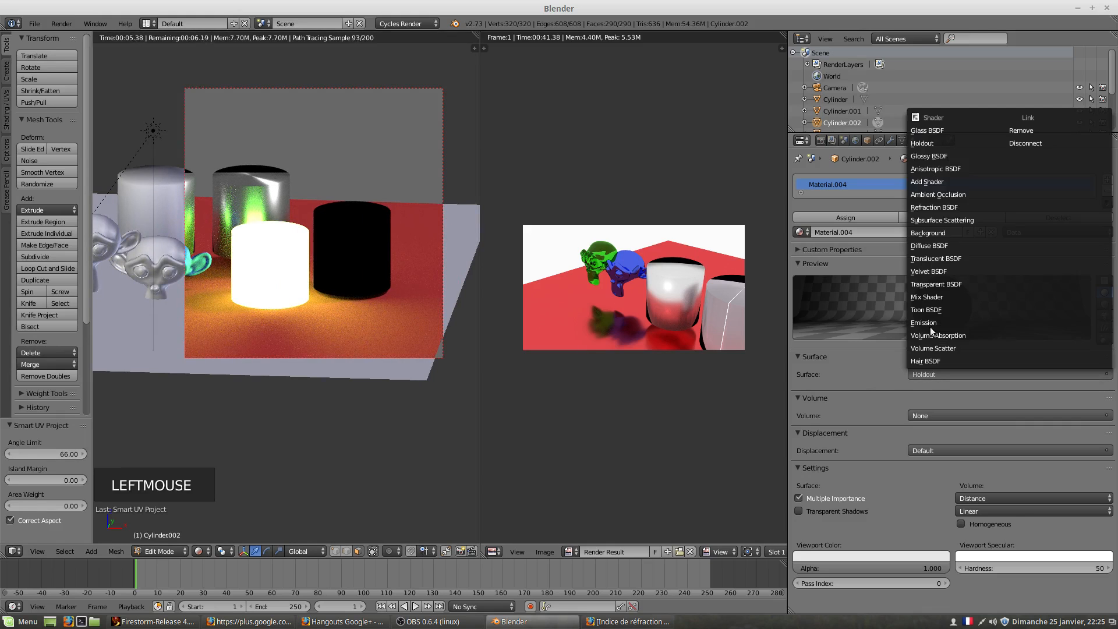
left_click(927, 157)
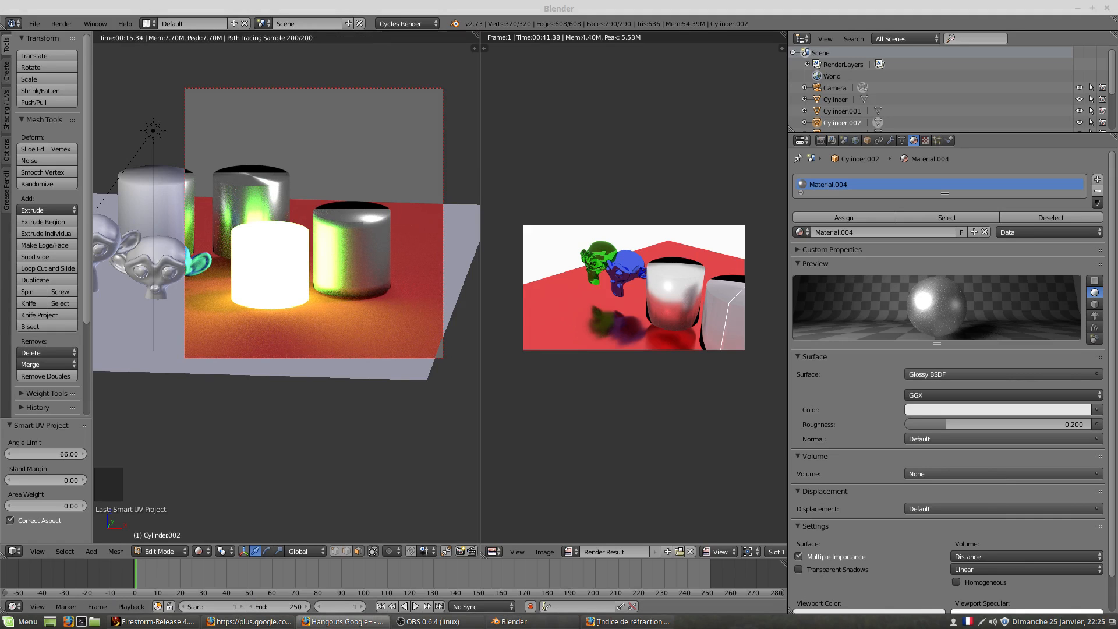
Switch to Firefox and bring up the BlenderWiki manual page on Cycles shader nodes, using the search "blender cycle holdout".
left_click(67, 622)
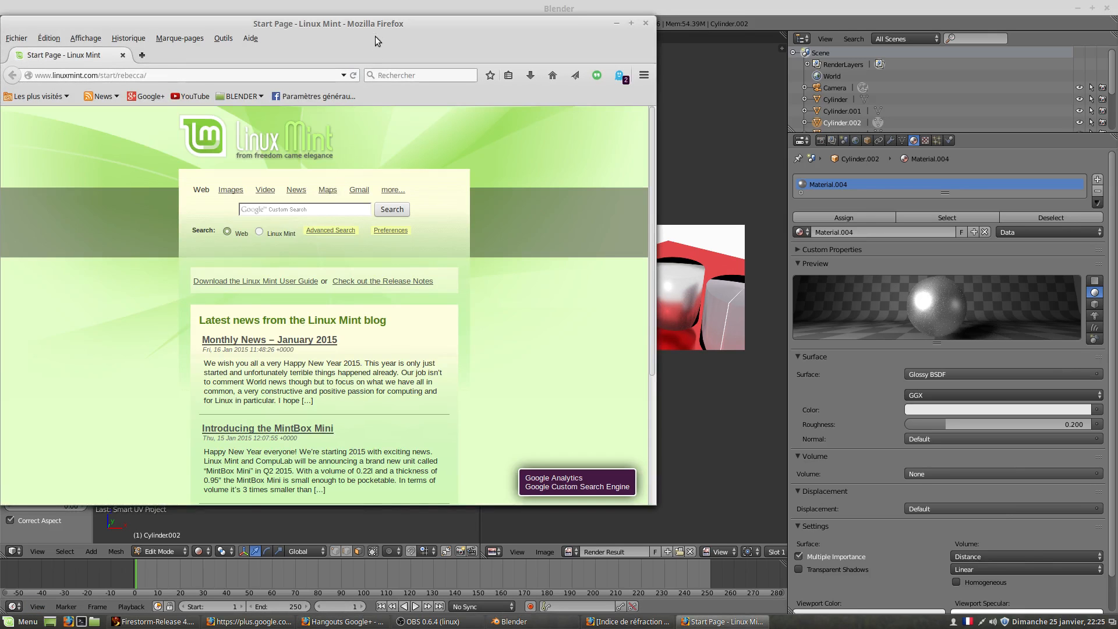
left_click_drag(375, 37, 0, 125)
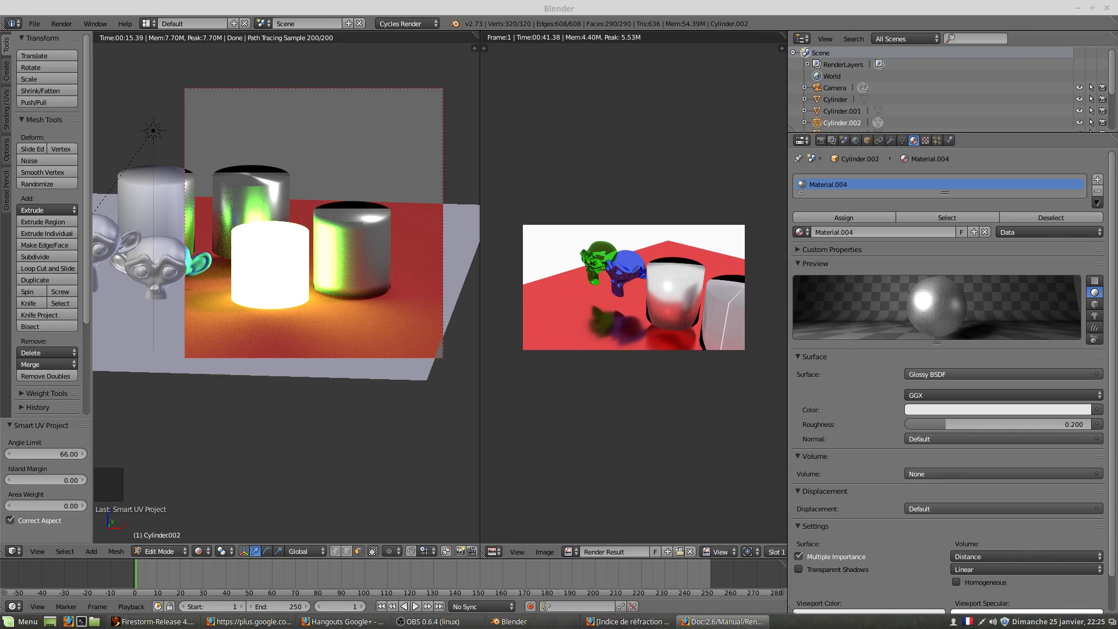
left_click_drag(0, 97, 352, 33)
scroll(403, 243, "up", 3)
scroll(404, 243, "up", 3)
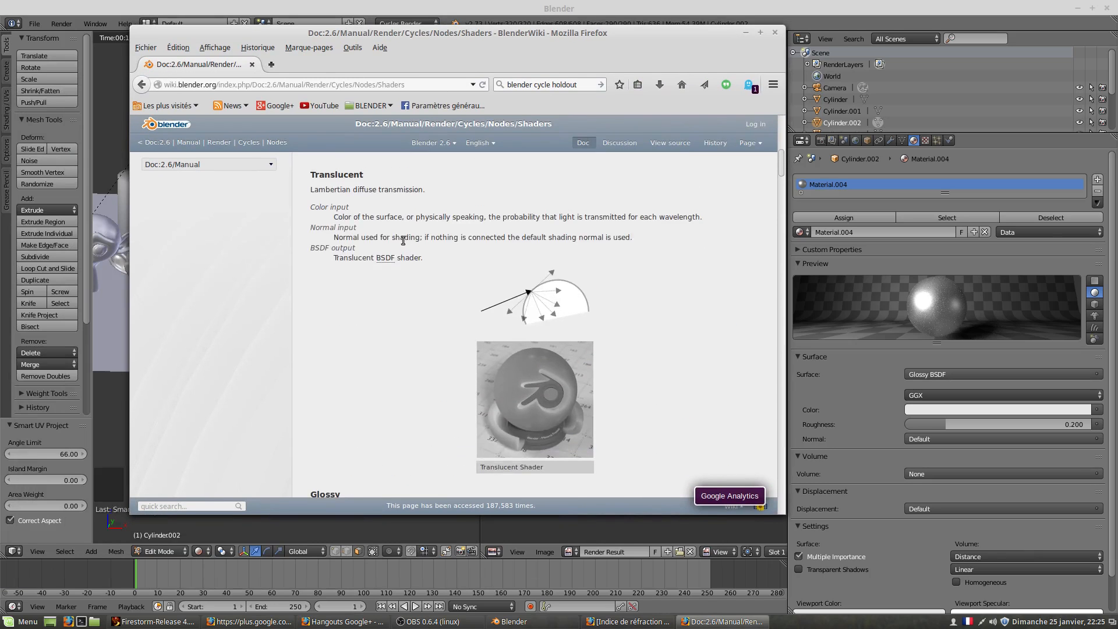
Read through the shader descriptions on the wiki page down to the Holdout section, then return to Blender.
scroll(401, 233, "down", 6)
scroll(400, 233, "down", 6)
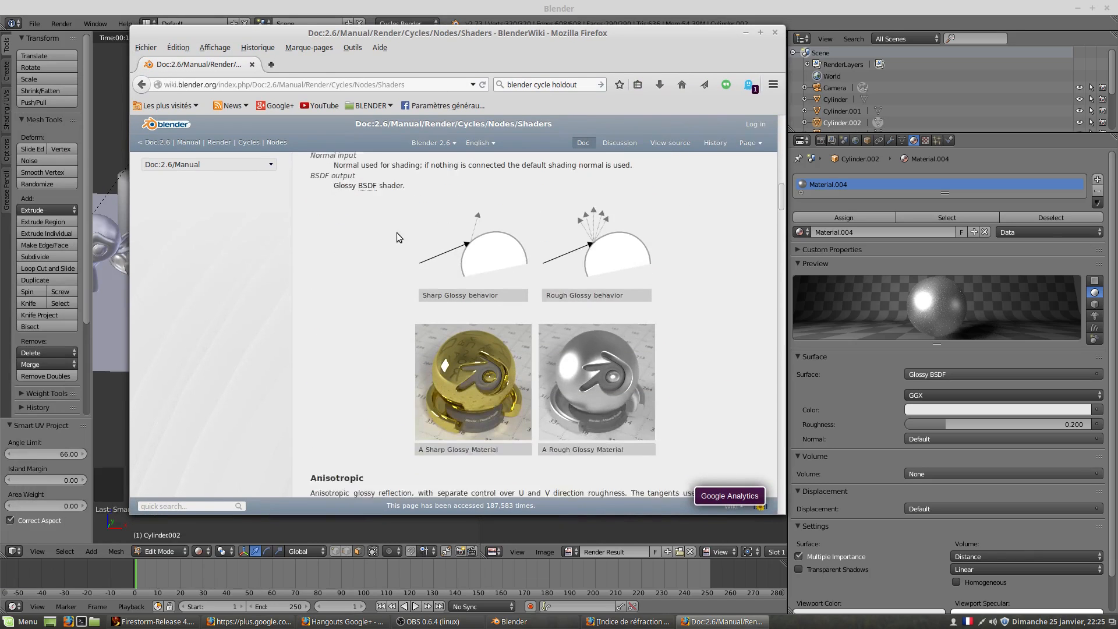
scroll(380, 239, "down", 6)
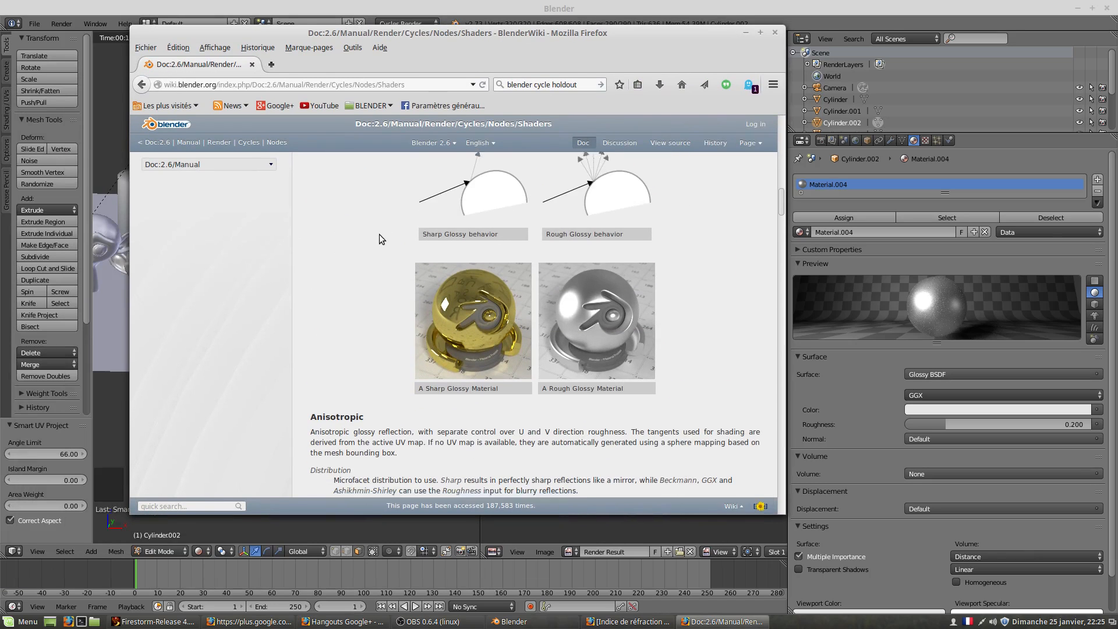
scroll(380, 239, "down", 10)
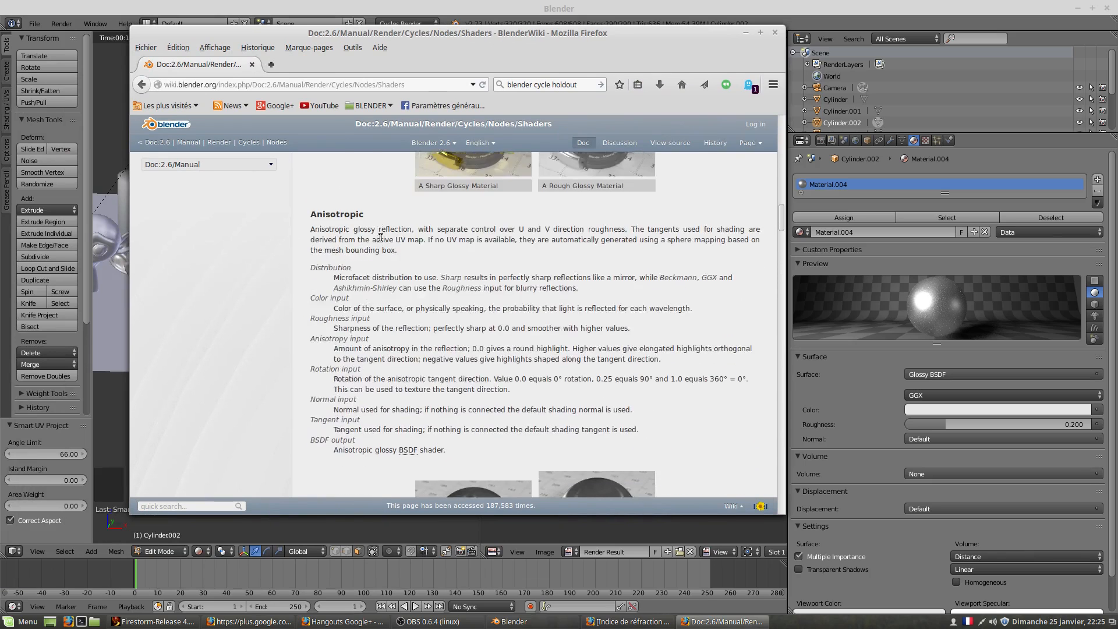
scroll(379, 243, "down", 2)
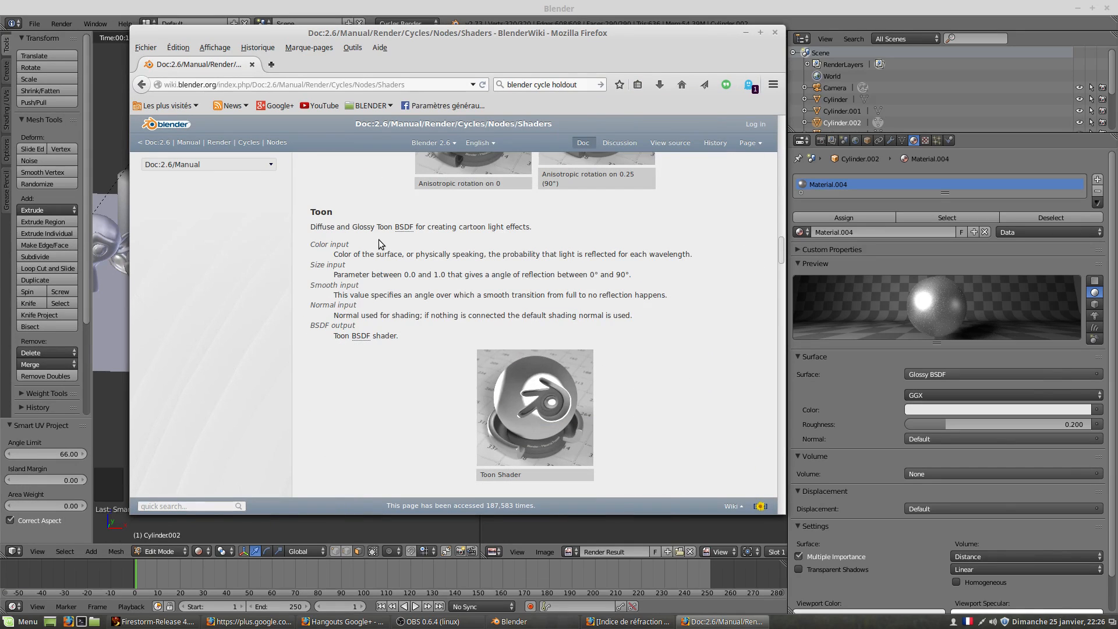
scroll(378, 246, "down", 9)
scroll(376, 245, "down", 4)
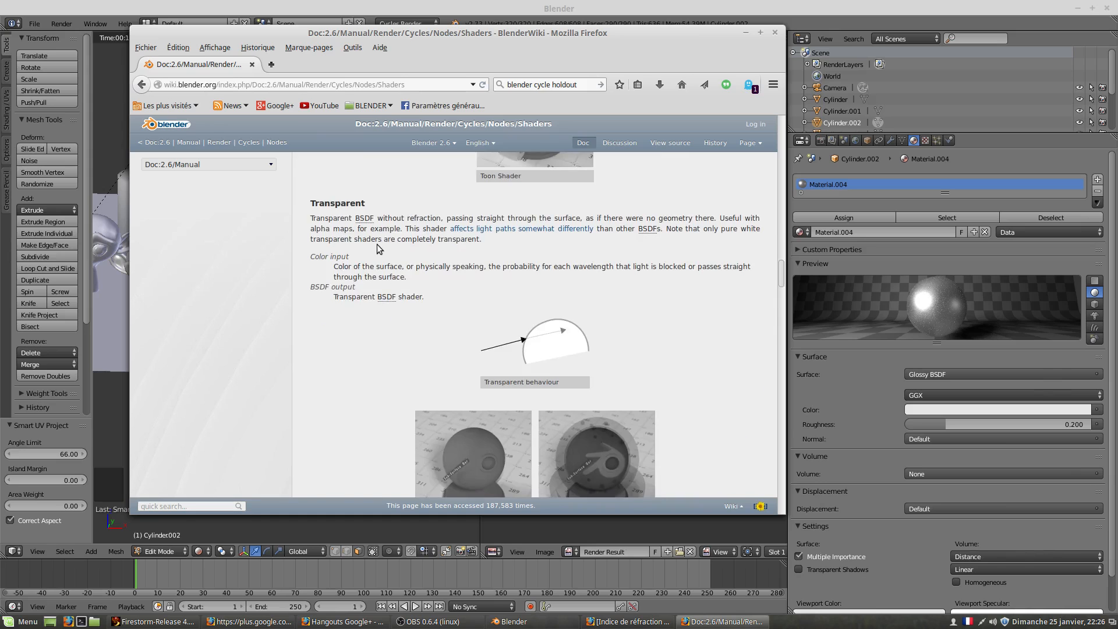
scroll(377, 243, "down", 3)
scroll(379, 243, "down", 6)
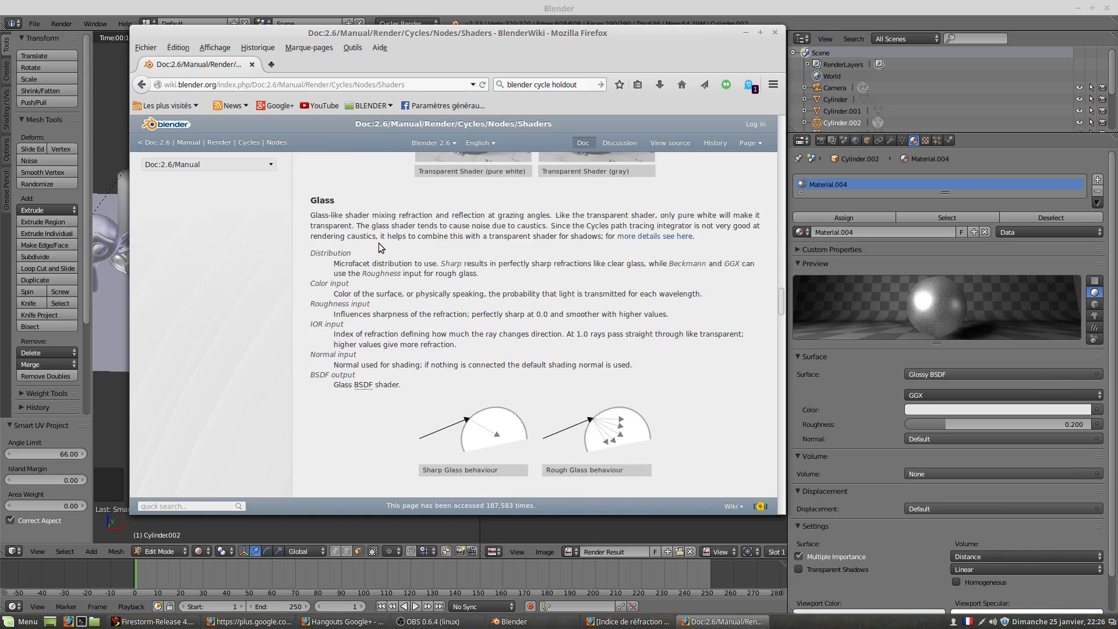
scroll(379, 244, "down", 3)
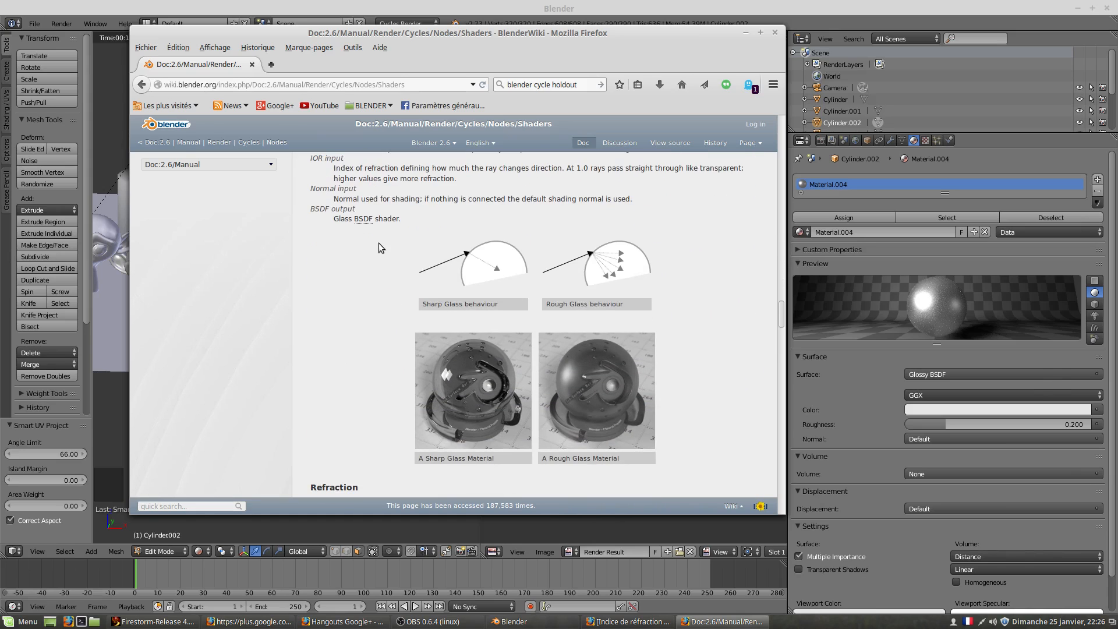
scroll(379, 243, "down", 10)
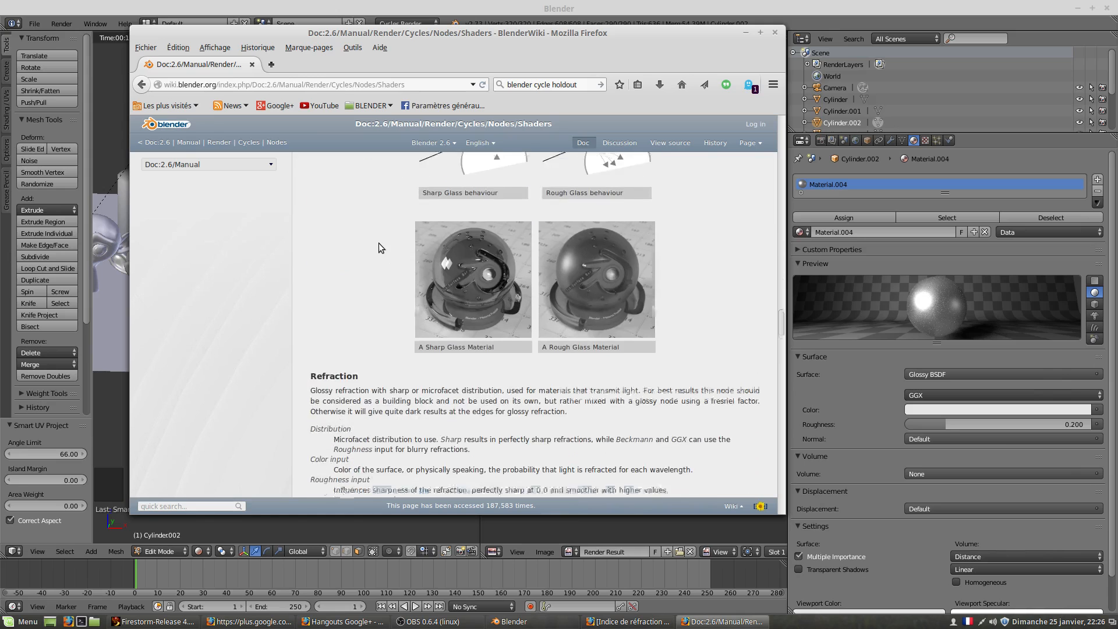
scroll(379, 243, "down", 16)
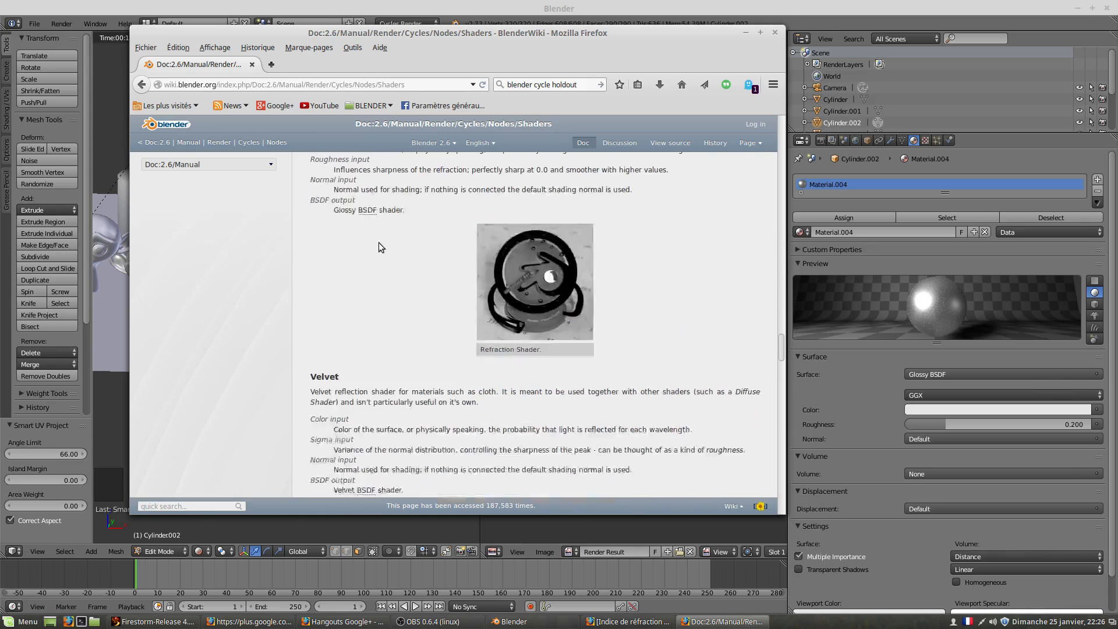
scroll(379, 242, "down", 10)
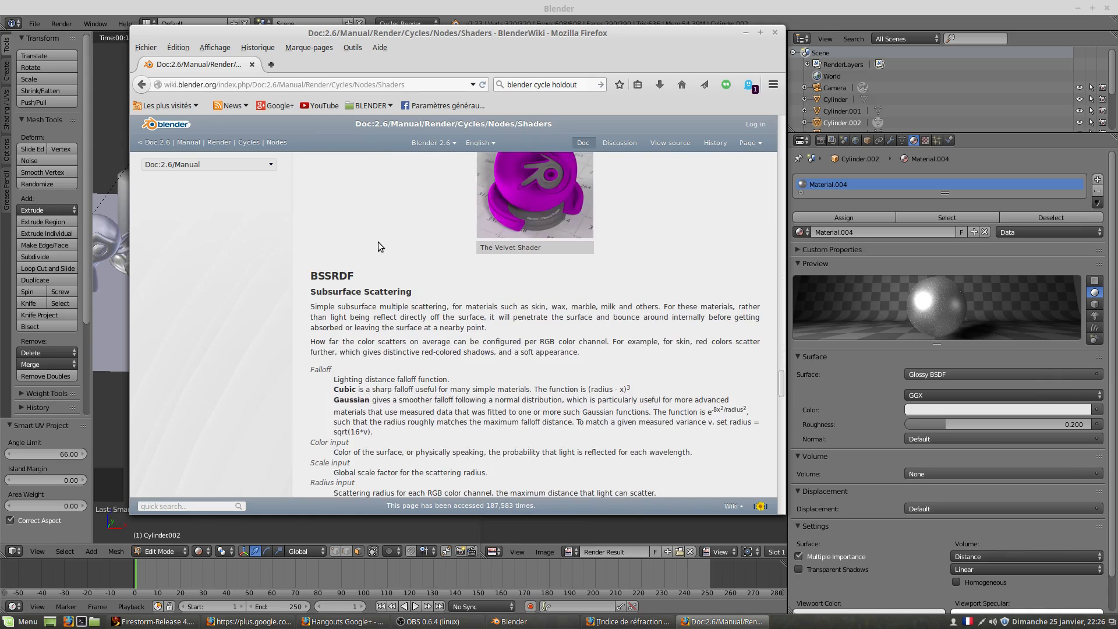
scroll(380, 240, "up", 9)
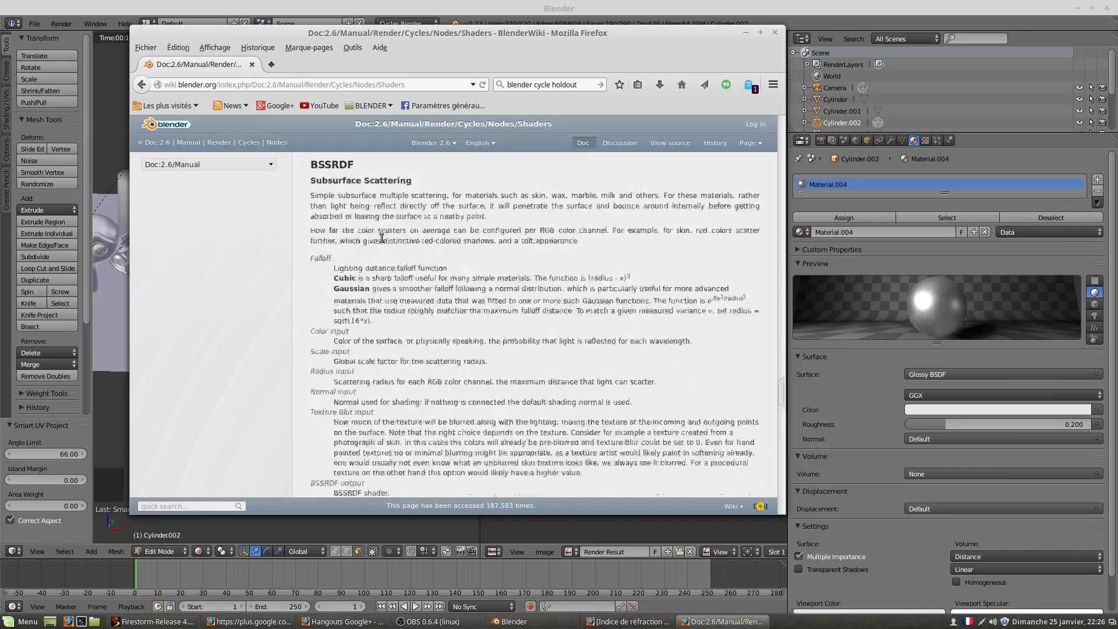
scroll(379, 240, "down", 4)
scroll(377, 242, "down", 11)
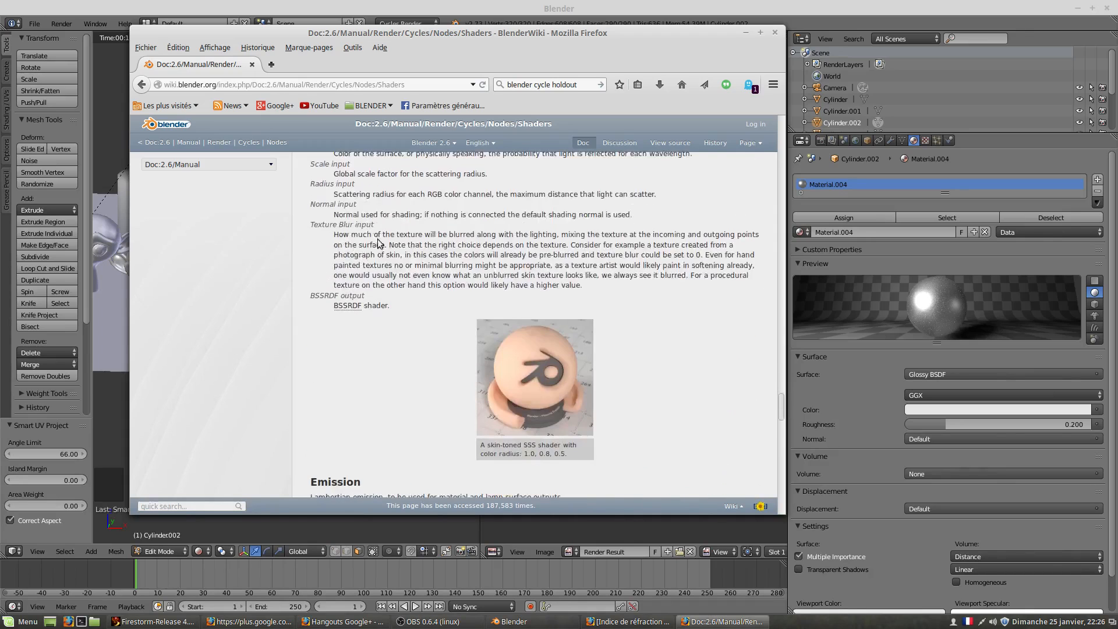
scroll(379, 239, "down", 9)
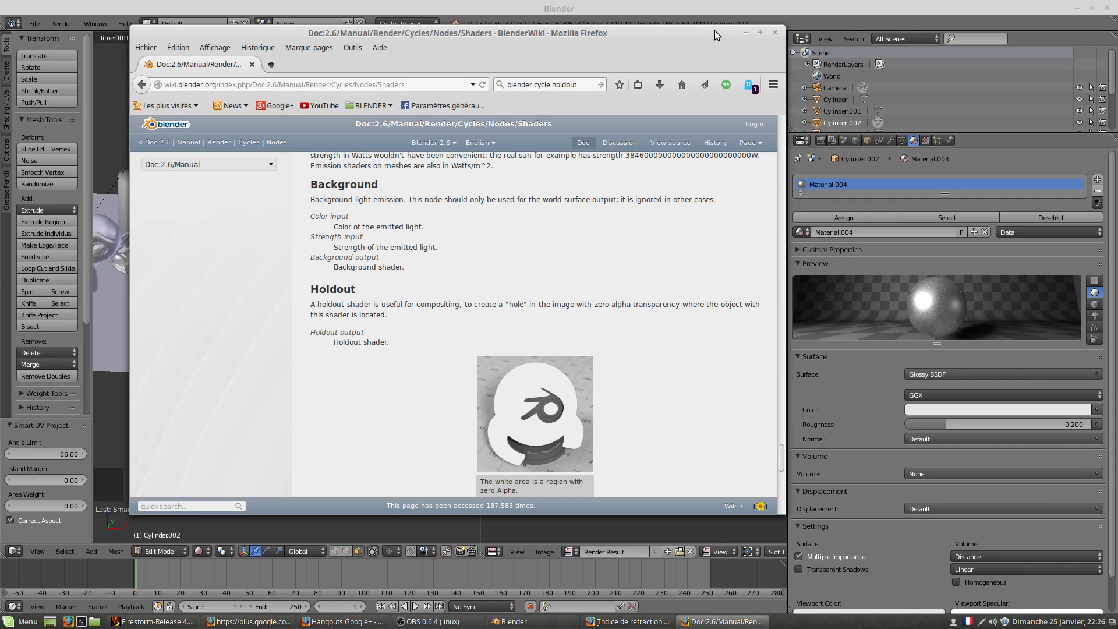
left_click(746, 32)
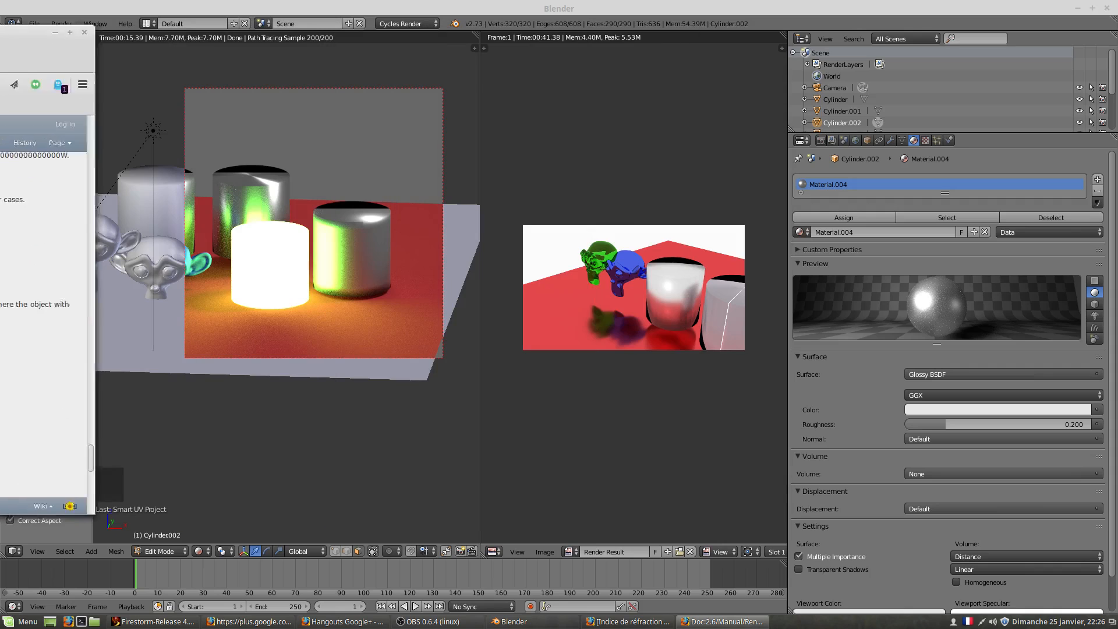
Select a side face of the glossy cylinder, set its material's surface shader to Holdout and enable Transparent Shadows.
right_click(352, 261)
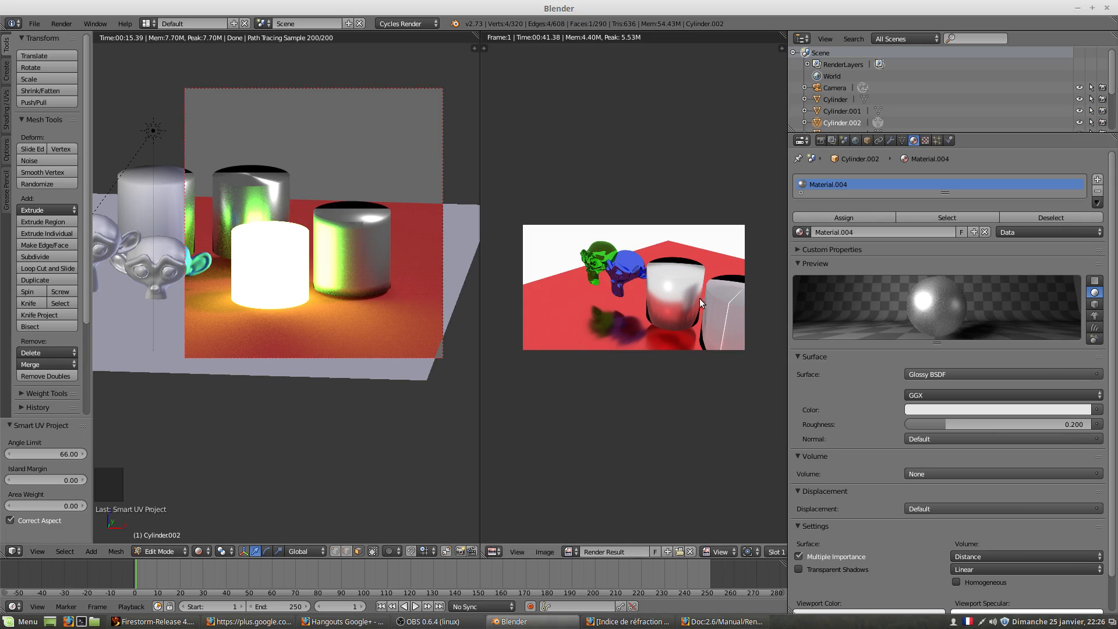
right_click(351, 245)
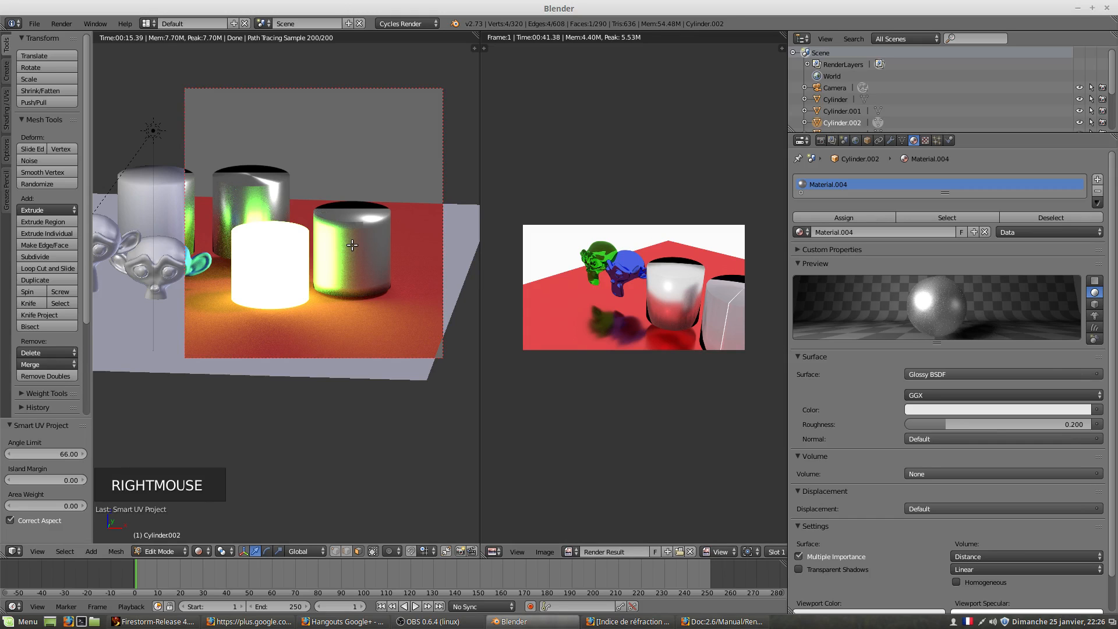
left_click(915, 375)
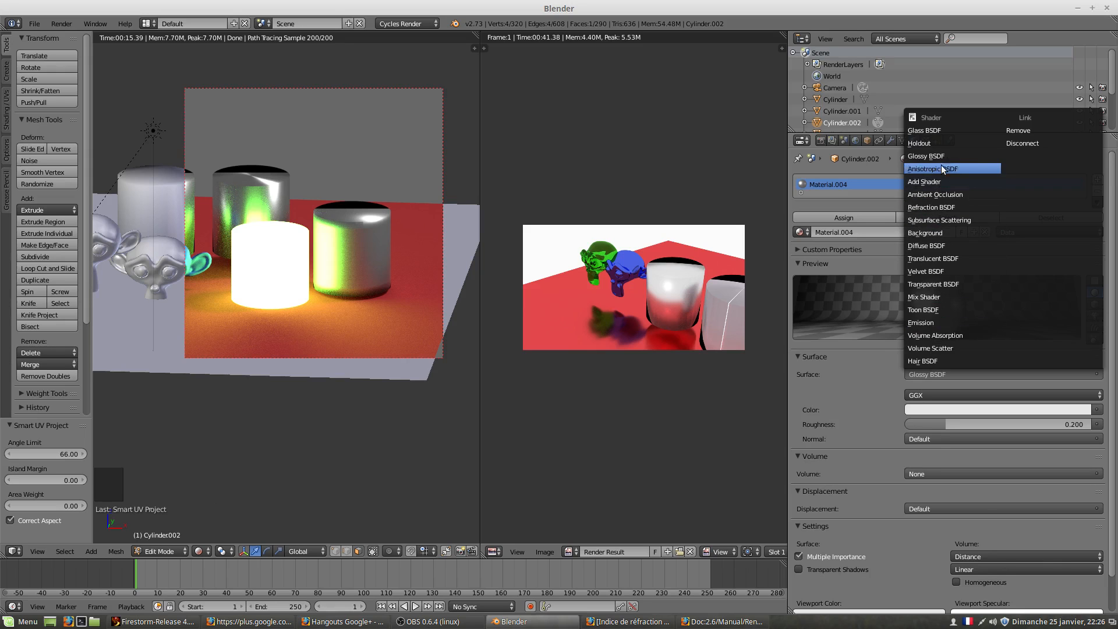
left_click(933, 143)
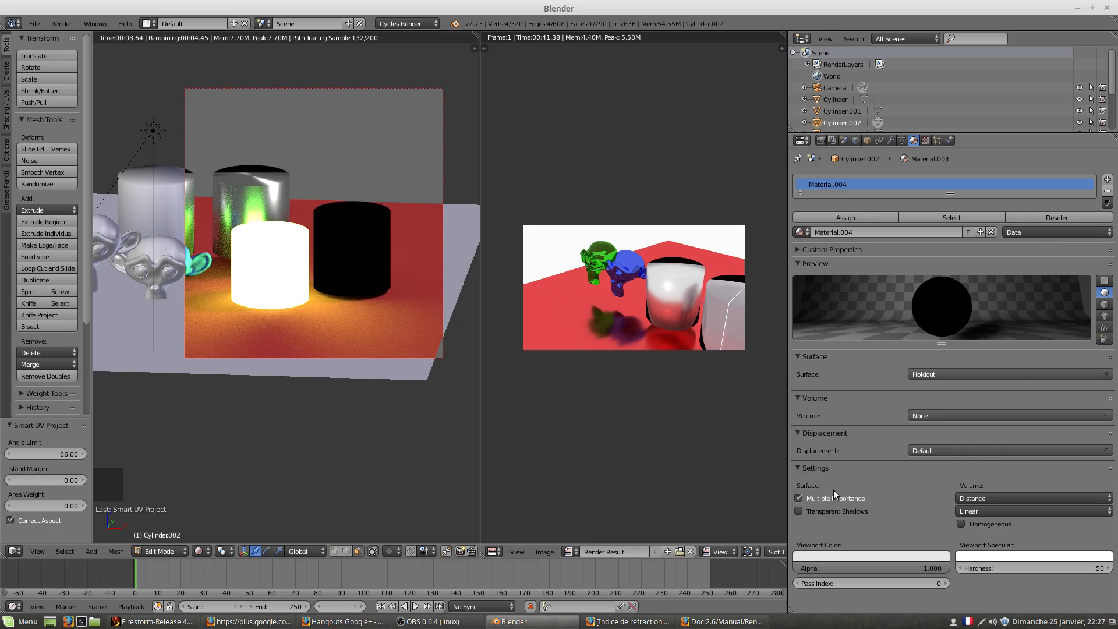
left_click(799, 511)
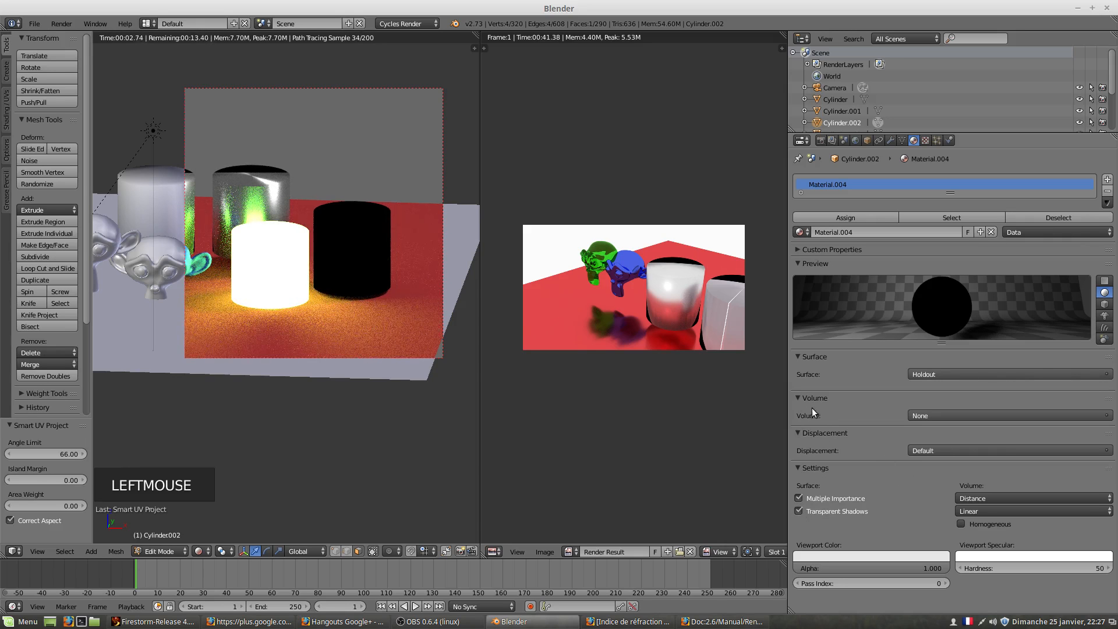
scroll(836, 425, "down", 4)
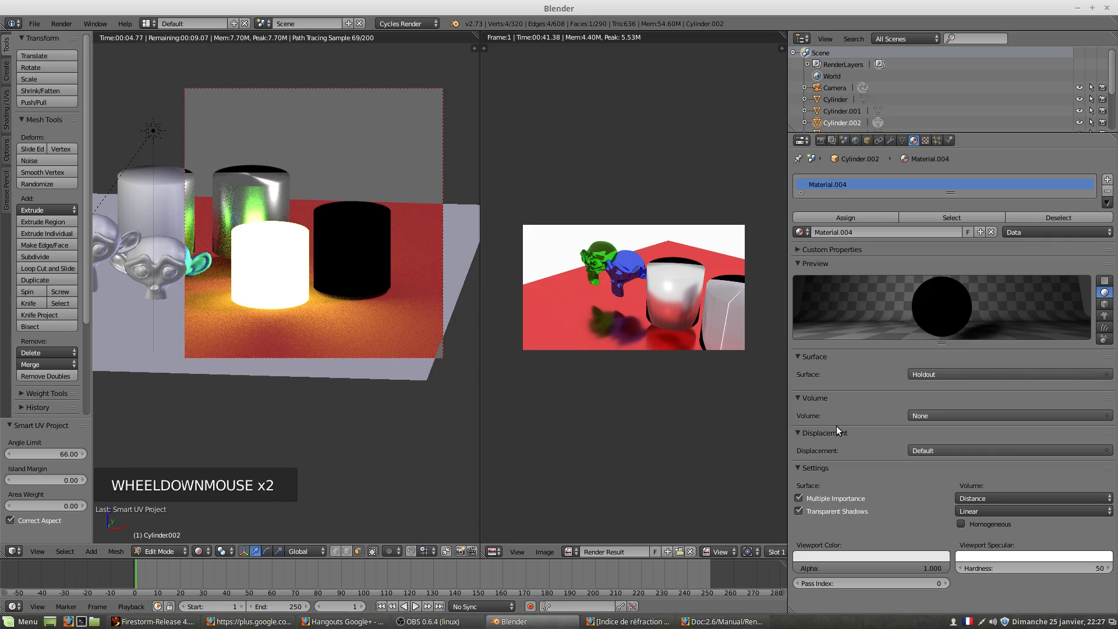
Show the rendered image's properties and enable the Transparent film option in the scene's render settings.
left_click(783, 47)
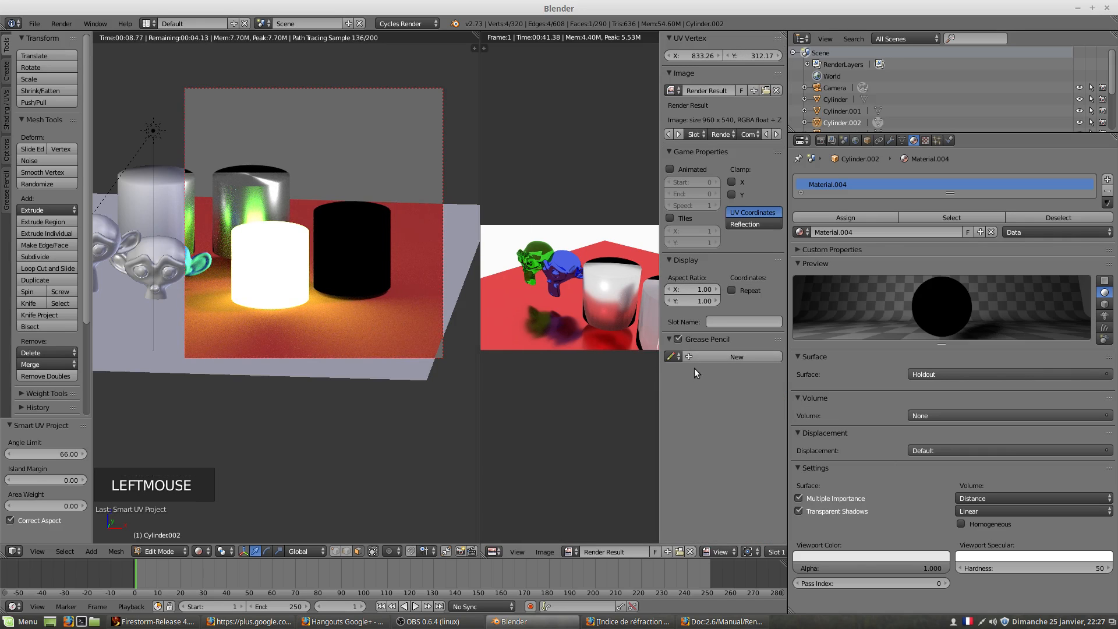
scroll(701, 399, "up", 7)
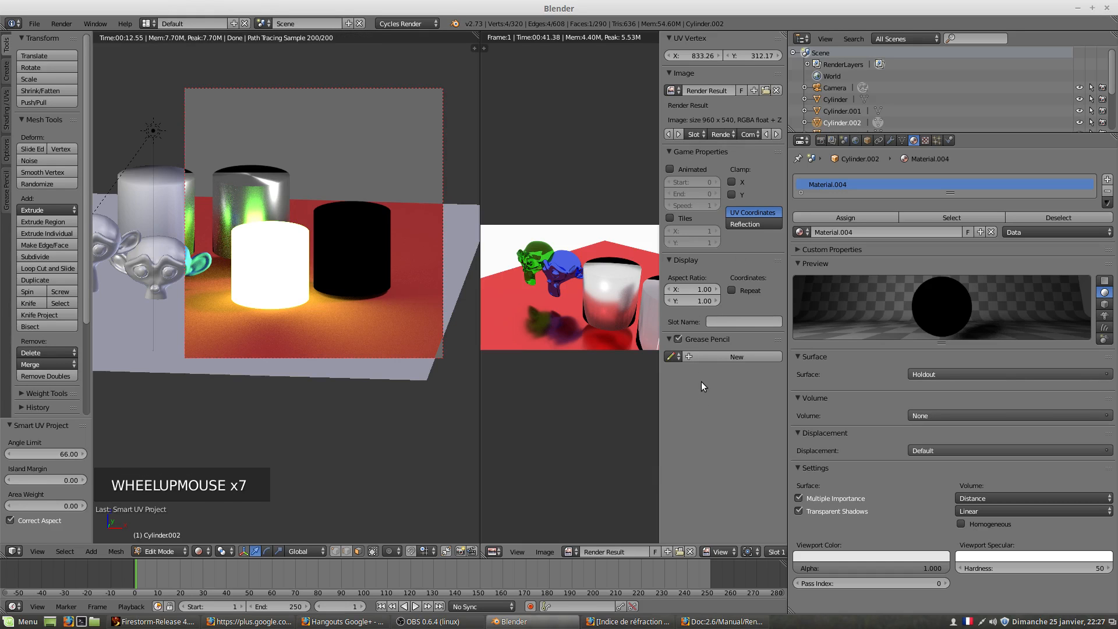
left_click(822, 141)
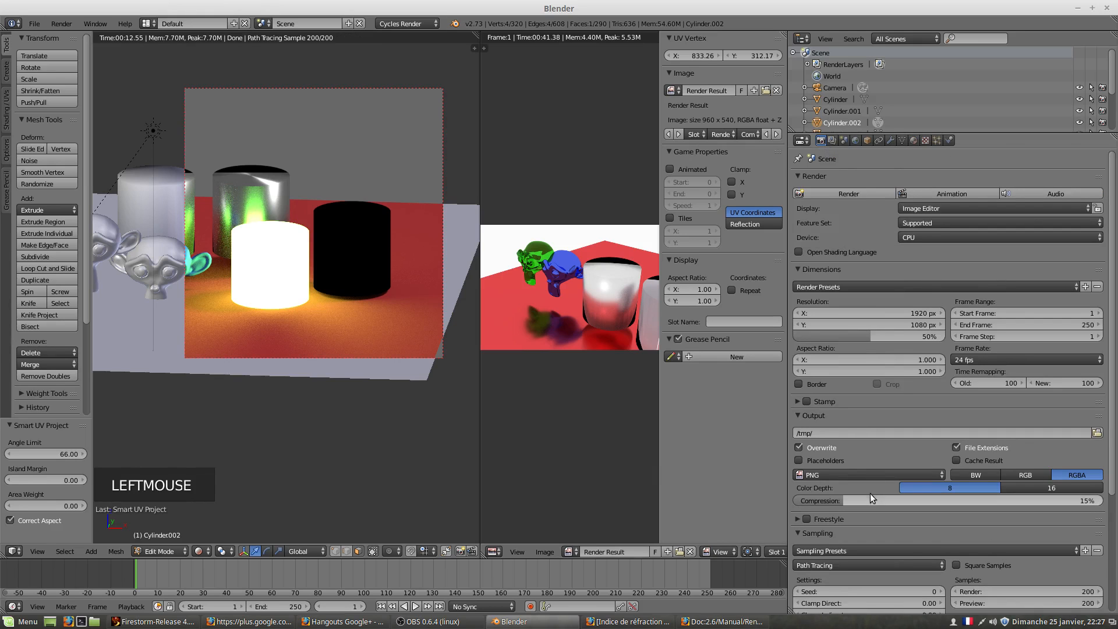
scroll(869, 494, "down", 2)
left_click(797, 487)
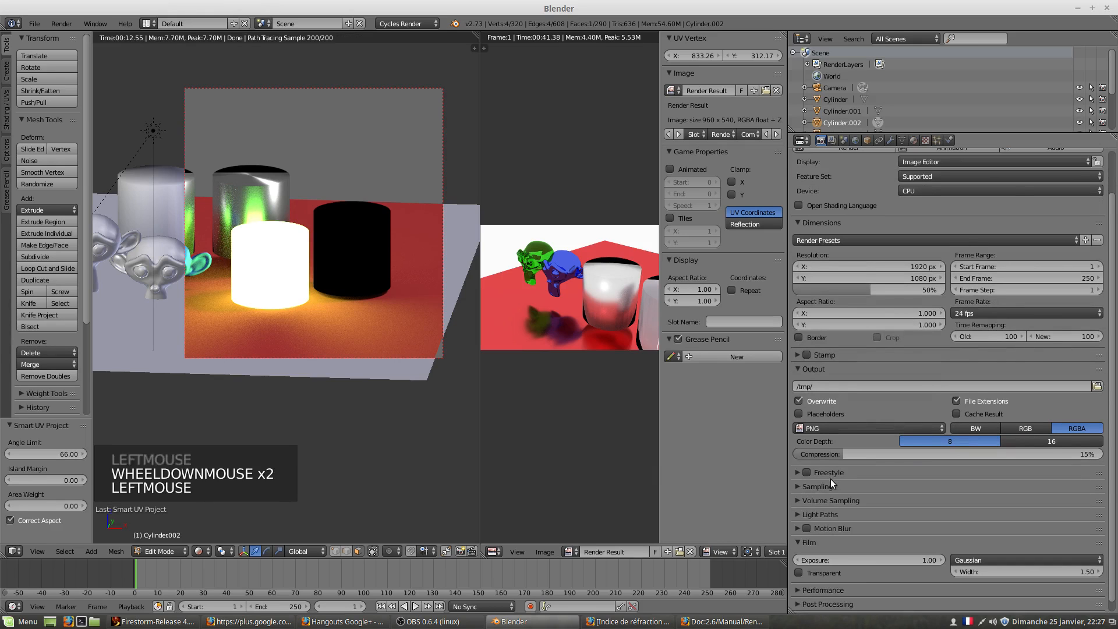
scroll(832, 483, "down", 3)
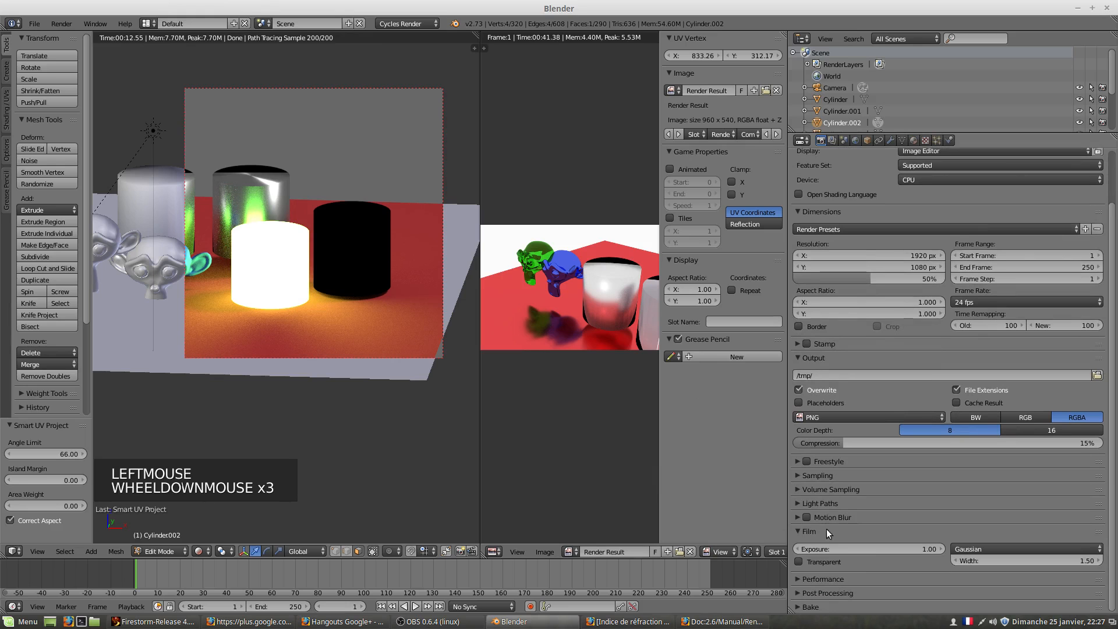
left_click(799, 562)
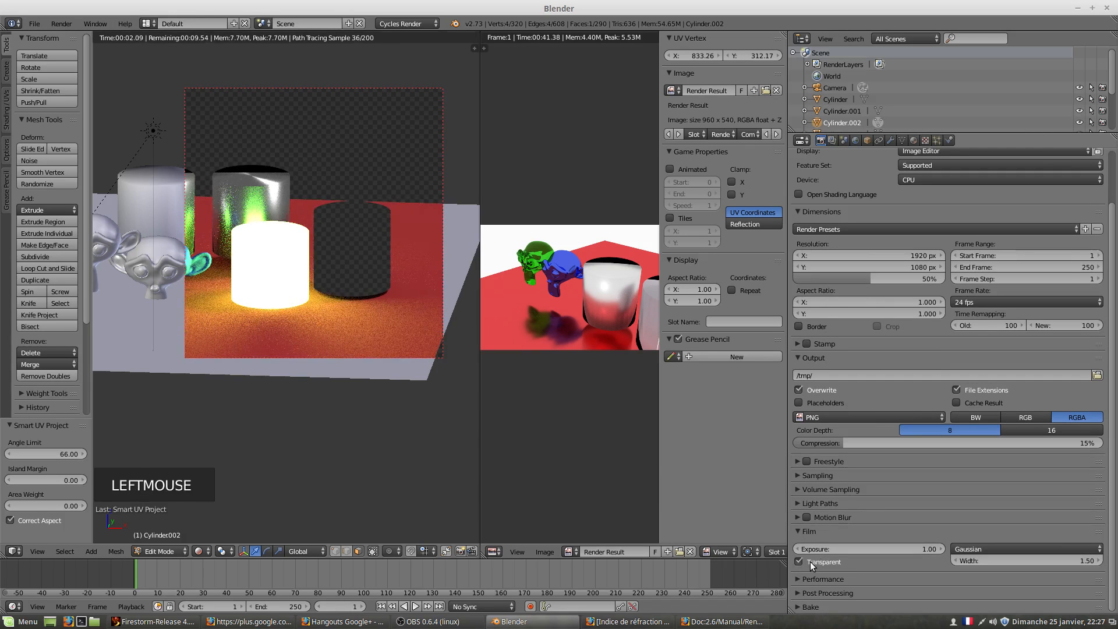
right_click(361, 243)
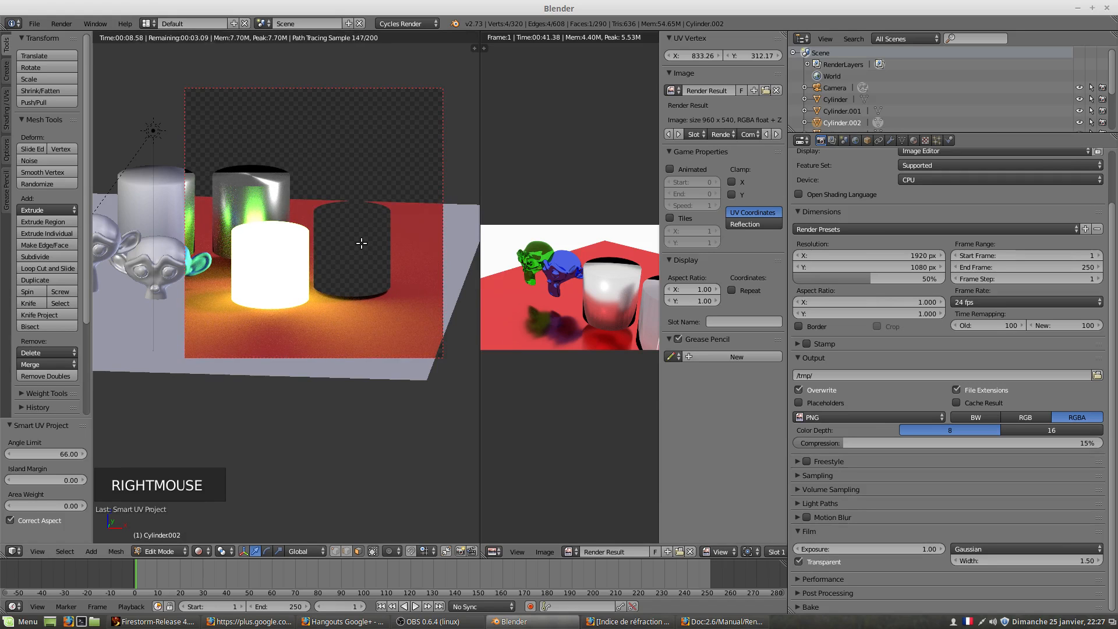
left_click(913, 141)
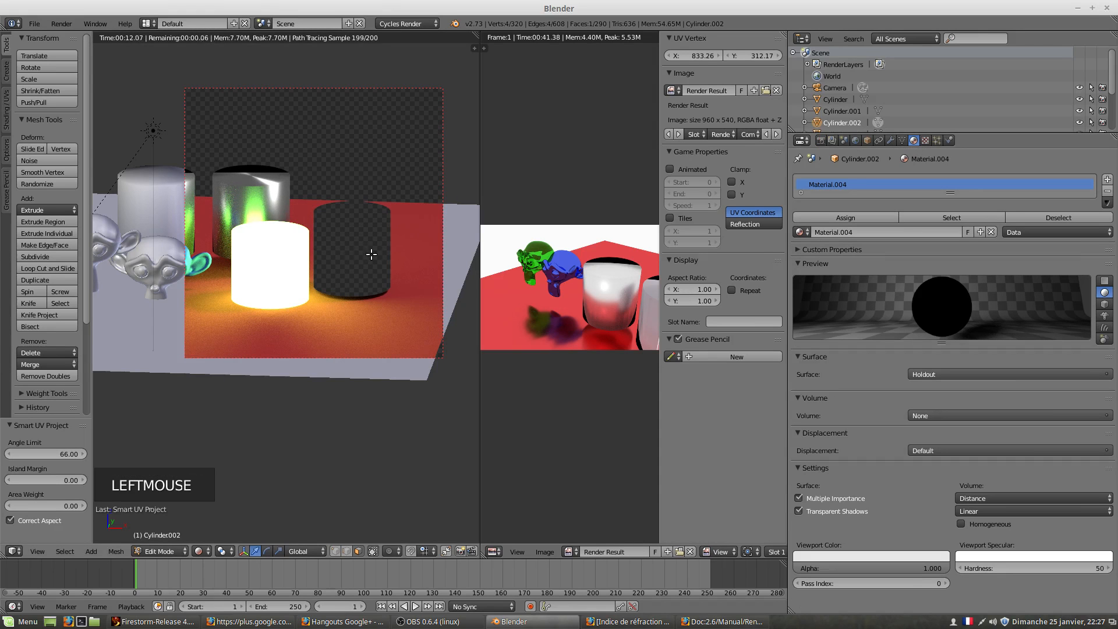
key("g")
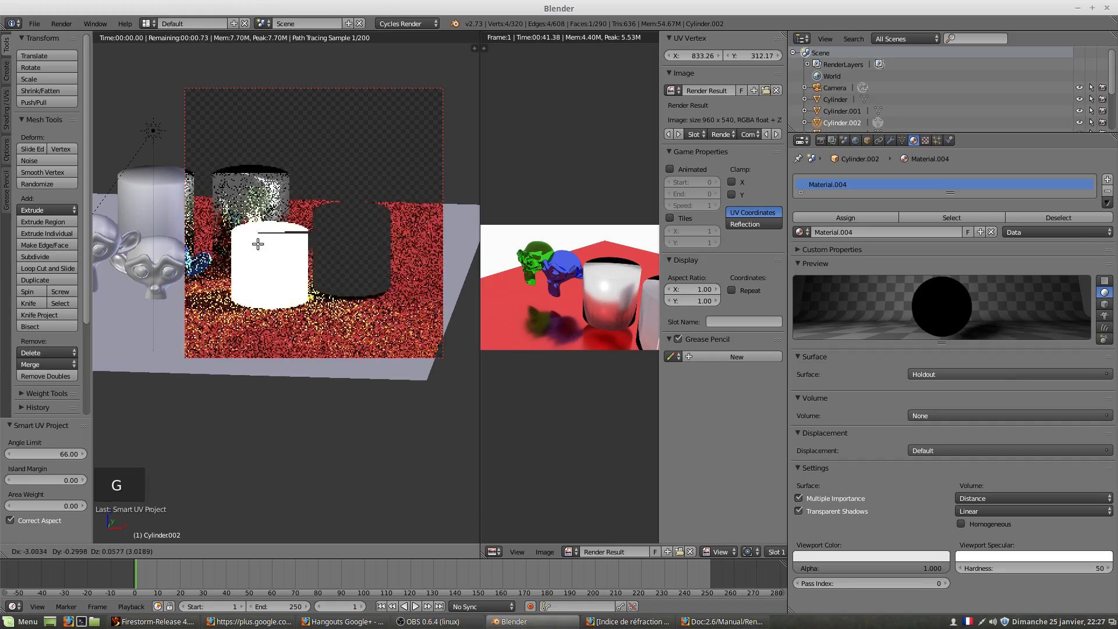
left_click(238, 249)
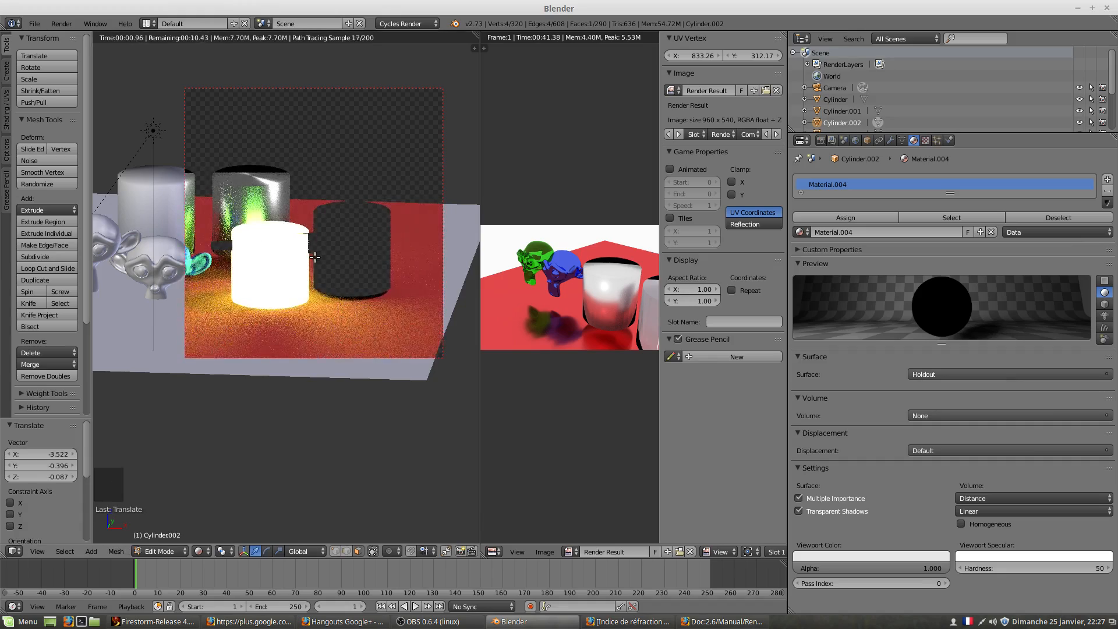
middle_click_drag(321, 255, 322, 255)
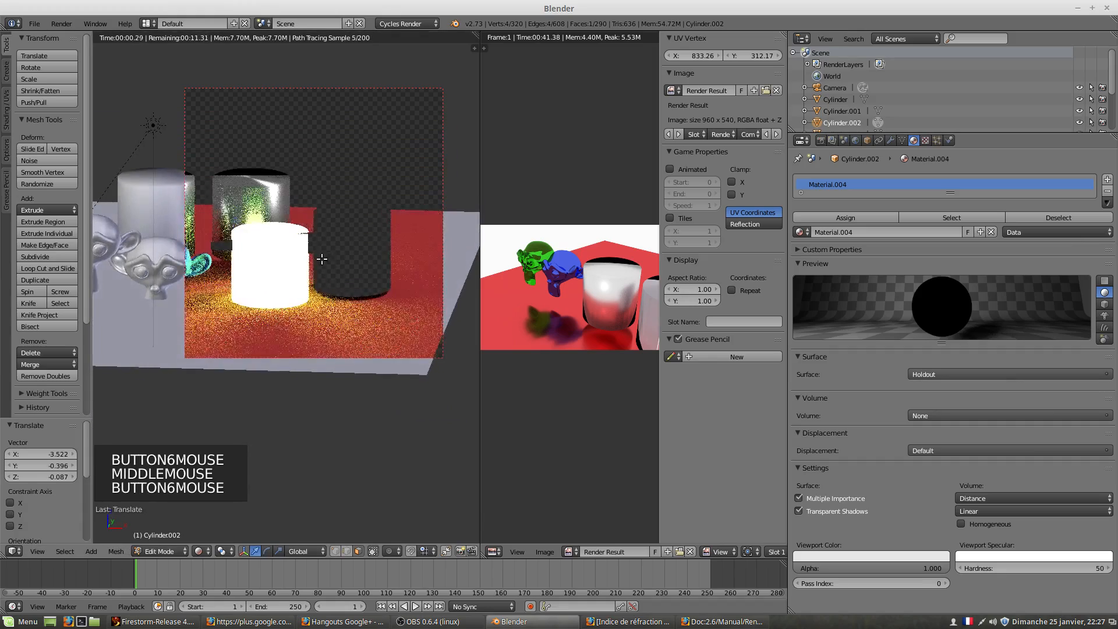
key("shift+z")
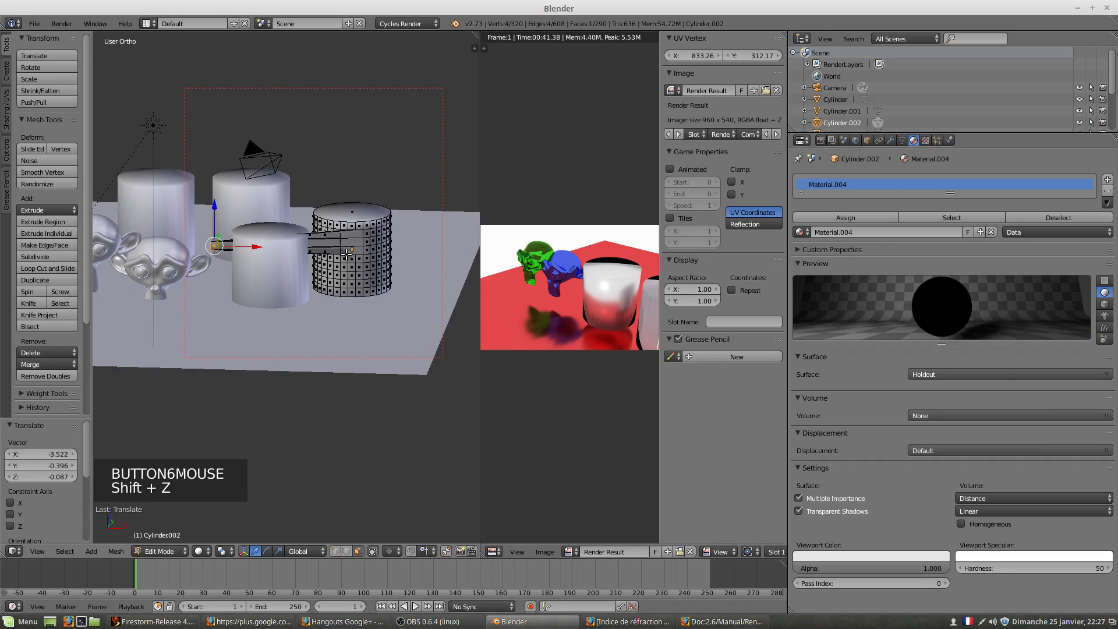
key("ctrl+z")
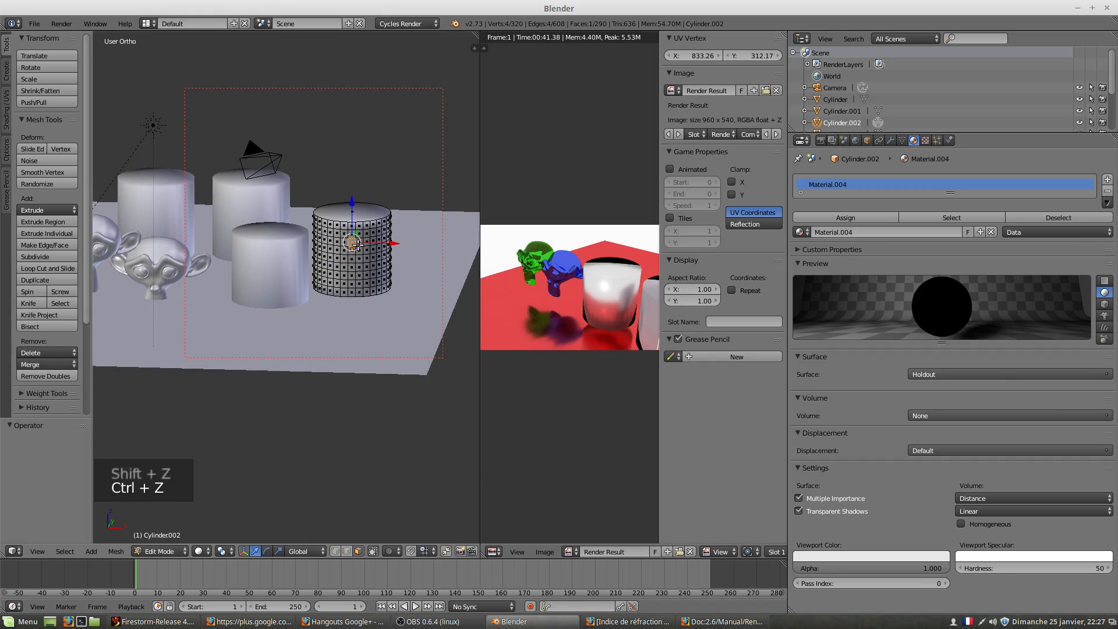
Leave Edit Mode and move the Holdout cylinder by about -3.22 in X, -0.22 in Y and 0.45 in Z, overlapping the rear glossy cylinder.
key("Tab")
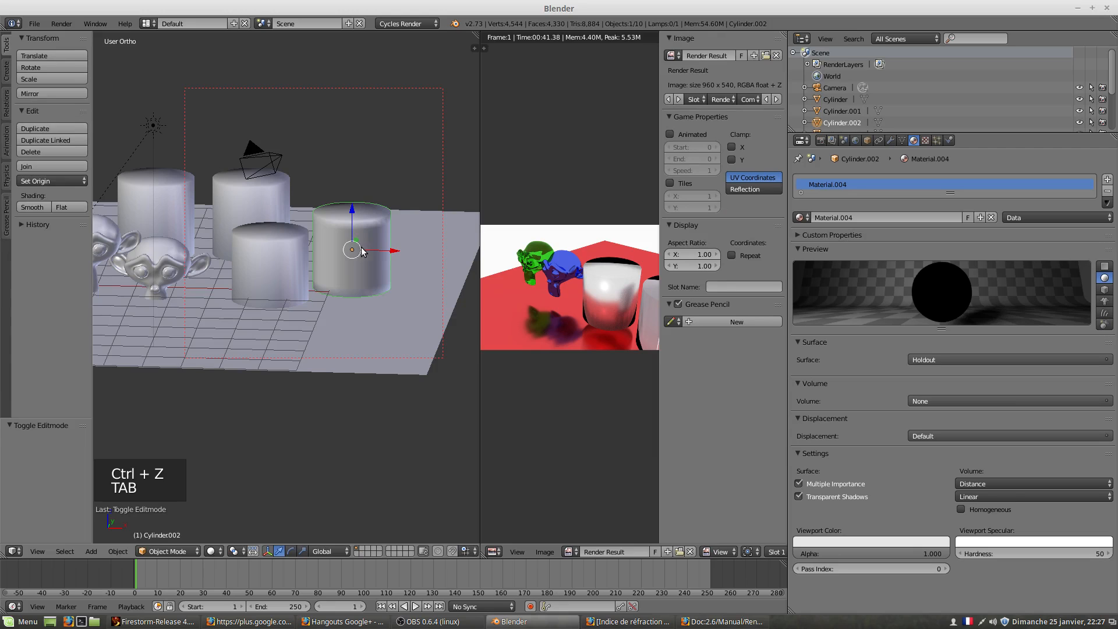
key("shift+z")
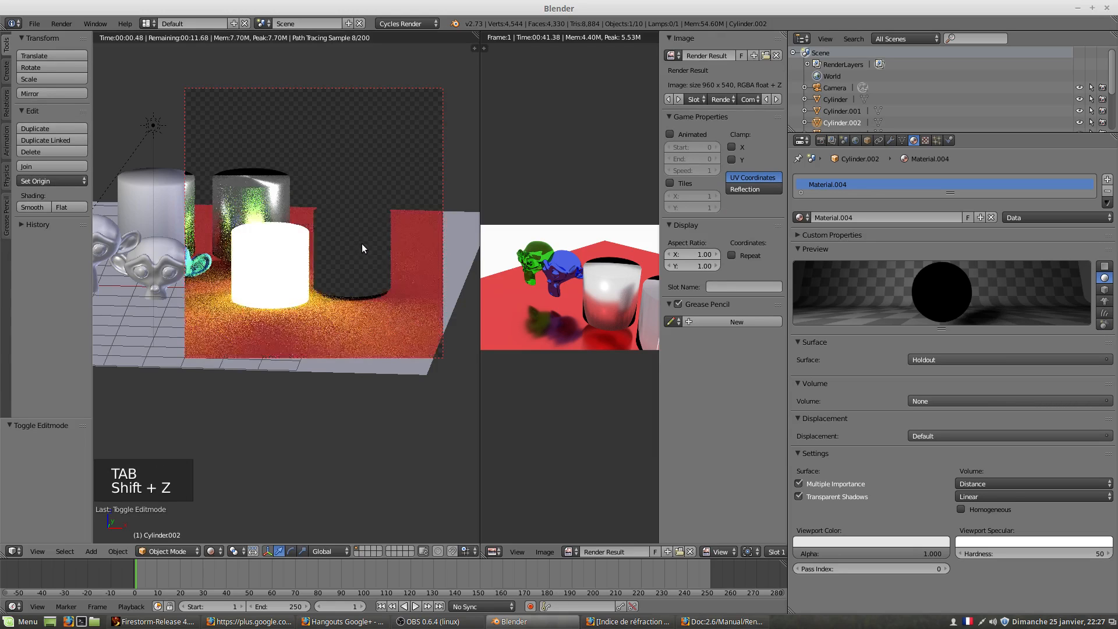
key("g")
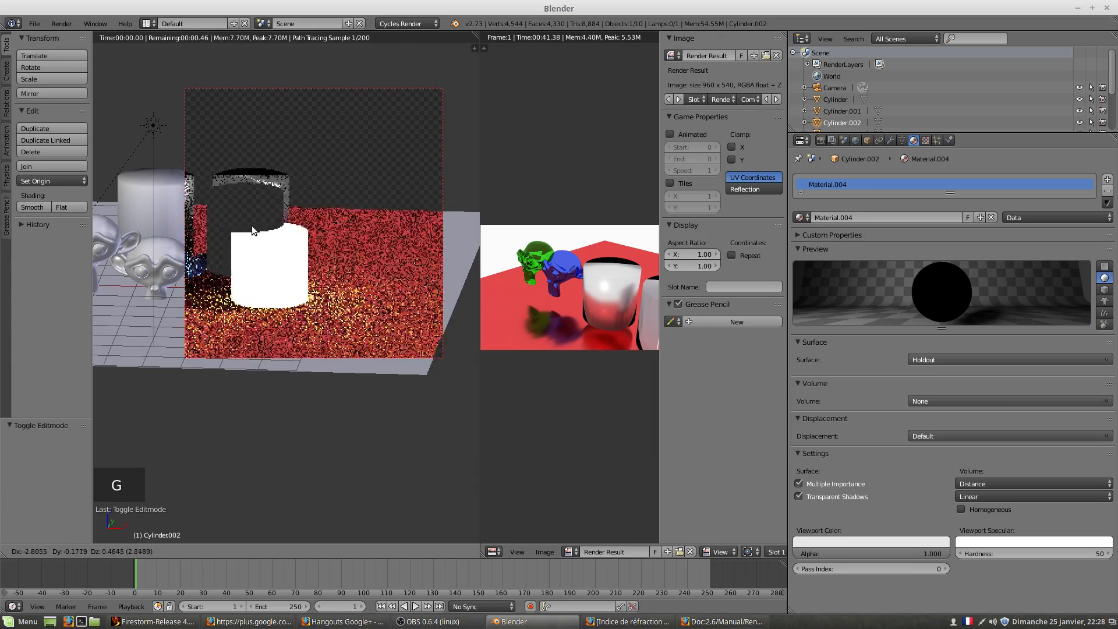
left_click(236, 227)
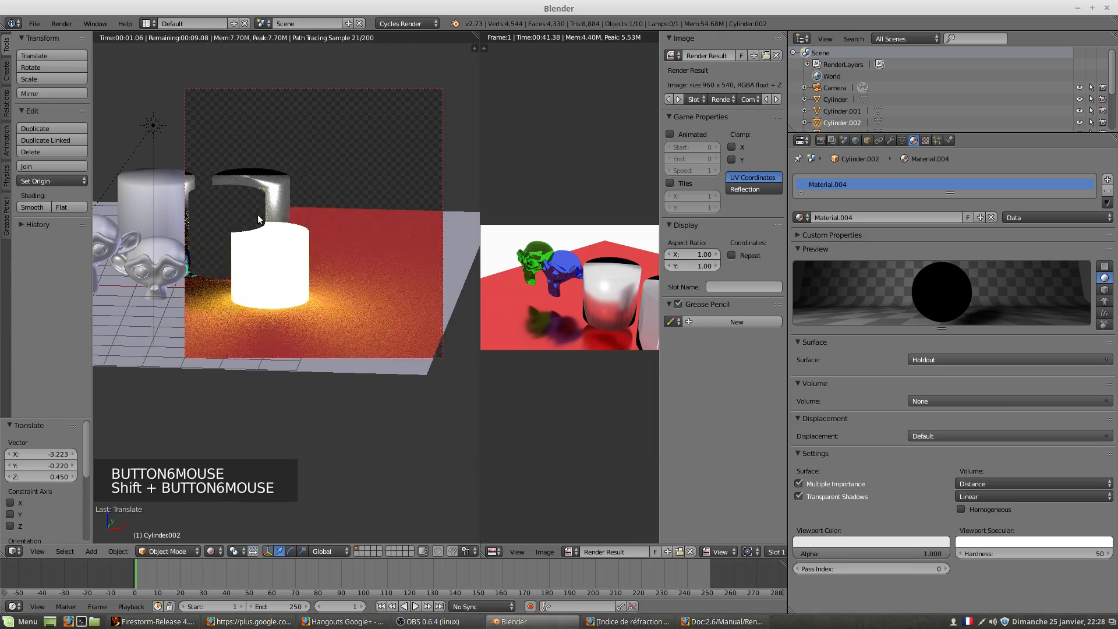
Move the Holdout cylinder about -2.49 along the global Y axis, placing it beside the glowing cylinder.
middle_click_drag(236, 231, 358, 268, "shift")
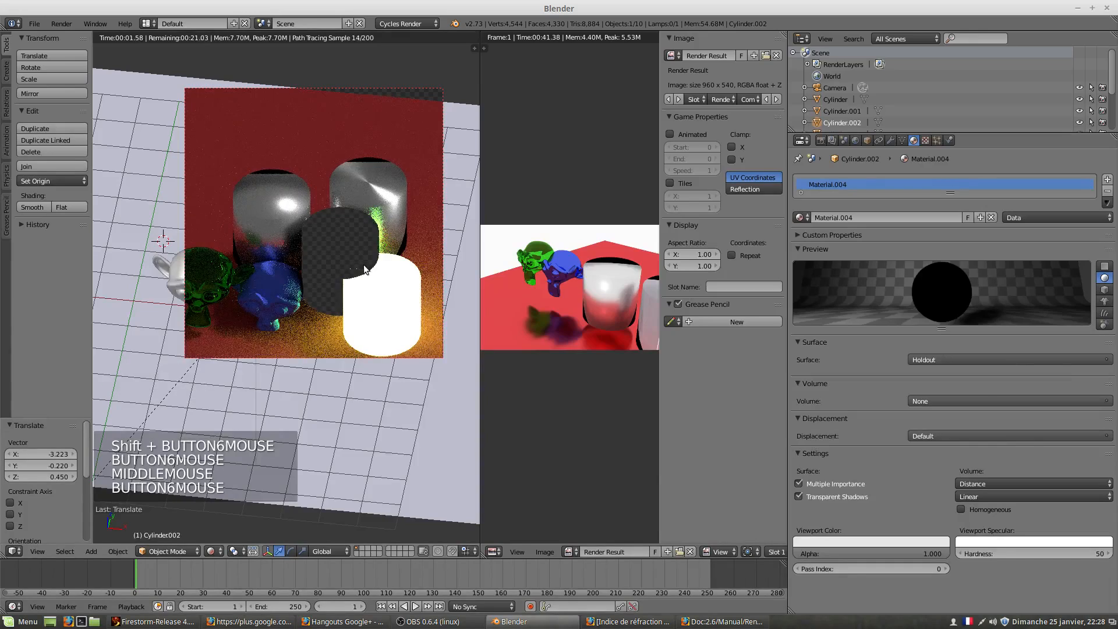
key("g")
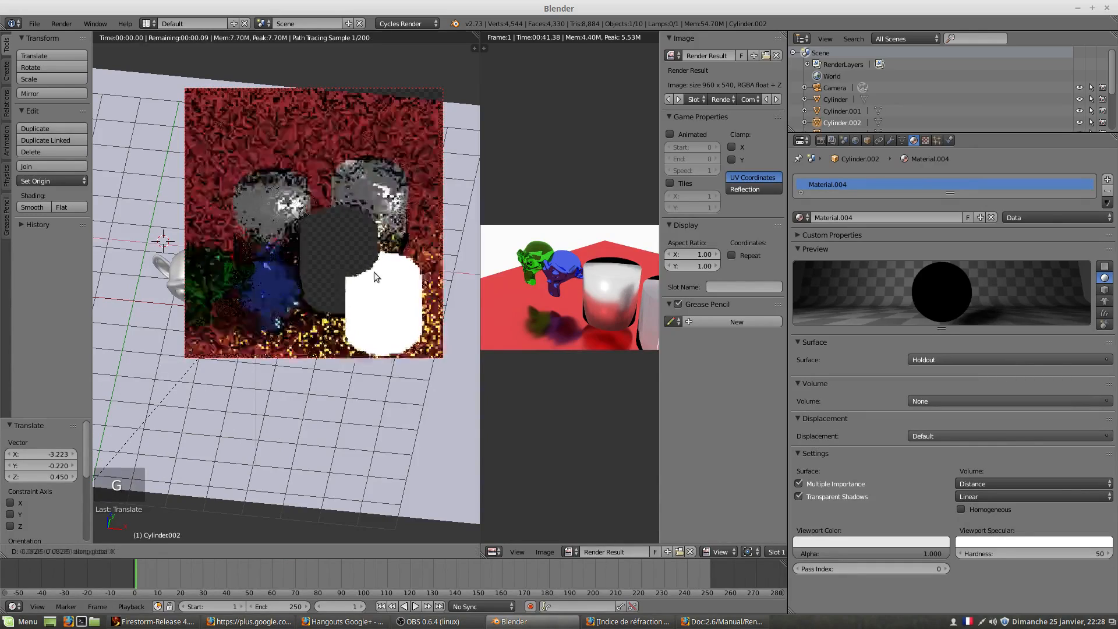
key("x")
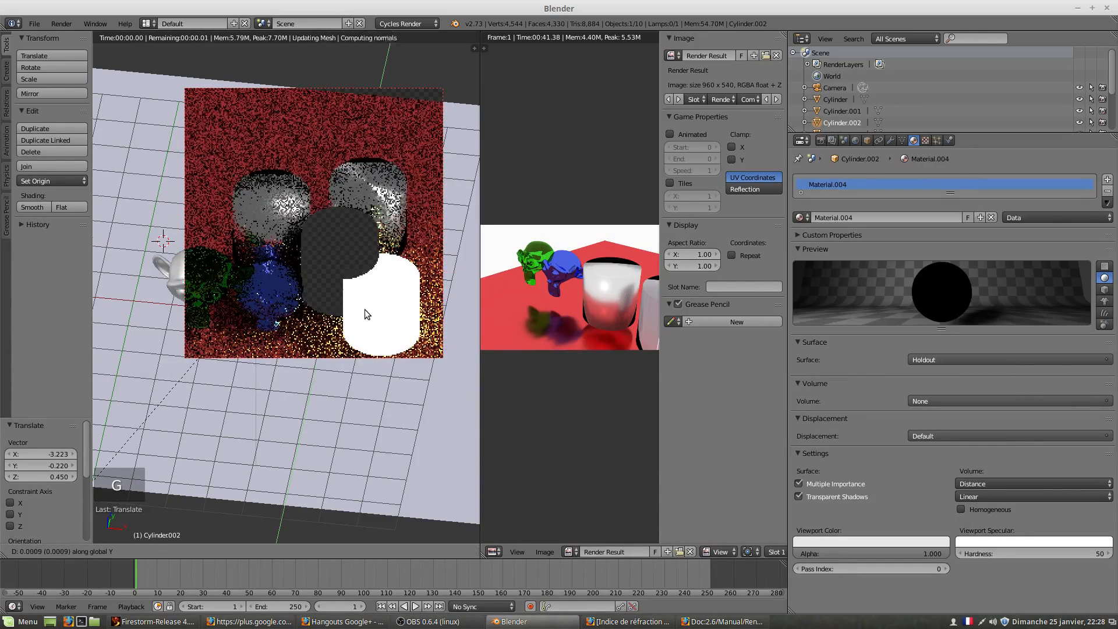
key("y")
left_click(392, 334)
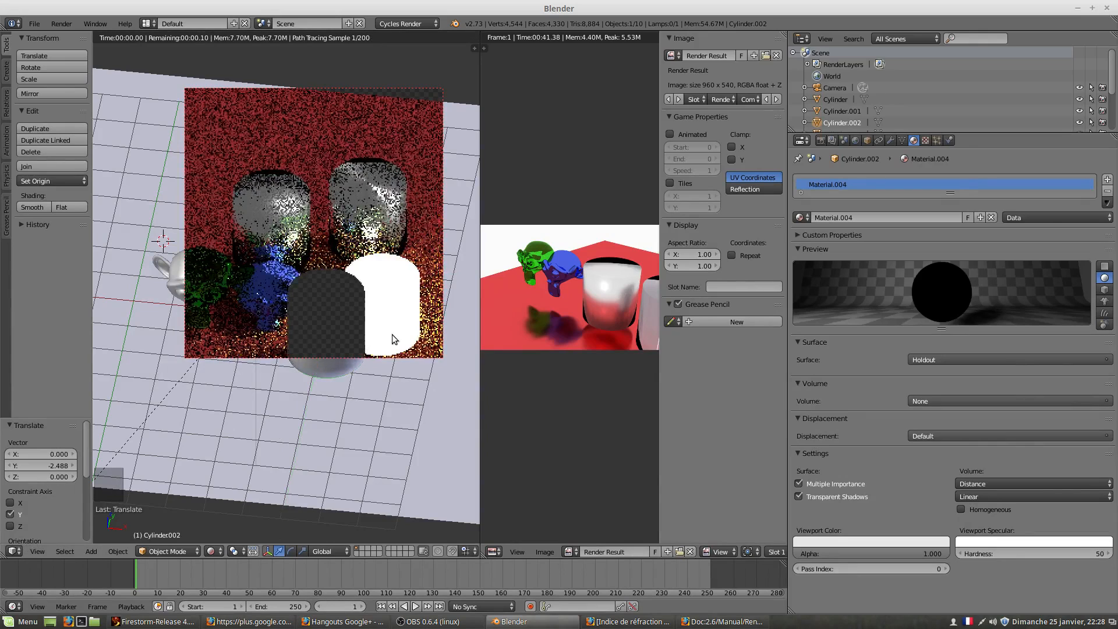
mouse_move(365, 322)
middle_mouse_down()
mouse_move(369, 293)
mouse_move(320, 285)
mouse_move(329, 317)
mouse_move(346, 316)
middle_mouse_up()
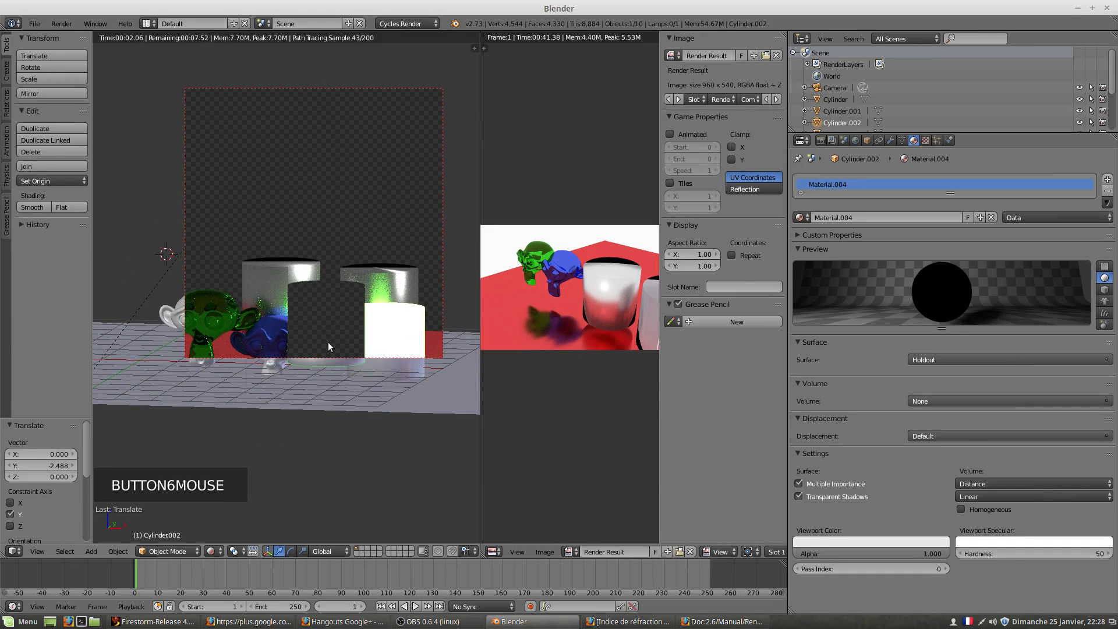
Clip the 3D viewport to a narrow box around the outer monkey head and compare the scene in solid and rendered display.
key("alt+b")
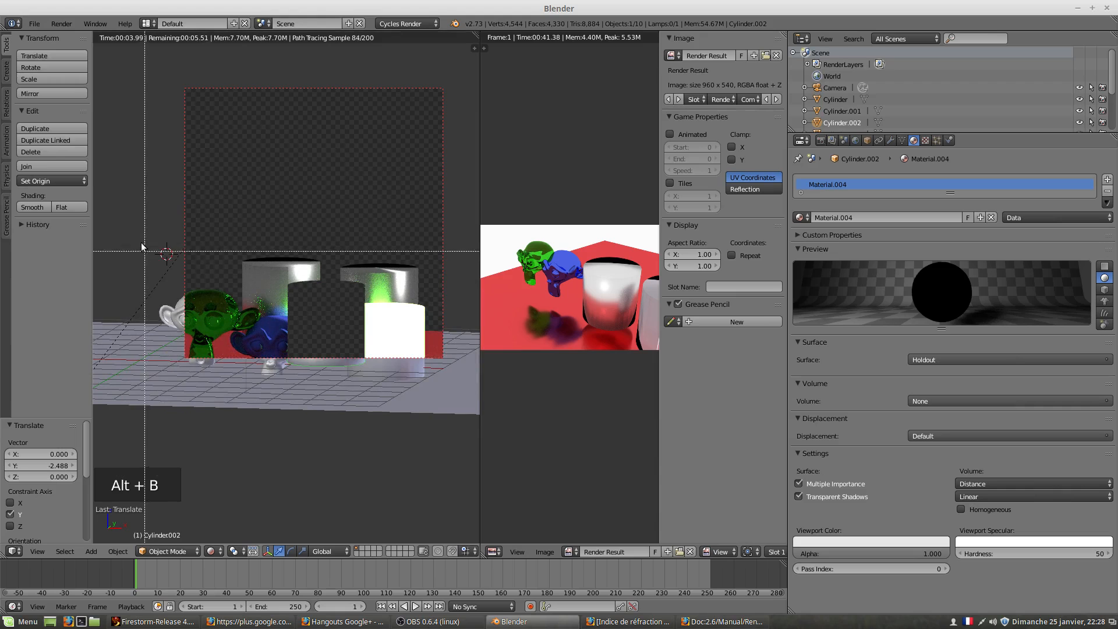
left_click_drag(145, 246, 229, 410)
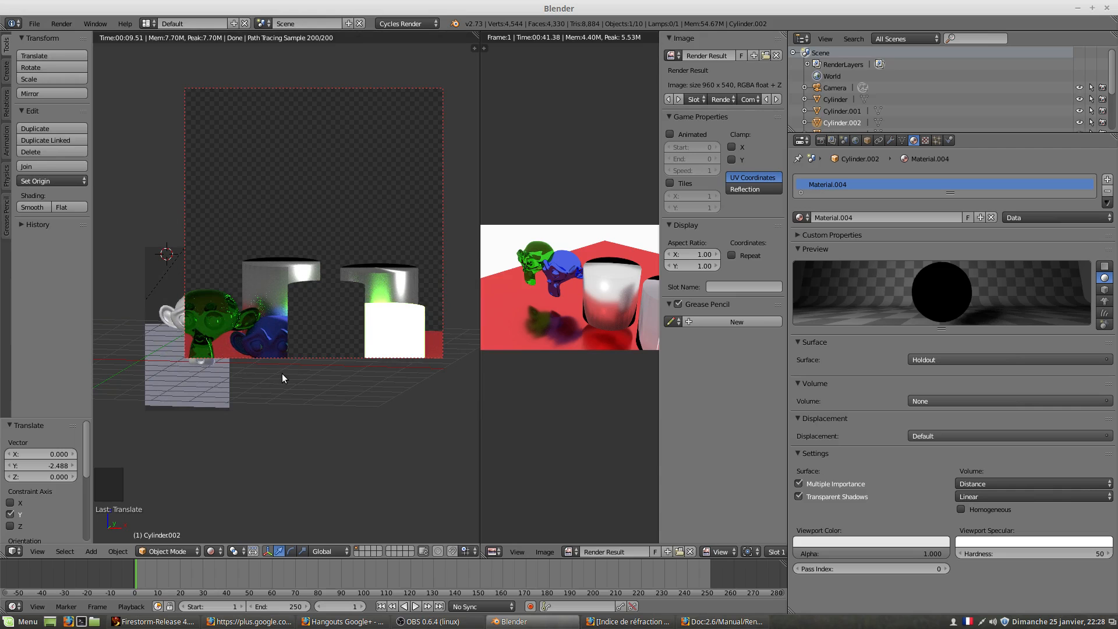
key("shift+z")
mouse_move(286, 348)
middle_mouse_down()
mouse_move(226, 345)
mouse_move(327, 358)
mouse_move(284, 353)
mouse_move(299, 357)
middle_mouse_up()
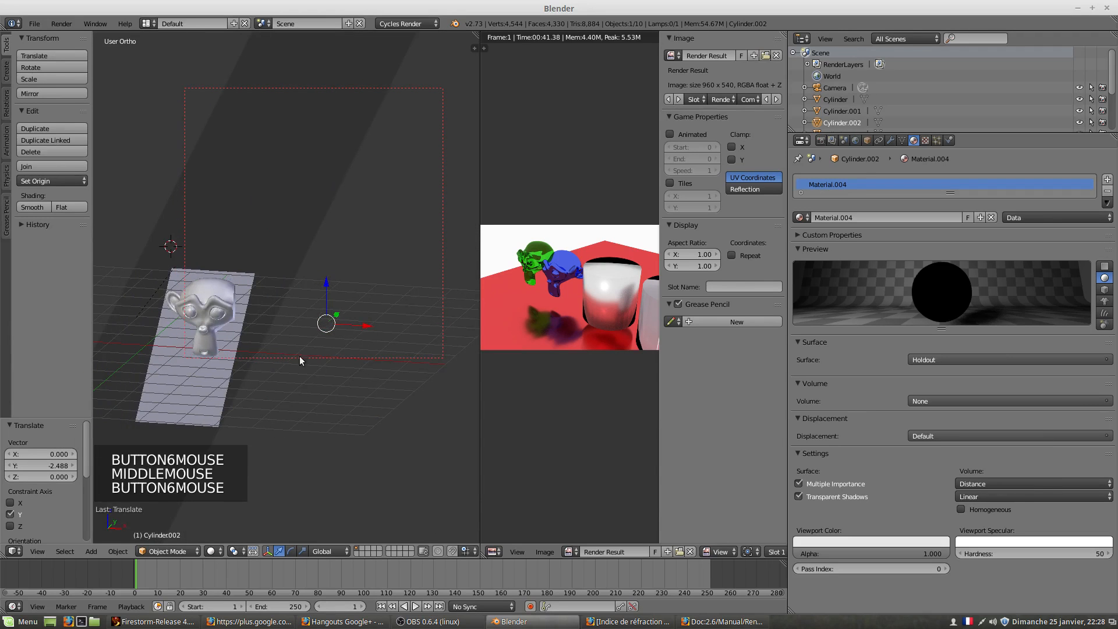
key("shift+z")
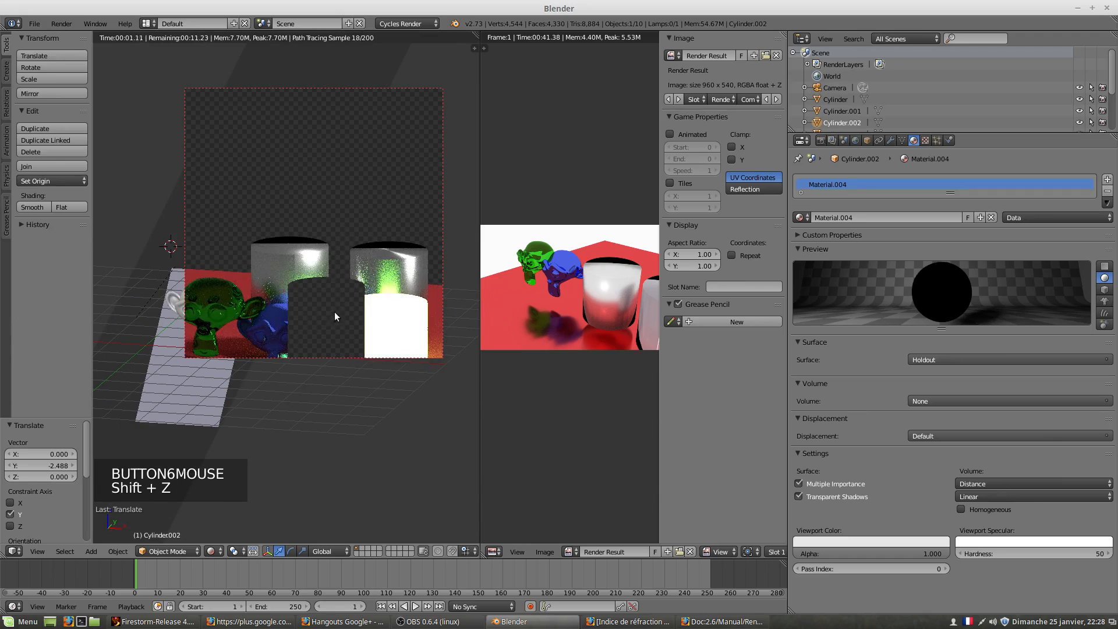
Move the Holdout cylinder by about 1.70 in X, 0.73 in Y and 1.08 in Z, in front of the glossy and glowing cylinders.
right_click(328, 313)
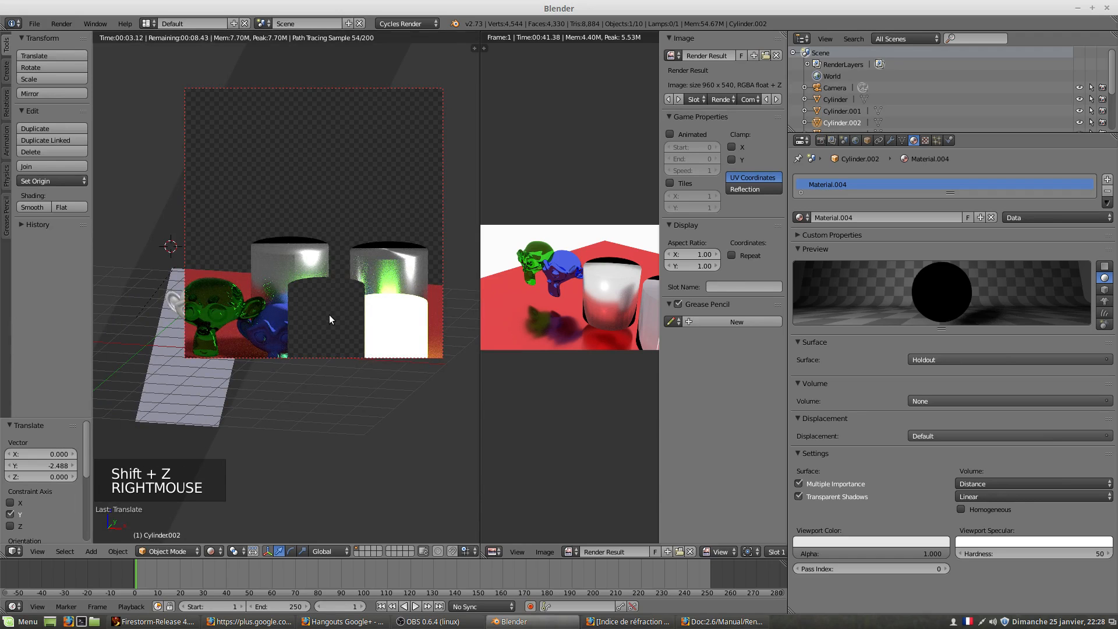
key("g")
key("g")
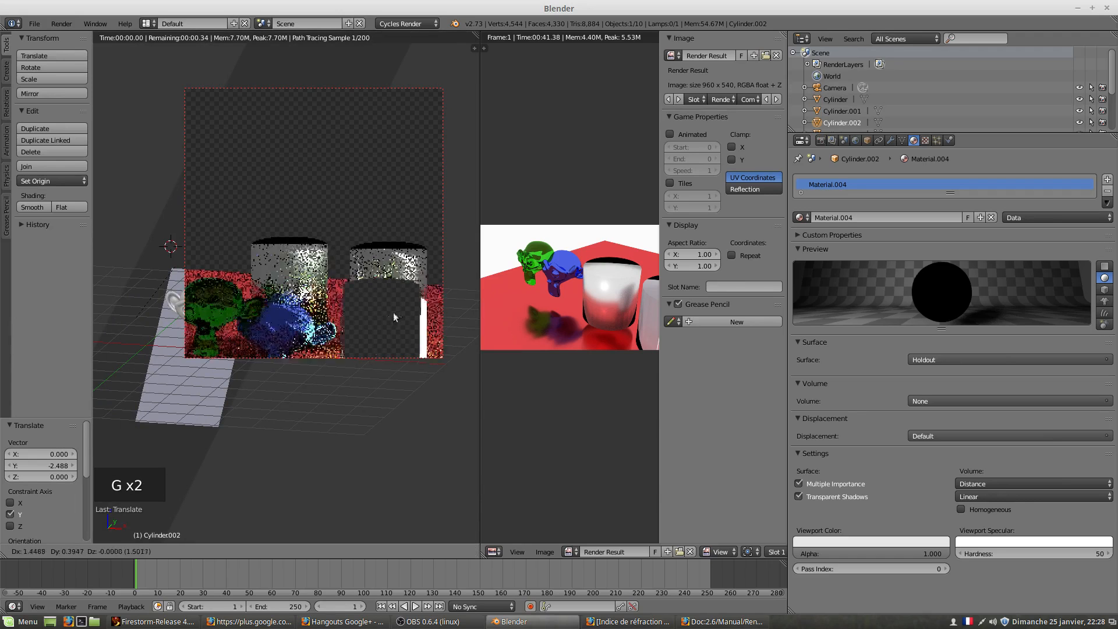
left_click(403, 272)
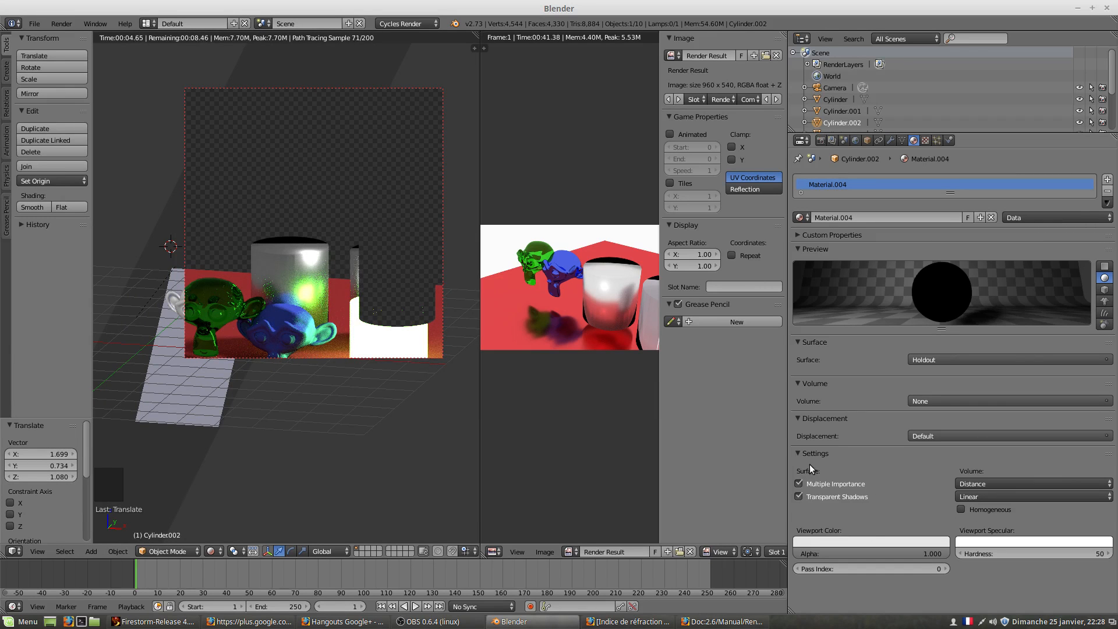
Disable the scene's Transparent film option to compare the Holdout render, and enable it again.
left_click(821, 141)
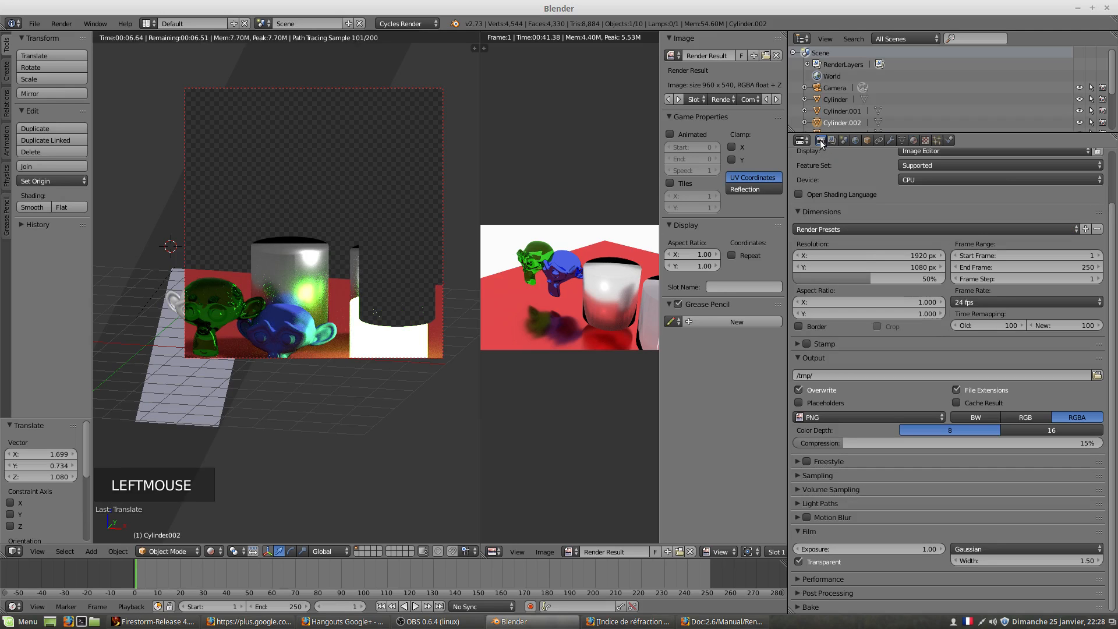
left_click(799, 562)
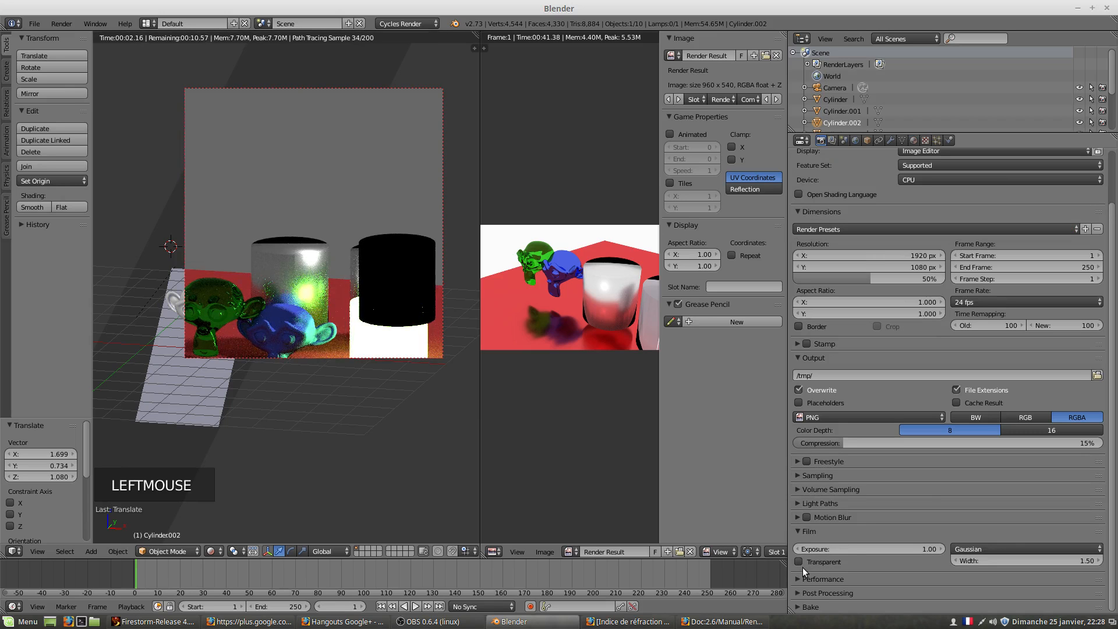
left_click(799, 563)
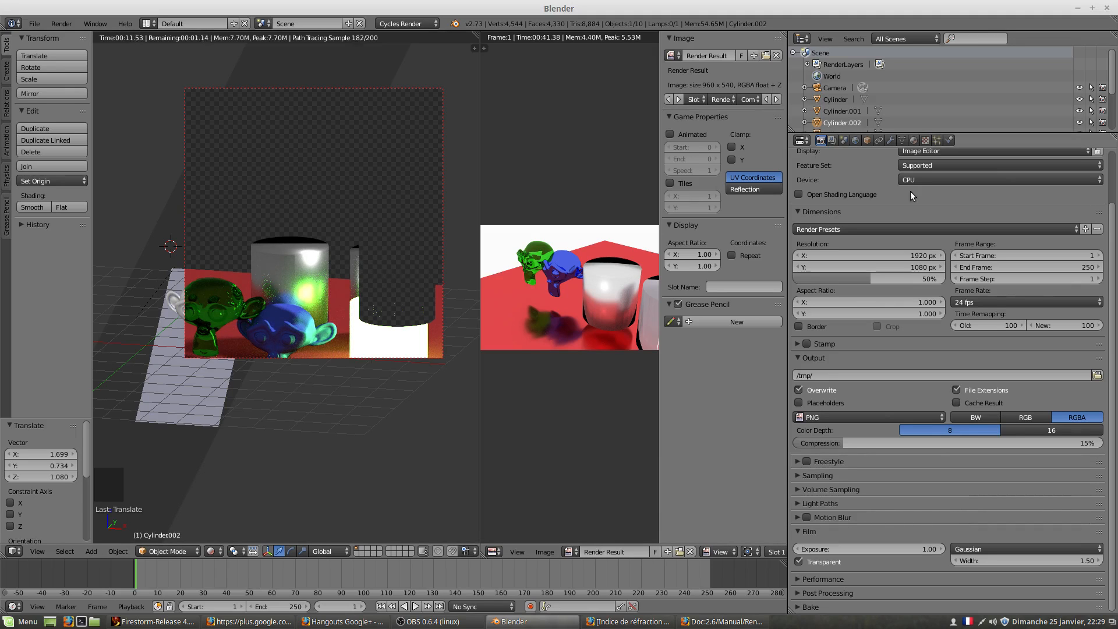
Change the cylinder material's surface shader from Holdout to Subsurface Scattering.
left_click(915, 140)
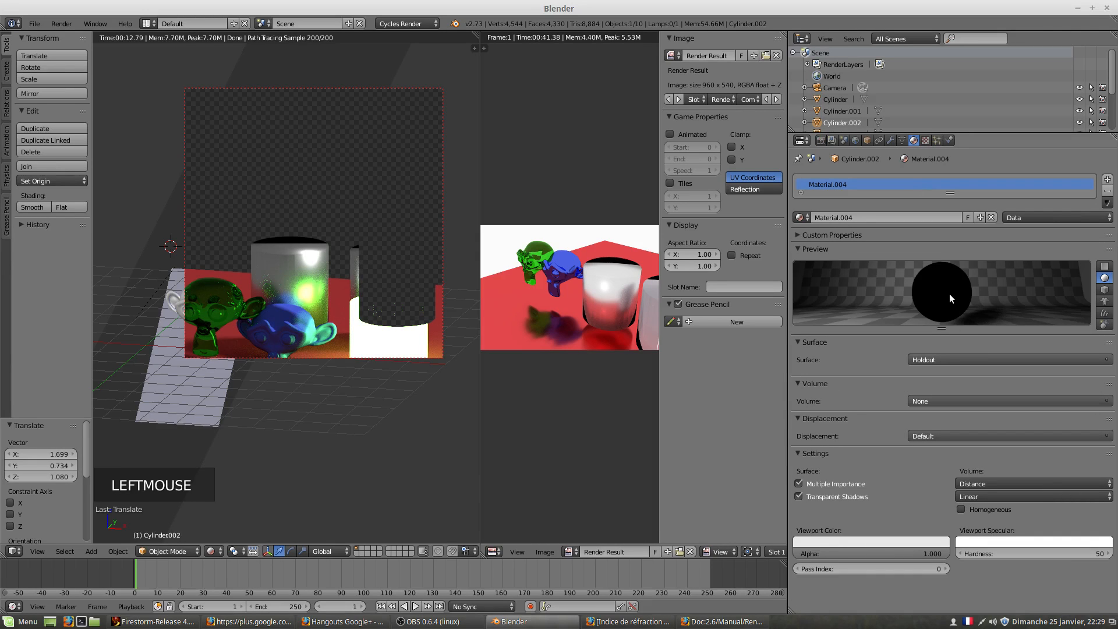
left_click(937, 362)
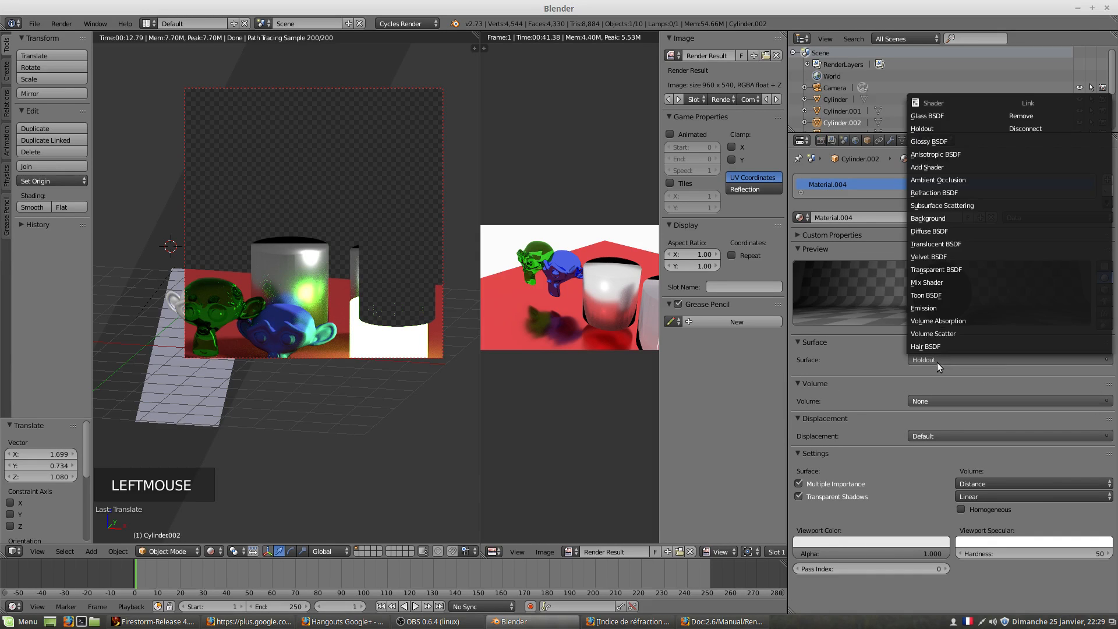
left_click(939, 205)
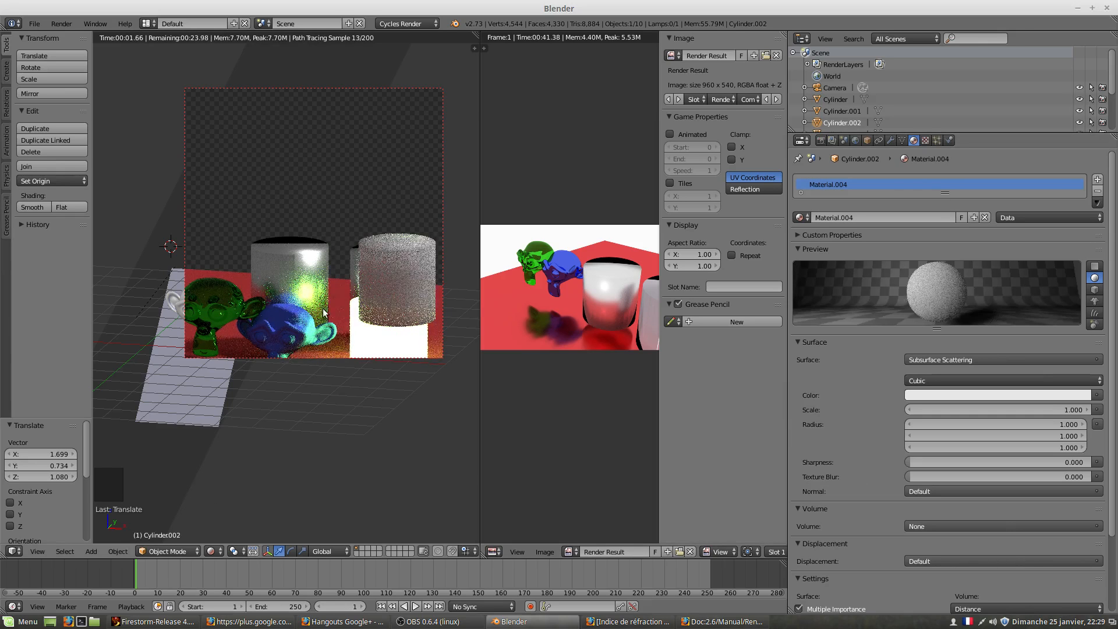
Switch to the Firefox window with the Blender manual page, close it and return to Blender.
key("alt+Tab")
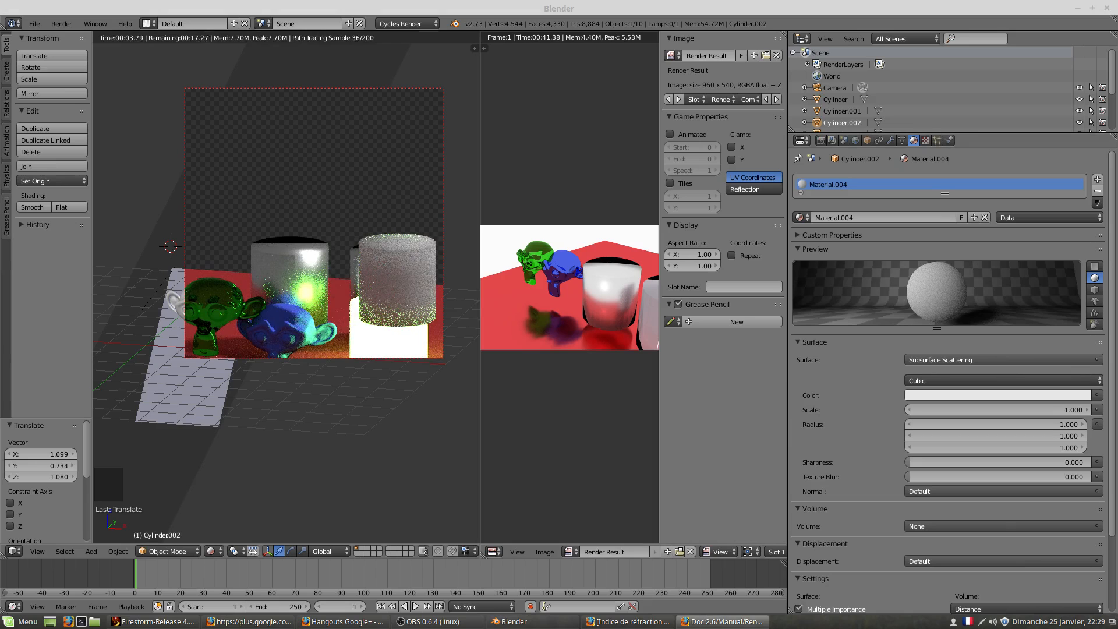
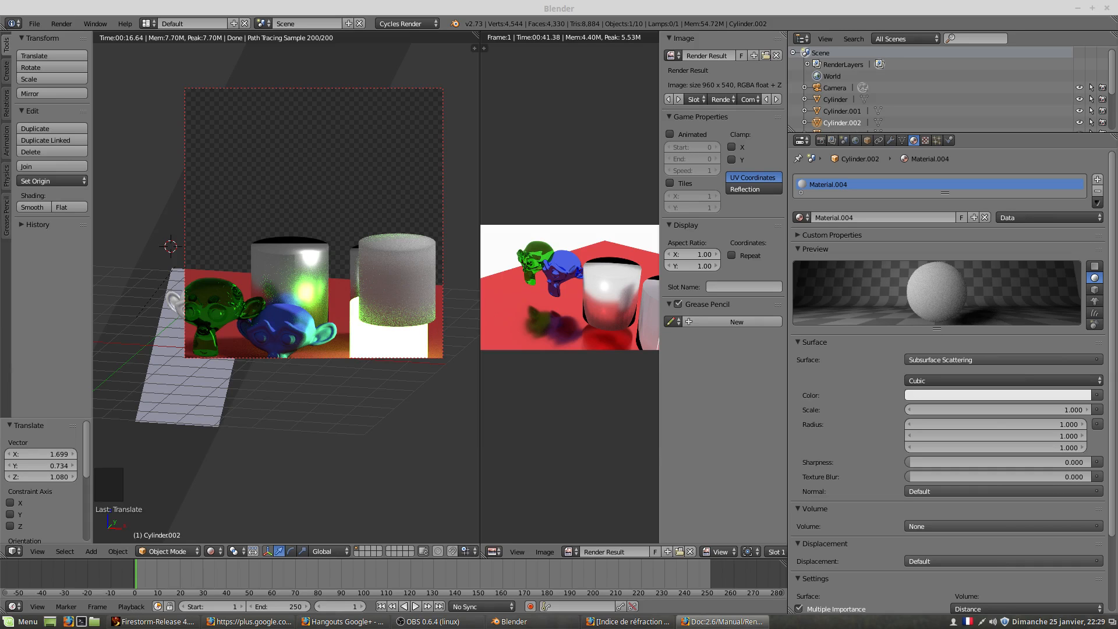
key("ctrl+w")
key("alt+Tab")
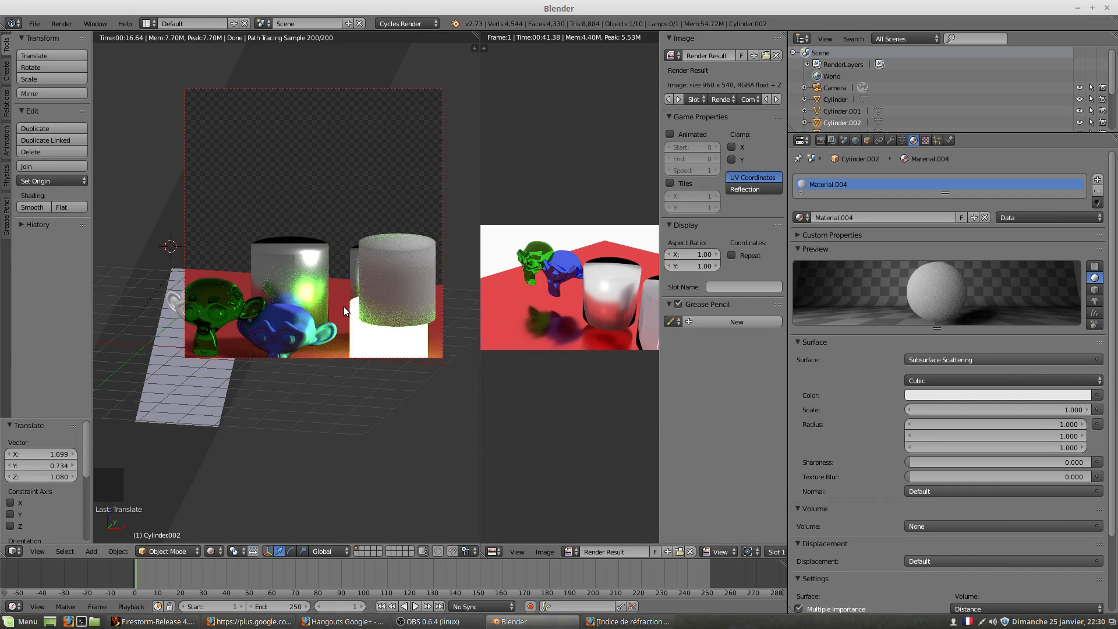
Turn the Render Result image area into a Node Editor showing the cylinder's material, with the area's side regions hidden.
middle_click_drag(344, 306, 375, 271, "shift")
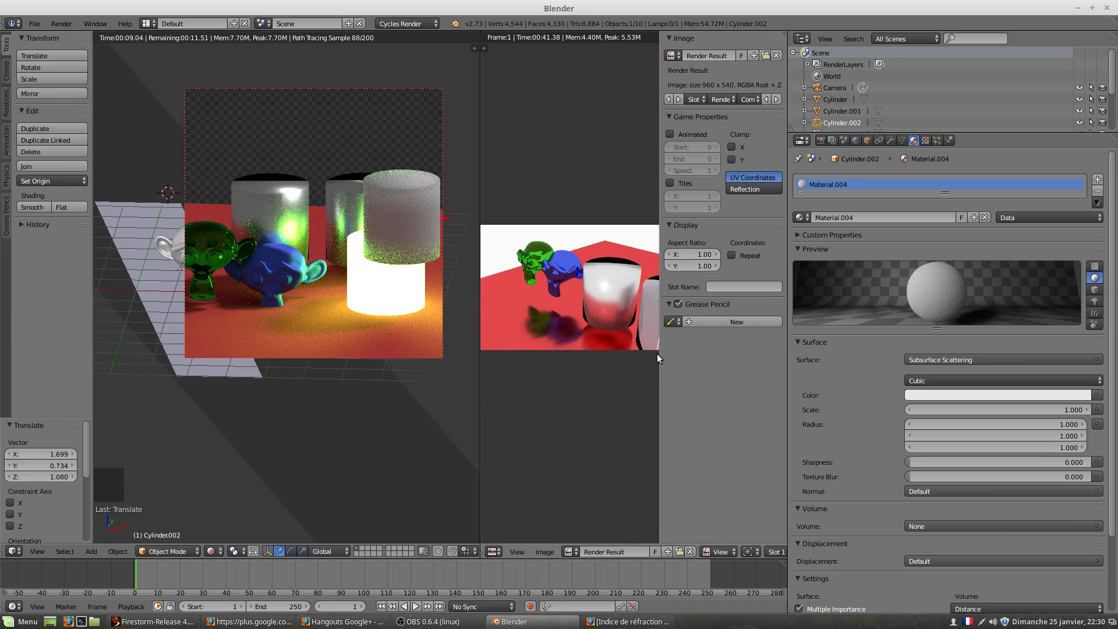
left_click_drag(661, 363, 783, 361)
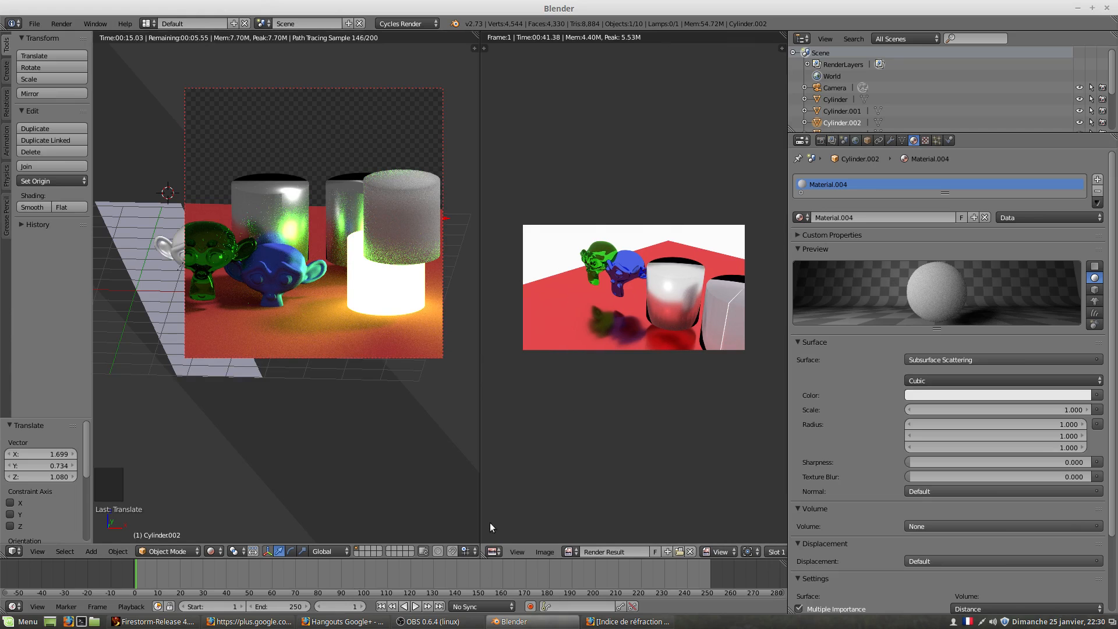
left_click(492, 553)
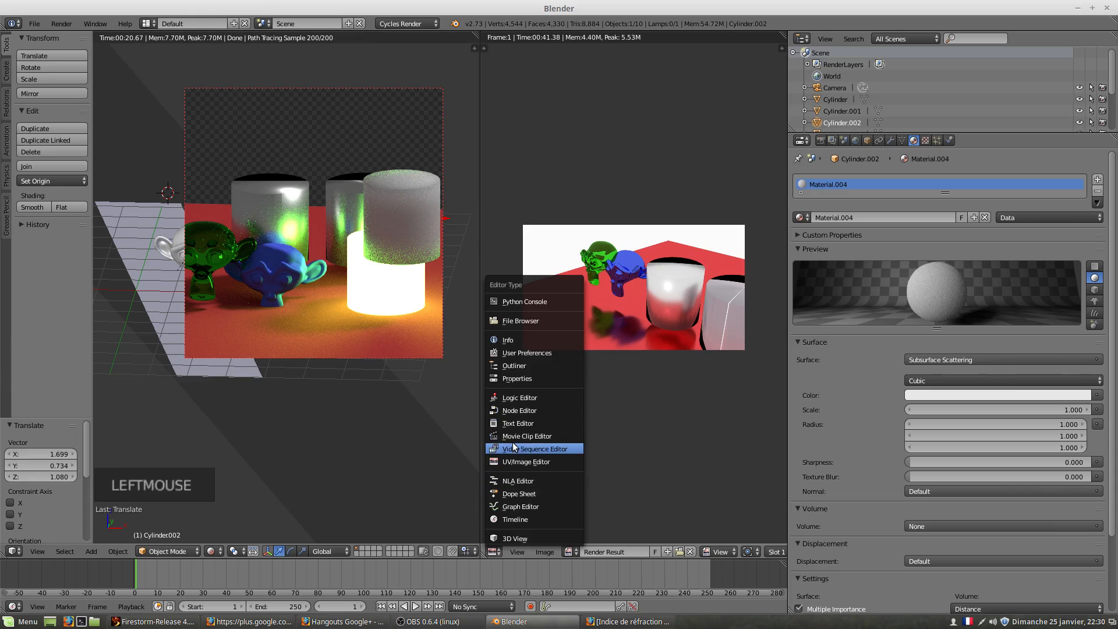
left_click(515, 410)
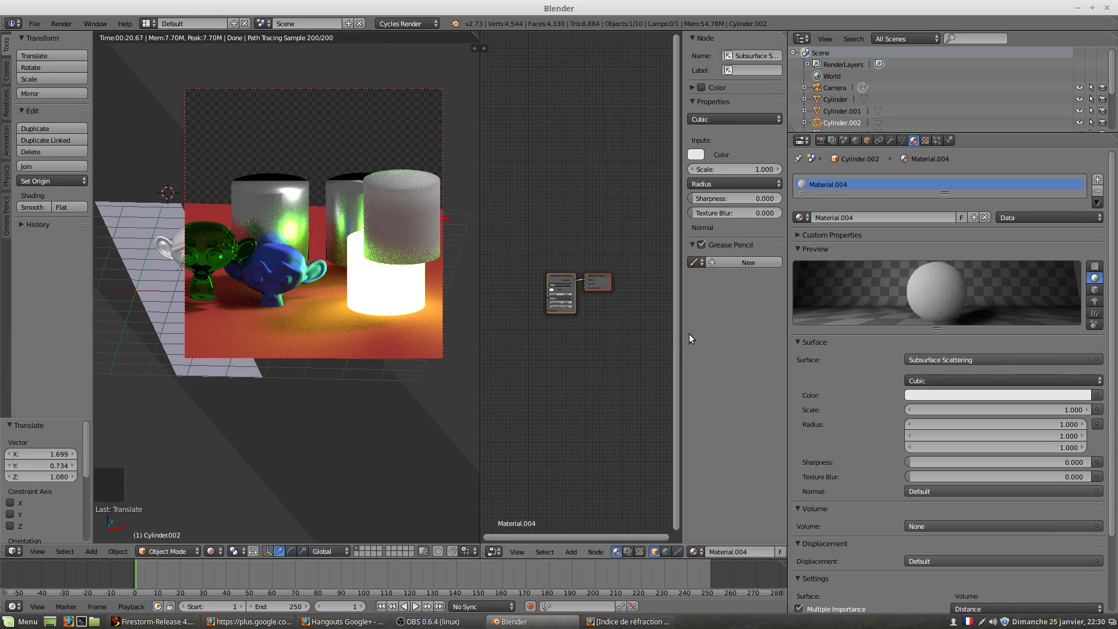
left_click_drag(681, 333, 751, 335)
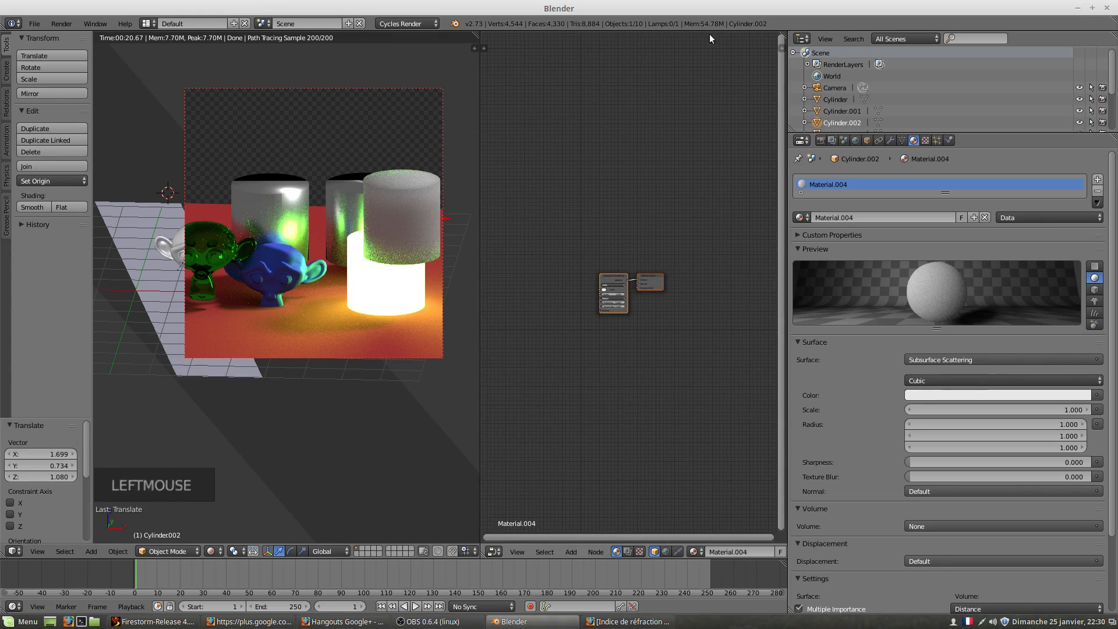
Merge the 3D view over the adjoining Node Editor, and split it horizontally with a Node Editor above the rendered view.
left_click_drag(475, 36, 583, 42)
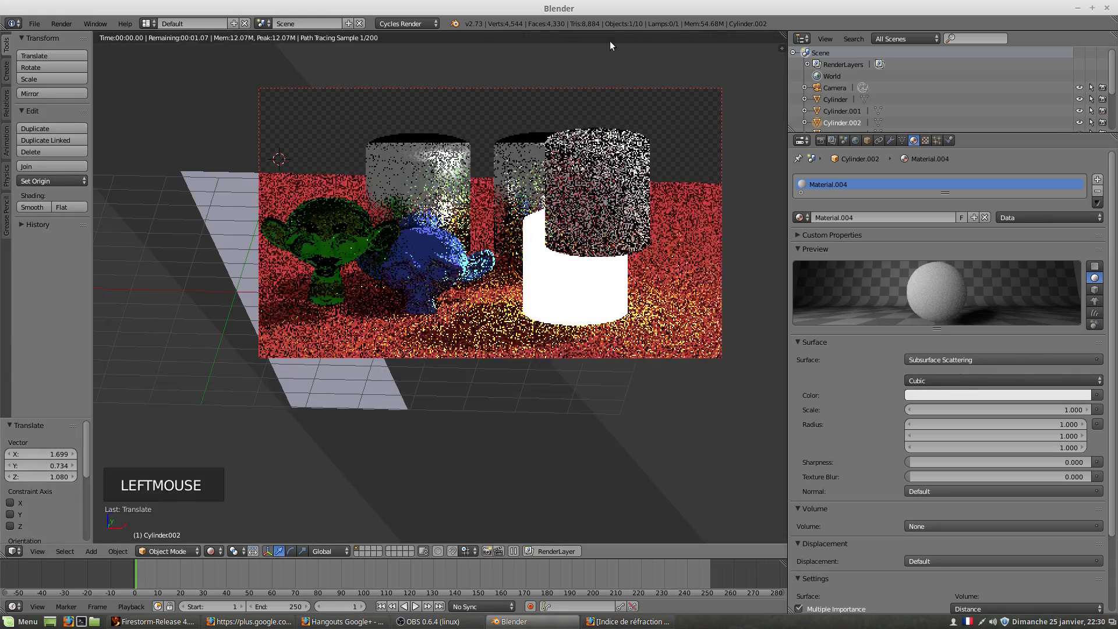
left_click(783, 37)
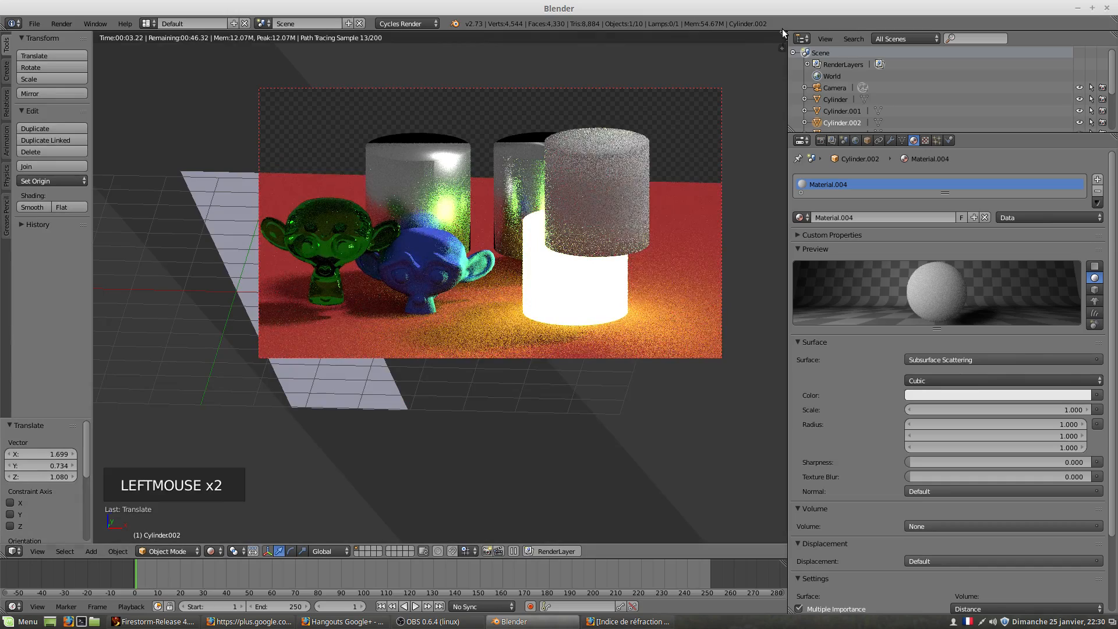
left_click_drag(784, 32, 735, 299)
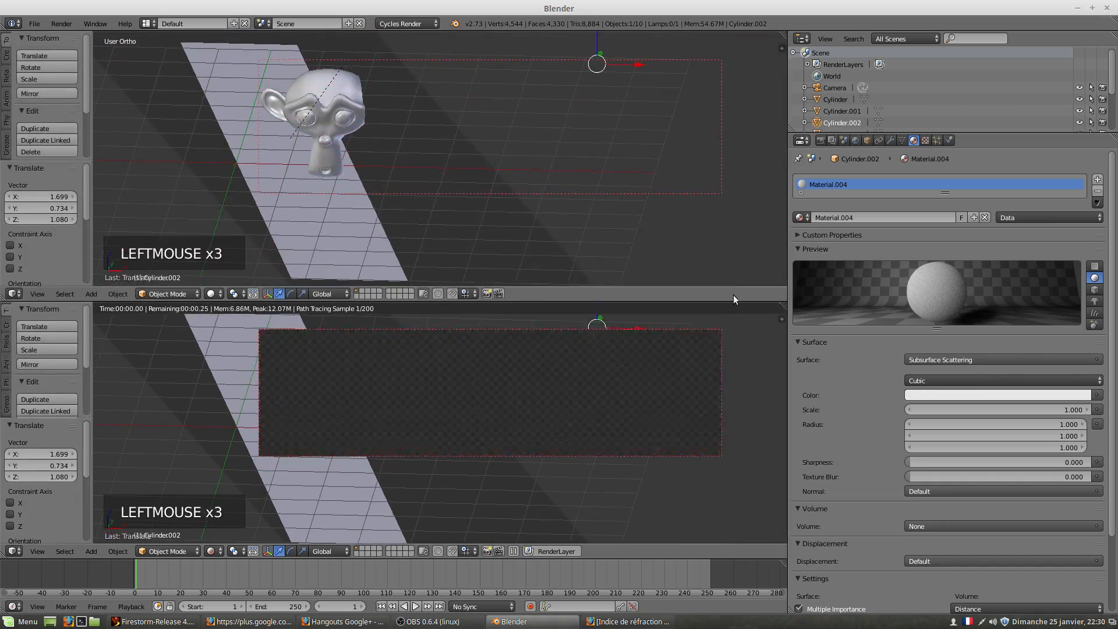
left_click(14, 295)
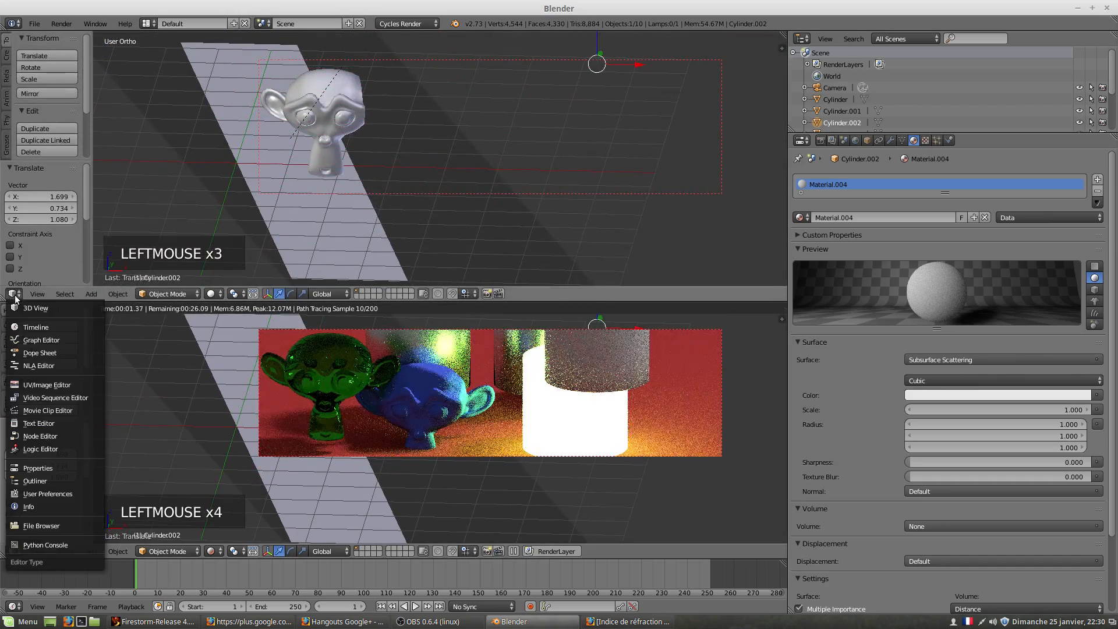
left_click(41, 436)
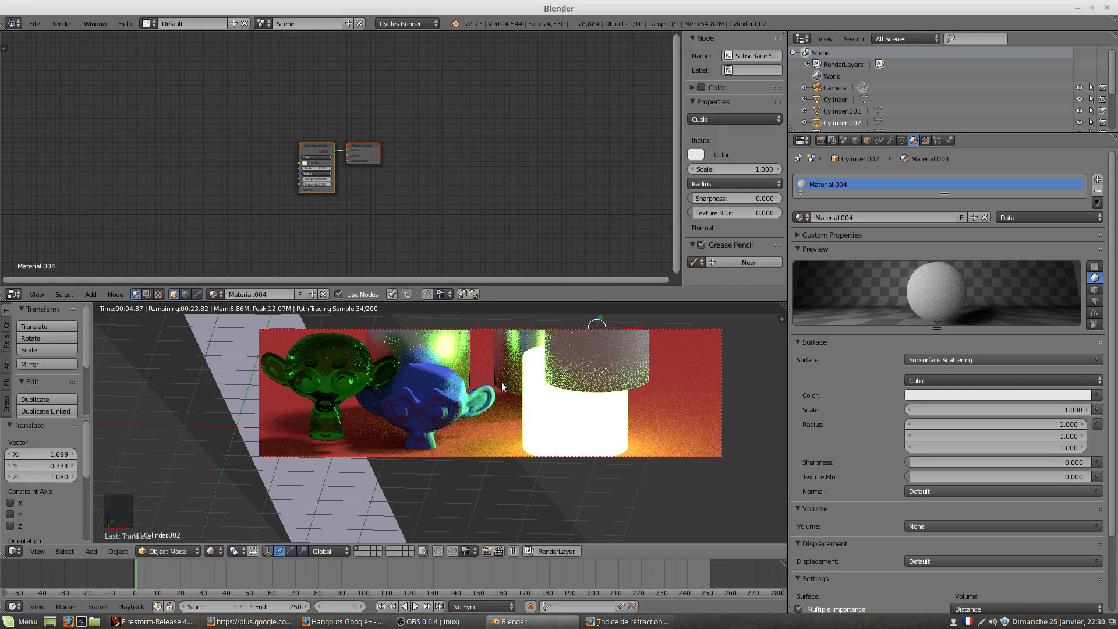
Select the green glass monkey and display its Glass BSDF and Material Output nodes enlarged in the Node Editor.
middle_click_drag(543, 395, 532, 445, "shift")
right_click(449, 382)
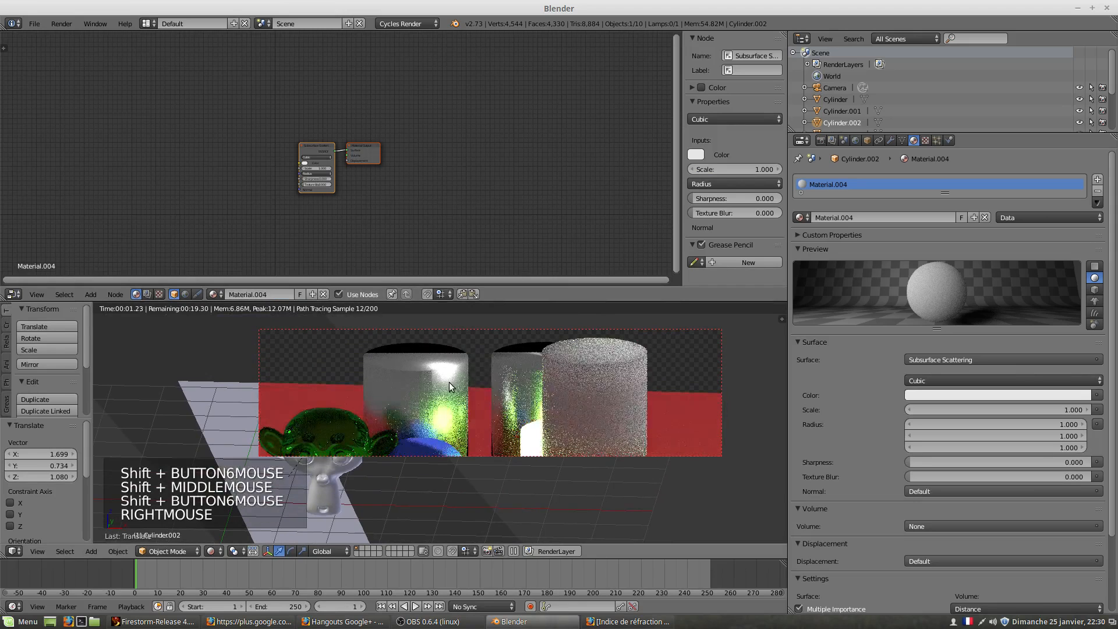
right_click(418, 442)
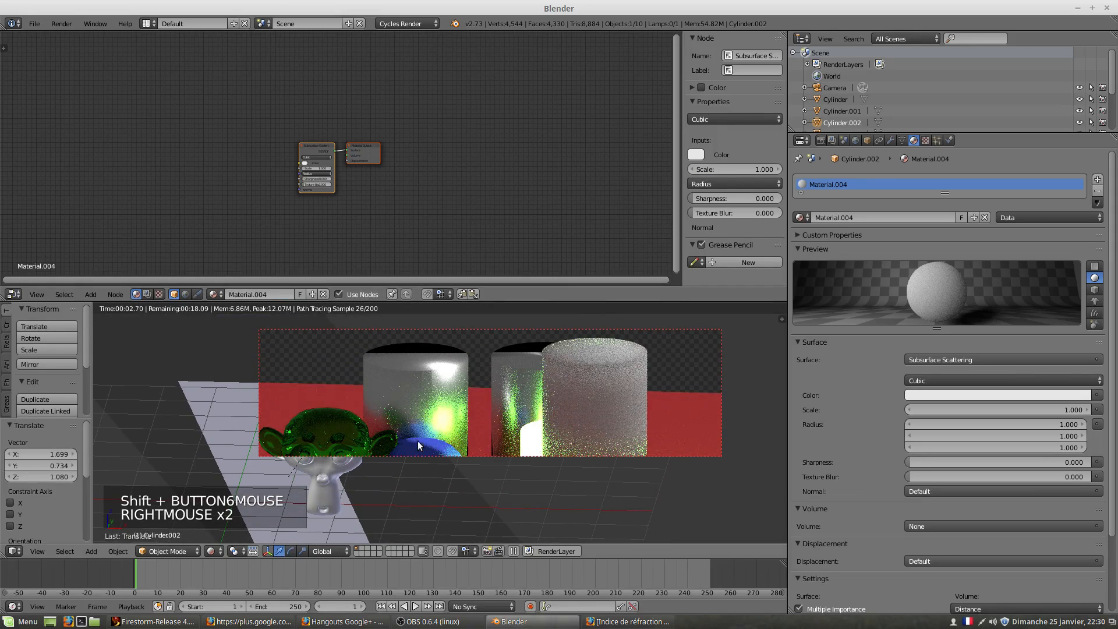
right_click(352, 425)
right_click(424, 401)
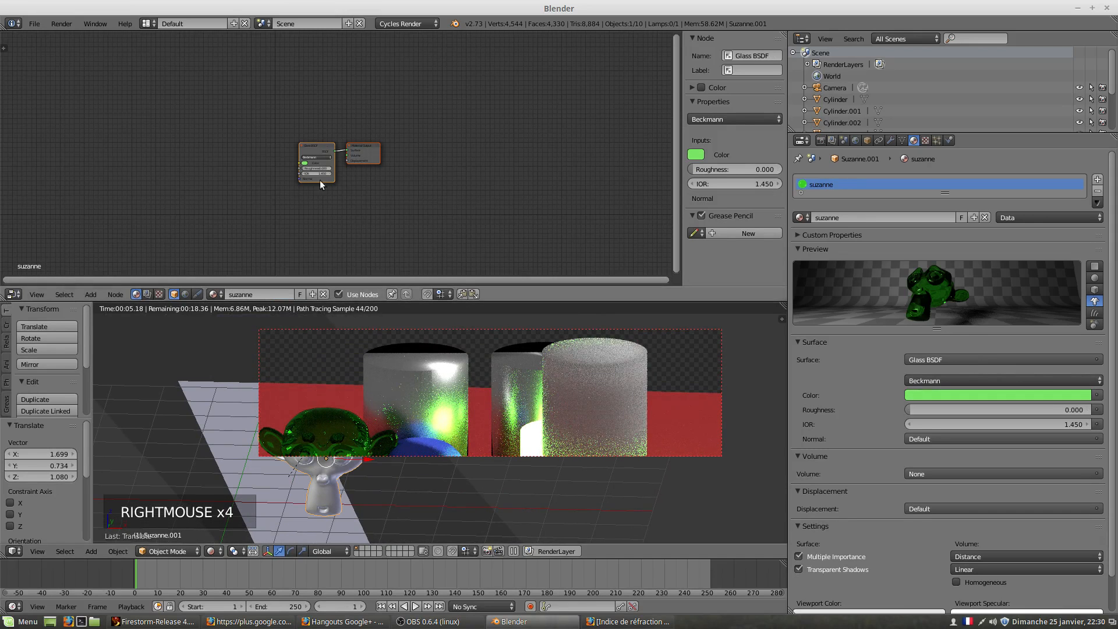
scroll(324, 163, "up", 2)
scroll(324, 163, "up", 8)
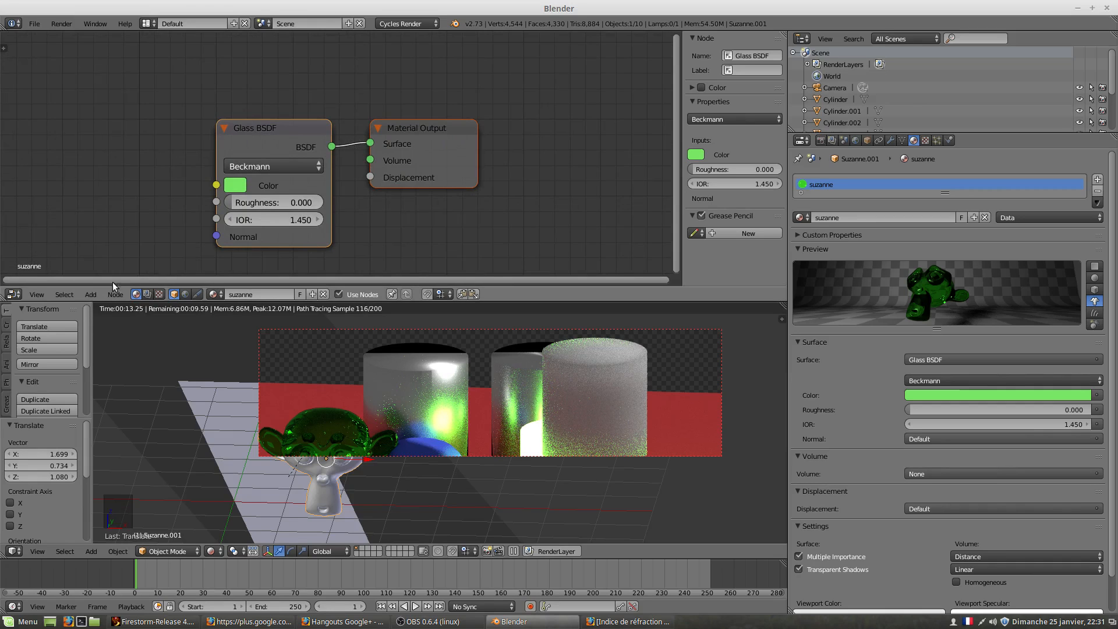
Select the emissive object Cylinder.001 so that its material nodes are shown in the Node Editor.
right_click(445, 404)
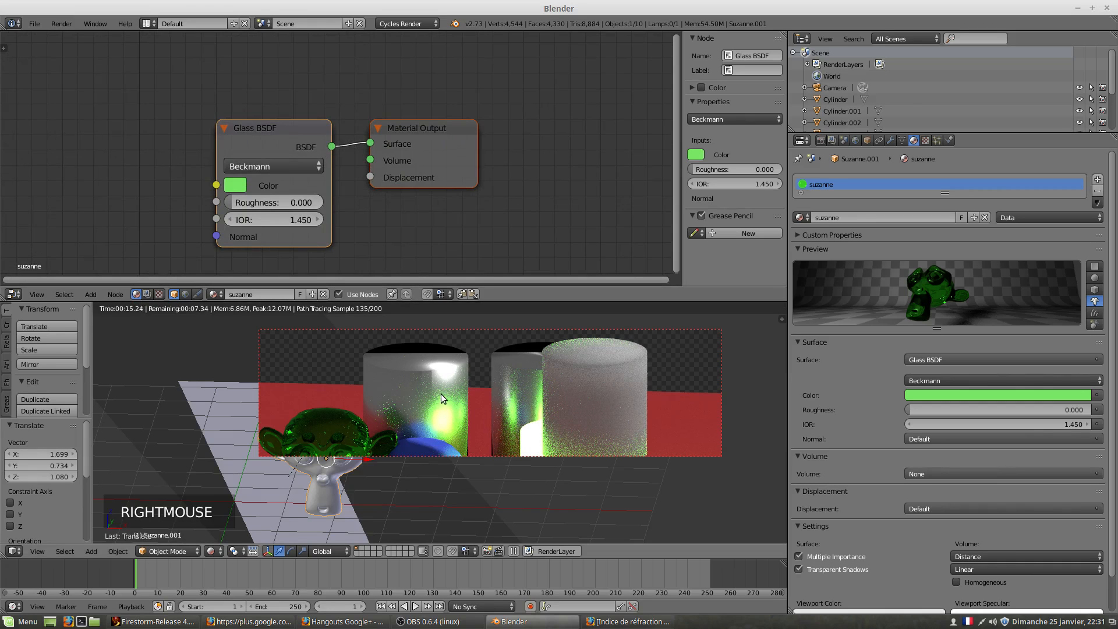
right_click(420, 380)
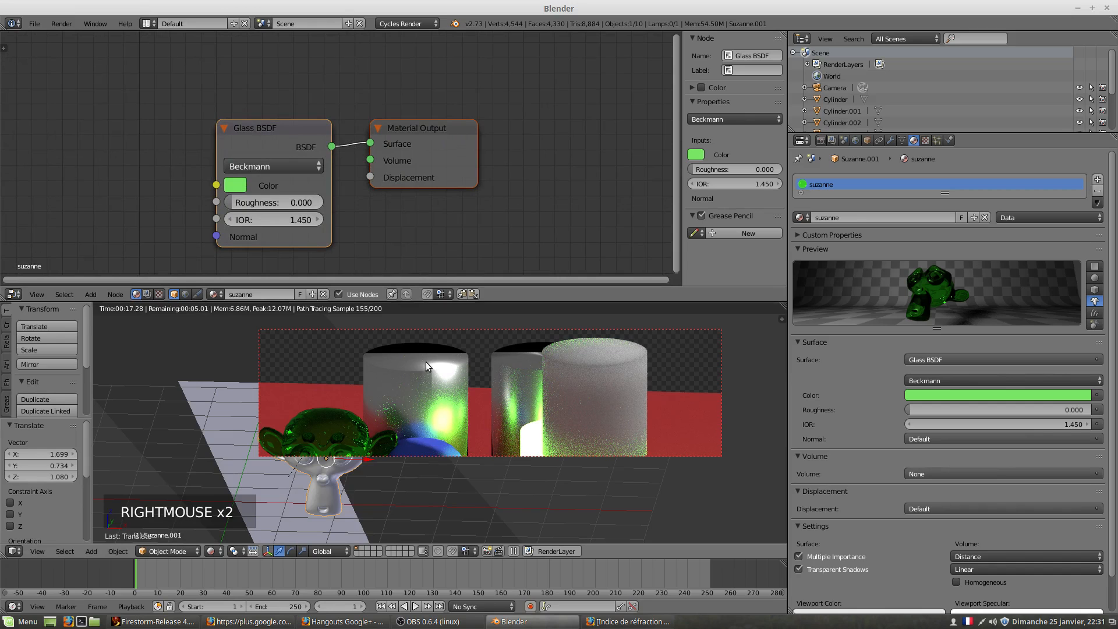
right_click(426, 357)
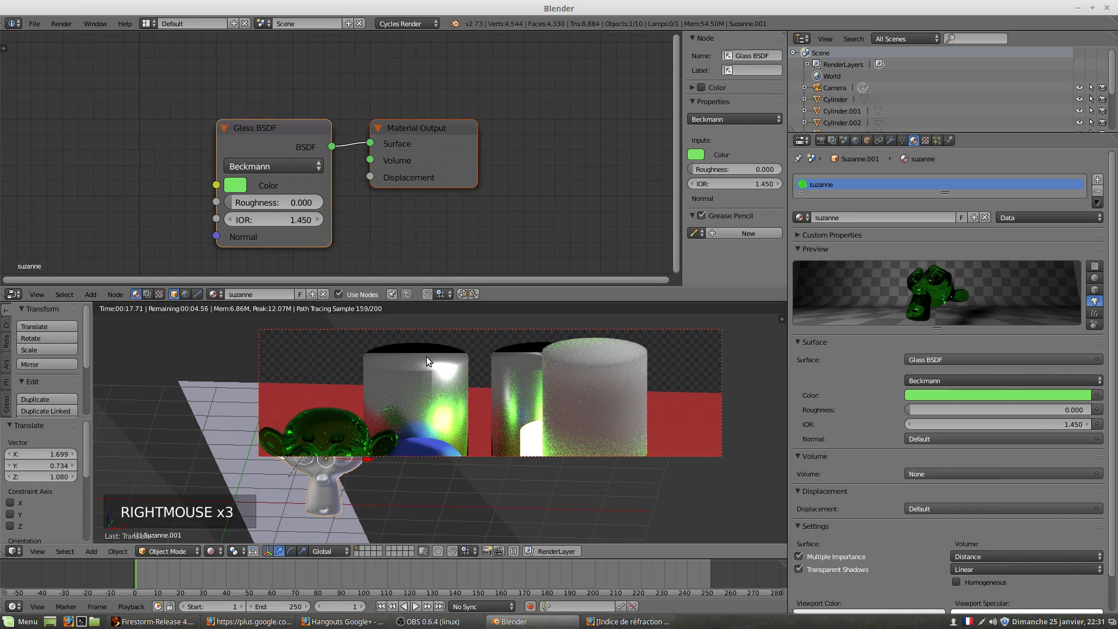
left_click(850, 111)
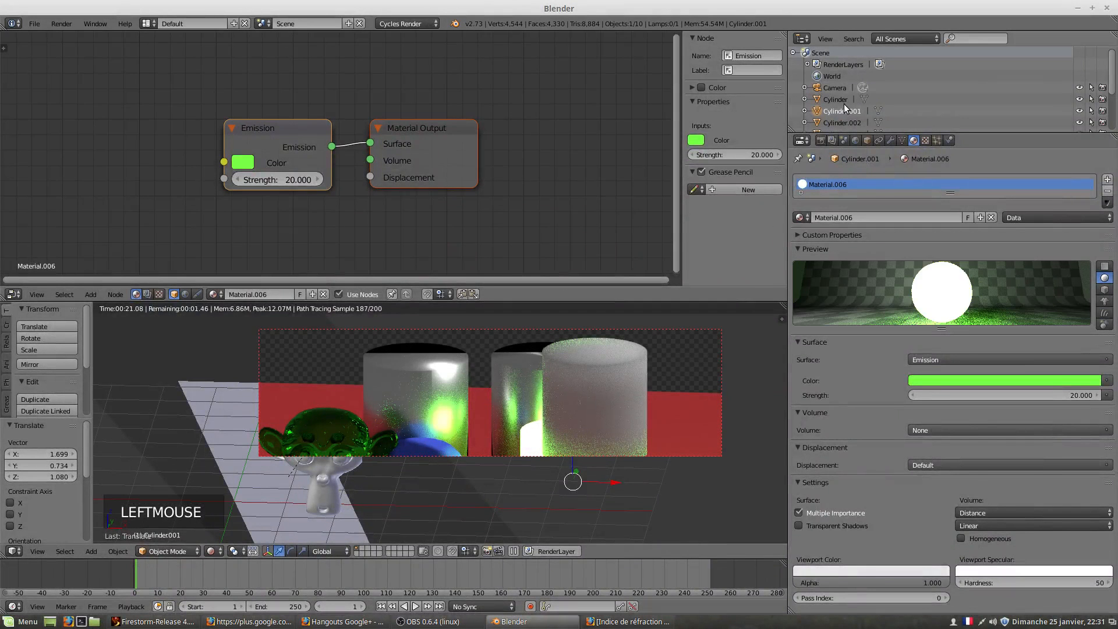
left_click(840, 101)
left_click(841, 113)
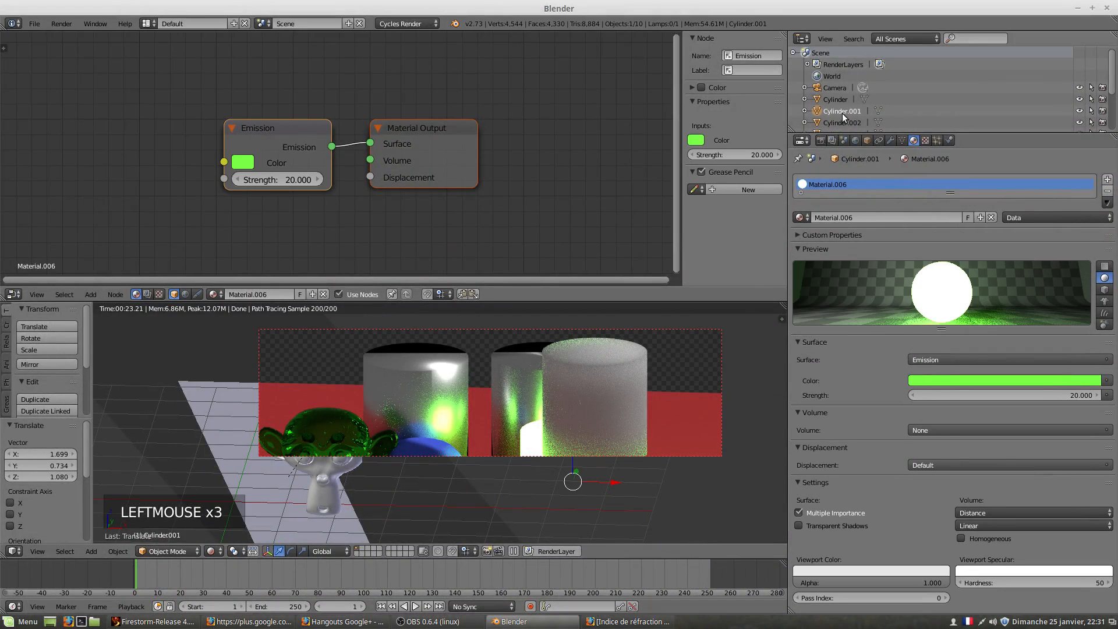
Spread the Emission and Material Output nodes well apart in the Node Editor.
left_click_drag(289, 125, 265, 124)
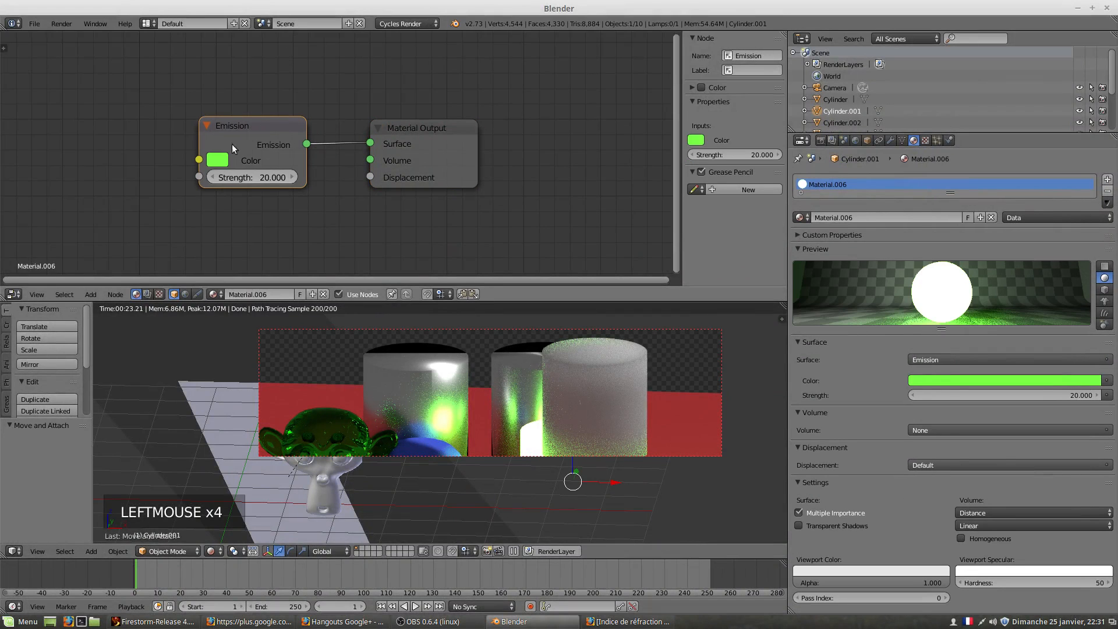
left_click_drag(413, 128, 525, 128)
left_click_drag(249, 125, 273, 130)
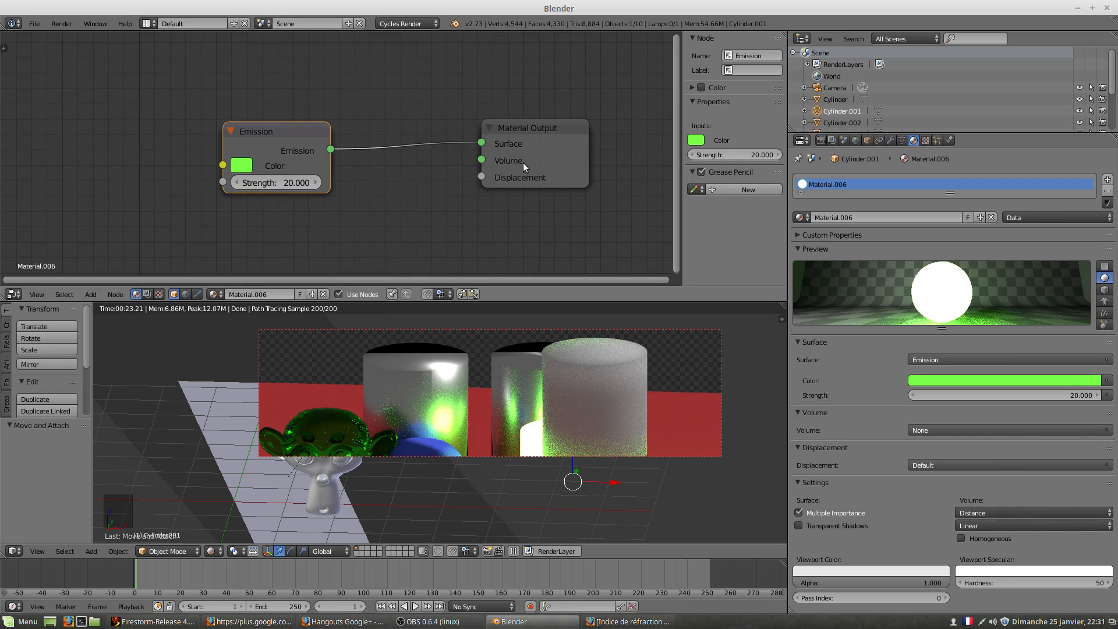
left_click_drag(524, 126, 574, 127)
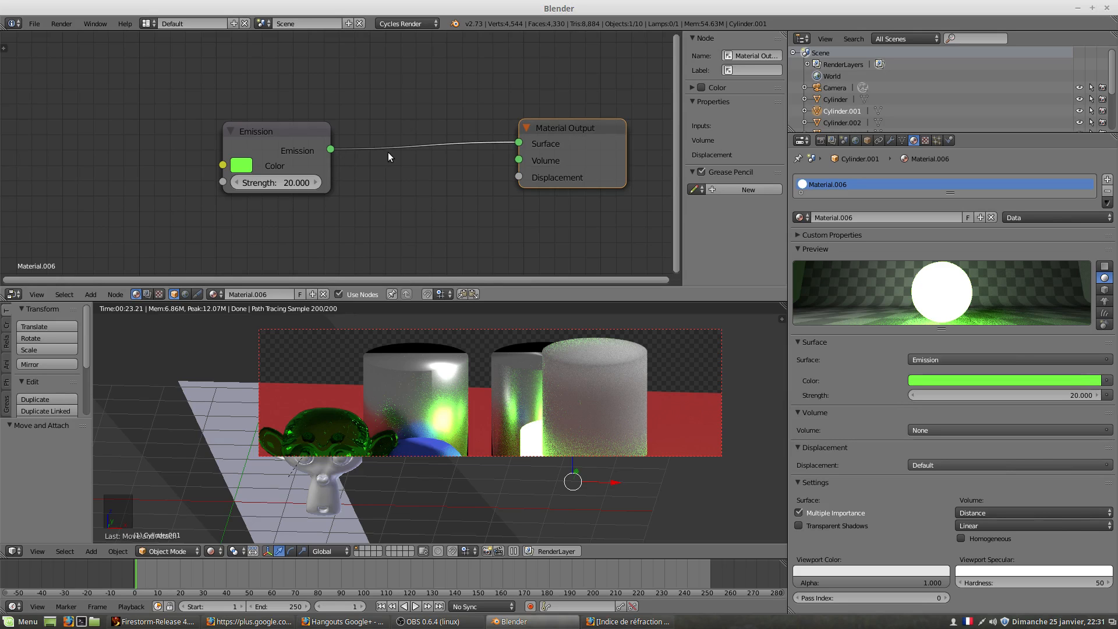
left_click_drag(306, 130, 284, 124)
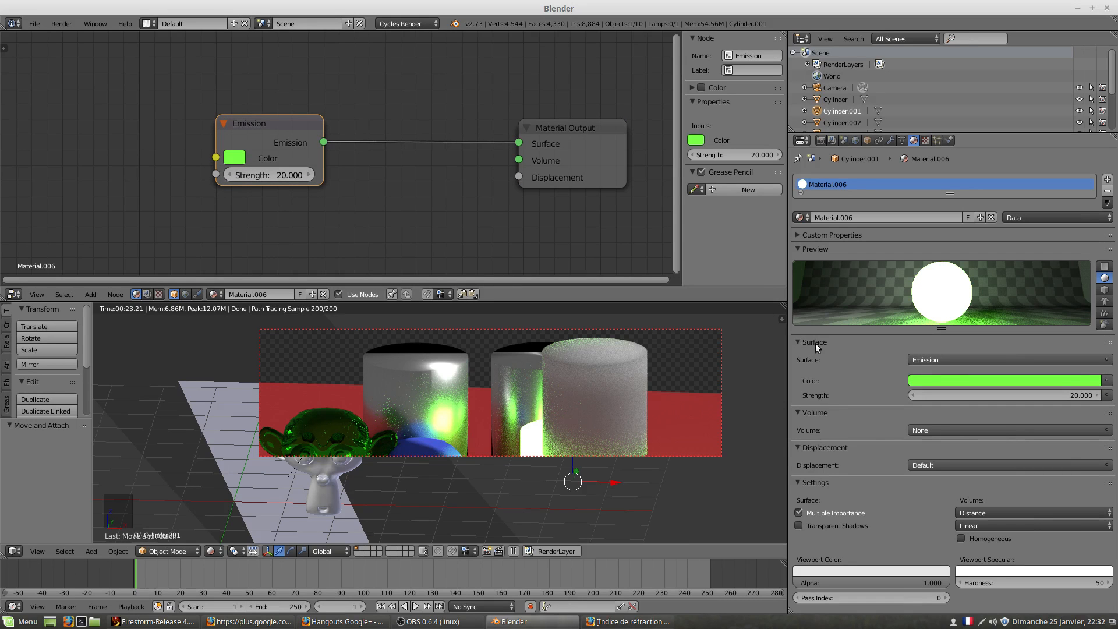
Collapse and expand the material's Surface settings twice, nudging the Emission node slightly upward in between.
left_click(799, 342)
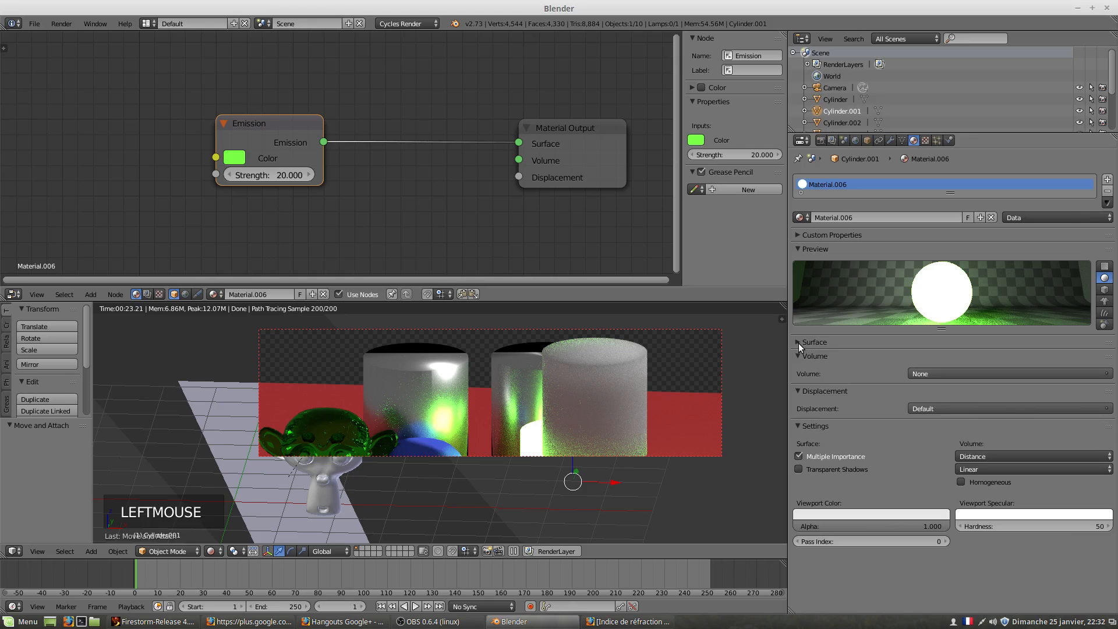
left_click(799, 342)
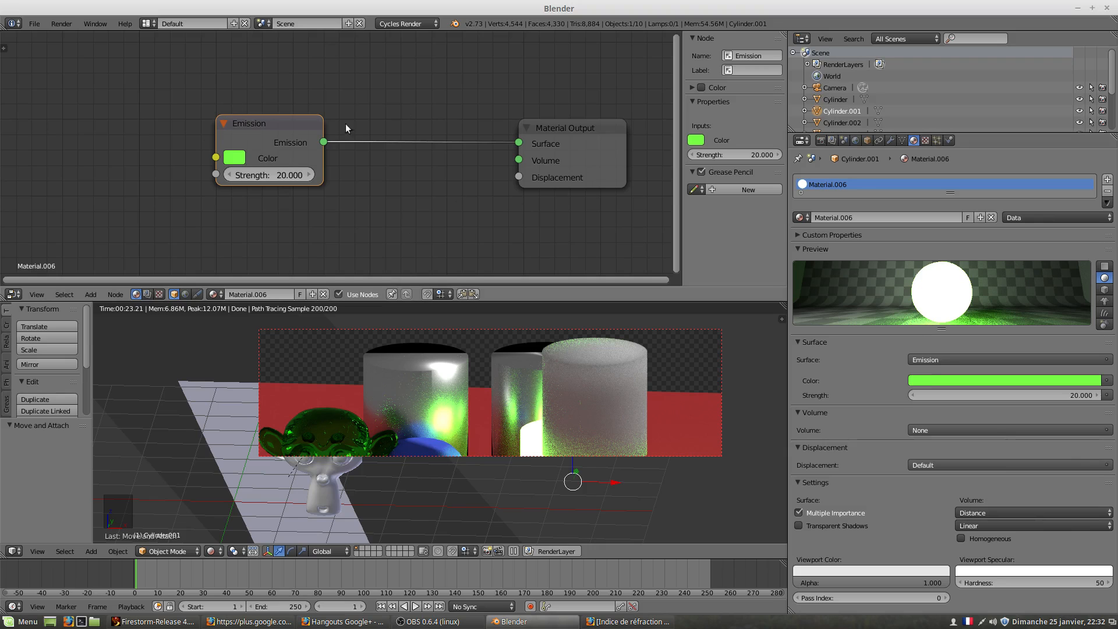
left_click_drag(303, 120, 303, 113)
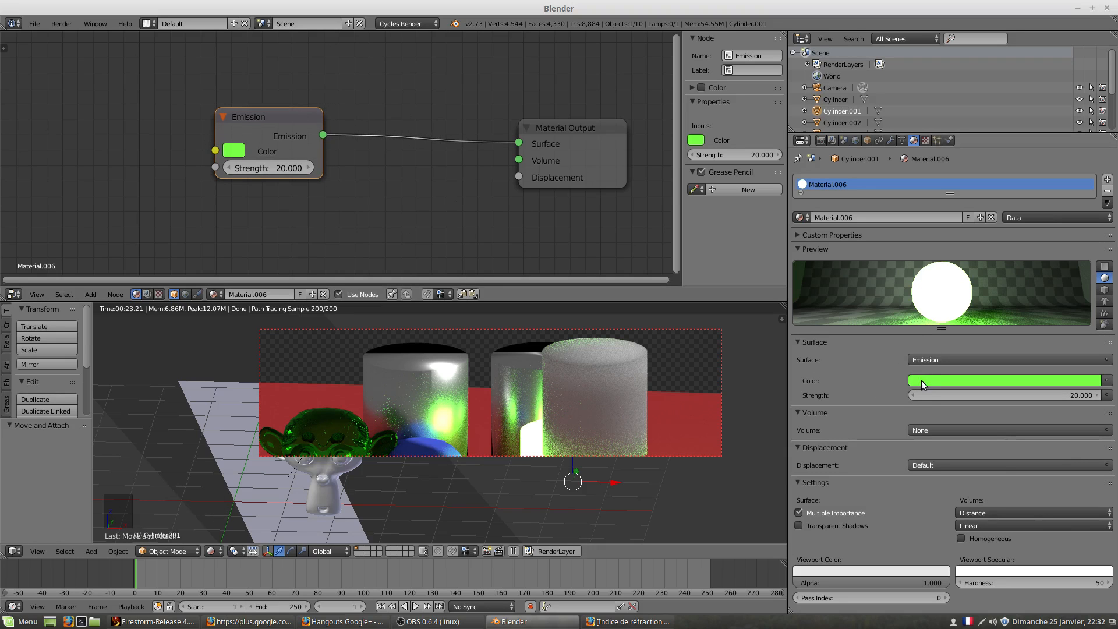
left_click(799, 341)
left_click(798, 342)
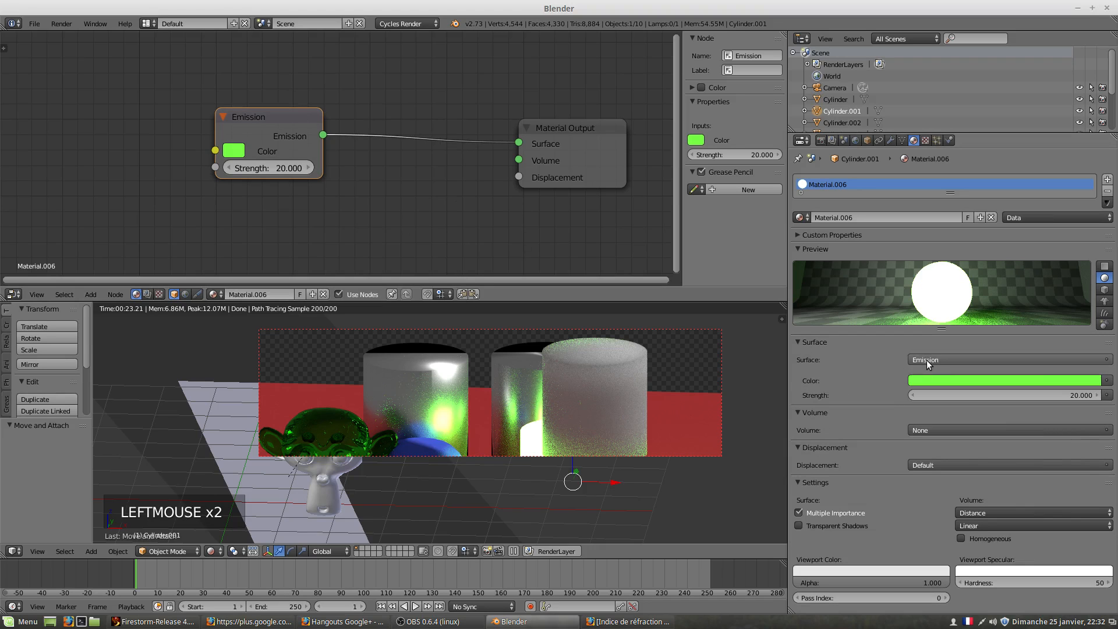
Replace Cylinder.001's Emission surface with a Mix Shader, set its first shader to Glass BSDF and collapse that shader's settings.
left_click(928, 360)
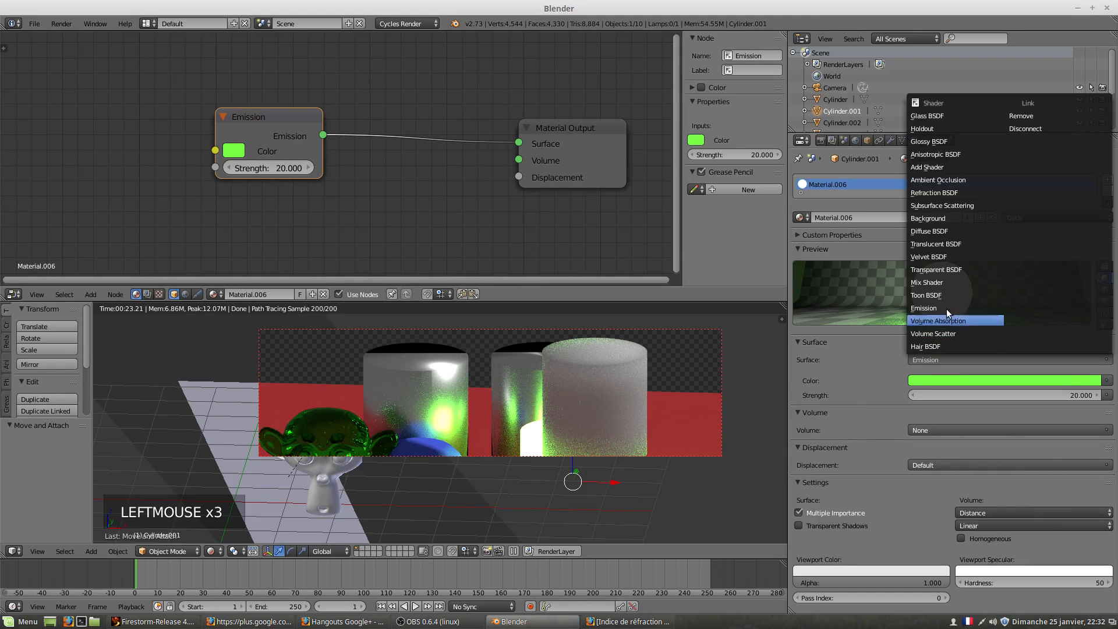
left_click(951, 282)
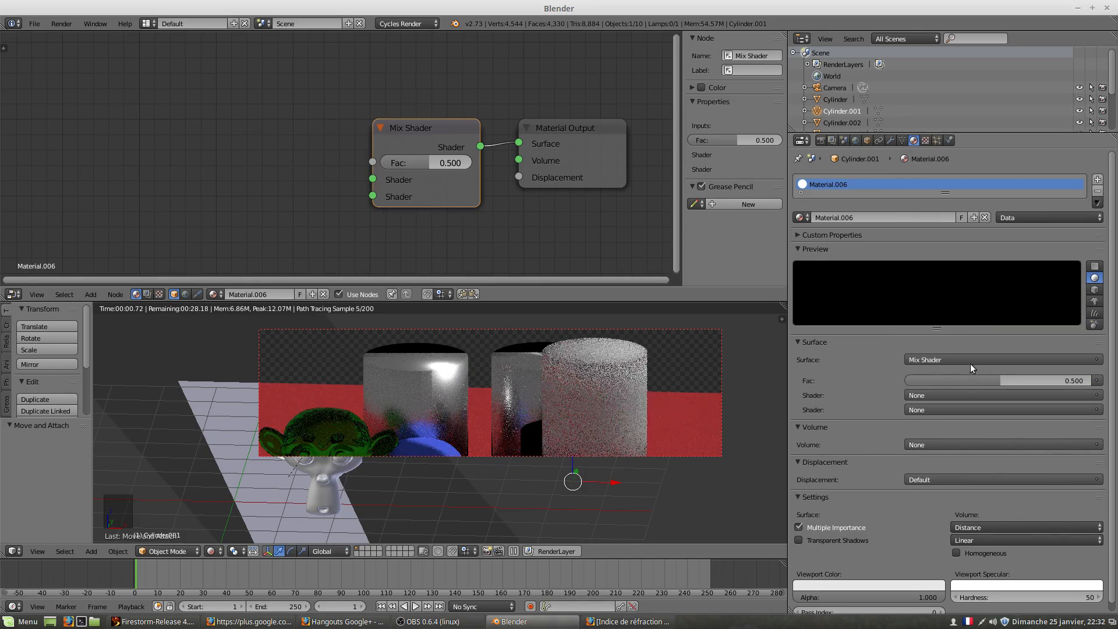
left_click(924, 396)
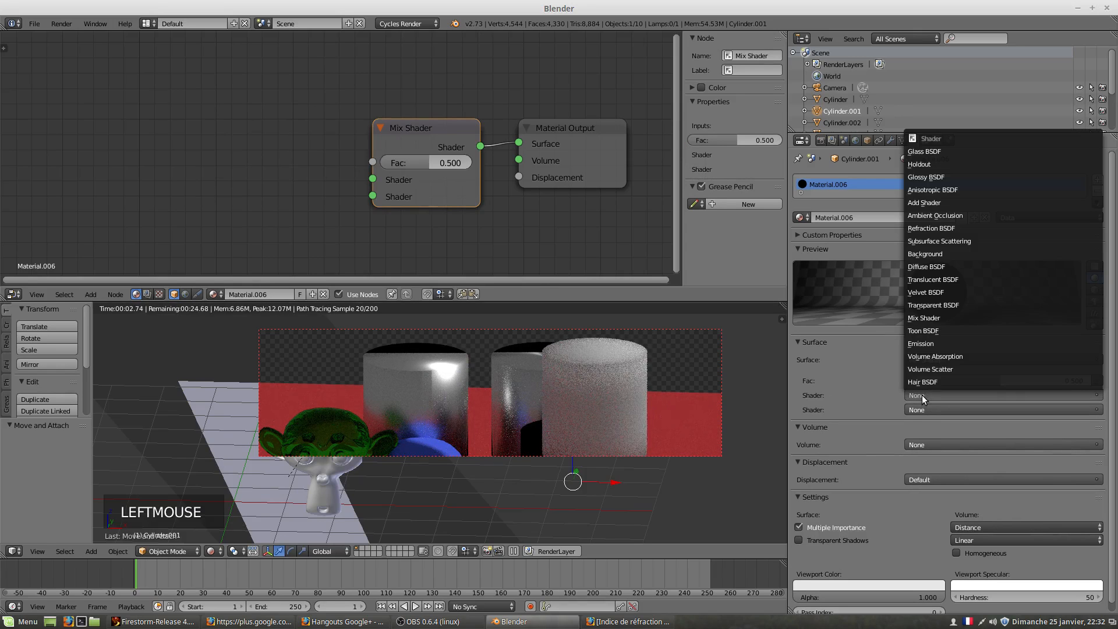
left_click(931, 152)
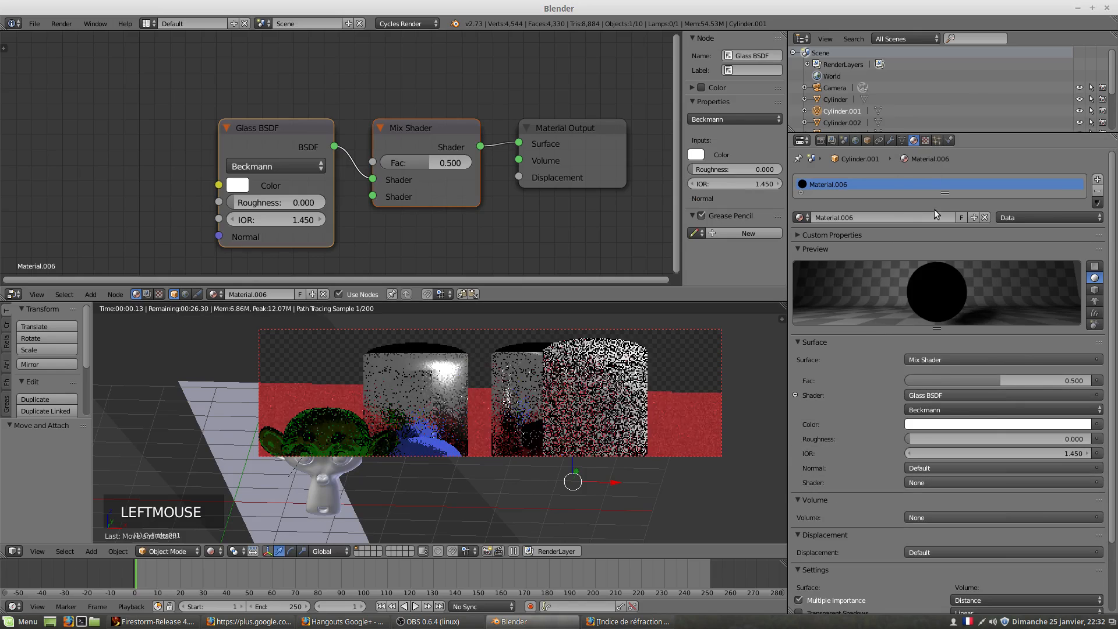
left_click(795, 395)
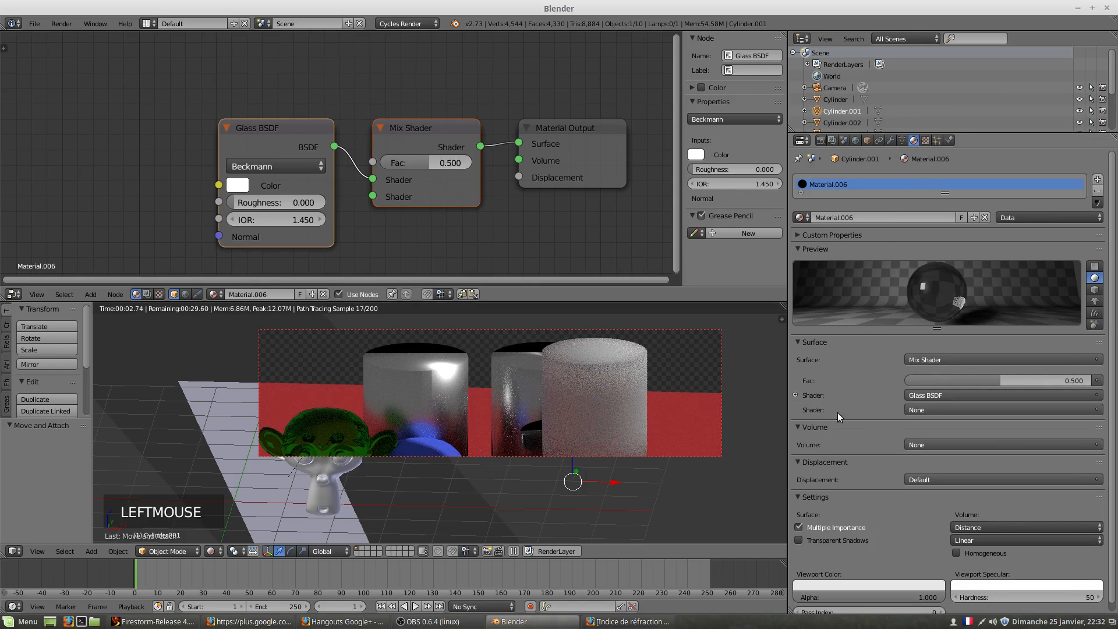
Set the Mix Shader's second shader to Diffuse BSDF and collapse its settings.
left_click(921, 410)
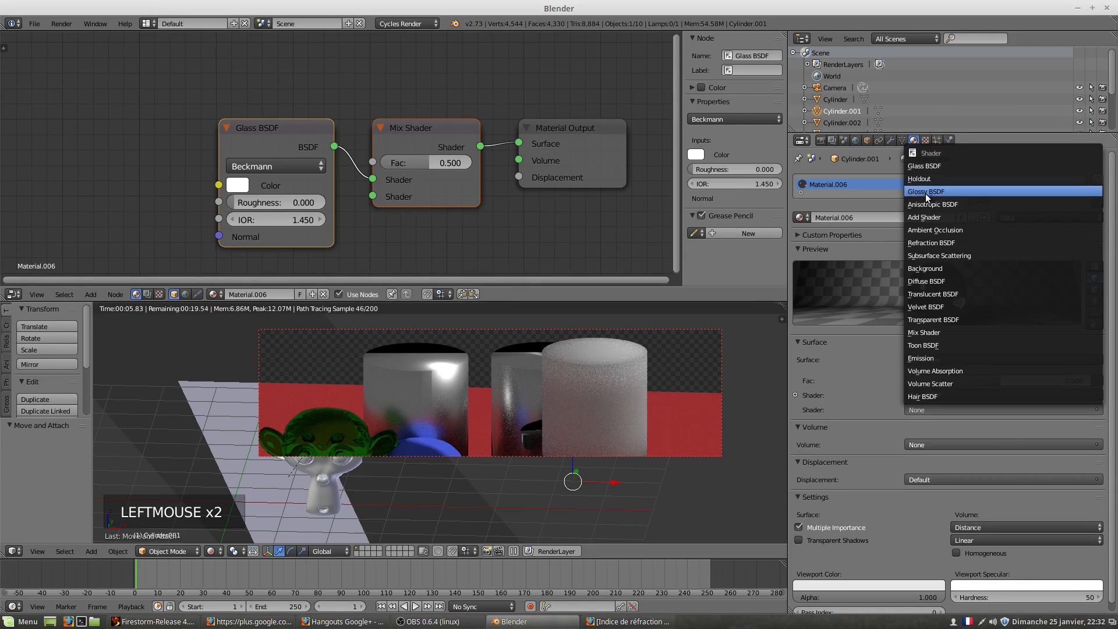
left_click(928, 281)
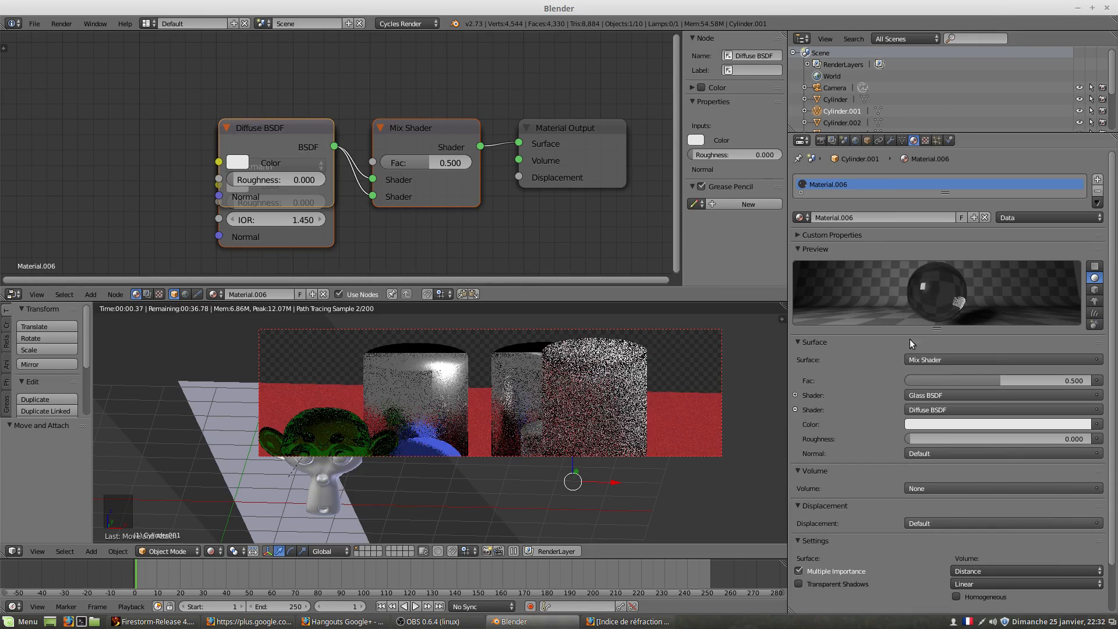
left_click(796, 409)
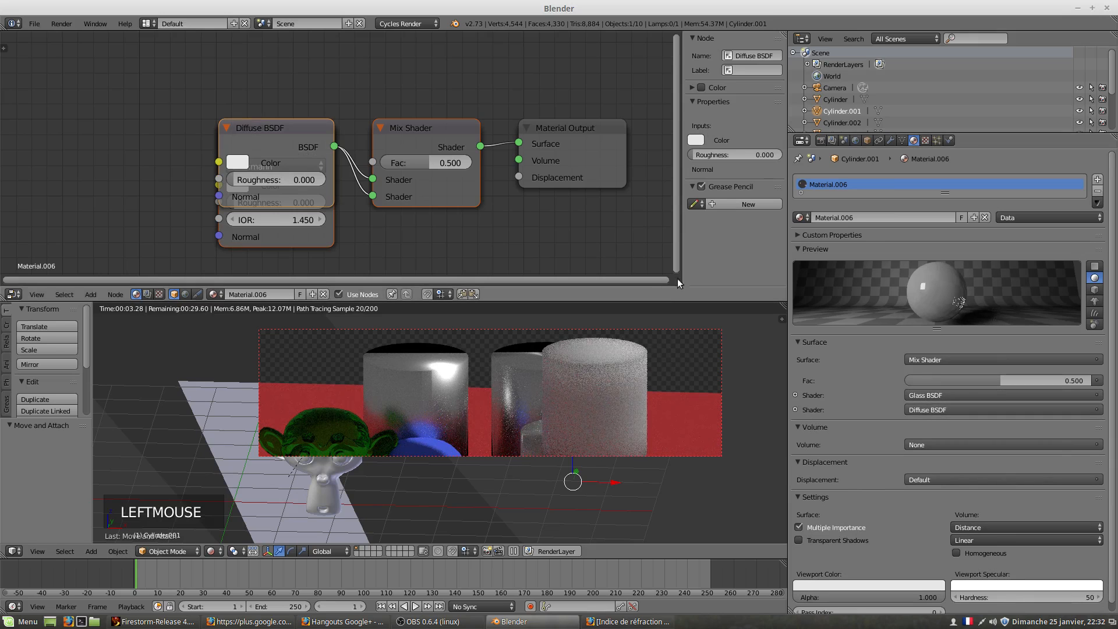
Separate the overlapping Glass BSDF and Diffuse BSDF nodes vertically and reposition the Mix Shader and Material Output nodes beside them.
left_click_drag(295, 127, 295, 179)
scroll(373, 192, "down", 1)
left_click_drag(305, 132, 306, 61)
left_click(317, 202)
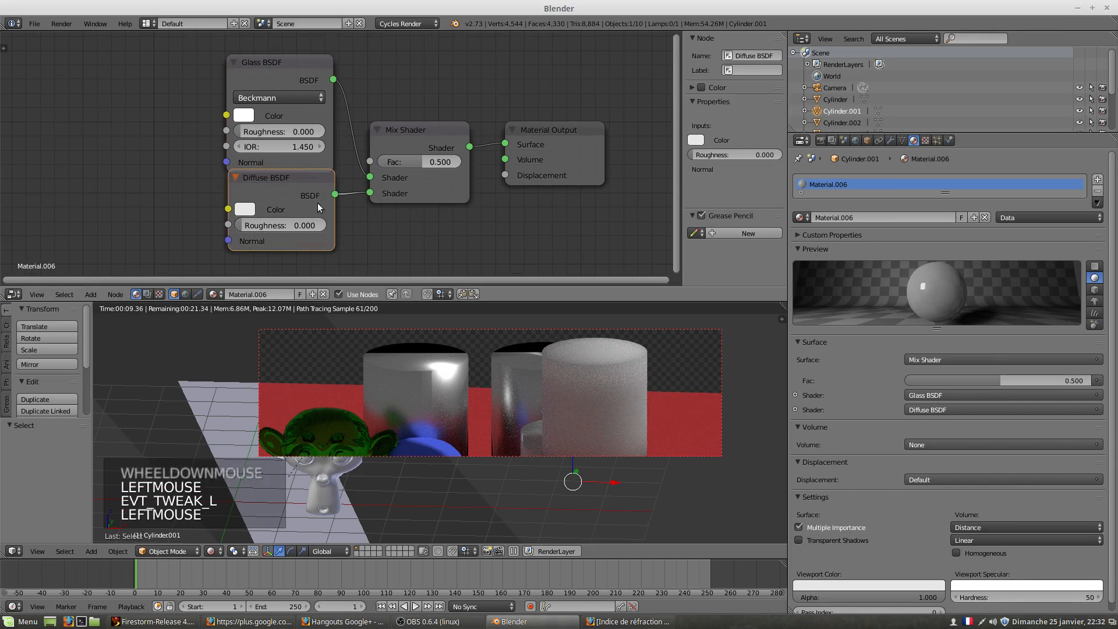
mouse_move(306, 177)
left_mouse_down()
mouse_move(296, 207)
mouse_move(306, 199)
left_mouse_up()
scroll(382, 216, "down", 1)
left_click_drag(417, 132, 417, 110)
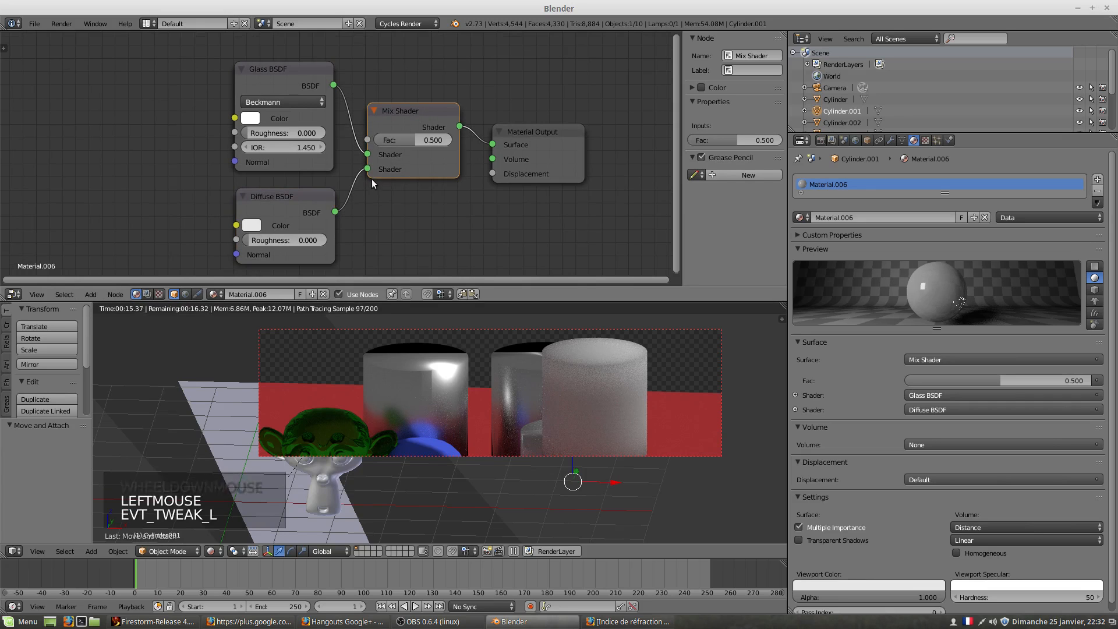
left_click_drag(528, 130, 551, 118)
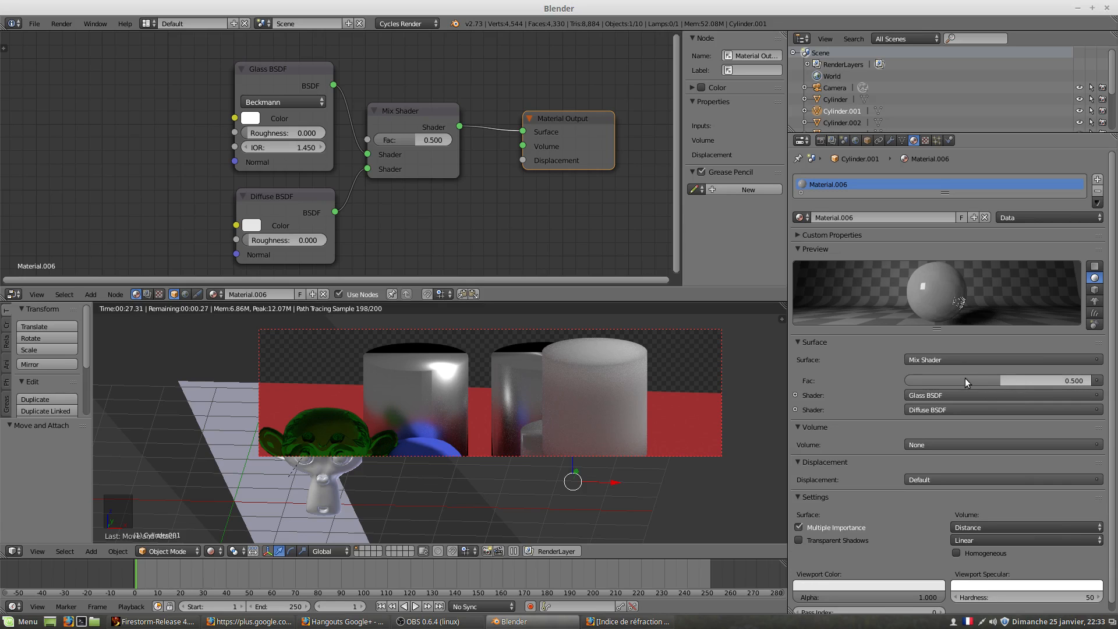
Raise the Mix Shader's factor to 0.788 and readjust it to 0.734.
left_click_drag(994, 379, 1073, 376)
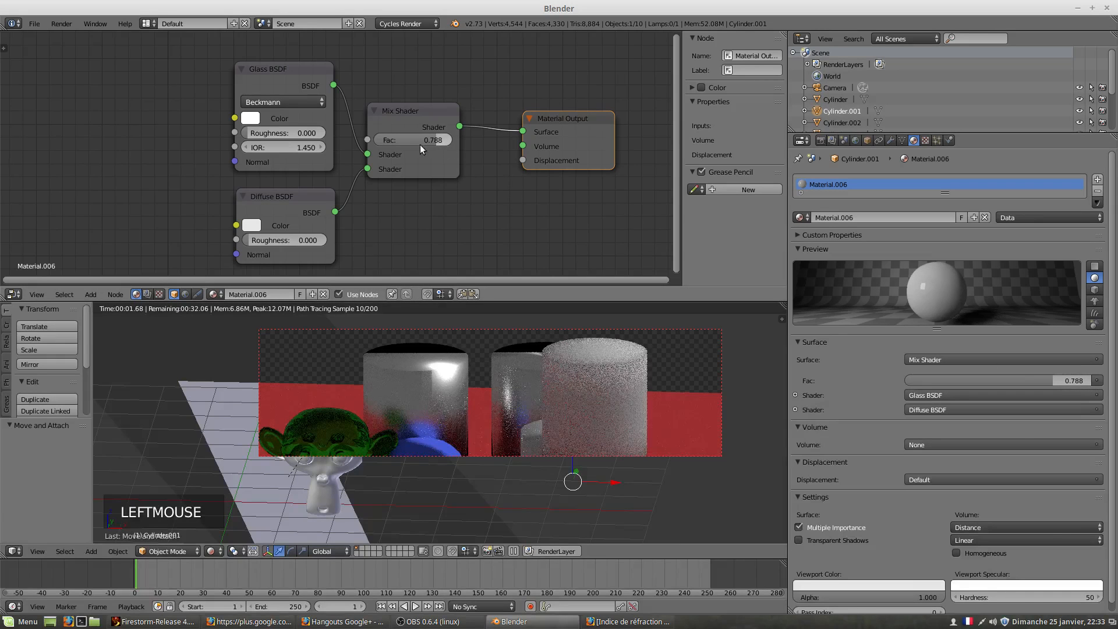
mouse_move(430, 142)
left_mouse_down()
mouse_move(386, 142)
mouse_move(431, 142)
left_mouse_up()
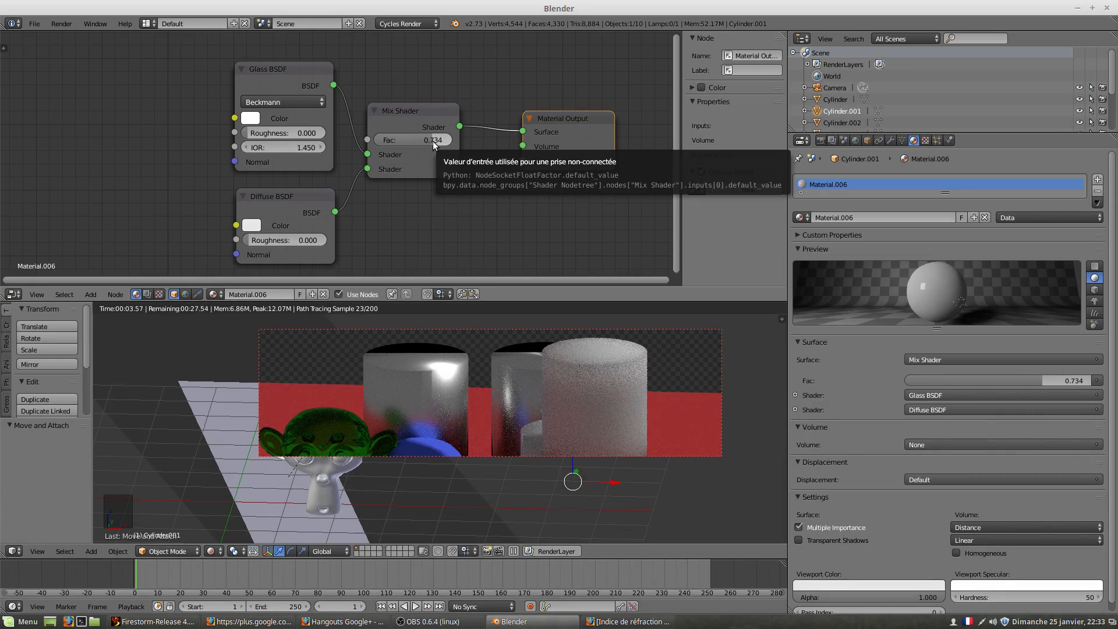
Rearrange the node graph, shifting Mix Shader and Material Output up and right and the Glass and Diffuse BSDF nodes further left.
left_click_drag(563, 117, 576, 93)
left_click_drag(438, 112, 461, 96)
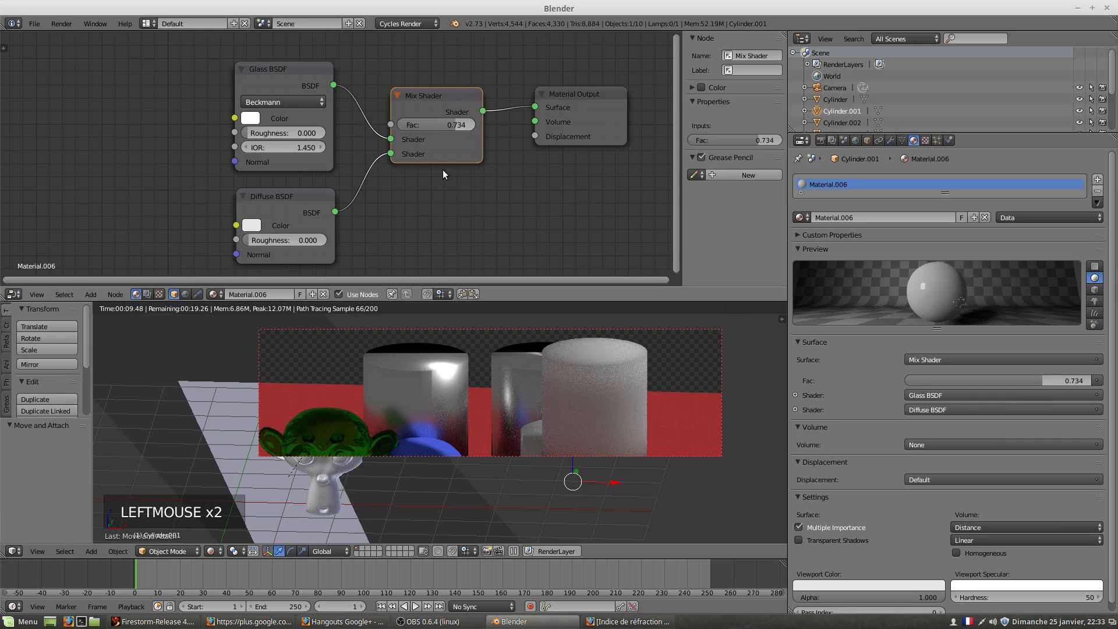
left_click_drag(460, 92, 482, 89)
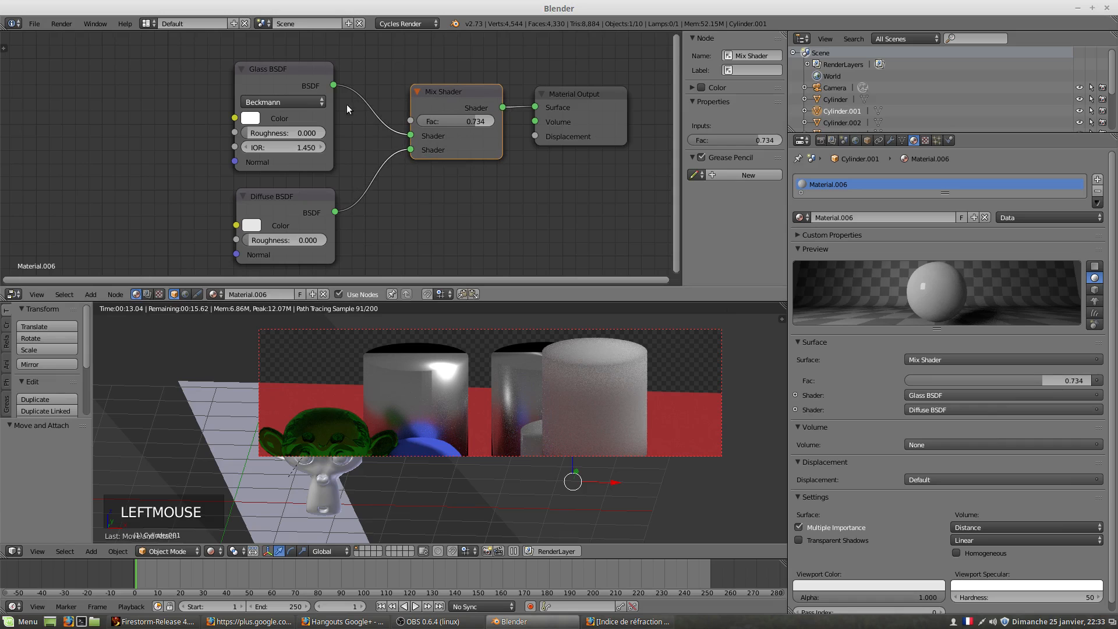
left_click(282, 72)
left_click_drag(253, 66, 178, 59)
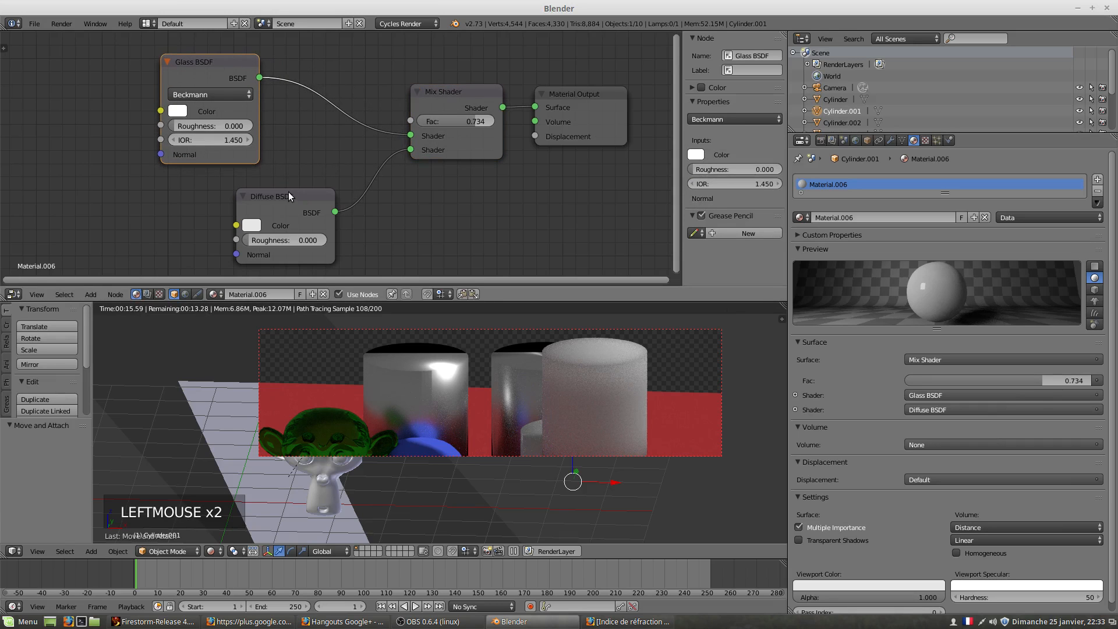
left_click_drag(288, 191, 269, 186)
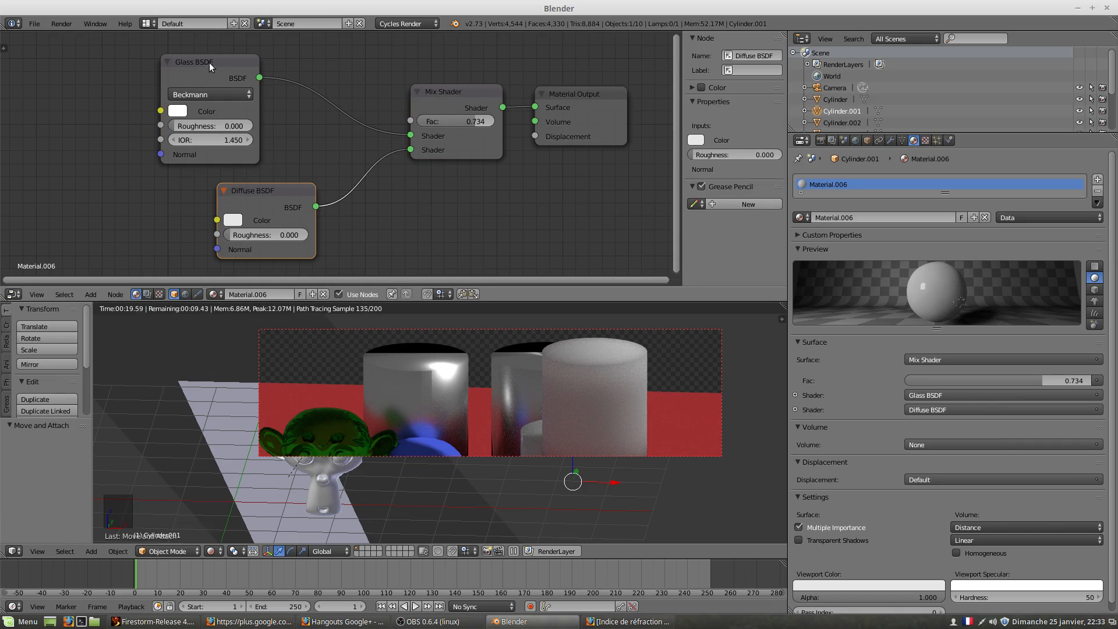
left_click_drag(208, 62, 230, 60)
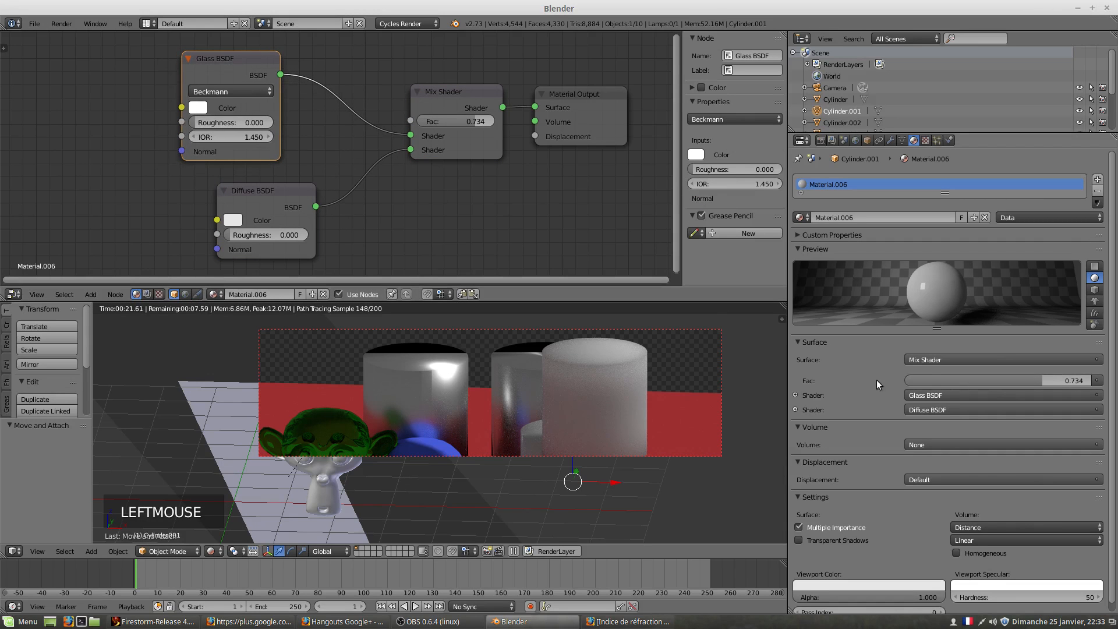
Replace the material's surface with Glass BSDF, spread its node away from Material Output, and switch the surface back to Mix Shader.
left_click(934, 359)
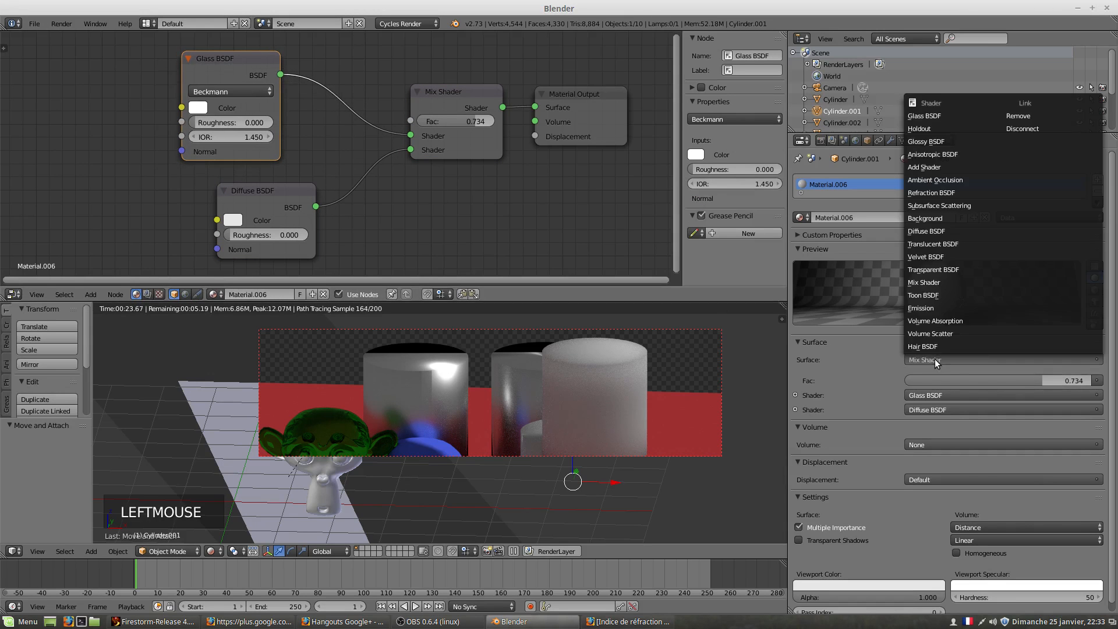
left_click(916, 115)
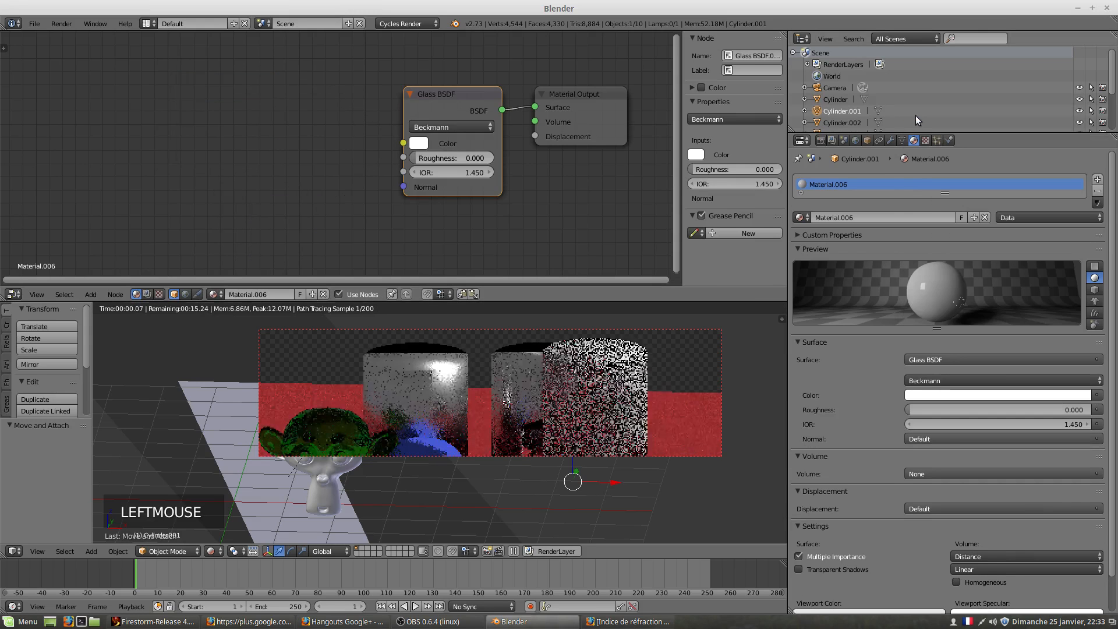
left_click_drag(442, 93, 225, 87)
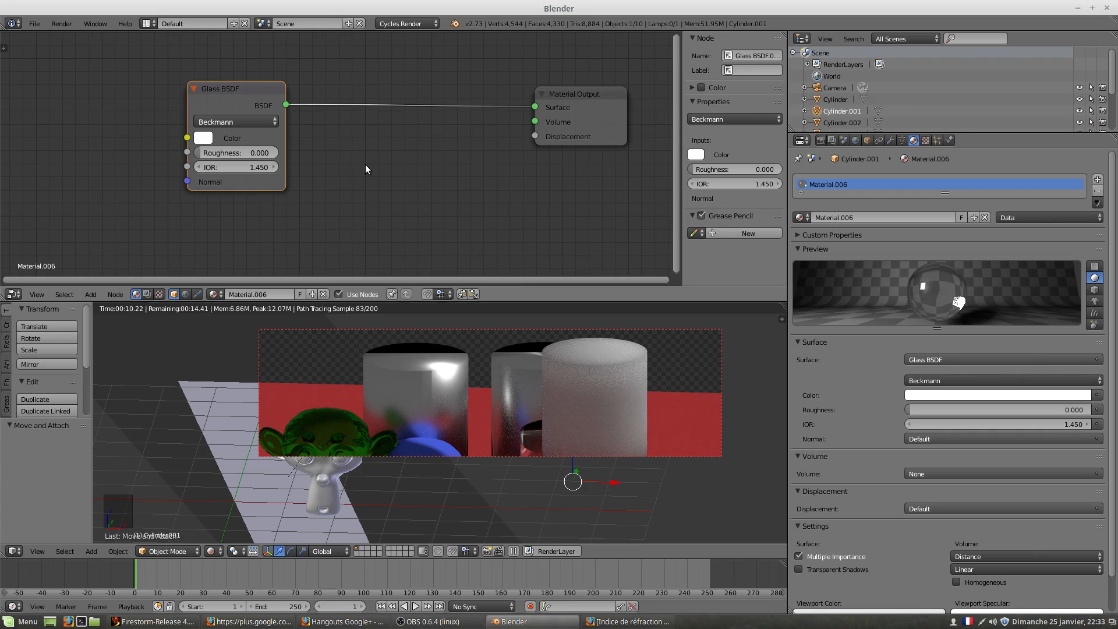
left_click(919, 359)
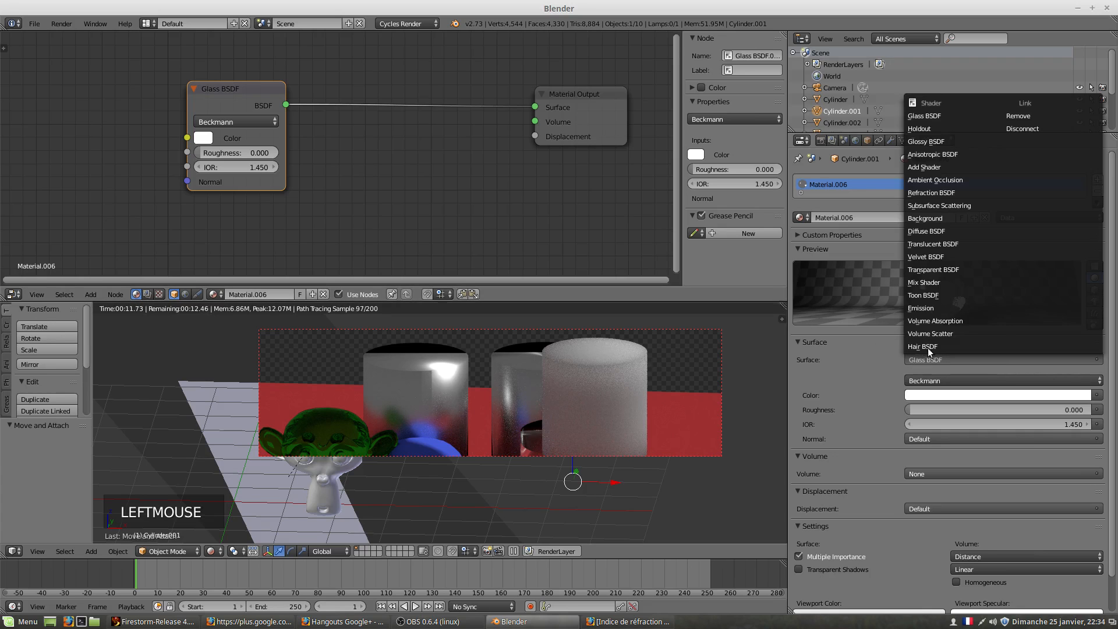
left_click(932, 284)
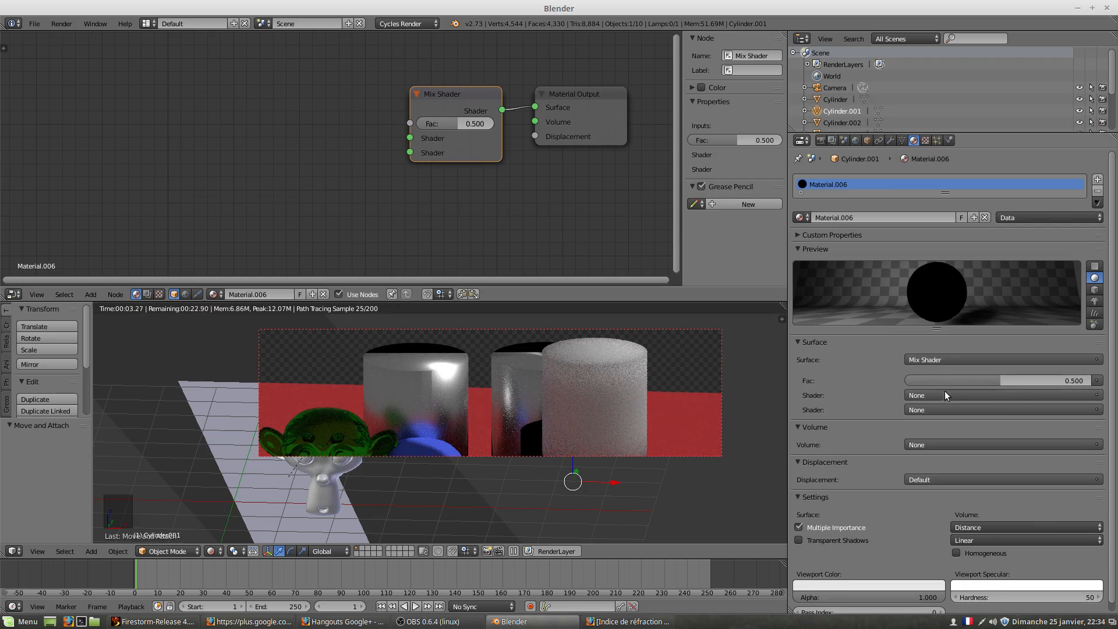
Set the material's surface to Glass BSDF and move the Glass node far to the left of Material Output.
left_click(929, 359)
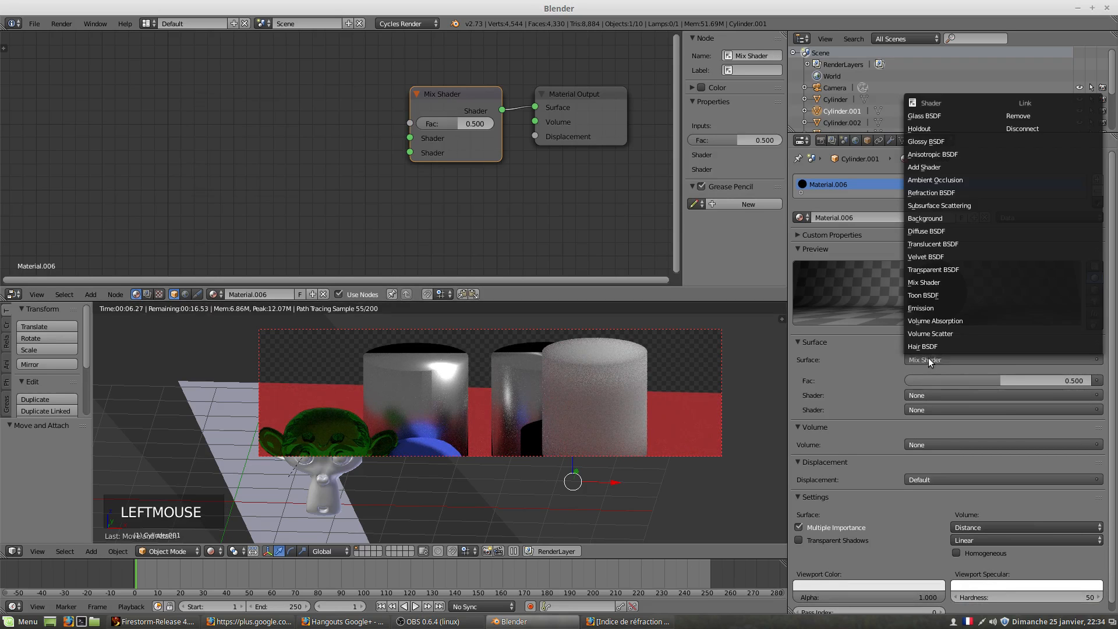
left_click(925, 116)
left_click_drag(452, 95, 198, 78)
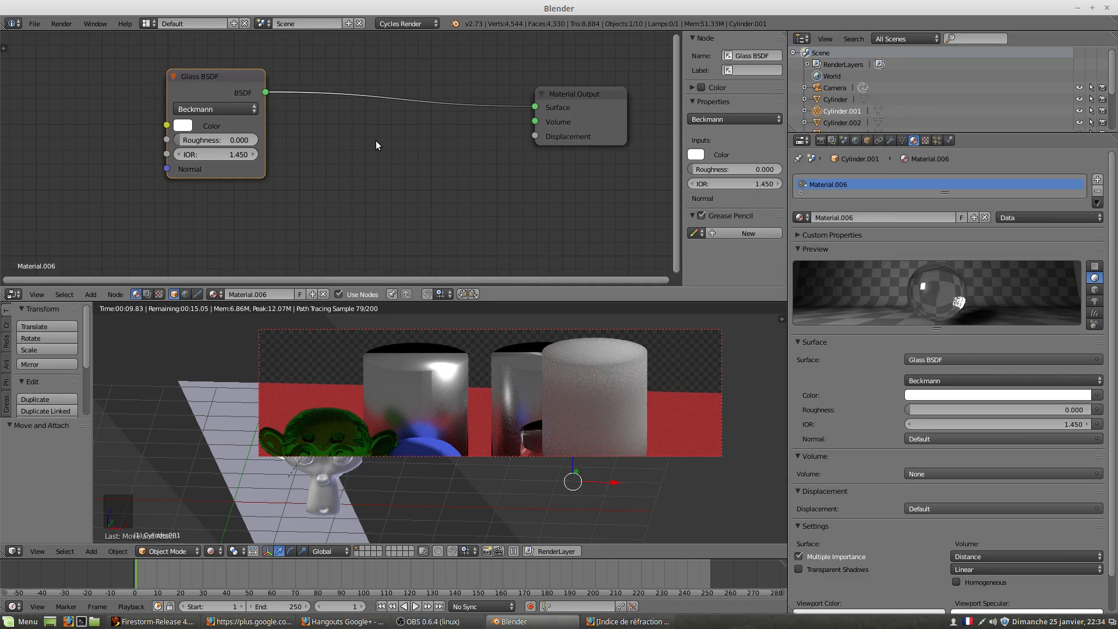
Add a Mix Shader node and insert it on the link between Glass BSDF and Material Output.
key("shift+a")
left_click(90, 294)
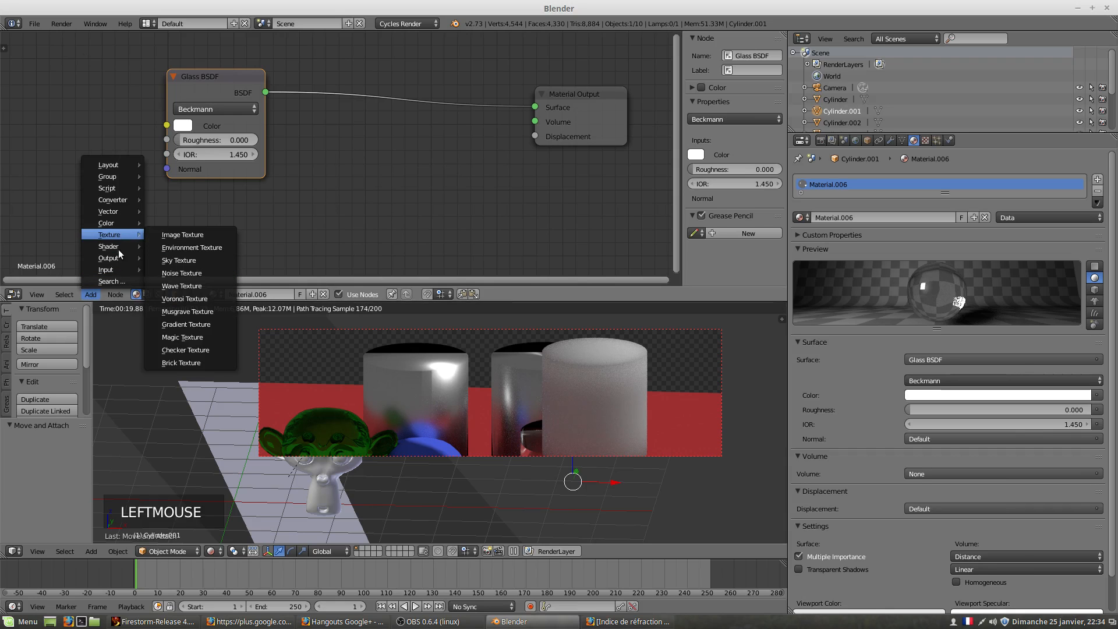
mouse_move(136, 250)
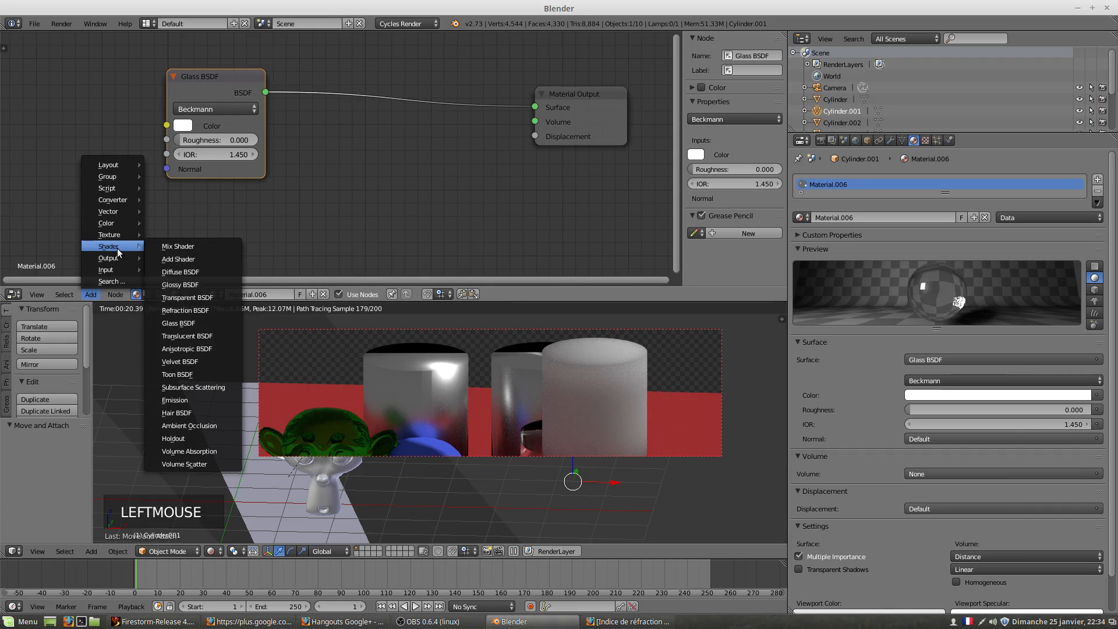
left_click(184, 248)
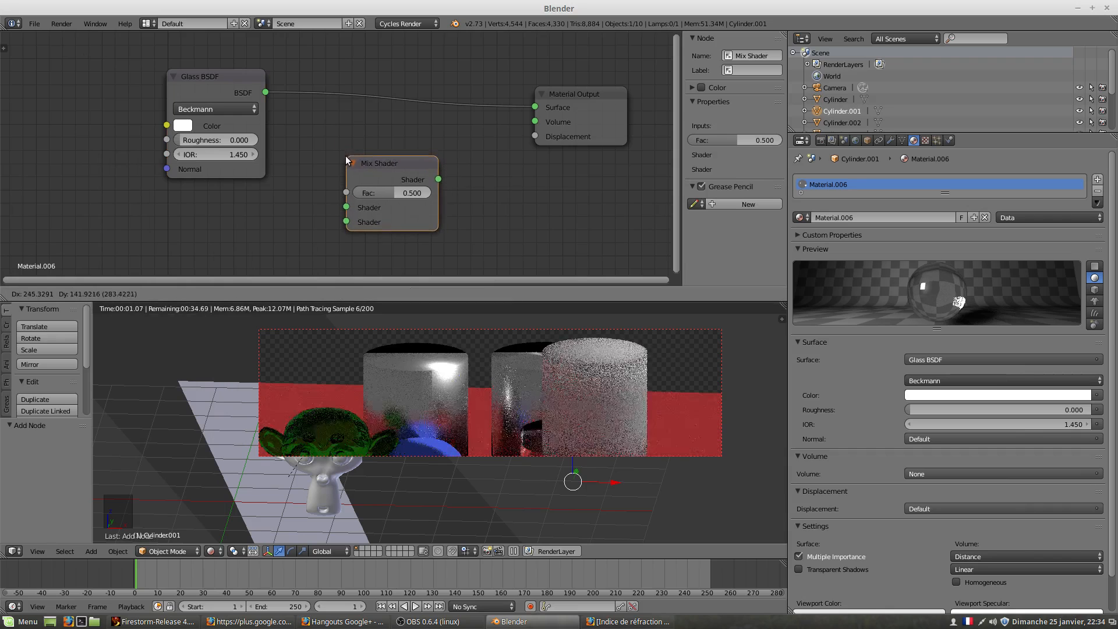
left_click(346, 161)
left_click_drag(384, 161, 384, 83)
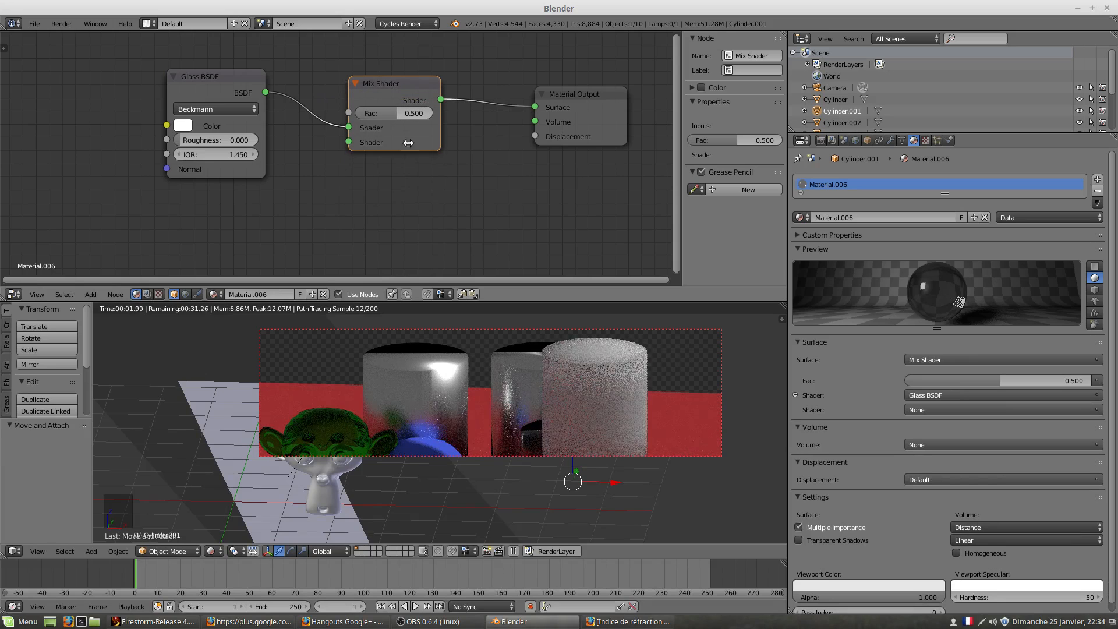
Add a Diffuse BSDF node below the Glass BSDF and connect its output to the Mix Shader's second shader input.
left_click(237, 226)
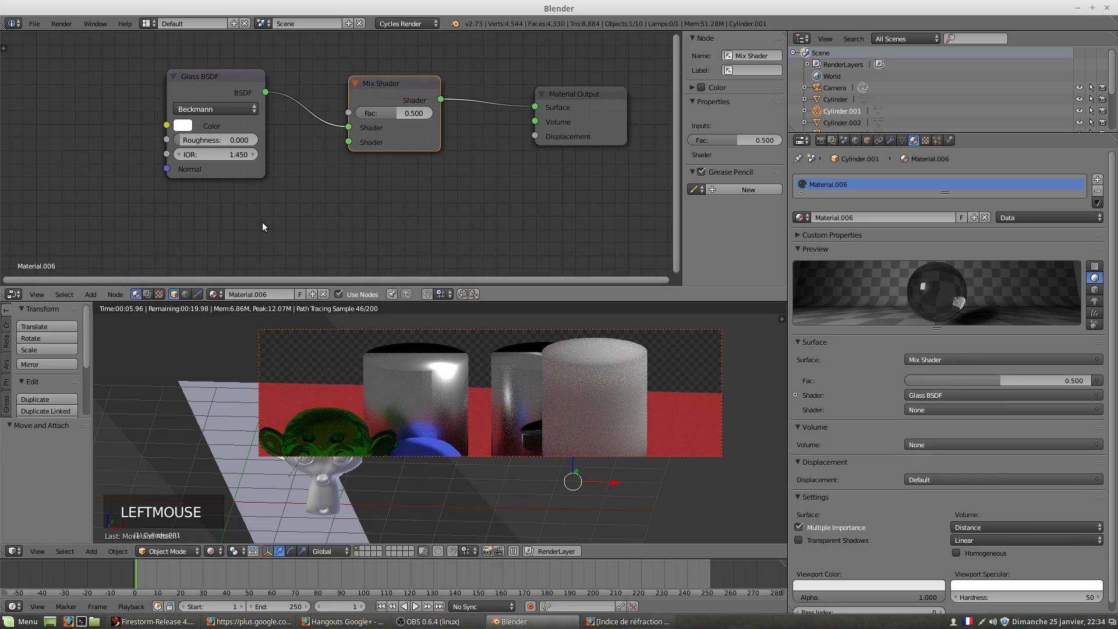
key("shift+a")
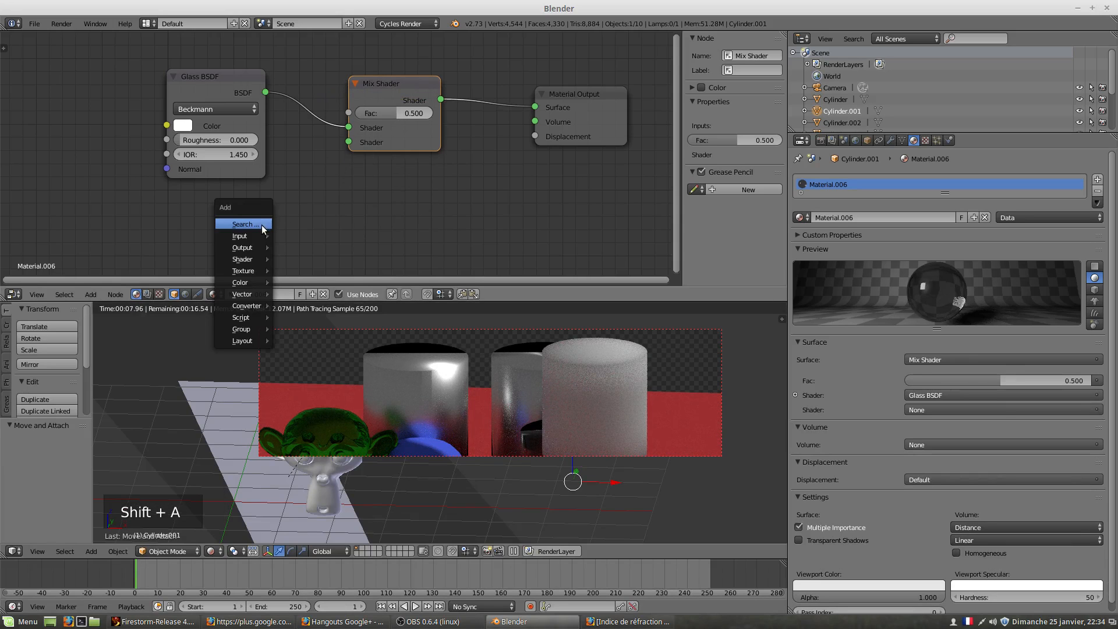
mouse_move(251, 260)
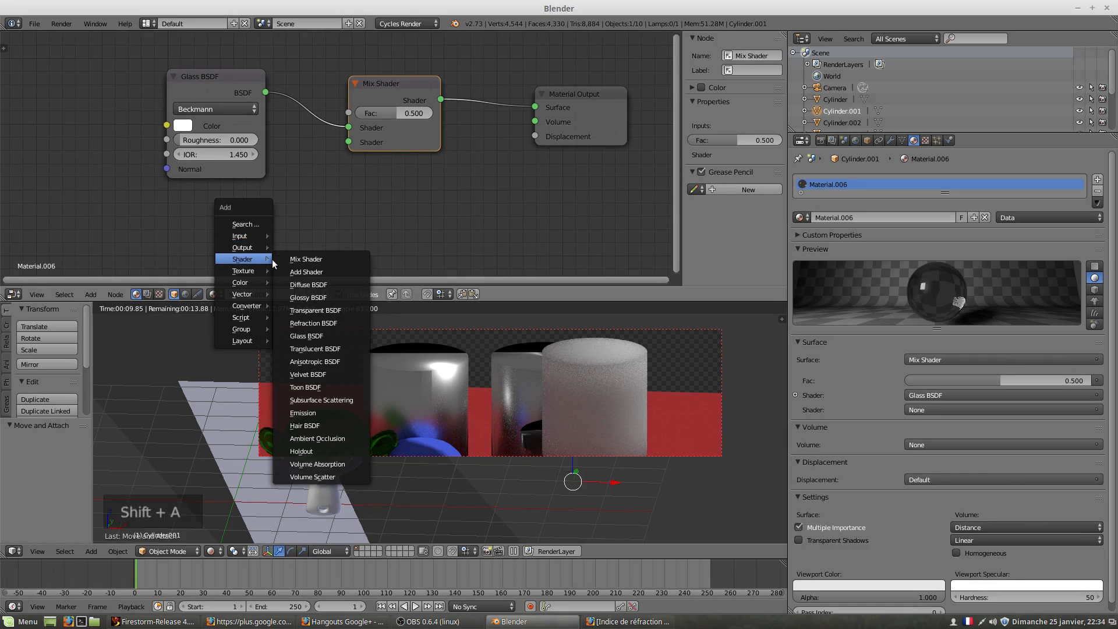
left_click(319, 287)
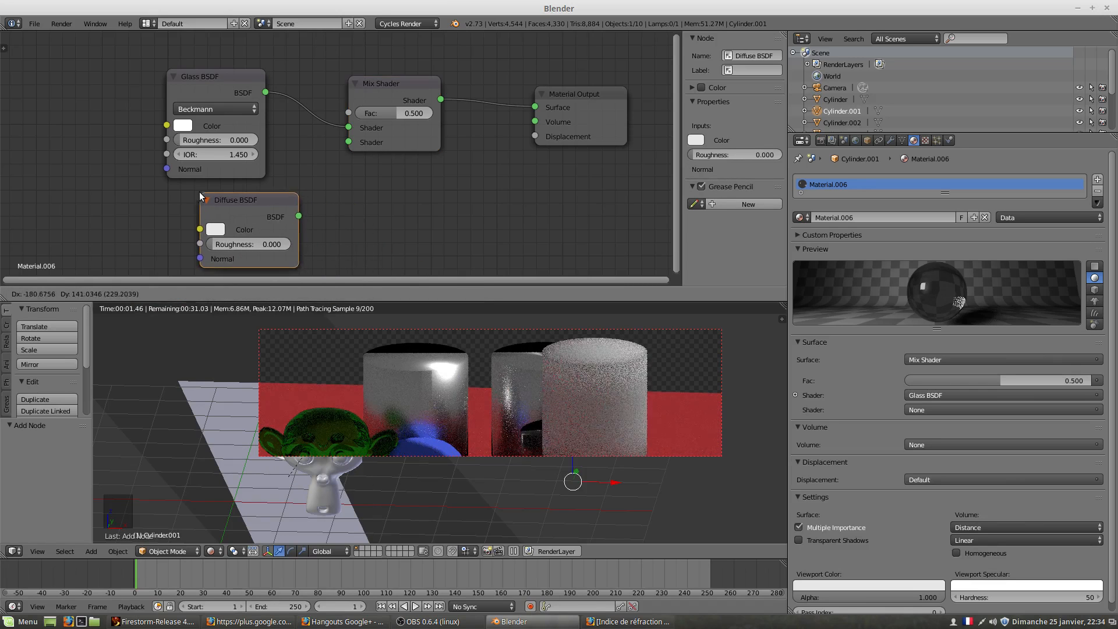
left_click(168, 194)
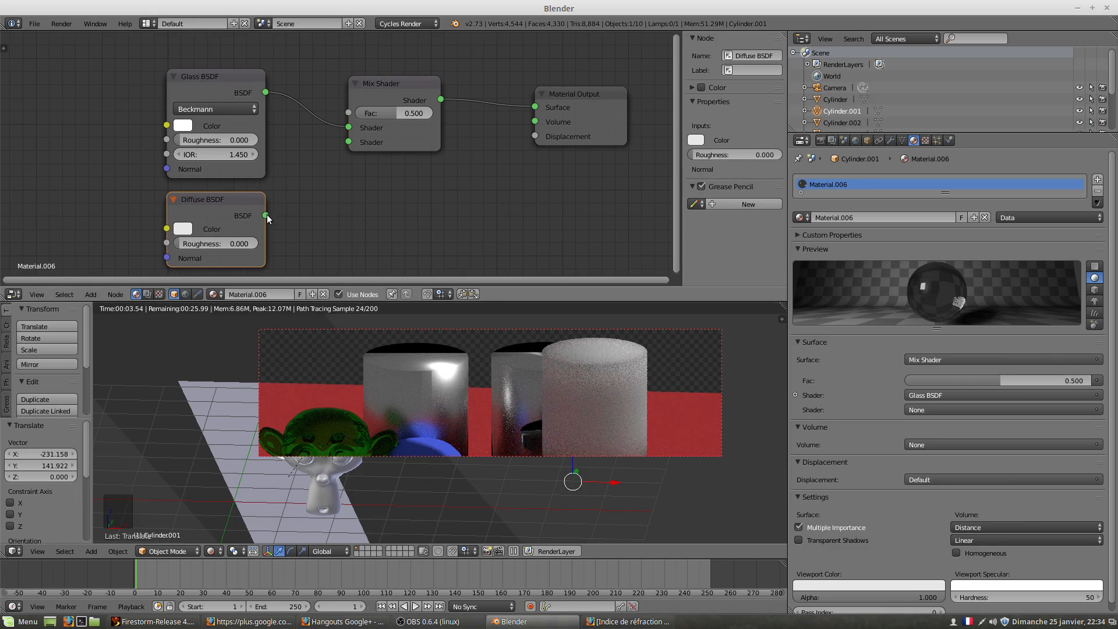
left_click_drag(267, 216, 303, 208)
left_click_drag(319, 159, 349, 142)
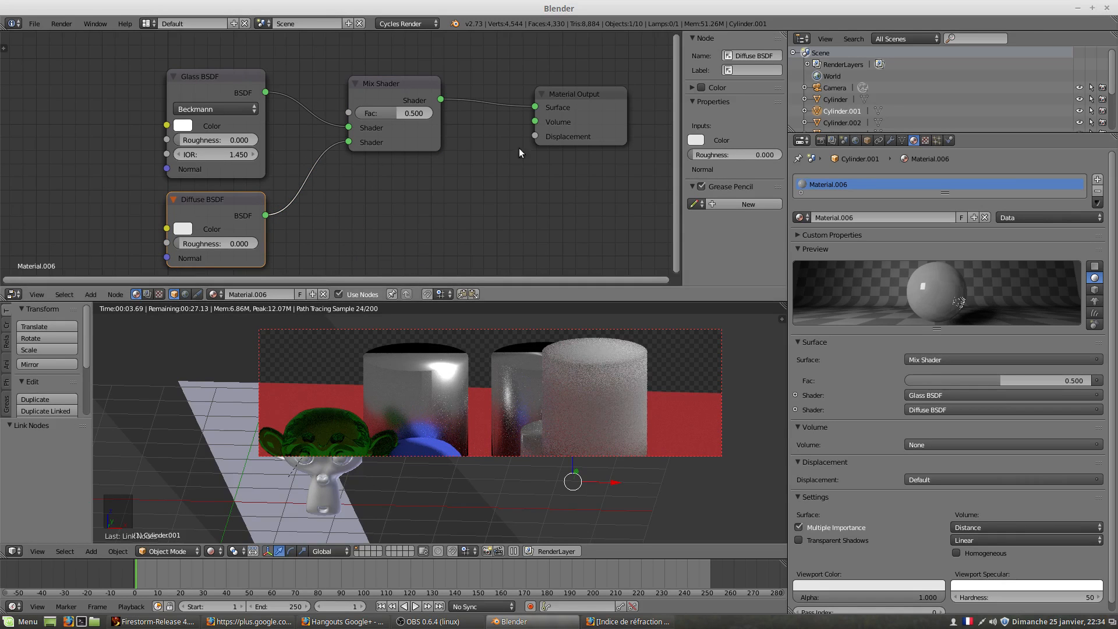
Space the four nodes out more evenly and set the Mix Shader's factor to 0.145.
left_click_drag(400, 84, 443, 86)
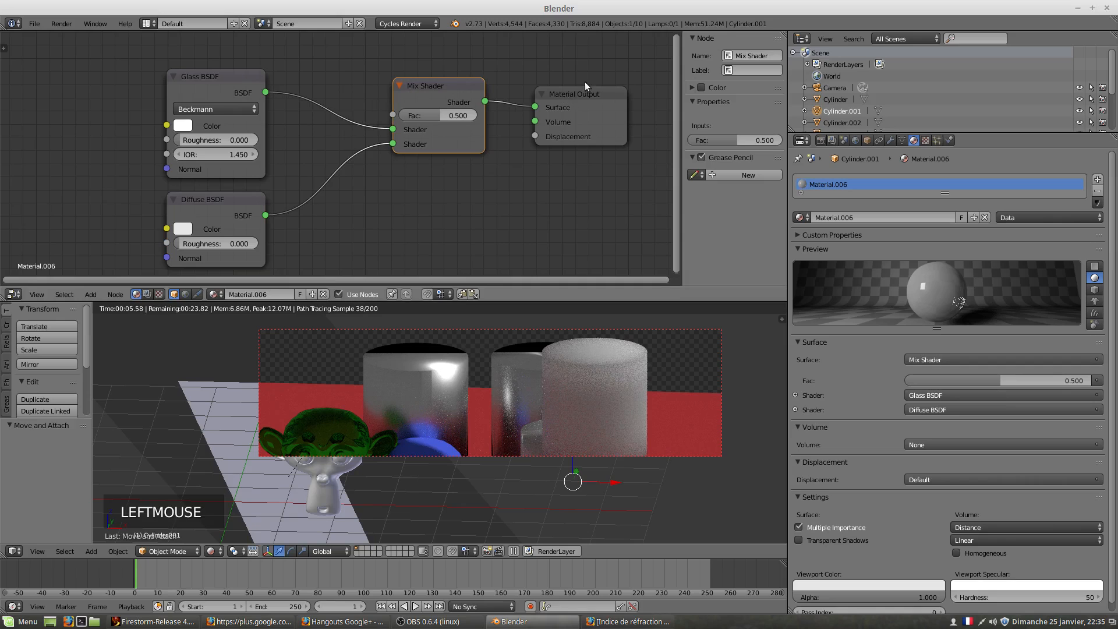
left_click_drag(586, 90, 611, 77)
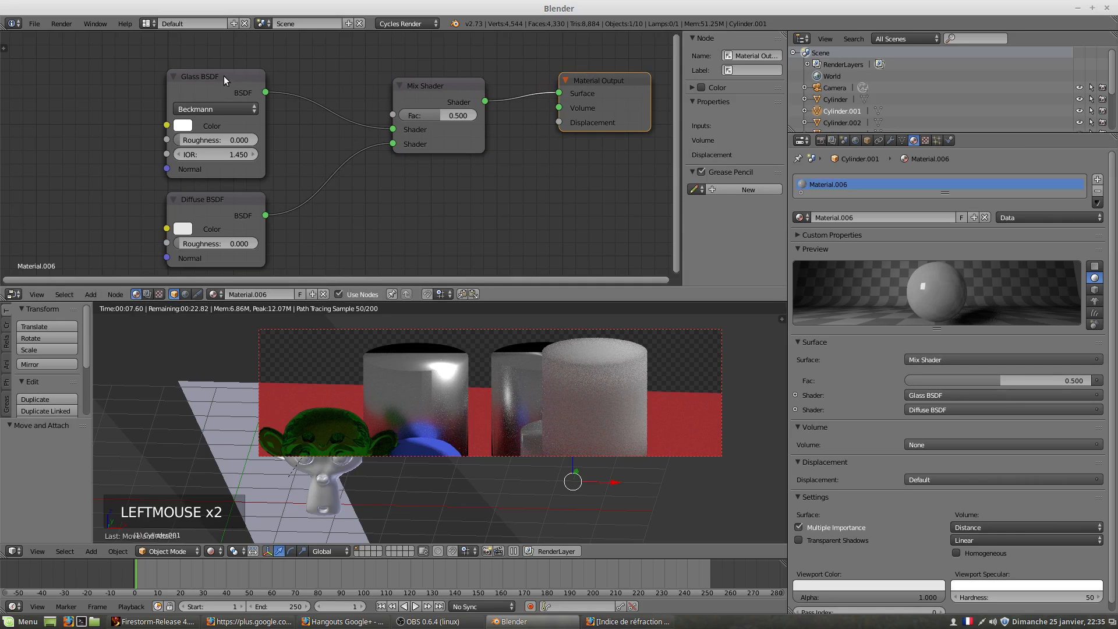
left_click_drag(224, 76, 230, 65)
left_click_drag(221, 194, 226, 192)
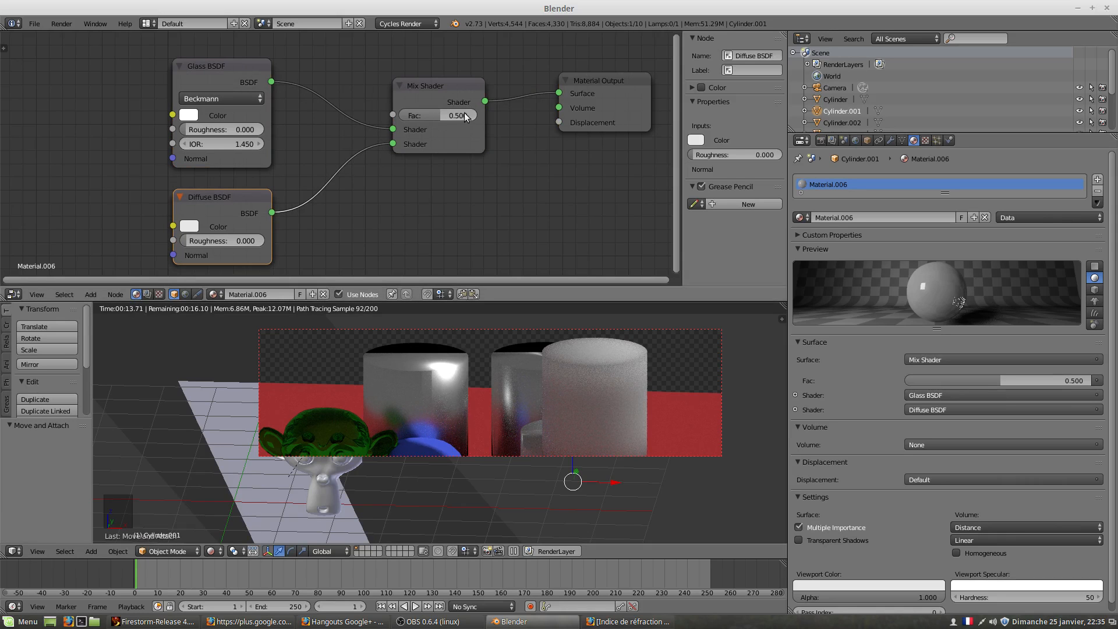
left_click_drag(440, 118, 414, 118)
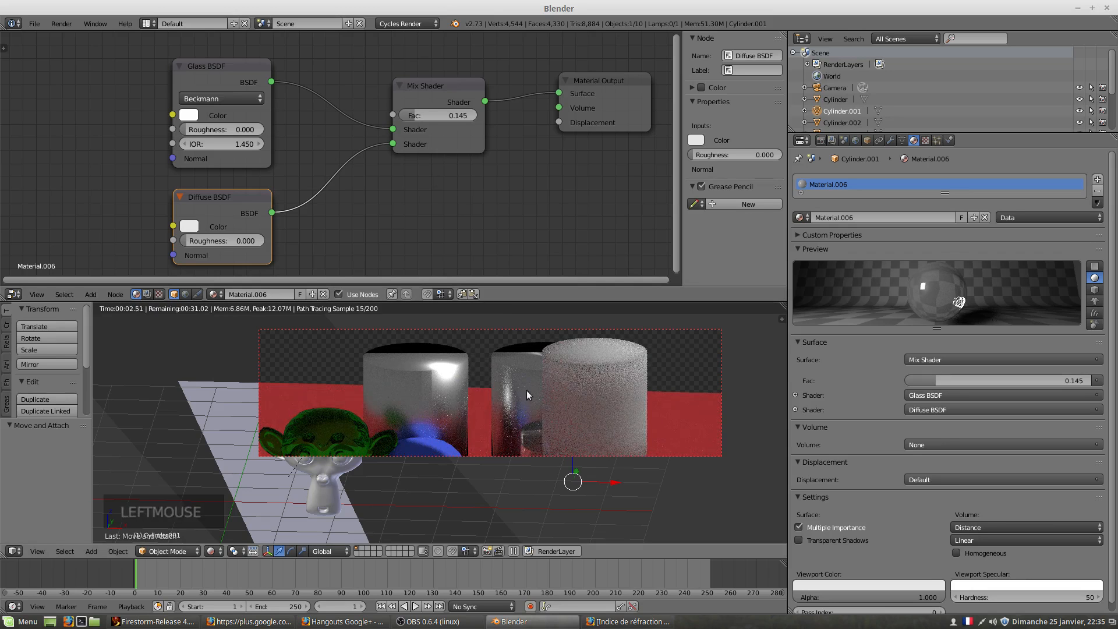
Move Cylinder.001 about 1.279 units along the X axis, out from behind the other cylinder.
right_click(600, 393)
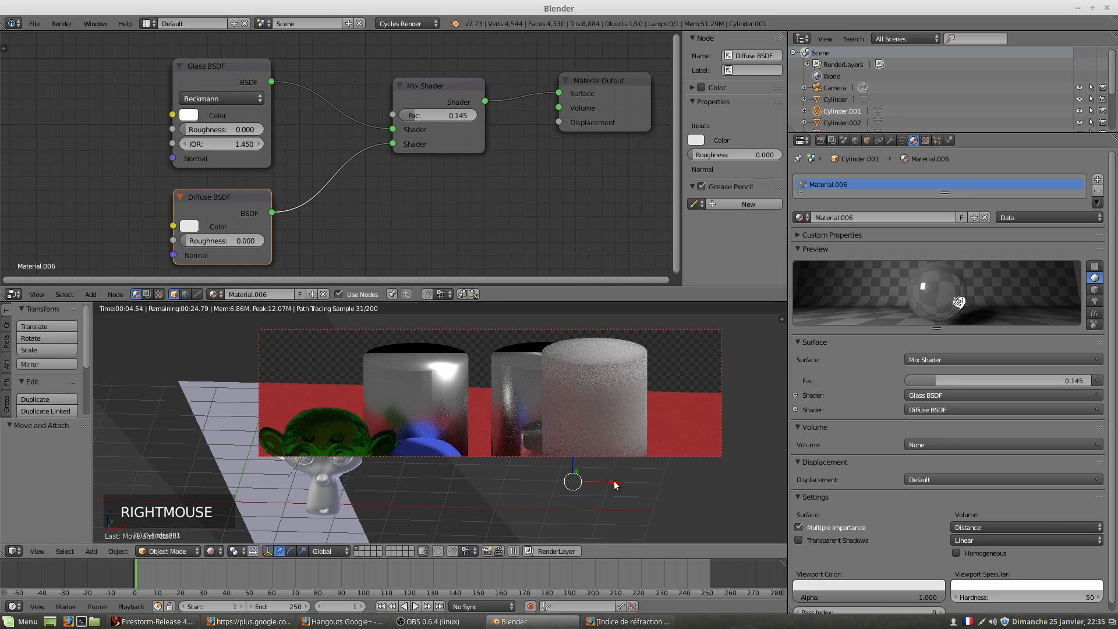
left_click_drag(615, 482, 682, 484)
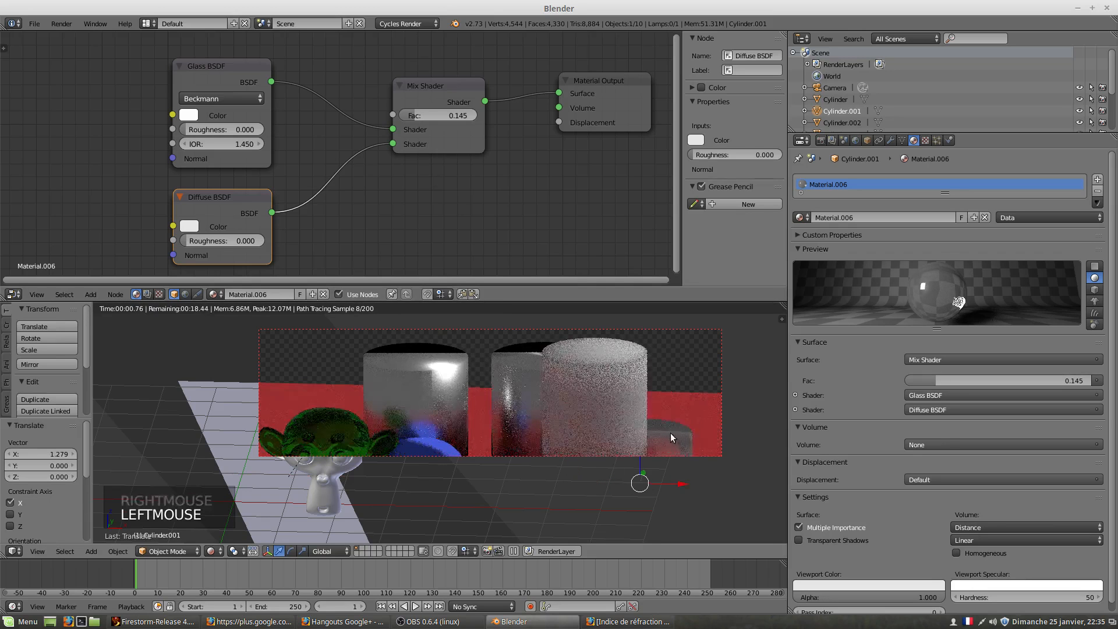
scroll(653, 437, "down", 2)
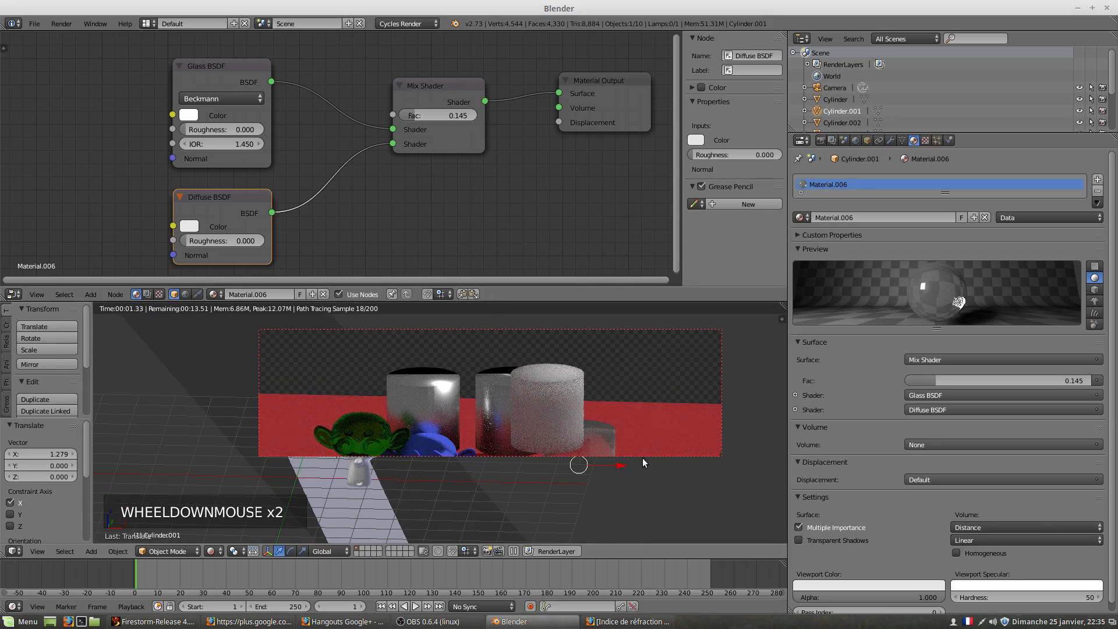
middle_click_drag(598, 423, 586, 394, "shift")
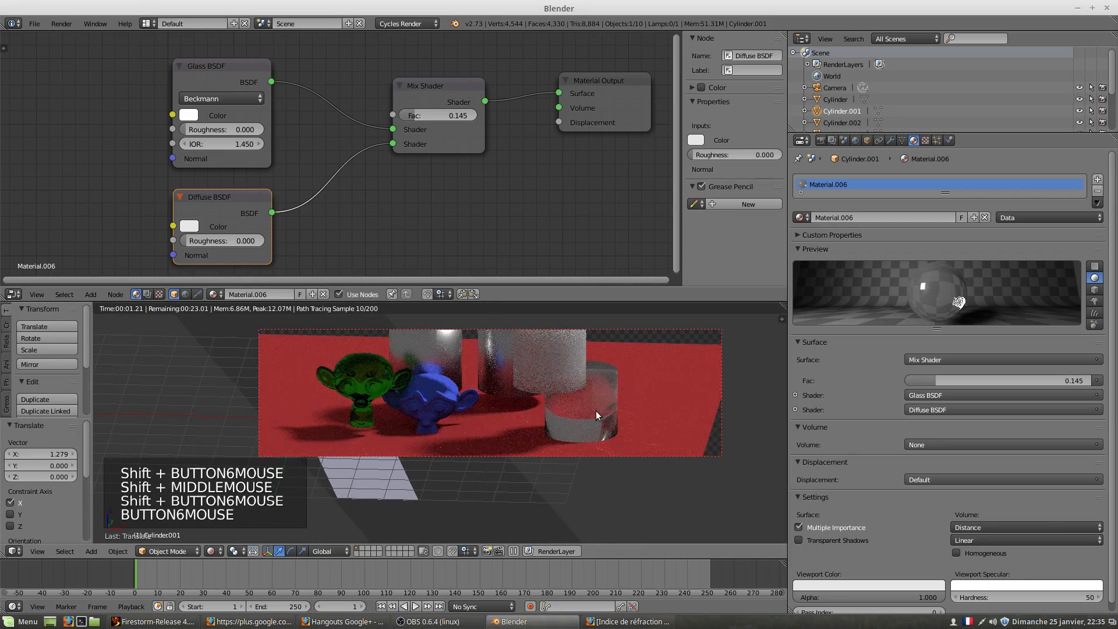
Set the Mix Shader's factor to 0.682 on Cylinder.001's material.
right_click(596, 411)
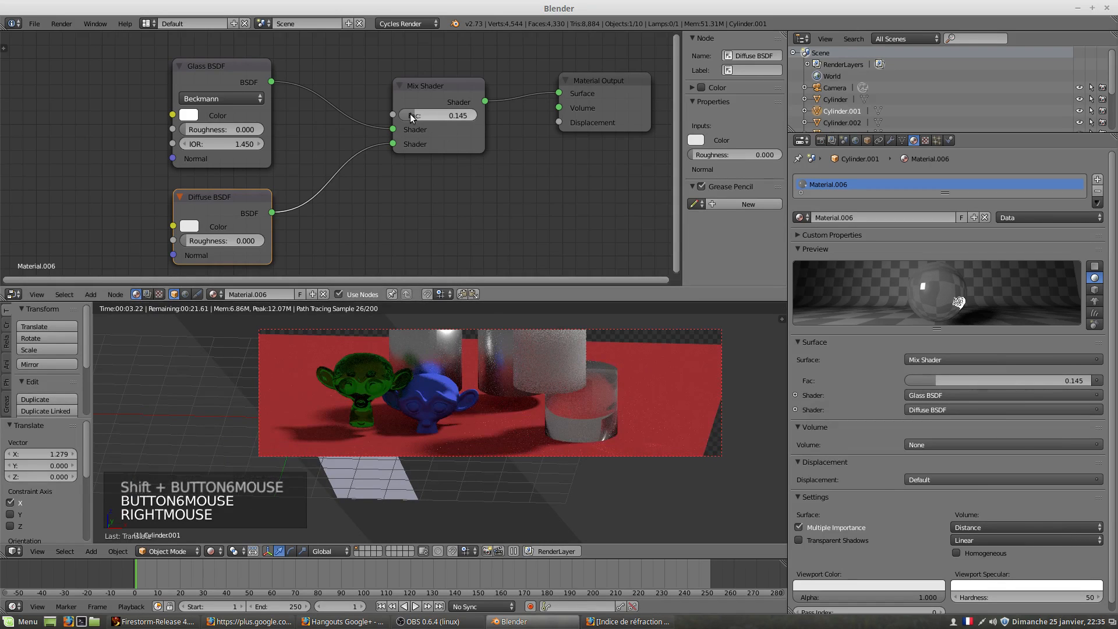
left_click_drag(435, 115, 477, 115)
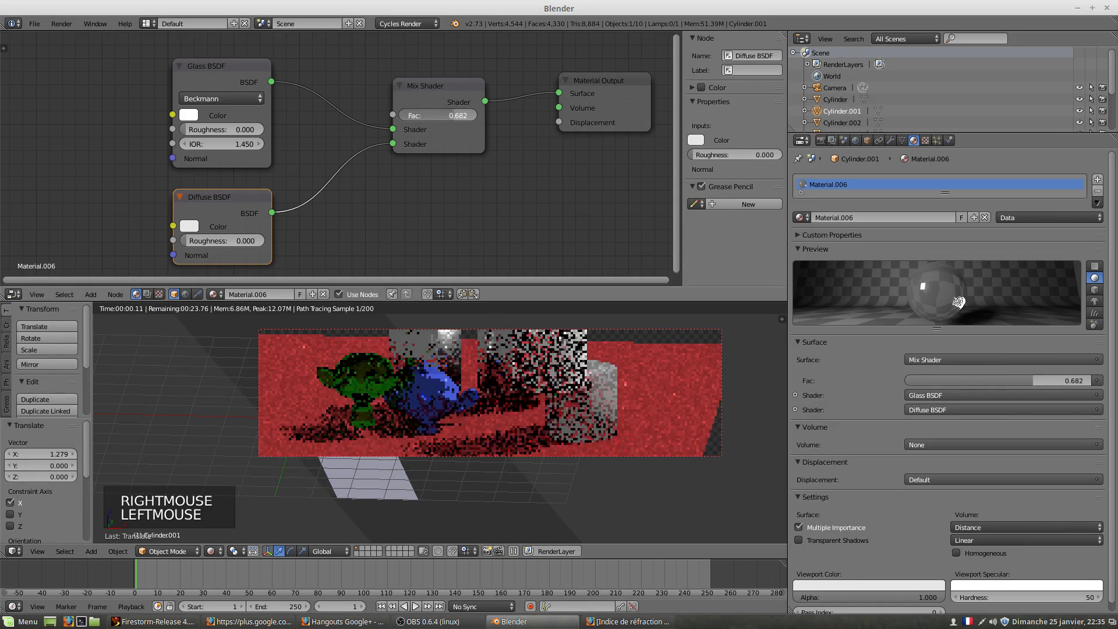
Return the 3D viewport to solid shading and clear its clipping region so the whole scene is displayed.
right_click(546, 362)
right_click(555, 347)
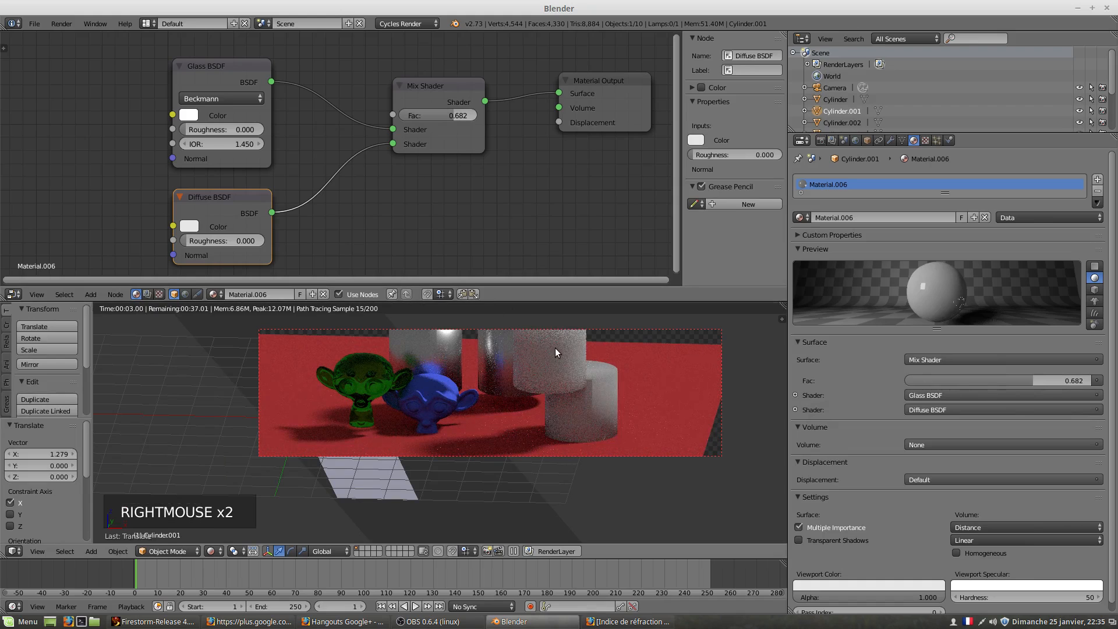
key("shift+z")
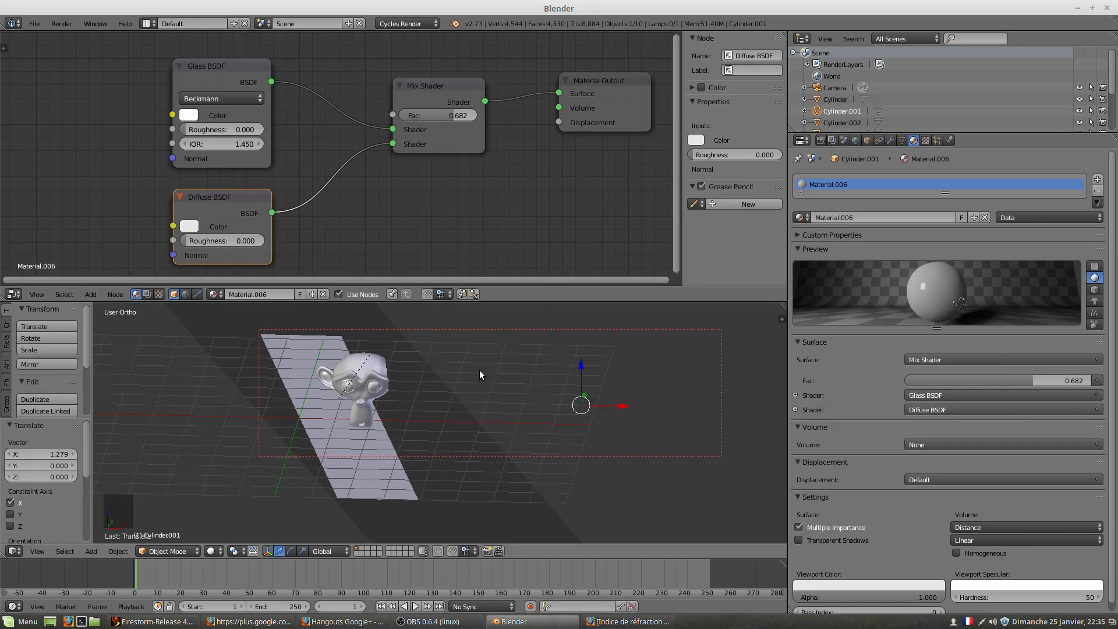
key("alt+b")
Delete Cylinder.002, the cylinder overlapping Cylinder.001 in the viewport.
right_click(559, 347)
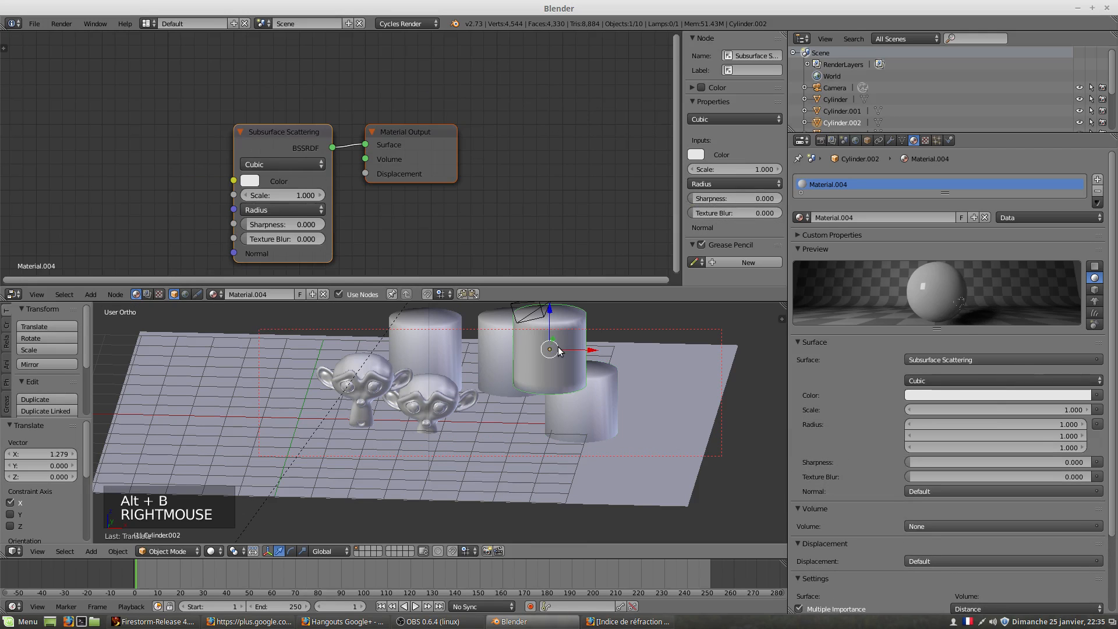
key("Delete")
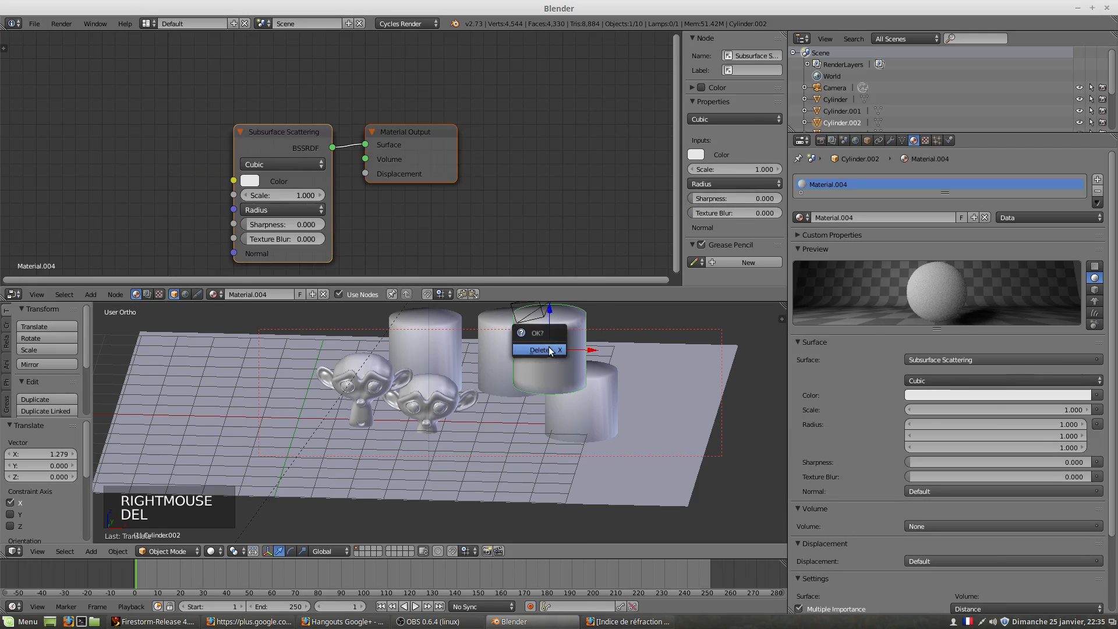
left_click(548, 350)
Draw a new render border around Cylinder.001 and preview it with rendered viewport shading.
right_click(583, 397)
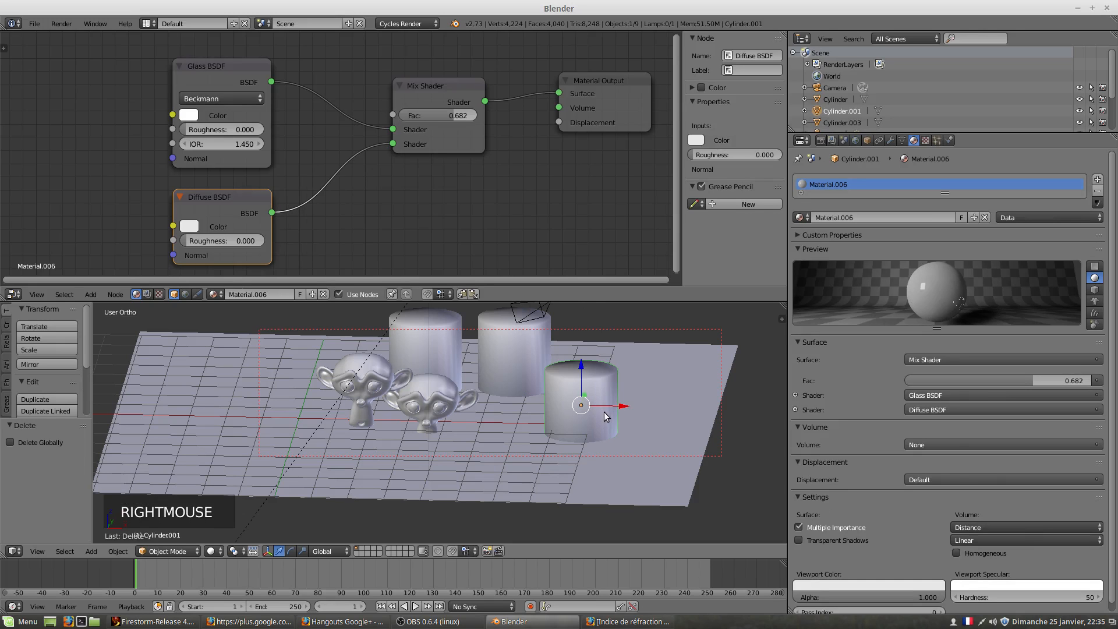
scroll(610, 422, "up", 2)
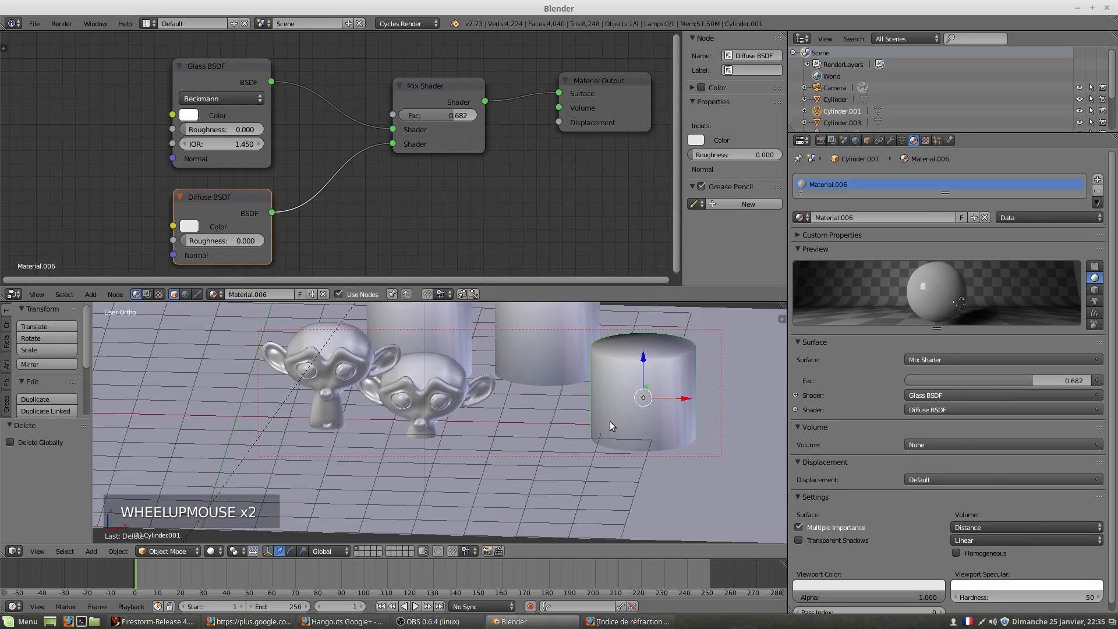
middle_click_drag(640, 417, 486, 411, "shift")
scroll(507, 404, "up", 1)
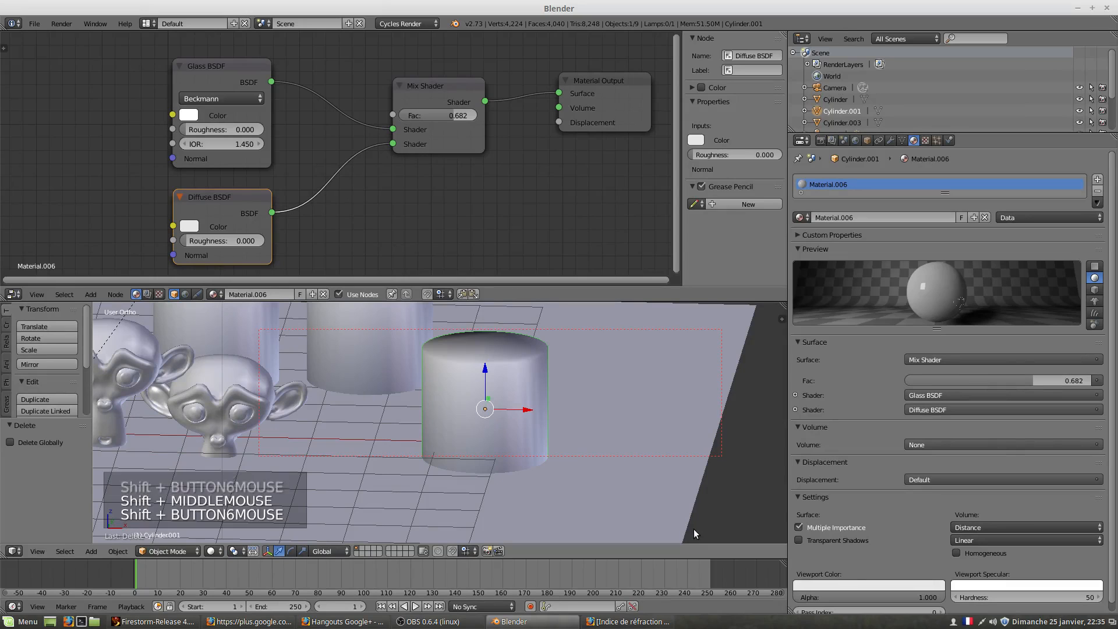
key("ctrl+b")
left_click_drag(501, 491, 332, 313)
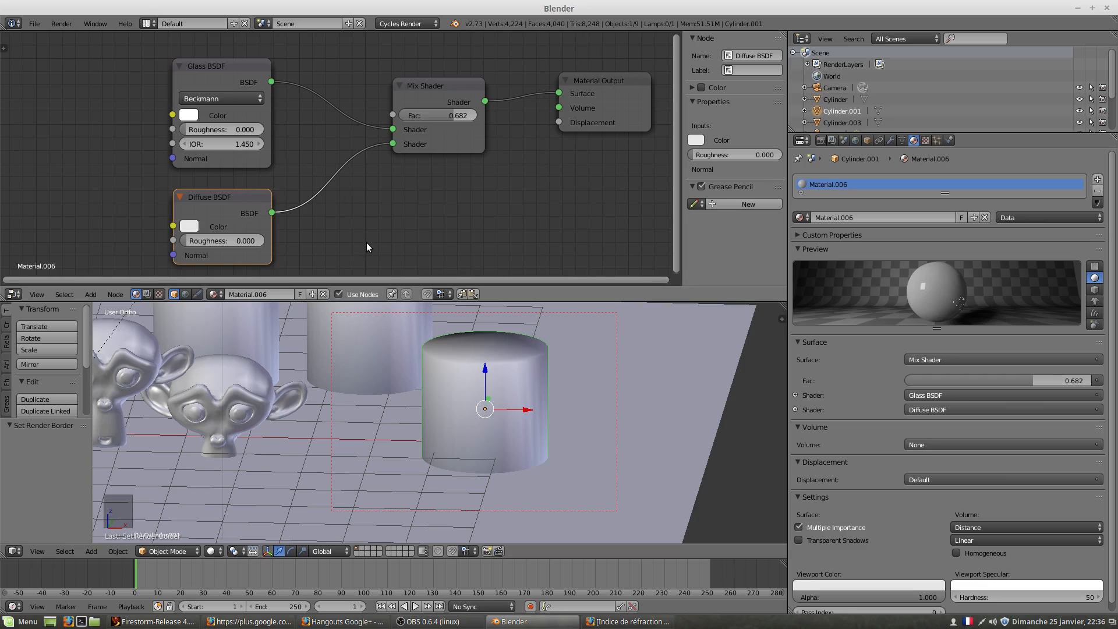
key("shift+z")
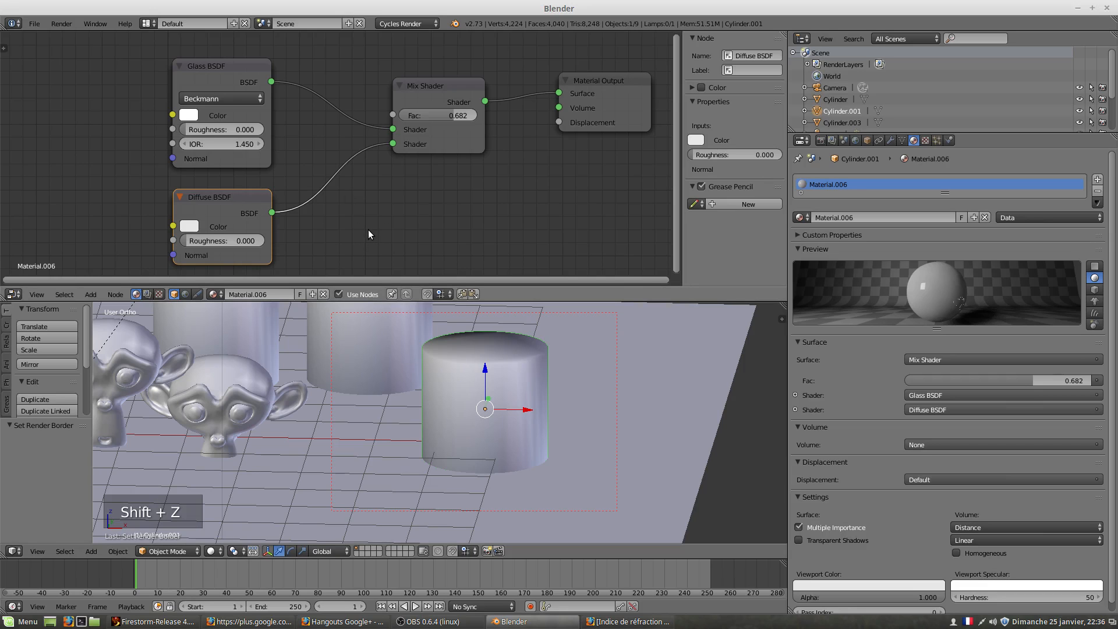
key("shift+z")
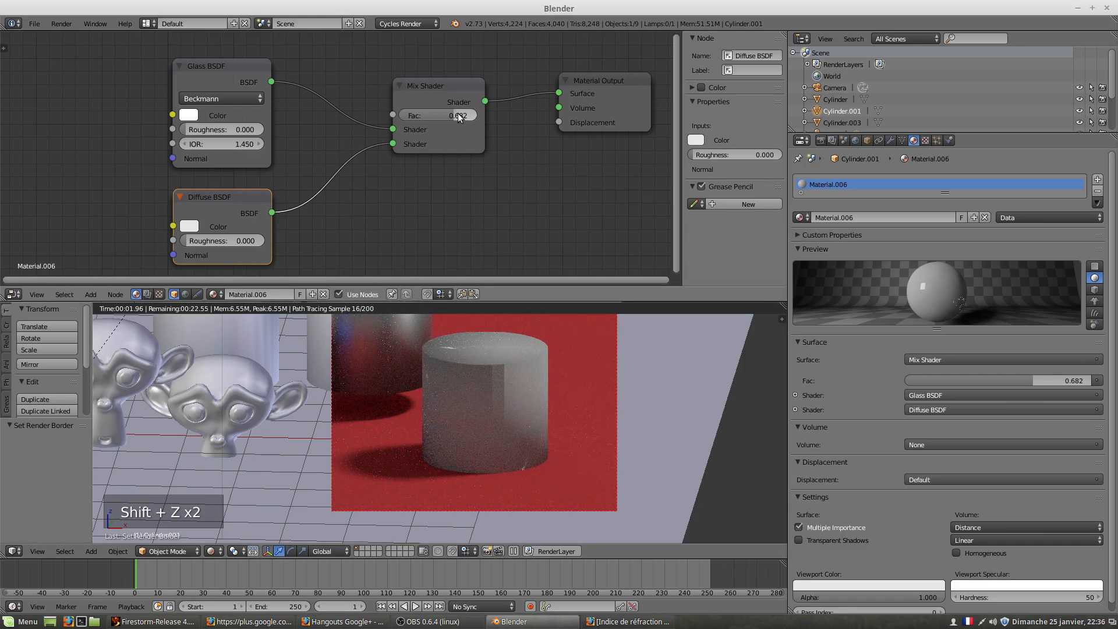
Try Mix Shader factors of 0.227 and 0.445 on the glass and diffuse mix.
left_click_drag(447, 113, 415, 113)
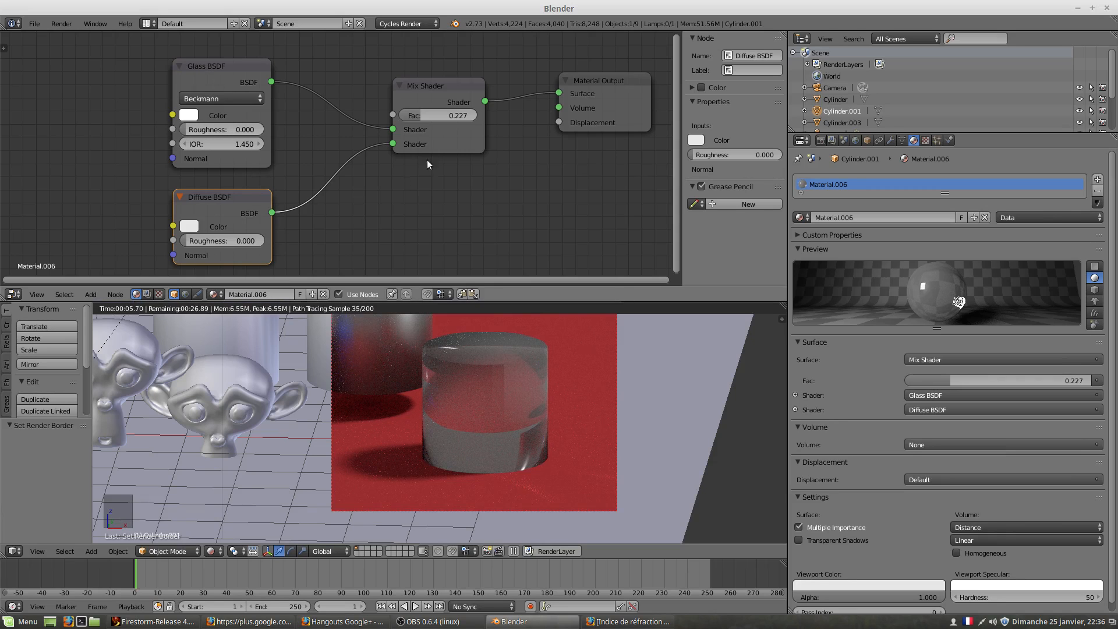
left_click_drag(418, 116, 435, 116)
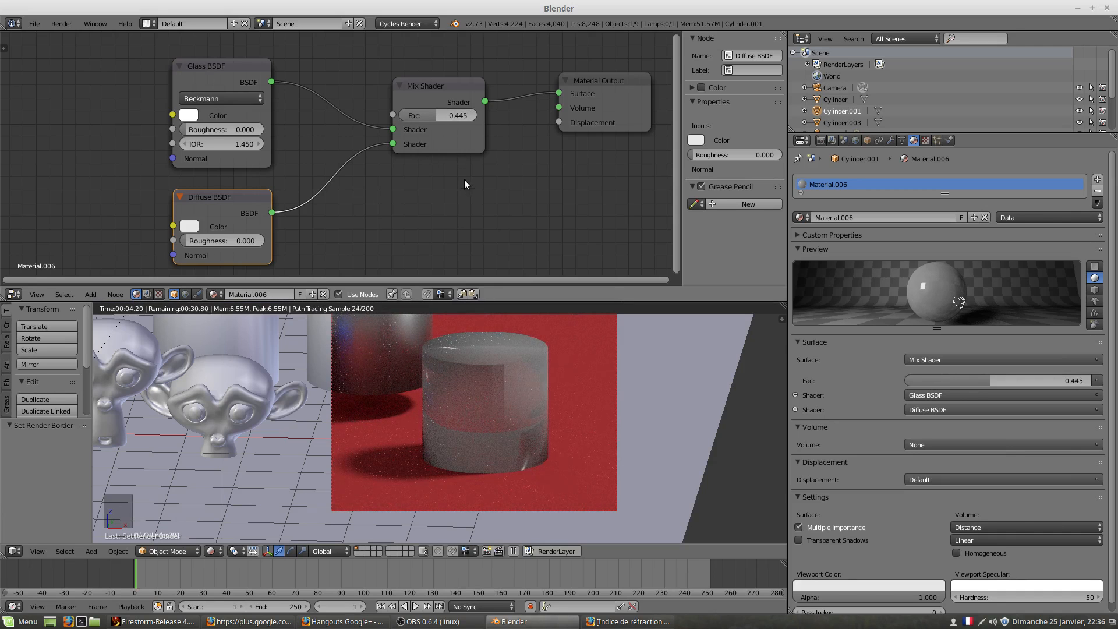
Change the Diffuse BSDF colour to blue and set the Mix Shader's factor to 0.382.
left_click(189, 226)
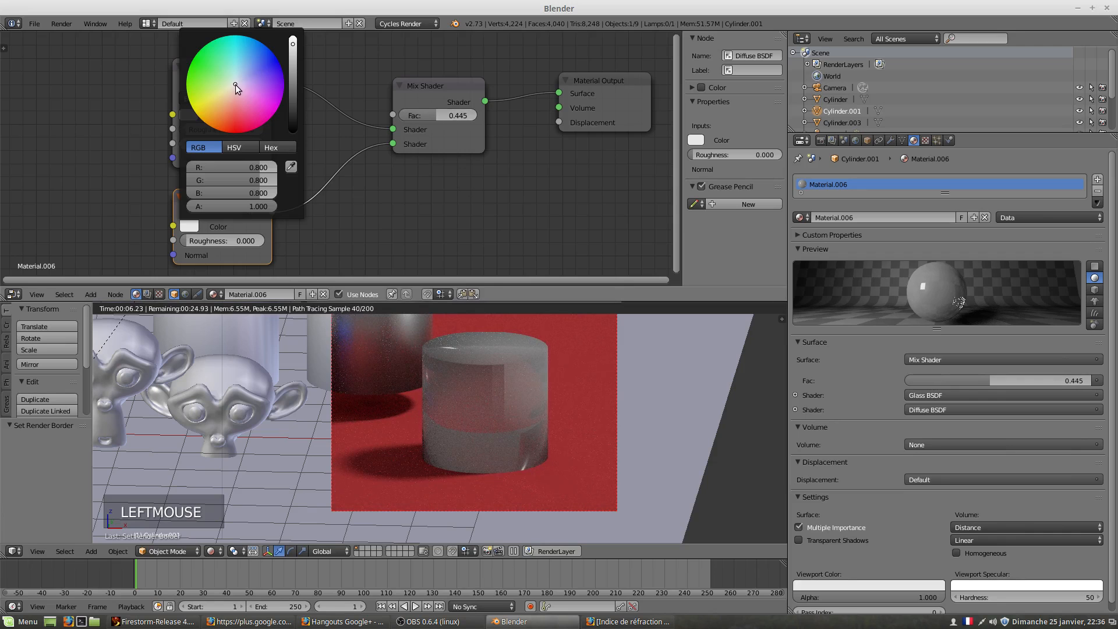
left_click_drag(235, 85, 271, 68)
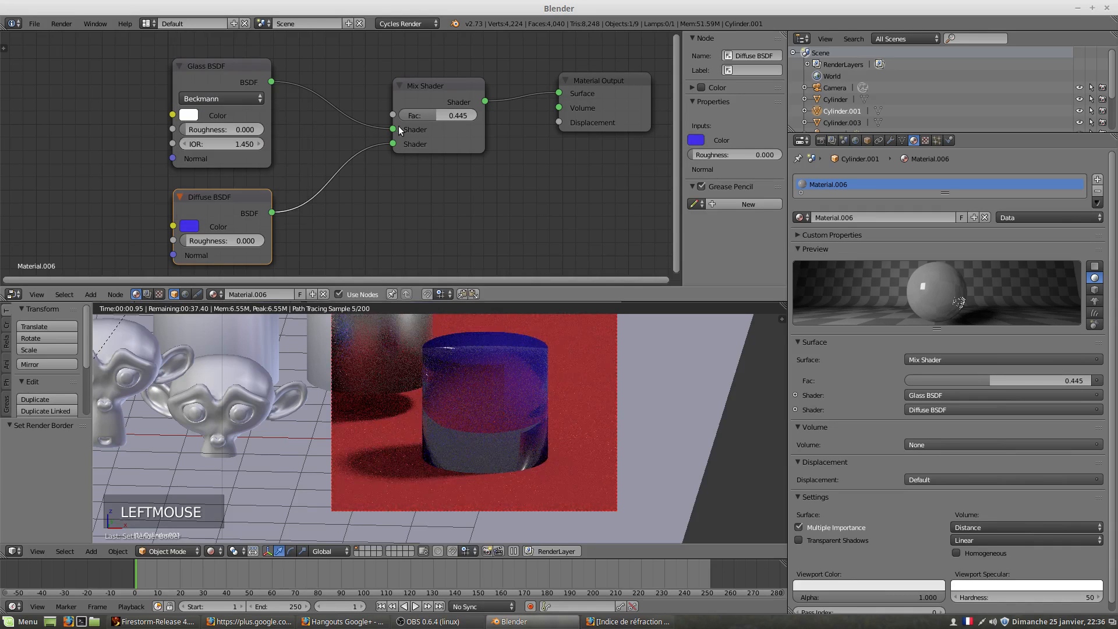
mouse_move(427, 117)
left_mouse_down()
mouse_move(417, 114)
mouse_move(431, 113)
left_mouse_up()
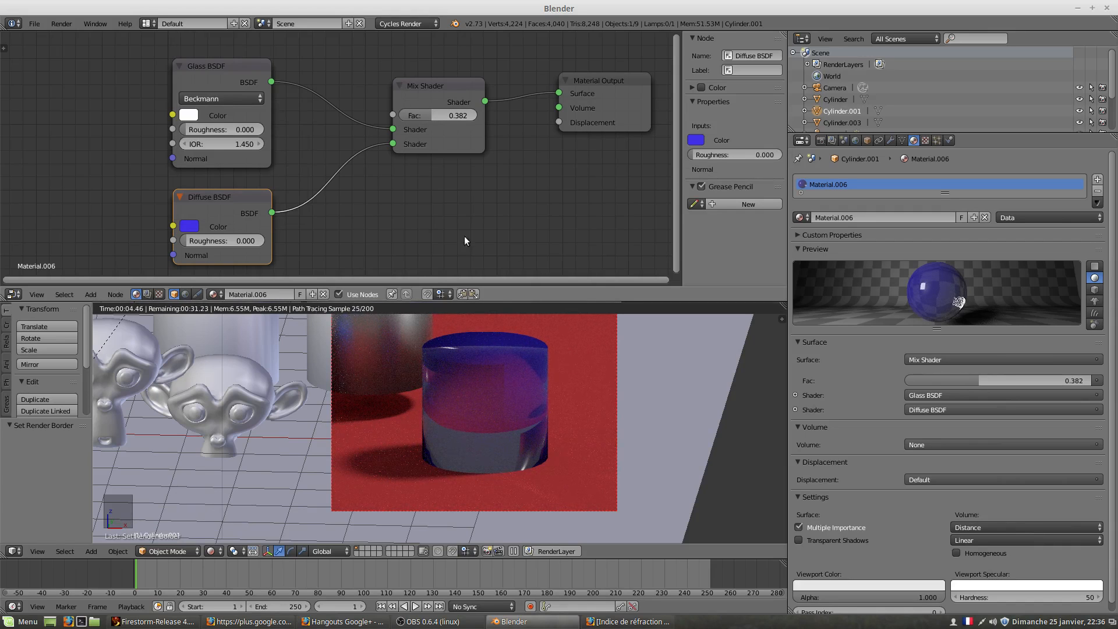
Shift the Mix Shader node slightly toward the BSDF nodes and place a duplicate of it in the empty space below.
scroll(475, 210, "down", 5)
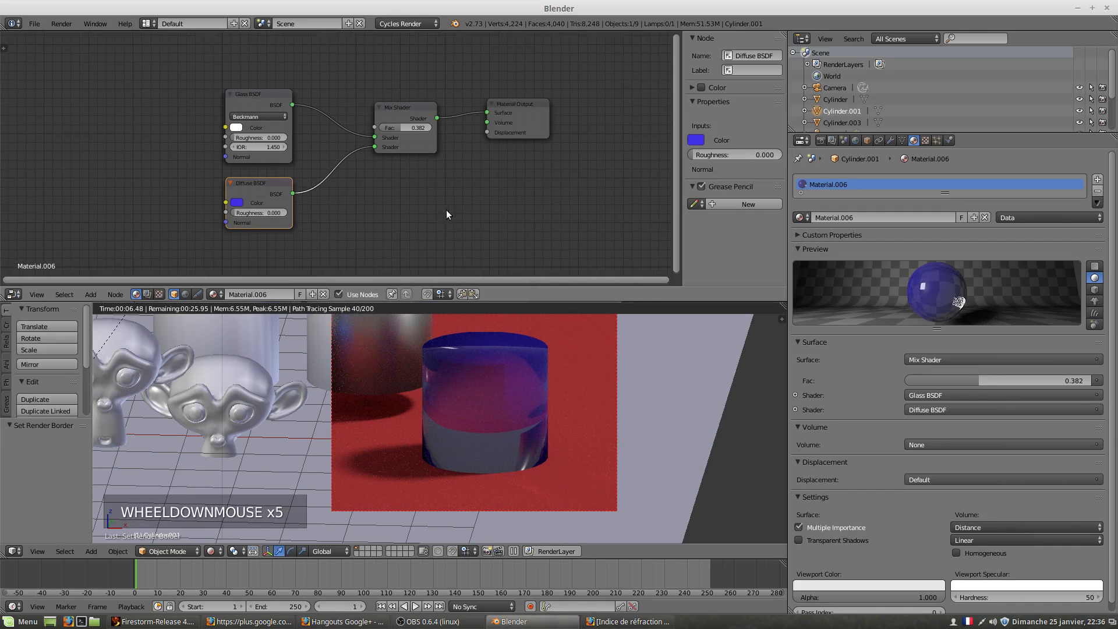
mouse_move(446, 210)
middle_mouse_down()
mouse_move(434, 200)
mouse_move(460, 193)
middle_mouse_up()
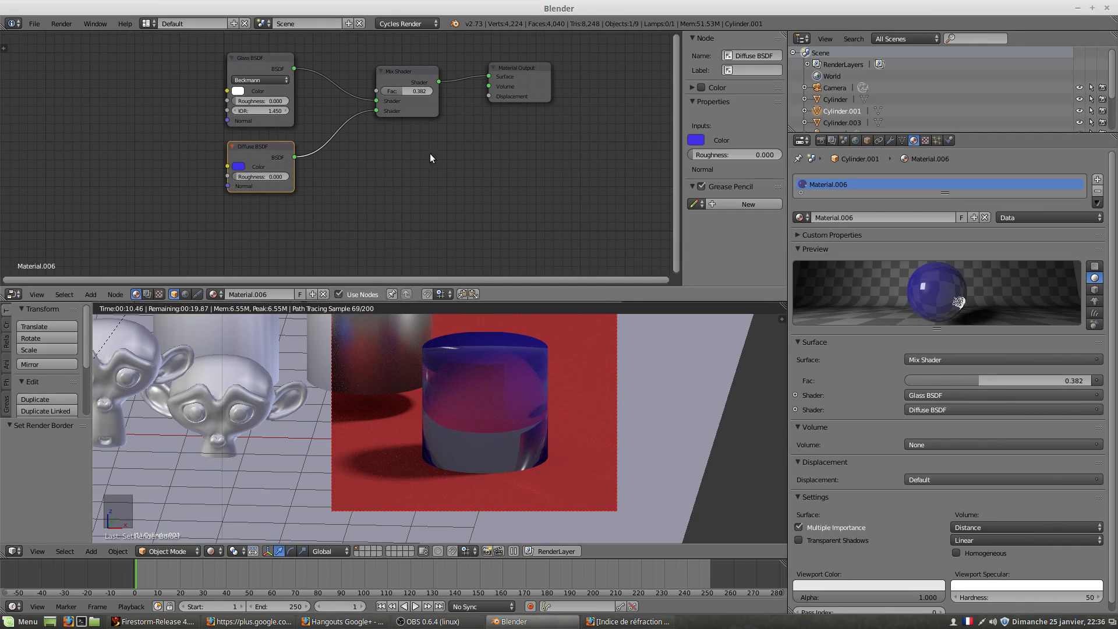
left_click(460, 183)
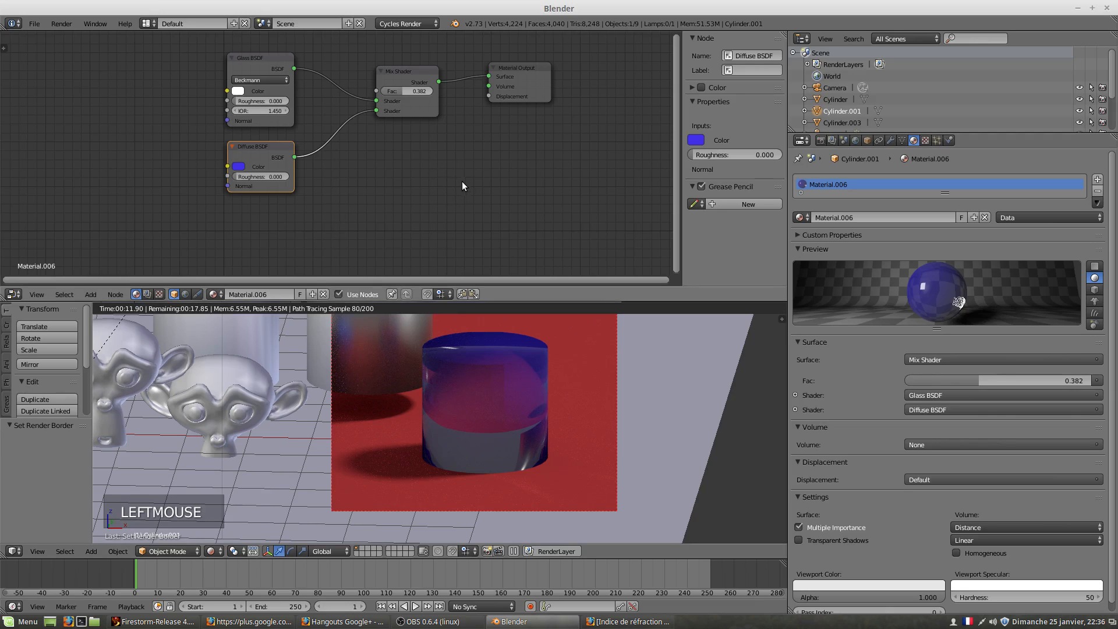
left_click(422, 111)
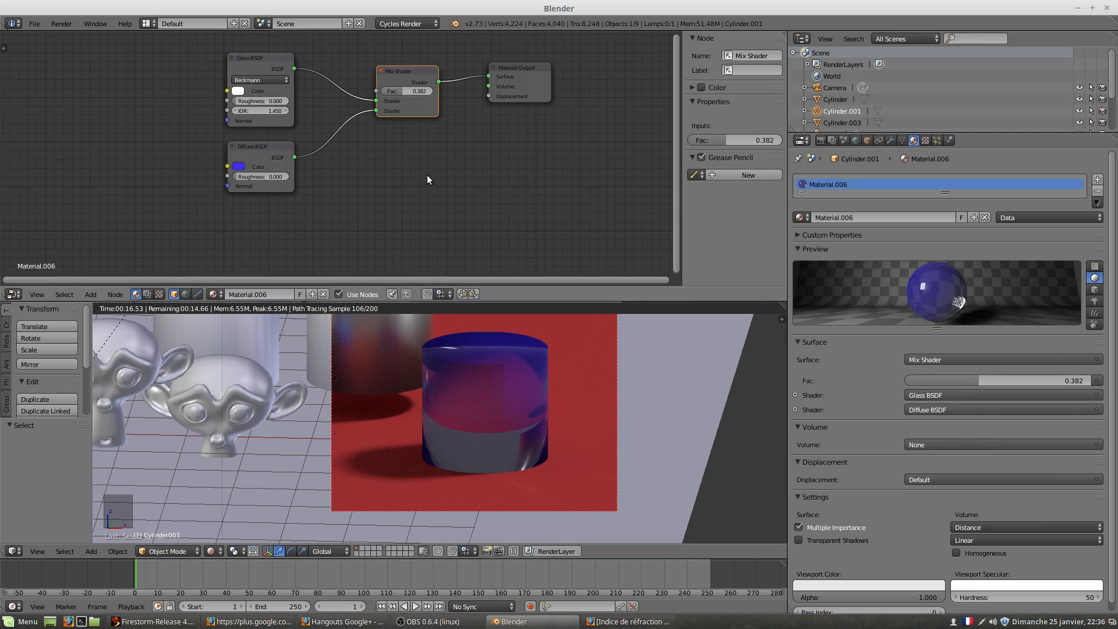
left_click_drag(410, 72, 395, 68)
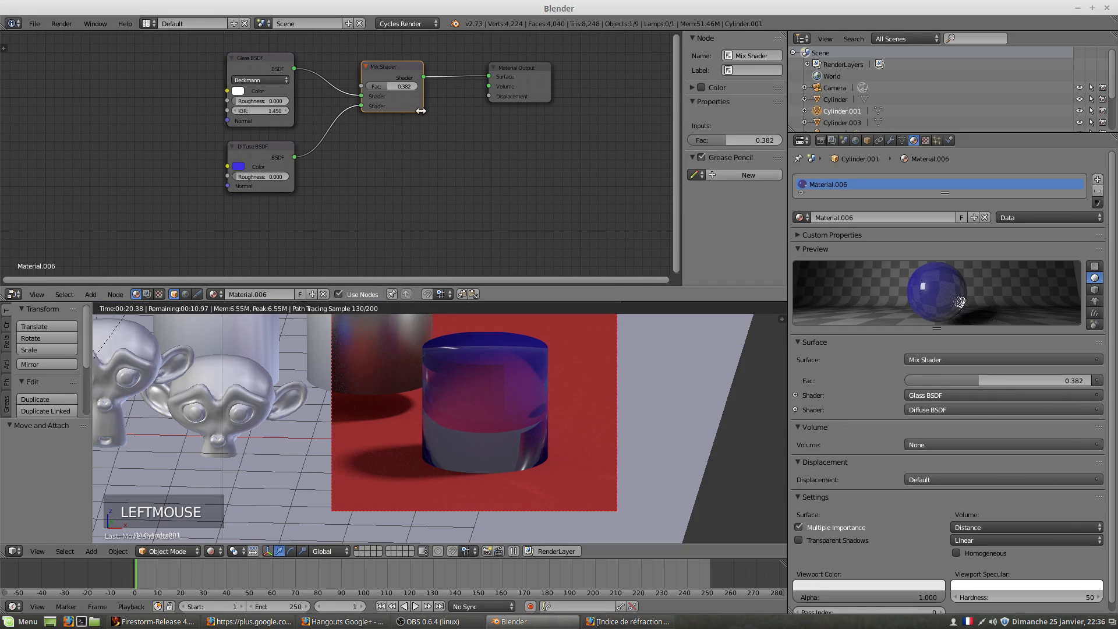
key("shift+d")
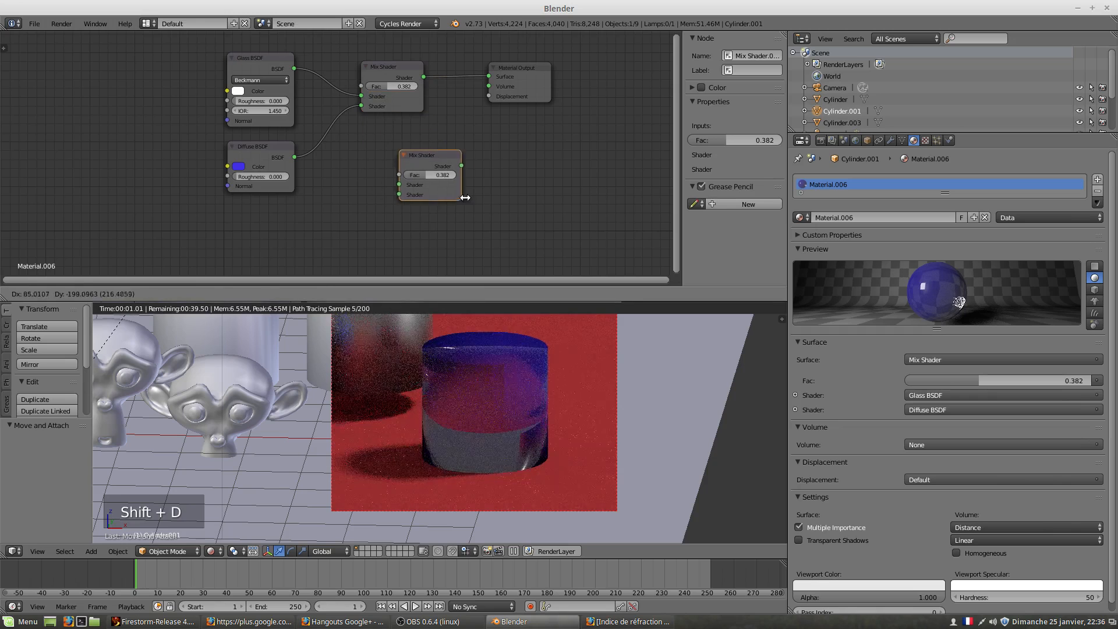
left_click(469, 201)
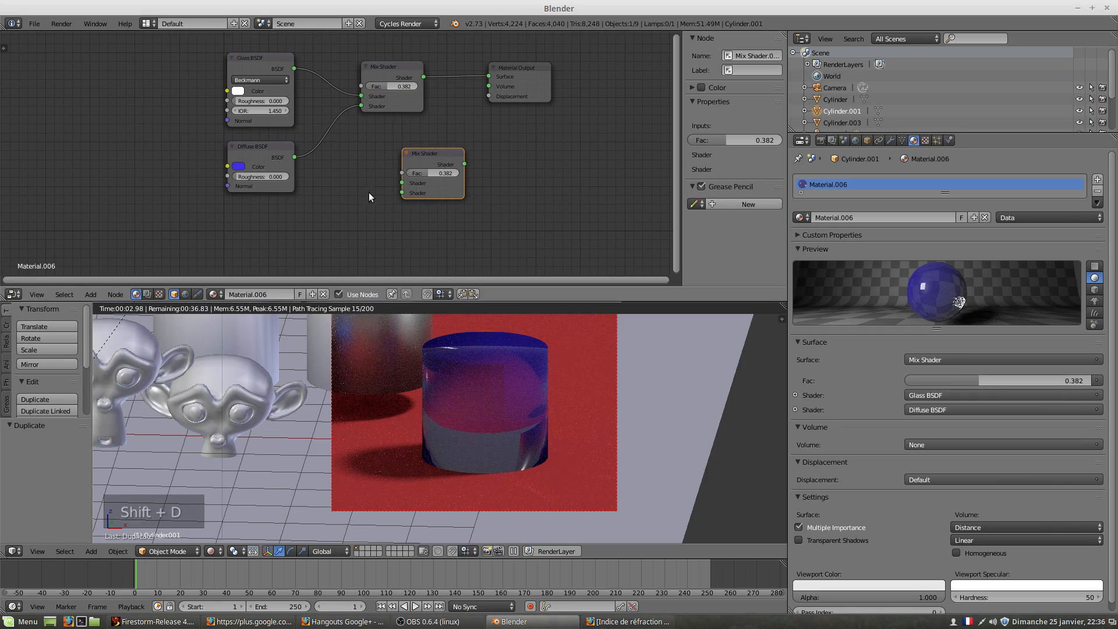
Duplicate the blue Diffuse BSDF below the original and connect the copy to the duplicated Mix Shader's second shader input.
left_click(260, 147)
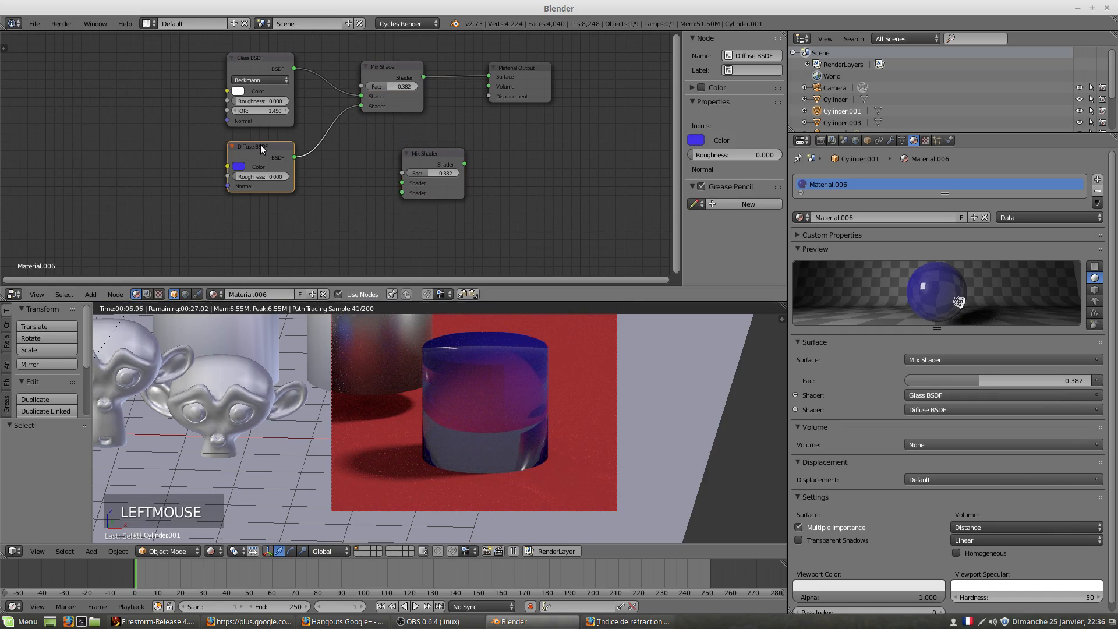
key("shift+d")
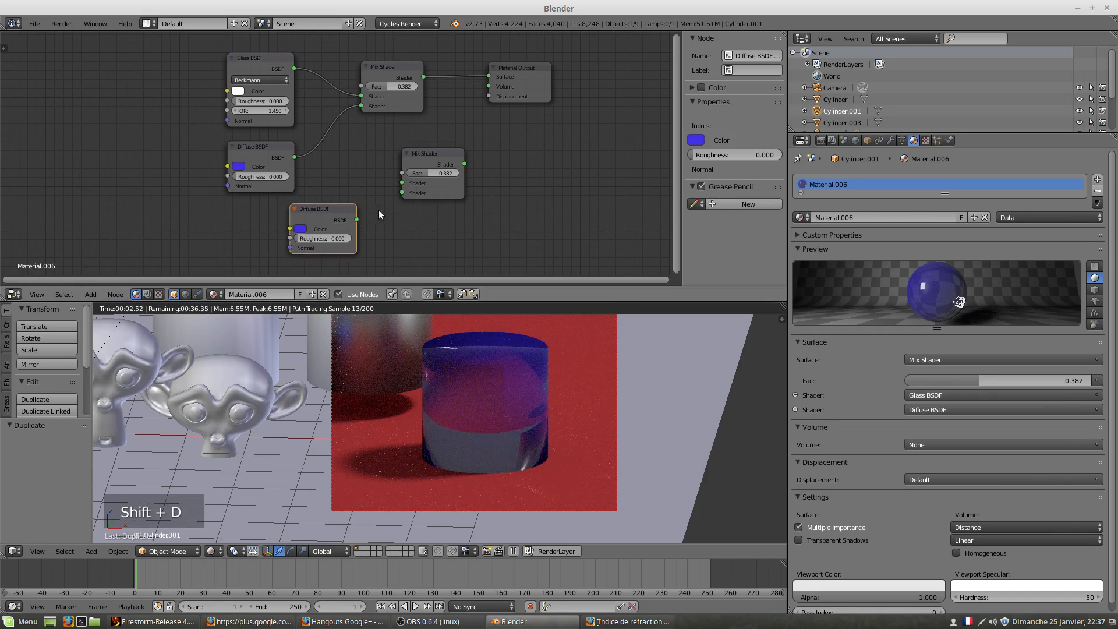
left_click_drag(357, 220, 401, 192)
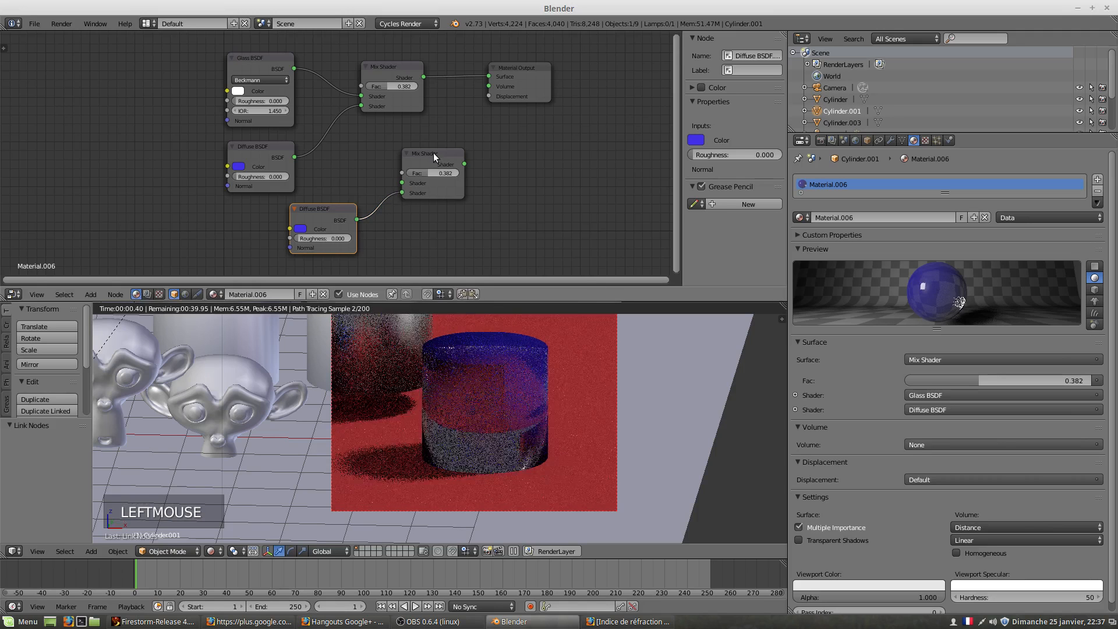
Chain the second Mix Shader between the first Mix Shader and a moved-out Material Output, using its first shader input and the Surface input.
left_click_drag(433, 153, 489, 156)
left_click_drag(519, 68, 624, 70)
left_click_drag(497, 155, 516, 76)
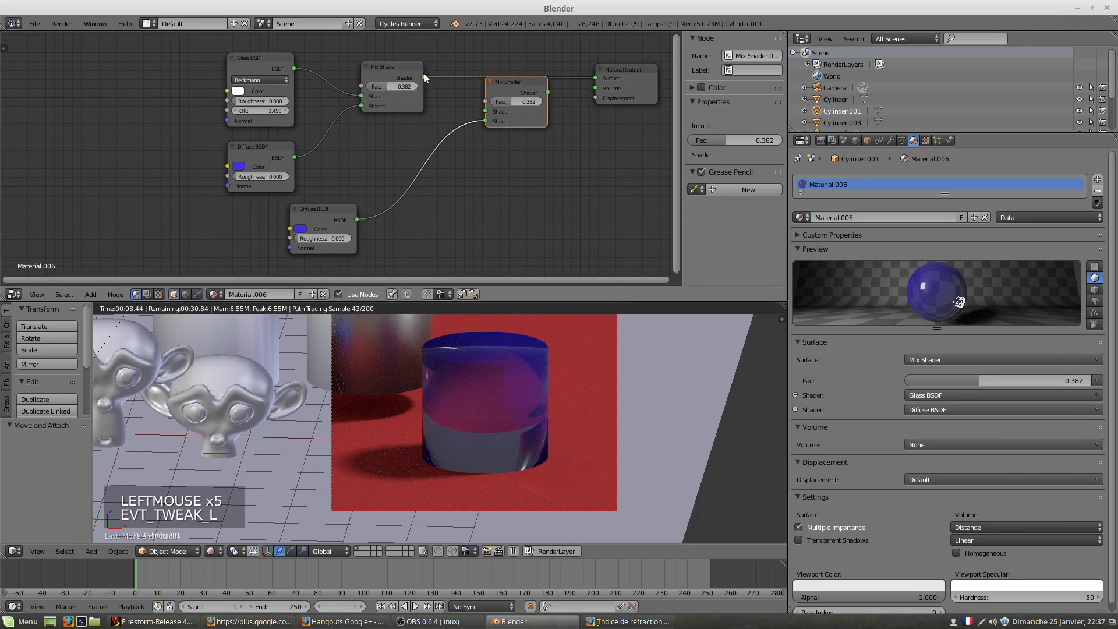
left_click_drag(423, 76, 485, 110)
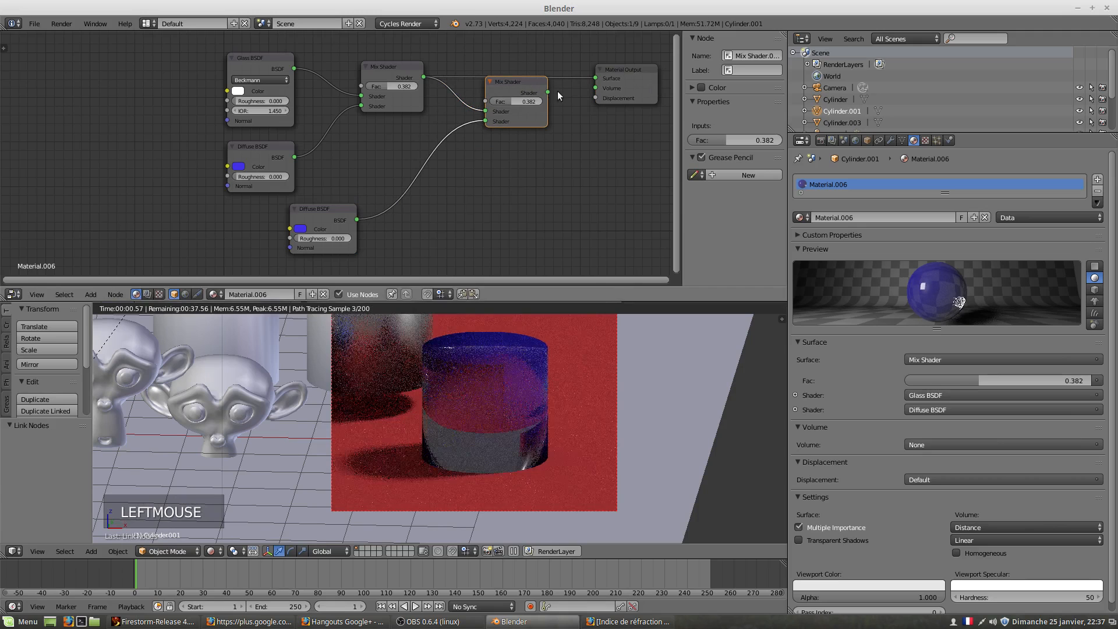
left_click_drag(548, 91, 595, 79)
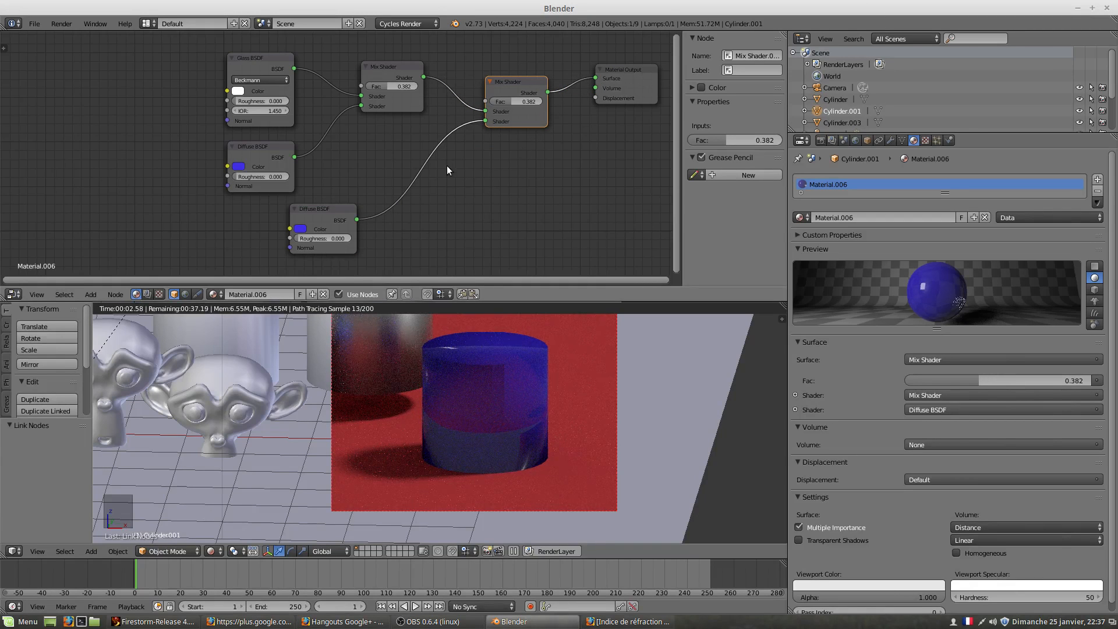
Change the duplicated Diffuse BSDF's colour to green, keeping the original Diffuse BSDF blue.
left_click(301, 229)
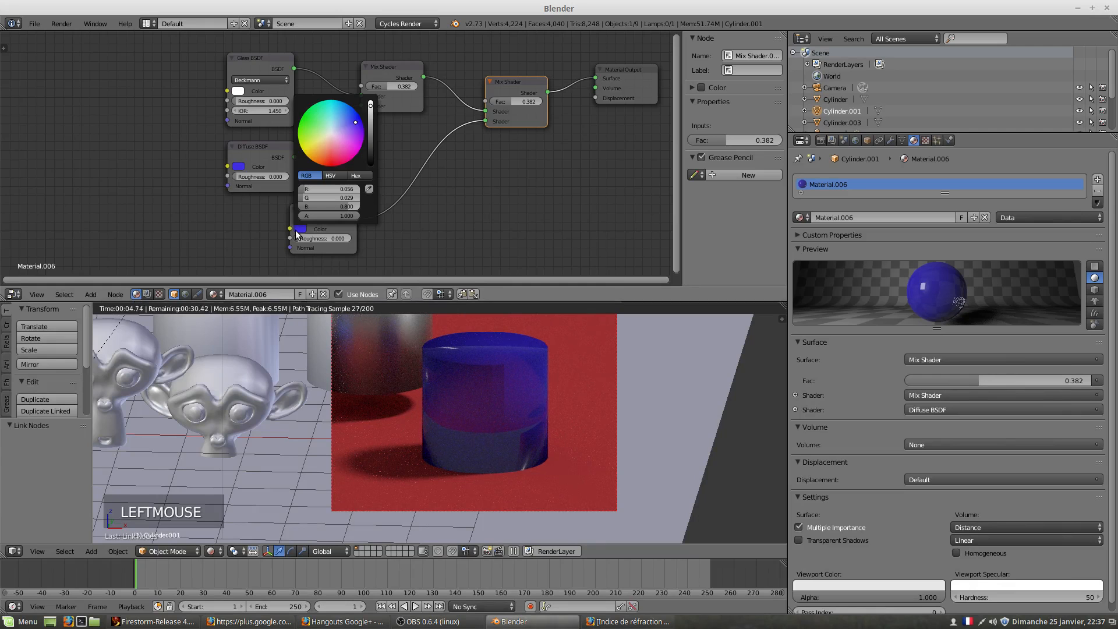
mouse_move(352, 124)
left_mouse_down()
mouse_move(349, 153)
mouse_move(299, 124)
left_mouse_up()
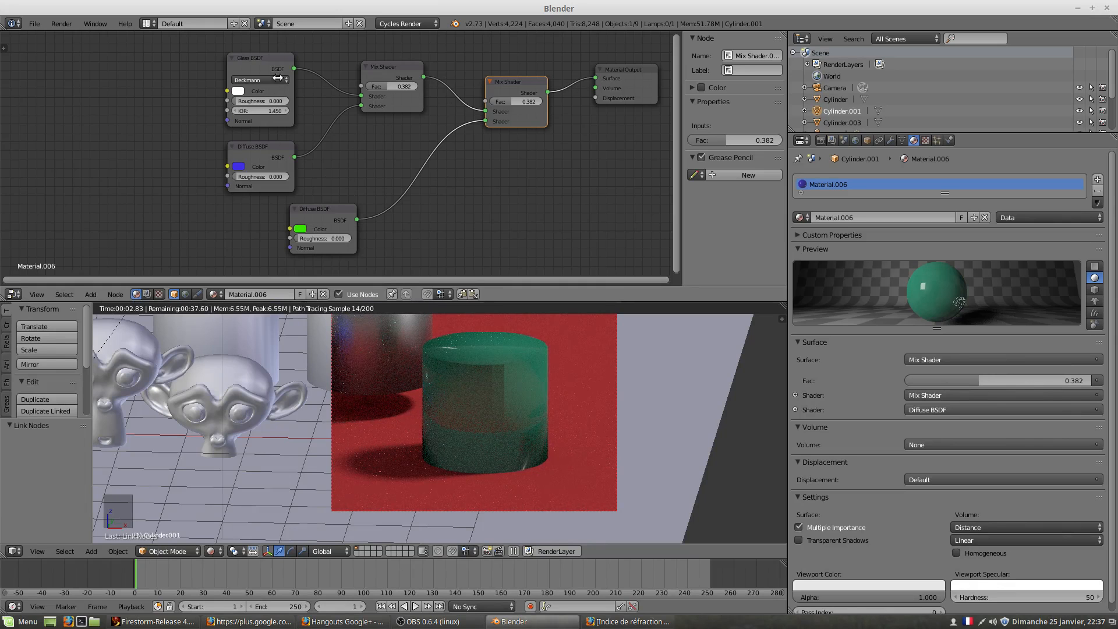
left_click(249, 146)
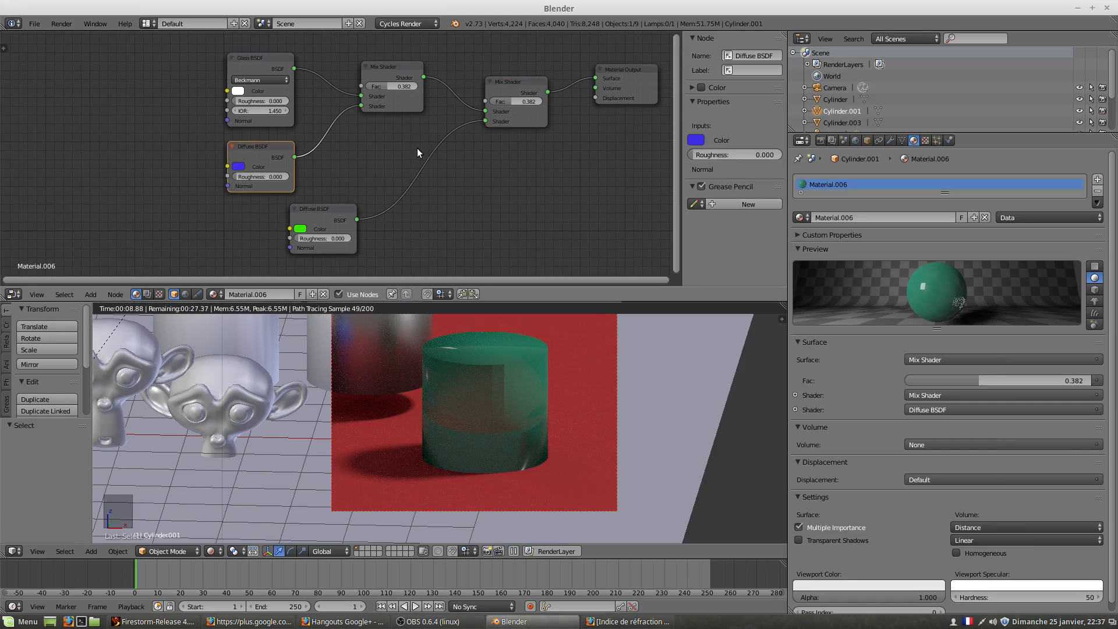
Move the green Diffuse BSDF beneath the first Mix Shader and set the second Mix Shader's factor to 0.255.
left_click_drag(354, 208, 421, 201)
mouse_move(508, 100)
left_mouse_down()
mouse_move(528, 100)
mouse_move(507, 99)
left_mouse_up()
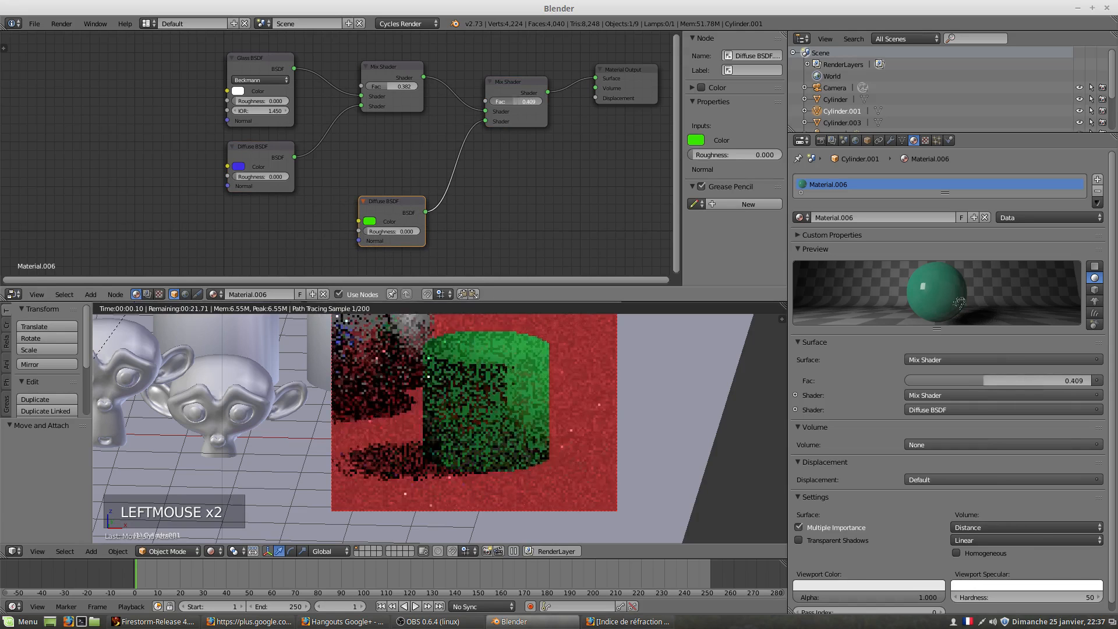
left_click_drag(520, 102, 506, 101)
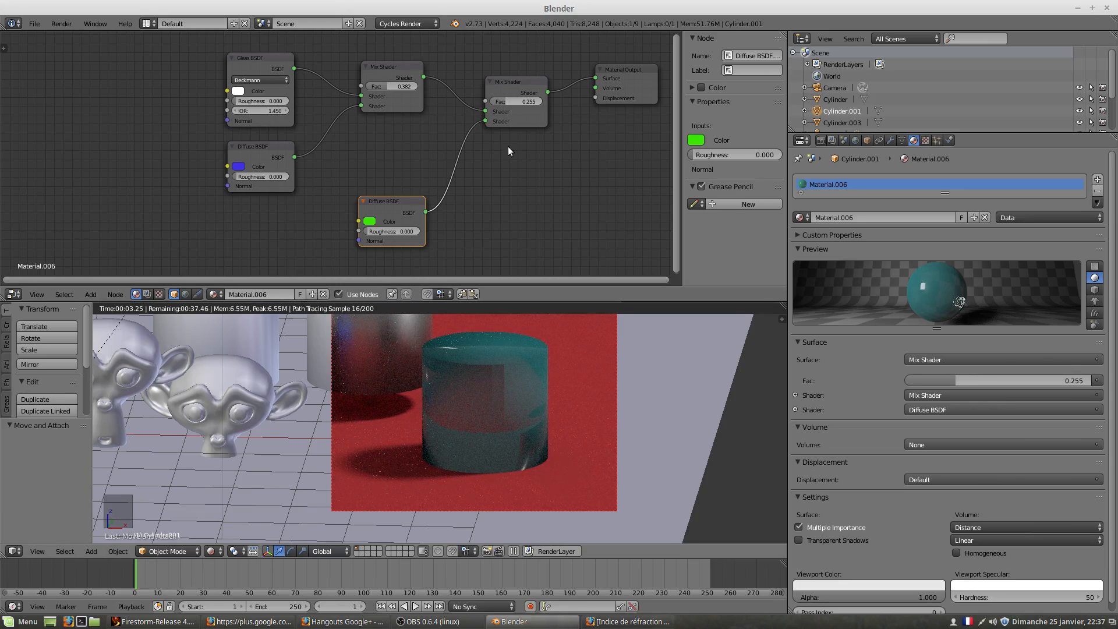
Set the second Mix Shader's factor to 0.300 and the green Diffuse BSDF's roughness to 0.800.
left_click_drag(502, 105, 441, 102)
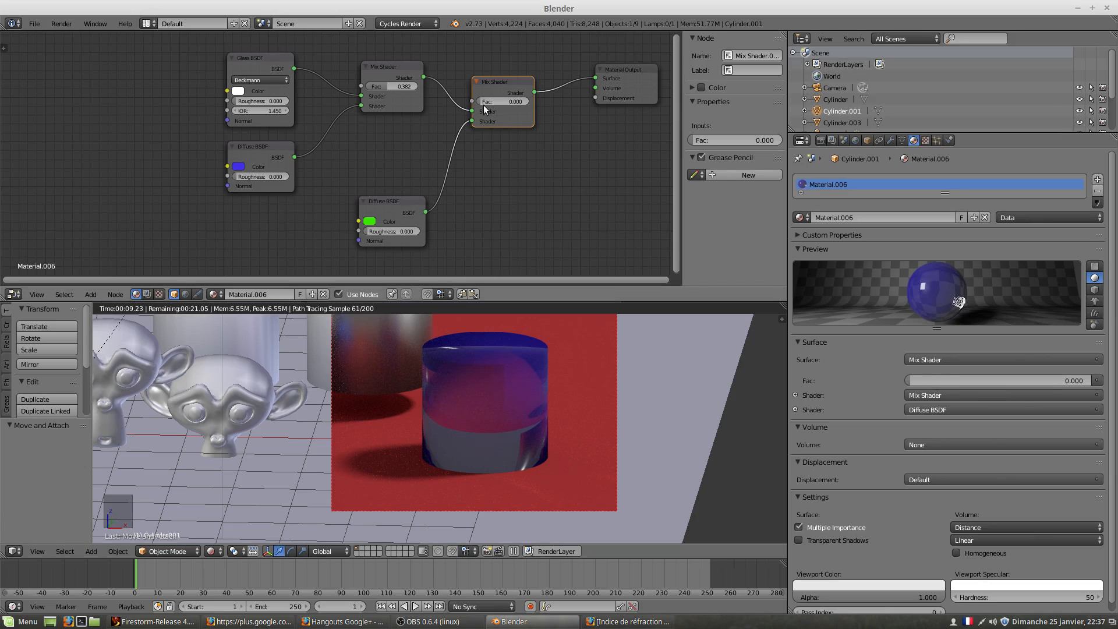
left_click_drag(486, 102, 495, 100)
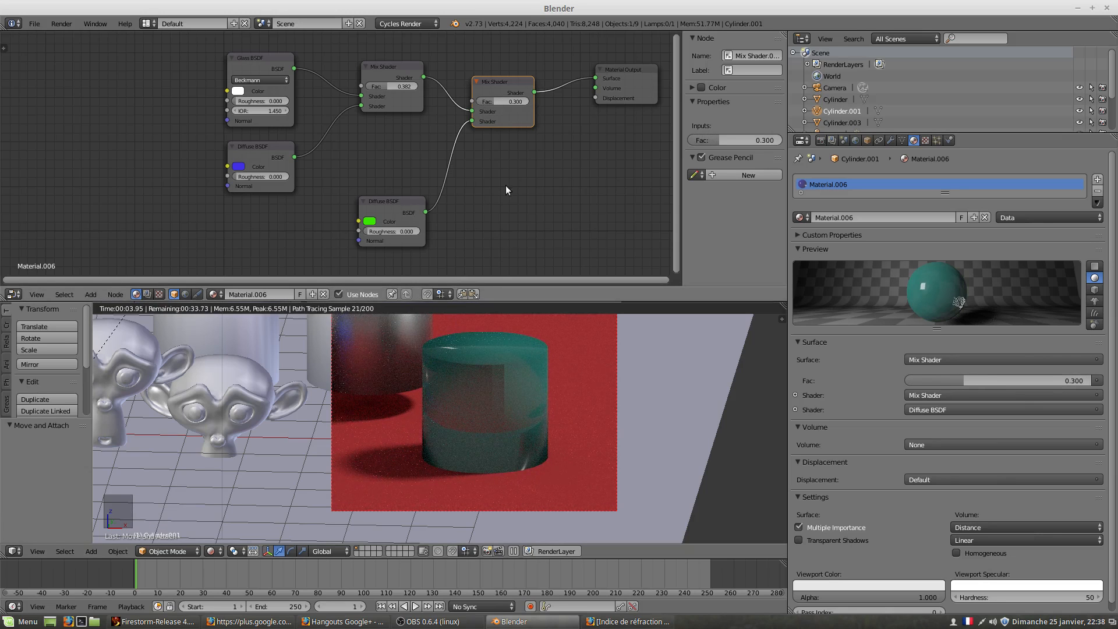
left_click_drag(381, 201, 410, 225)
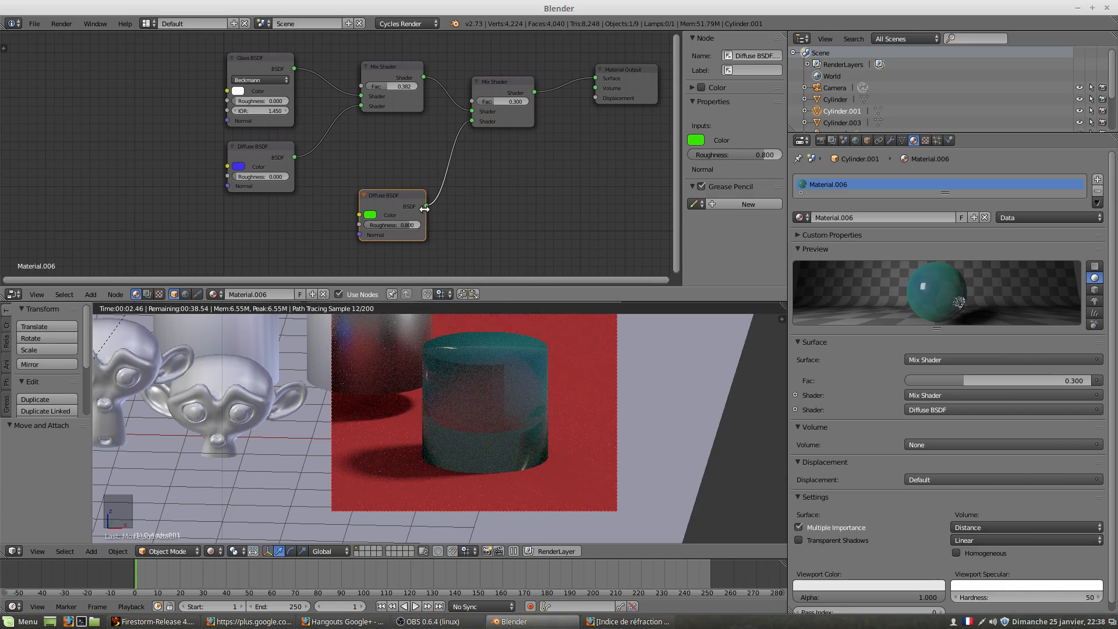
left_click_drag(408, 196, 391, 180)
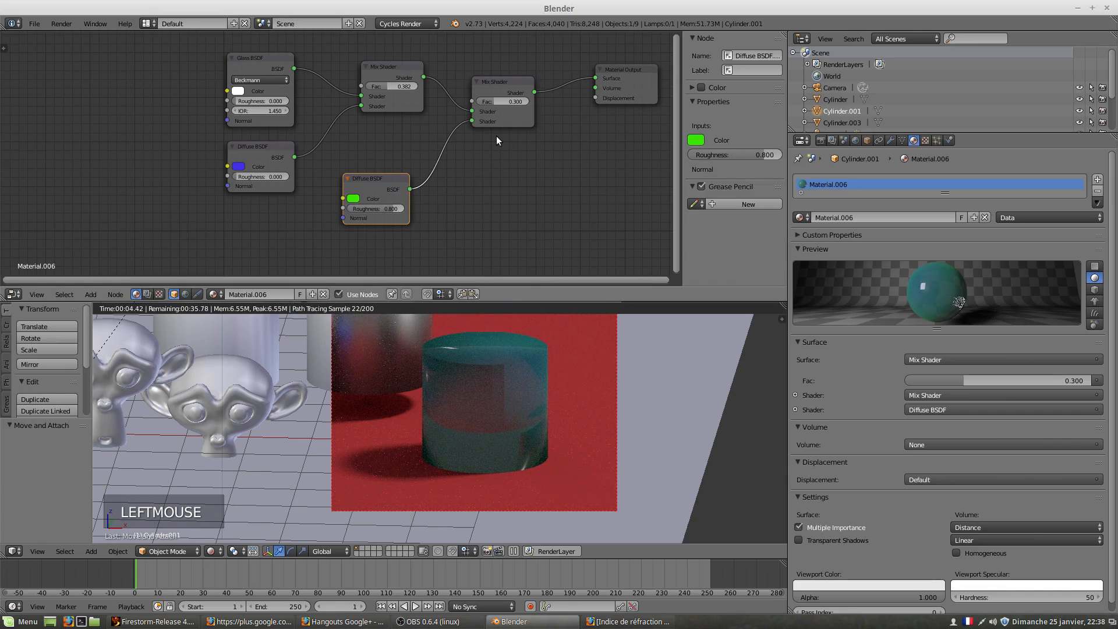
Reposition the second Mix Shader closer to the Material Output and the green Diffuse BSDF below the first Mix Shader.
left_click_drag(514, 85, 504, 83)
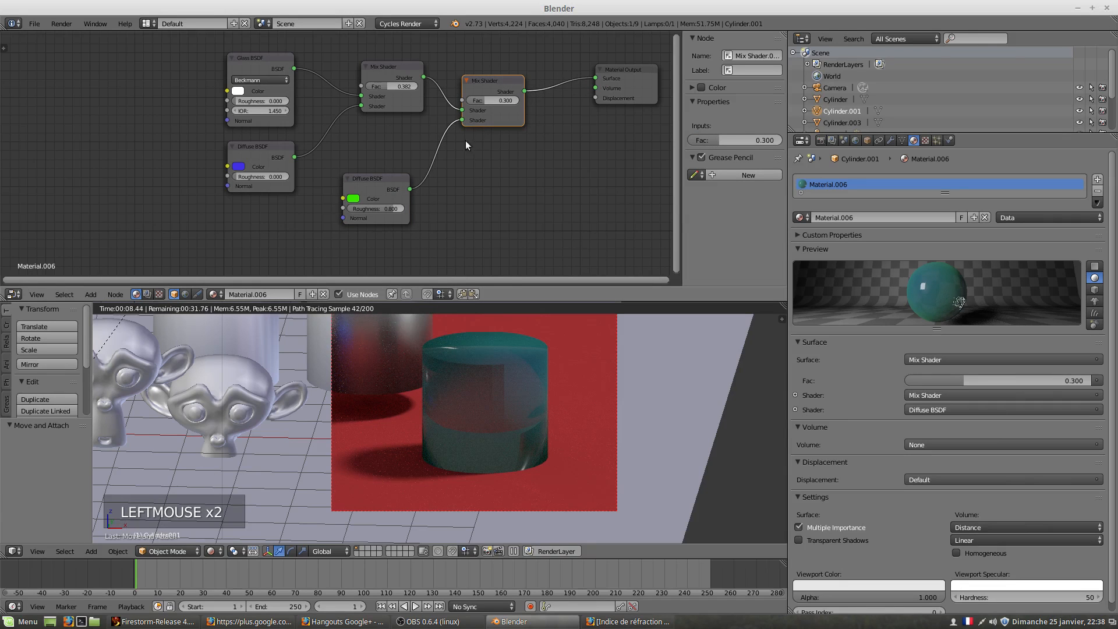
left_click_drag(509, 76, 536, 69)
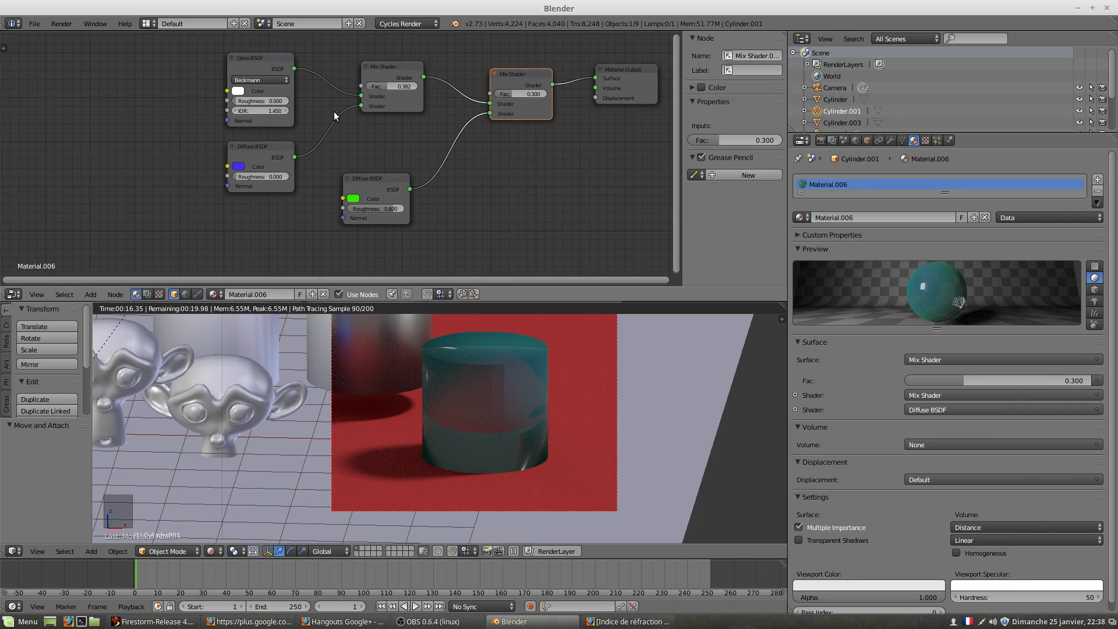
left_click_drag(392, 175, 413, 157)
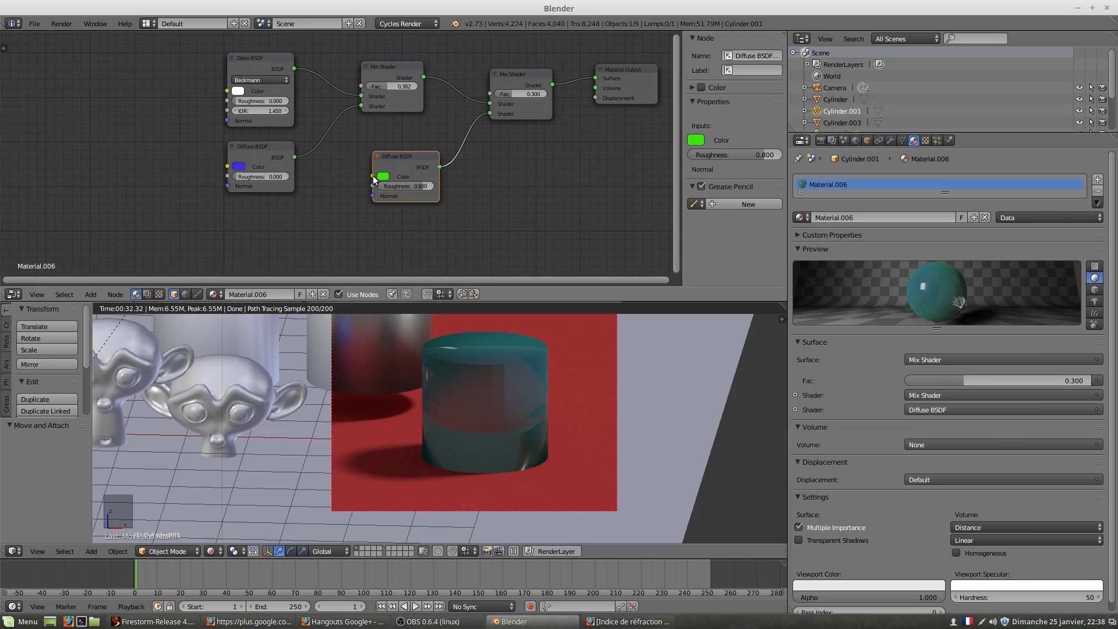
mouse_move(374, 180)
left_mouse_down()
mouse_move(342, 158)
mouse_move(355, 173)
left_mouse_up()
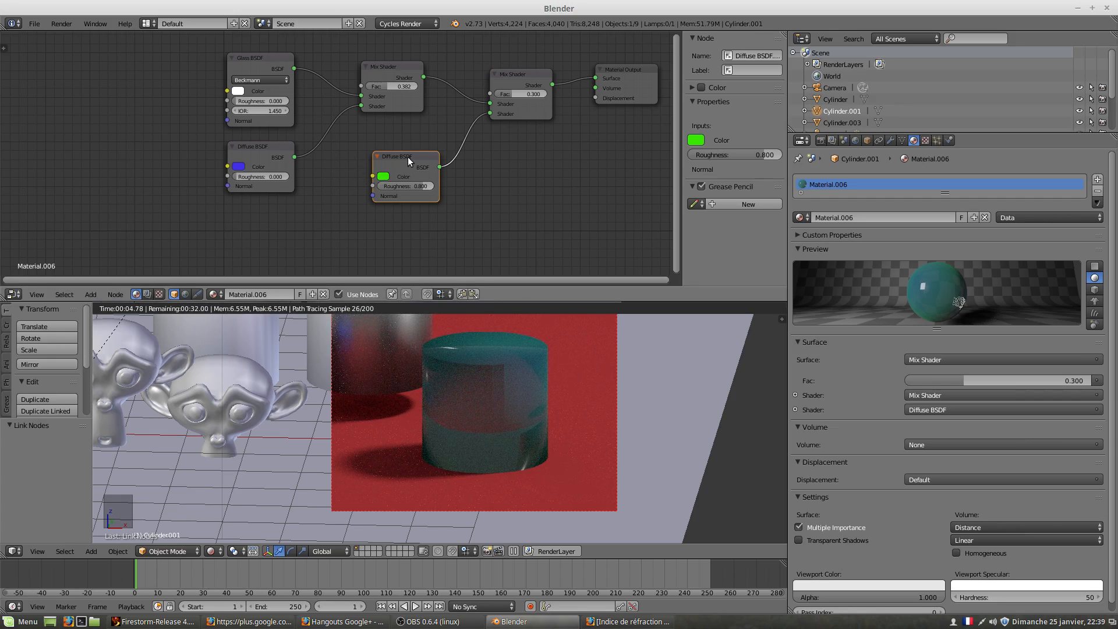
Change the green Diffuse BSDF's colour to pink and place the node directly beneath the first Mix Shader.
left_click_drag(408, 156, 476, 163)
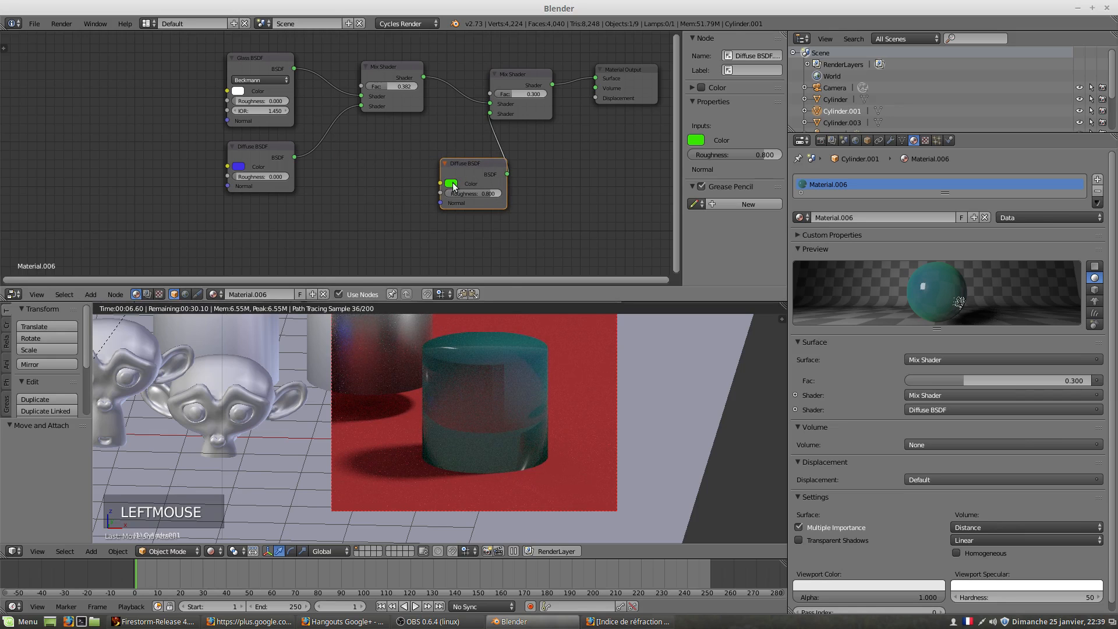
left_click(453, 185)
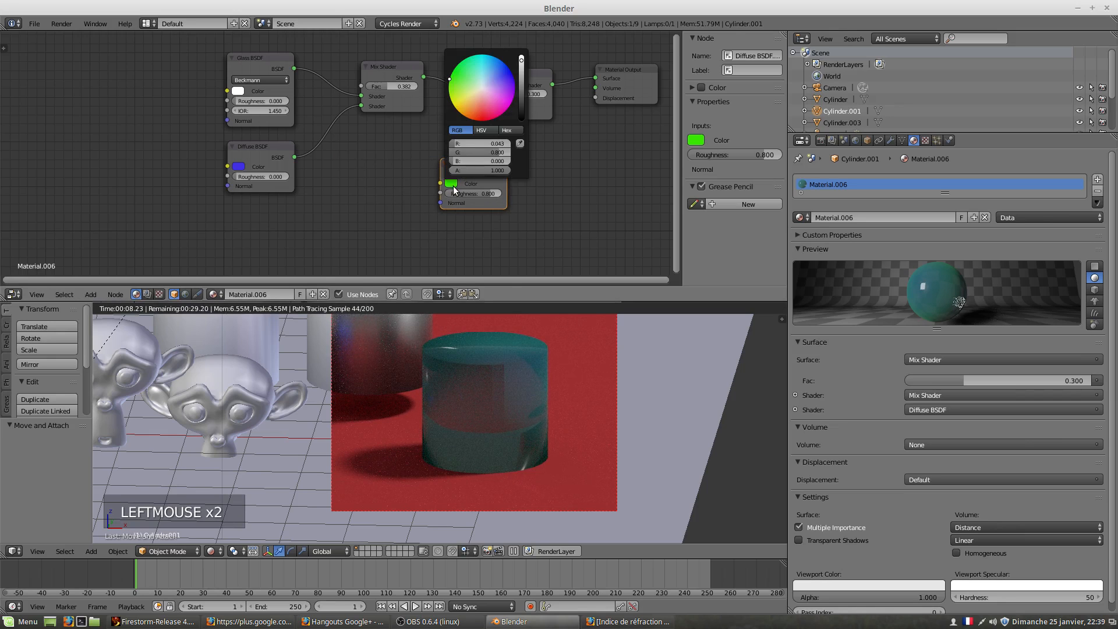
left_click(478, 114)
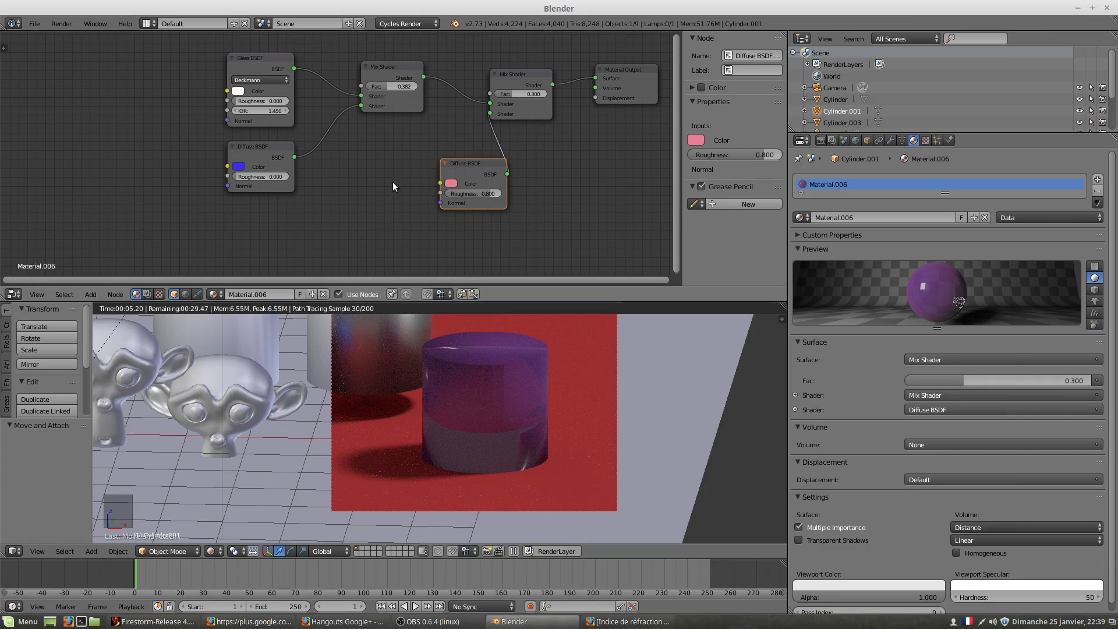
left_click_drag(479, 164, 427, 170)
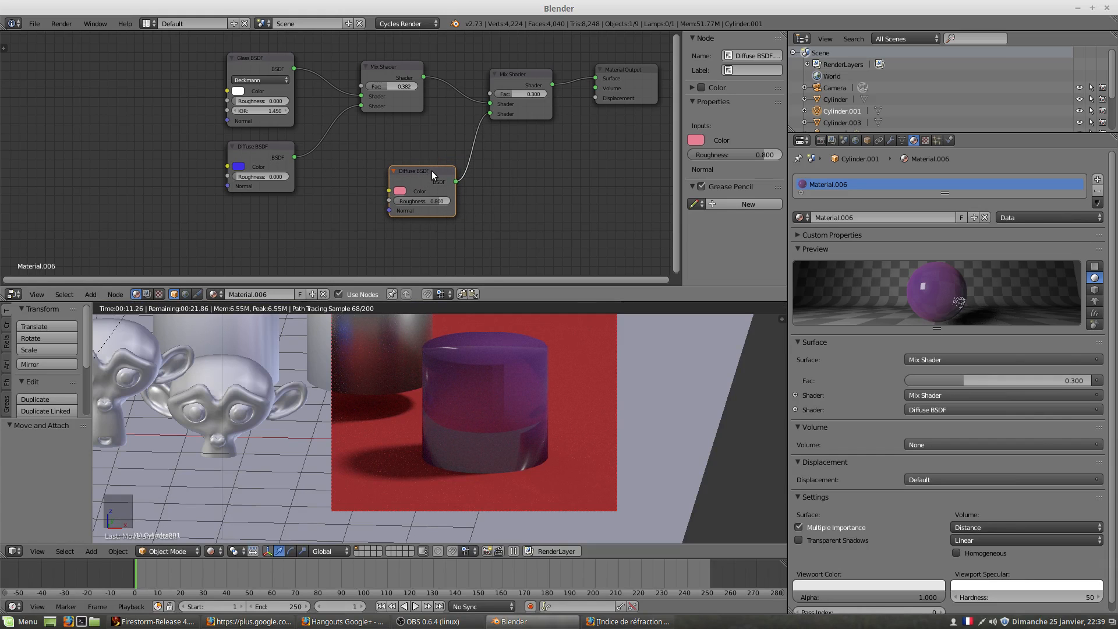
left_click_drag(433, 170, 429, 137)
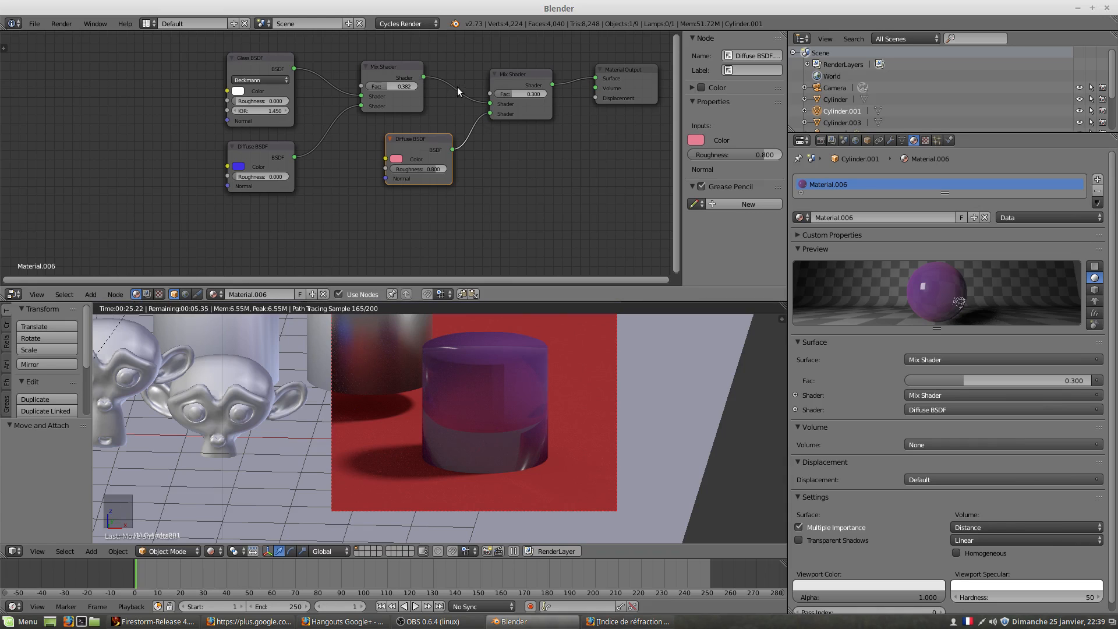
left_click_drag(421, 135, 408, 129)
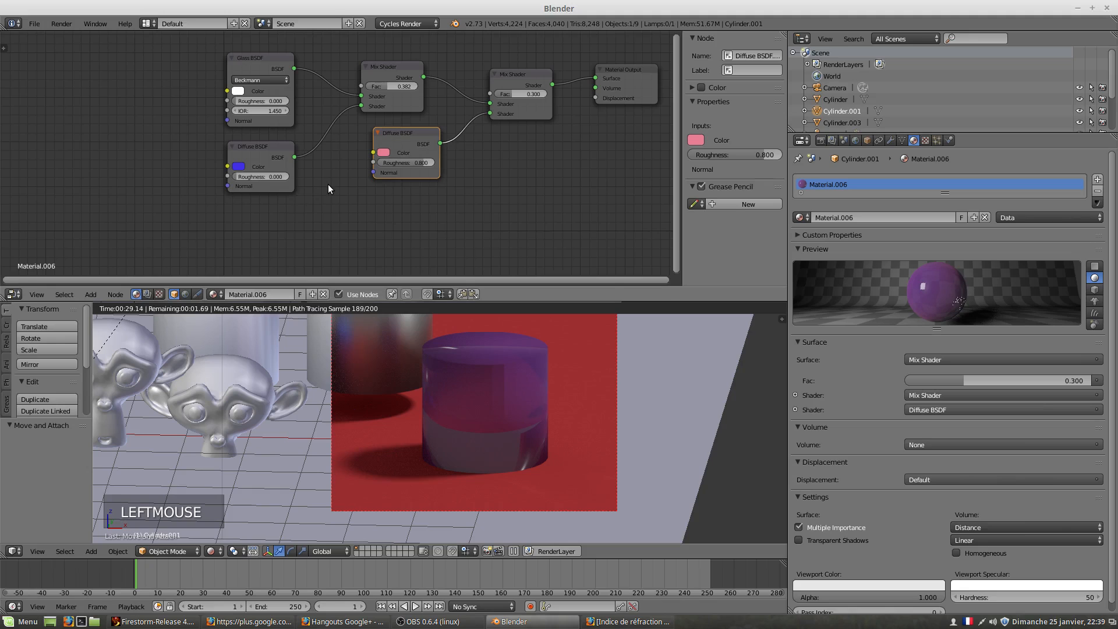
key("shift+a")
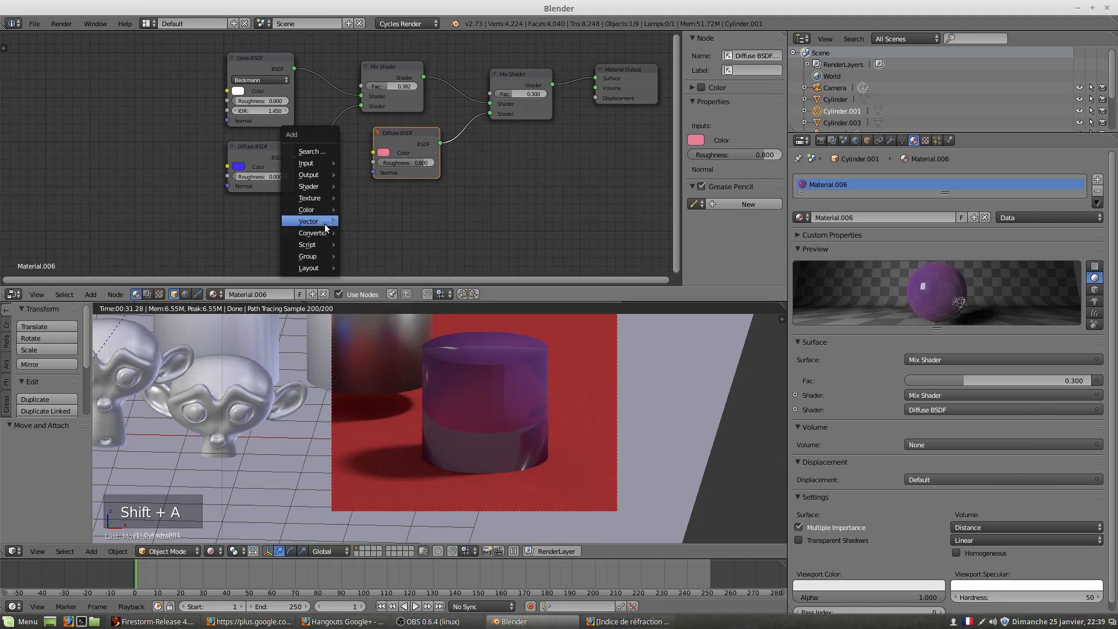
mouse_move(321, 234)
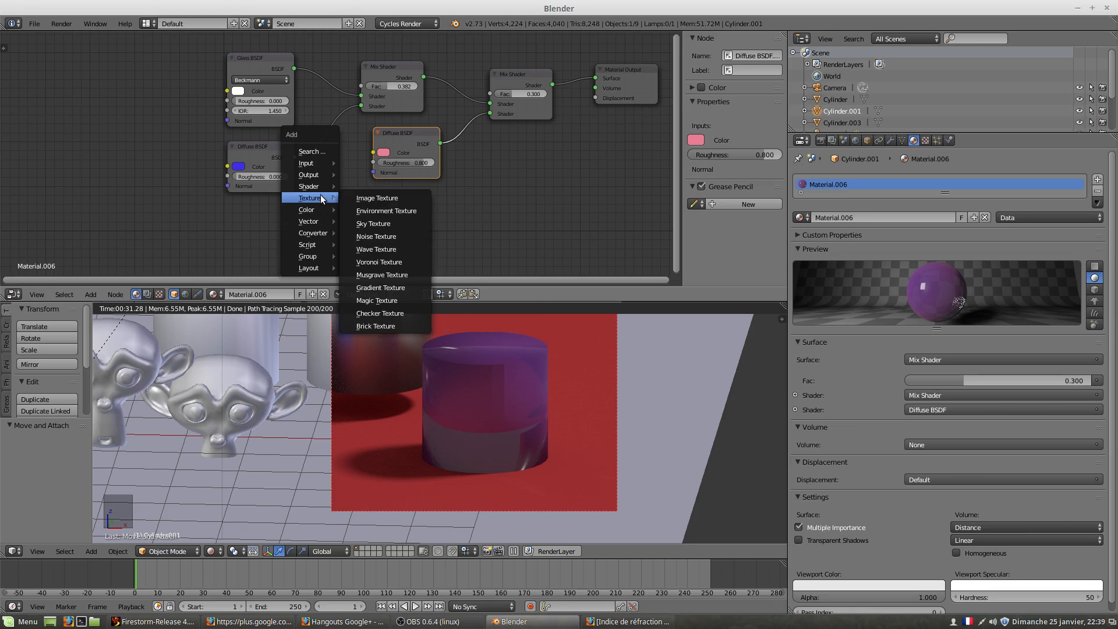
left_click(479, 188)
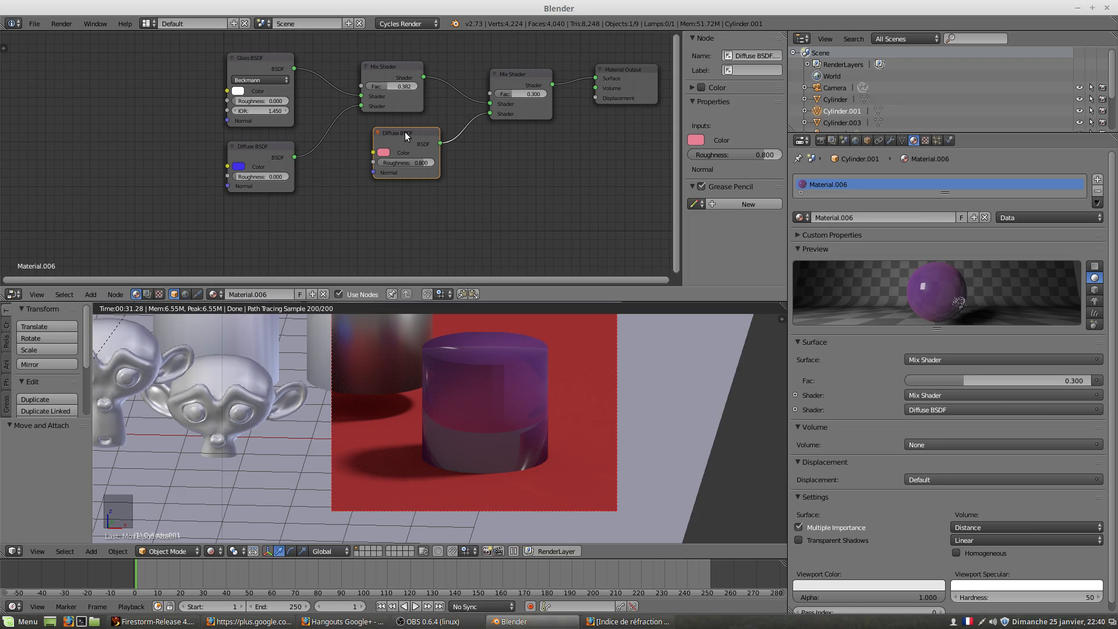
Replace the pink Diffuse BSDF with an Emission shader connected to the second Mix Shader's second shader input.
left_click_drag(405, 132, 395, 155)
key("Delete")
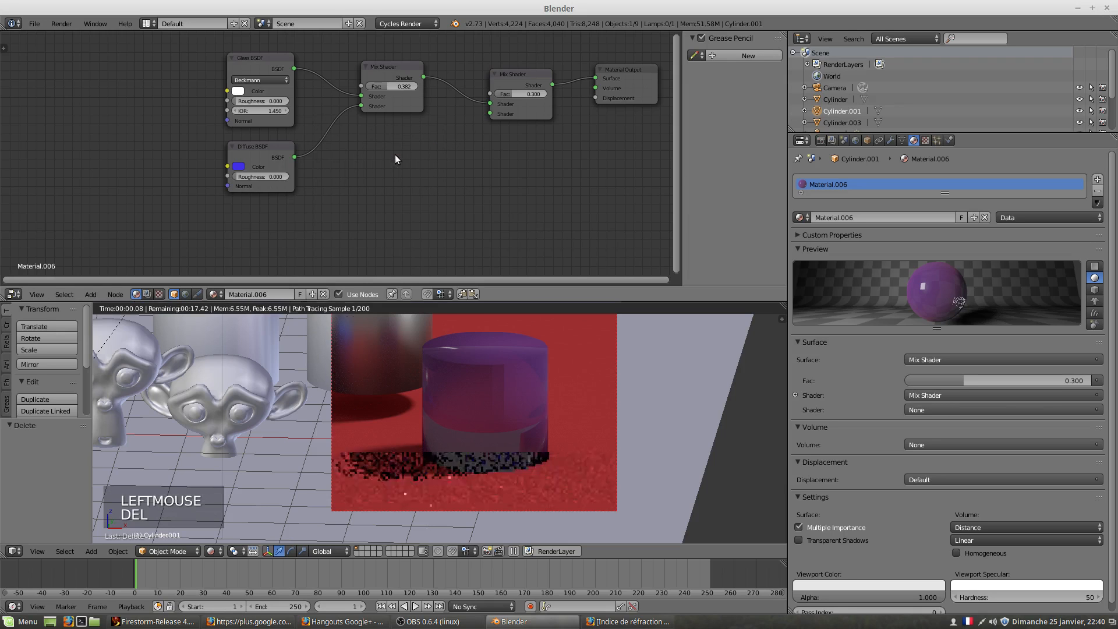
key("shift+a")
mouse_move(390, 168)
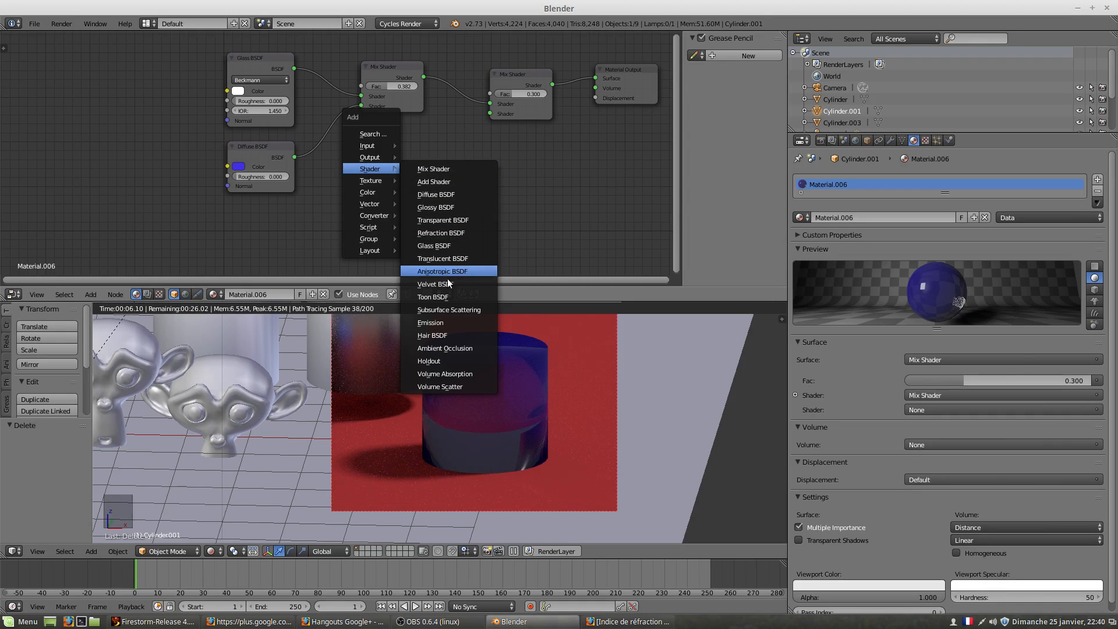
left_click(452, 323)
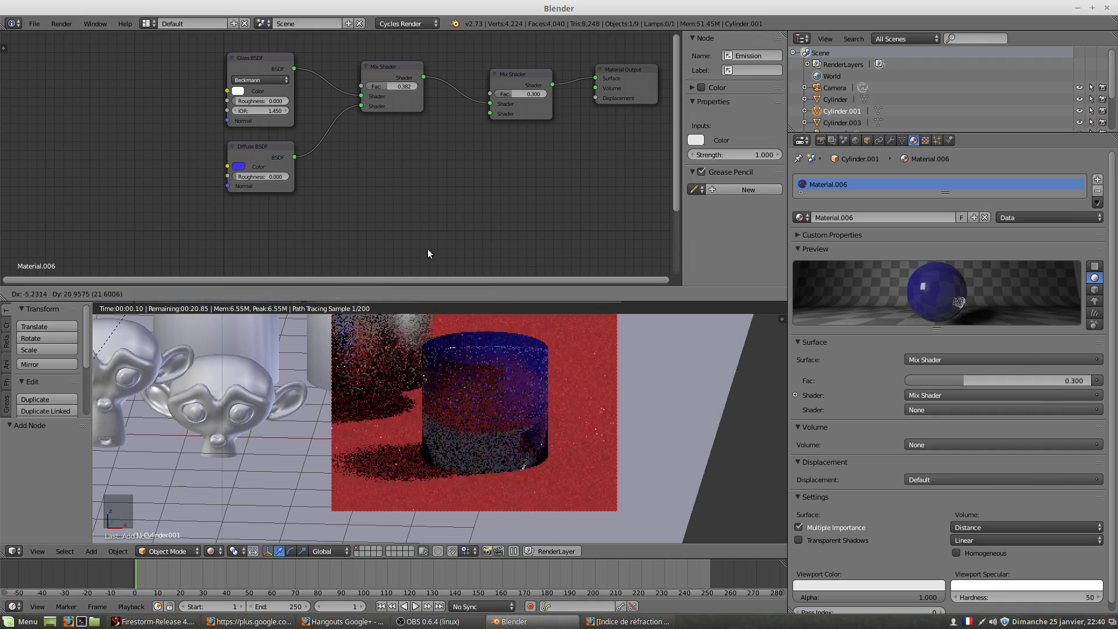
left_click(364, 157)
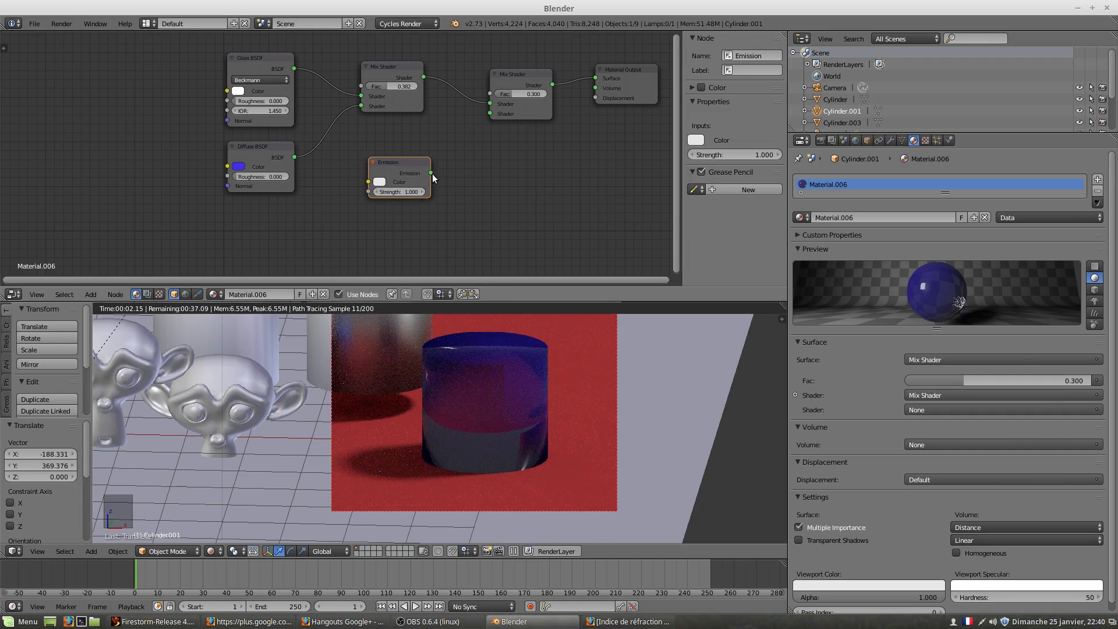
left_click_drag(430, 173, 489, 114)
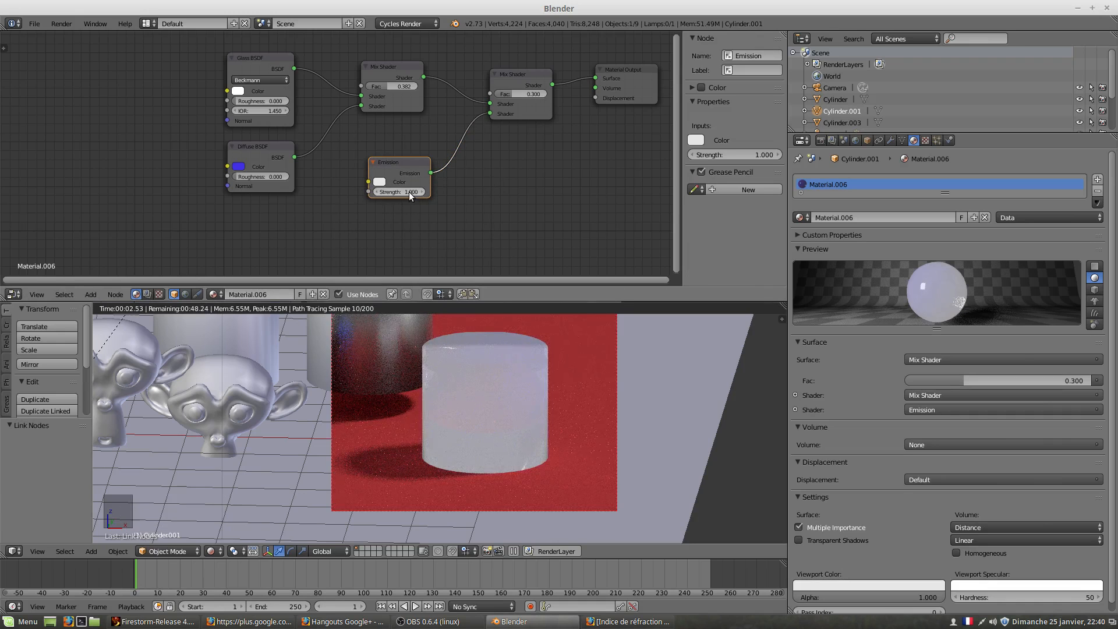
Try Emission strengths of 0.300 and 9.700, and restore the strength to 1.000.
mouse_move(409, 191)
left_mouse_down()
mouse_move(379, 191)
mouse_move(412, 195)
left_mouse_up()
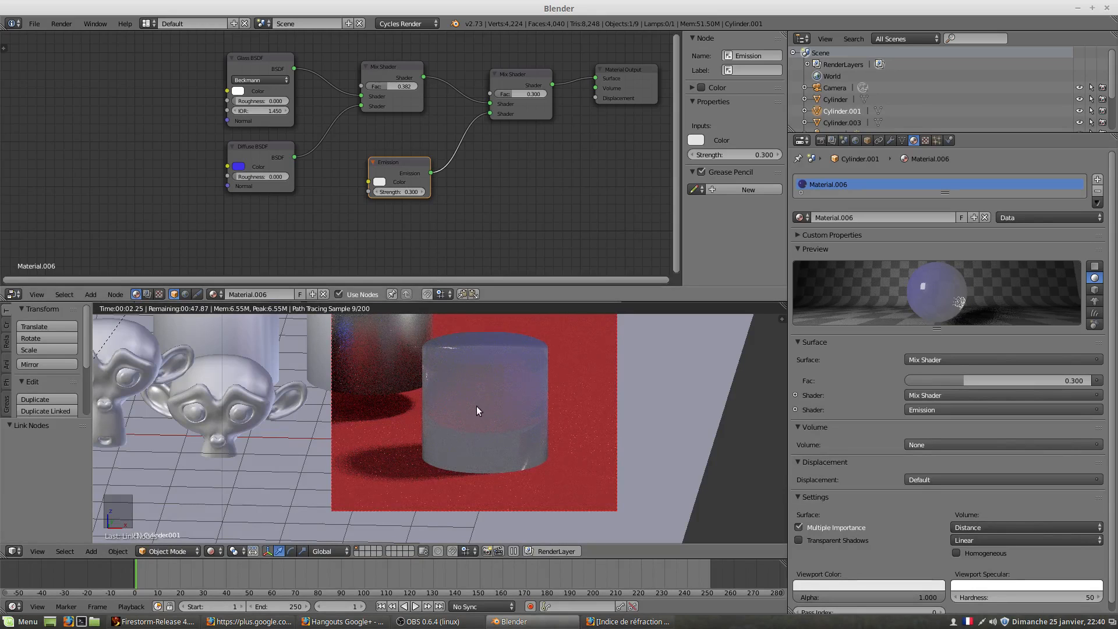
left_click_drag(406, 195, 458, 195)
left_click(396, 191)
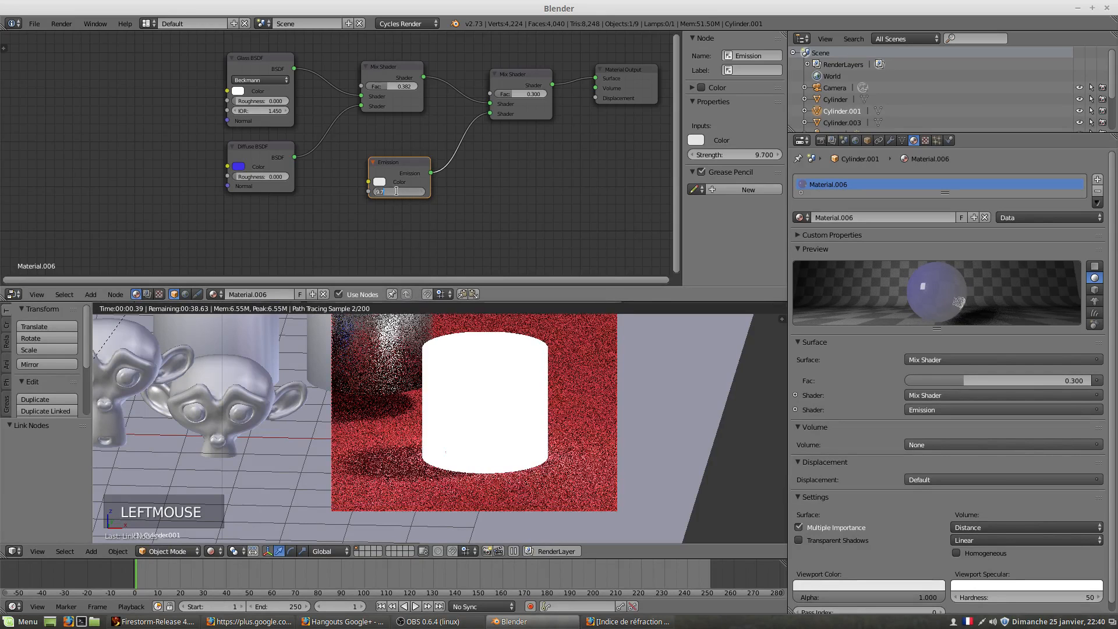
type("1")
key("Return")
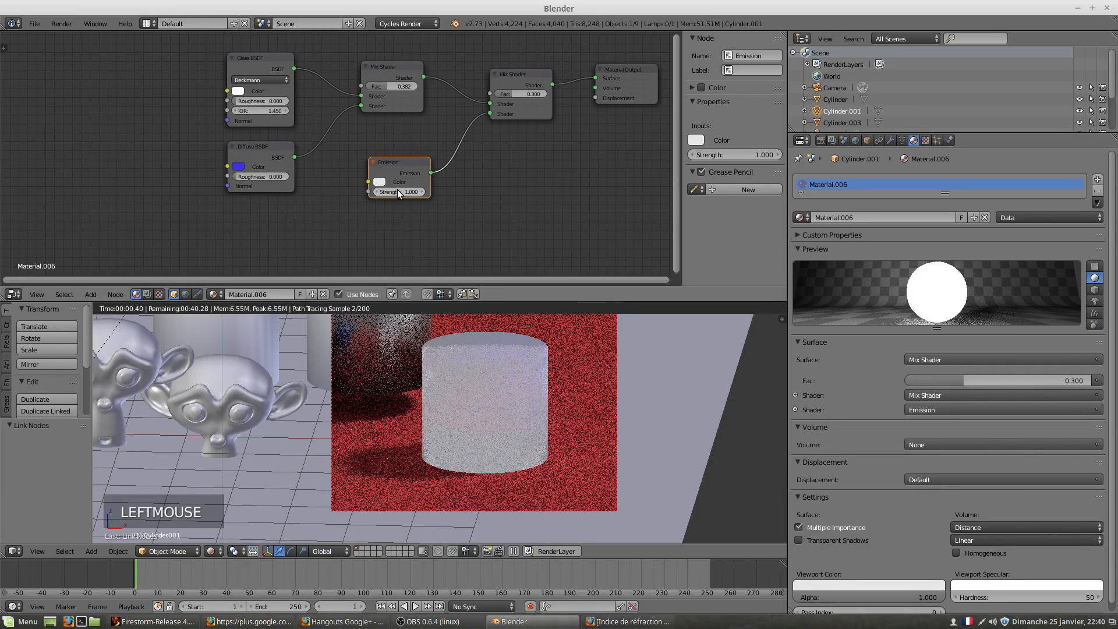
Set the second Mix Shader's factor to 0.036 and shift the Emission node slightly away from it.
left_click_drag(509, 94, 494, 94)
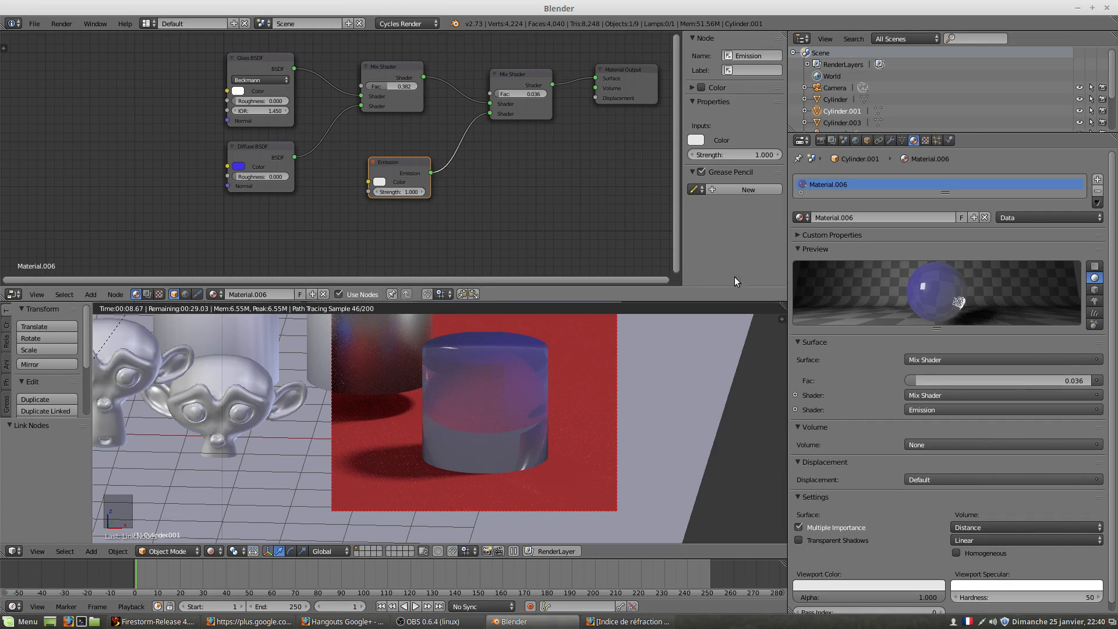
left_click(396, 162)
mouse_move(400, 163)
left_mouse_down()
mouse_move(413, 183)
mouse_move(382, 158)
left_mouse_up()
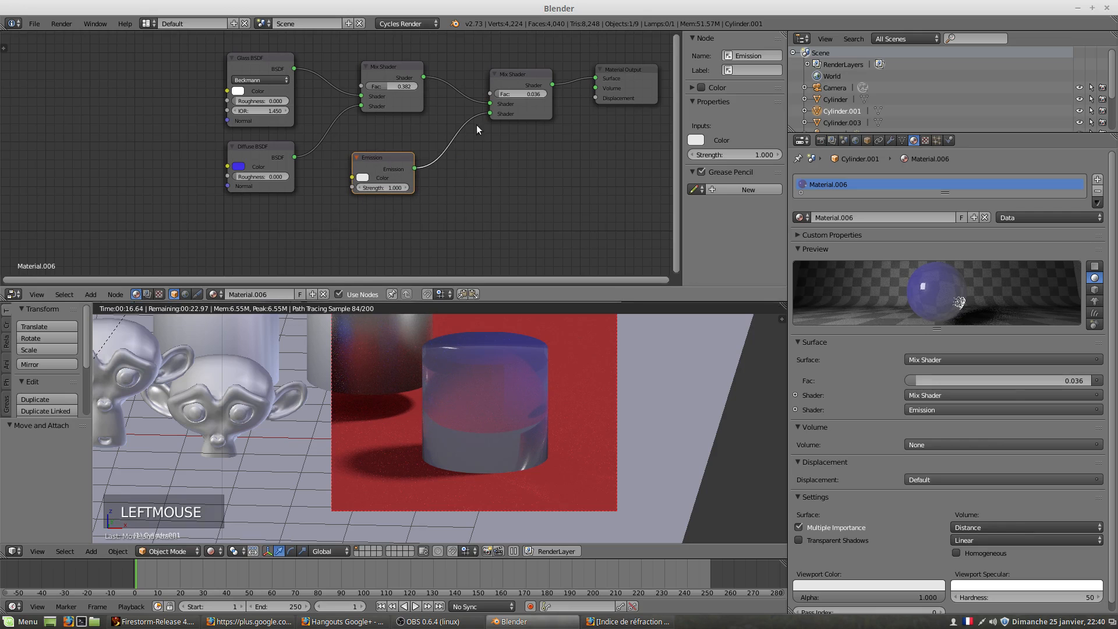
left_click_drag(470, 125, 491, 113)
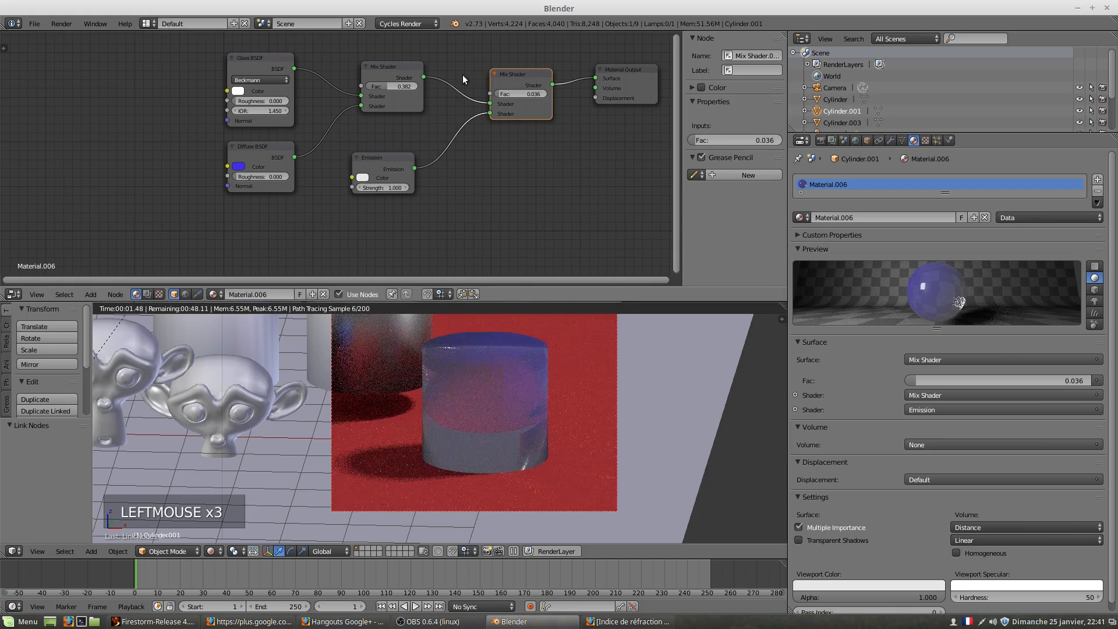
Cut both links into the second Mix Shader and reconnect the first Mix Shader to its first shader input.
left_click_drag(460, 44, 461, 77, "ctrl")
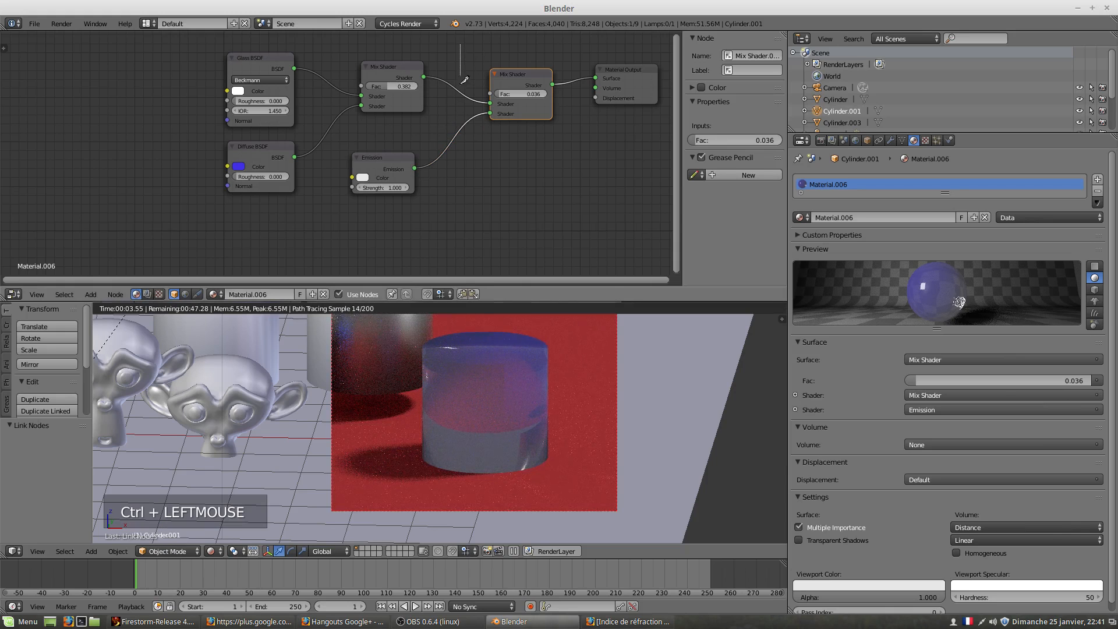
left_click_drag(461, 145, 455, 206, "ctrl")
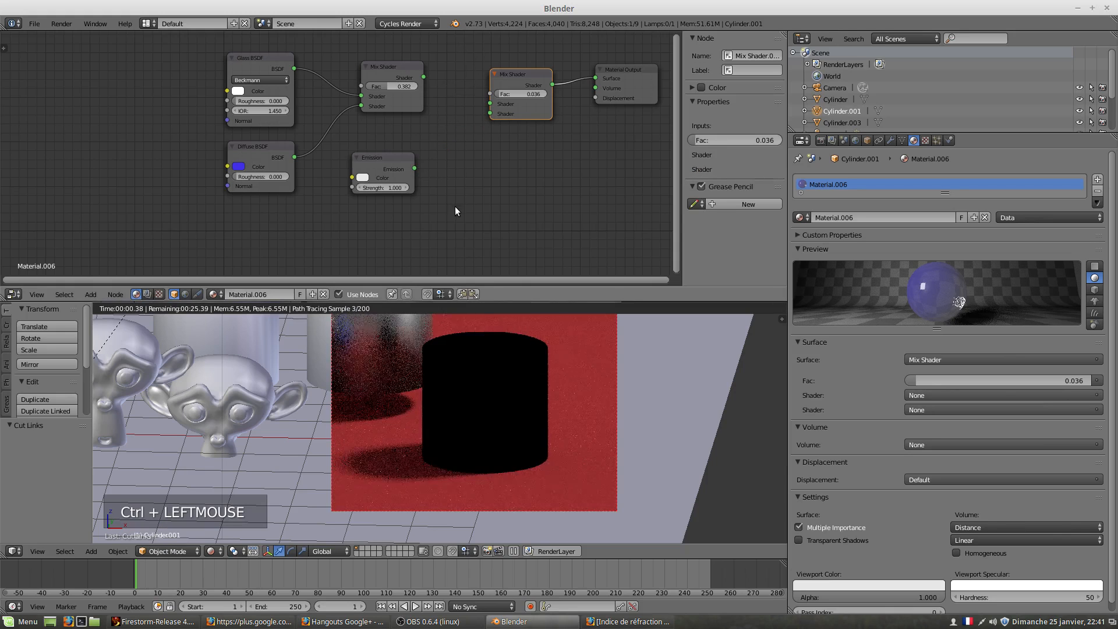
left_click_drag(423, 77, 492, 103)
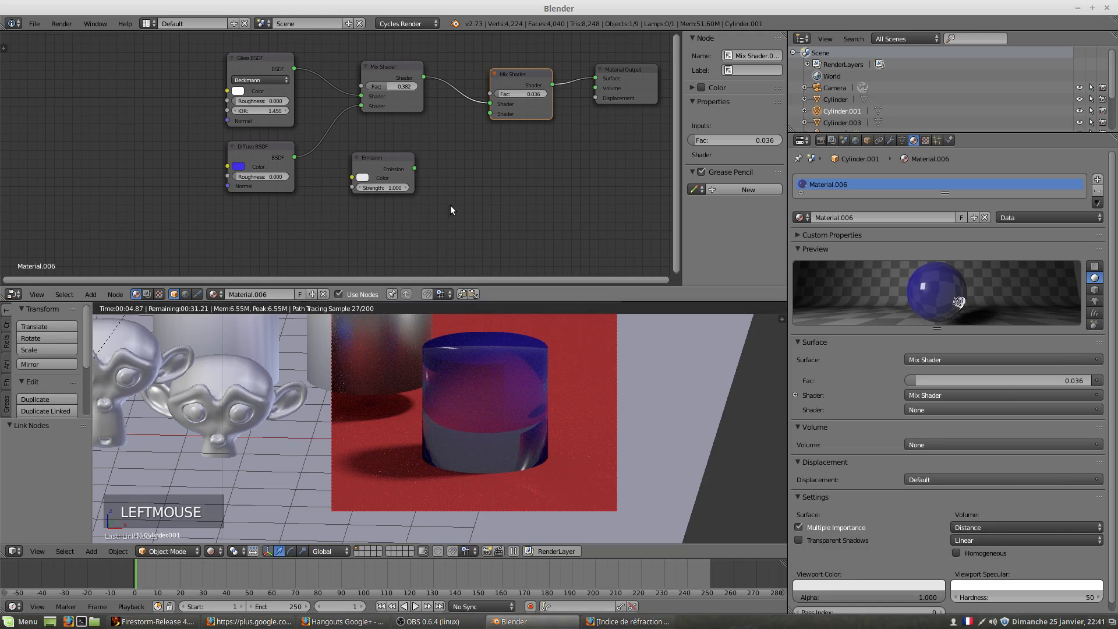
Add a Glass BSDF beneath the first Mix Shader and move the unlinked Emission node below the blue Diffuse BSDF.
key("shift+a")
mouse_move(458, 200)
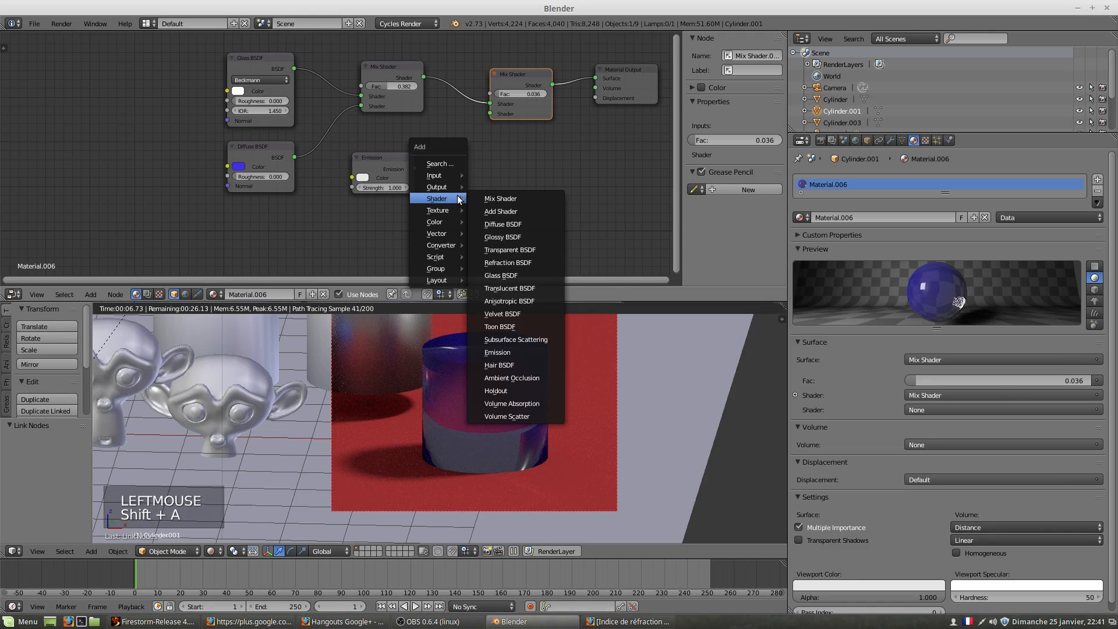
left_click(520, 275)
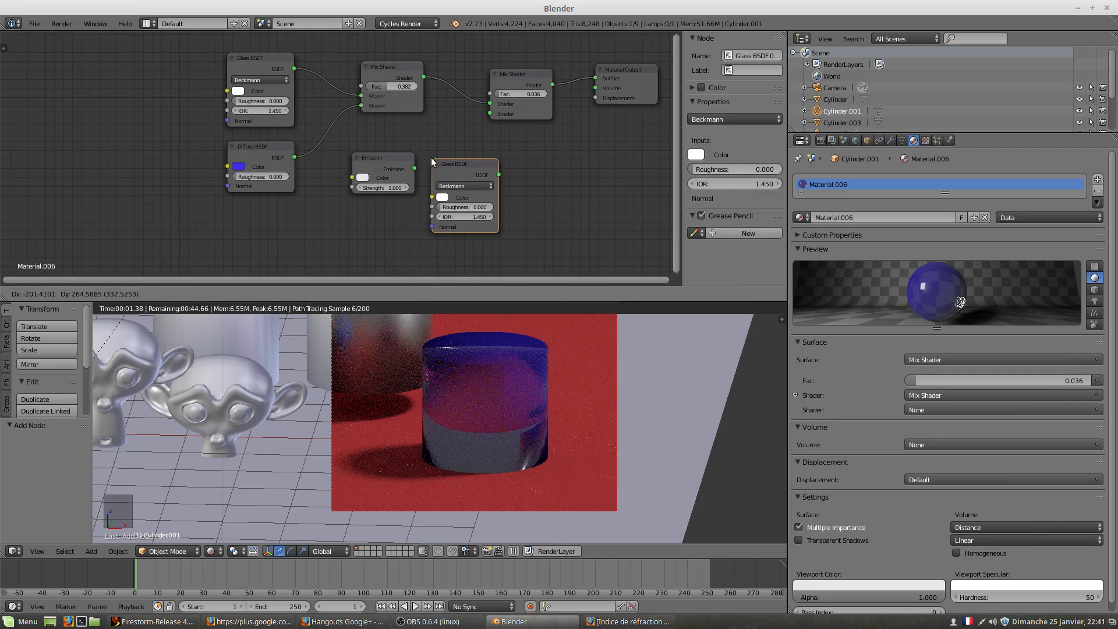
left_click(431, 157)
left_click_drag(397, 158, 275, 221)
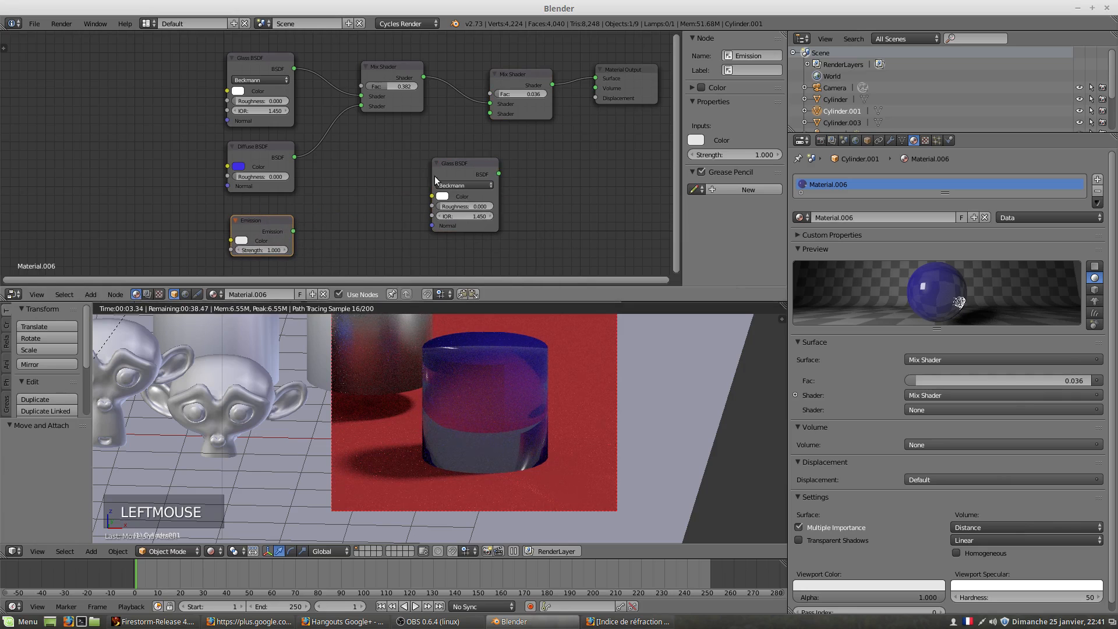
left_click(466, 162)
left_click_drag(466, 162, 402, 155)
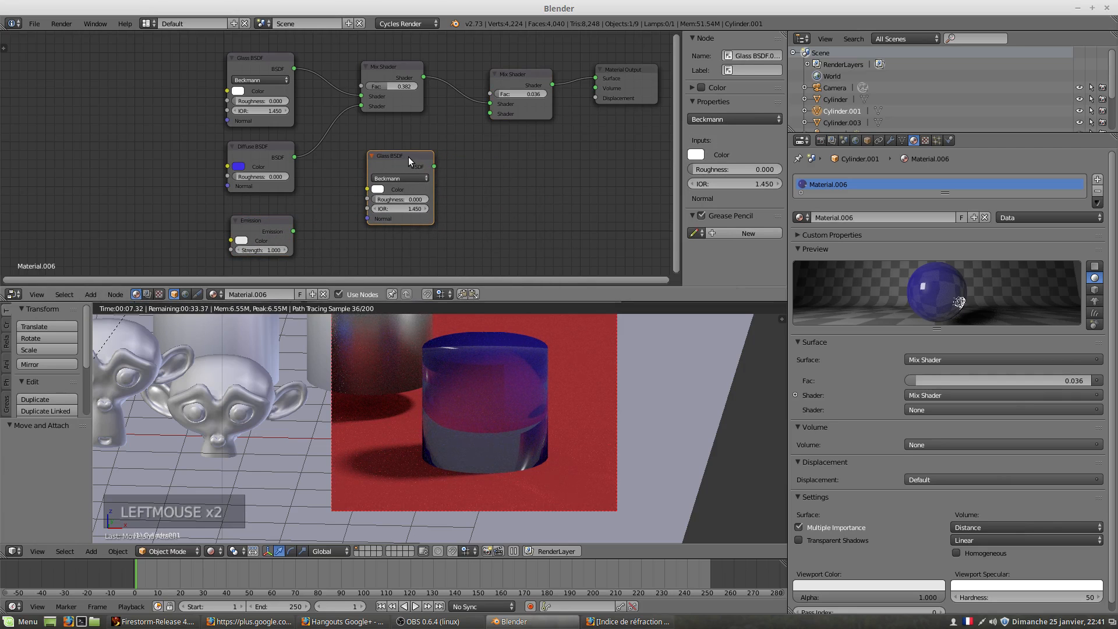
Replace the lower Glass BSDF with a Glossy BSDF linked to the second Mix Shader's second shader input, with its factor at 0.464.
left_click(408, 156)
key("Delete")
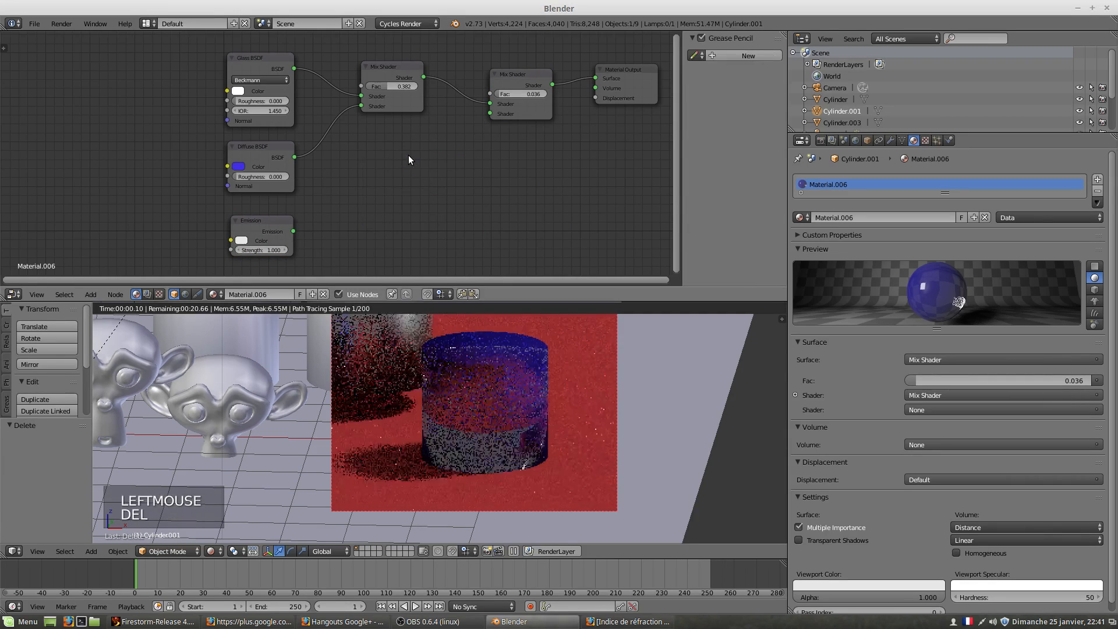
key("shift+a")
mouse_move(409, 156)
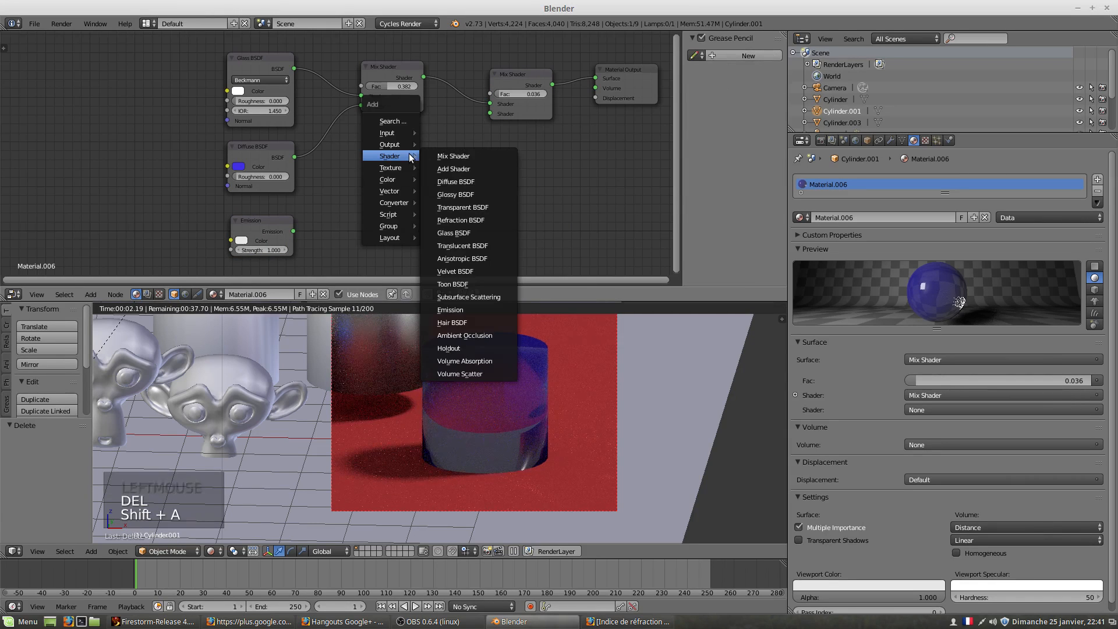
left_click(467, 195)
left_click(363, 162)
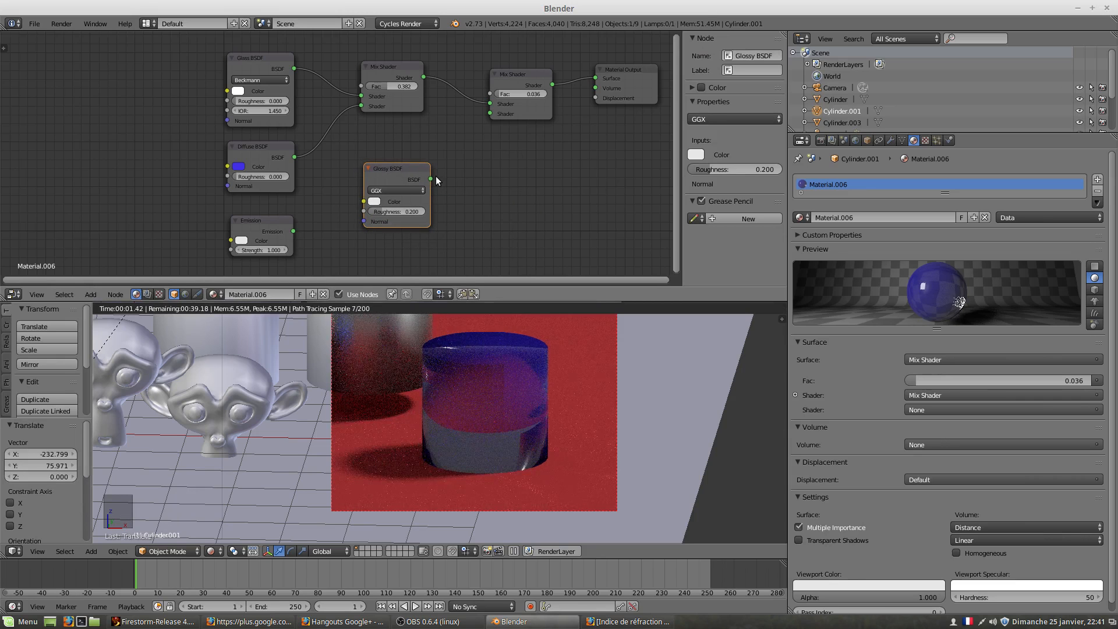
left_click_drag(430, 179, 540, 94)
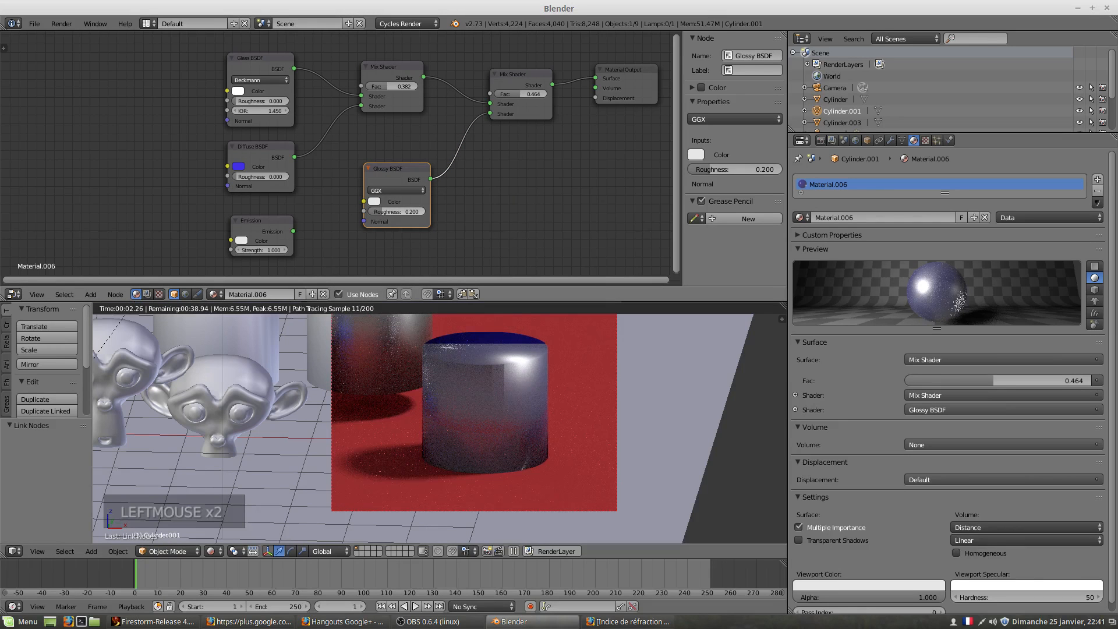
Set the Glossy BSDF's roughness to 0.100 and try factors of 0.191 and 0.000 on the second Mix Shader.
mouse_move(382, 211)
left_mouse_down()
mouse_move(367, 211)
mouse_move(376, 211)
left_mouse_up()
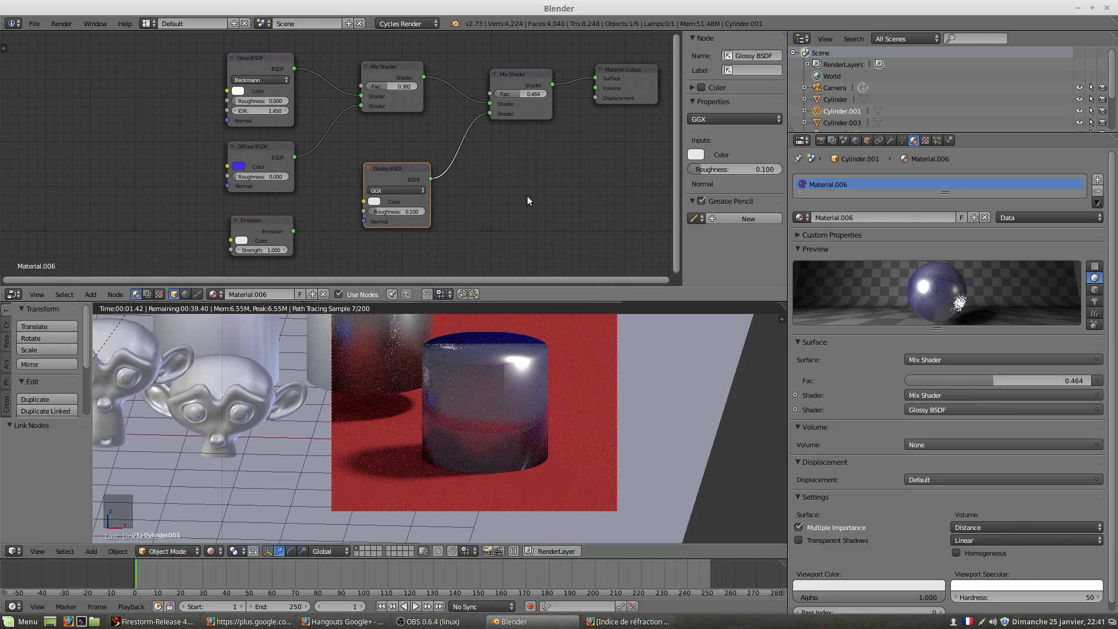
left_click_drag(521, 94, 507, 94)
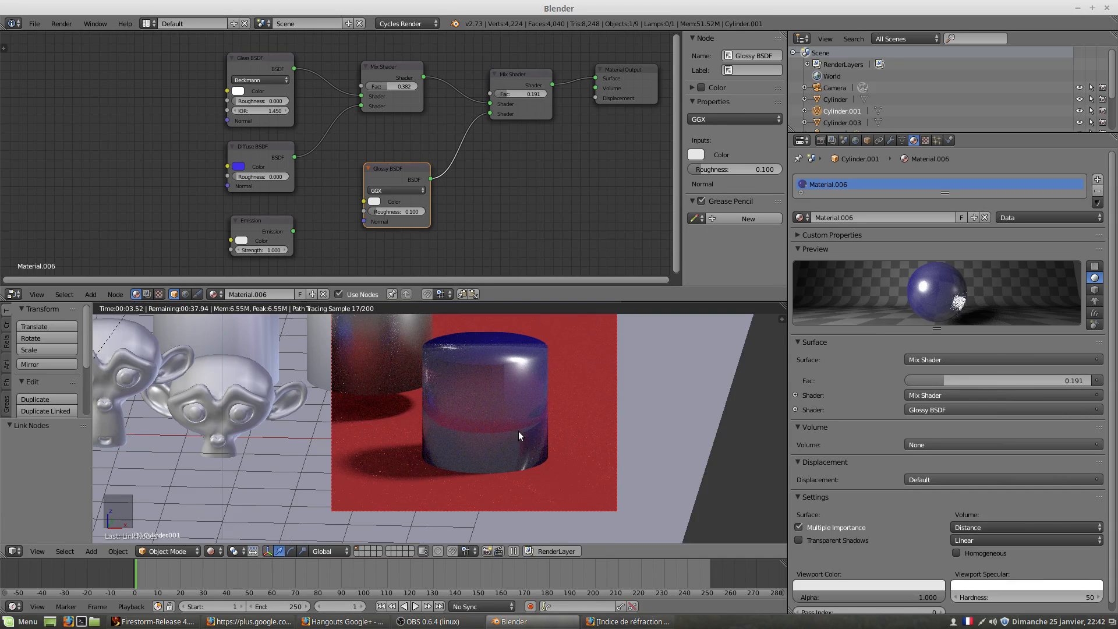
middle_click_drag(514, 422, 480, 386)
scroll(488, 402, "down", 1)
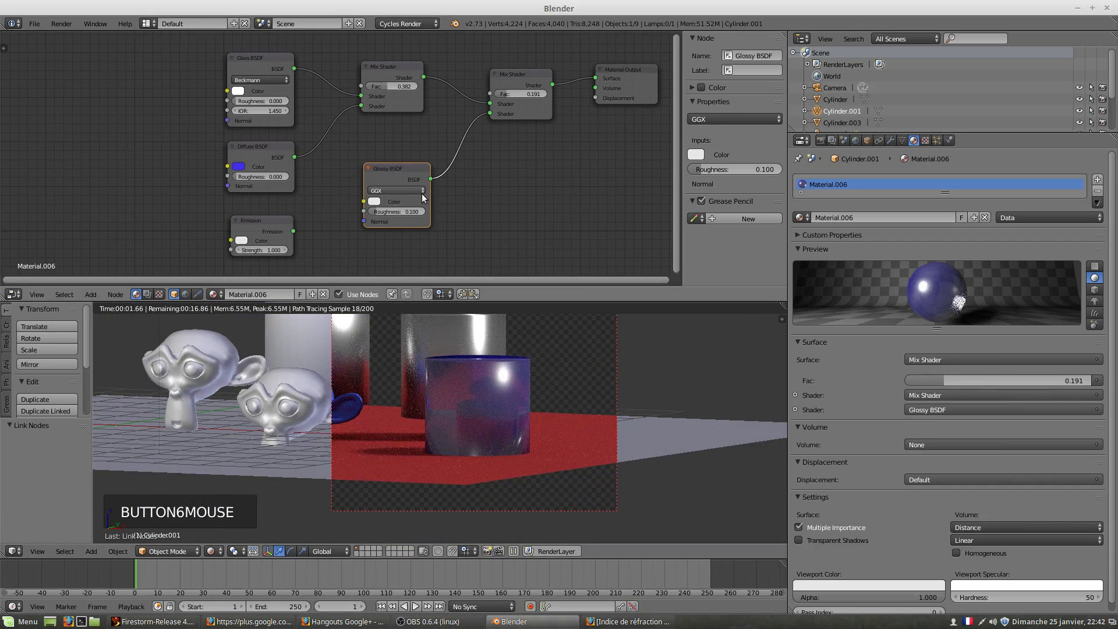
left_click_drag(515, 93, 484, 94)
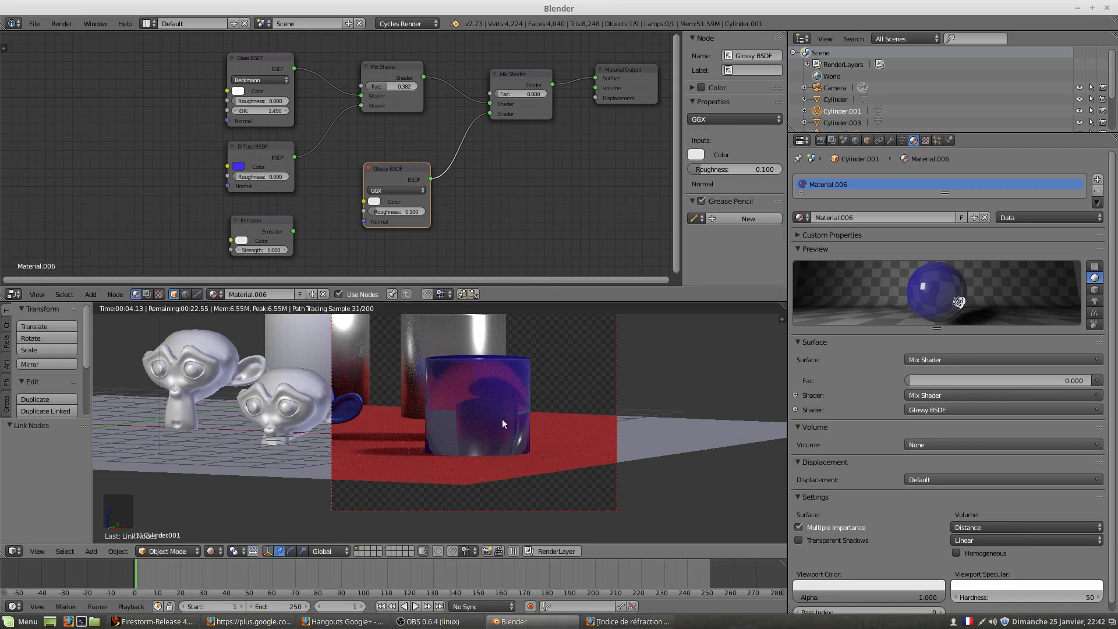
Replace the Glossy BSDF with an Anisotropic BSDF linked to the second Mix Shader's second shader input.
left_click(404, 168)
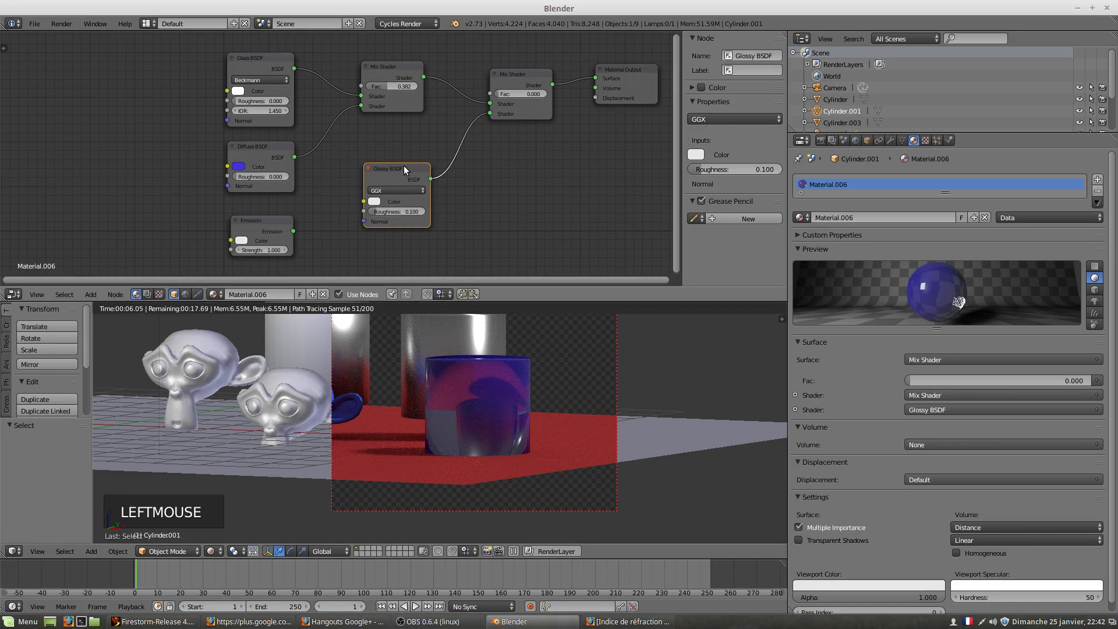
key("Delete")
left_click(397, 172)
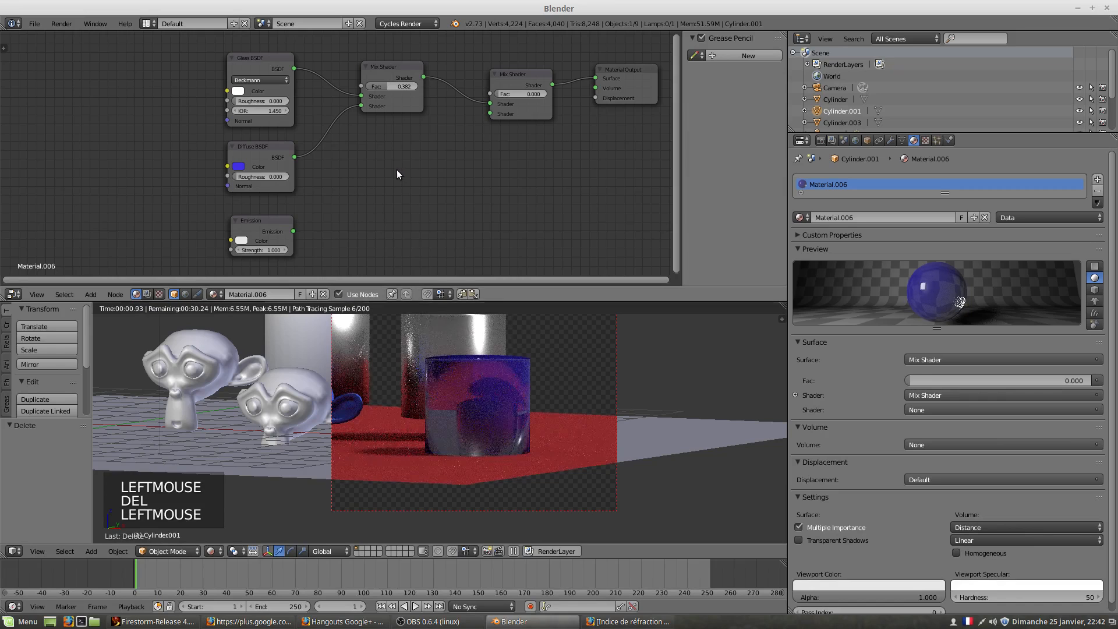
key("shift+a")
mouse_move(396, 171)
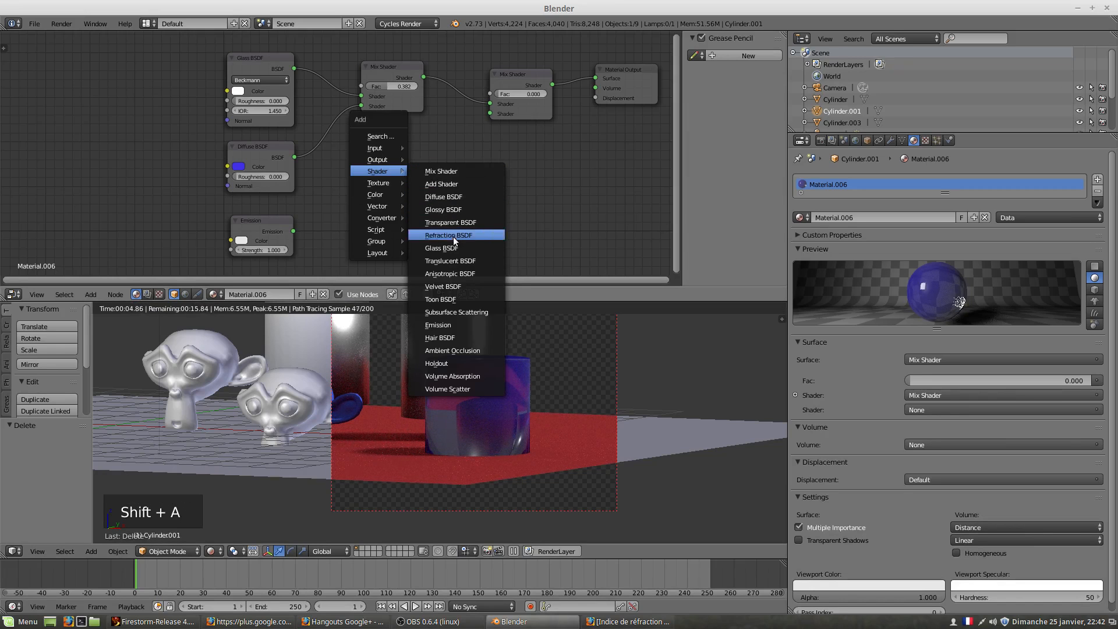
left_click(455, 274)
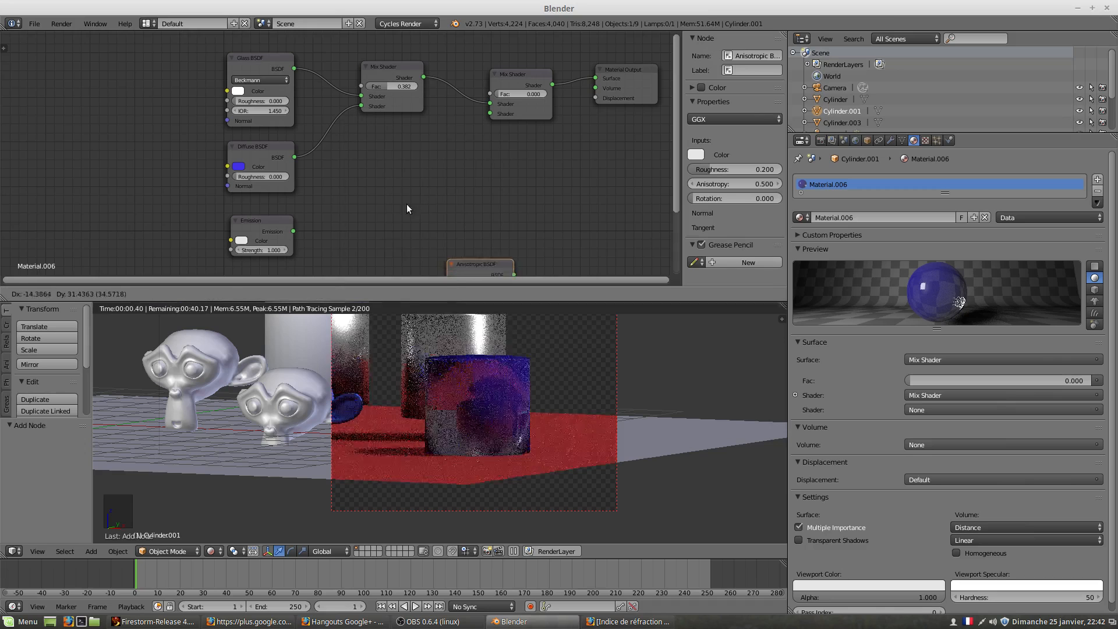
left_click(367, 159)
left_click_drag(429, 173, 490, 114)
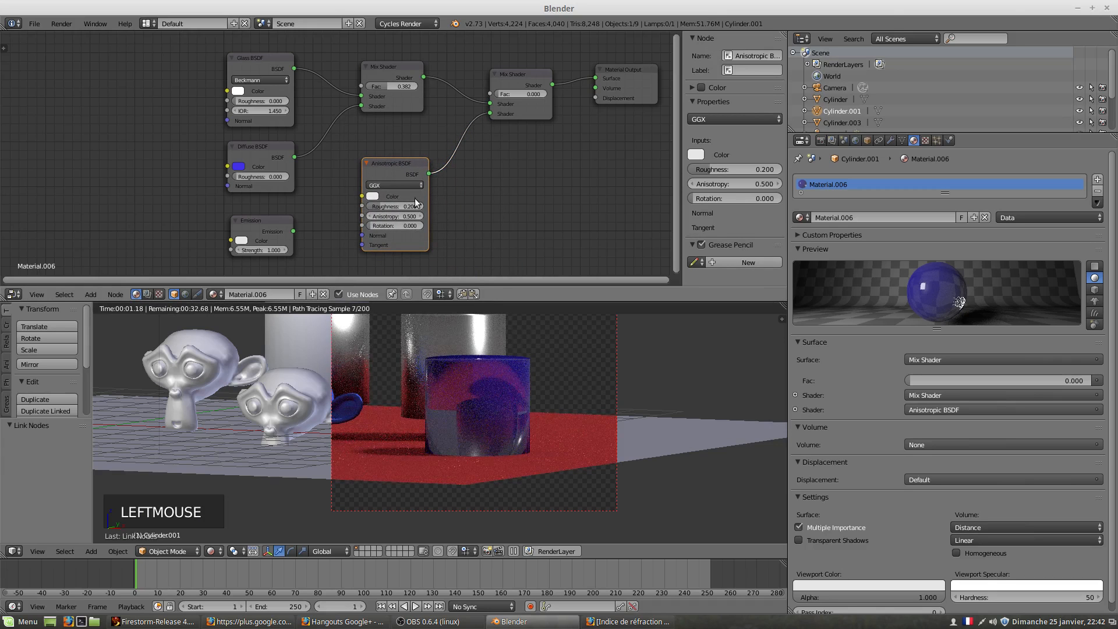
Try a factor of 0.236 on the second Mix Shader, and set it to 0.118.
left_click_drag(501, 94, 512, 93)
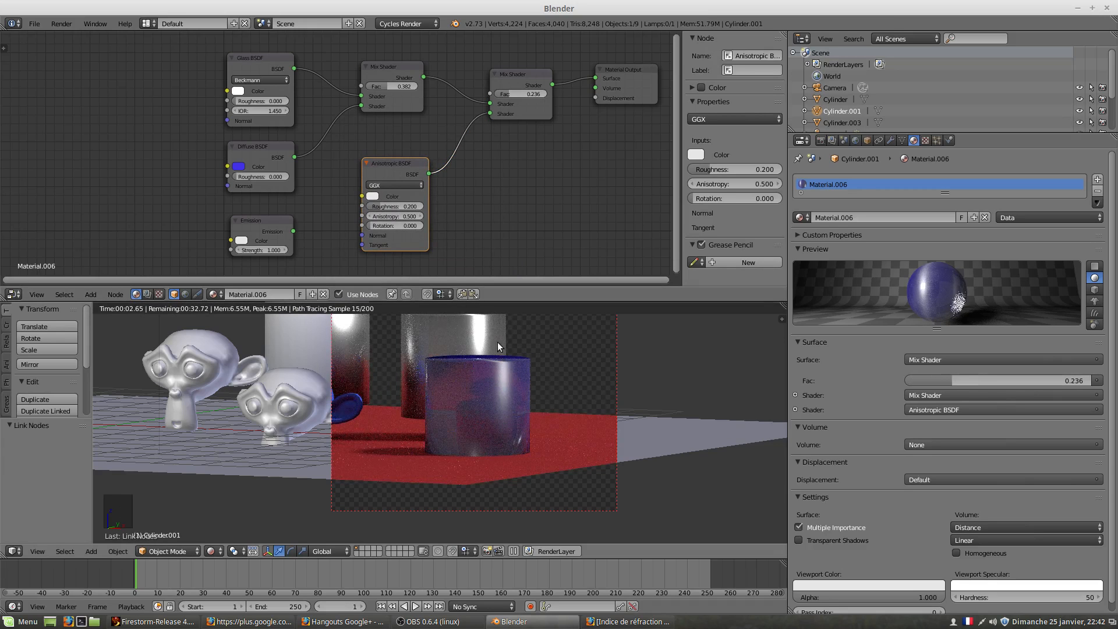
middle_click_drag(498, 341, 454, 394)
scroll(453, 390, "left", 5)
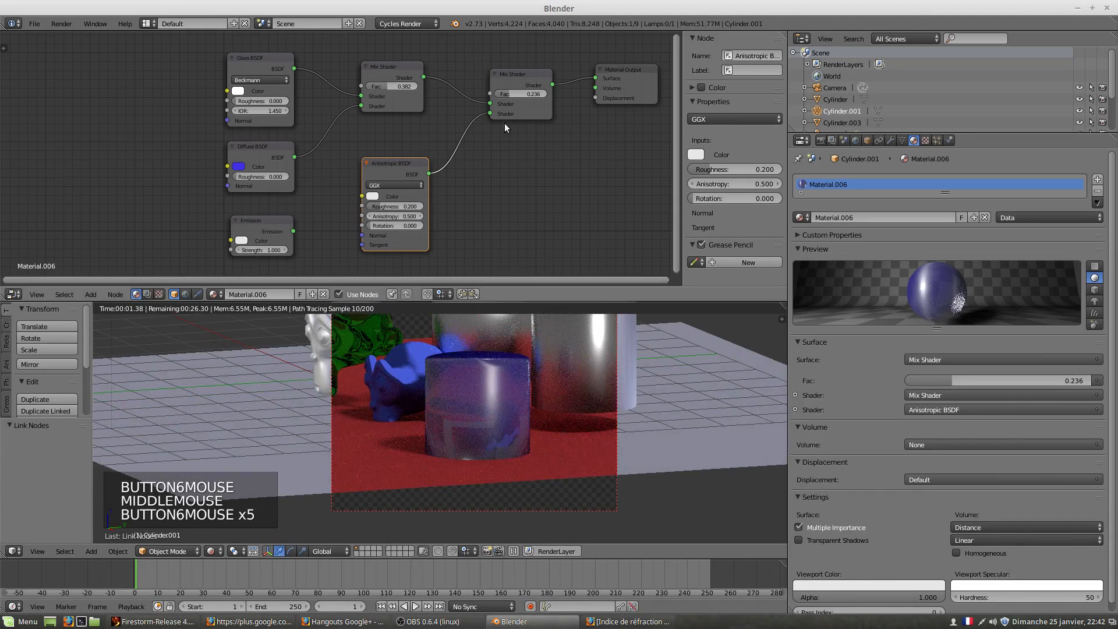
left_click_drag(509, 96, 502, 96)
scroll(495, 342, "left", 1)
middle_click_drag(495, 342, 469, 348)
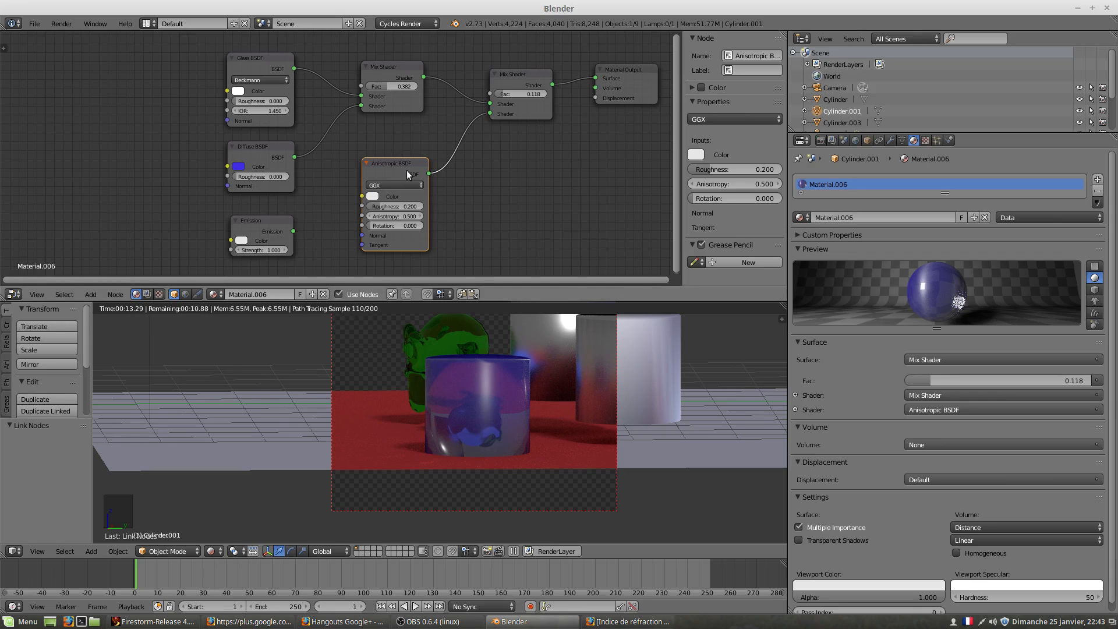
Change the Anisotropic BSDF's colour to bright green and place the node beneath the first Mix Shader.
left_click_drag(407, 166, 442, 153)
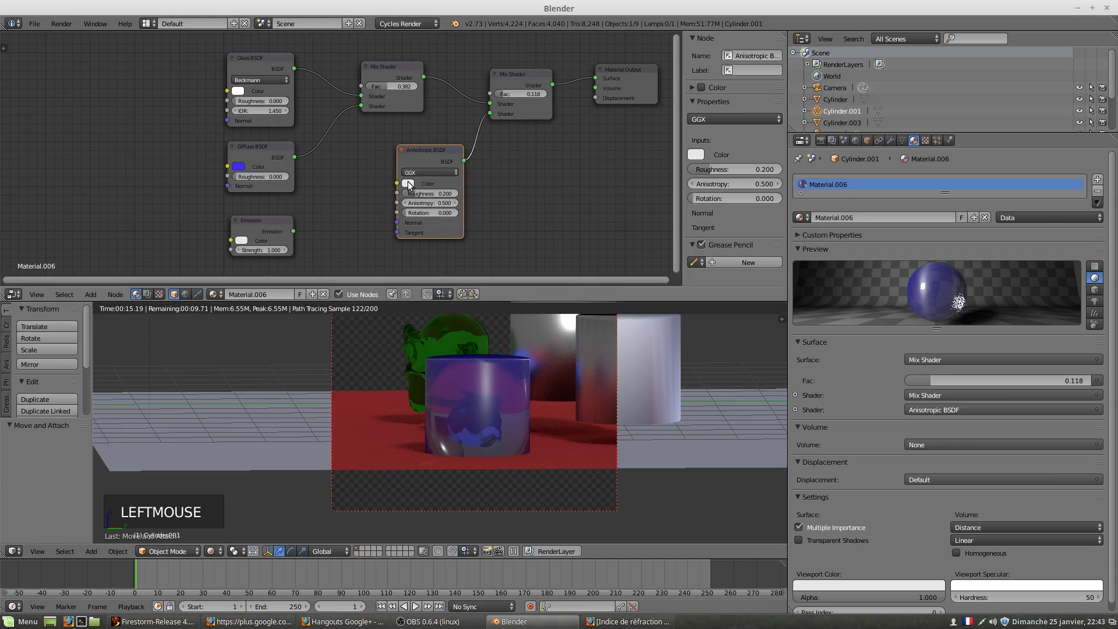
left_click(411, 184)
left_click(426, 84)
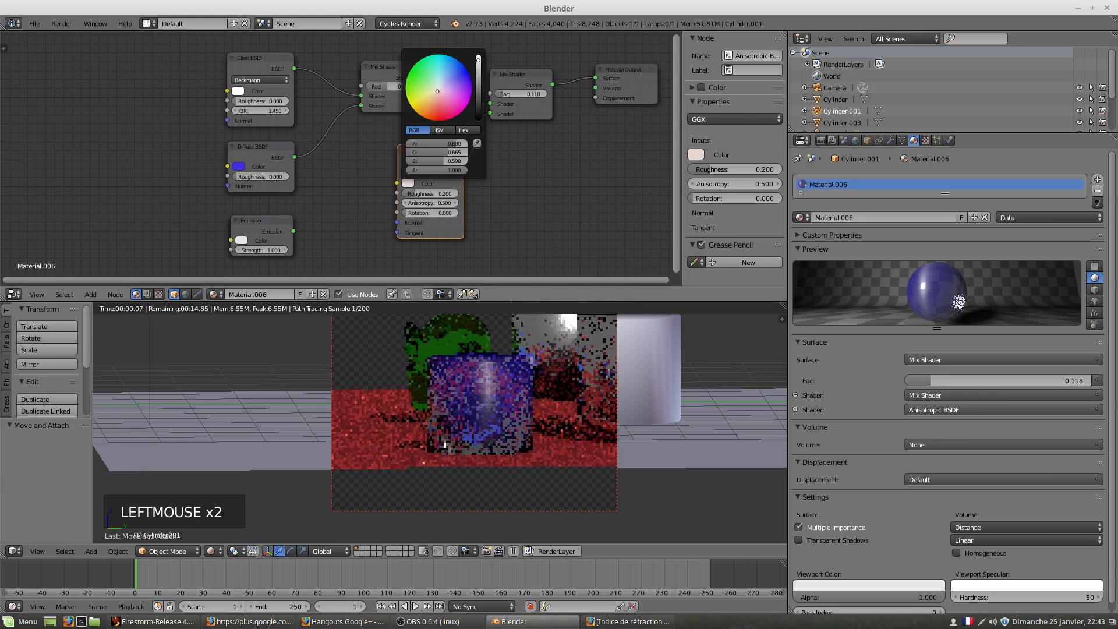
left_click_drag(426, 84, 407, 84)
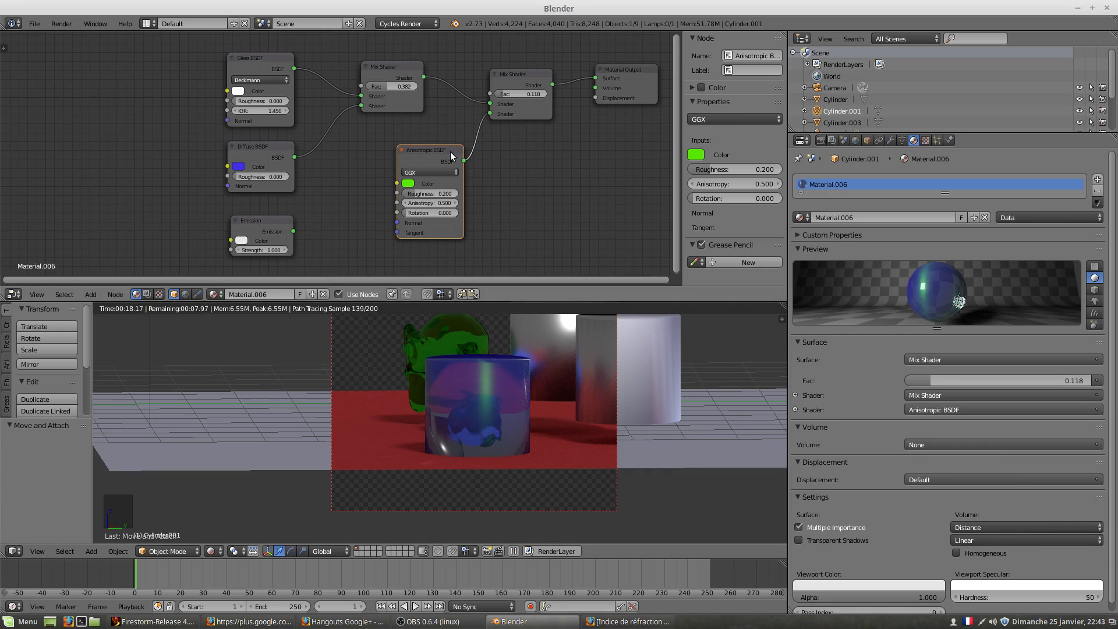
left_click_drag(416, 145, 378, 135)
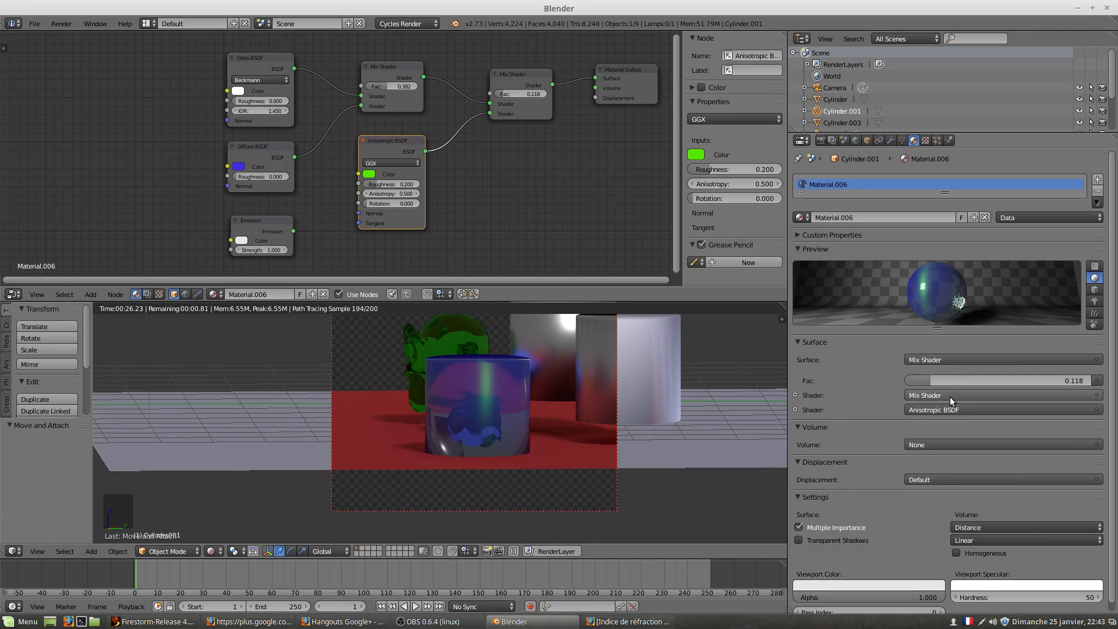
Expand the nested Mix Shader in the material's surface settings to view its inputs, and collapse it again.
left_click(796, 396)
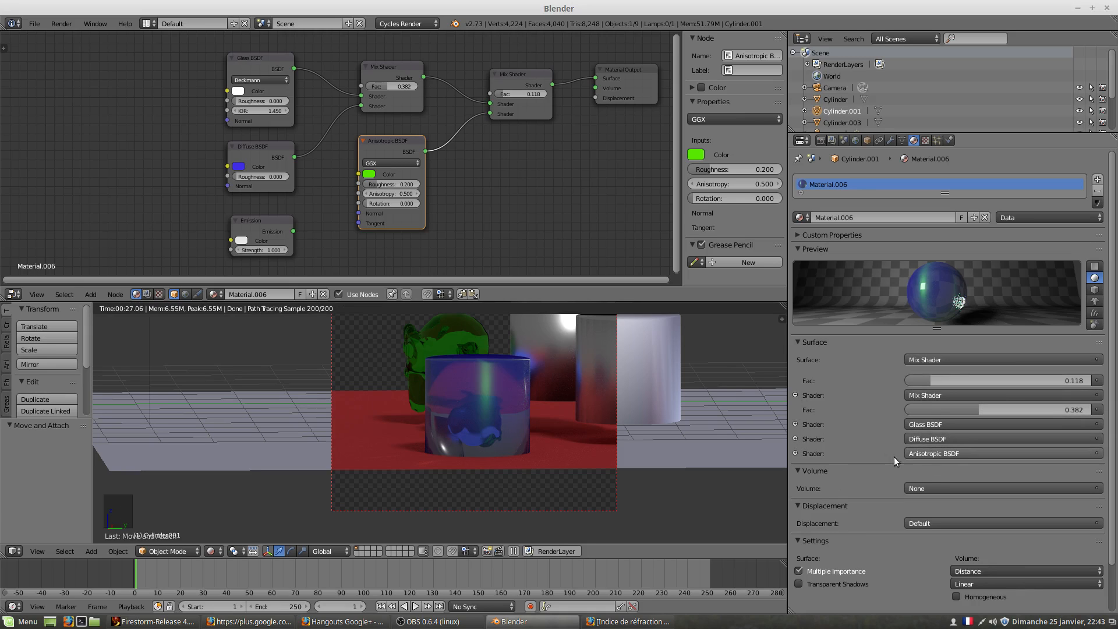
left_click(795, 395)
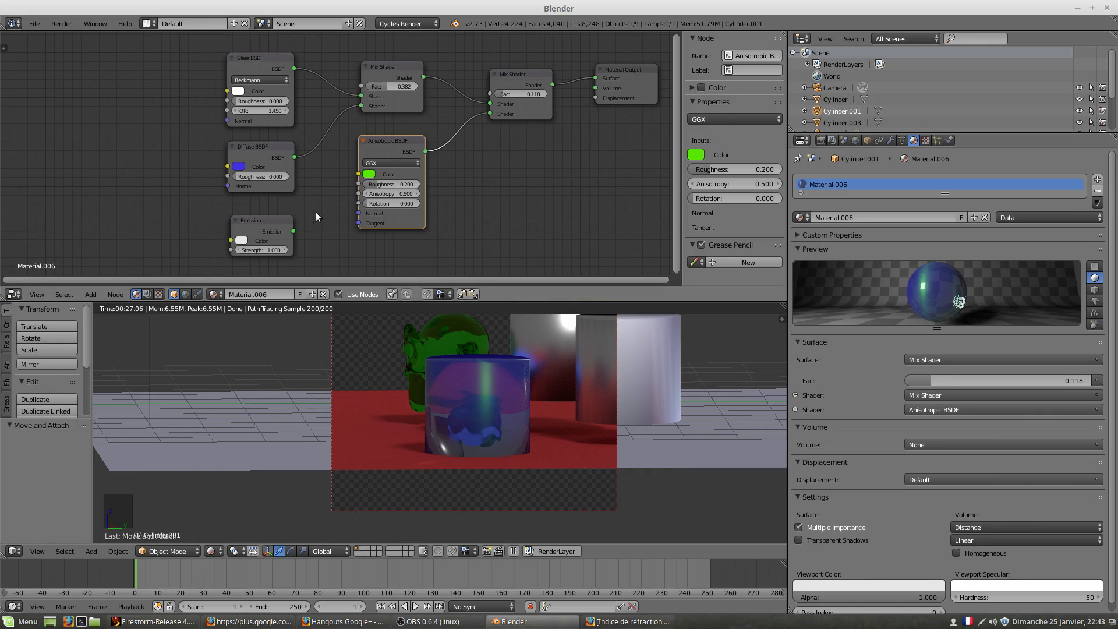
Shift the Glass, Diffuse, Anisotropic and both Mix Shader nodes upward to rearrange the node tree.
scroll(492, 196, "down", 3)
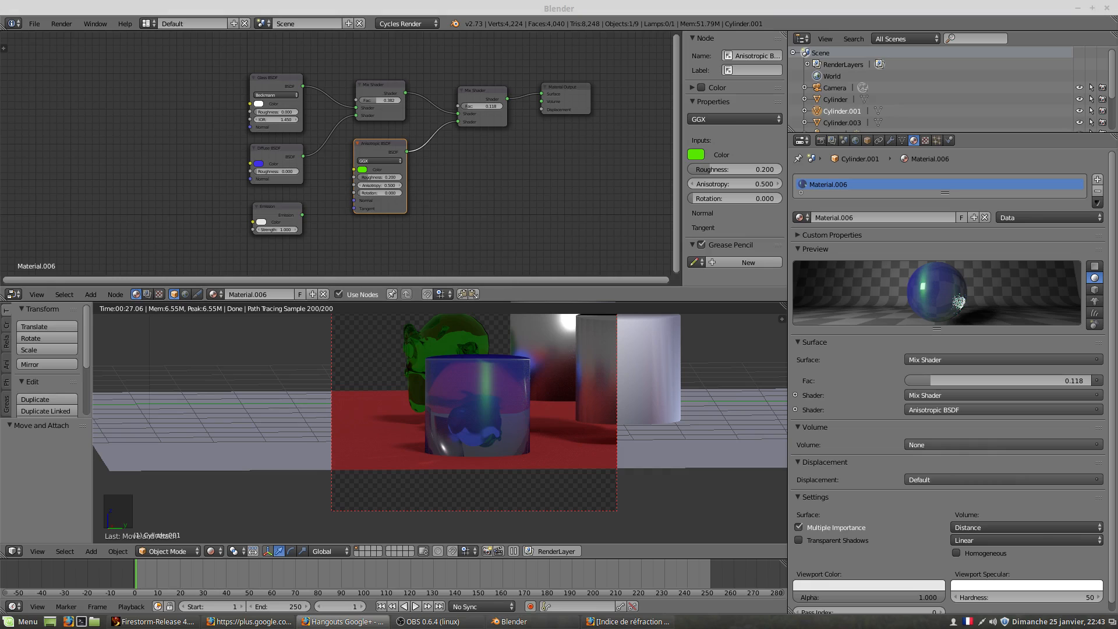
left_click(449, 222)
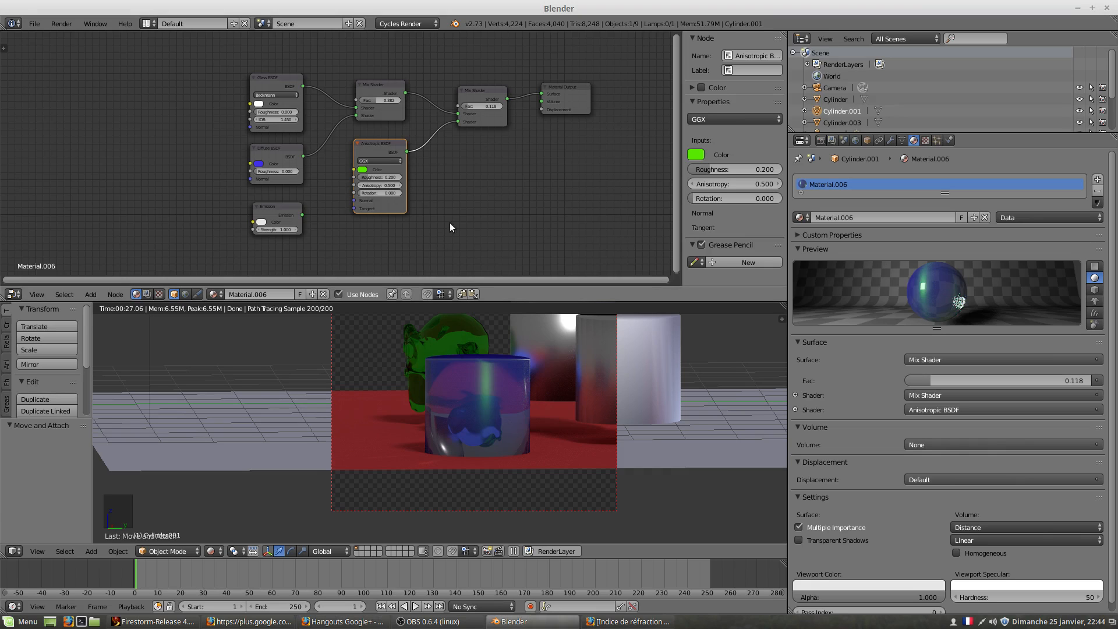
left_click_drag(281, 73, 277, 47)
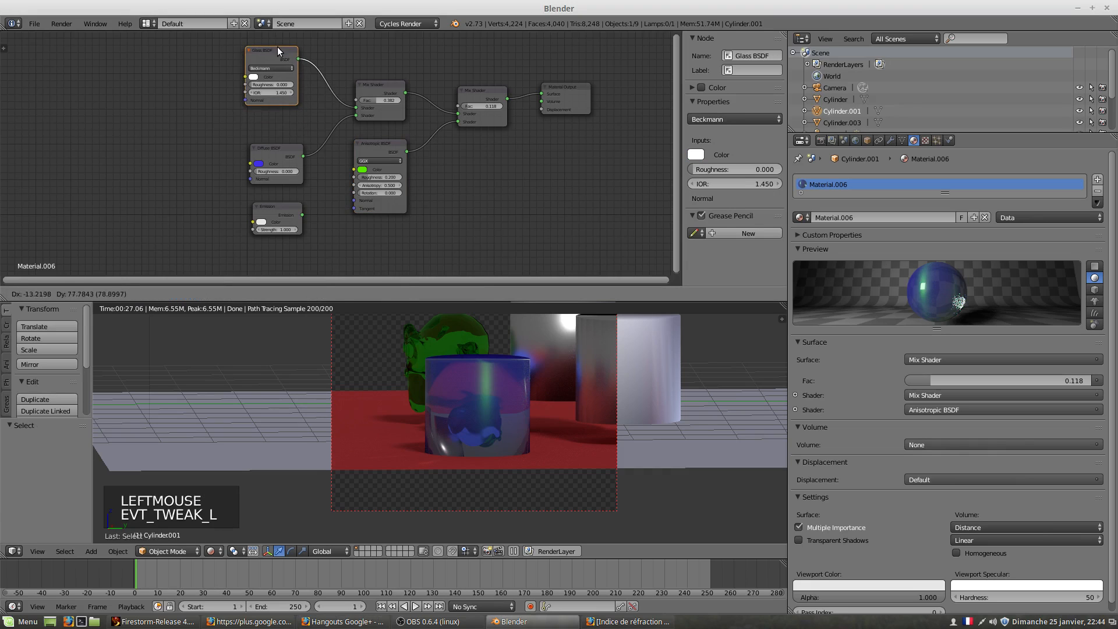
left_click_drag(277, 147, 279, 125)
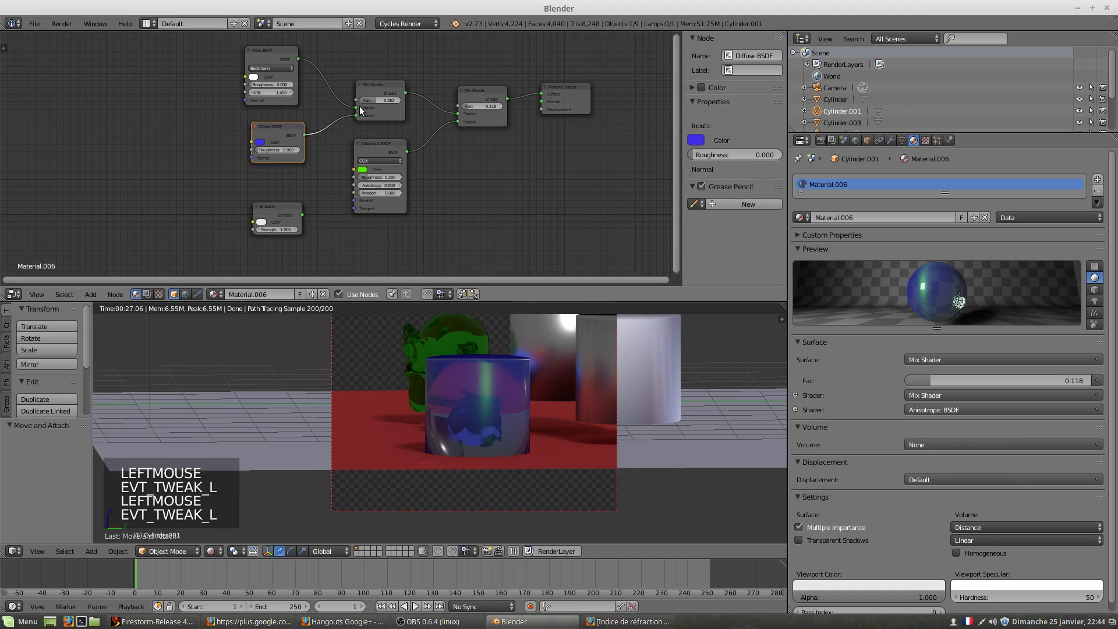
left_click_drag(378, 84, 369, 48)
left_click_drag(478, 89, 473, 54)
left_click_drag(385, 140, 384, 110)
Set the Anisotropic BSDF's anisotropy to 1.000 and rotation to 0.142, and move the Emission node closer below the Diffuse BSDF.
scroll(384, 148, "up", 4)
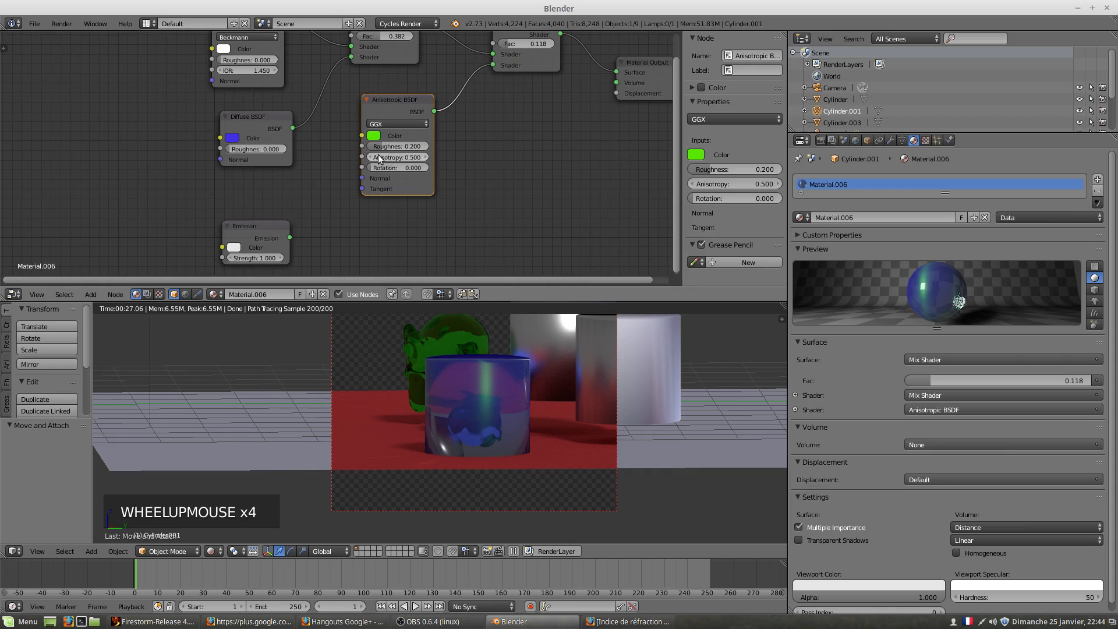
left_click_drag(379, 159, 408, 159)
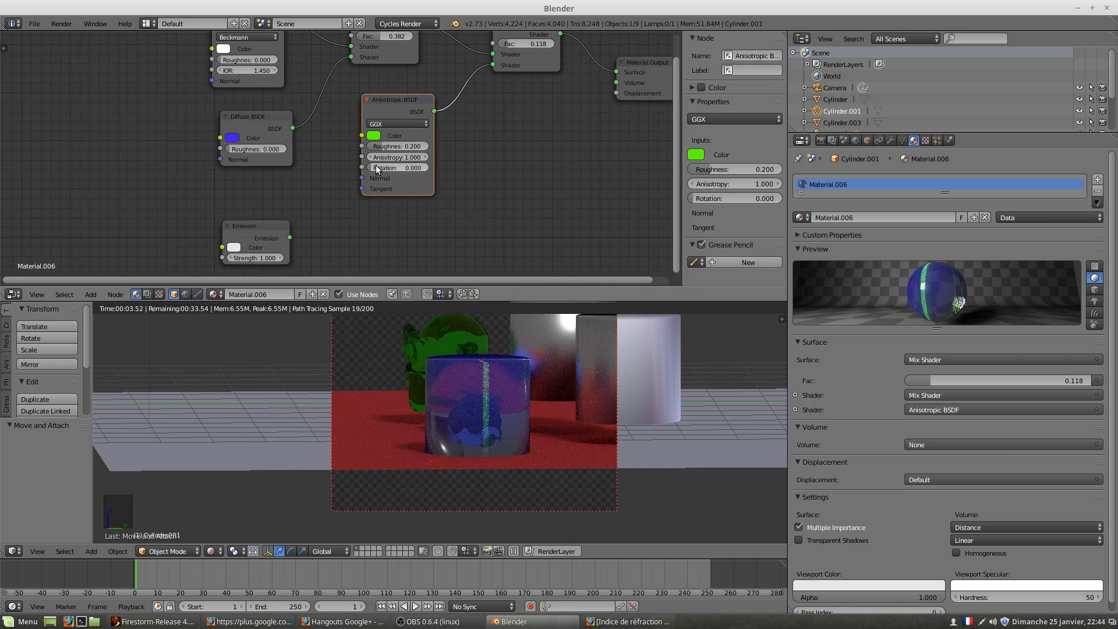
left_click_drag(377, 169, 382, 169)
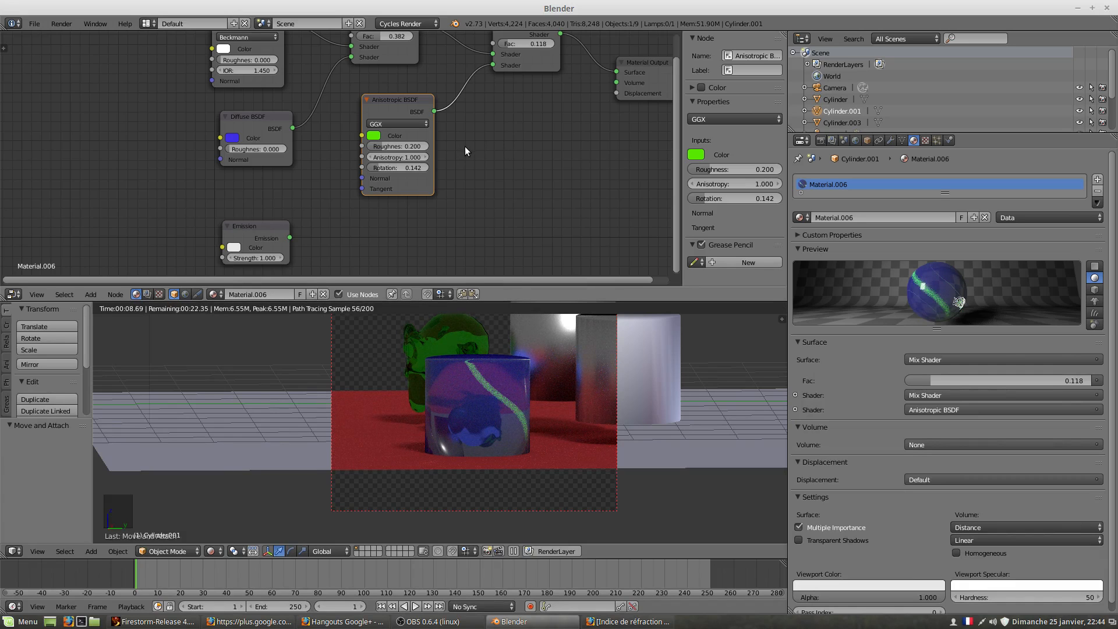
left_click_drag(270, 229, 277, 204)
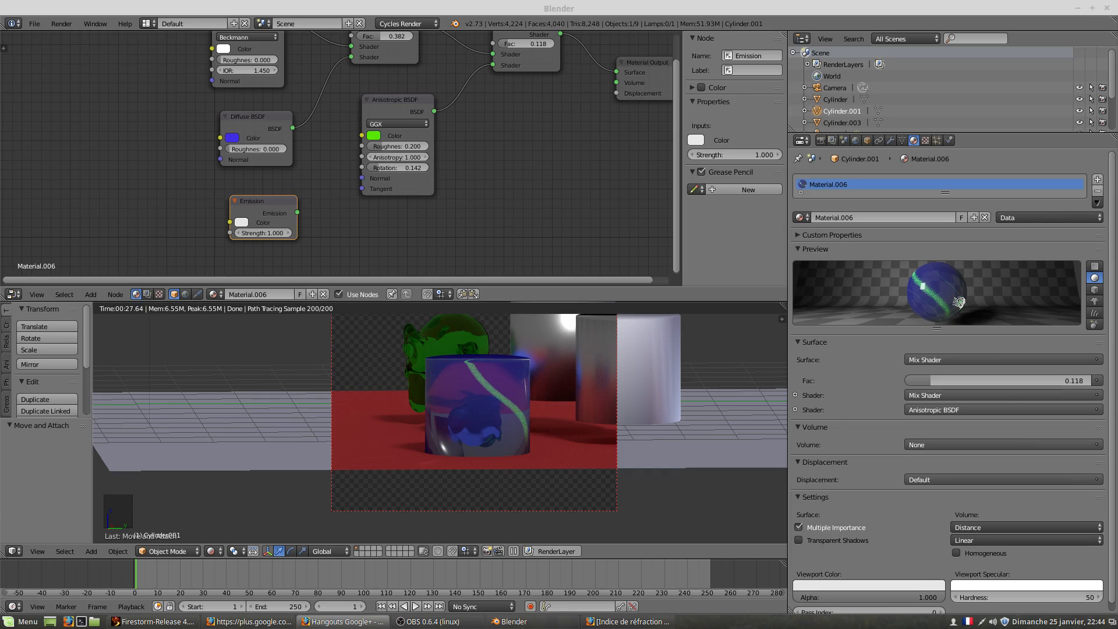
Bring the metallic cylinder beside the blue one into the rendered region and examine its reflections.
left_click(167, 507)
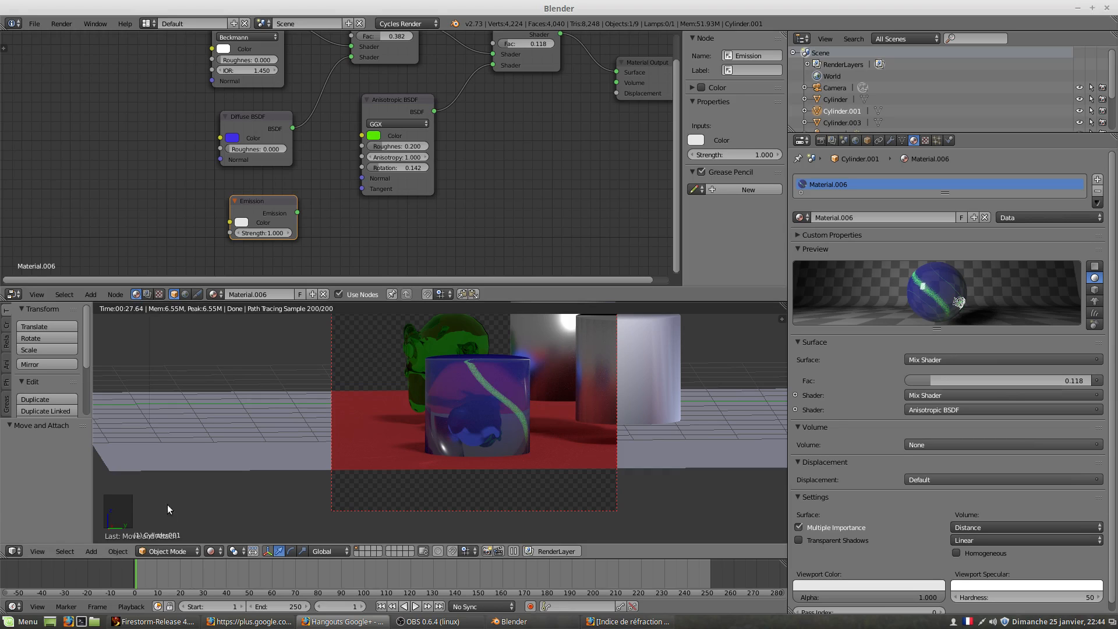
left_click(563, 373, "shift")
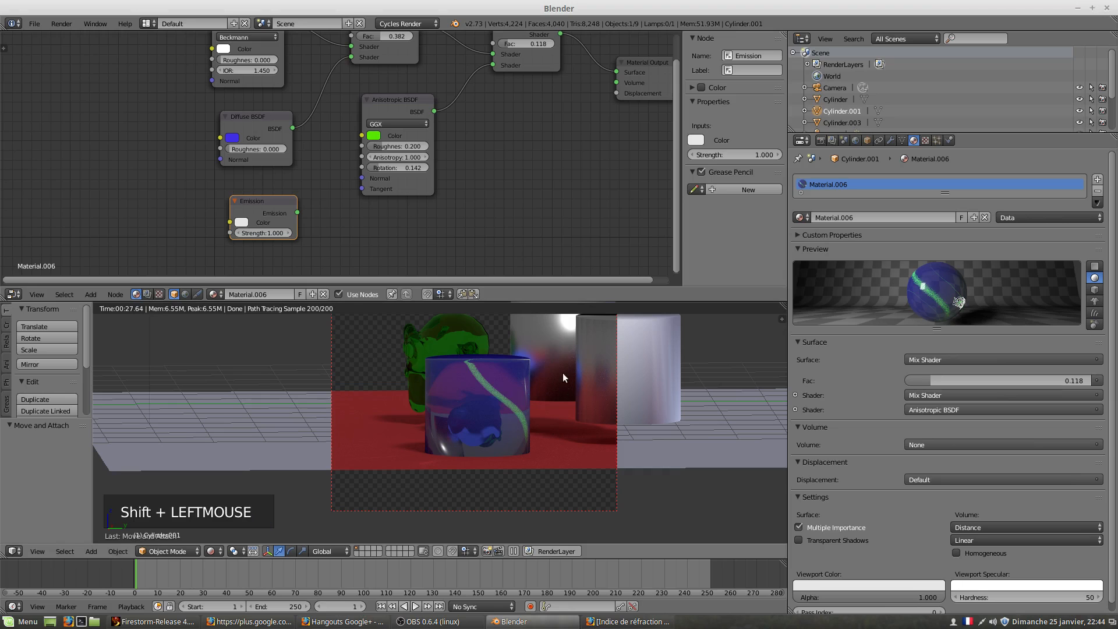
middle_click_drag(574, 374, 457, 385, "shift")
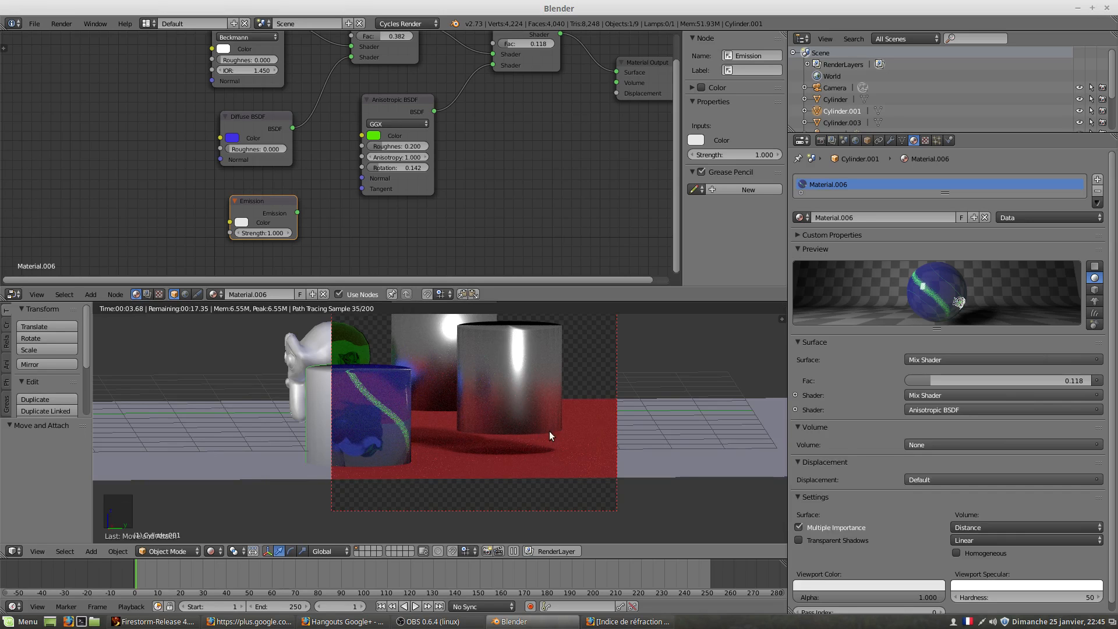
scroll(546, 398, "up", 2)
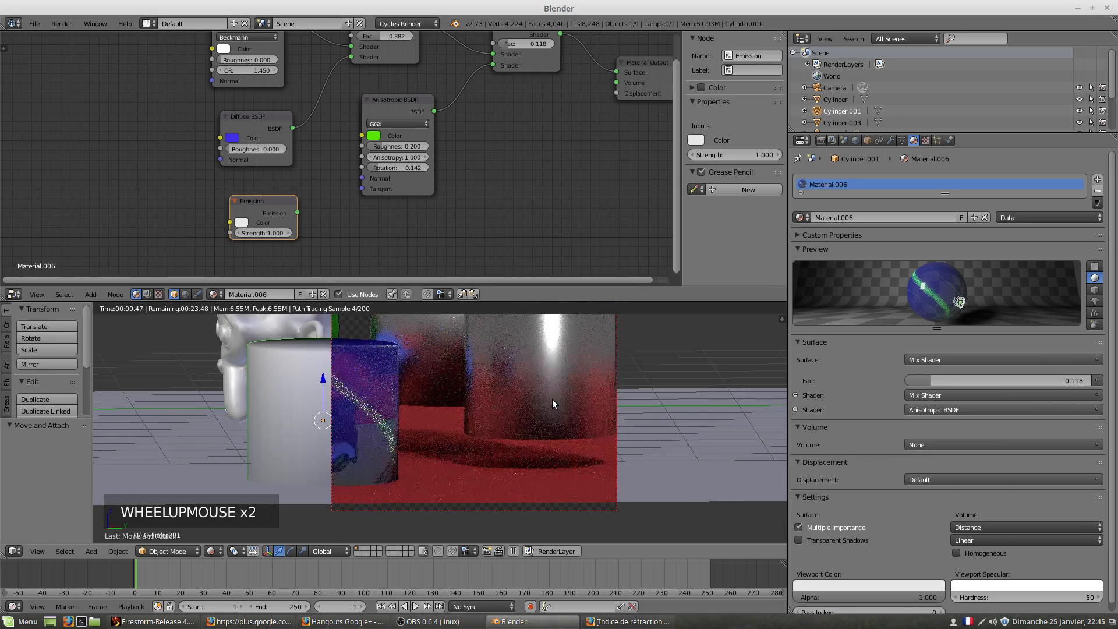
scroll(552, 399, "down", 1)
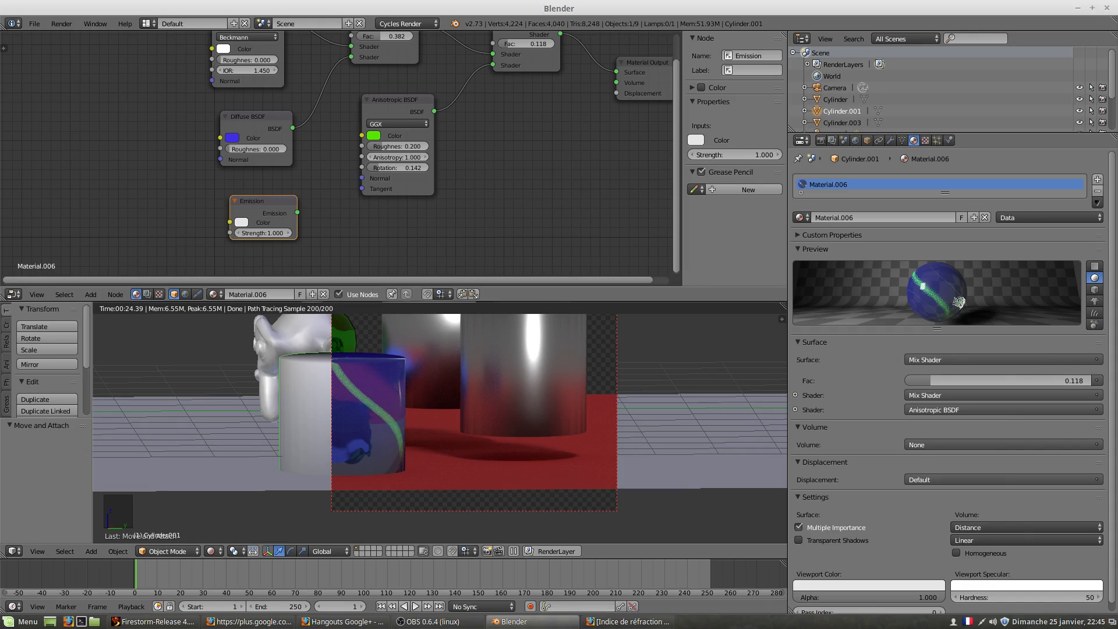
key("alt+Tab")
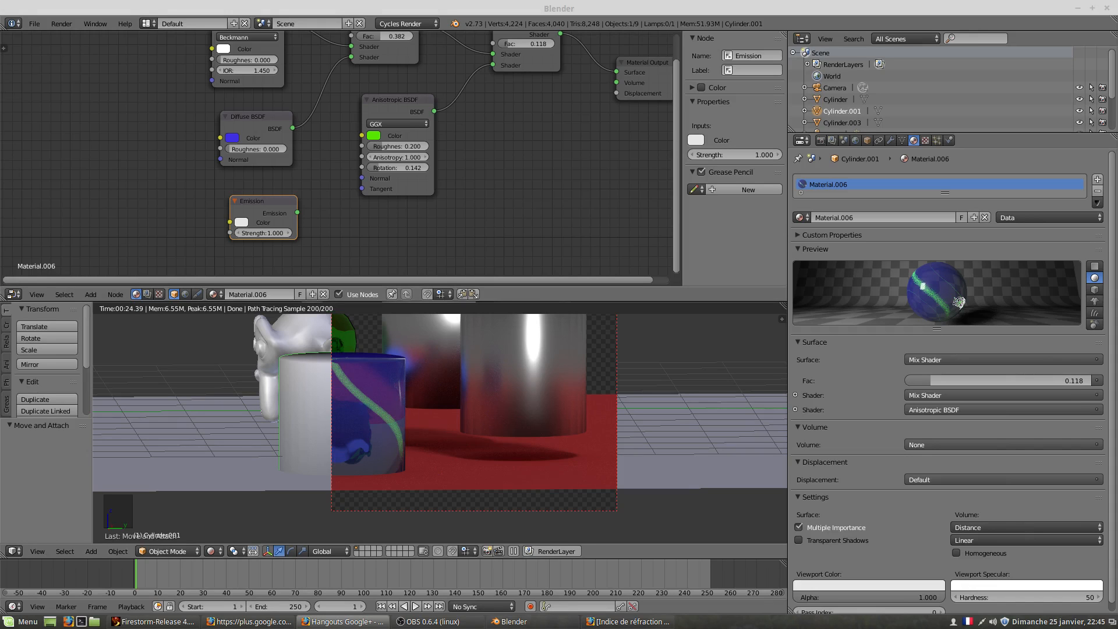
key("alt+Tab")
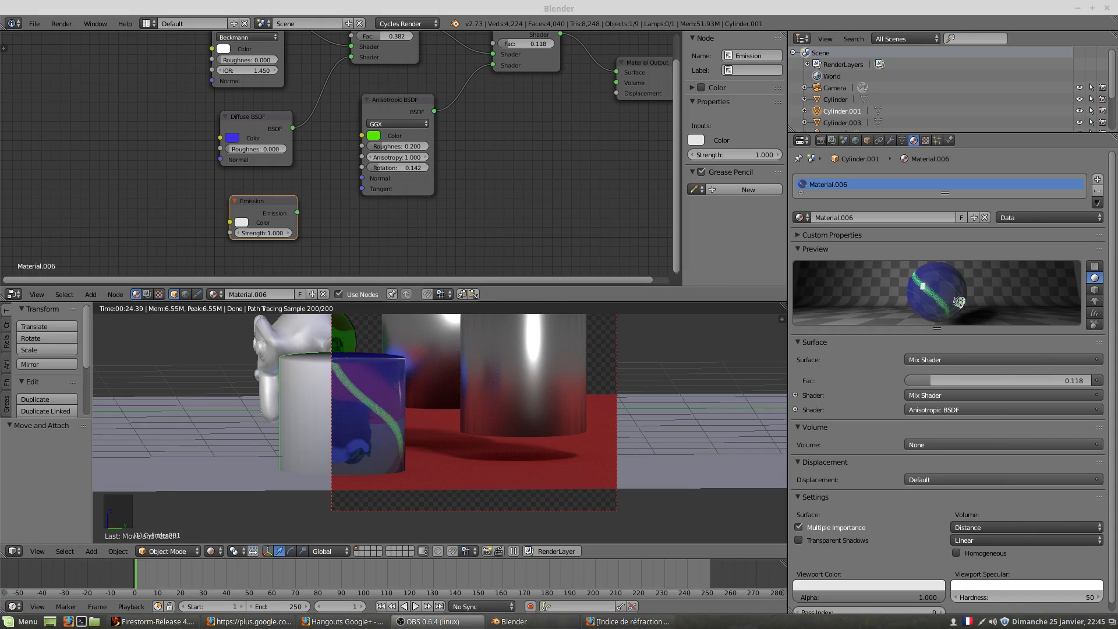